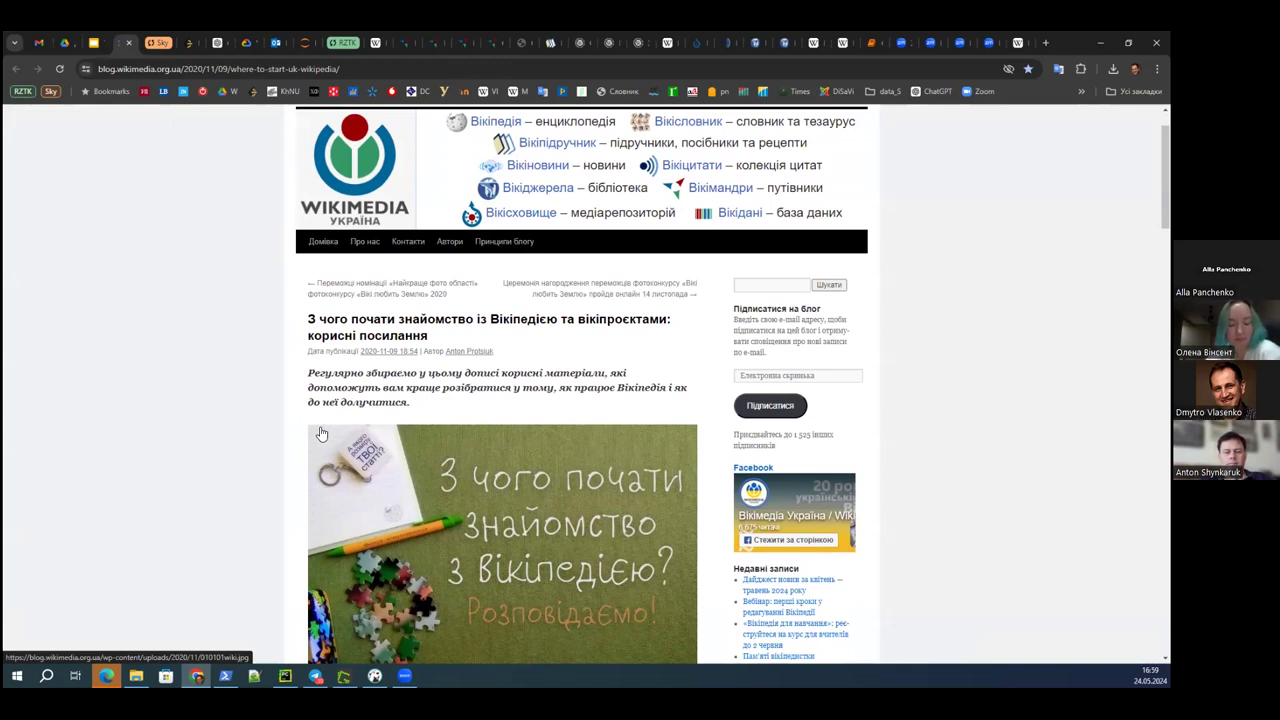
- Open the video on registering and starting work from the blog post's list of short video demonstrations
scroll(275, 403, down, 3)
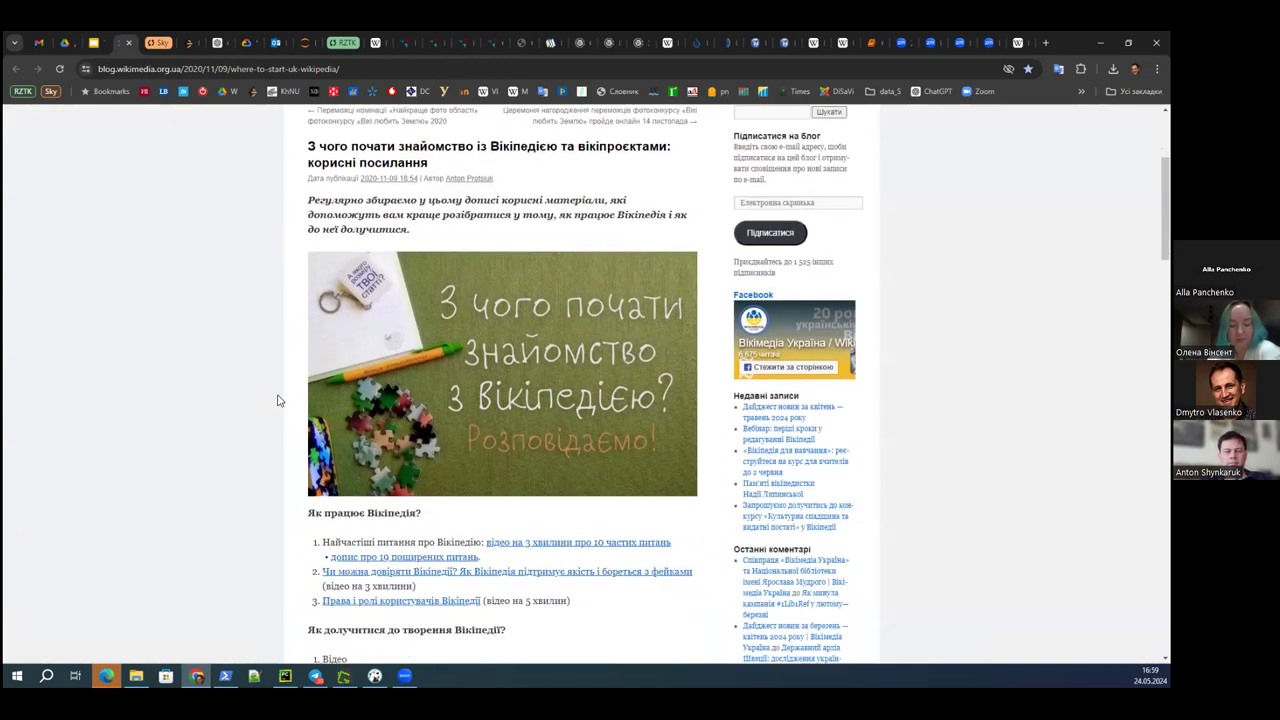
scroll(250, 419, down, 2)
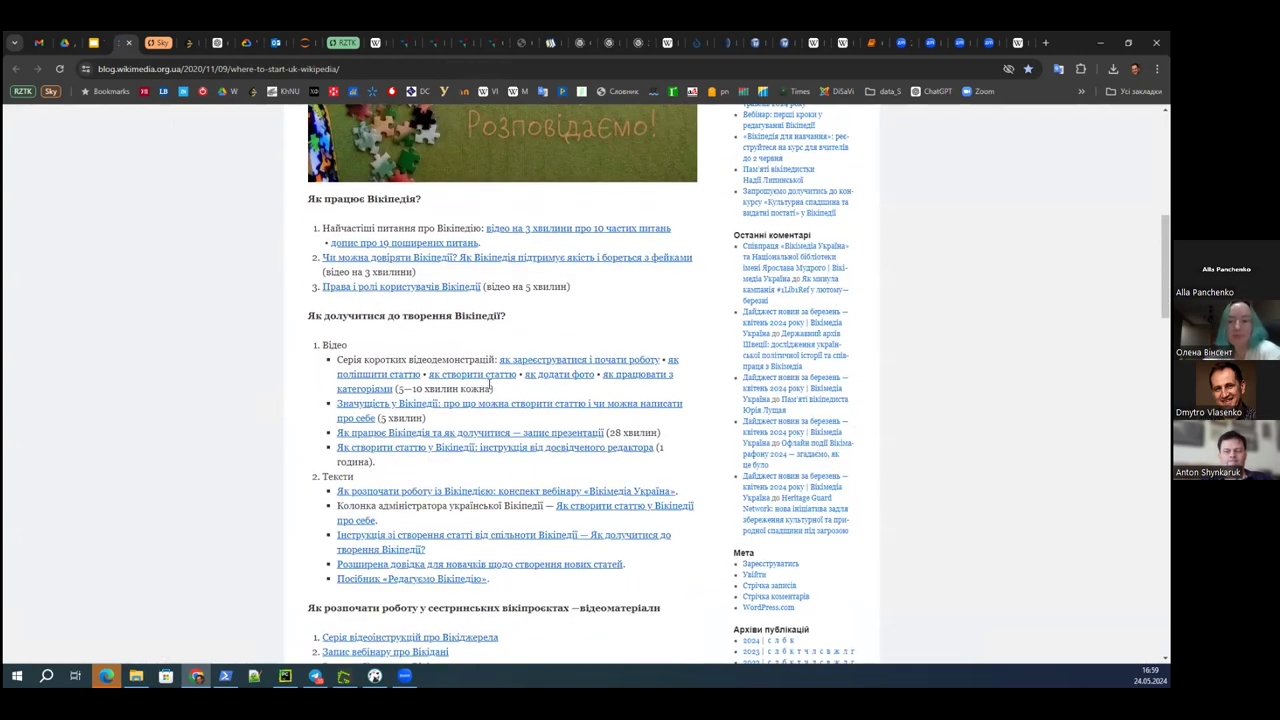
scroll(491, 387, up, 1)
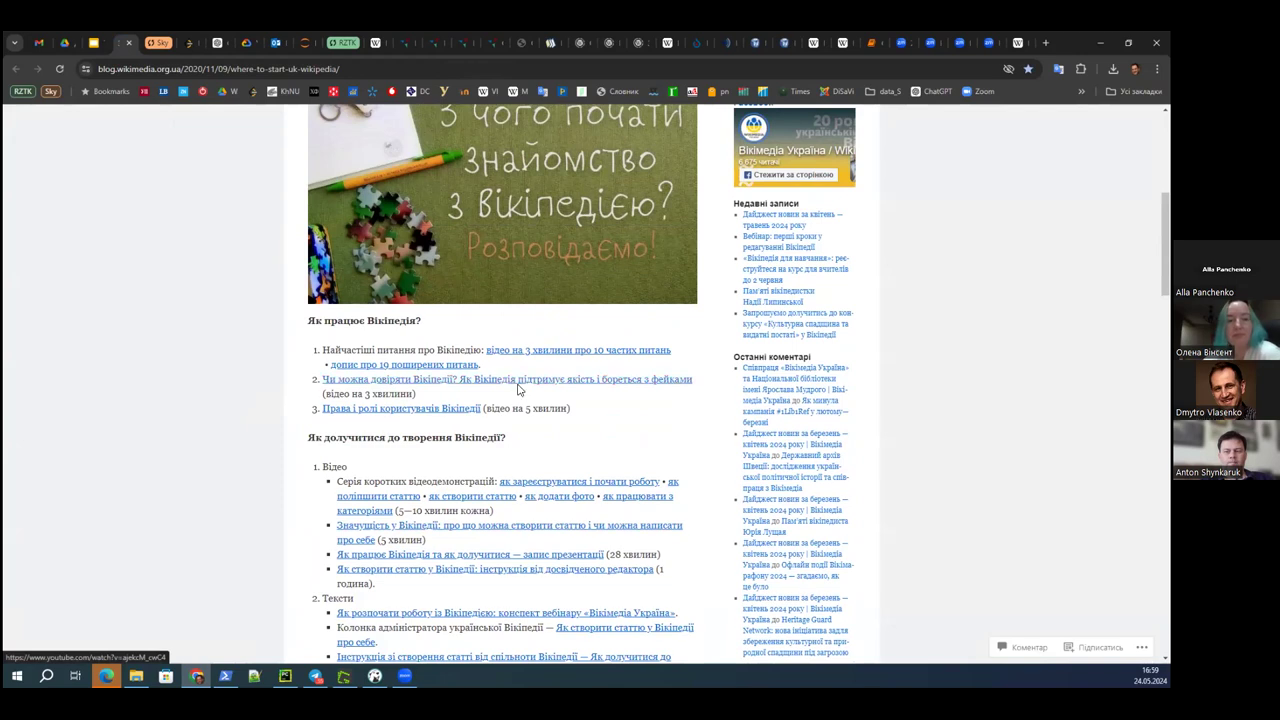
click(531, 483)
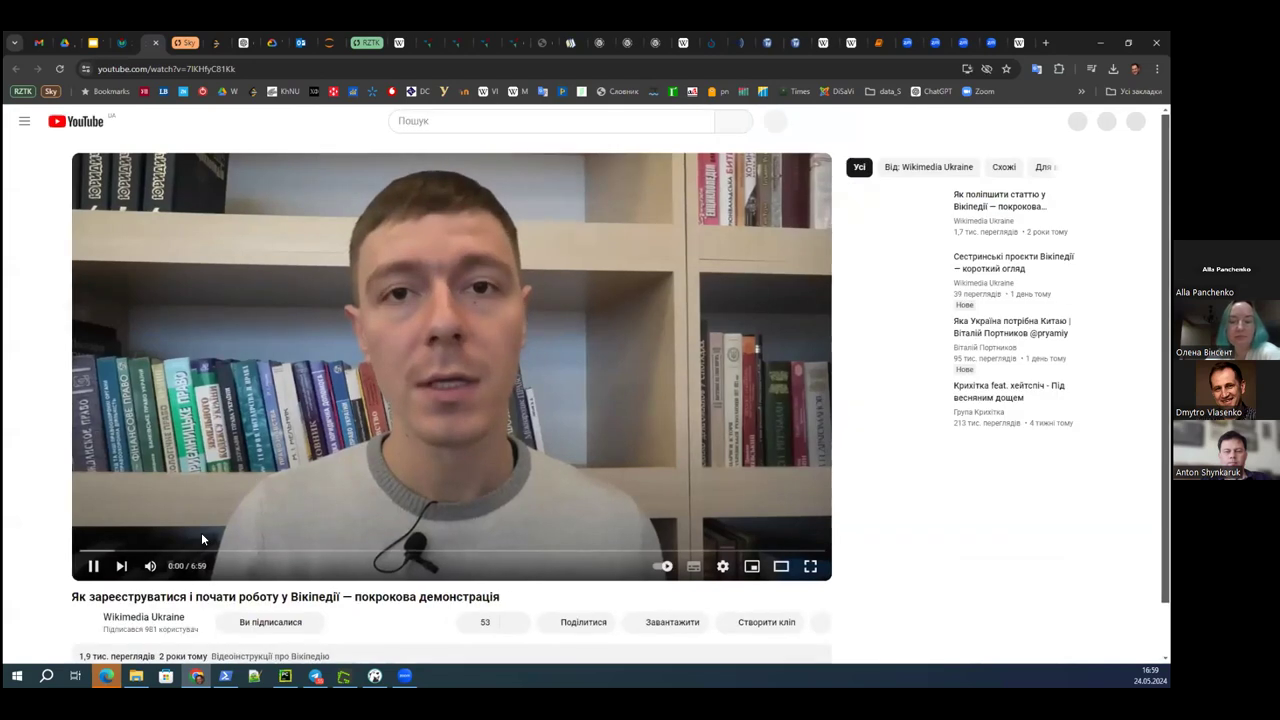
- Pause the registration video and skip ahead to the part showing the Wikipedia account creation form
click(97, 566)
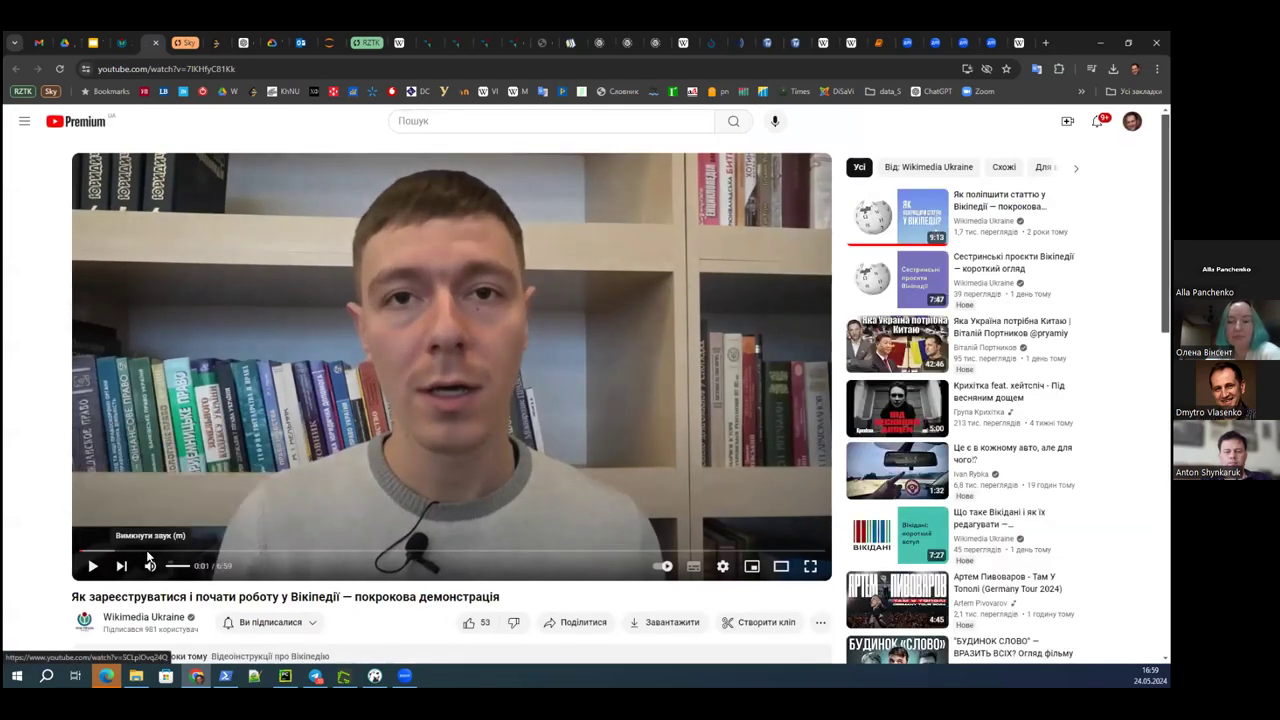
click(169, 551)
click(212, 552)
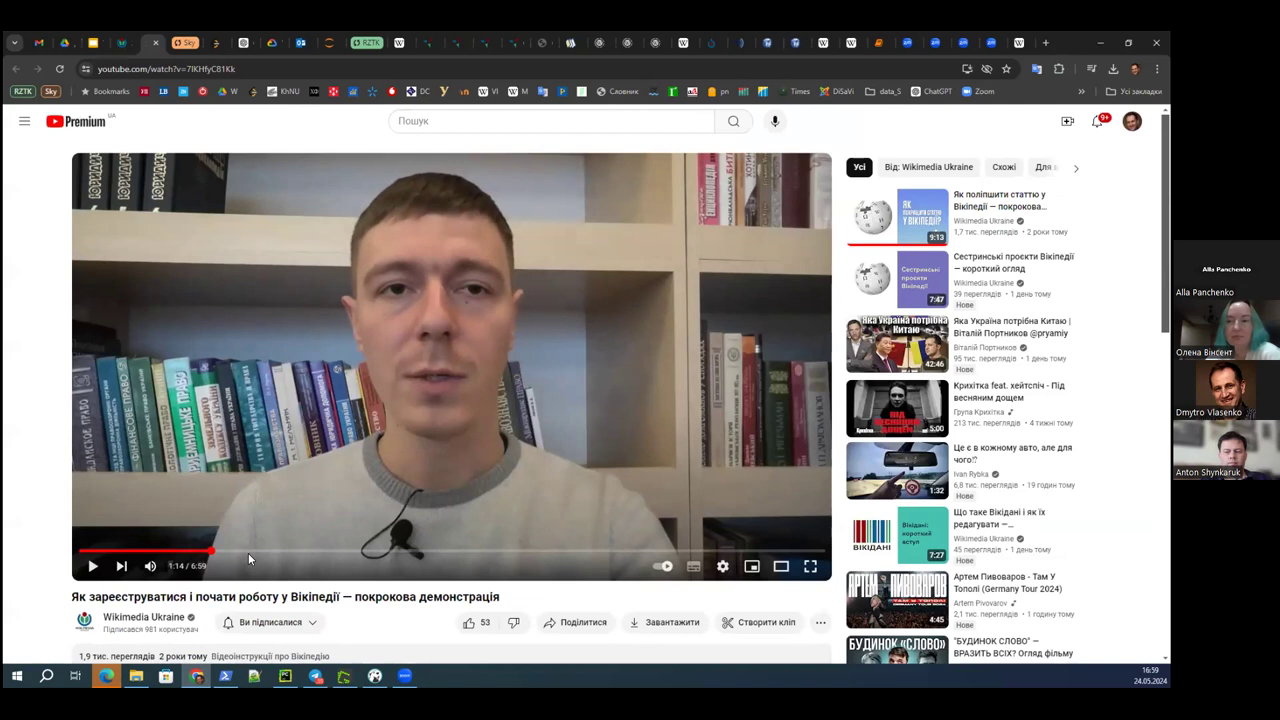
click(268, 551)
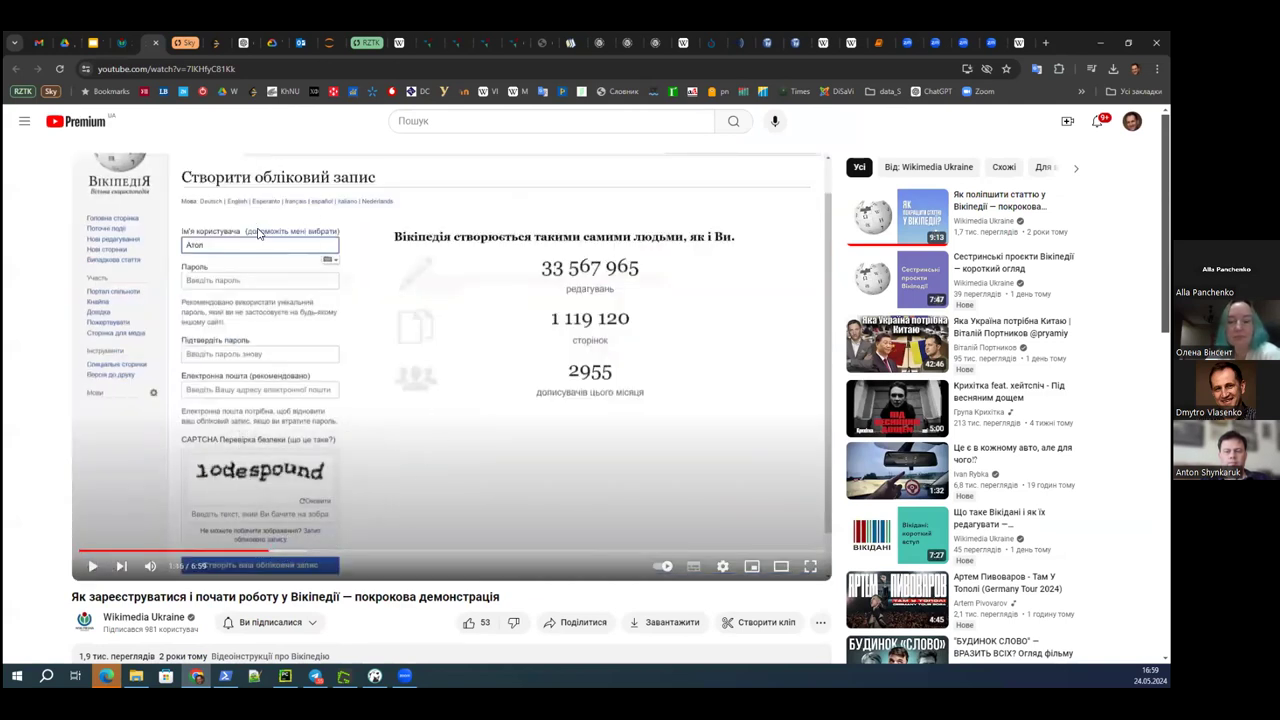
- Return to the Wikimedia Ukraine blog post, enlarge the page and select its web address
click(124, 43)
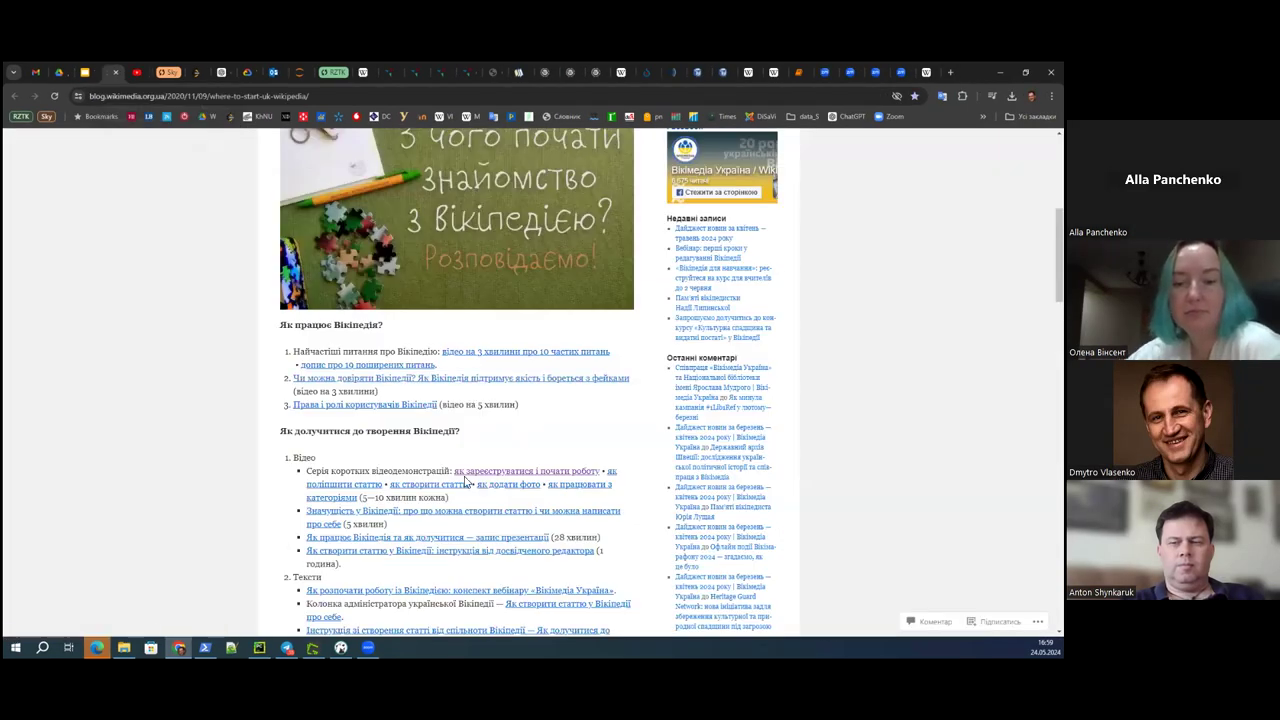
scroll(608, 485, down, 1)
key(ctrl+plus)
key(ctrl+plus)
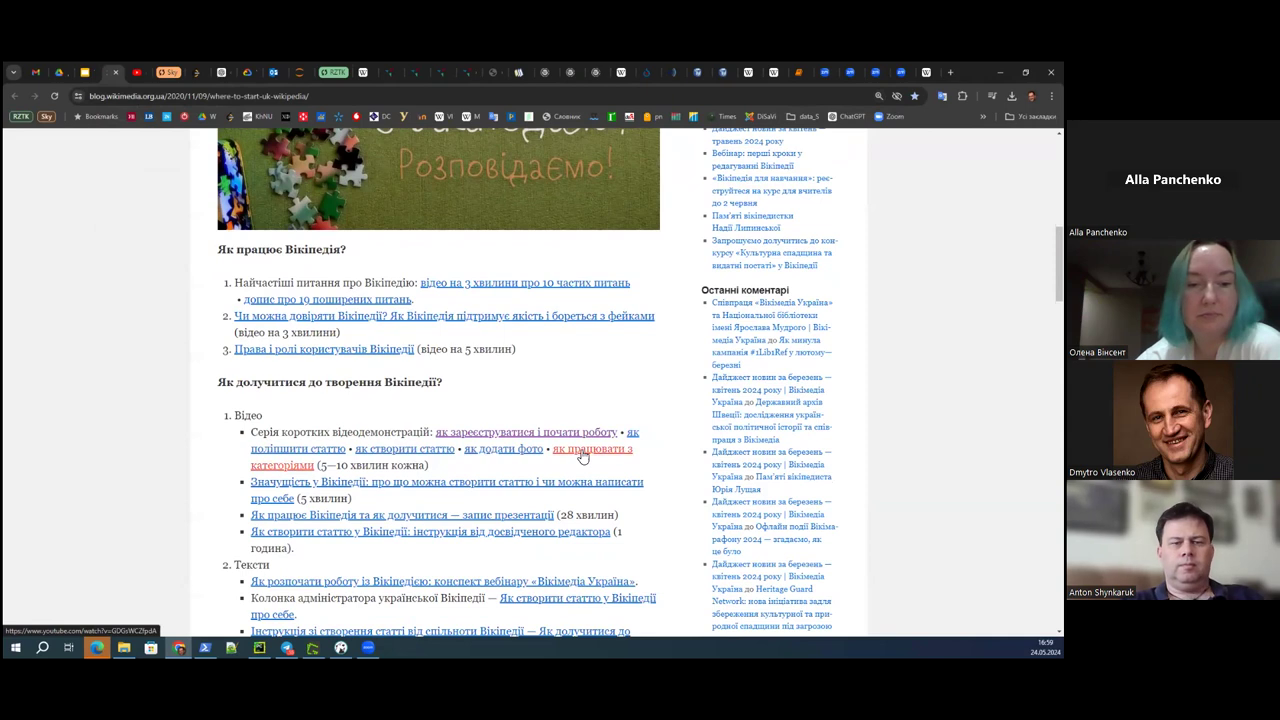
scroll(491, 466, down, 2)
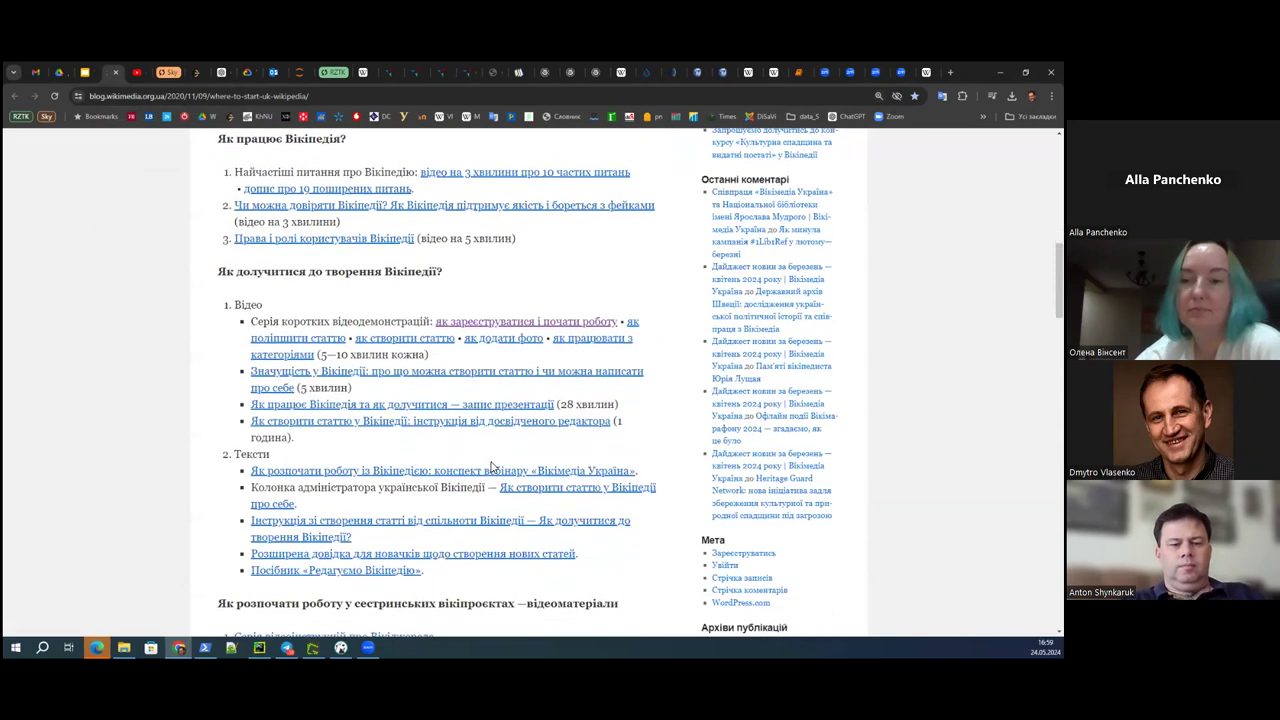
click(300, 96)
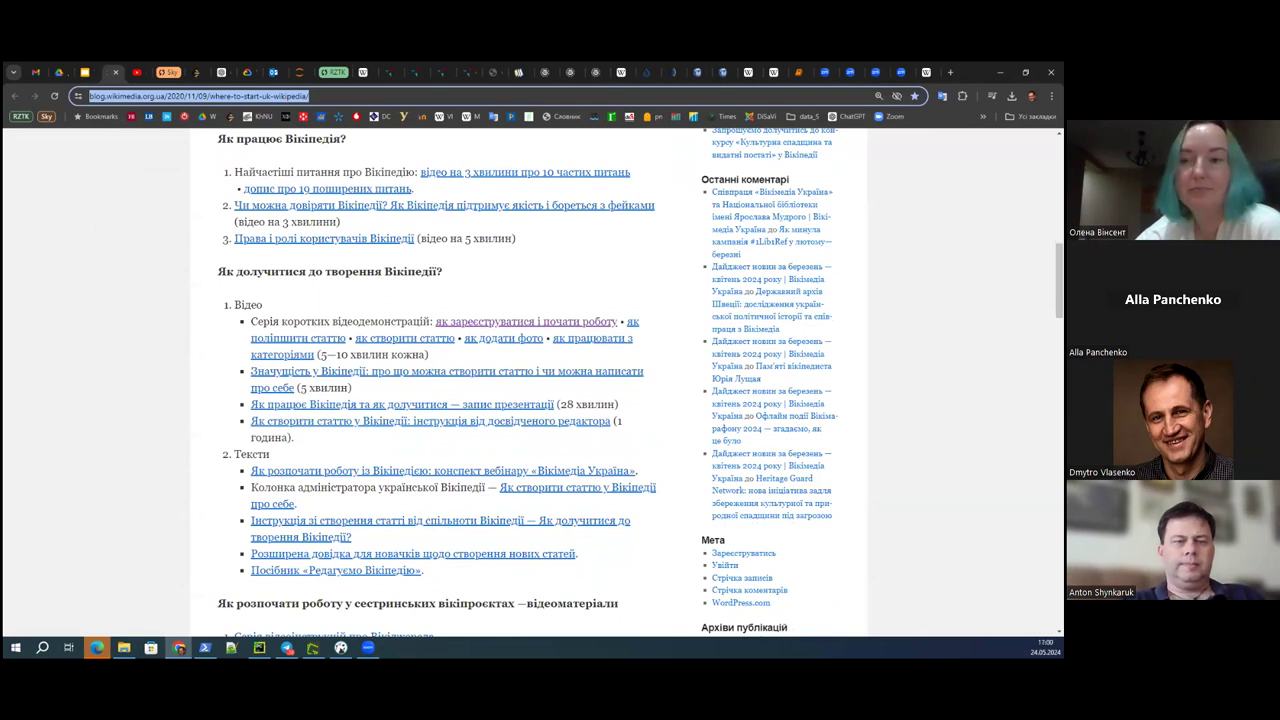
key(alt+Tab)
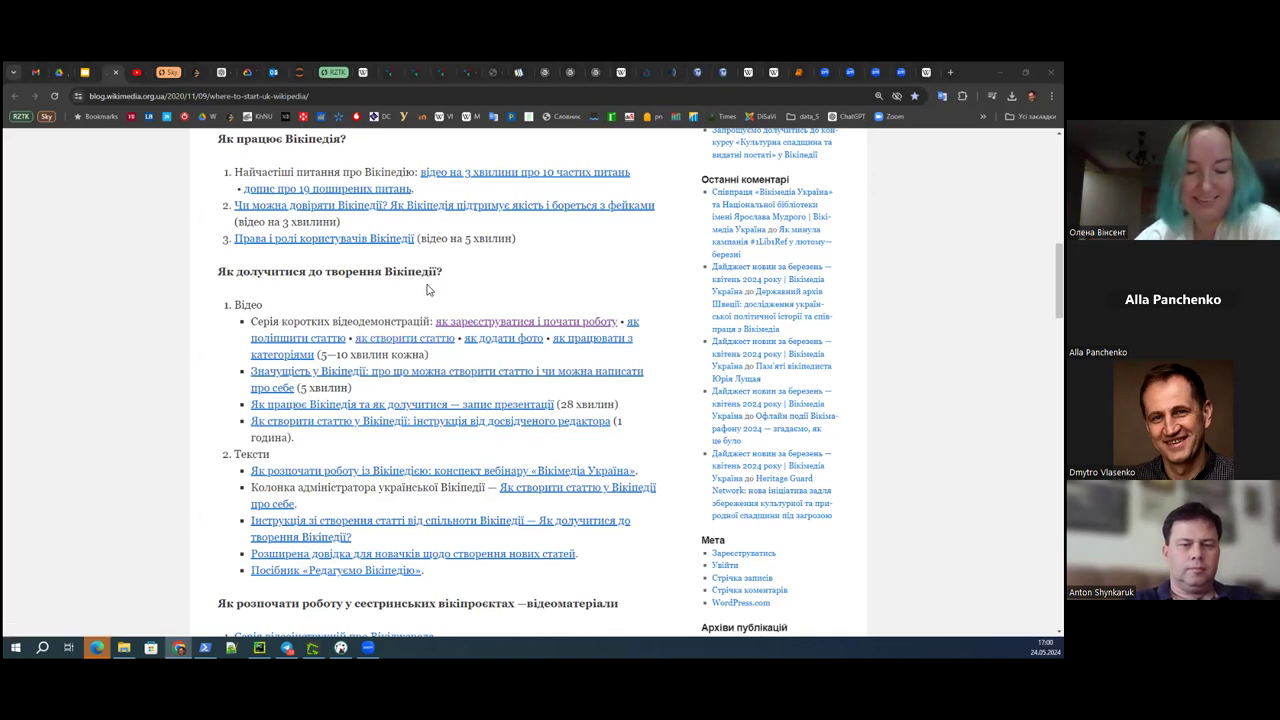
- Show slide 27 on naming an account in the presentation, and open the online spelling checker from the useful links slide
click(87, 73)
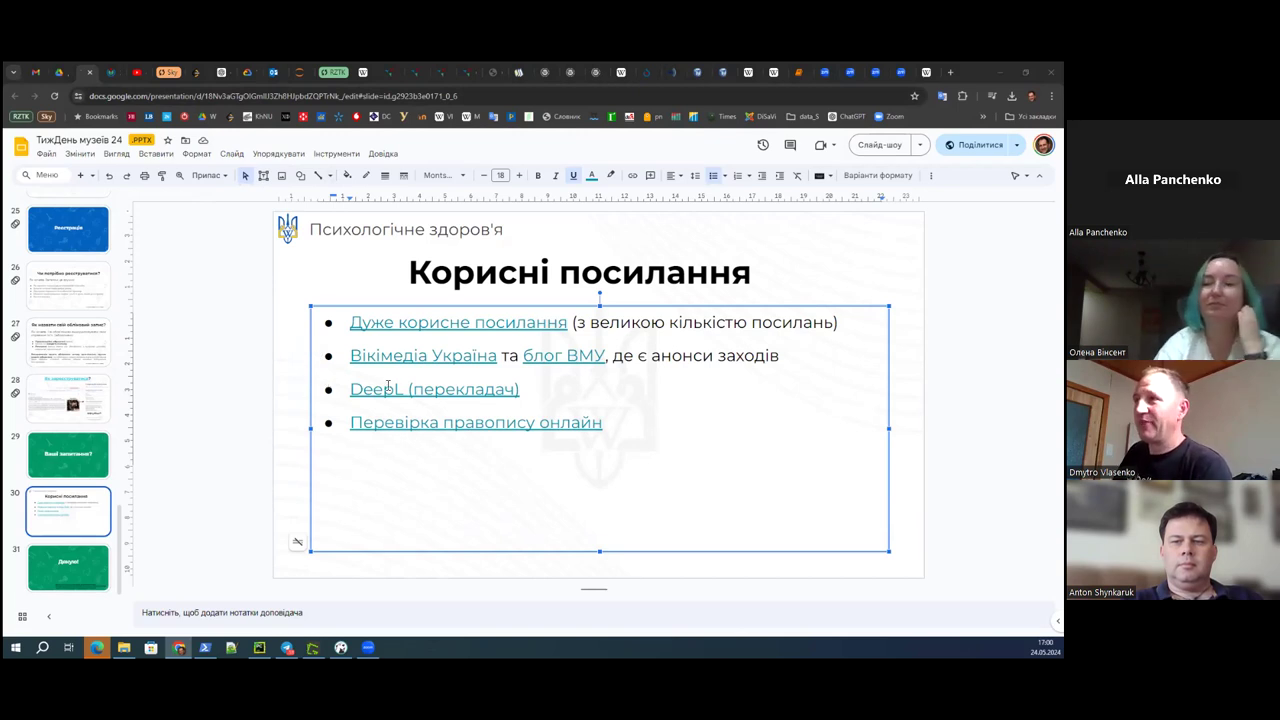
click(76, 349)
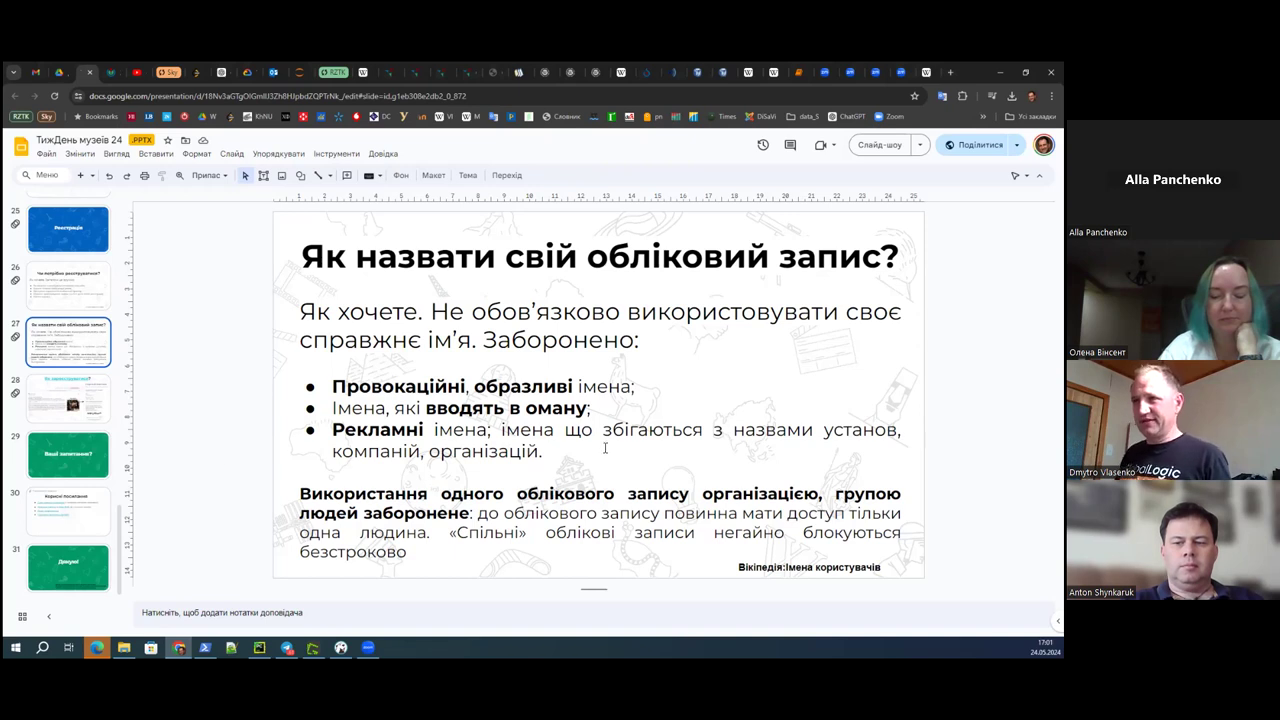
click(91, 521)
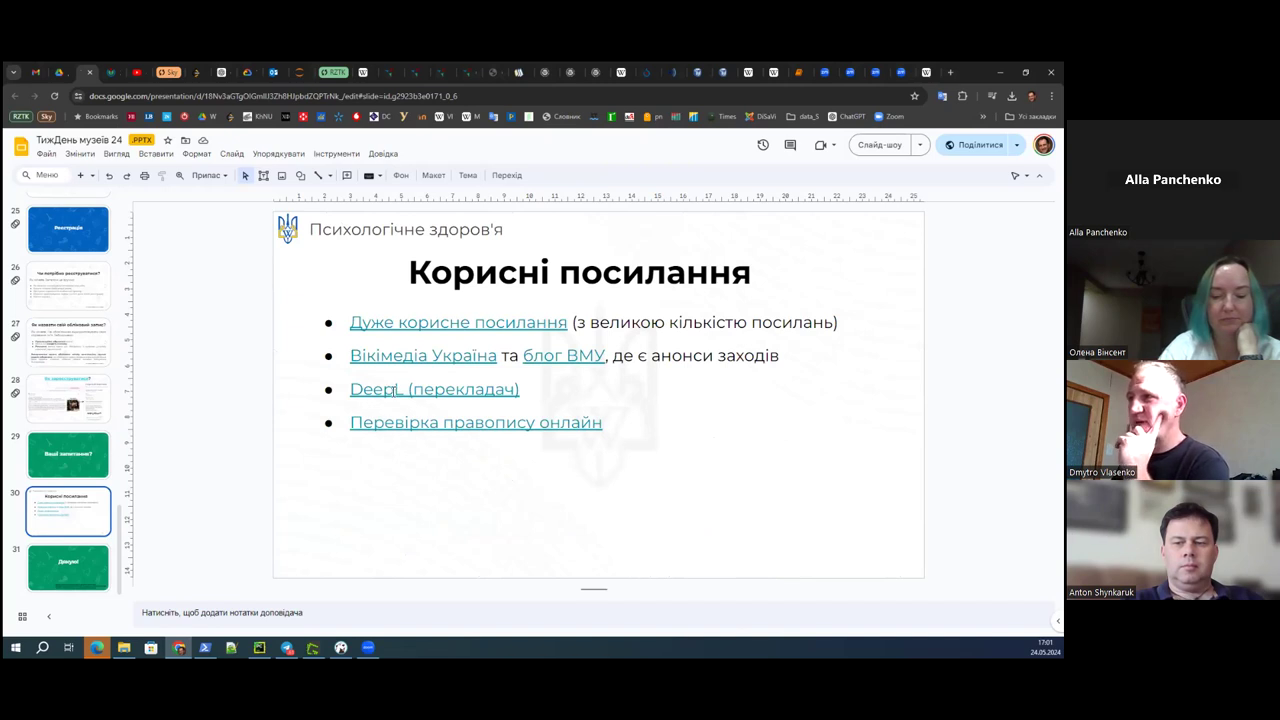
click(447, 422)
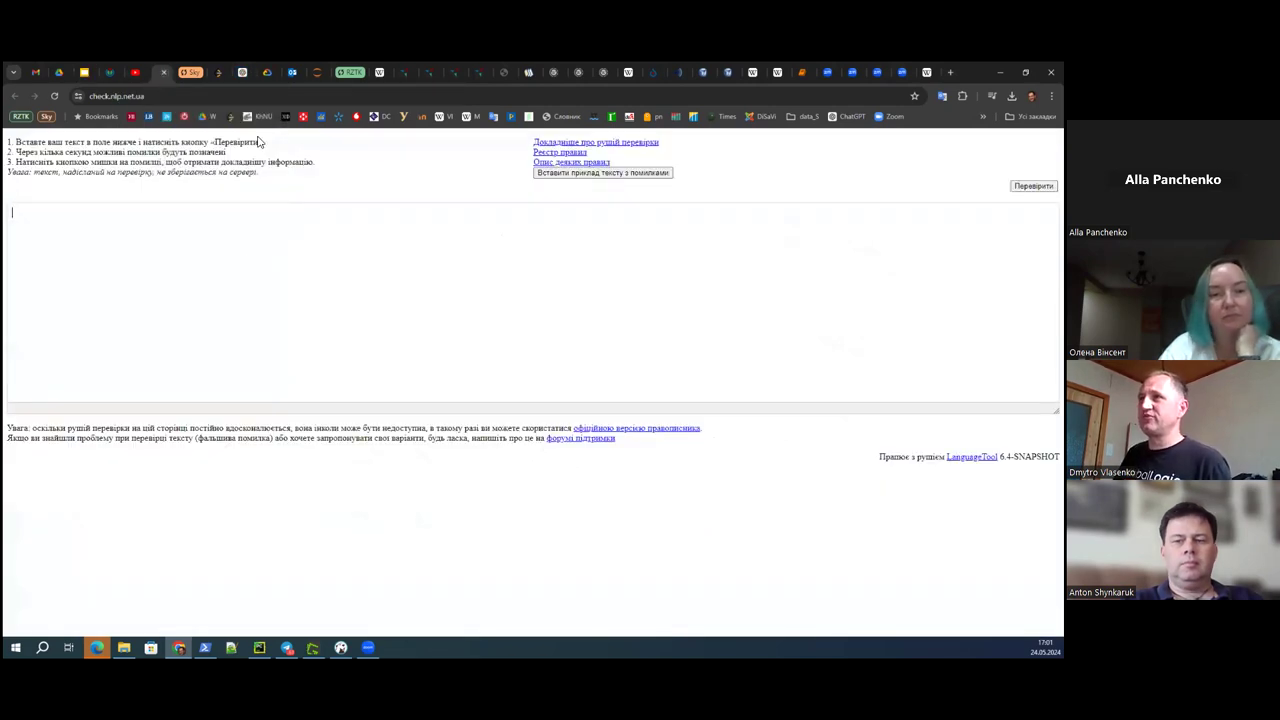
- Copy a passage of the featured telescope article from Wikipedia's main page and check it in the spelling checker
click(375, 73)
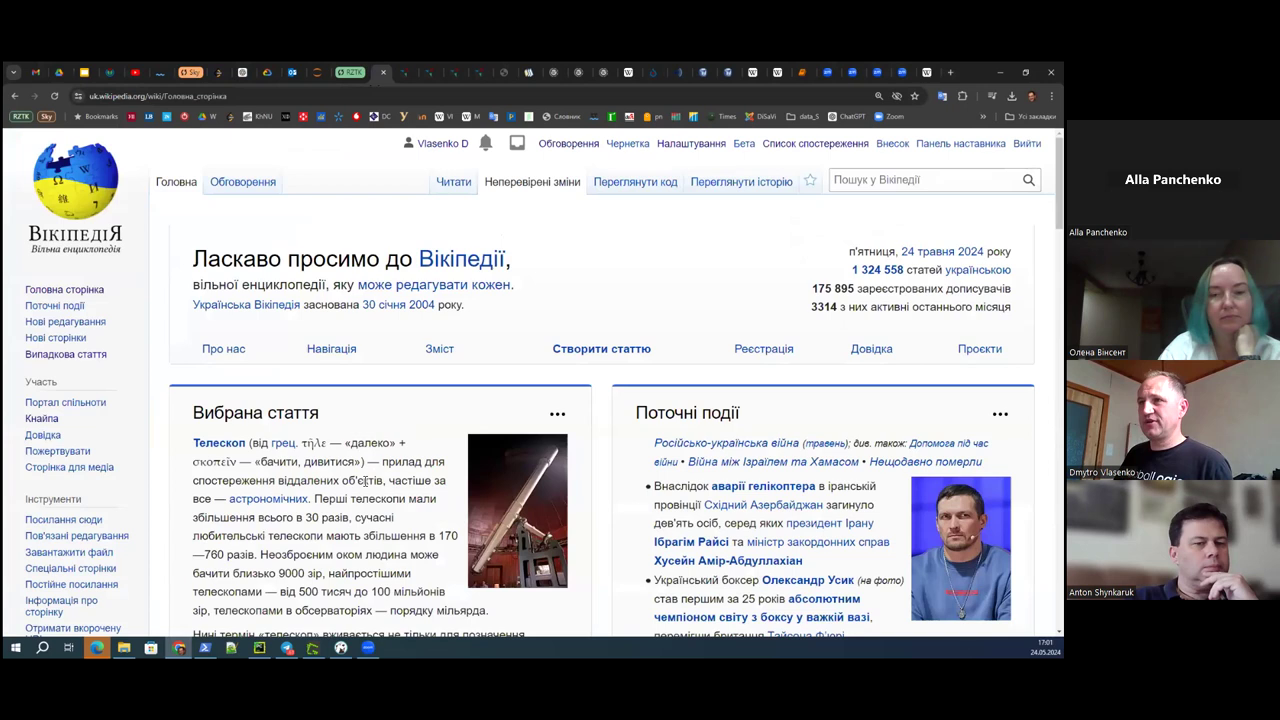
scroll(365, 481, down, 2)
drag(258, 444, 536, 579)
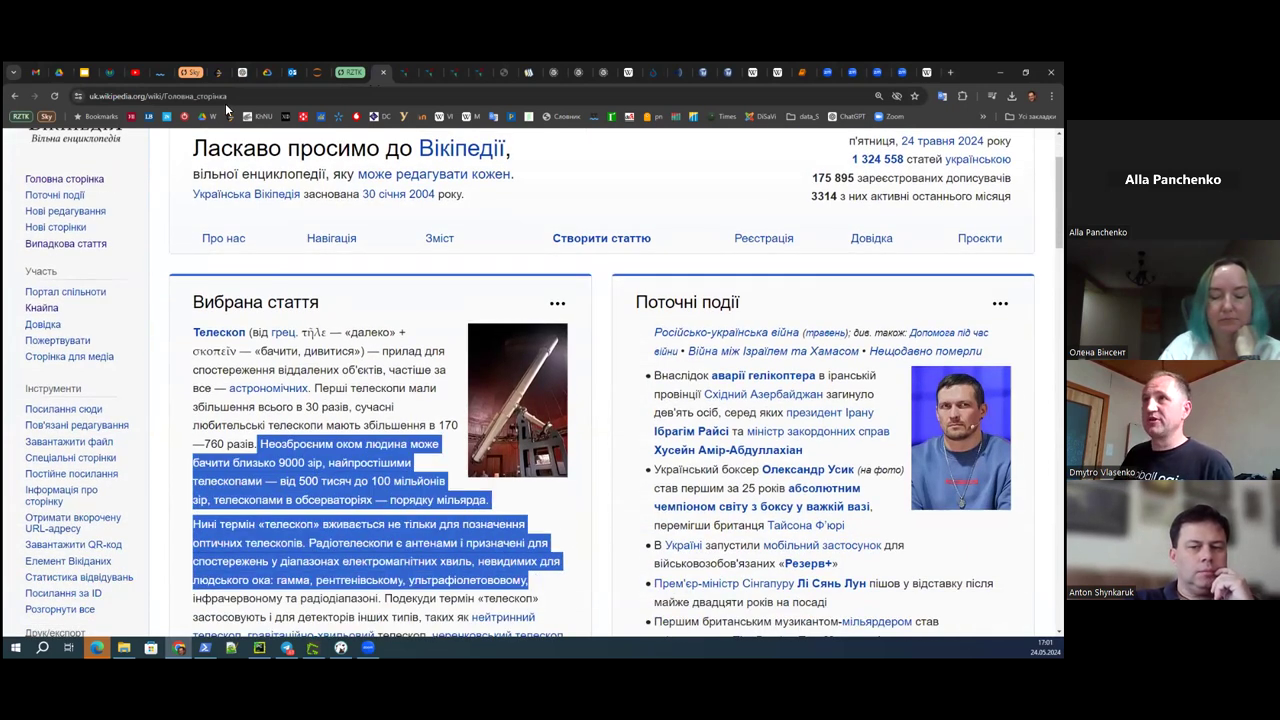
click(160, 72)
click(1033, 186)
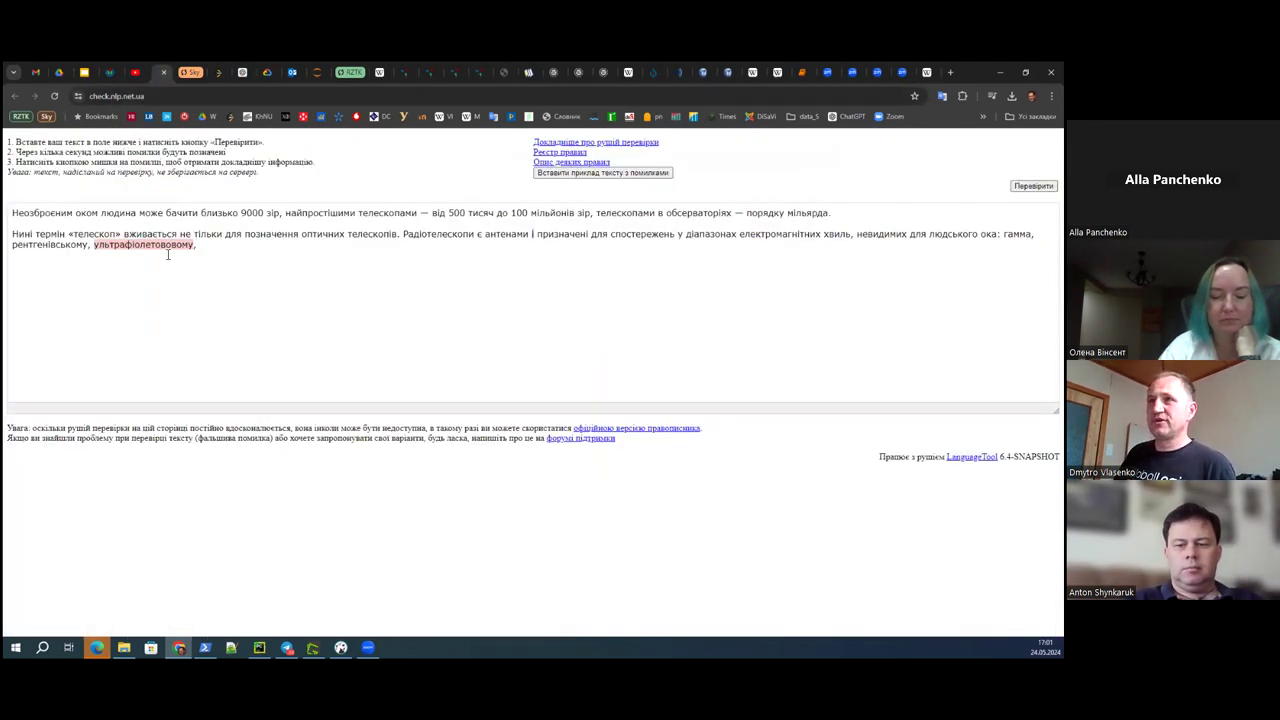
- Show the correction suggestions for the flagged word "ультрафіолетововому" and copy the word
click(155, 246)
key(ctrl+c)
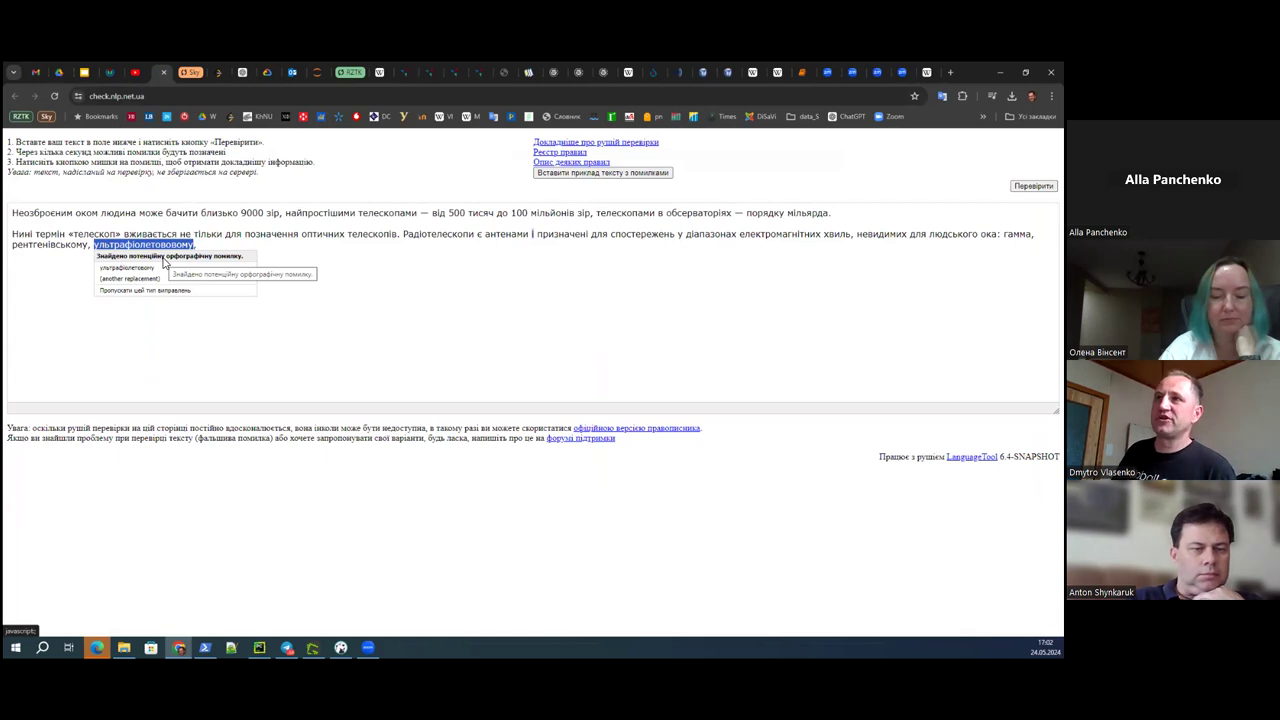
drag(160, 248, 185, 252)
click(185, 252)
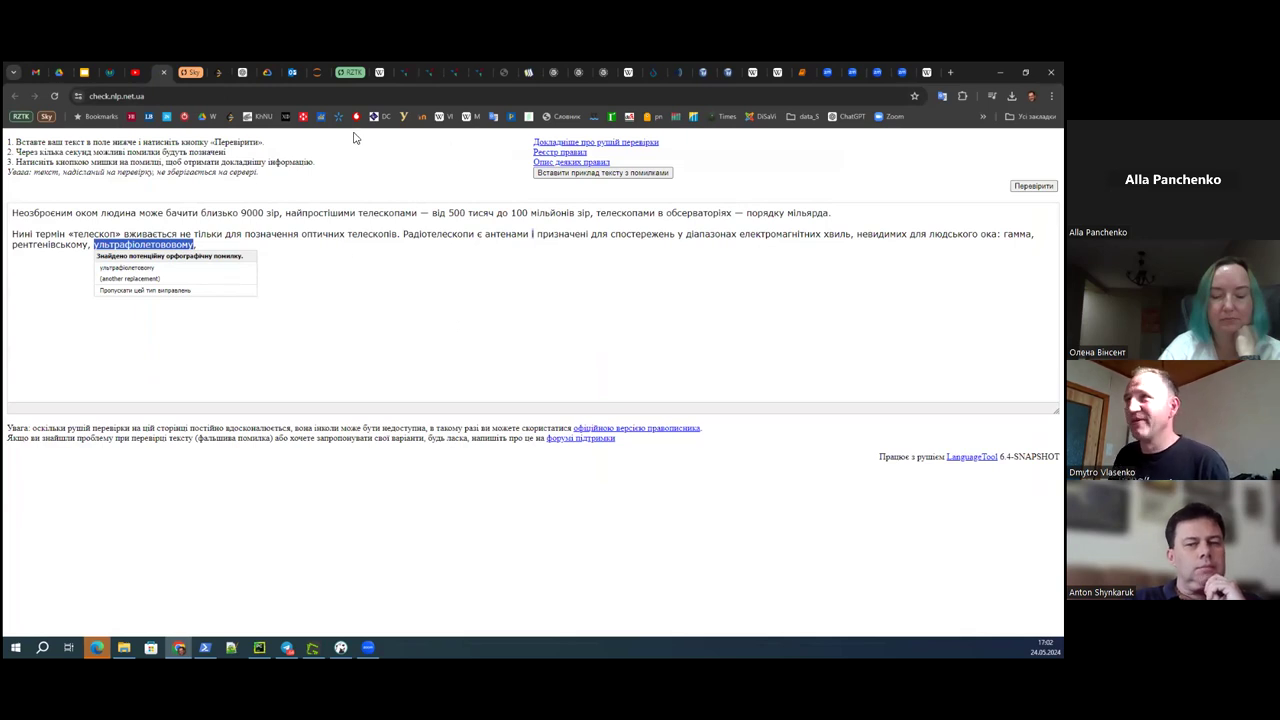
- Open the full "Телескоп" article from Wikipedia's main page and view its introduction
click(378, 72)
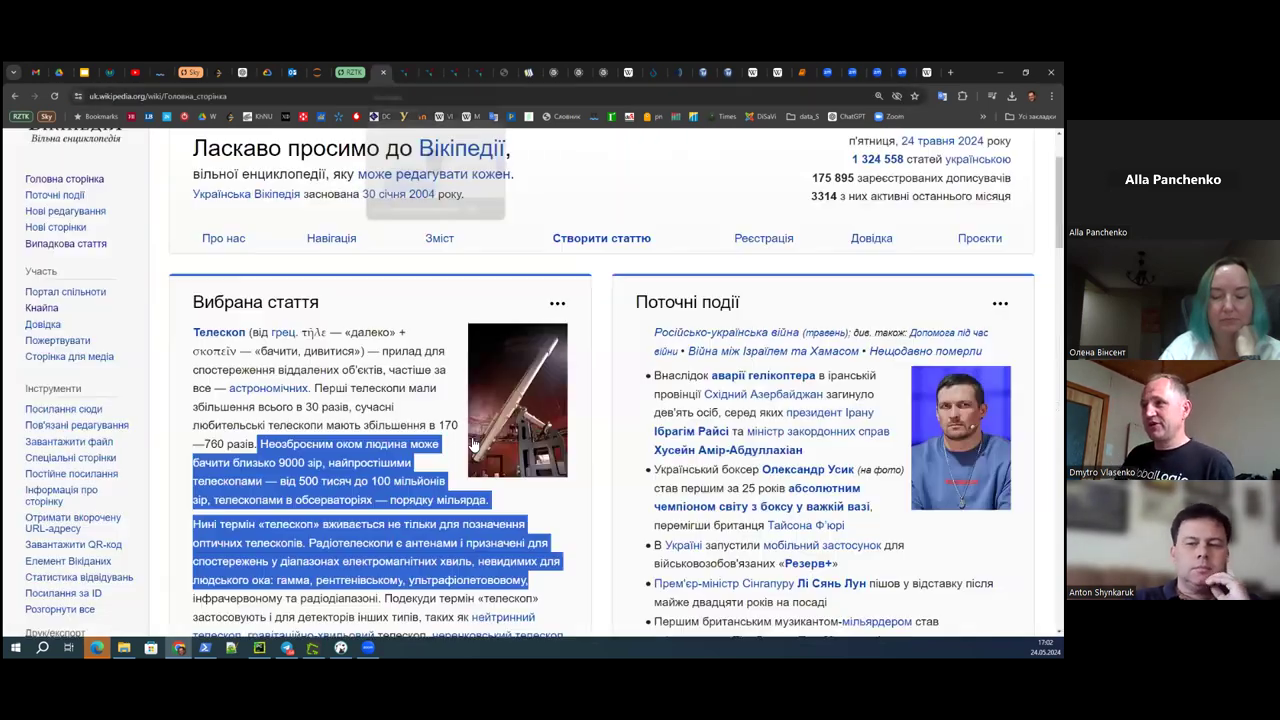
scroll(367, 405, down, 1)
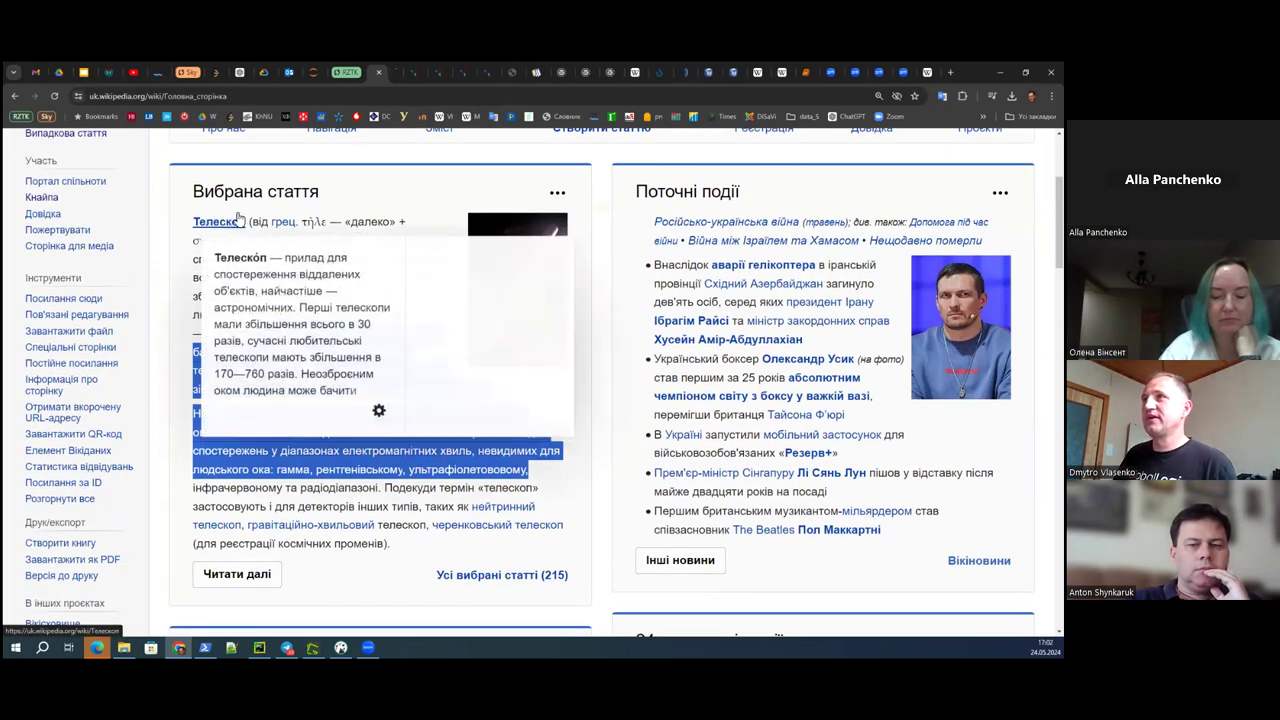
click(217, 221)
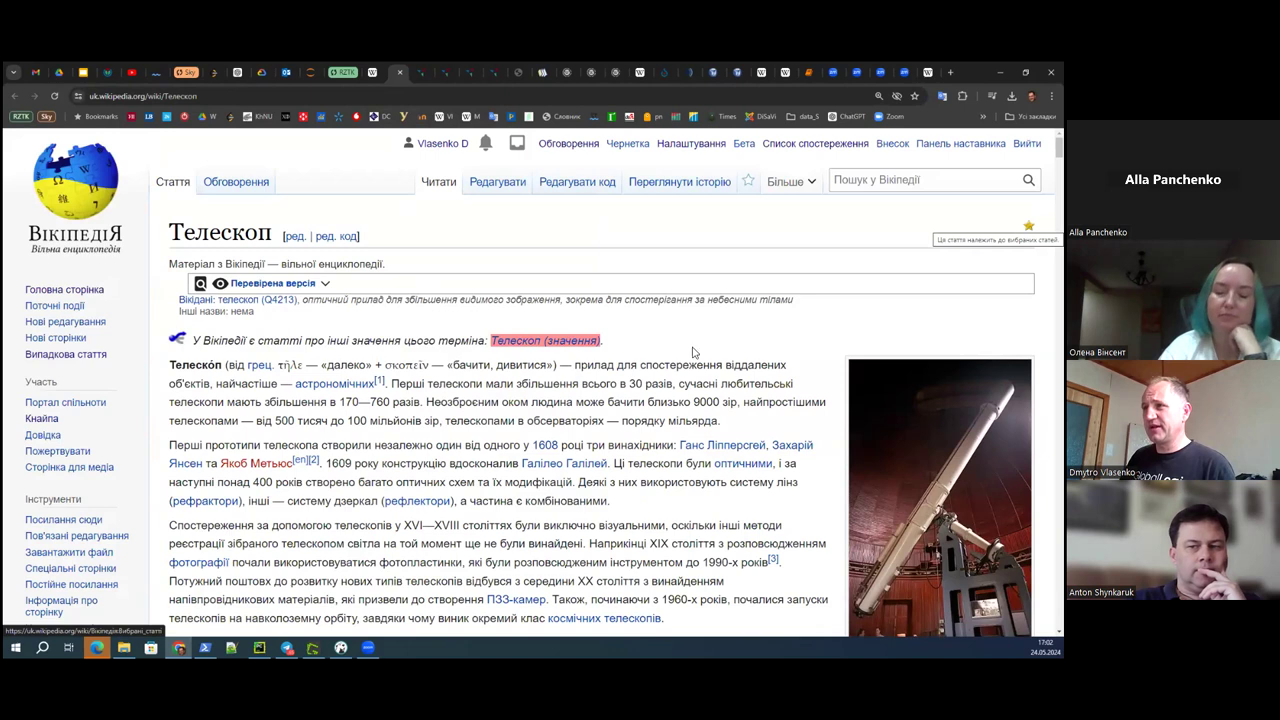
scroll(612, 440, down, 3)
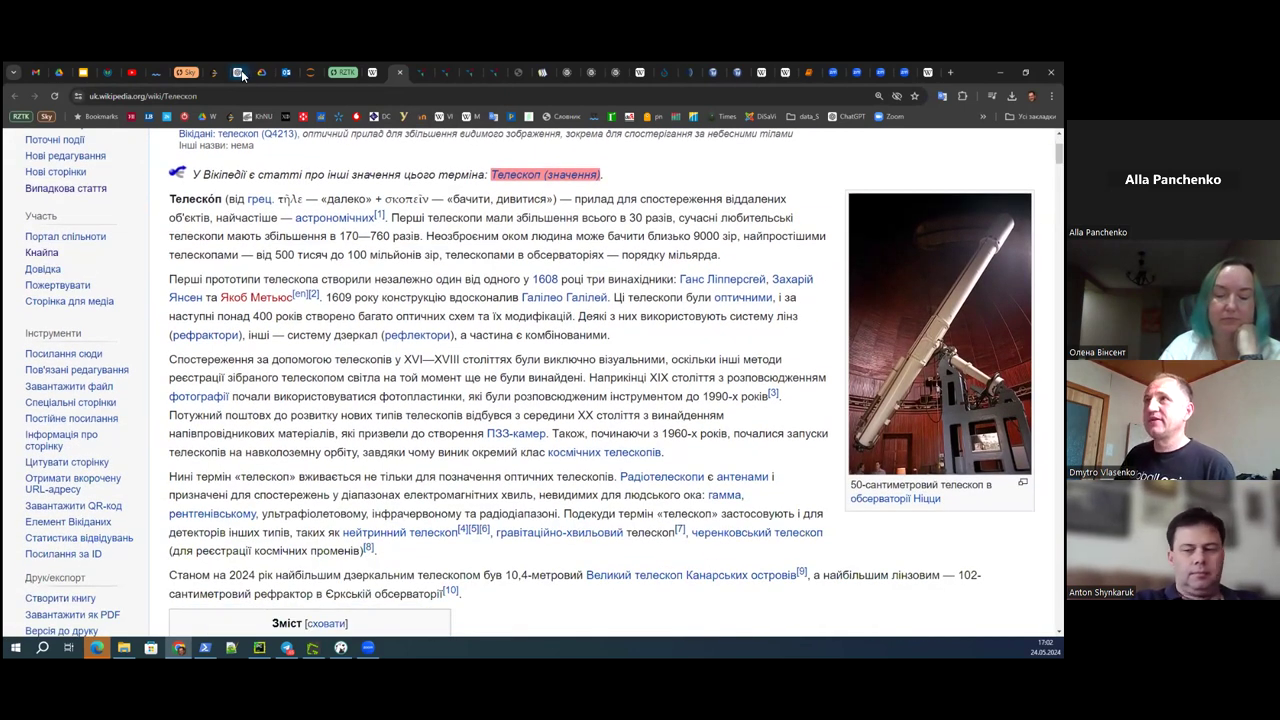
- Search the "Телескоп" article for the copied misspelled word and look through its introduction
click(155, 74)
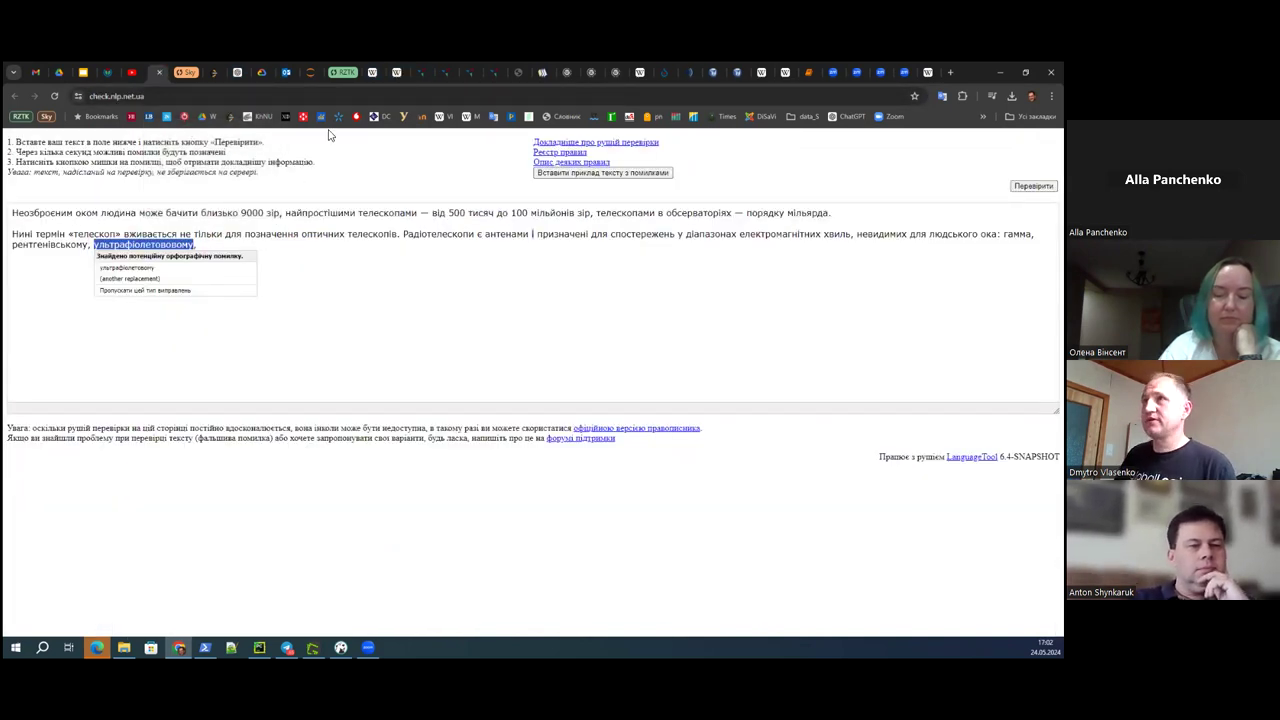
click(370, 74)
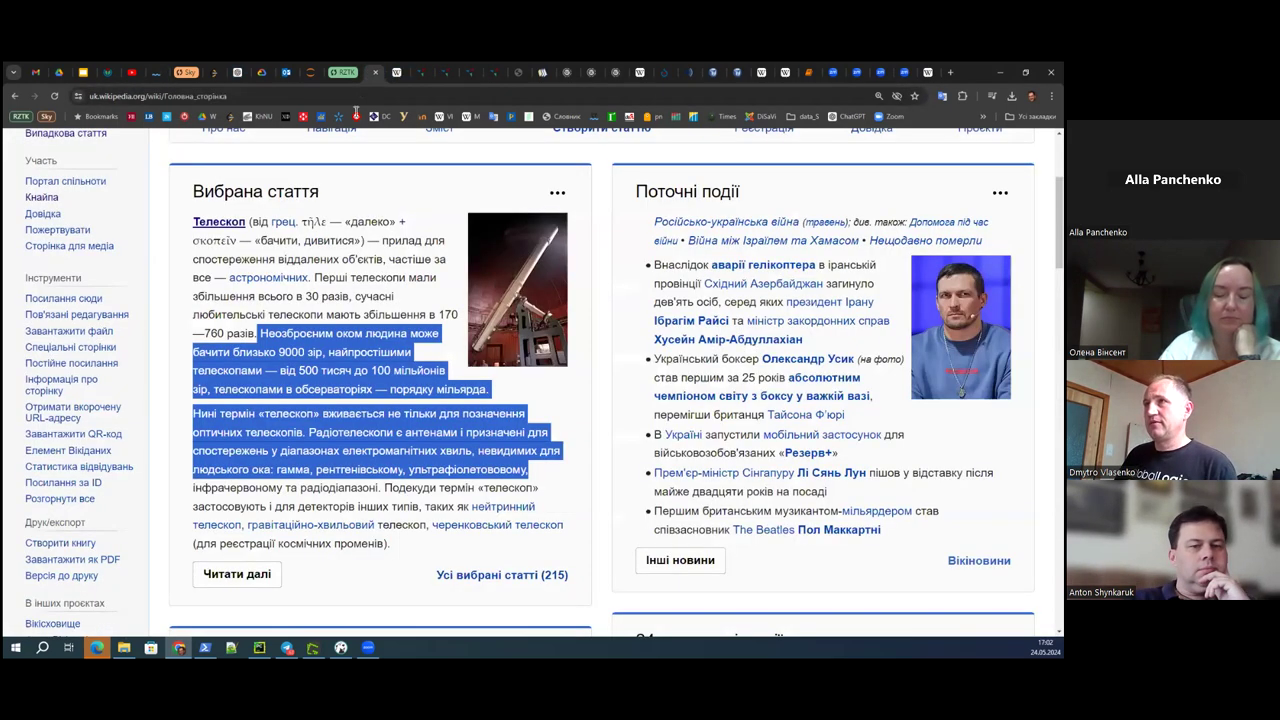
key(ctrl+Tab)
key(ctrl+f)
key(ctrl+v)
scroll(620, 305, up, 1)
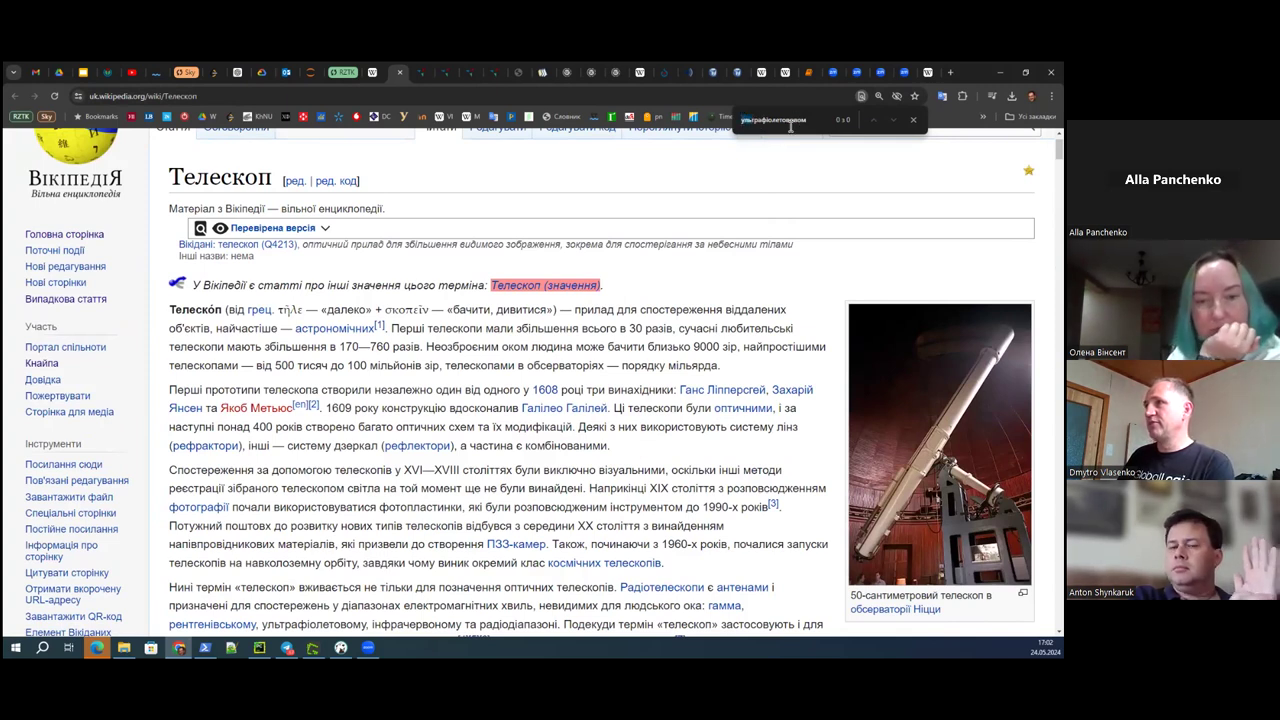
scroll(572, 345, down, 2)
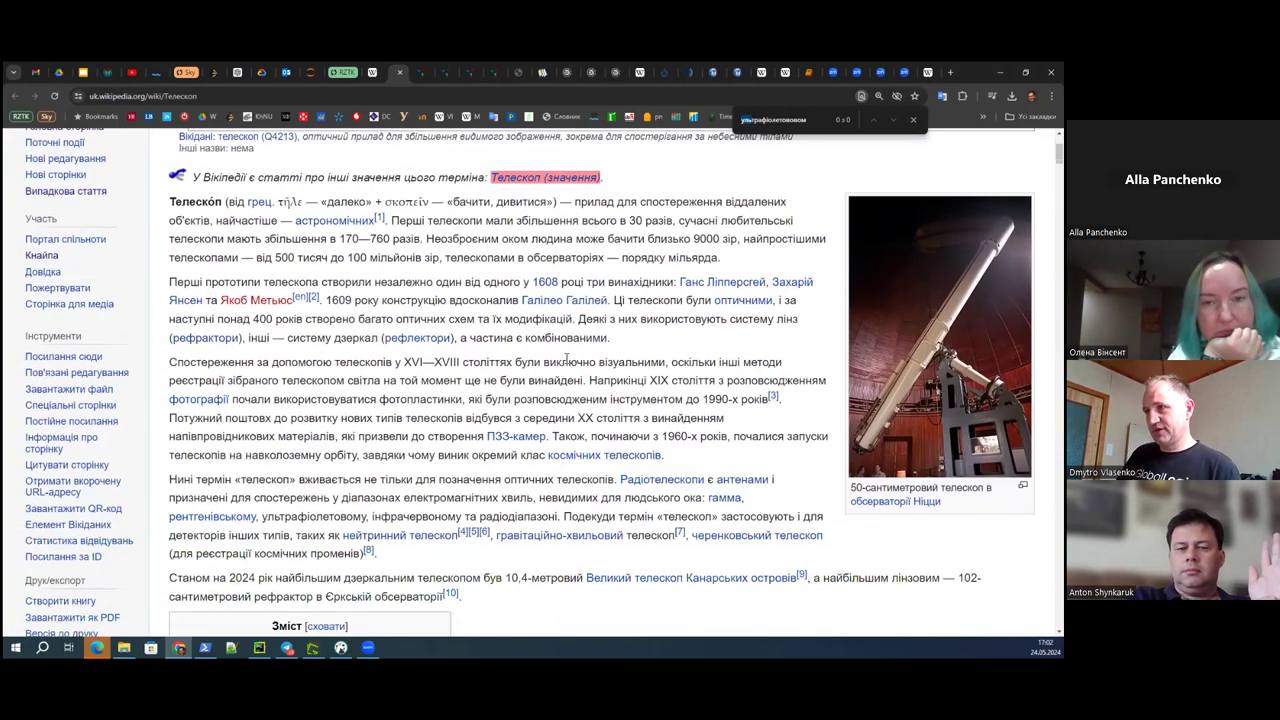
scroll(548, 415, down, 10)
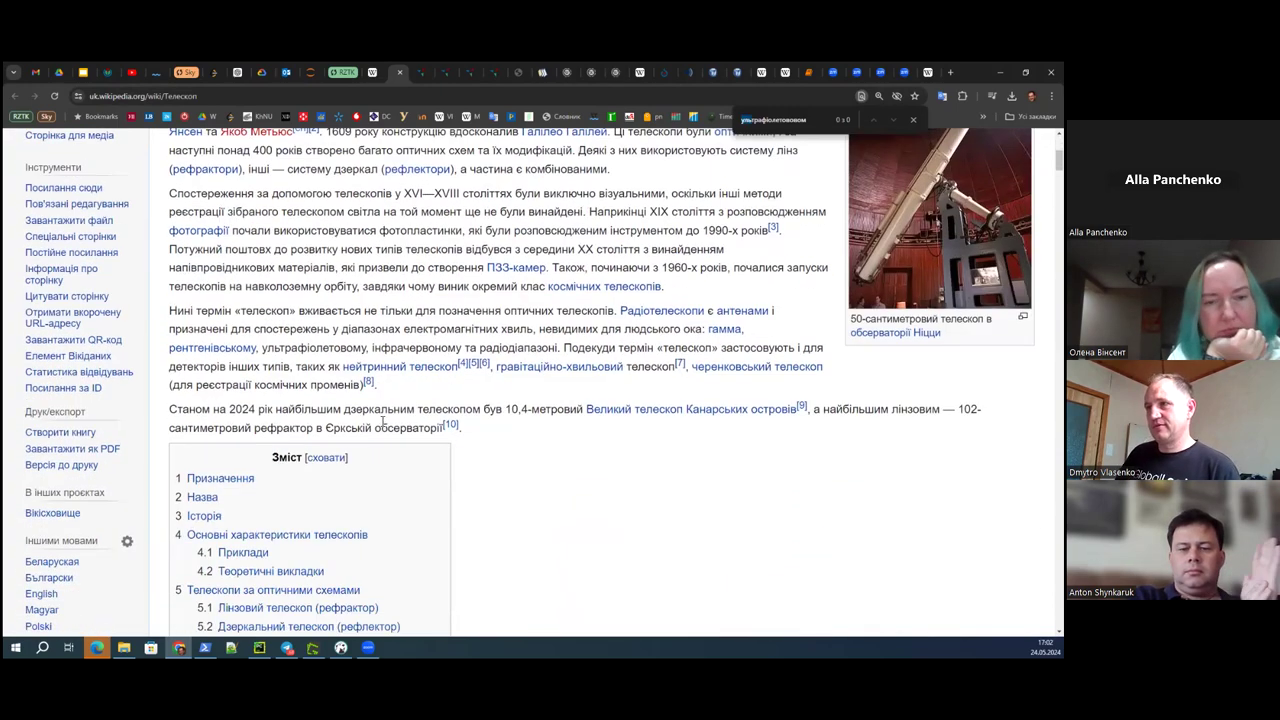
- Open the edit history of the "Телескоп" article and examine its May 2024 revisions
scroll(548, 415, up, 10)
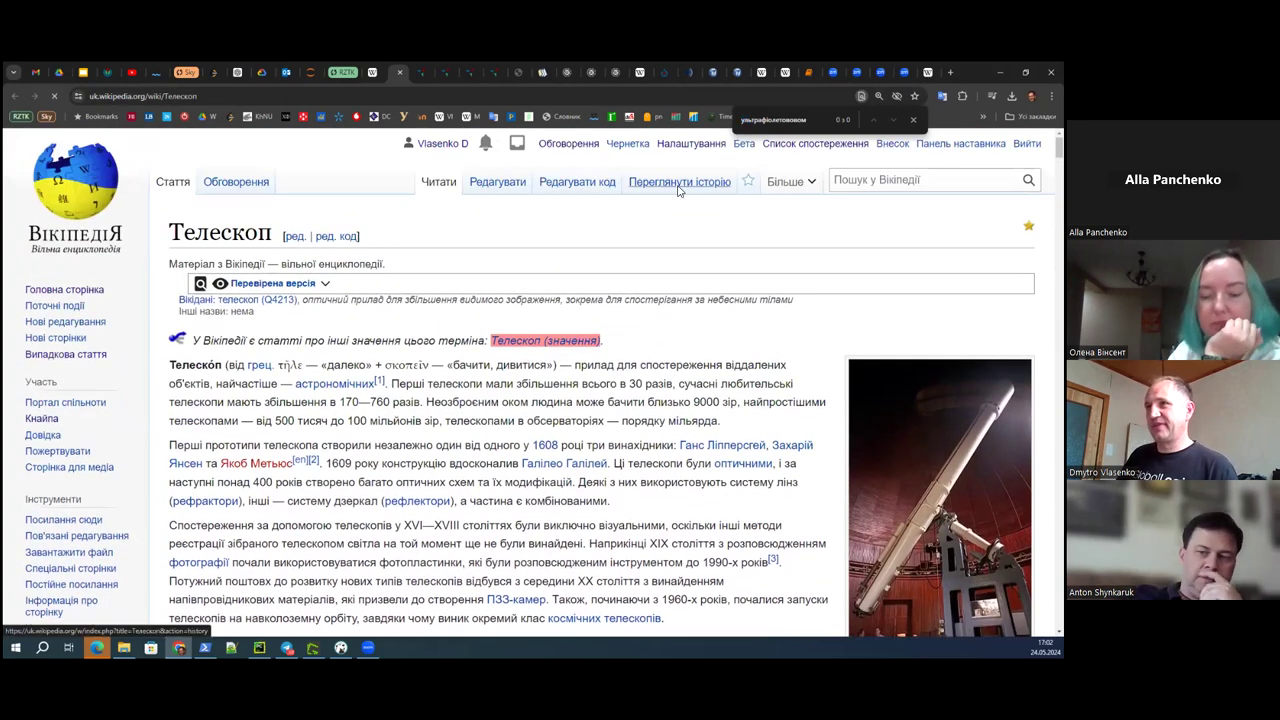
click(679, 183)
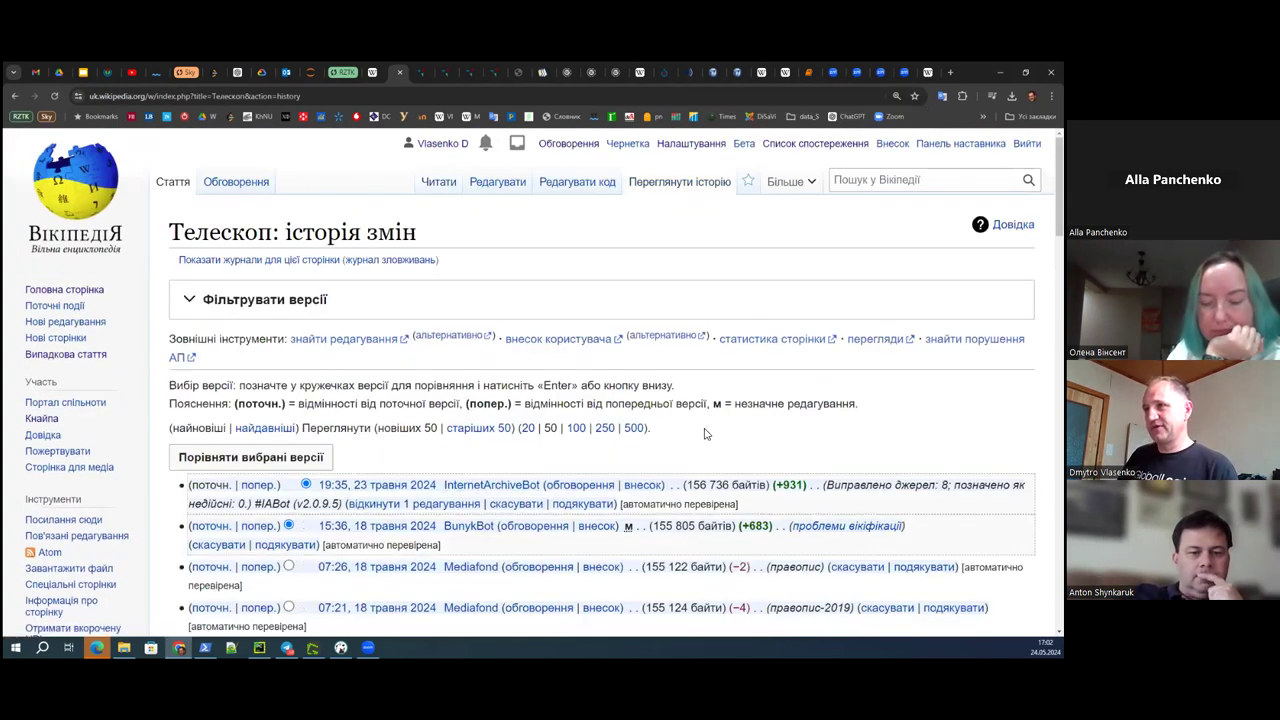
scroll(705, 435, down, 2)
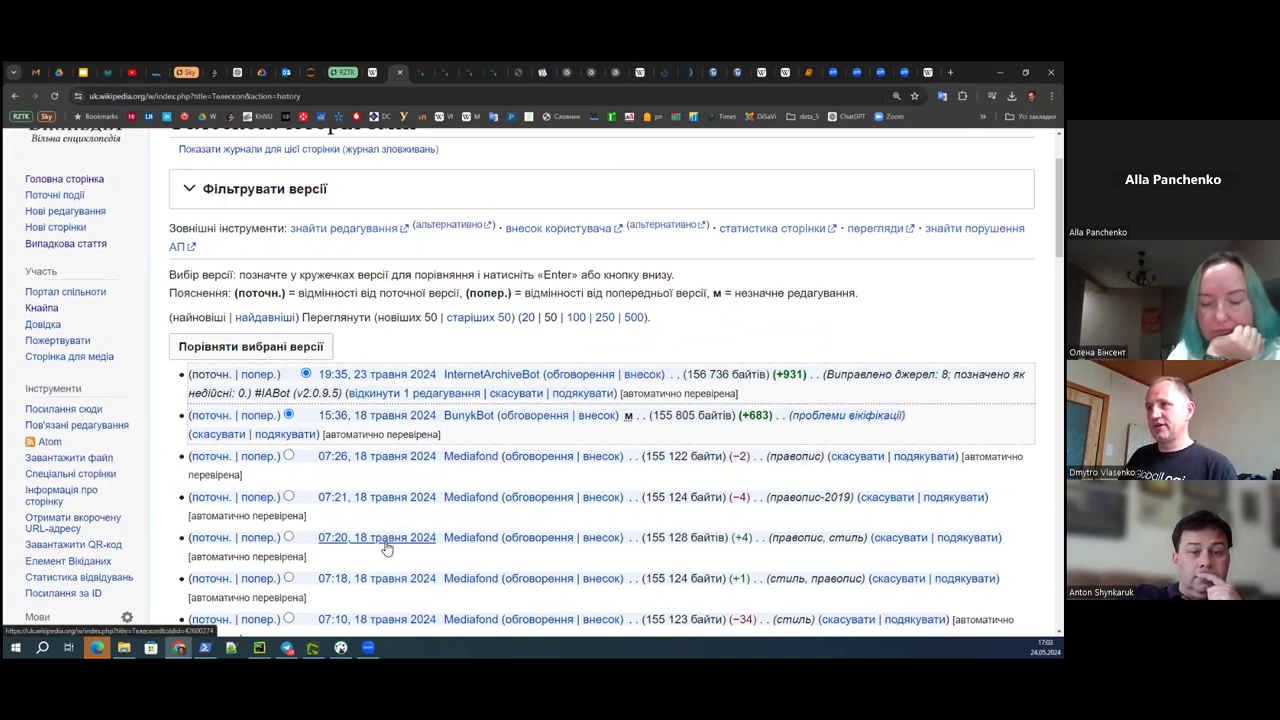
scroll(391, 530, down, 4)
scroll(391, 527, down, 4)
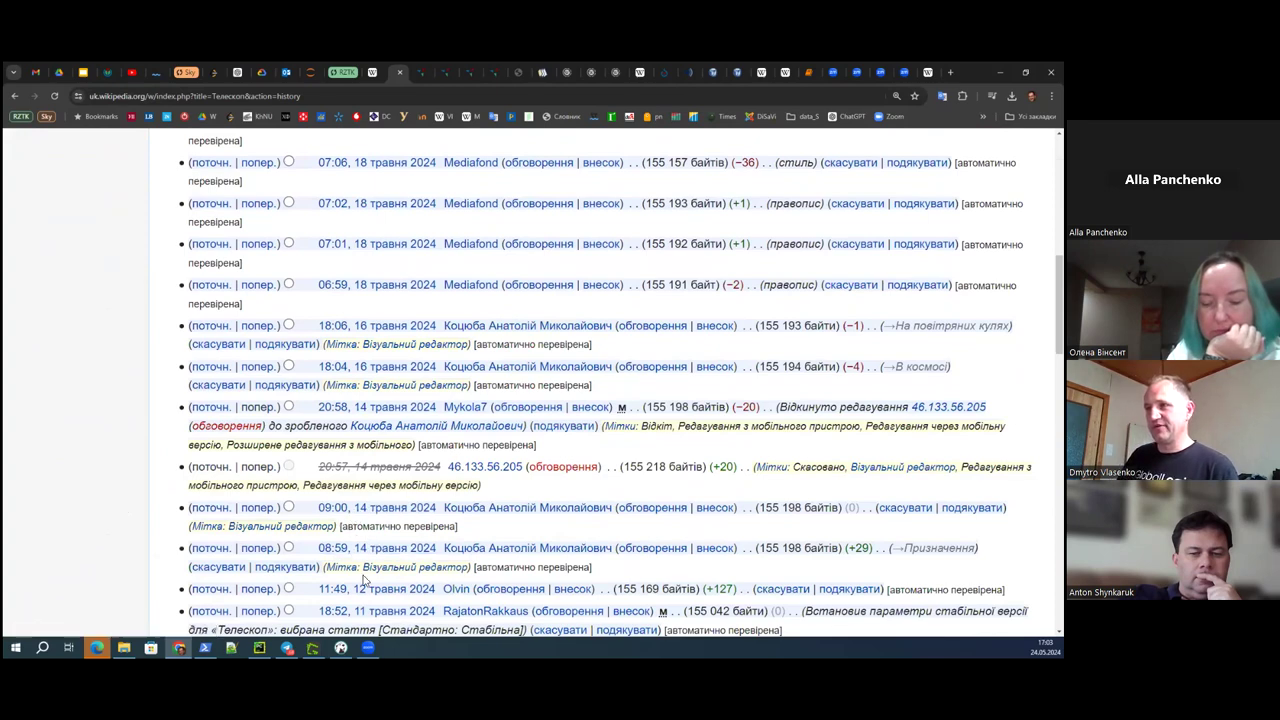
scroll(400, 610, down, 1)
scroll(497, 491, up, 10)
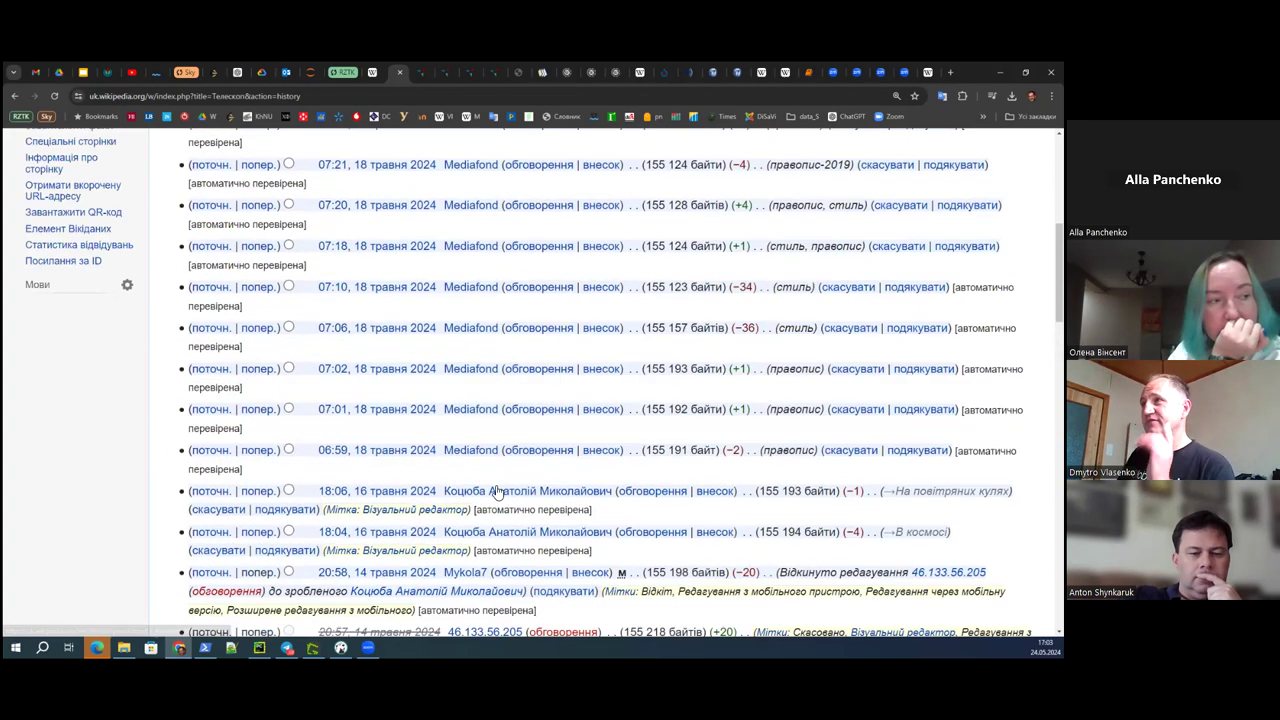
- Examine the "Телескоп" revisions made between 14 and 23 May 2024, highlighting the struck-out date of the 20:57, 14 May edit
scroll(637, 332, up, 2)
scroll(560, 450, down, 12)
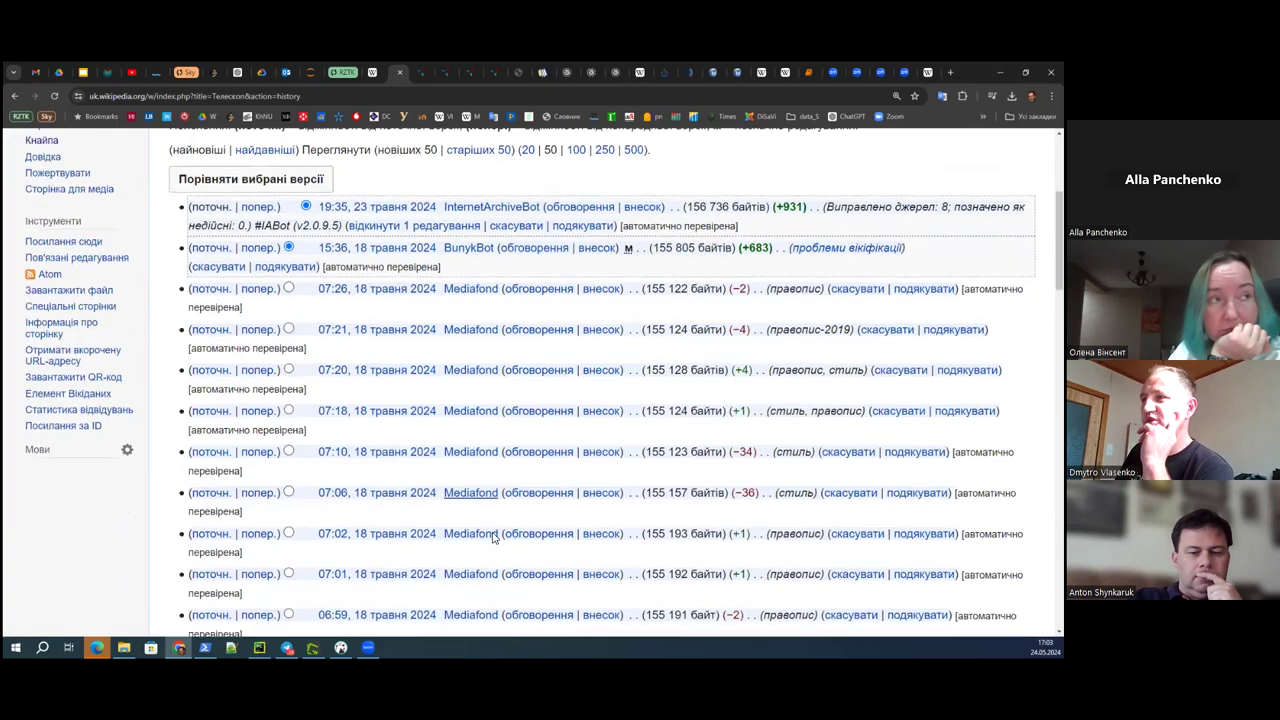
scroll(430, 490, up, 3)
scroll(363, 444, down, 1)
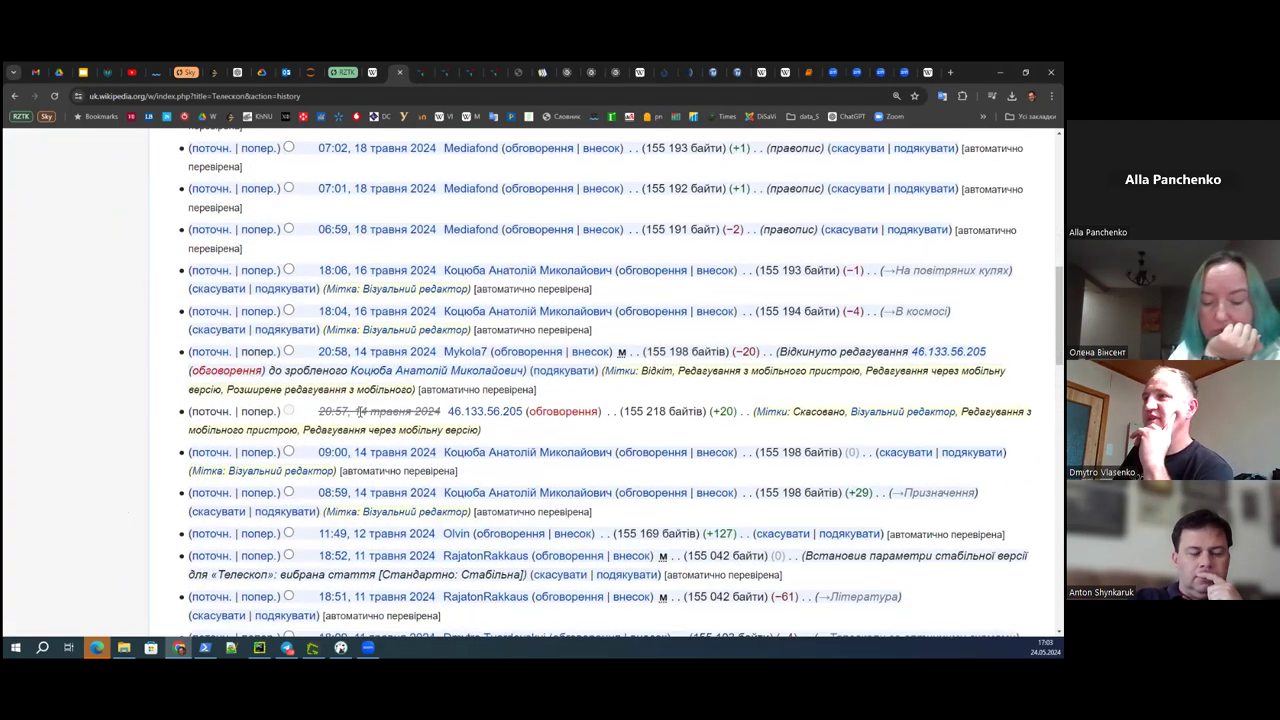
drag(319, 411, 447, 411)
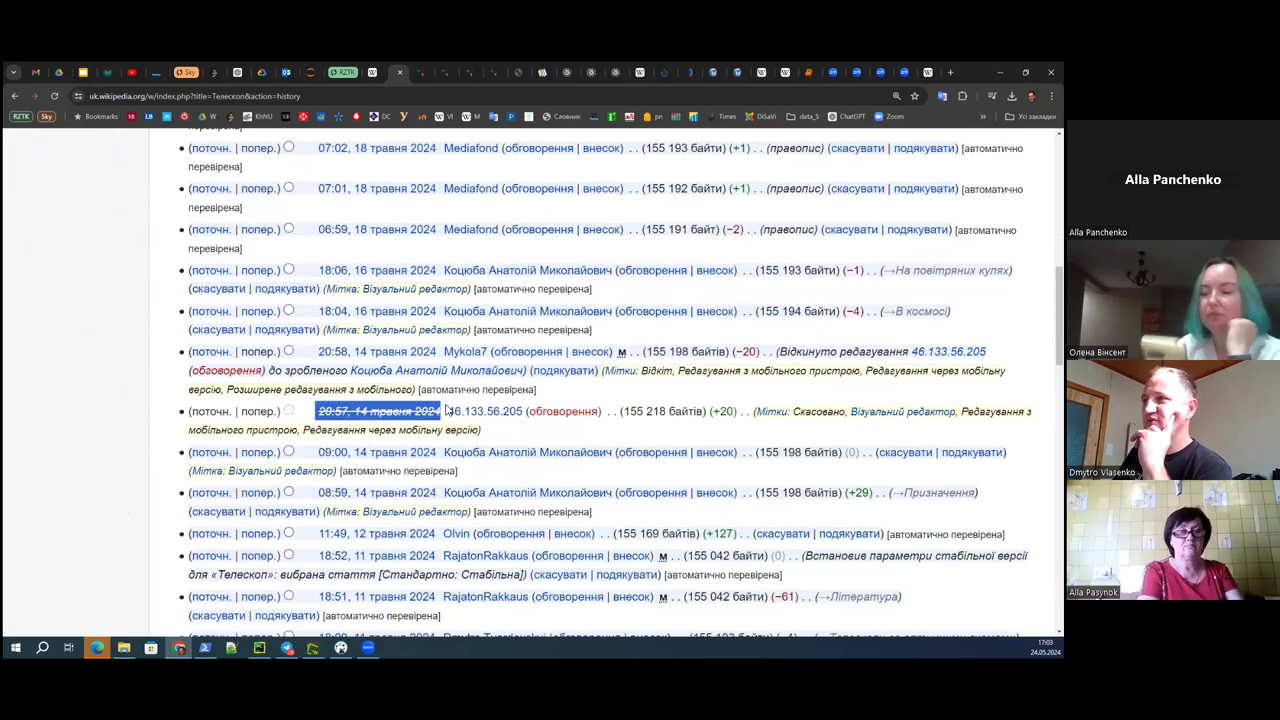
scroll(500, 420, down, 2)
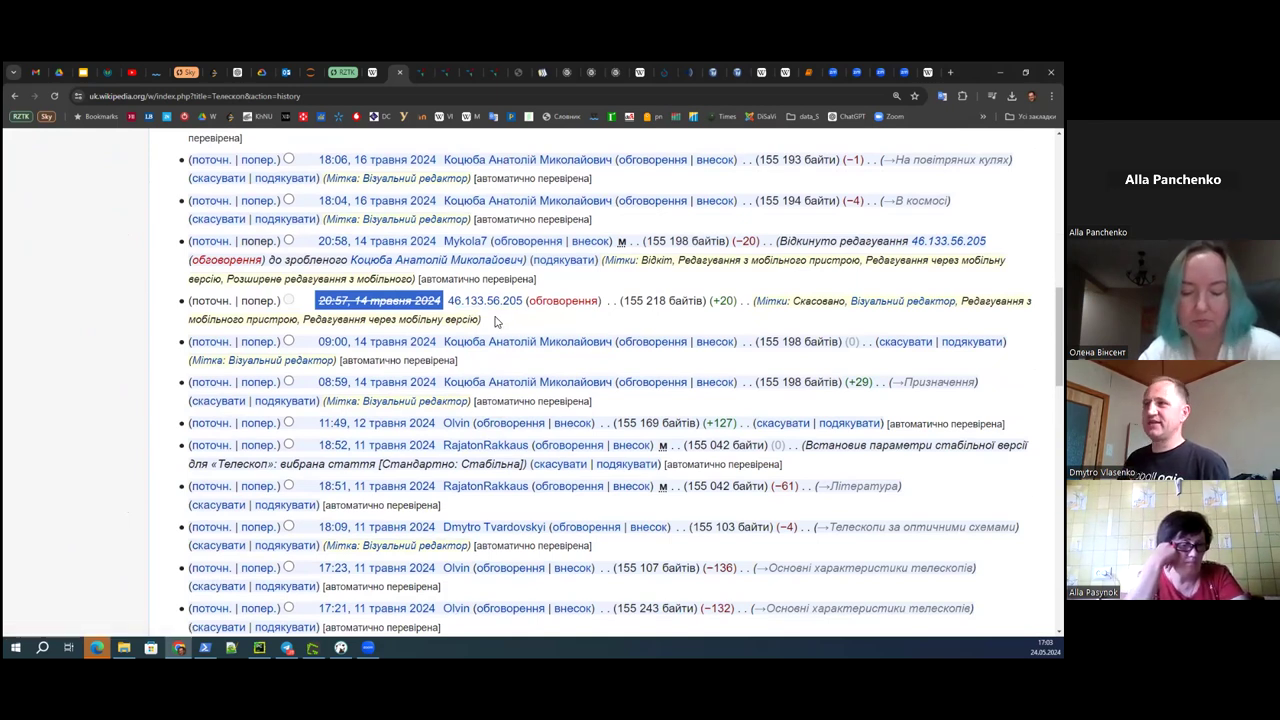
click(563, 314)
- Open the "Телескоп" version from 13:19, 7 May 2024 and search it for the misspelled word "ультрафіолетововому"
scroll(477, 465, down, 5)
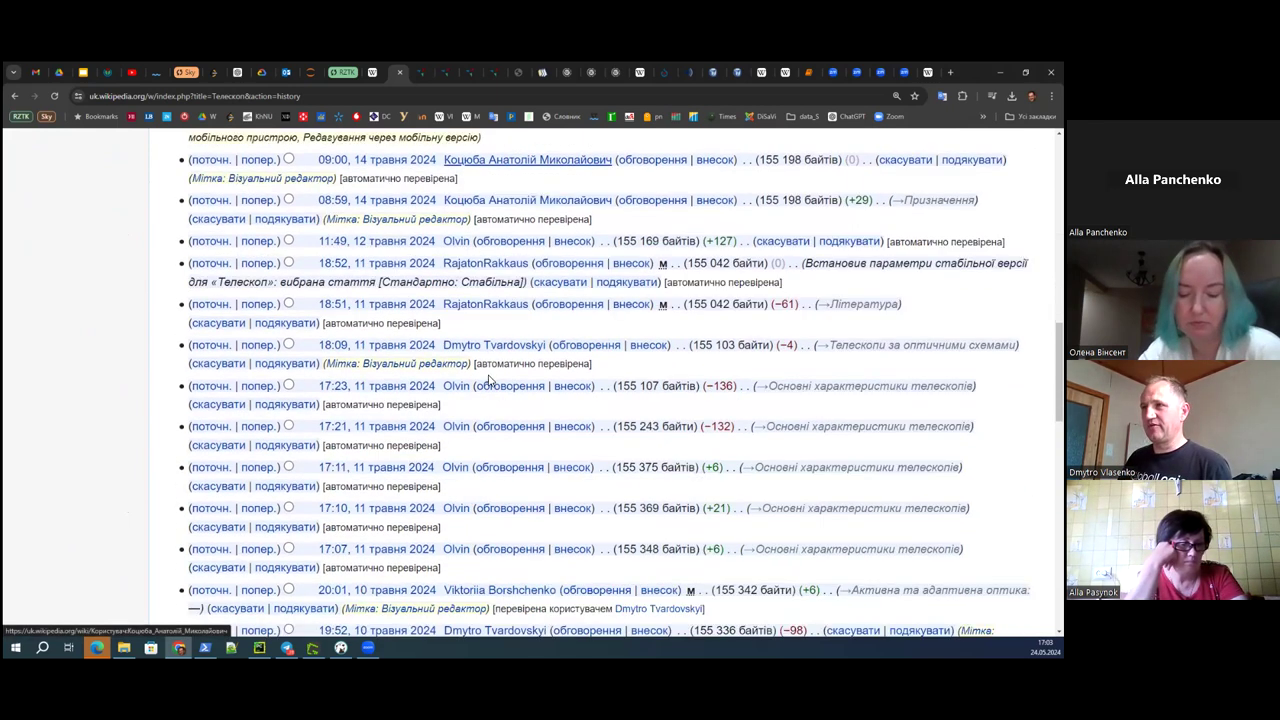
scroll(409, 507, down, 2)
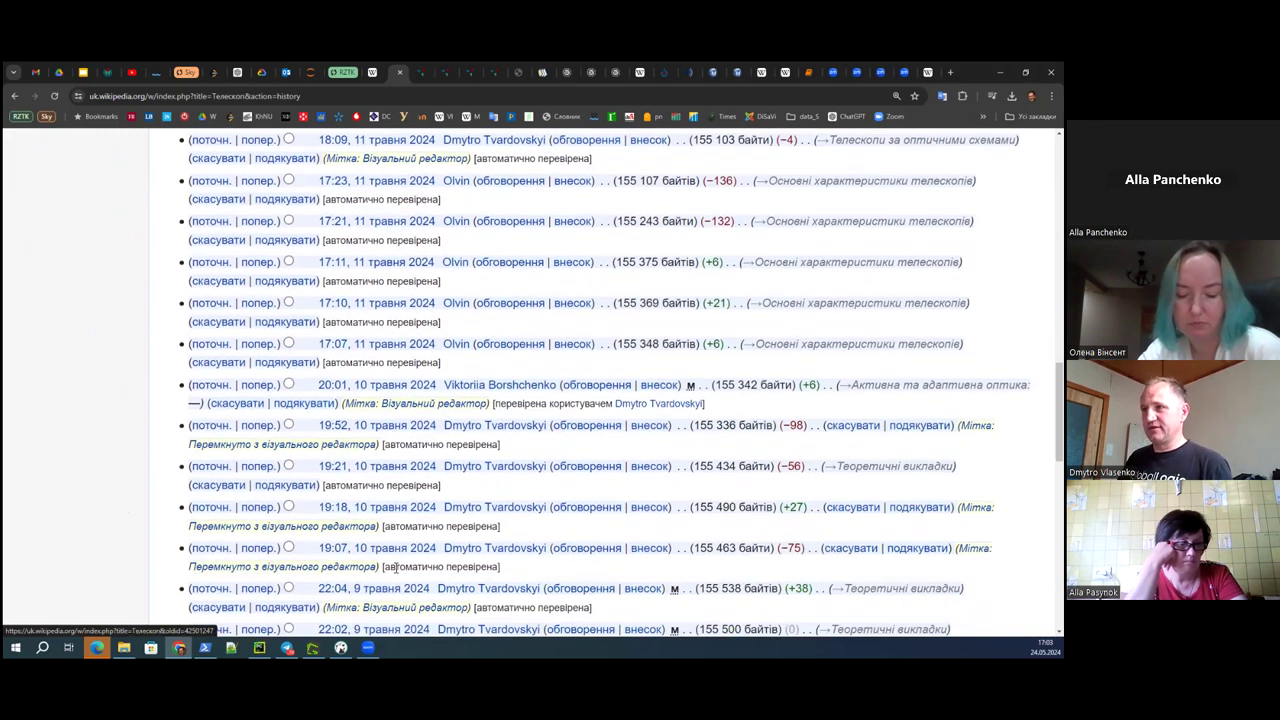
scroll(388, 511, down, 5)
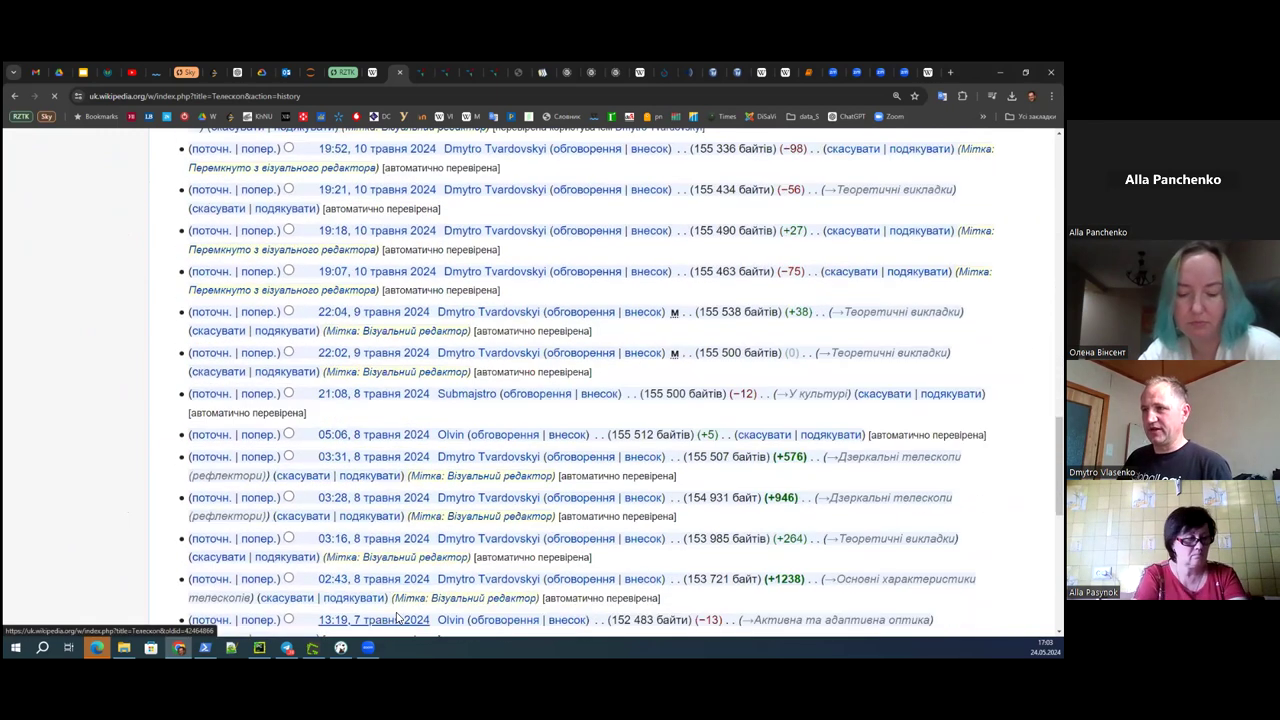
click(428, 456)
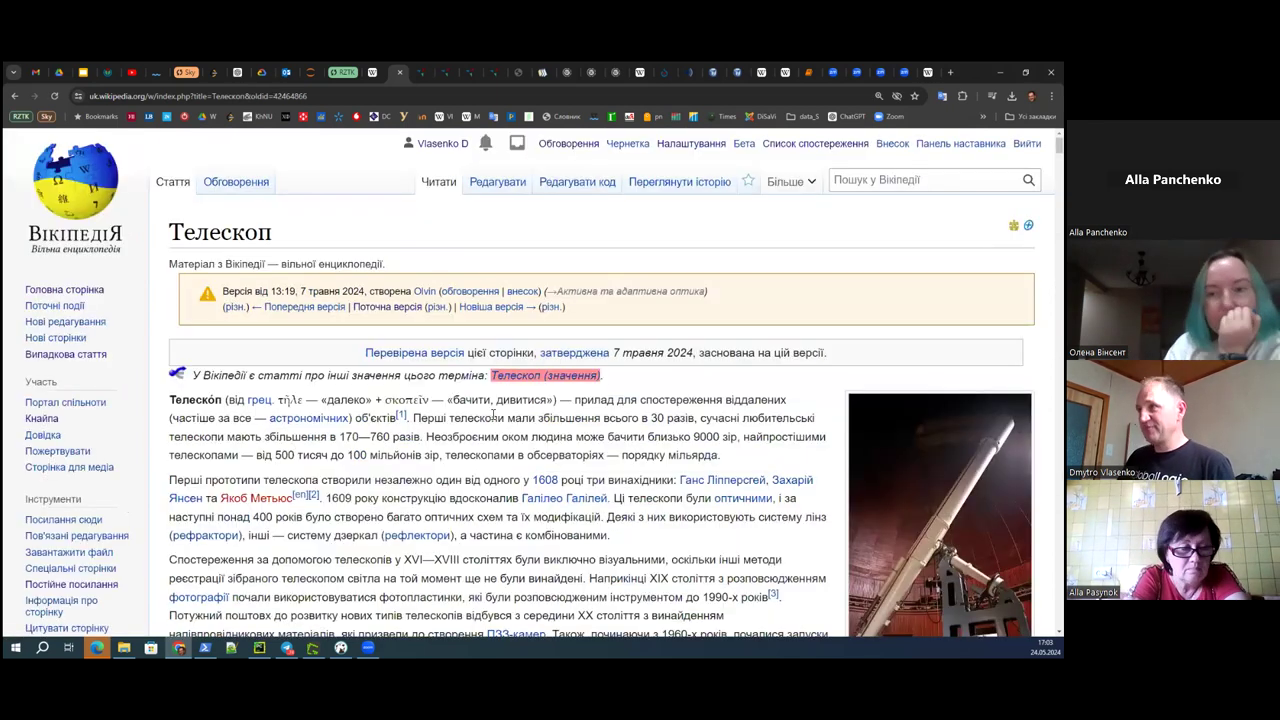
key(ctrl+f)
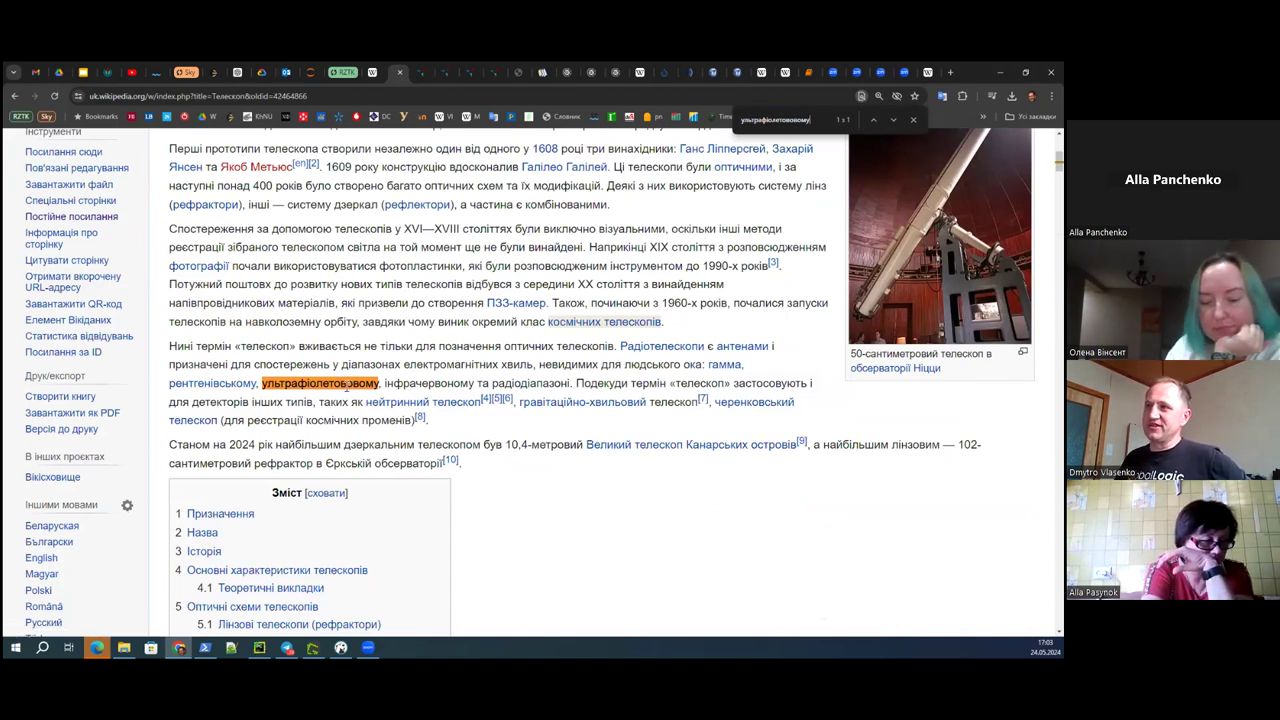
mouse_move(390, 404)
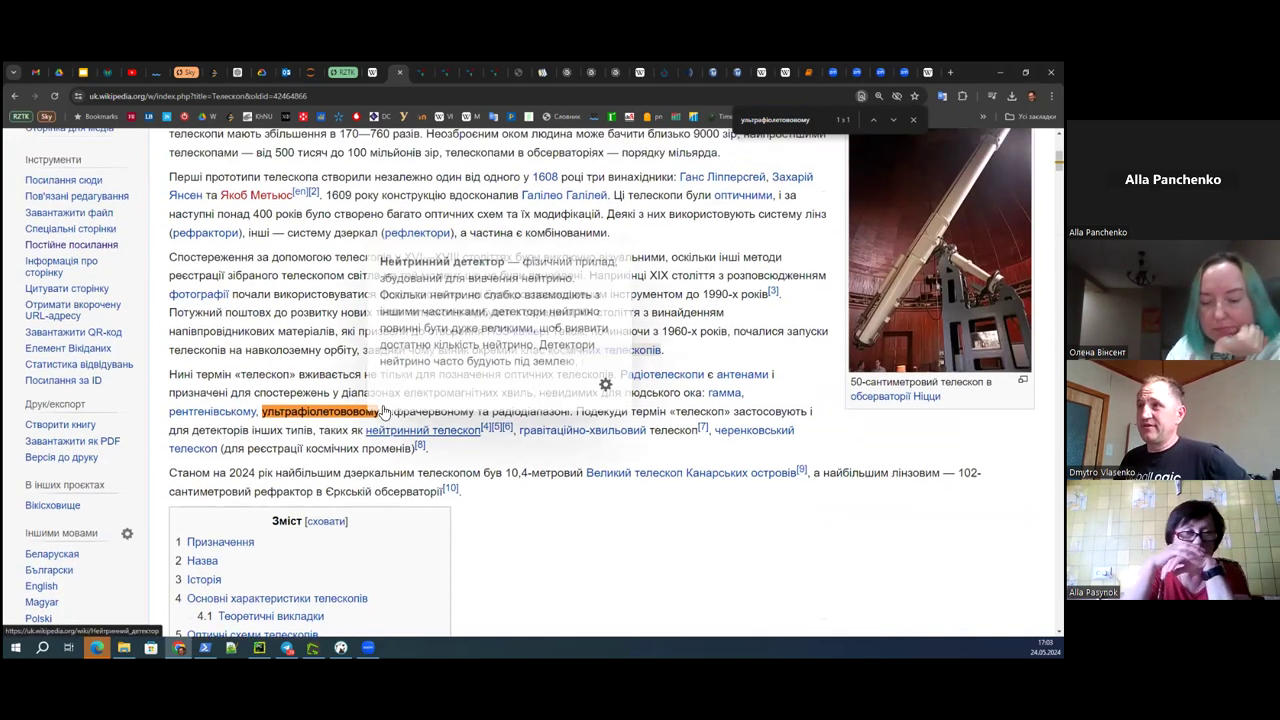
scroll(287, 428, up, 2)
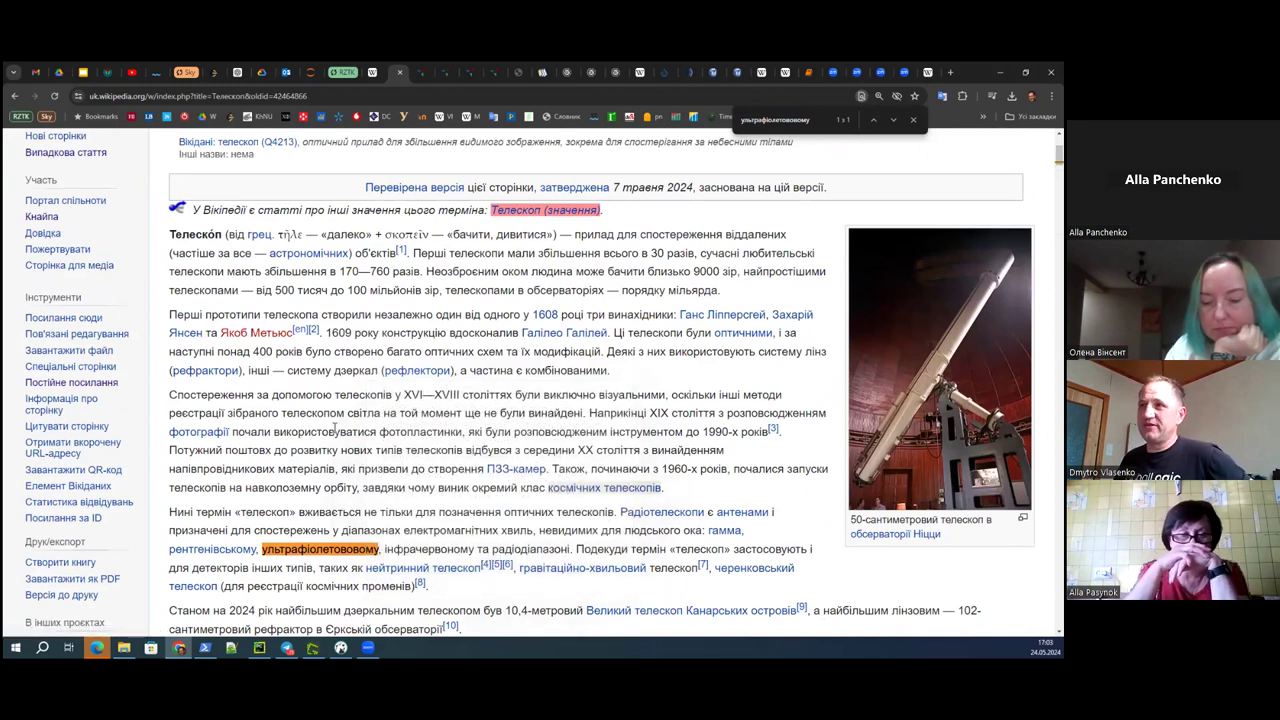
- Go back to the featured article excerpt on Wikipedia's main page, clear its text selection, and revisit the online spelling checker
click(374, 73)
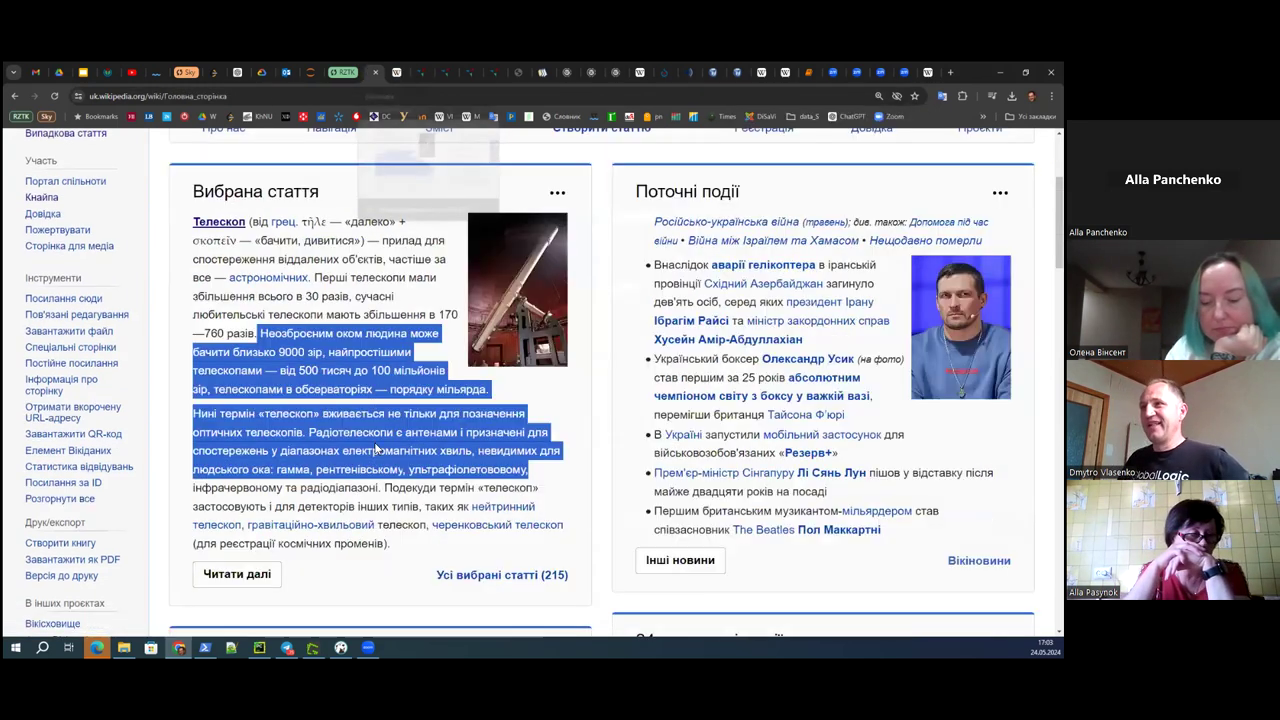
click(265, 207)
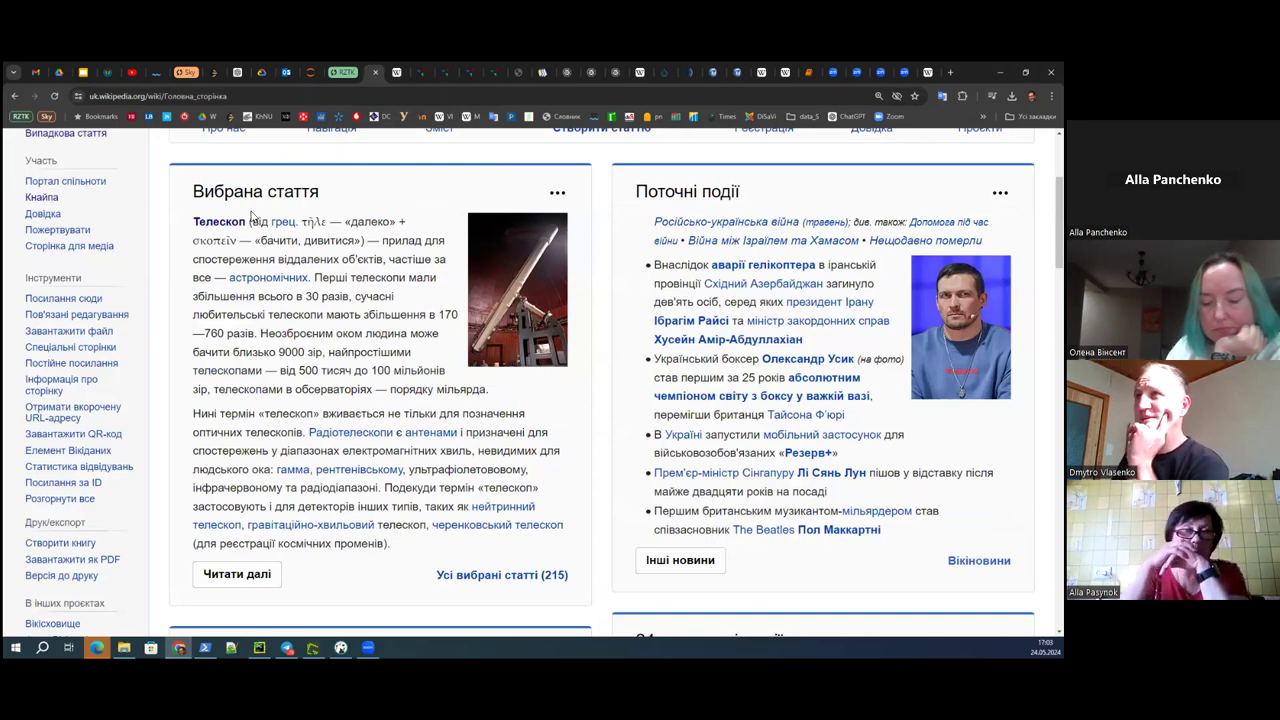
click(150, 74)
click(333, 316)
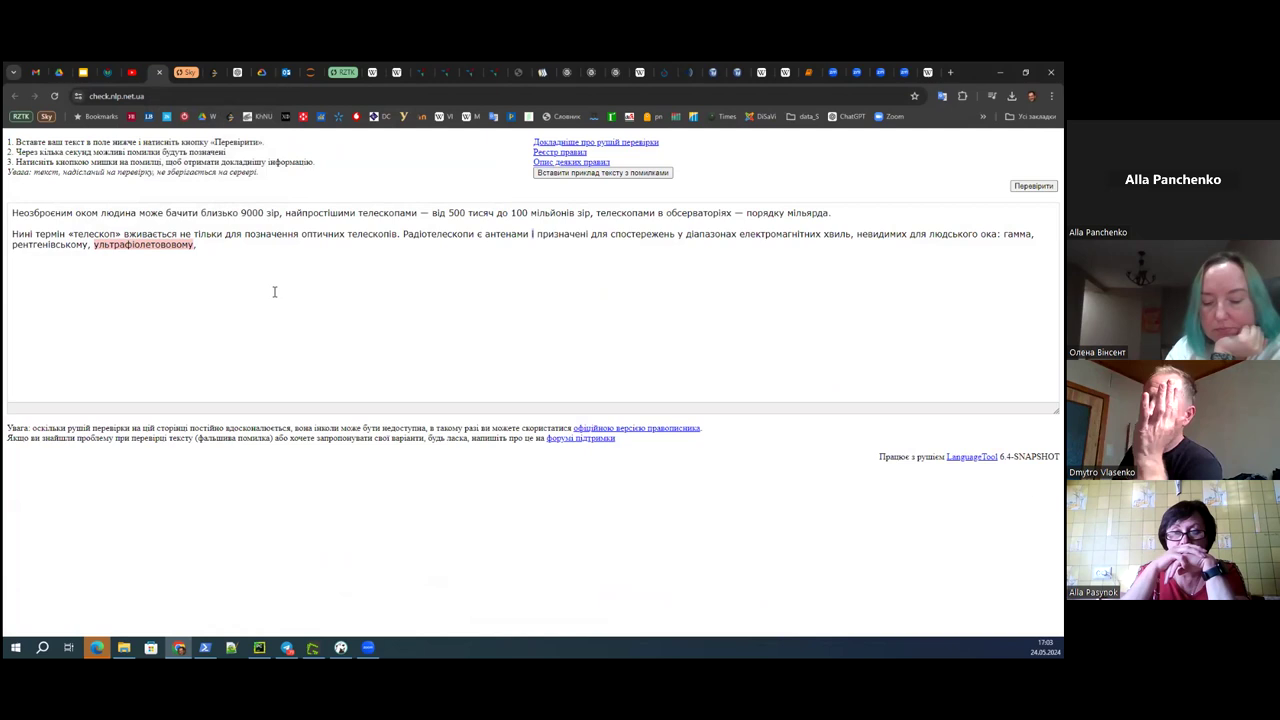
- Open the "блог ВМУ" link from the "Корисні посилання" slide and view the blog's newest post
click(81, 76)
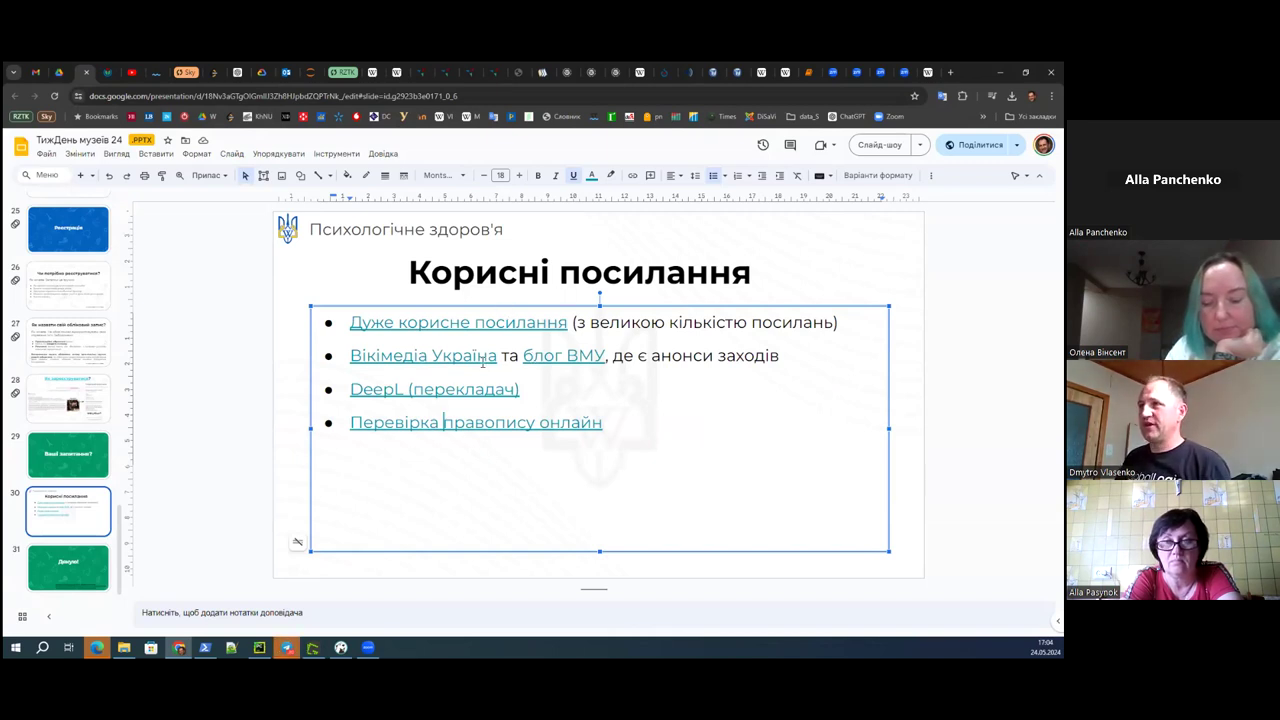
click(429, 356)
click(529, 356)
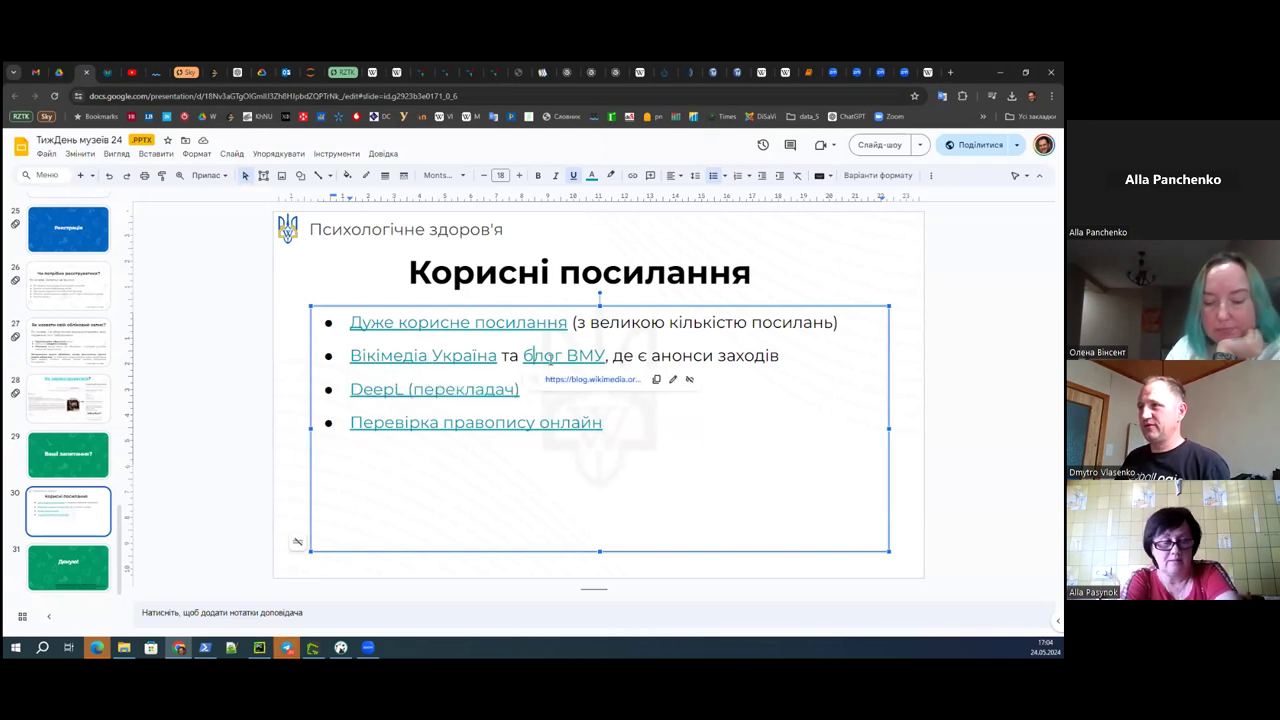
key(alt+Return)
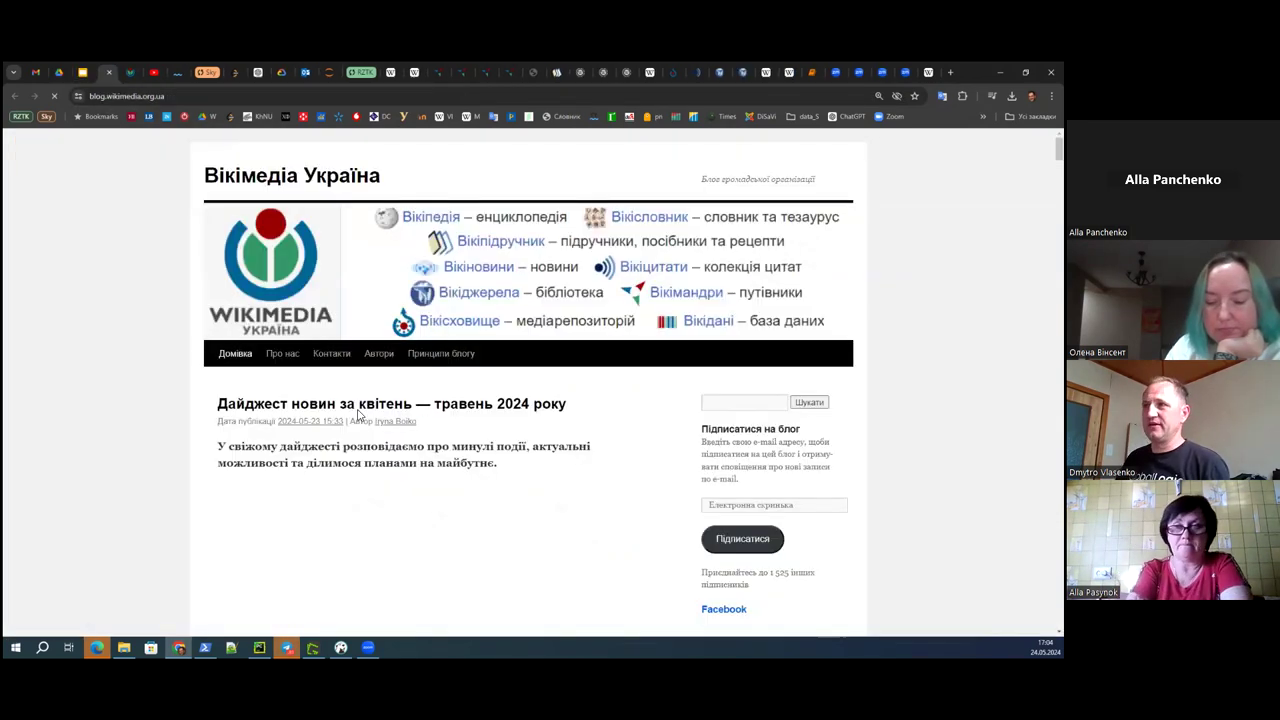
scroll(445, 418, down, 2)
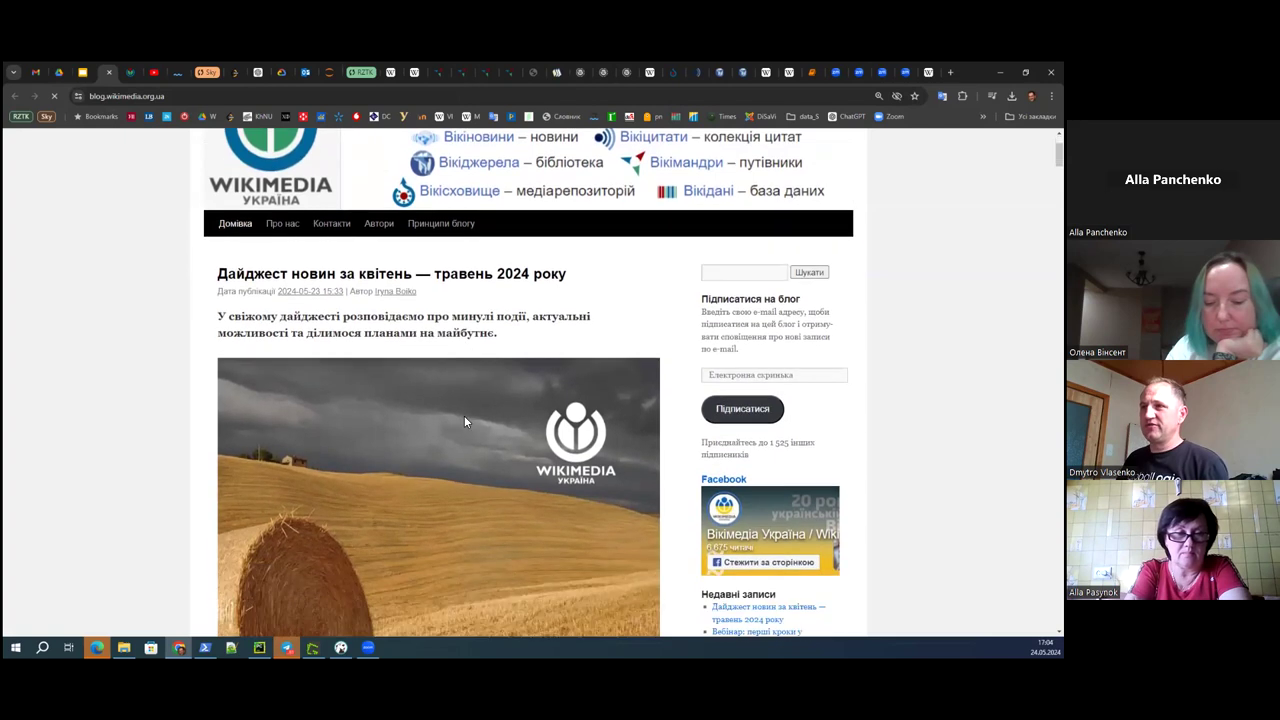
- Return to the "ТижДень музеїв 24" presentation and show its "Ваші запитання?" slide
click(88, 75)
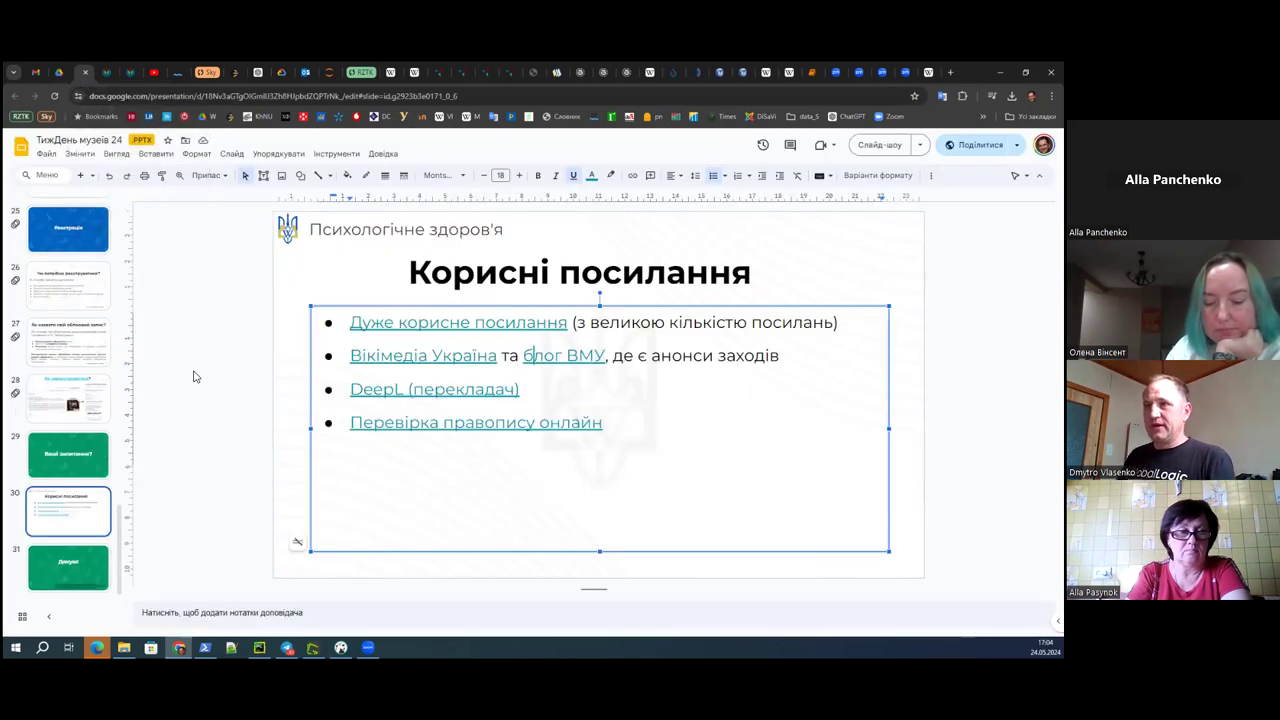
click(67, 452)
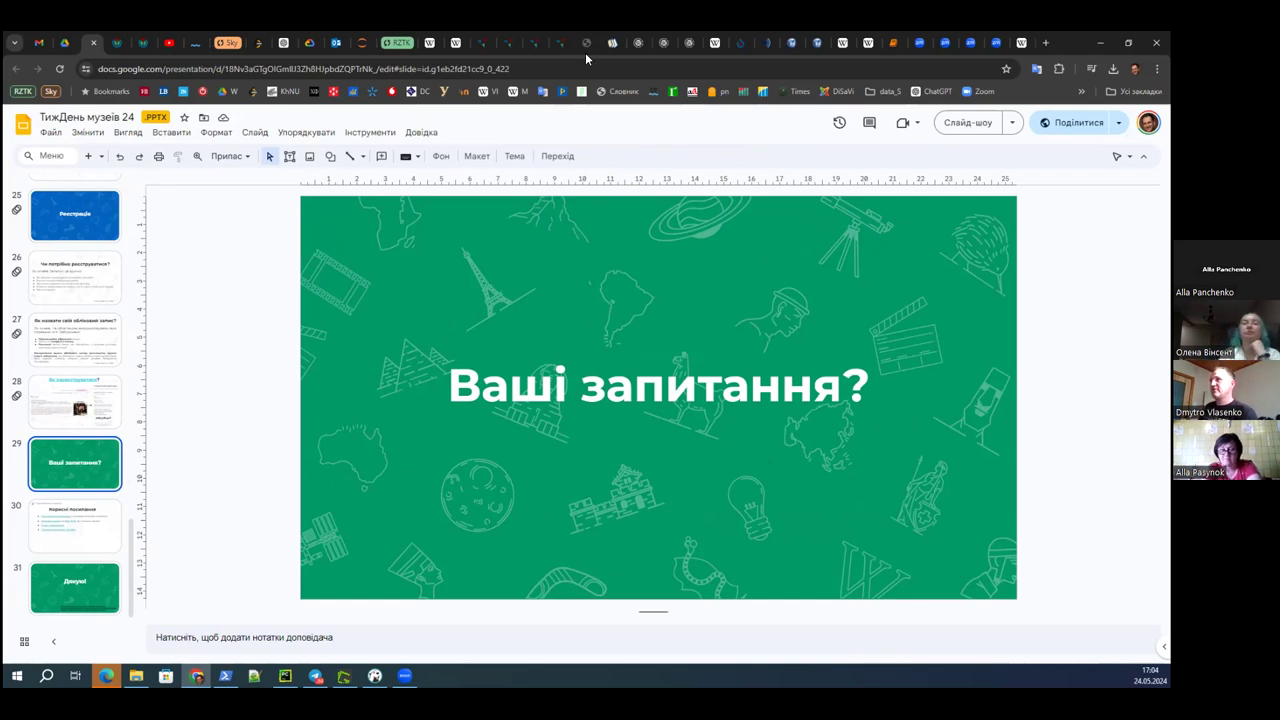
- Go back from the Wikipedia preferences page to the earlier visited article "Бібліографія Тараса Шевченка" and look through its introduction and contents
click(1021, 43)
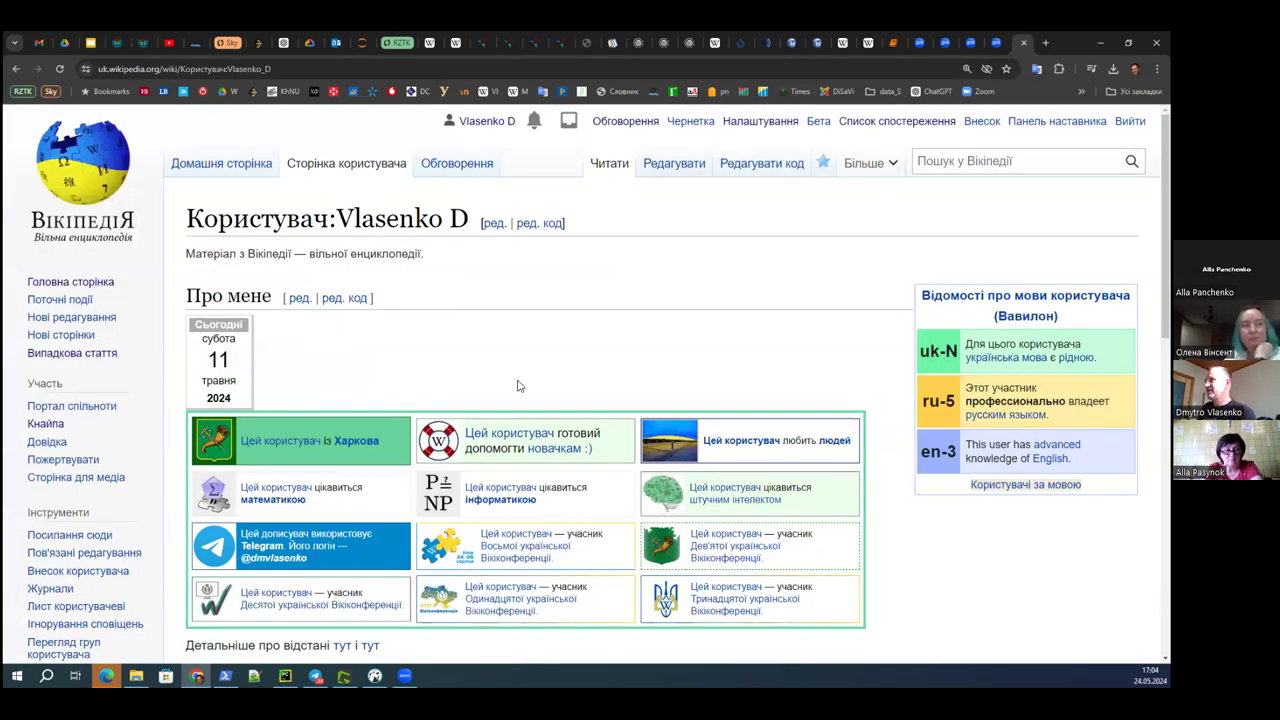
click(860, 45)
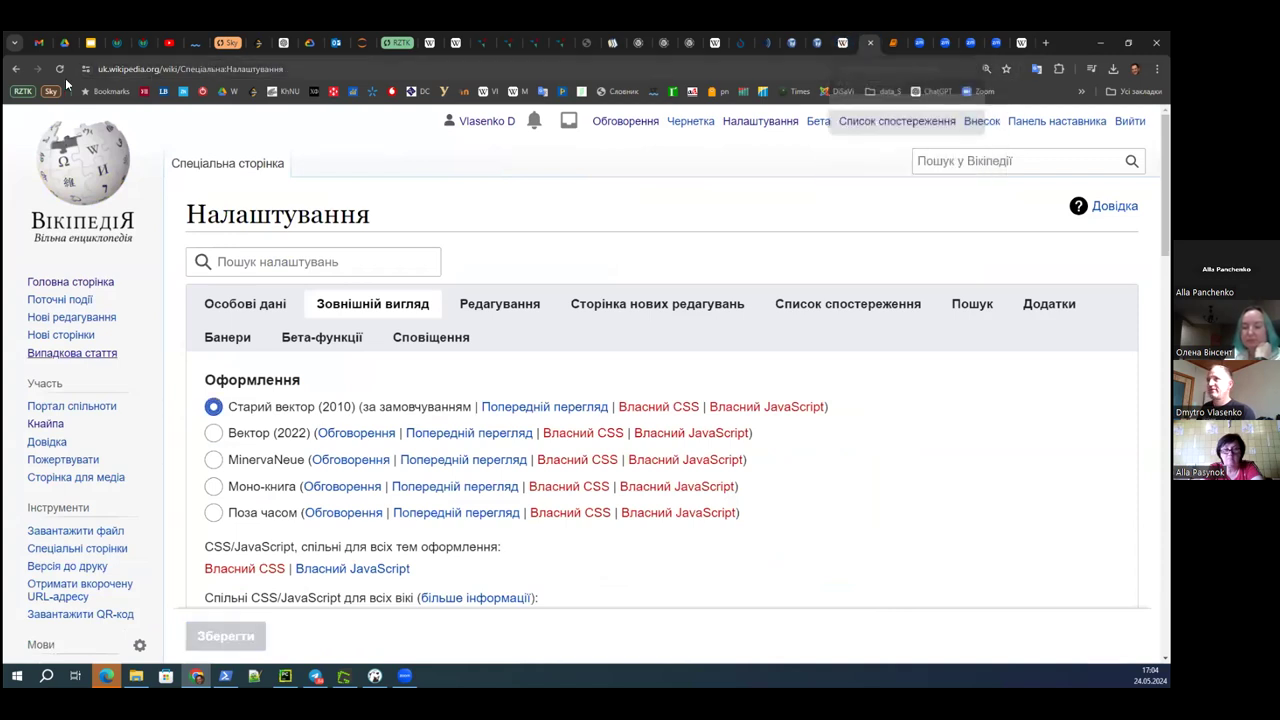
right_click(17, 70)
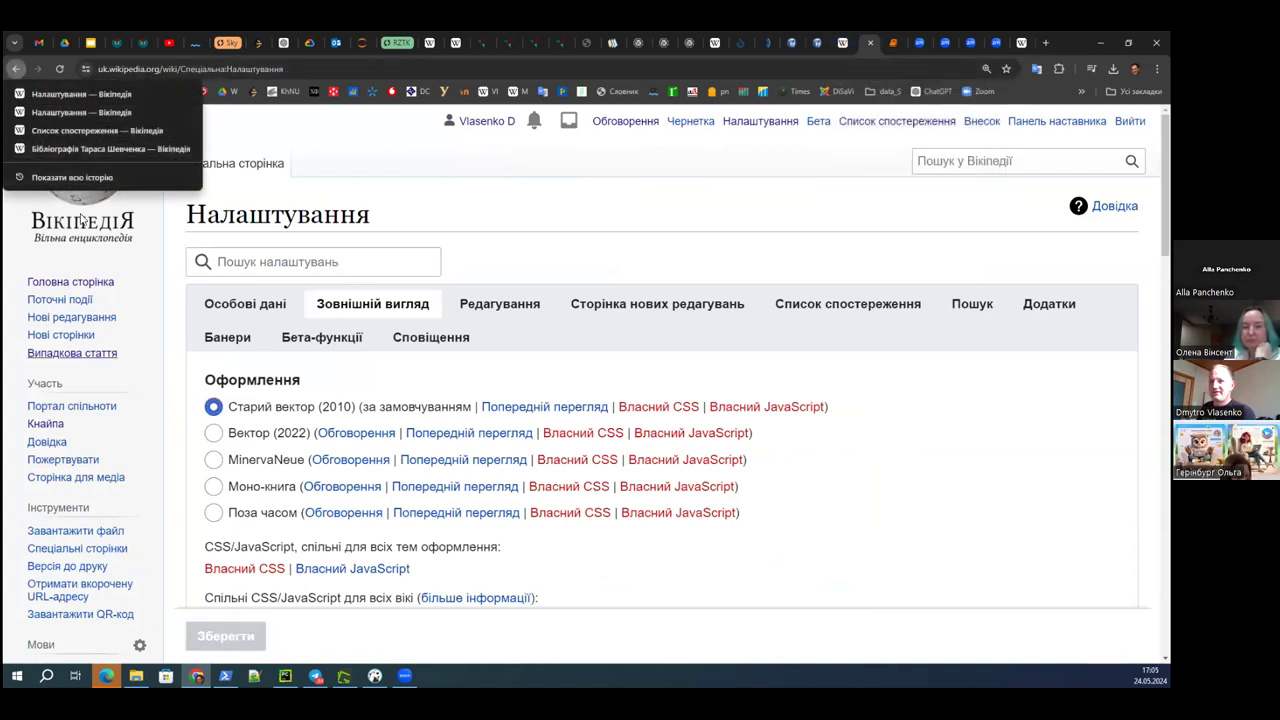
click(98, 149)
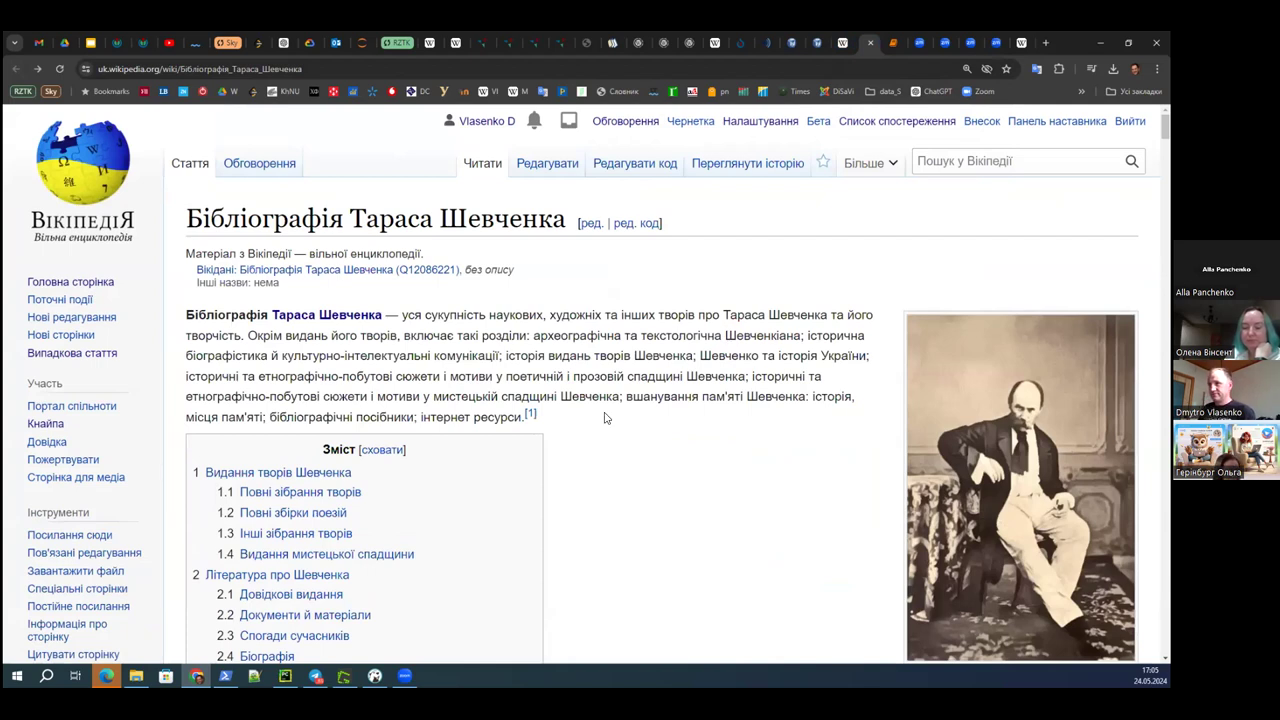
scroll(604, 418, down, 1)
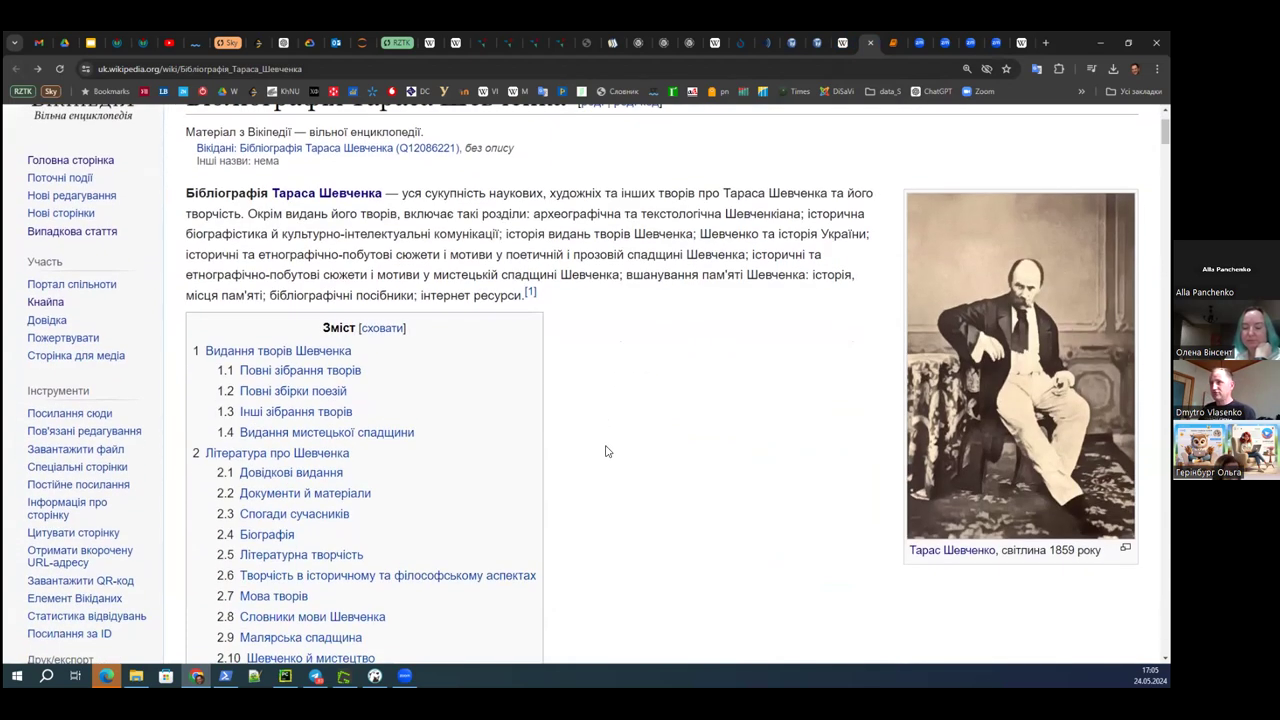
scroll(629, 405, down, 2)
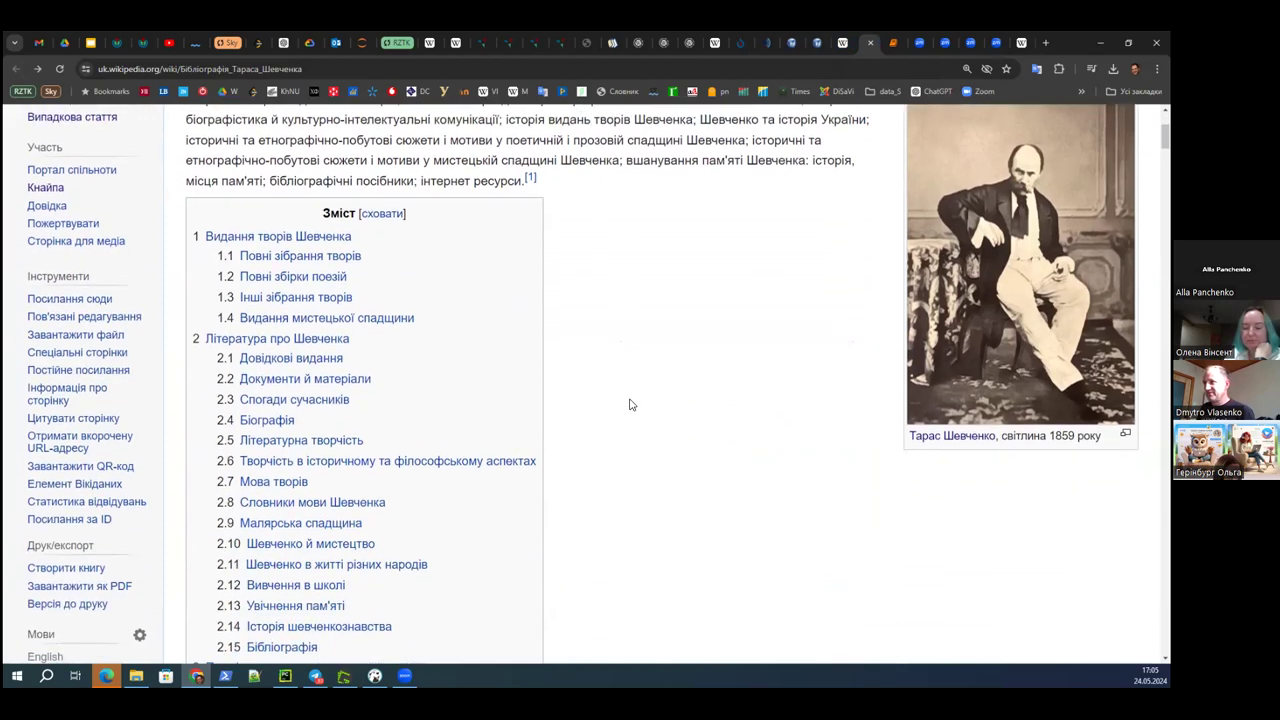
scroll(642, 383, down, 1)
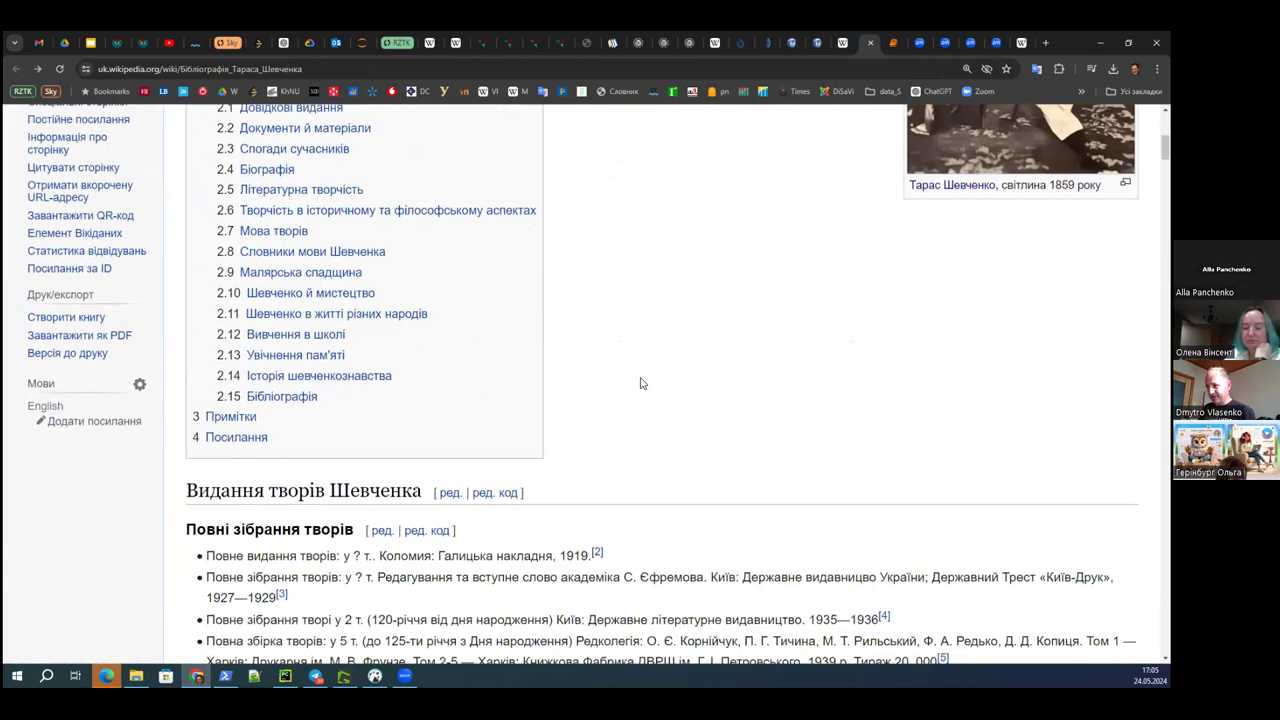
scroll(642, 383, up, 4)
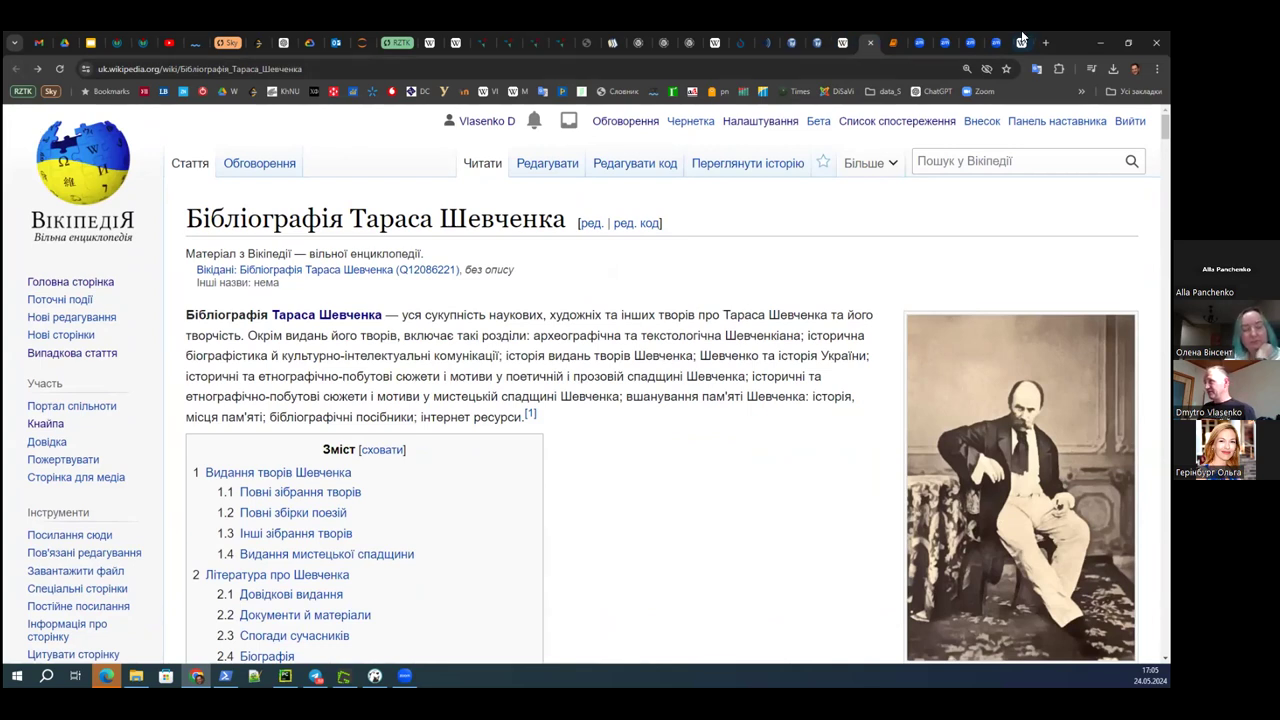
- Open a random Wikipedia article and look through its sections down to the links under "Див. також"
click(65, 356)
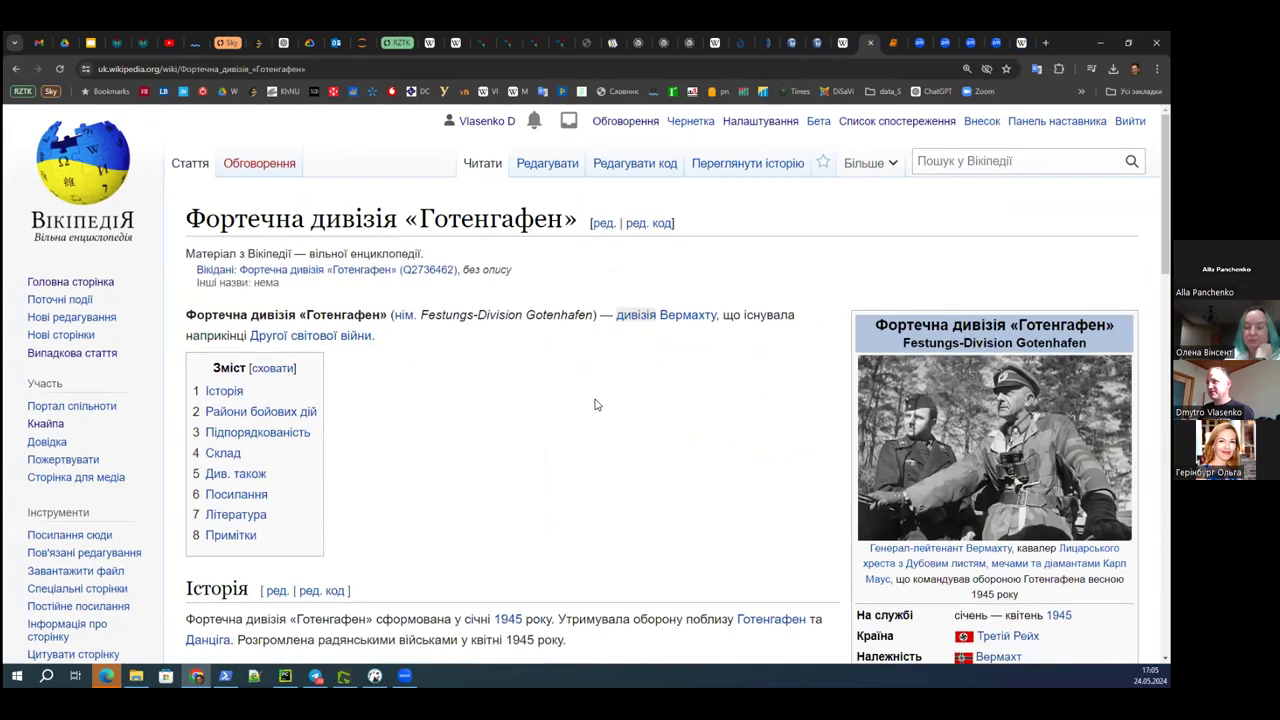
scroll(577, 461, down, 1)
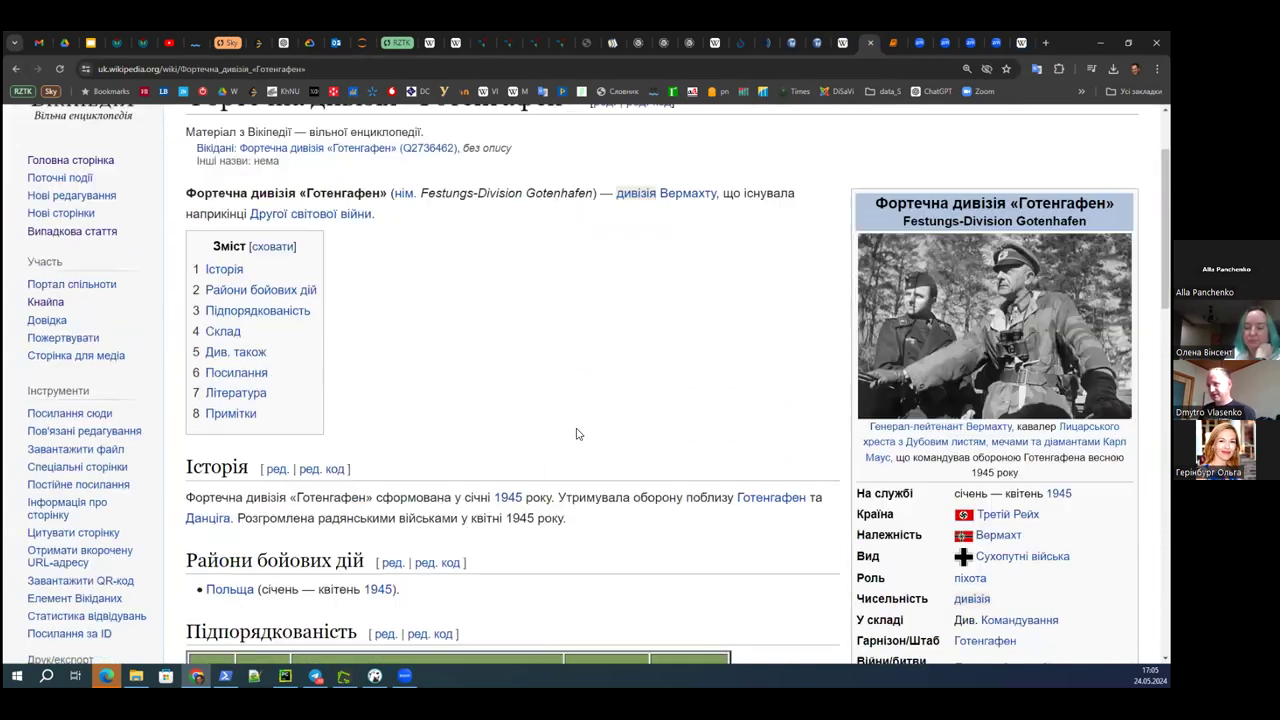
scroll(575, 415, down, 1)
scroll(575, 415, down, 1)
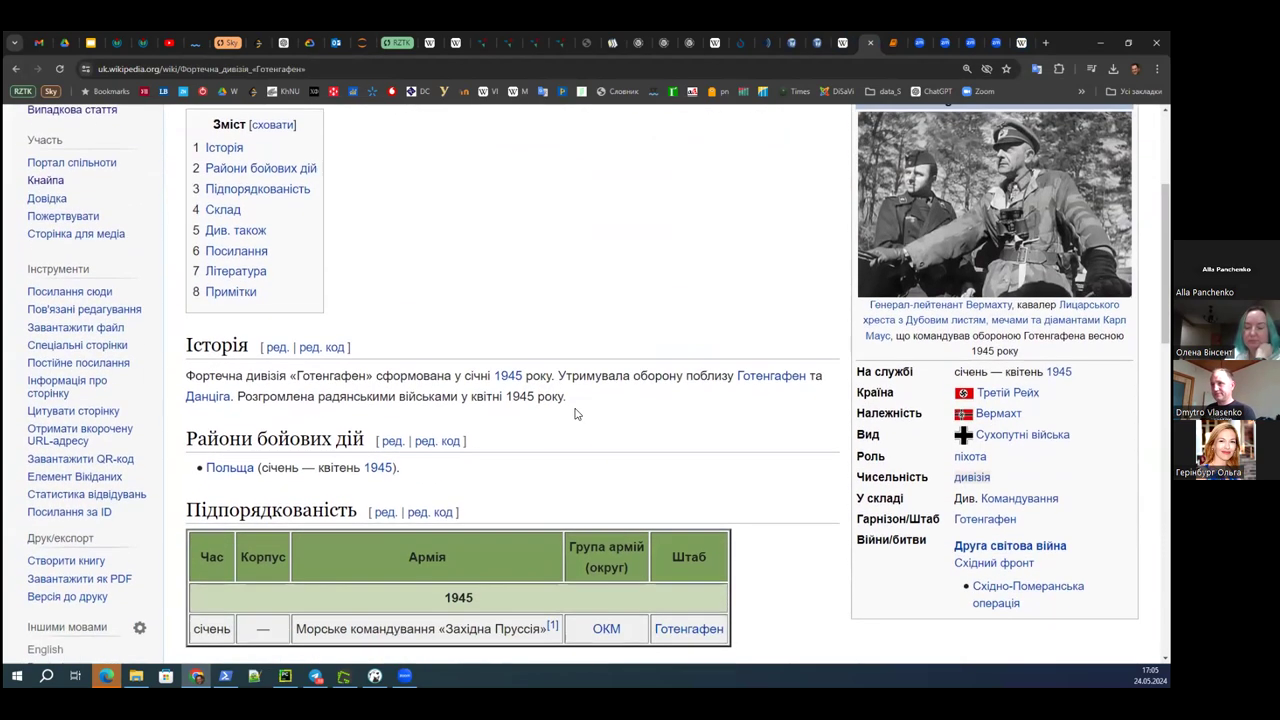
scroll(576, 409, down, 2)
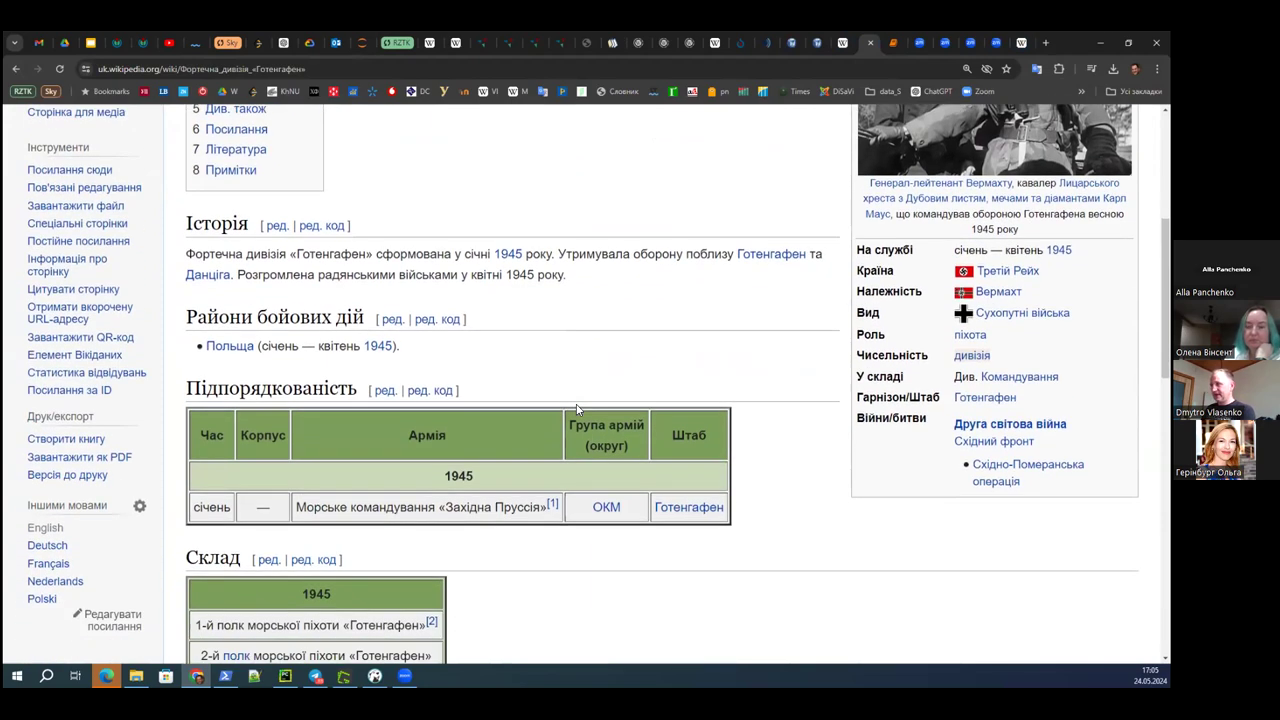
scroll(576, 409, up, 3)
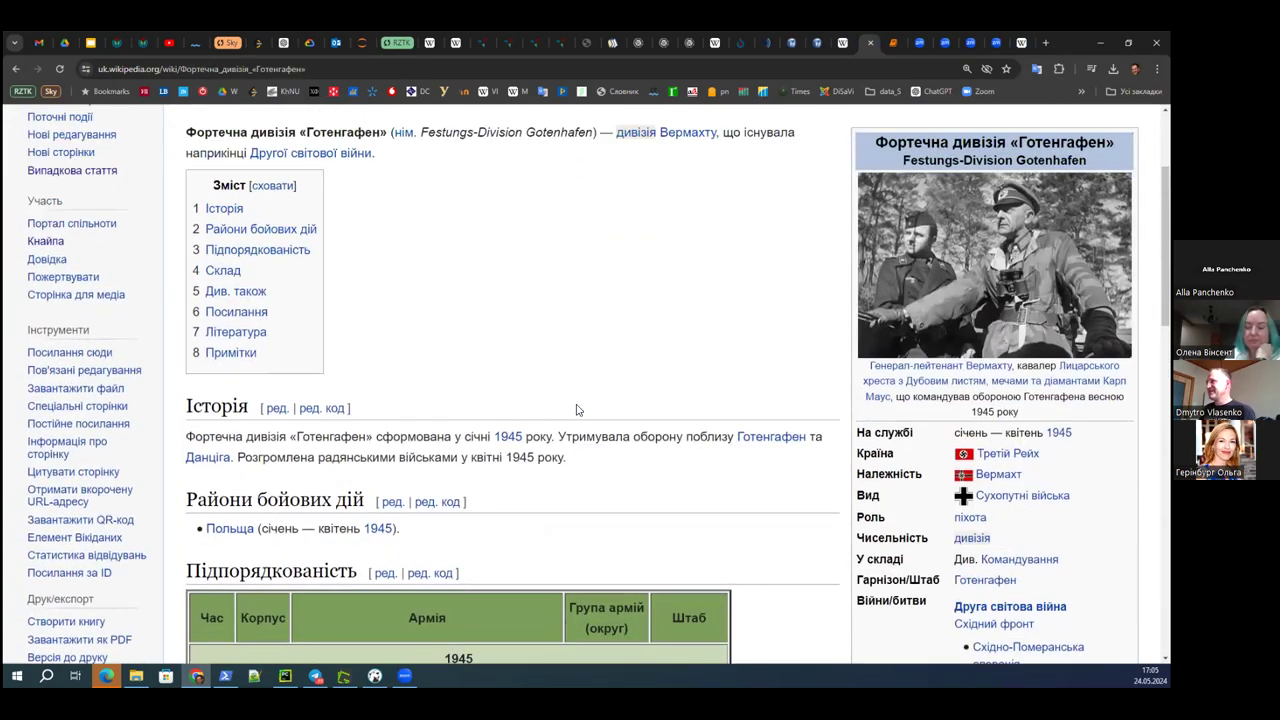
scroll(576, 409, down, 6)
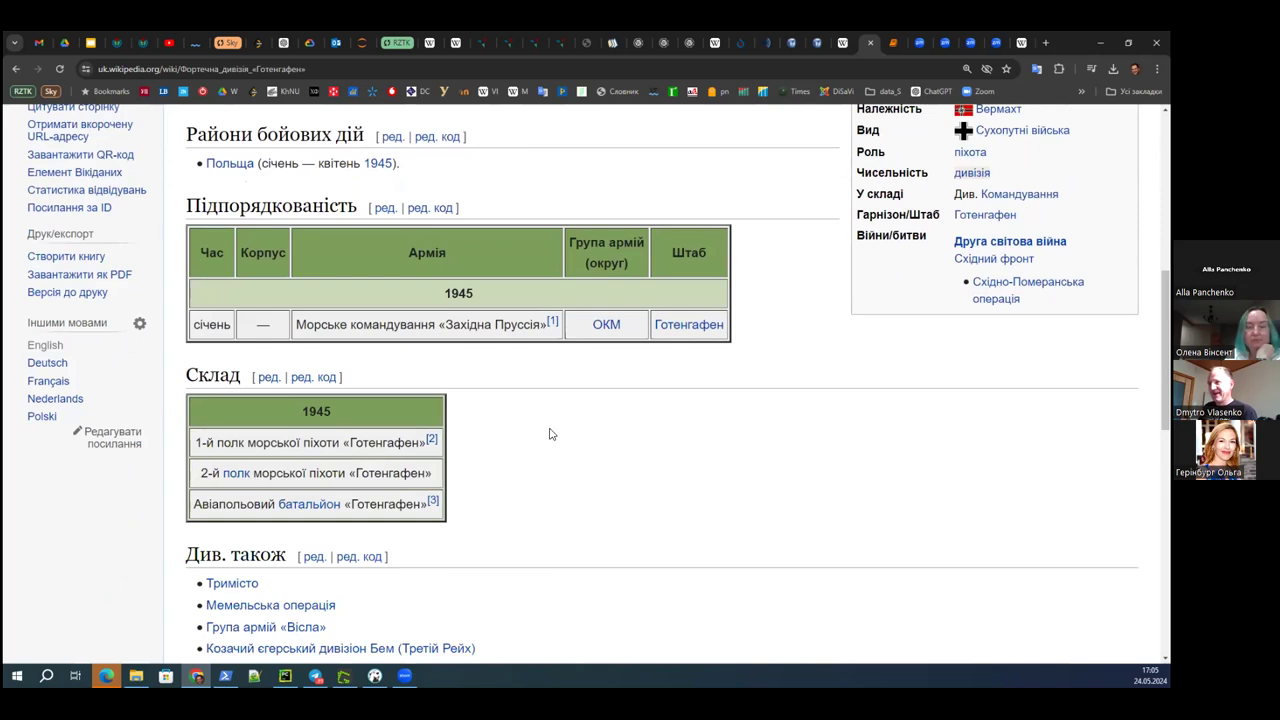
scroll(549, 434, down, 3)
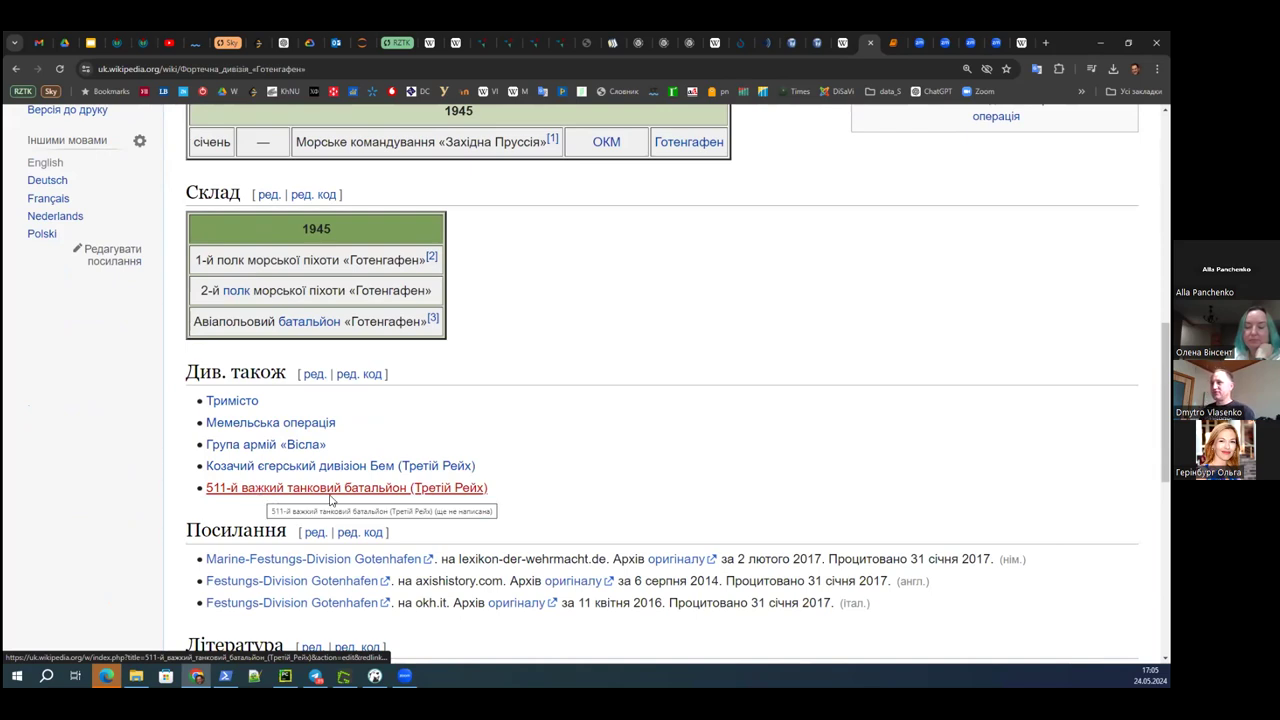
- Open the German-language version of the article "Фортечна дивізія «Готенгафен»" in a separate tab
scroll(546, 398, up, 4)
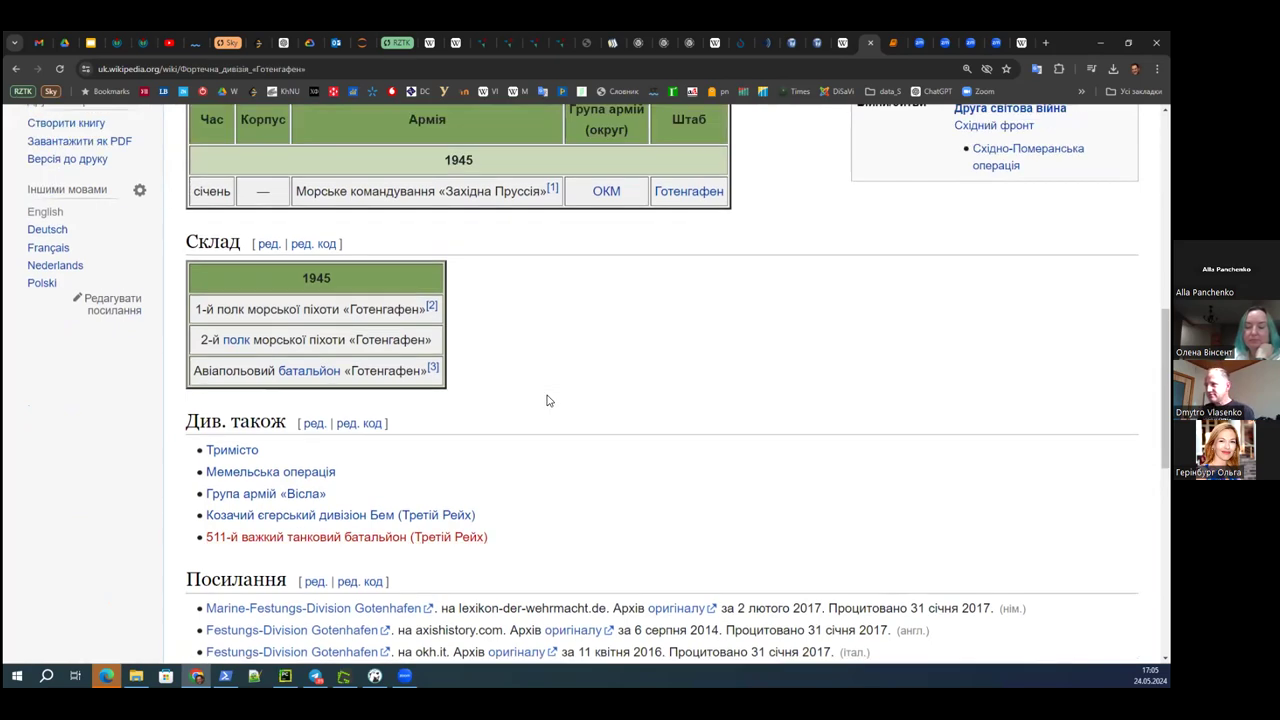
scroll(546, 400, down, 4)
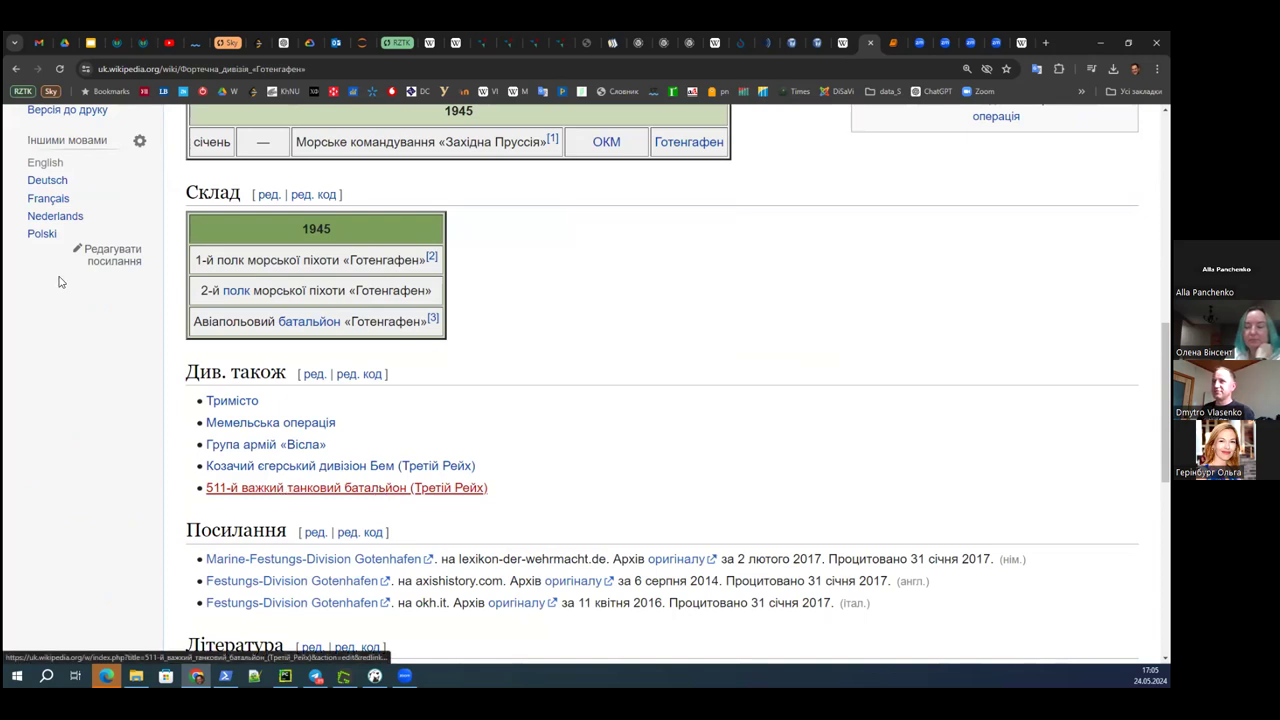
click(45, 162)
click(42, 330)
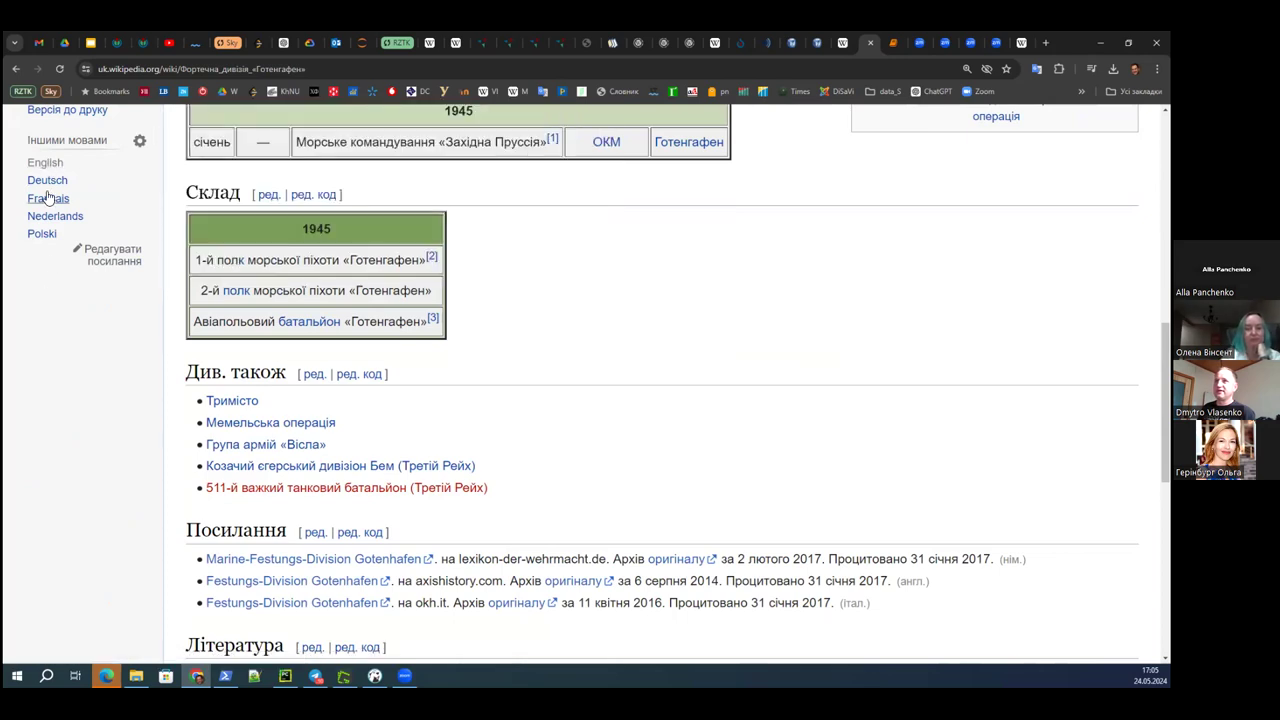
middle_click(45, 180)
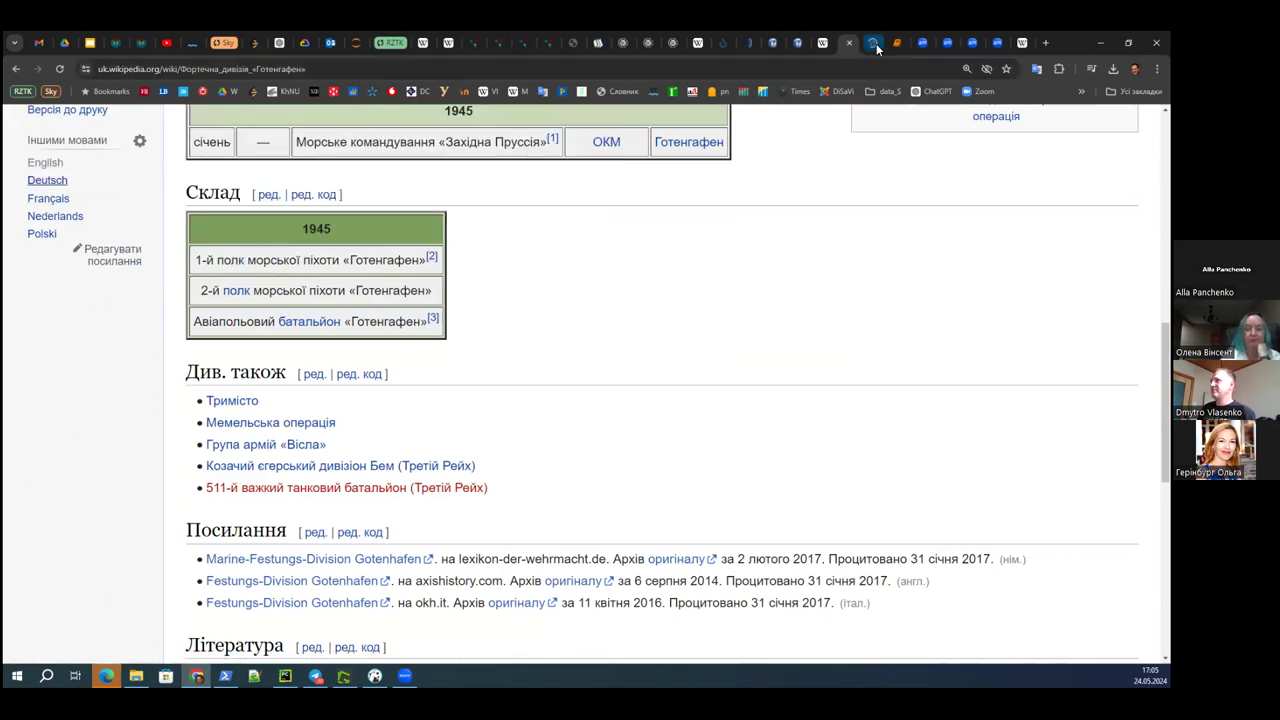
click(860, 42)
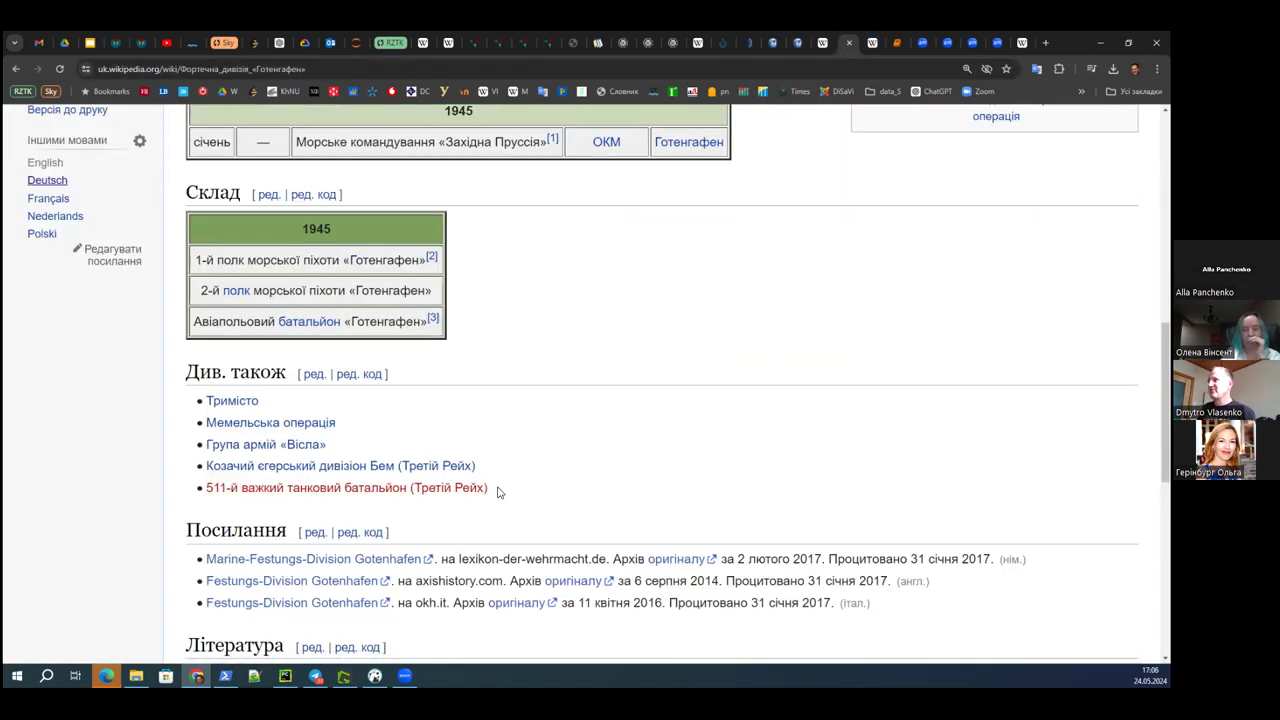
- Search Wikipedia for "музей", open the suggested "Музей писанкового розпису" and "Музей новин" in separate tabs, and list all pages containing the word
scroll(137, 317, up, 10)
scroll(118, 366, up, 2)
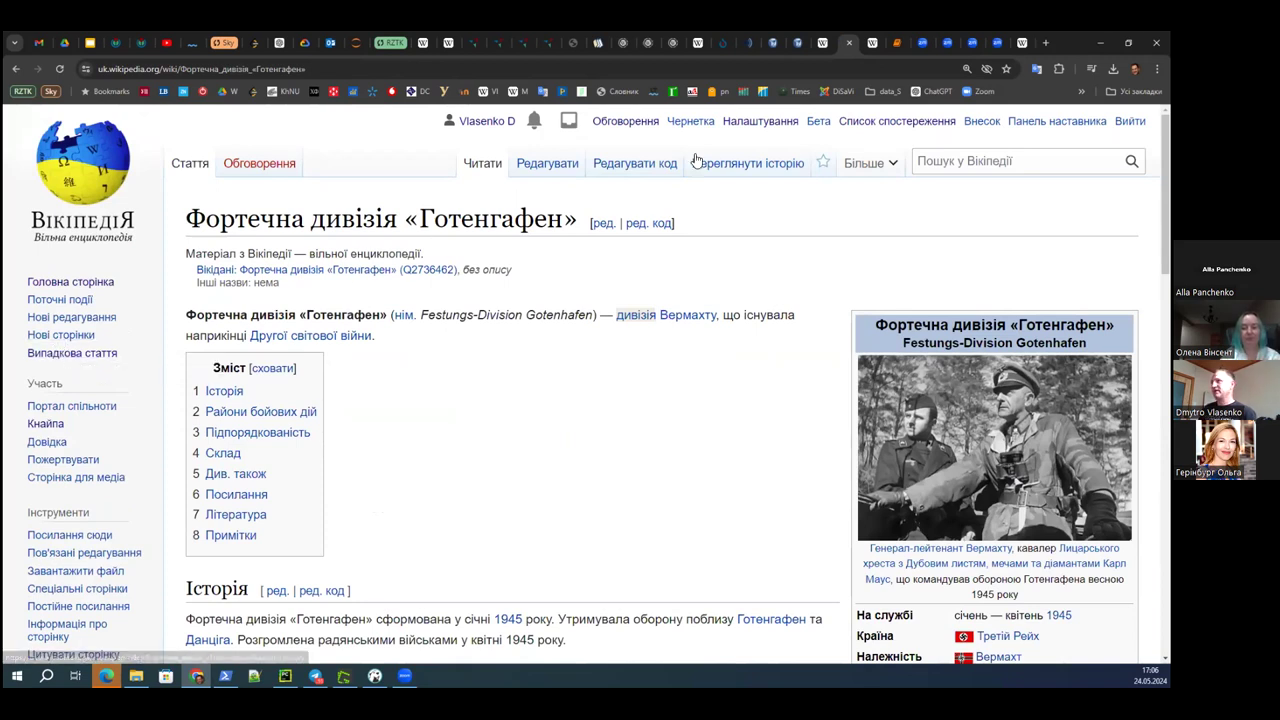
click(968, 161)
text(м)
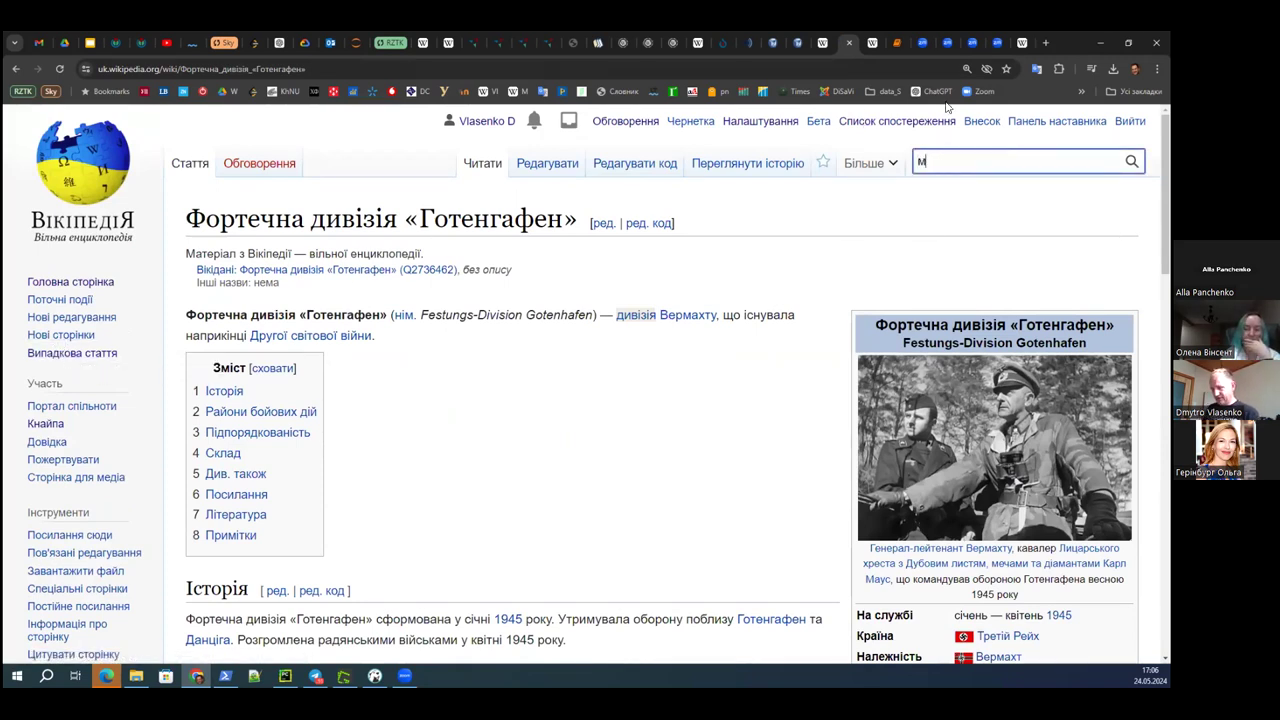
text(узей писанкового розпису)
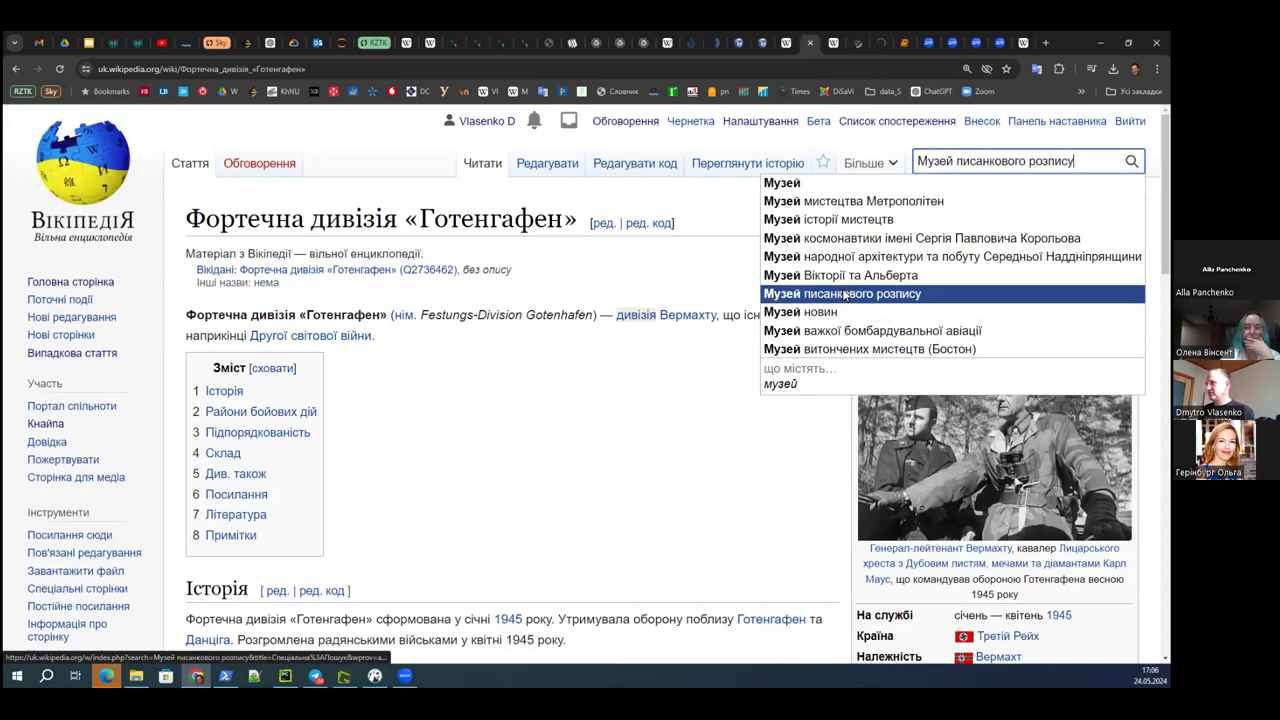
scroll(845, 296, down, 1)
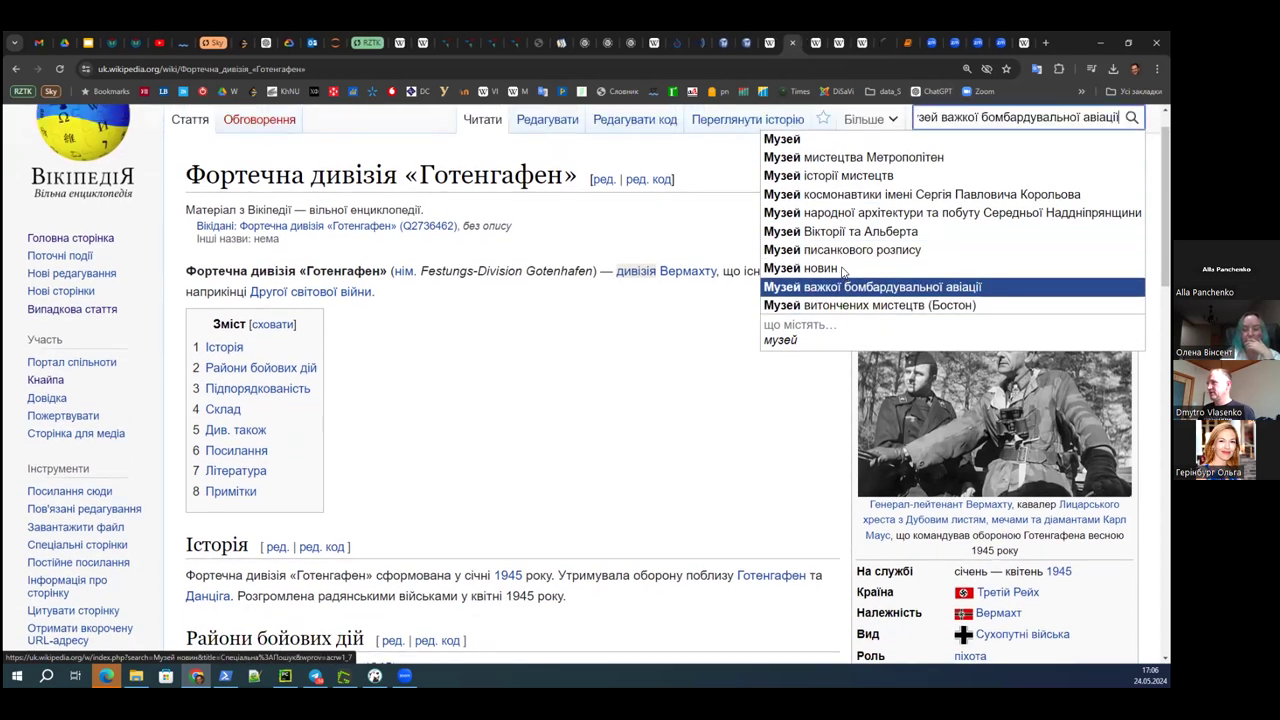
click(801, 329)
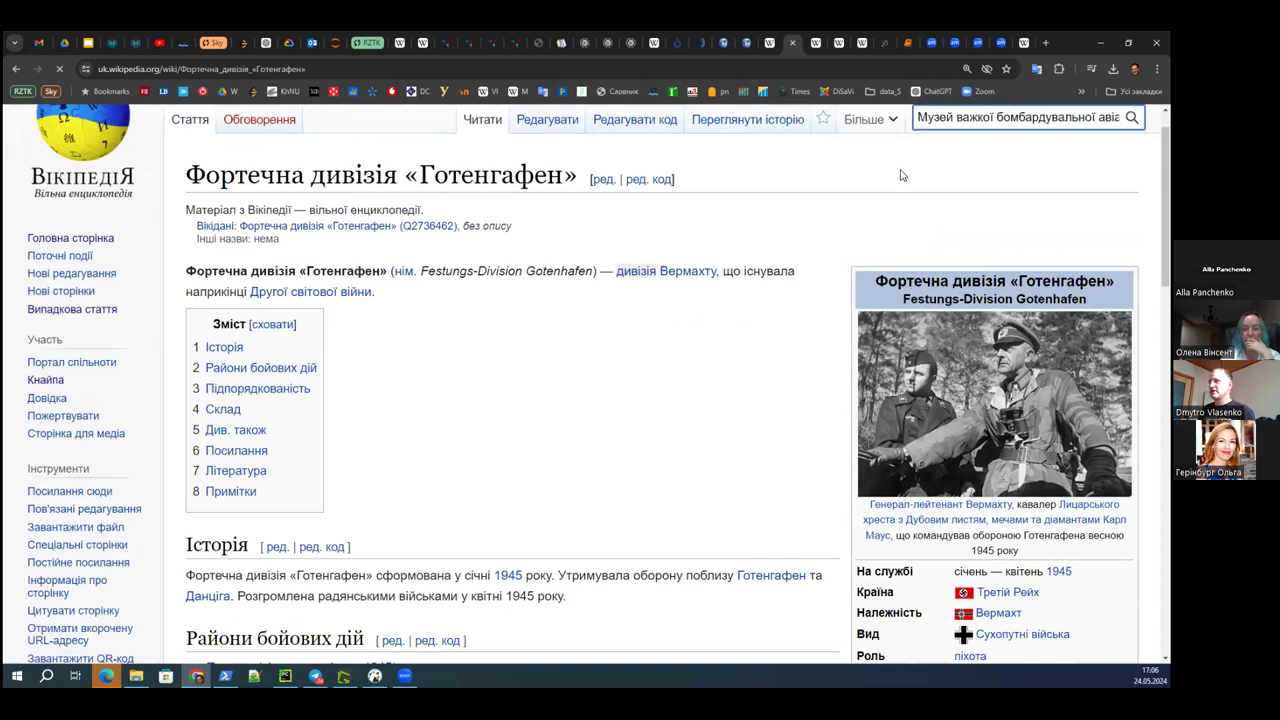
- Look through the search results for "музей" to find museum articles suitable as examples
scroll(400, 357, down, 6)
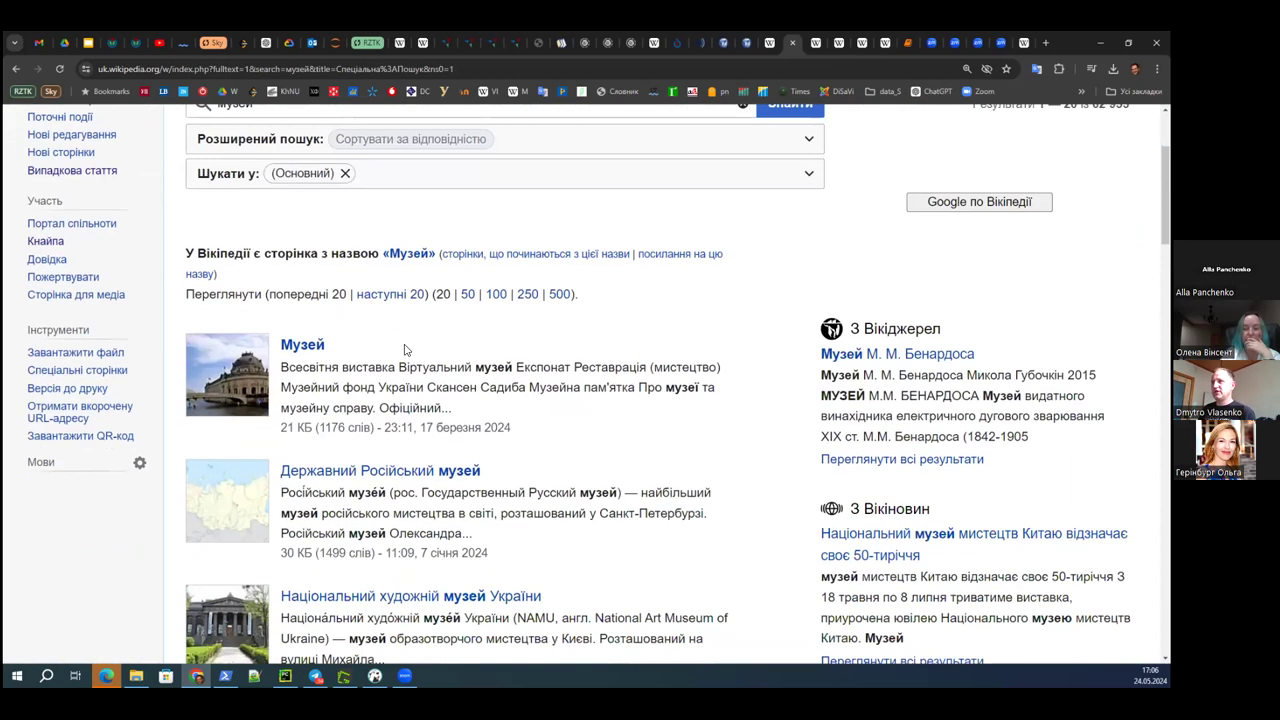
scroll(693, 318, down, 1)
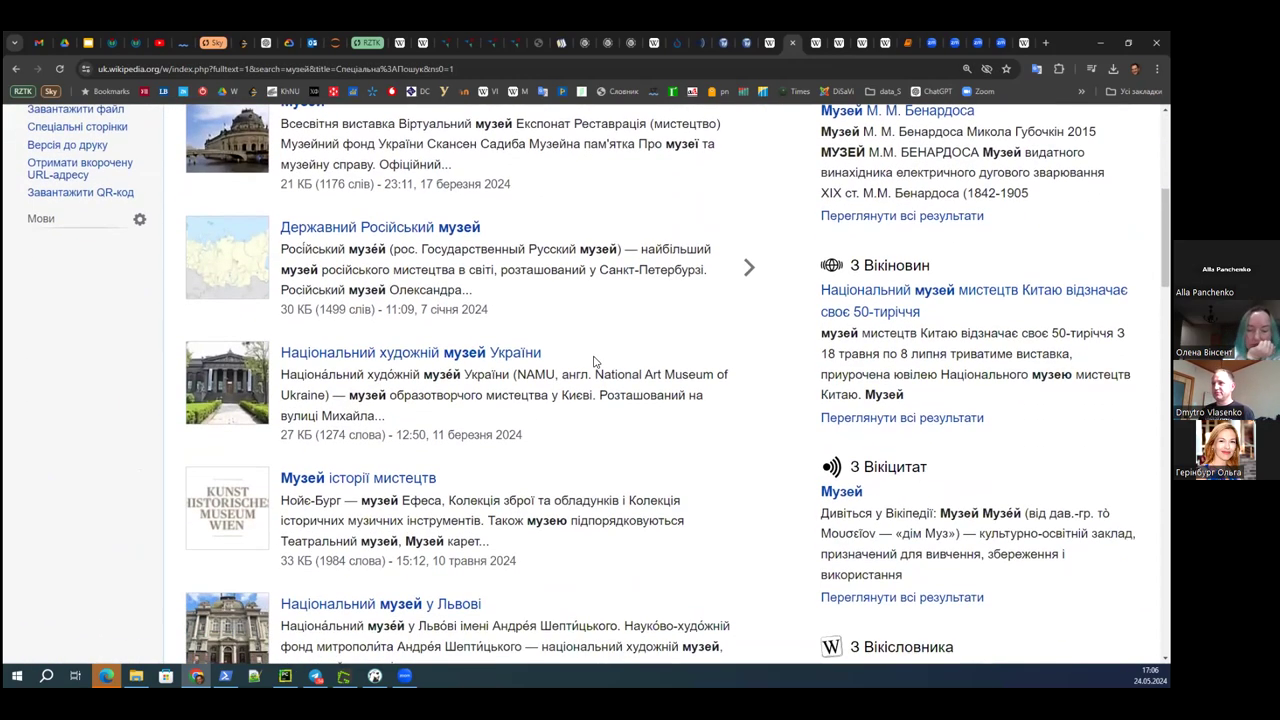
scroll(678, 323, down, 3)
scroll(748, 334, down, 5)
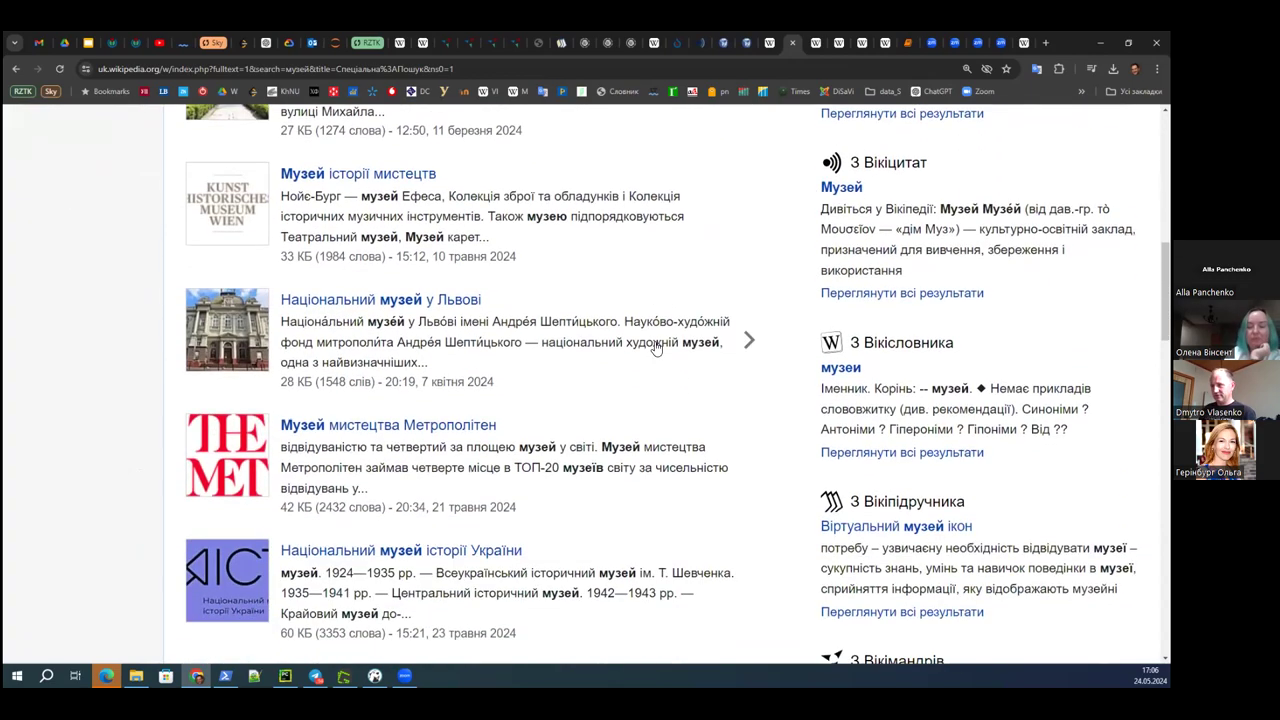
scroll(618, 367, down, 2)
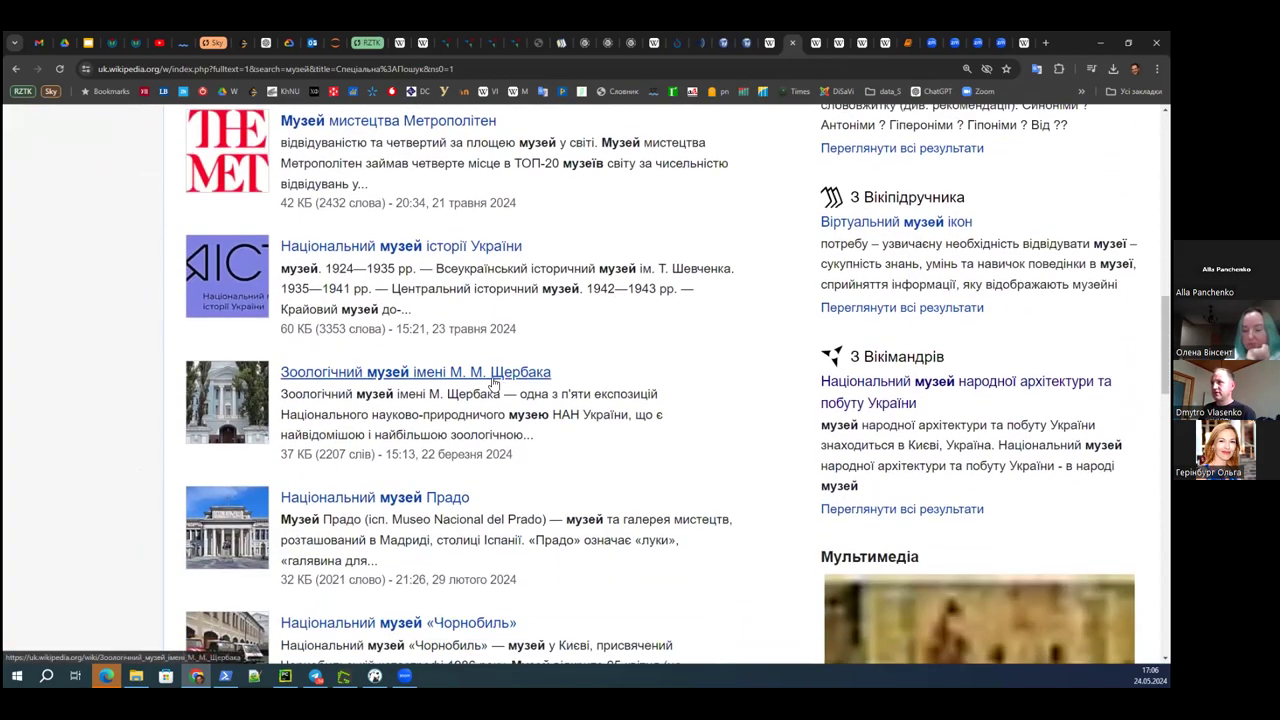
mouse_move(495, 380)
scroll(532, 412, down, 3)
scroll(622, 450, down, 3)
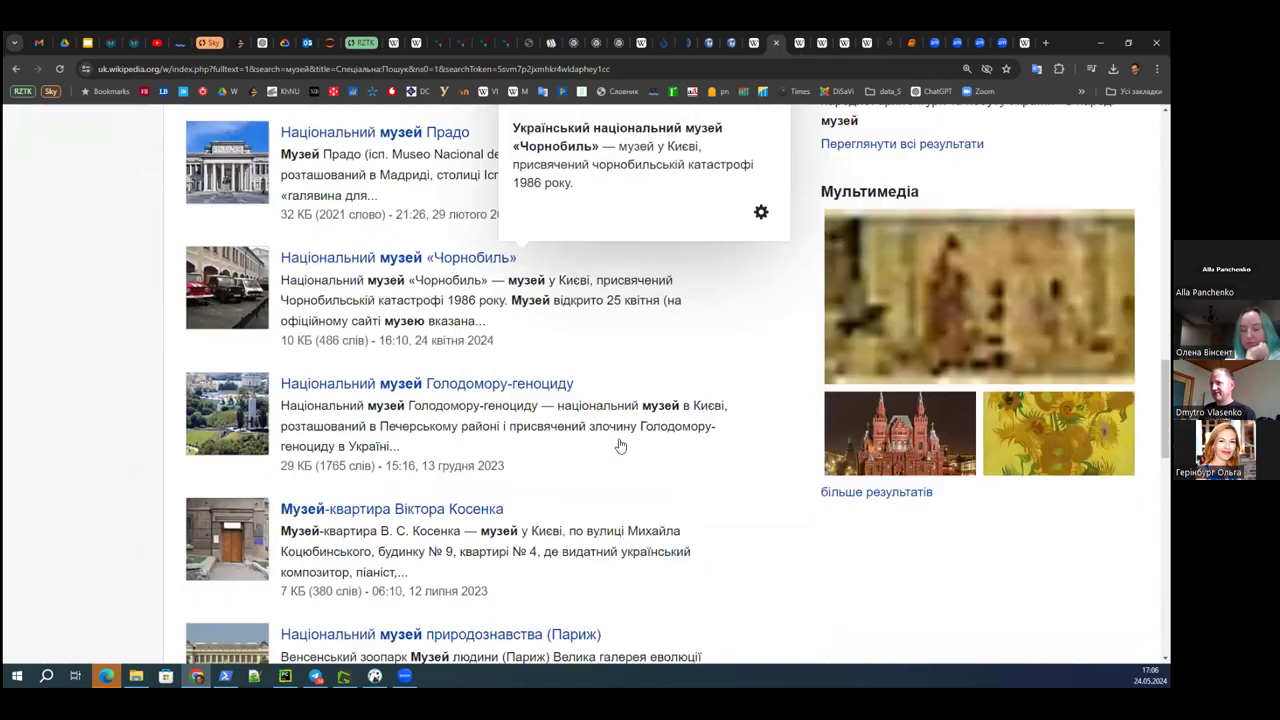
scroll(660, 405, down, 3)
scroll(660, 405, down, 4)
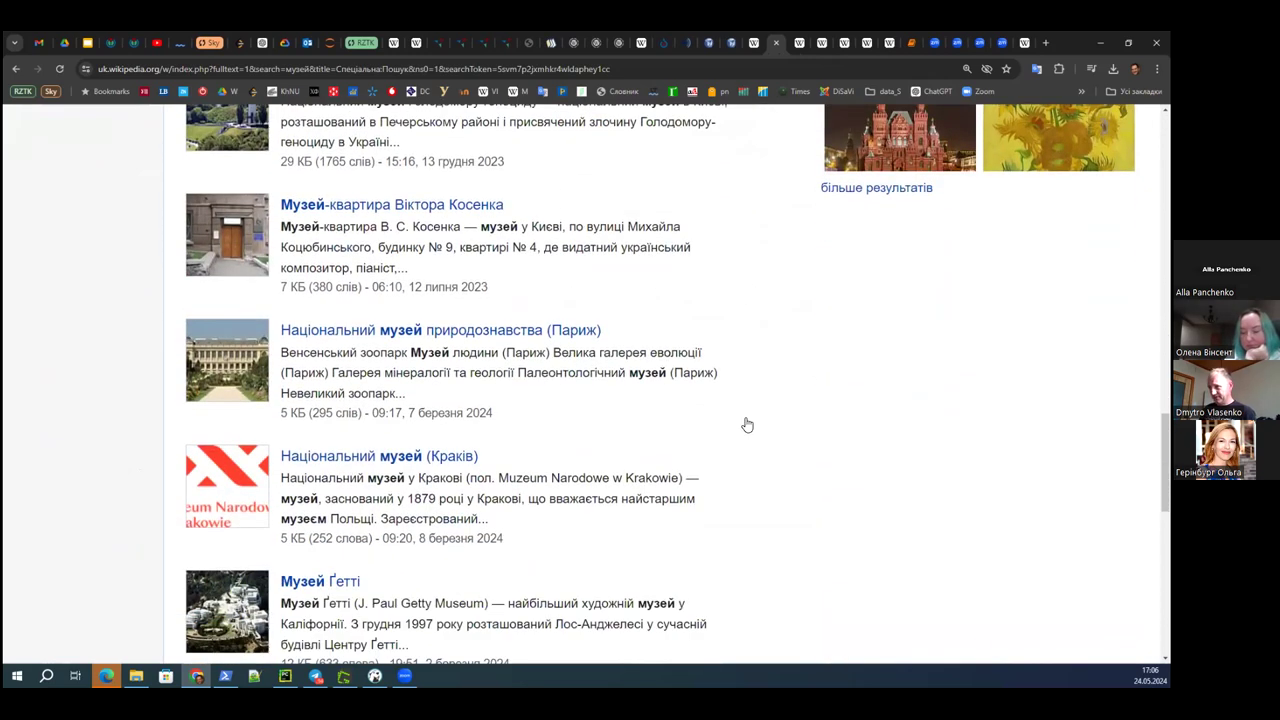
- Open the result "Державний музей іграшки" in a separate tab and go to the next 20 search results
scroll(822, 416, down, 2)
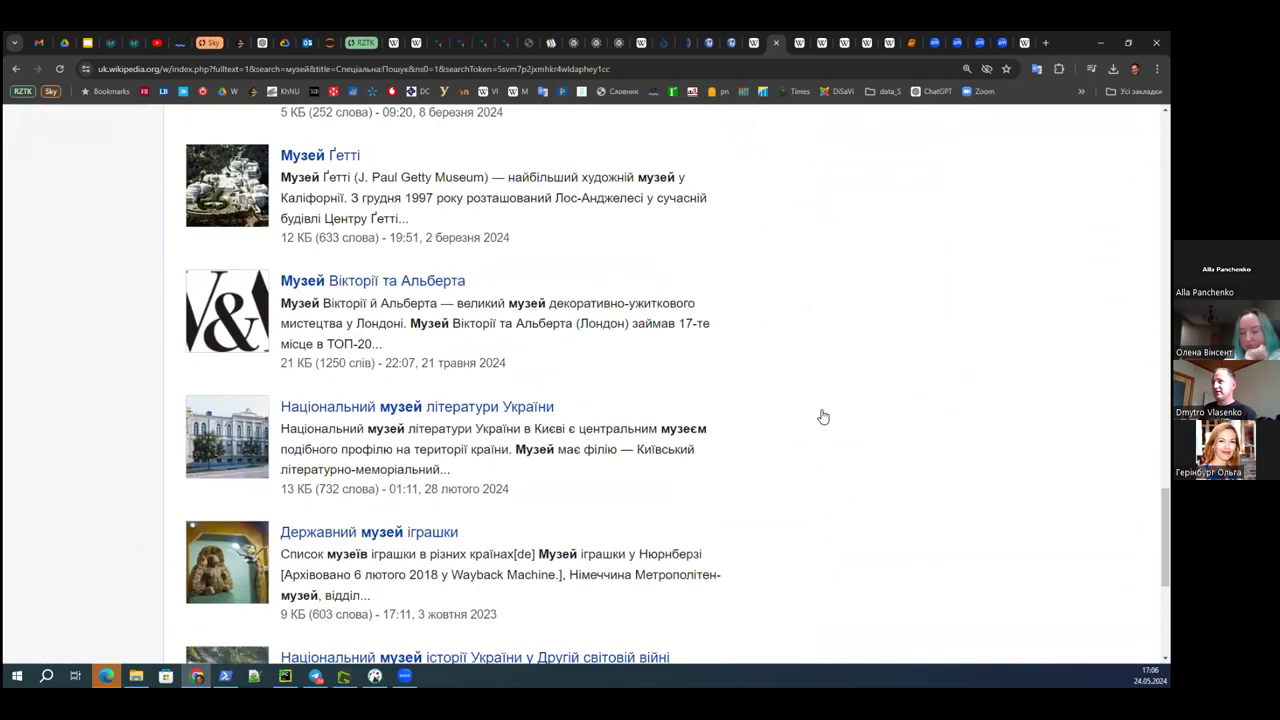
scroll(822, 416, down, 2)
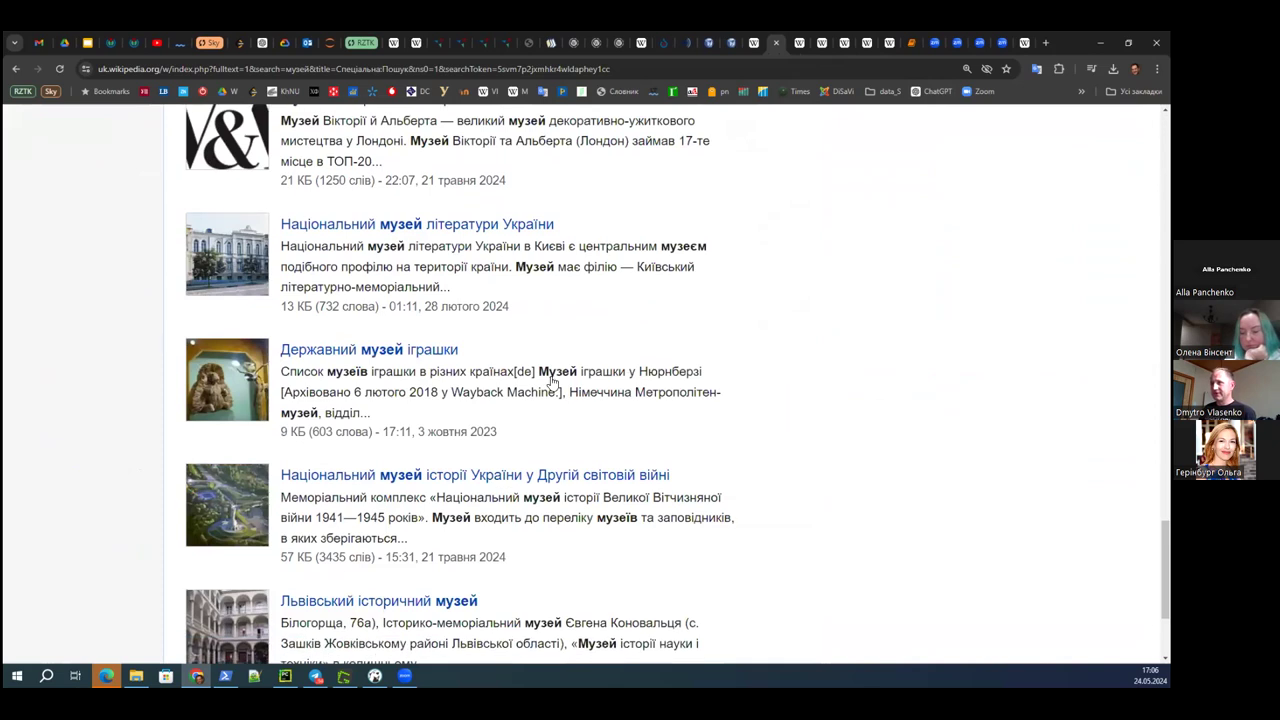
mouse_move(408, 352)
scroll(879, 406, down, 2)
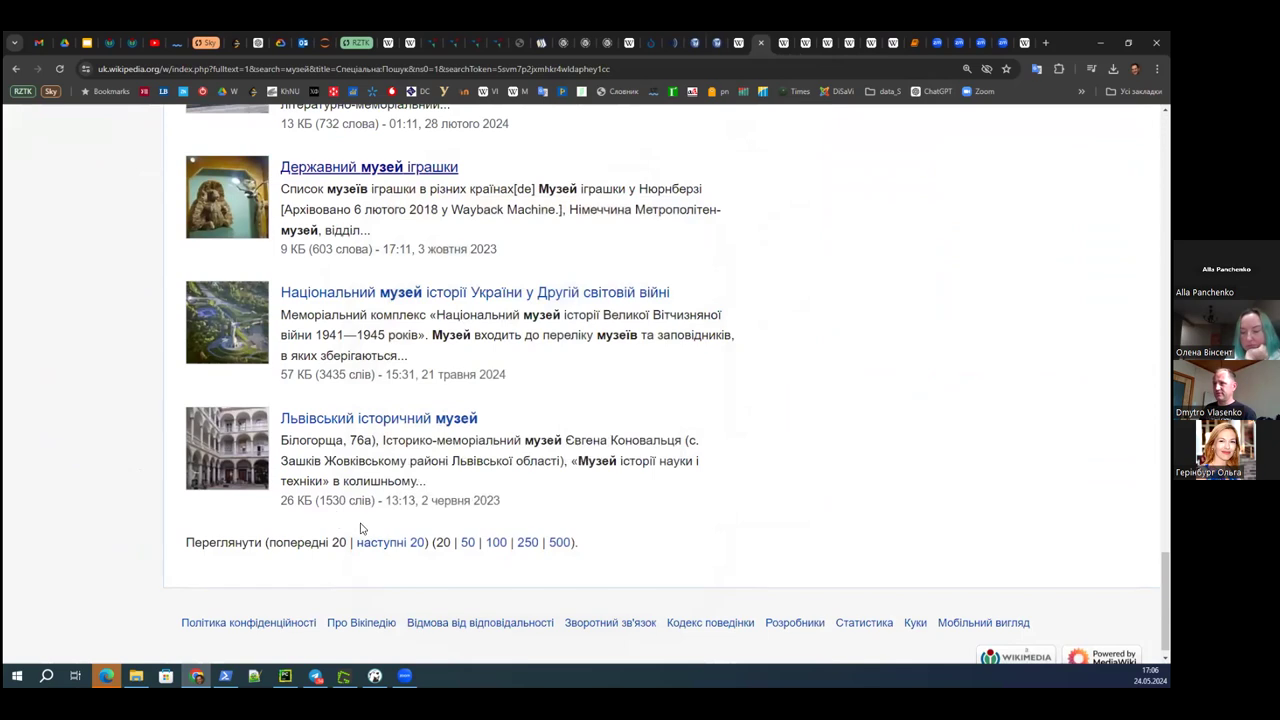
click(405, 542)
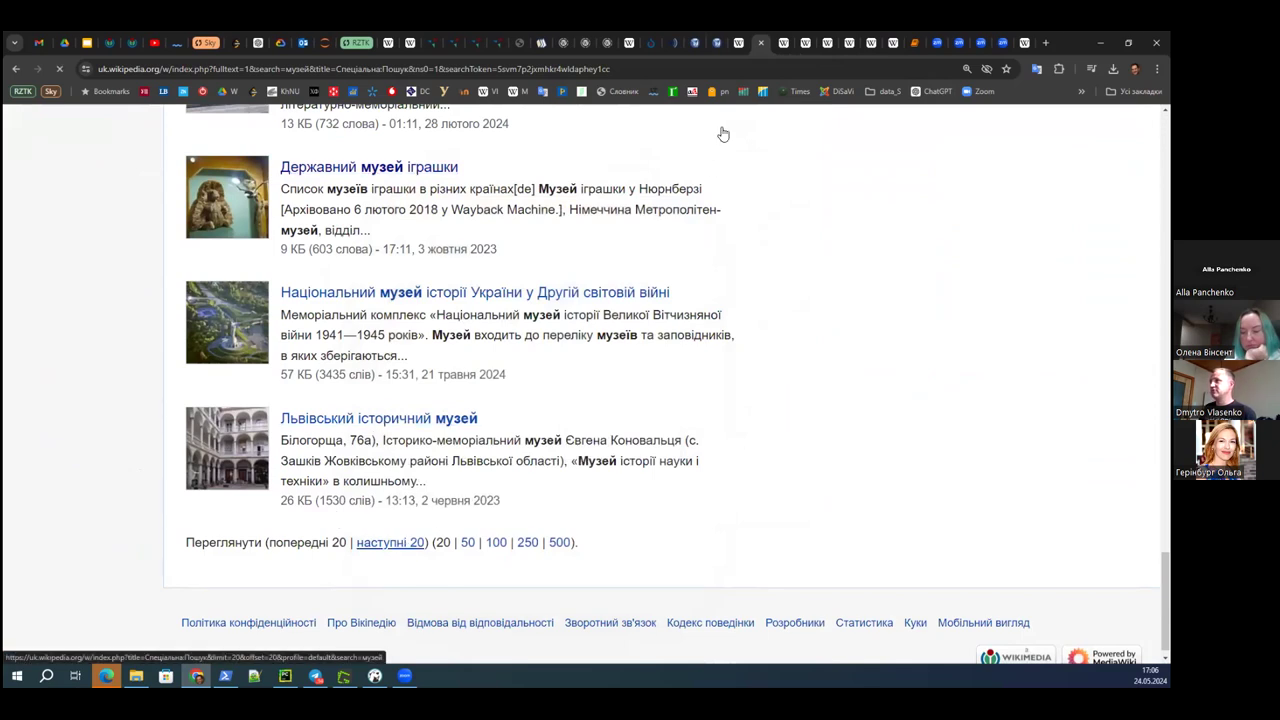
- Show the German article briefly, switch to "Музей новин", and examine its introduction, contents, infobox and "Про музей" section
click(761, 43)
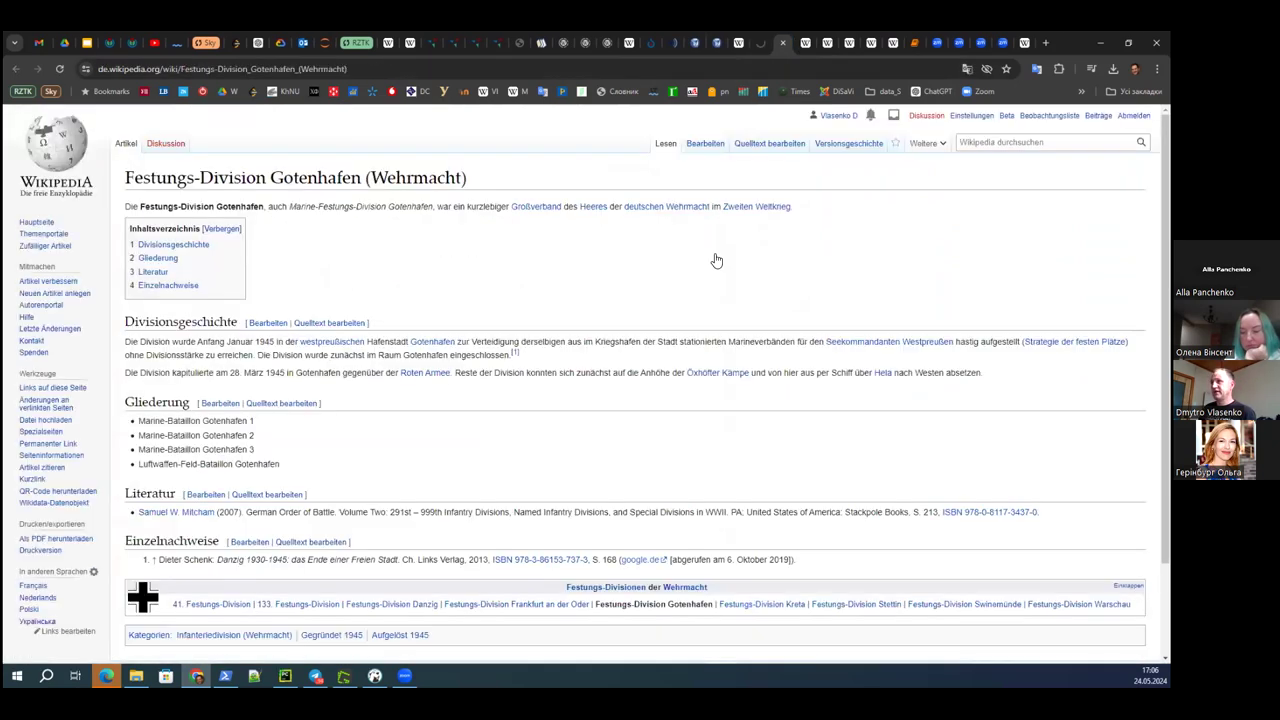
click(782, 43)
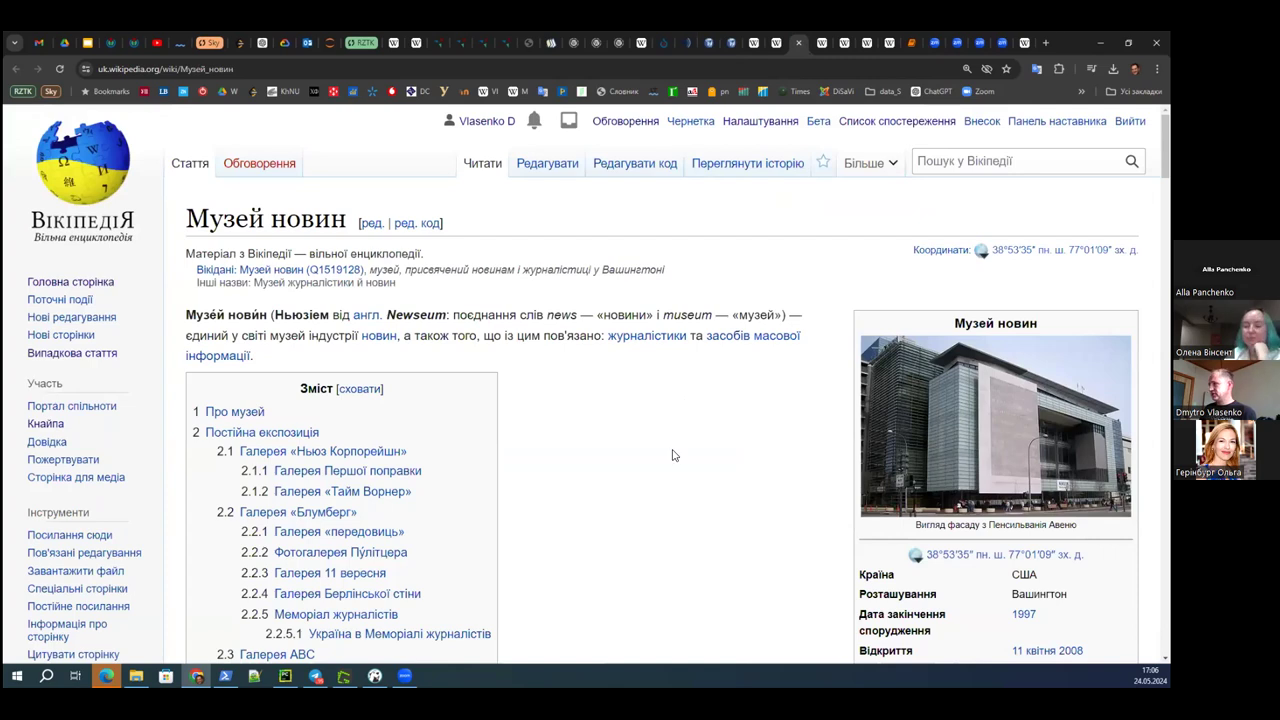
scroll(673, 455, down, 2)
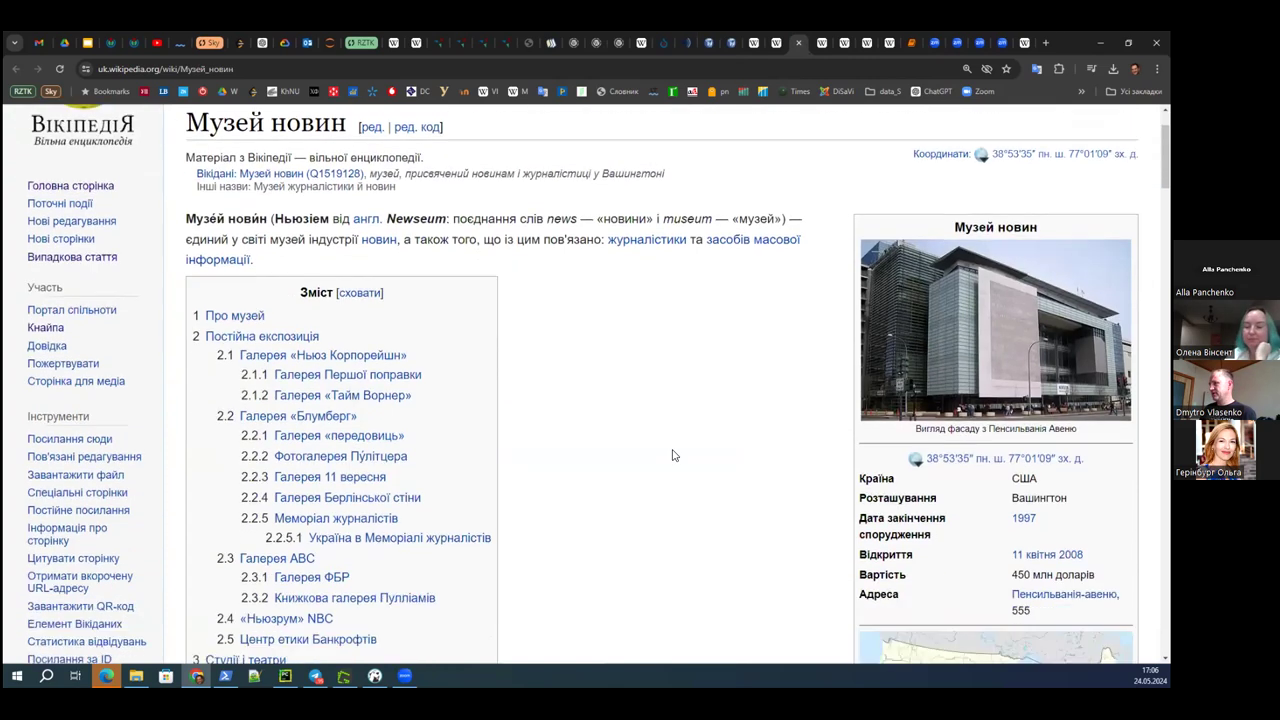
scroll(673, 455, up, 1)
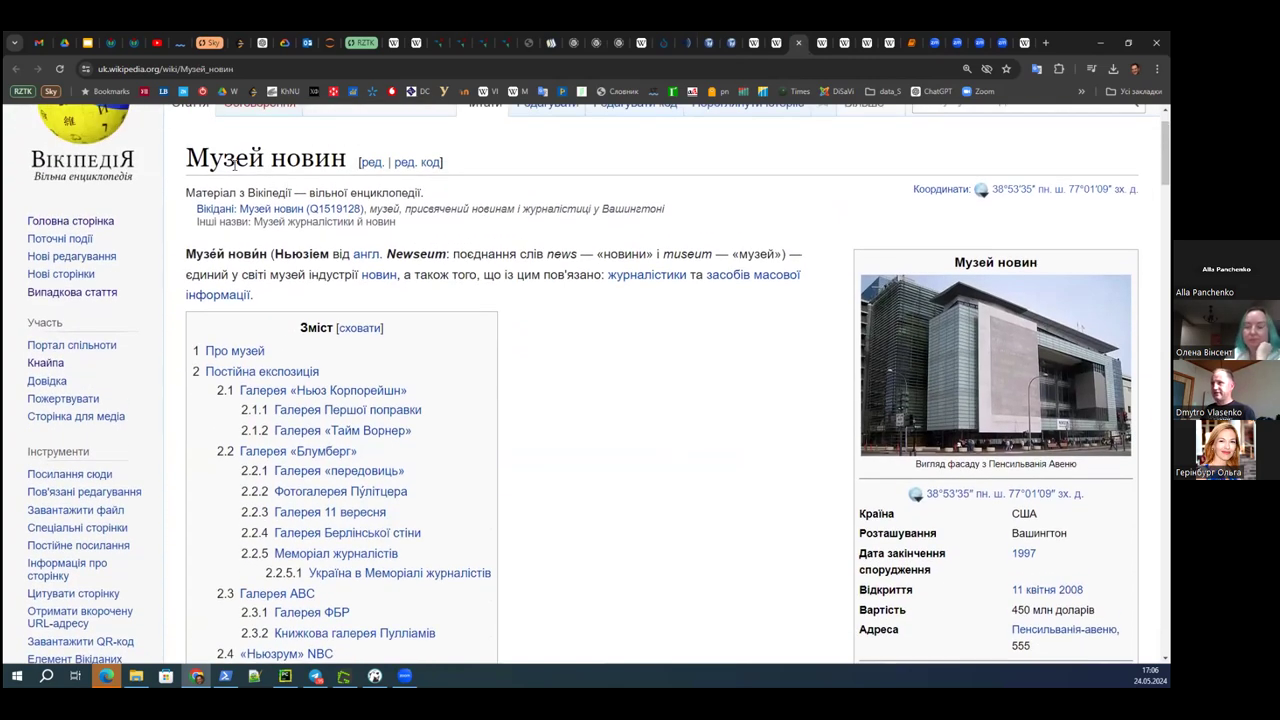
scroll(946, 465, down, 2)
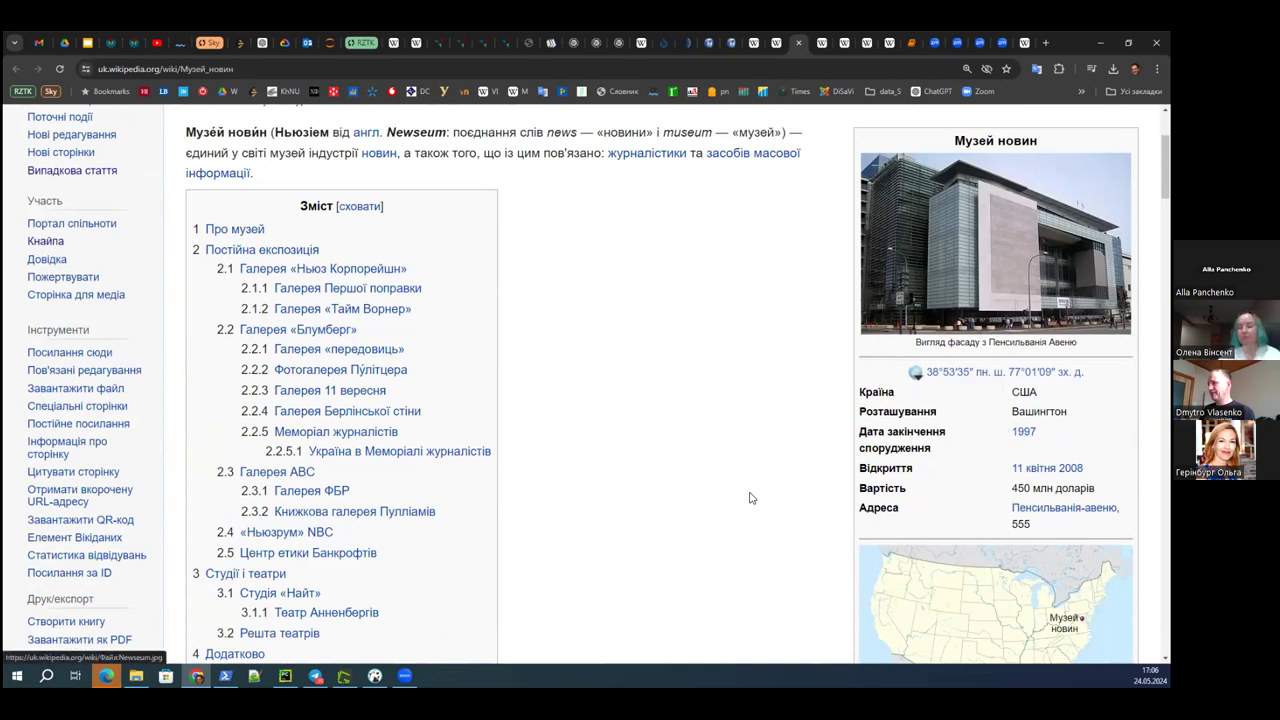
scroll(861, 449, down, 1)
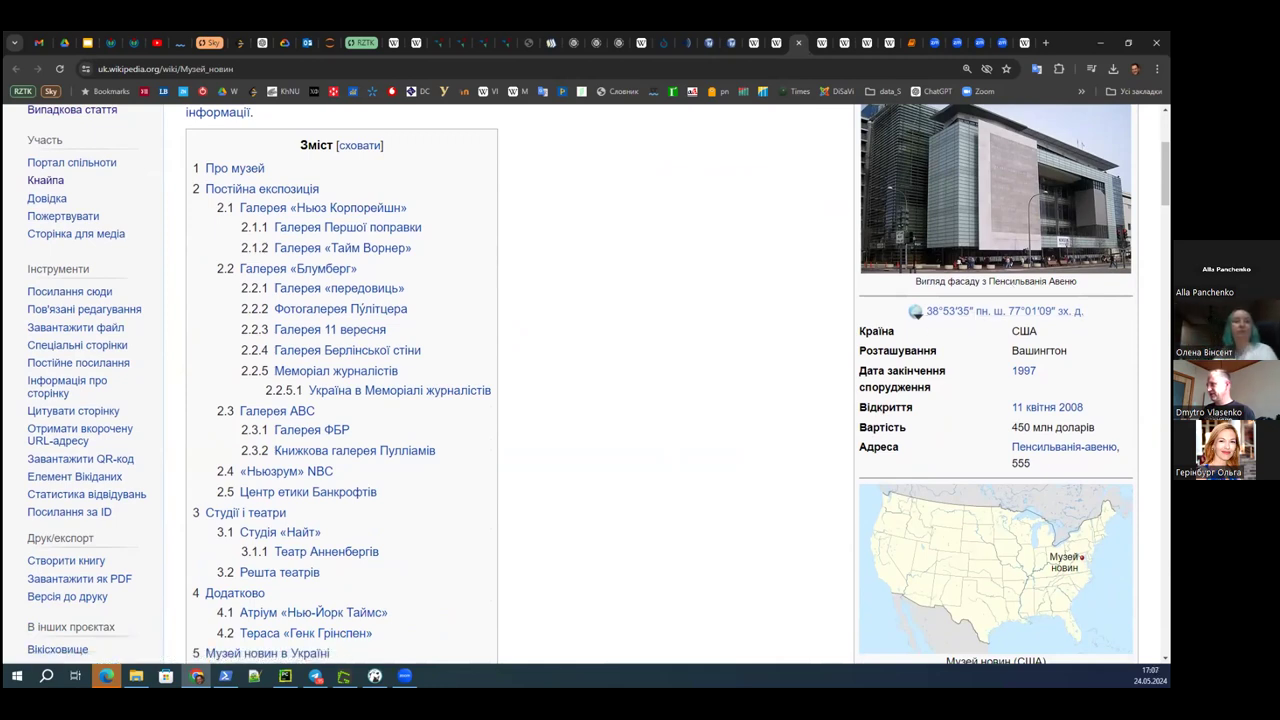
scroll(995, 375, down, 1)
scroll(805, 389, down, 3)
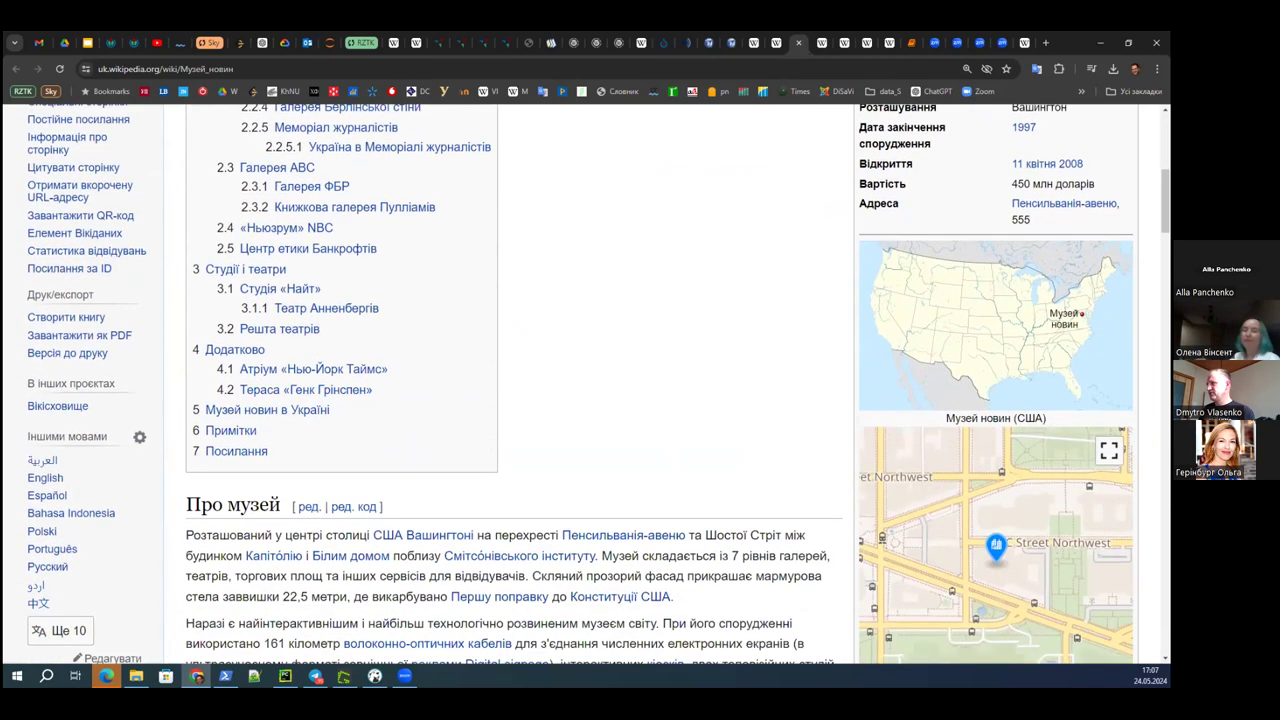
scroll(1035, 362, down, 1)
scroll(945, 441, down, 2)
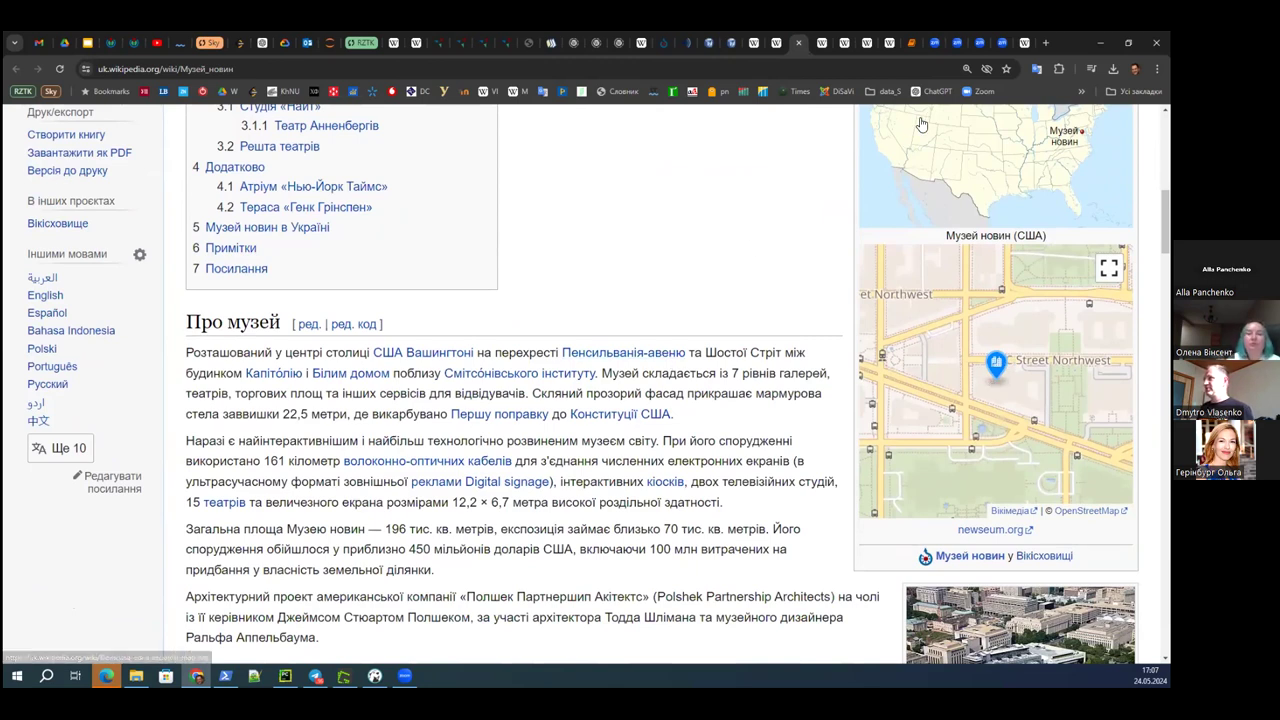
- Switch to the article "Музей писанкового розпису" and examine its introduction, infobox, maps and "Історія" section
key(ctrl+Tab)
scroll(765, 335, down, 3)
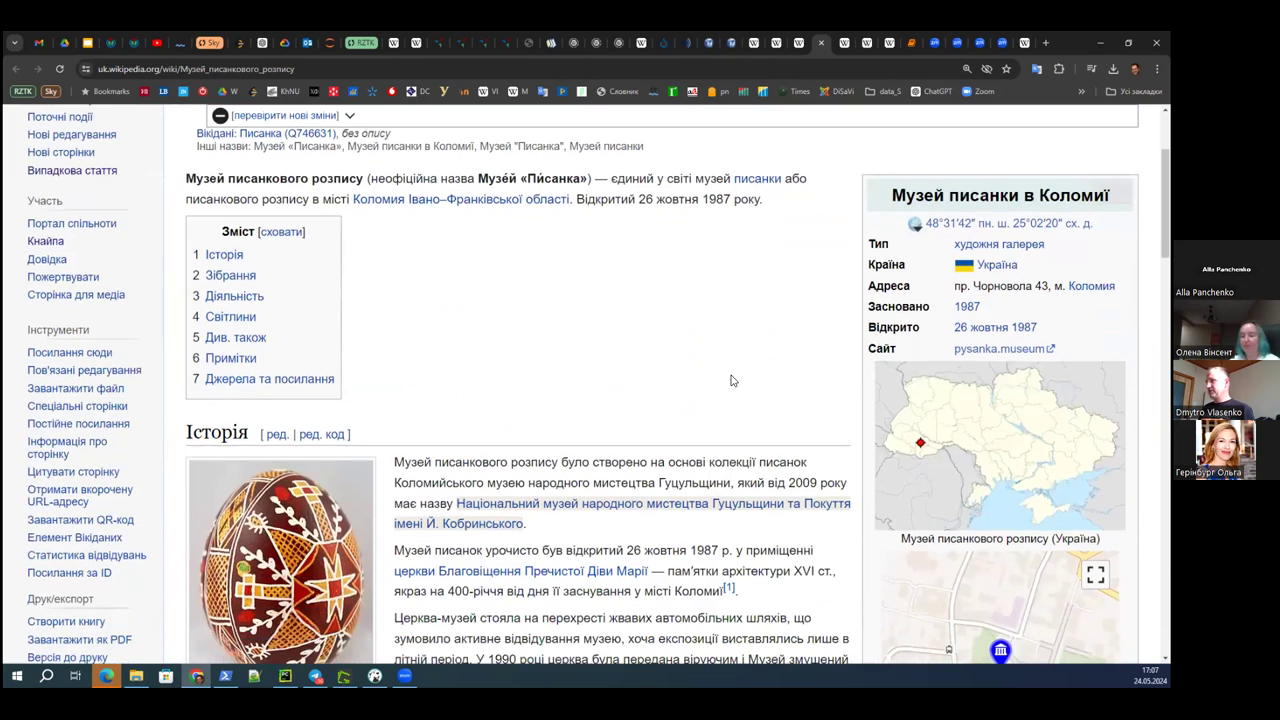
scroll(731, 380, down, 2)
scroll(729, 380, up, 2)
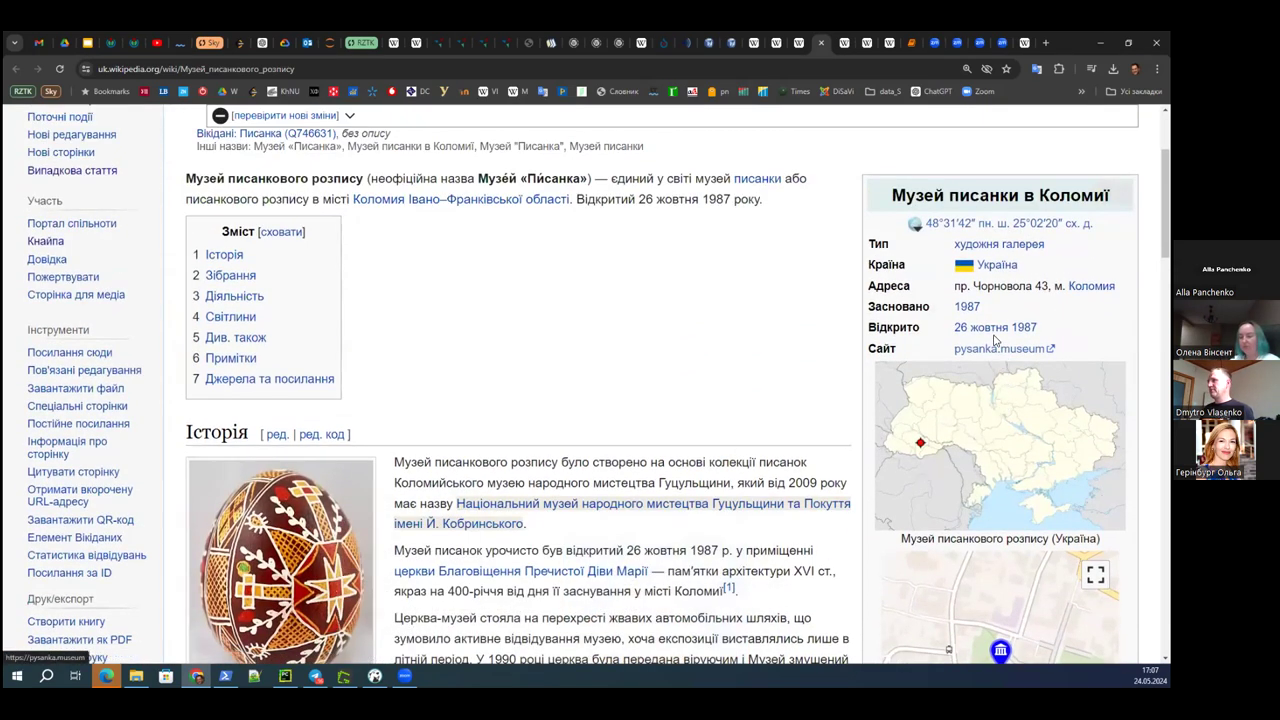
scroll(960, 485, down, 2)
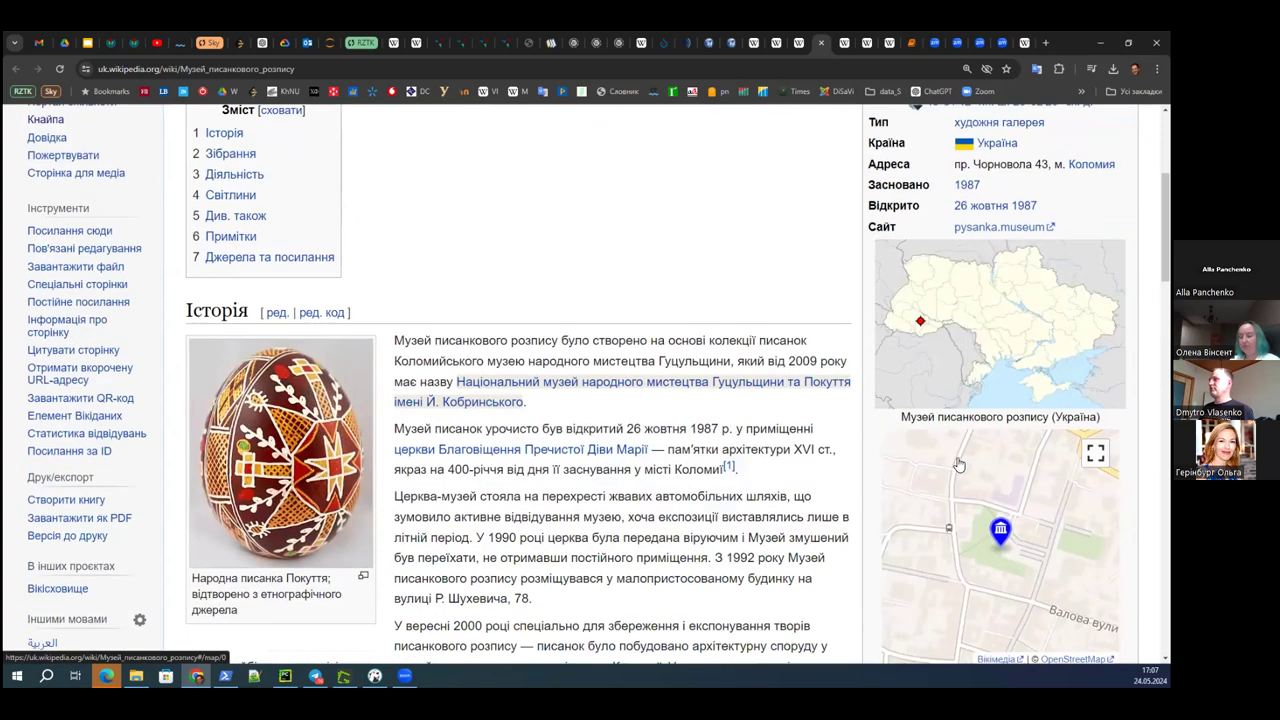
scroll(958, 465, up, 4)
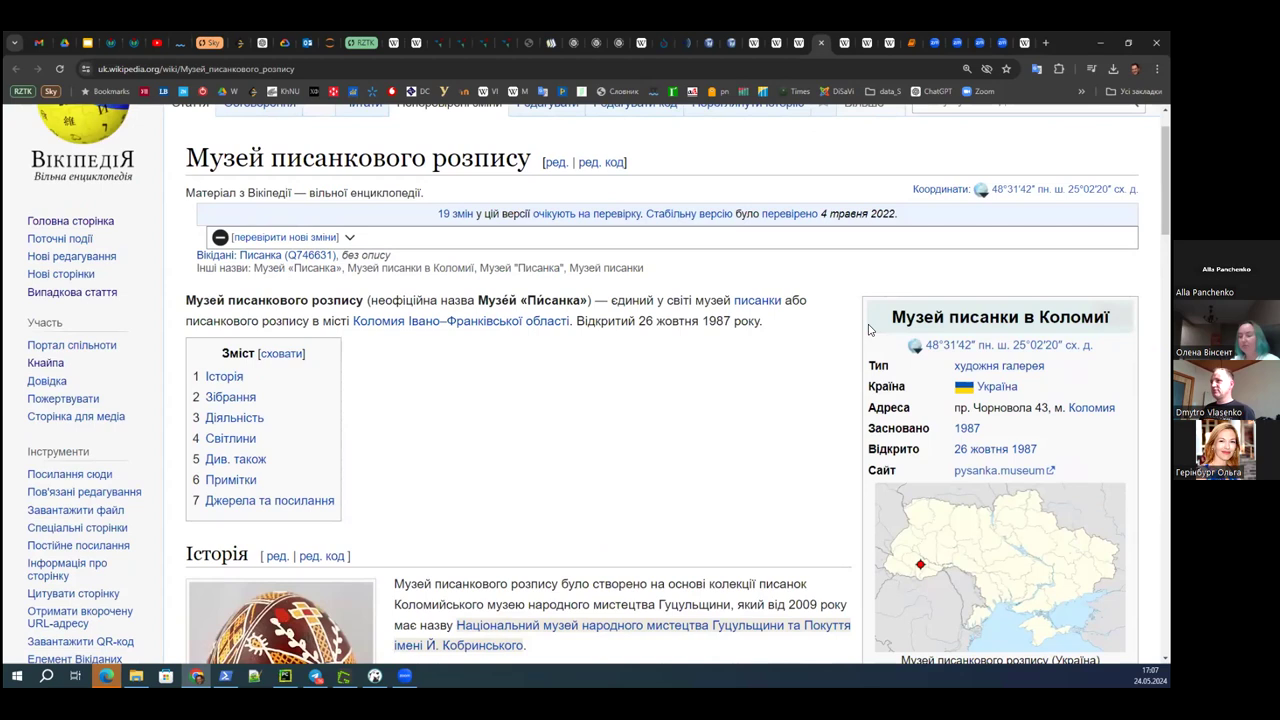
scroll(585, 434, up, 1)
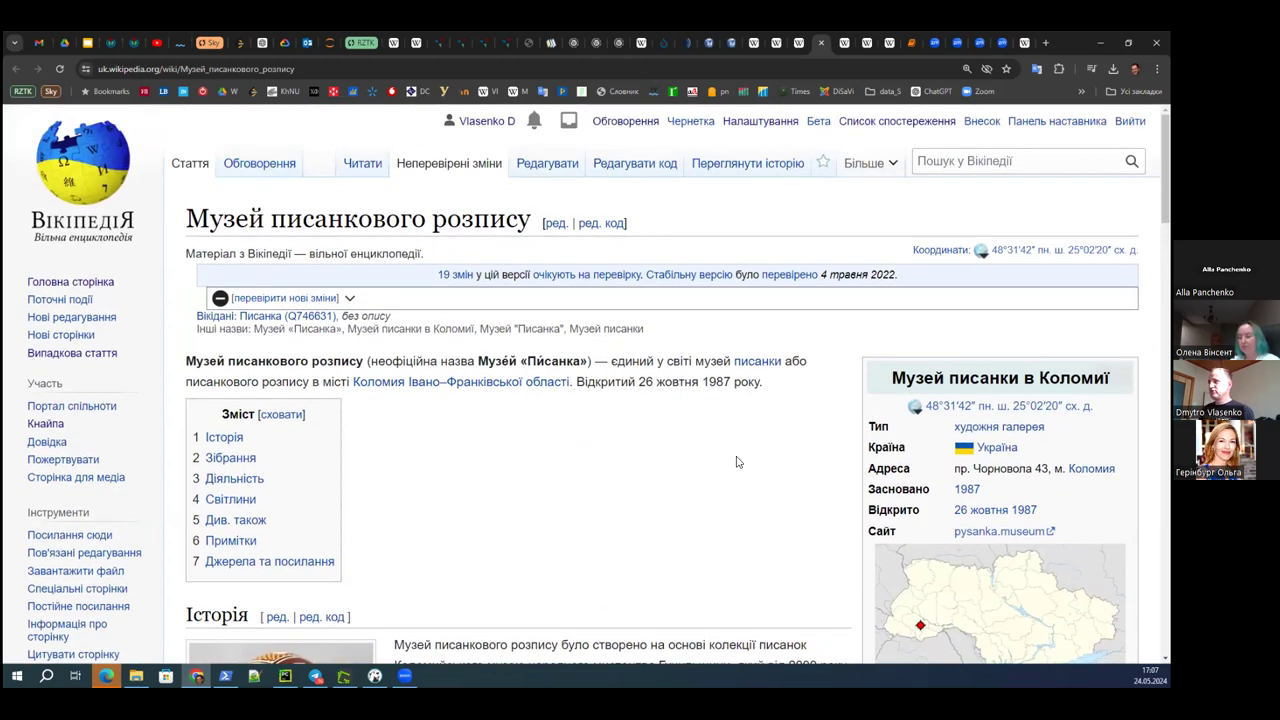
- Start visual editing of the introduction of "Музей писанкового розпису" and open its "Музей" infobox template for editing
click(553, 224)
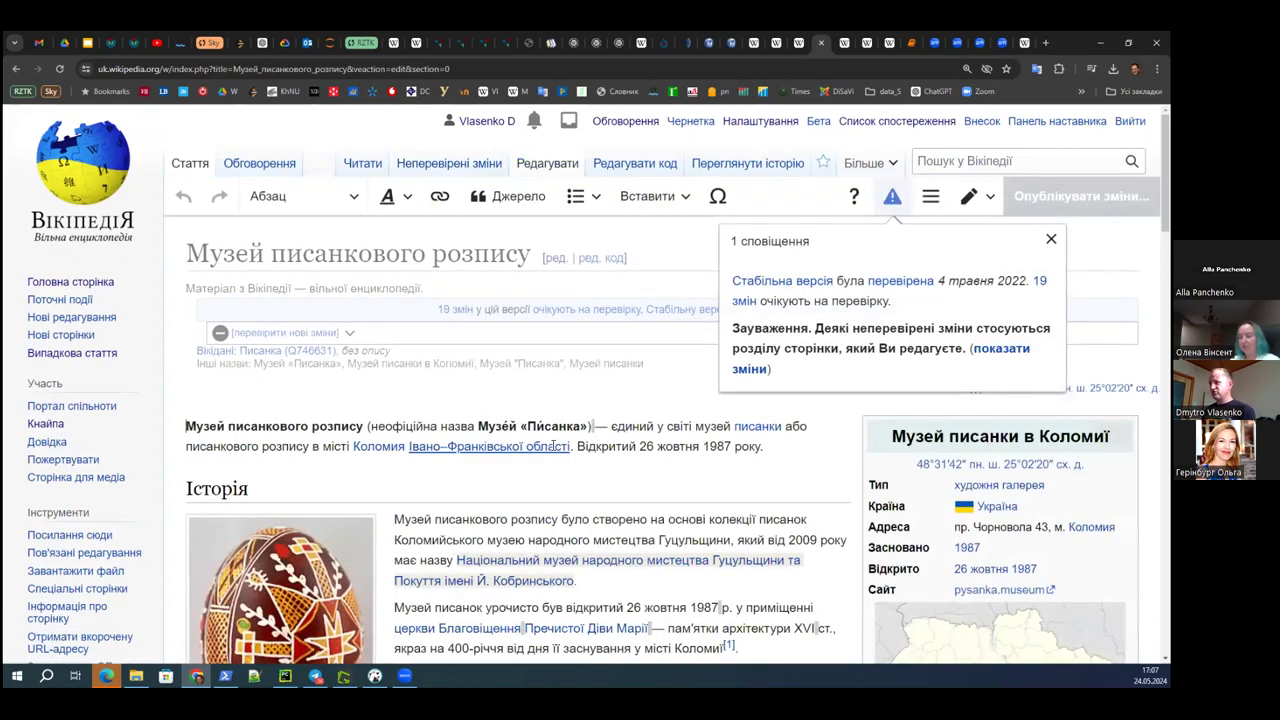
click(401, 494)
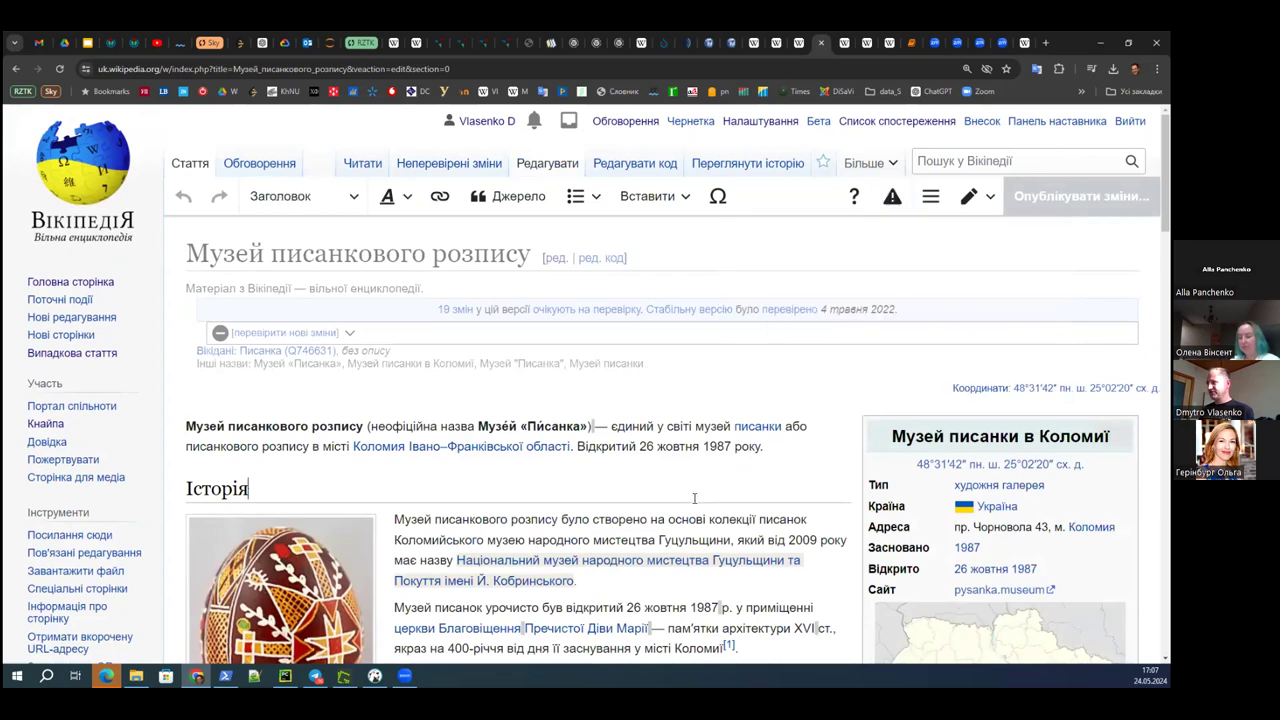
scroll(401, 440, down, 2)
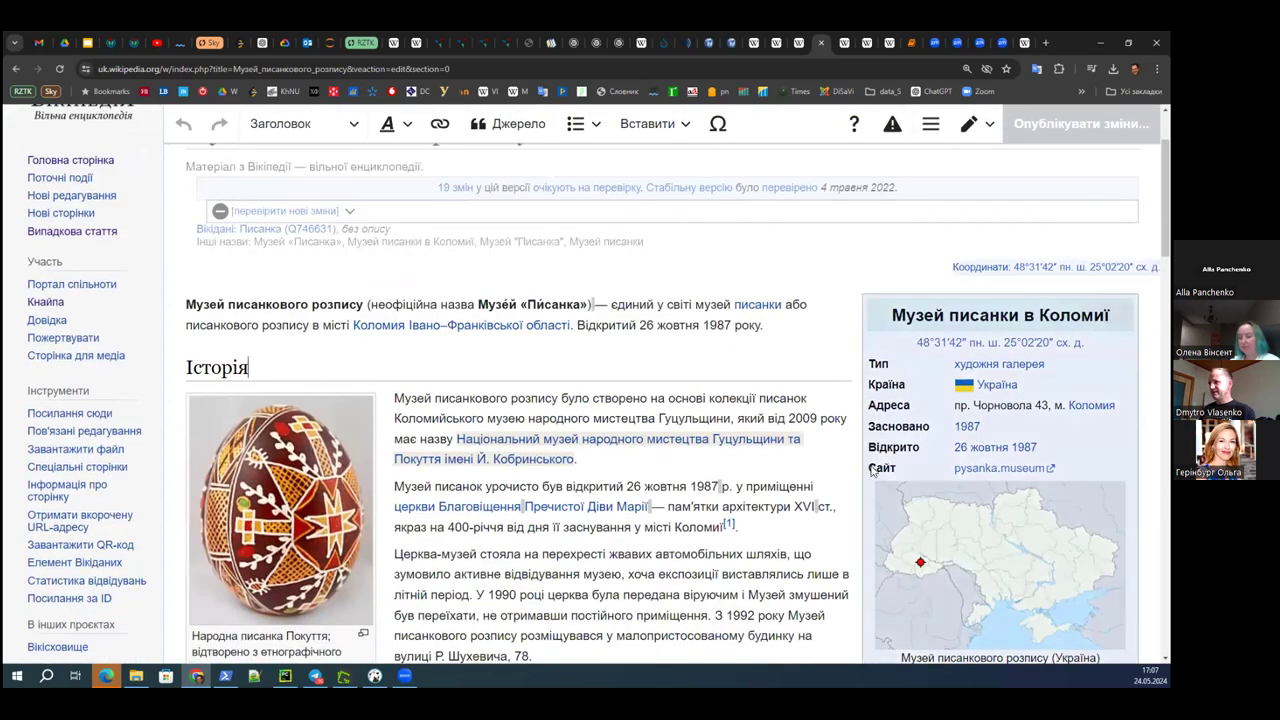
scroll(401, 377, down, 2)
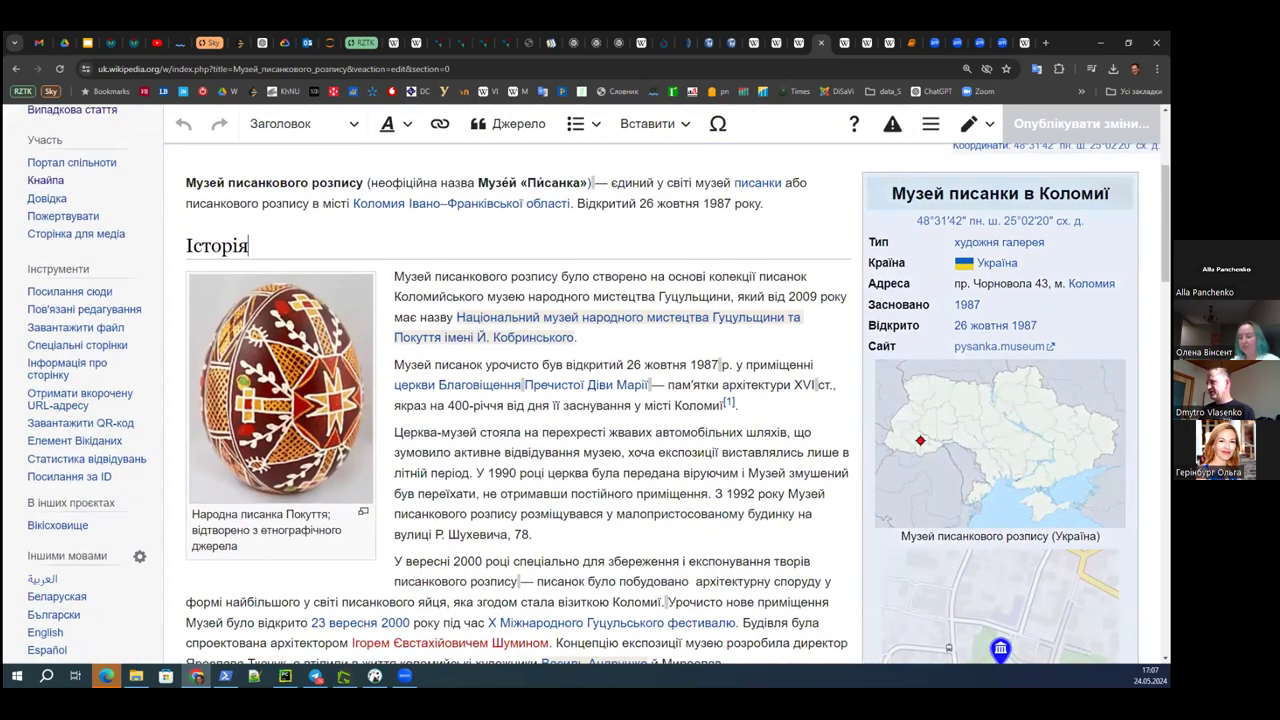
click(1040, 550)
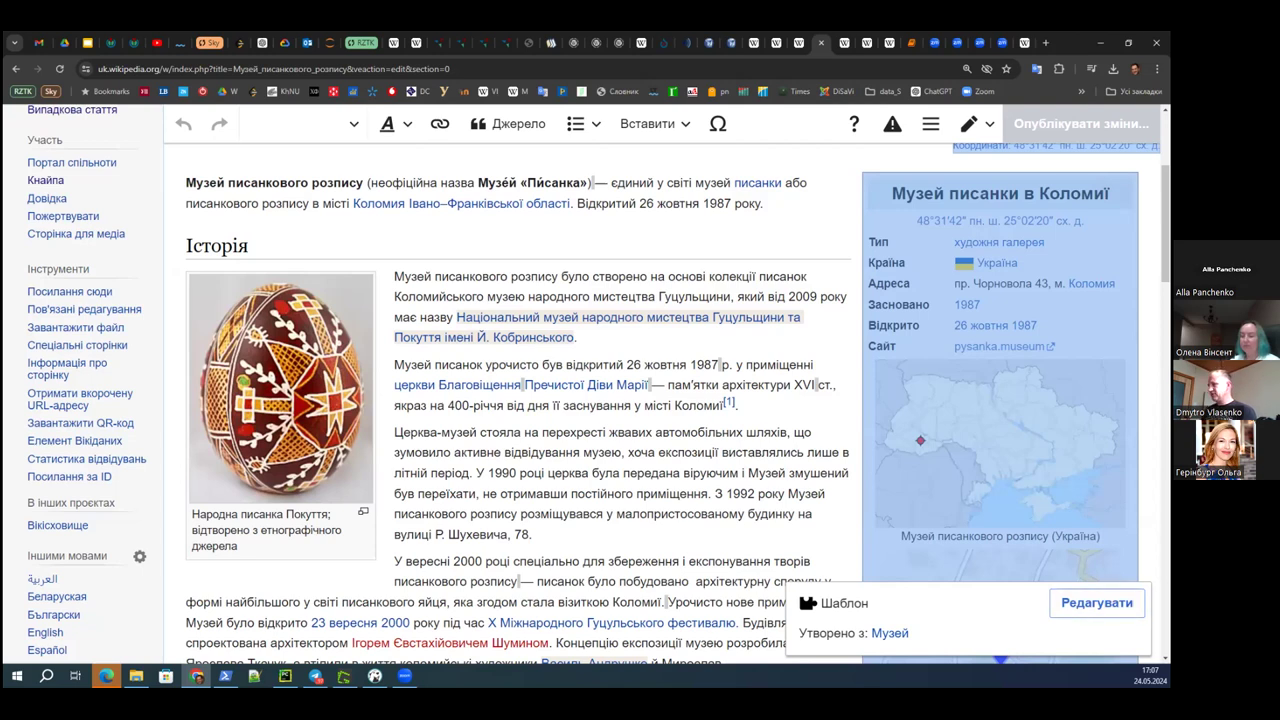
click(1097, 602)
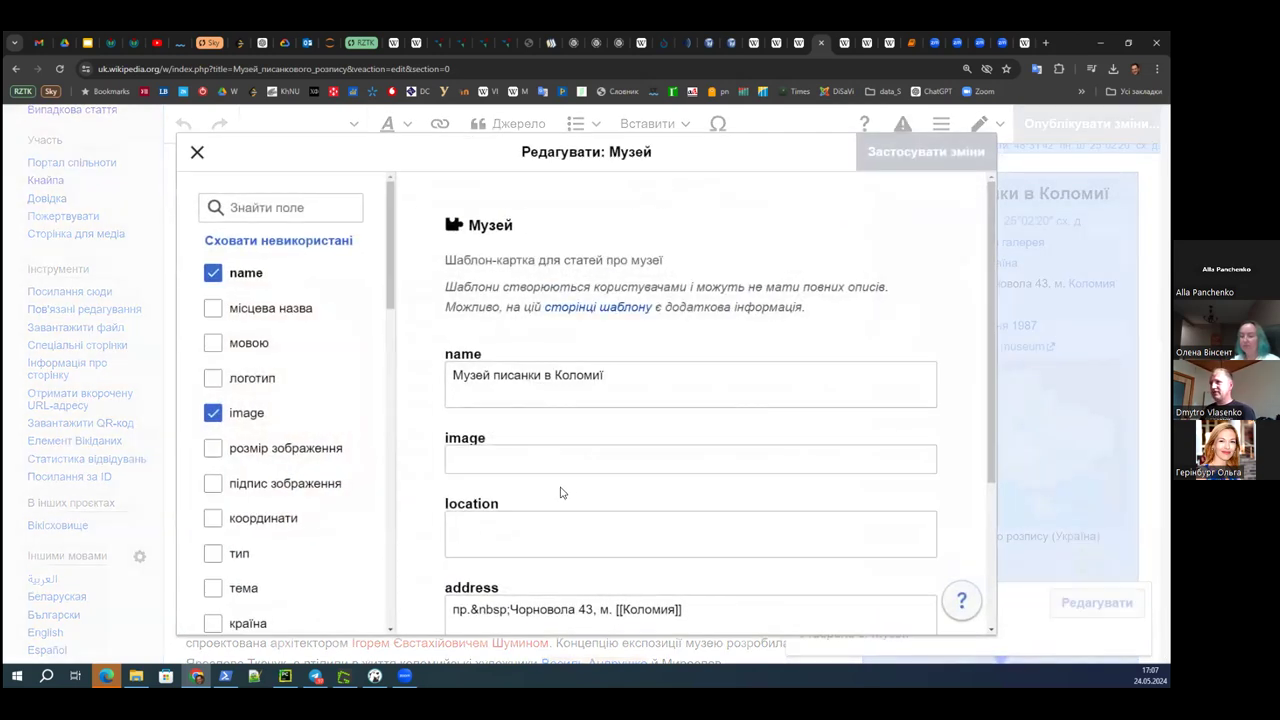
- Try removing the "&nbsp;" code from the infobox's address field and restore the original text
scroll(561, 488, down, 2)
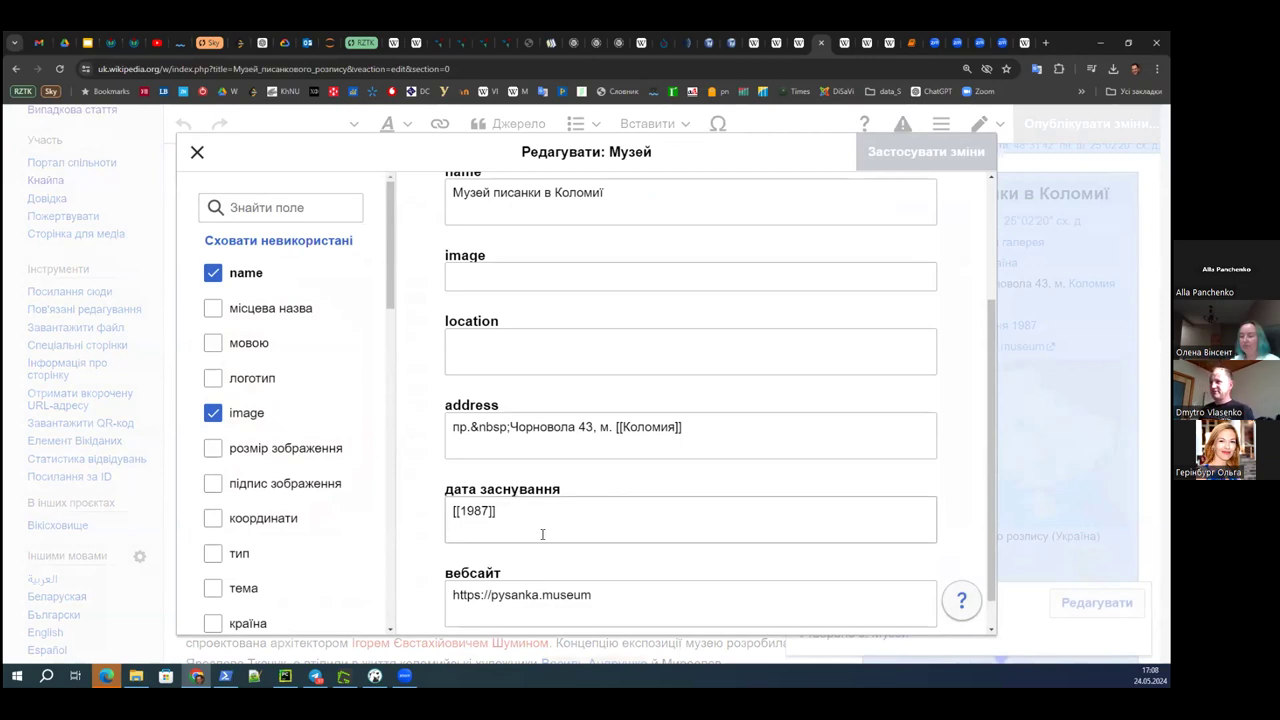
drag(472, 428, 505, 432)
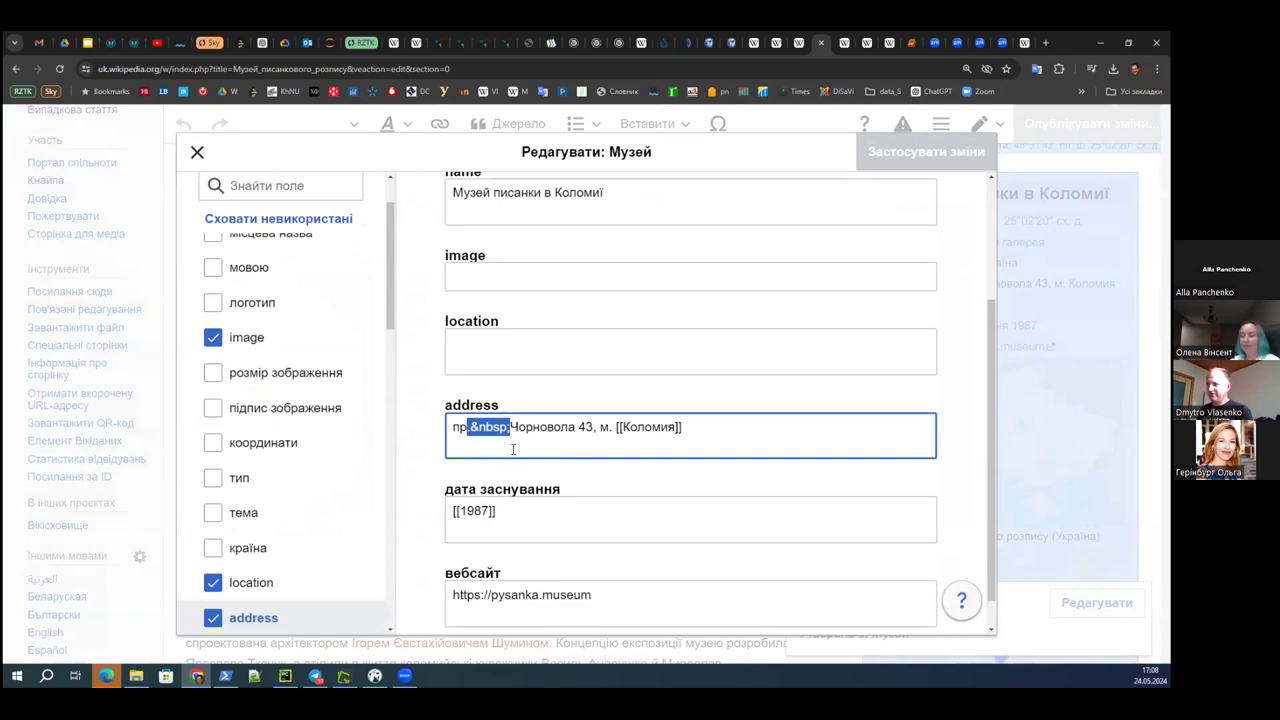
key(BackSpace)
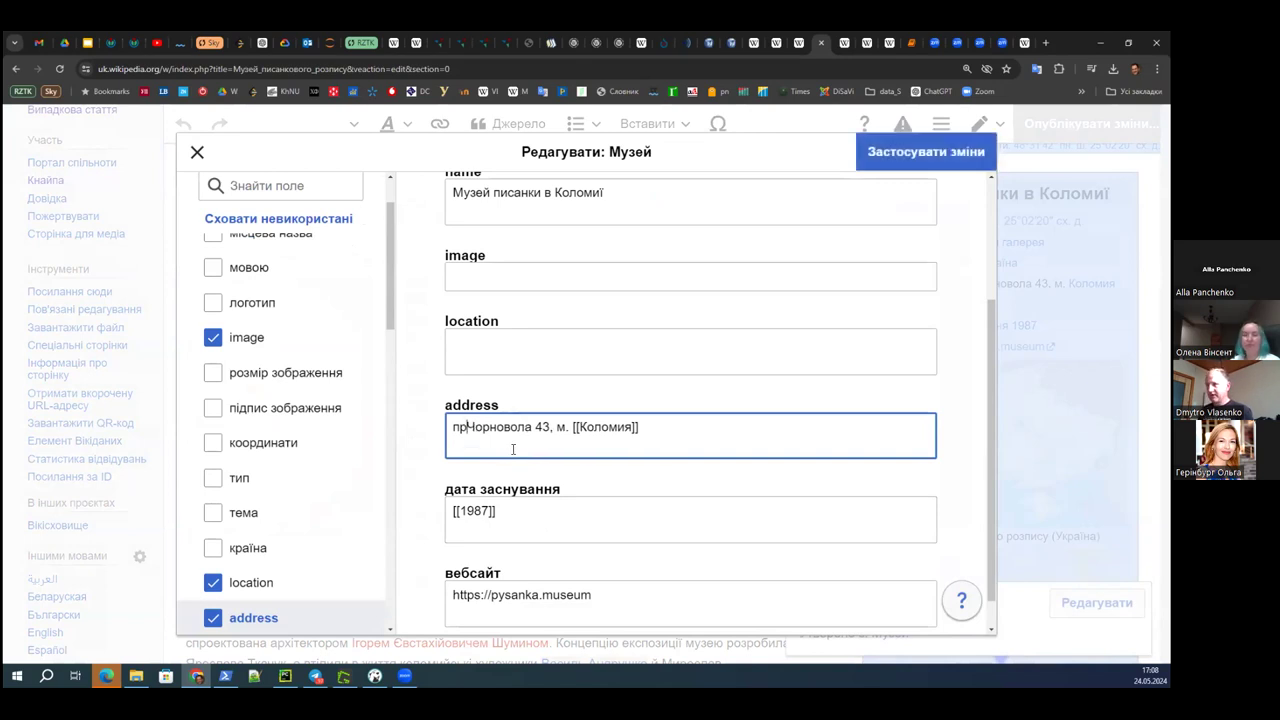
text(ю)
key(BackSpace)
text(.)
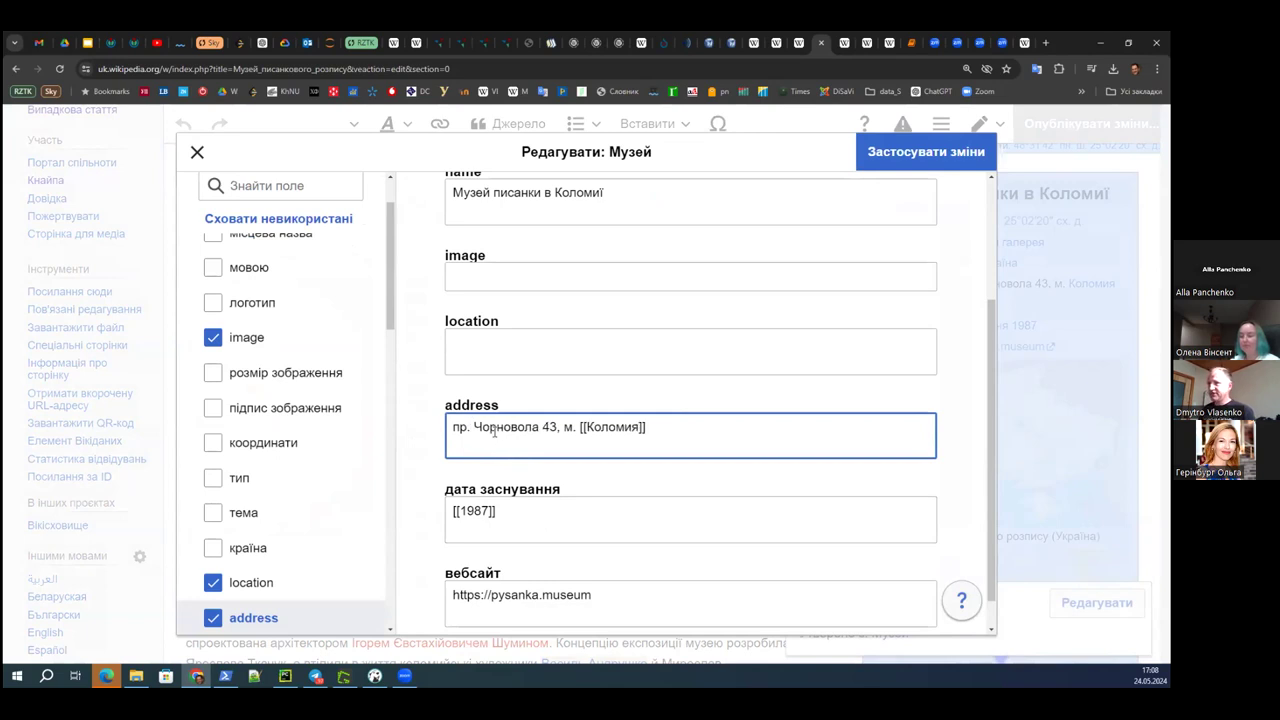
text(&nbsp;)
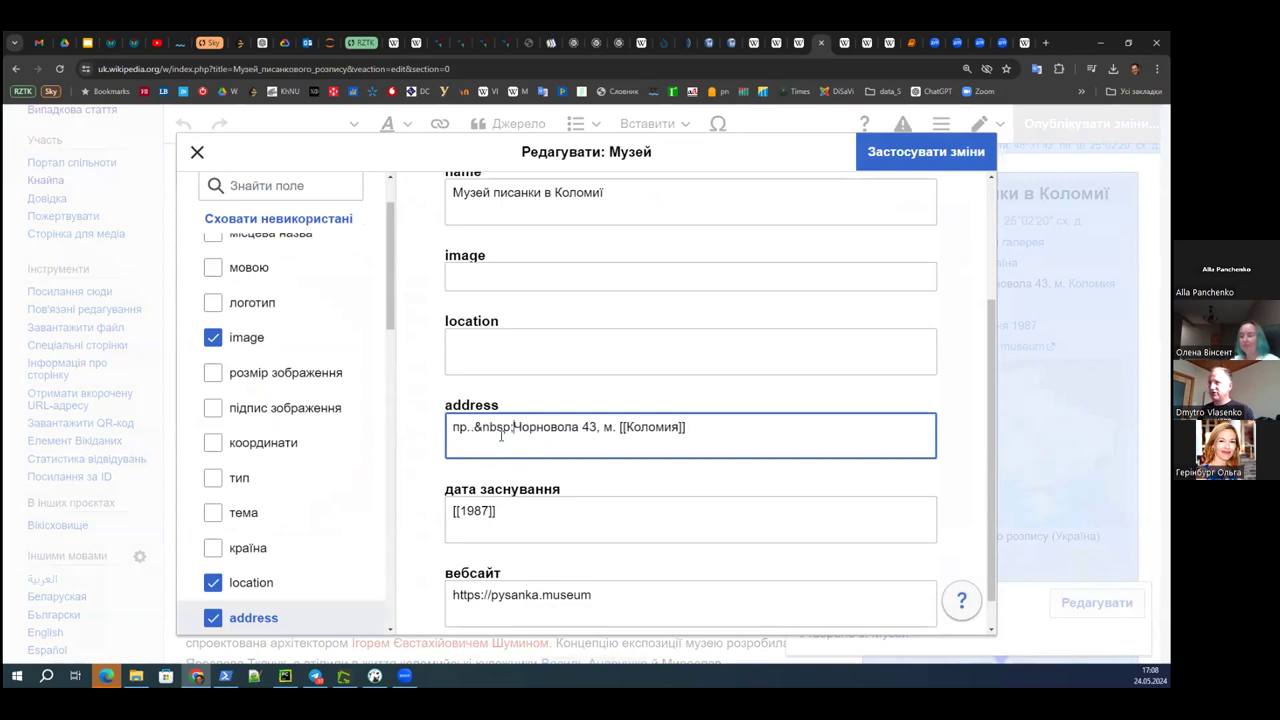
key(BackSpace)
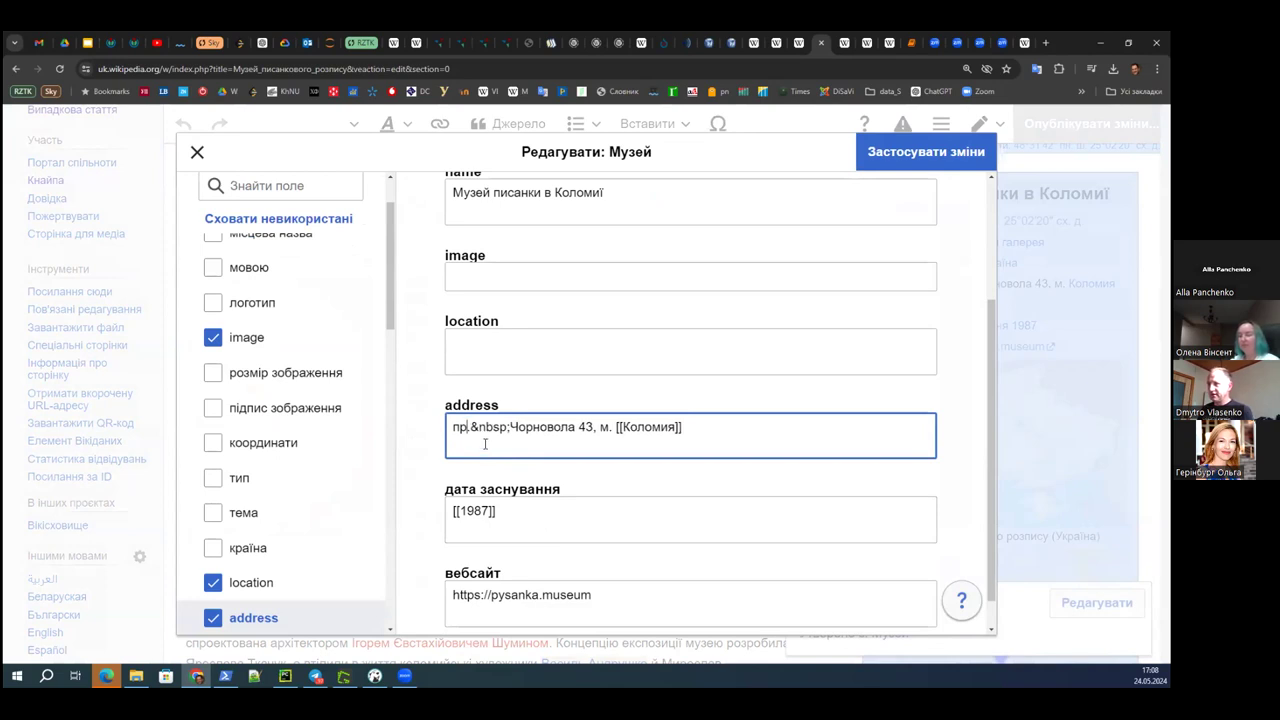
- Examine the double-bracket link markup around the year in the "дата заснування" field
click(485, 512)
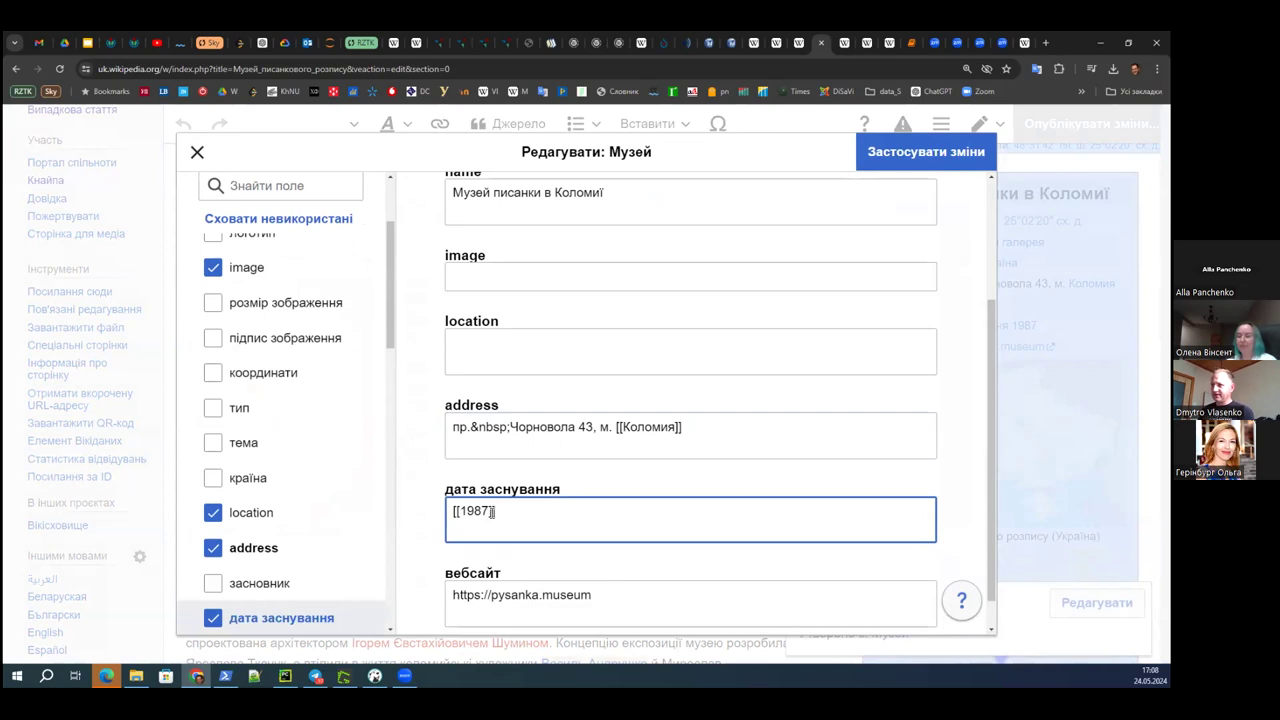
key(End)
scroll(690, 400, down, 1)
key(Left)
key(Left)
key(Left)
key(Left)
key(Left)
key(Left)
drag(458, 475, 489, 477)
click(514, 477)
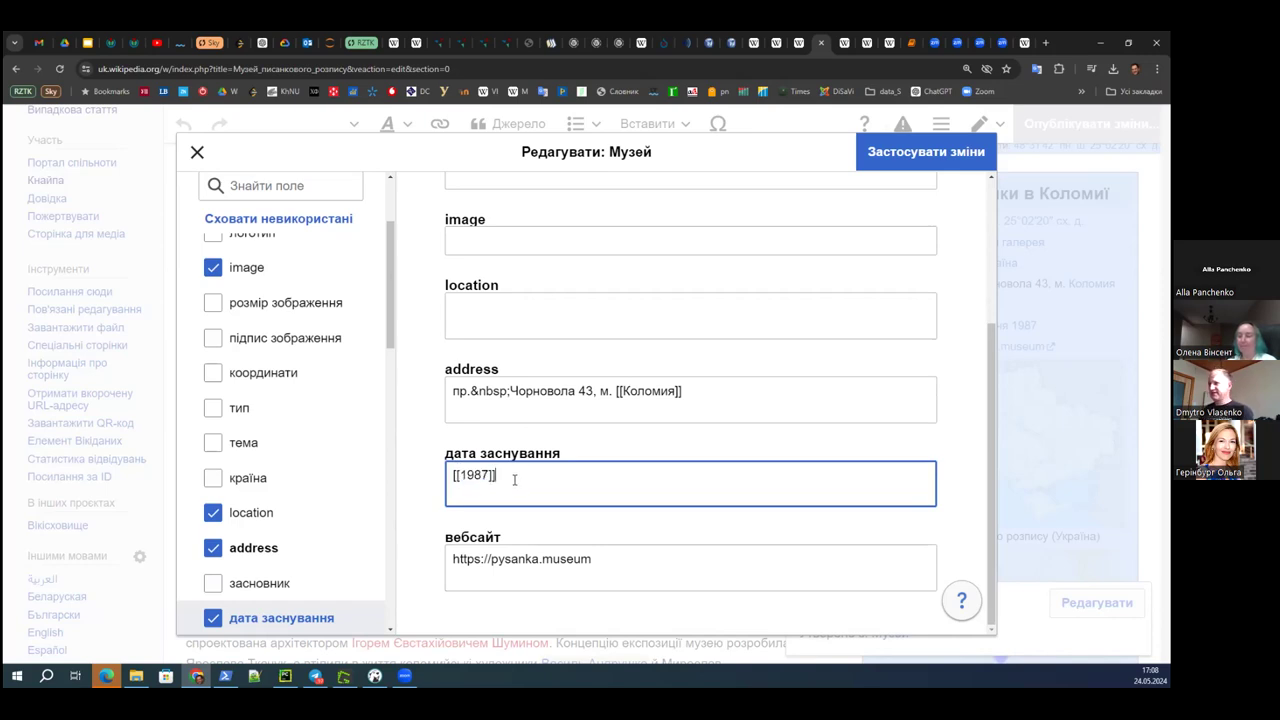
- Add the "країна" field to the infobox template and set its value to "Україна"
click(245, 481)
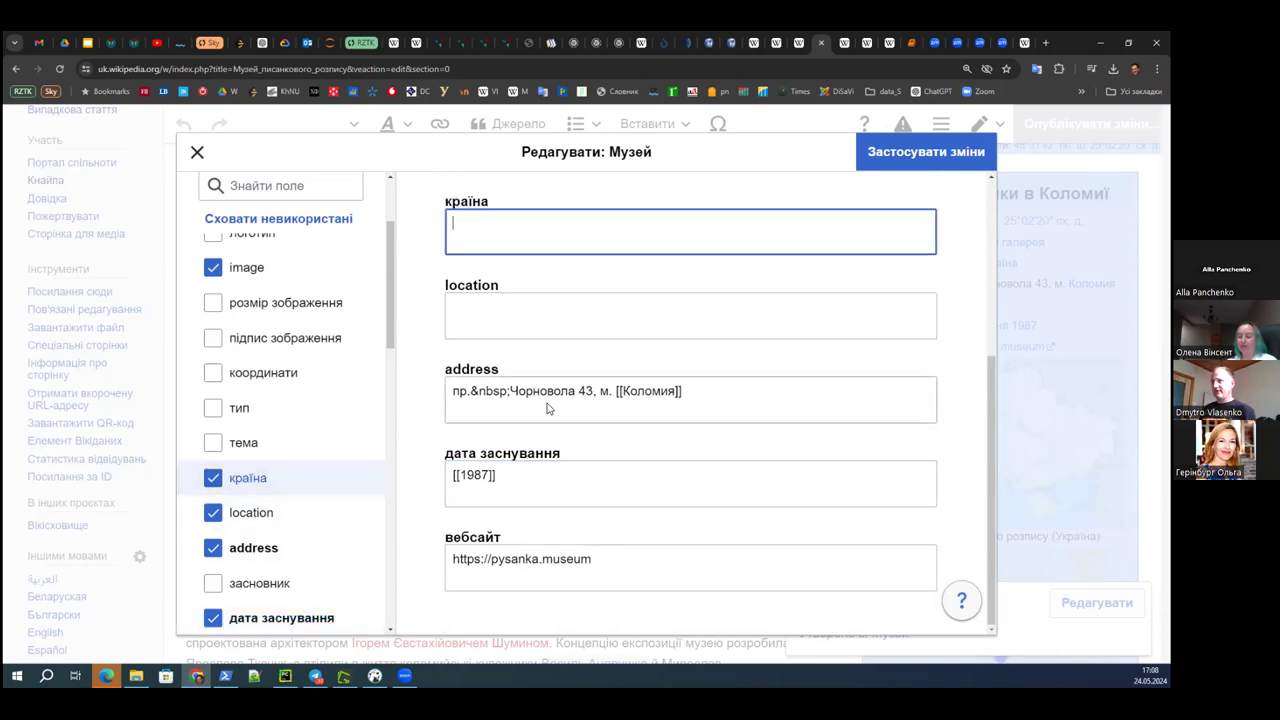
click(214, 481)
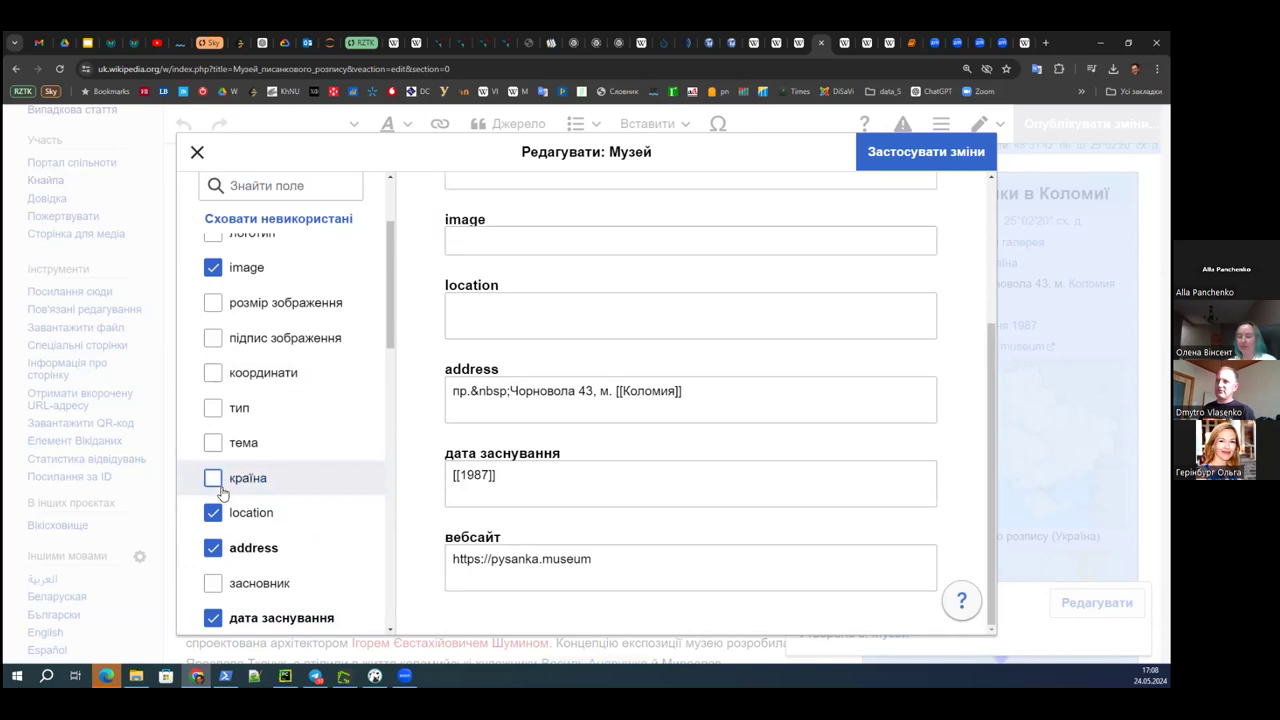
click(222, 488)
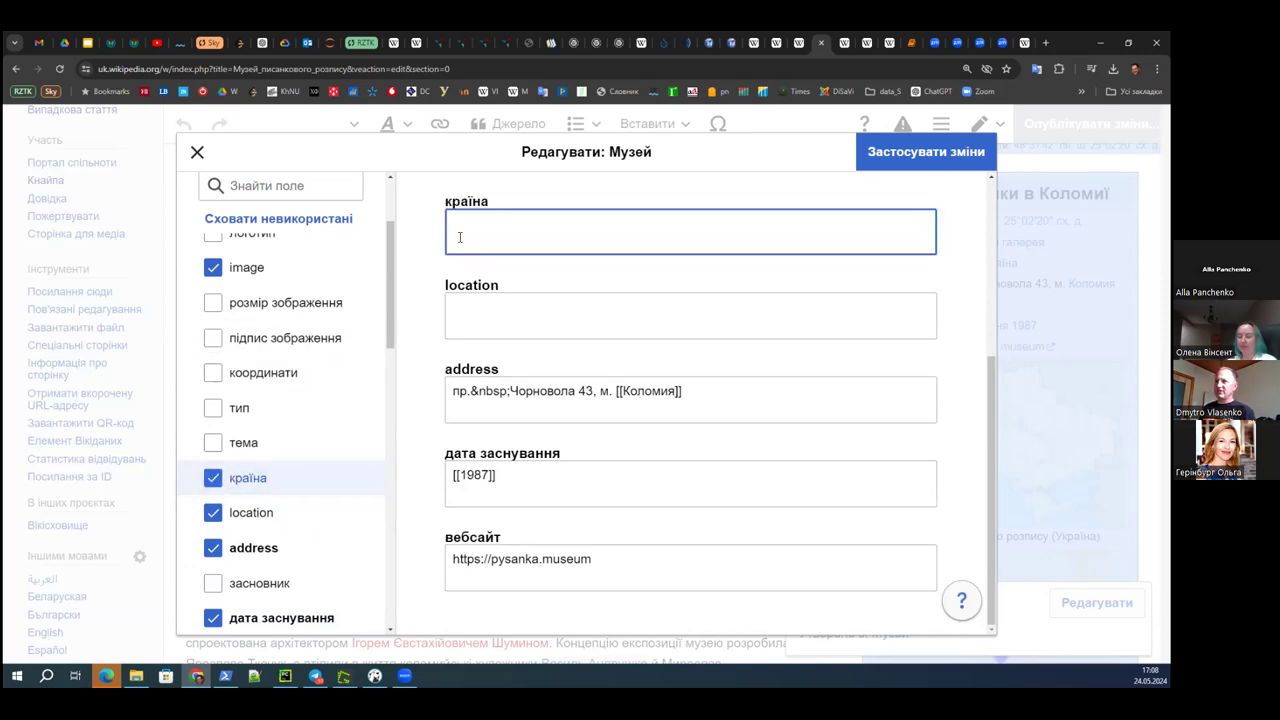
text(Украї)
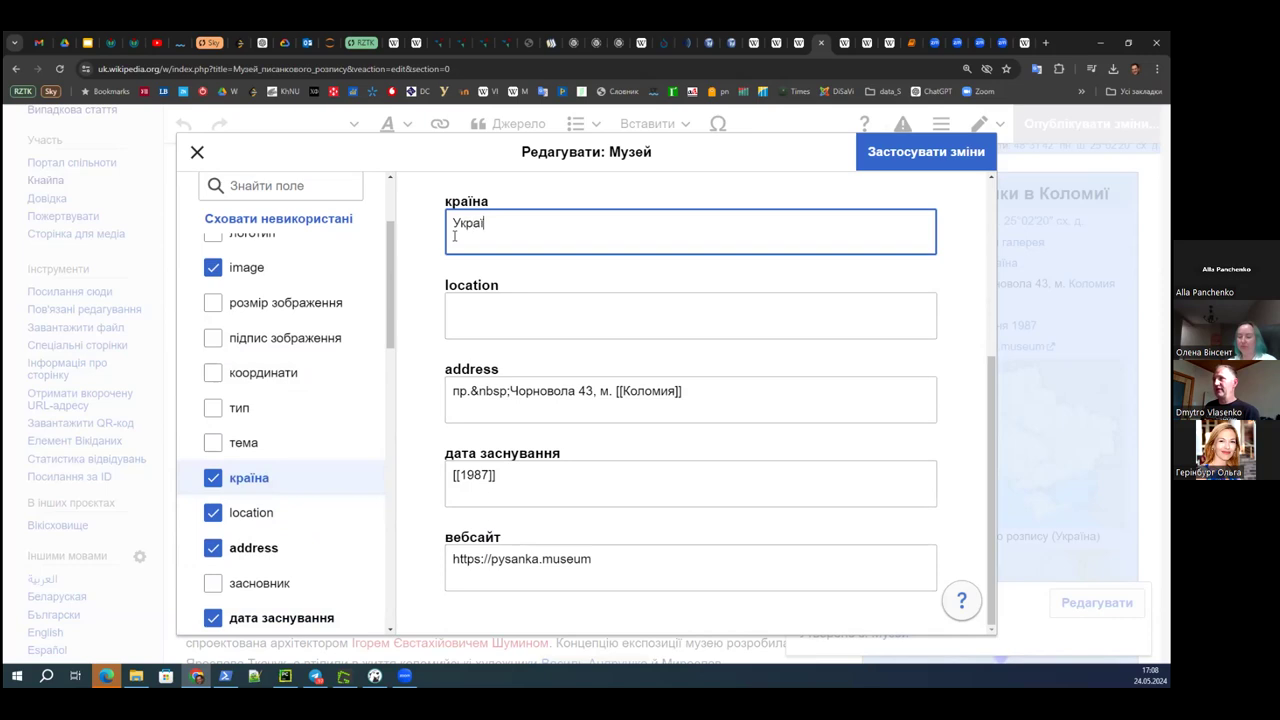
click(231, 478)
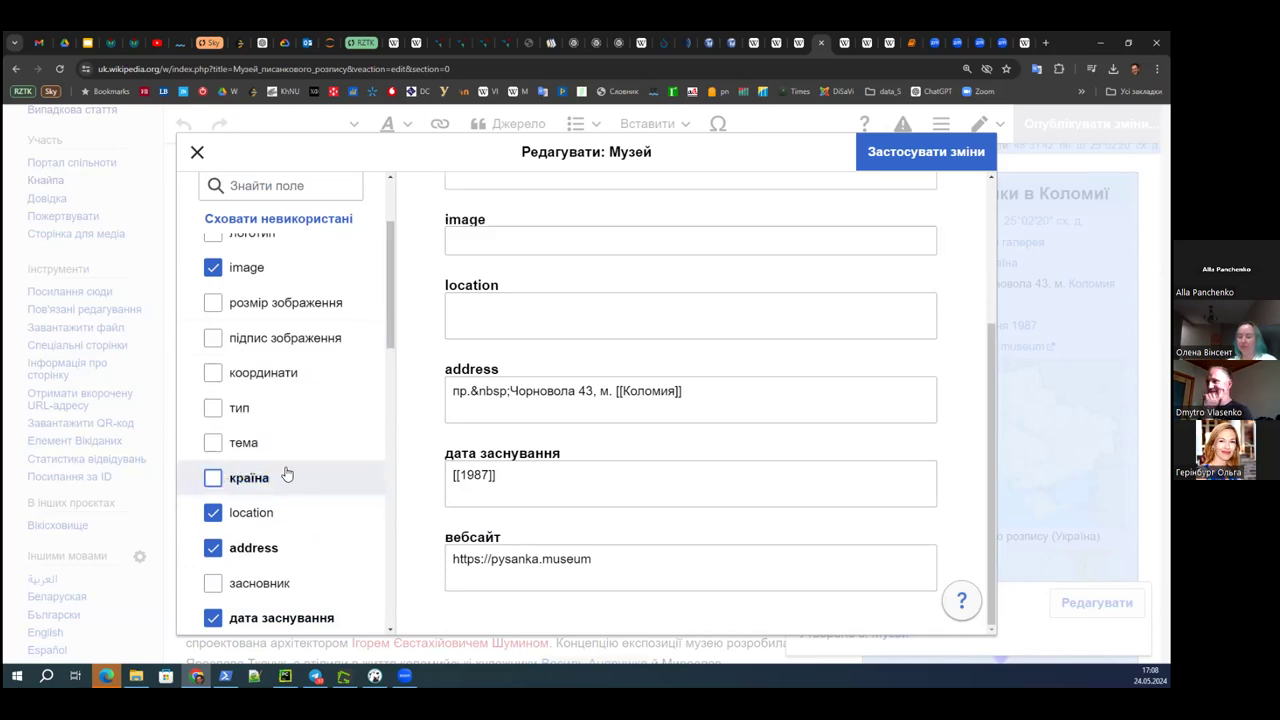
click(213, 478)
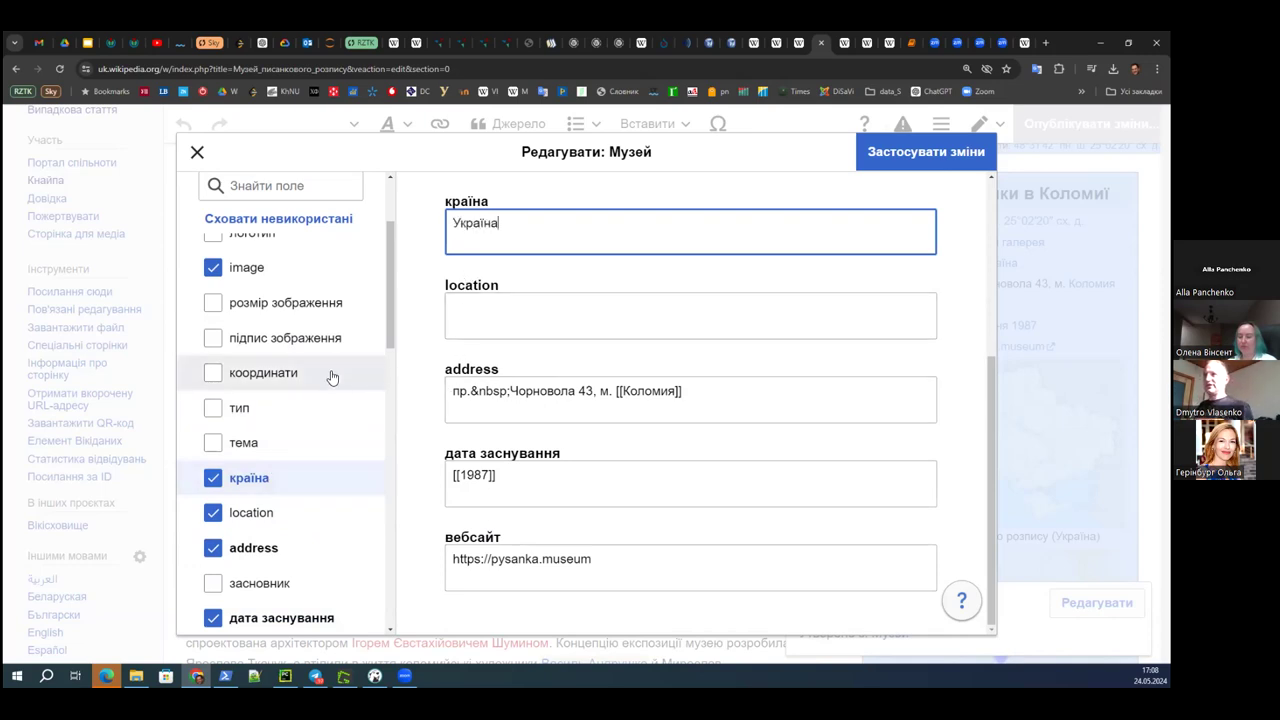
- Remove the empty "image" field from the infobox template, leave "логотип" unused, and apply the changes
scroll(390, 318, up, 1)
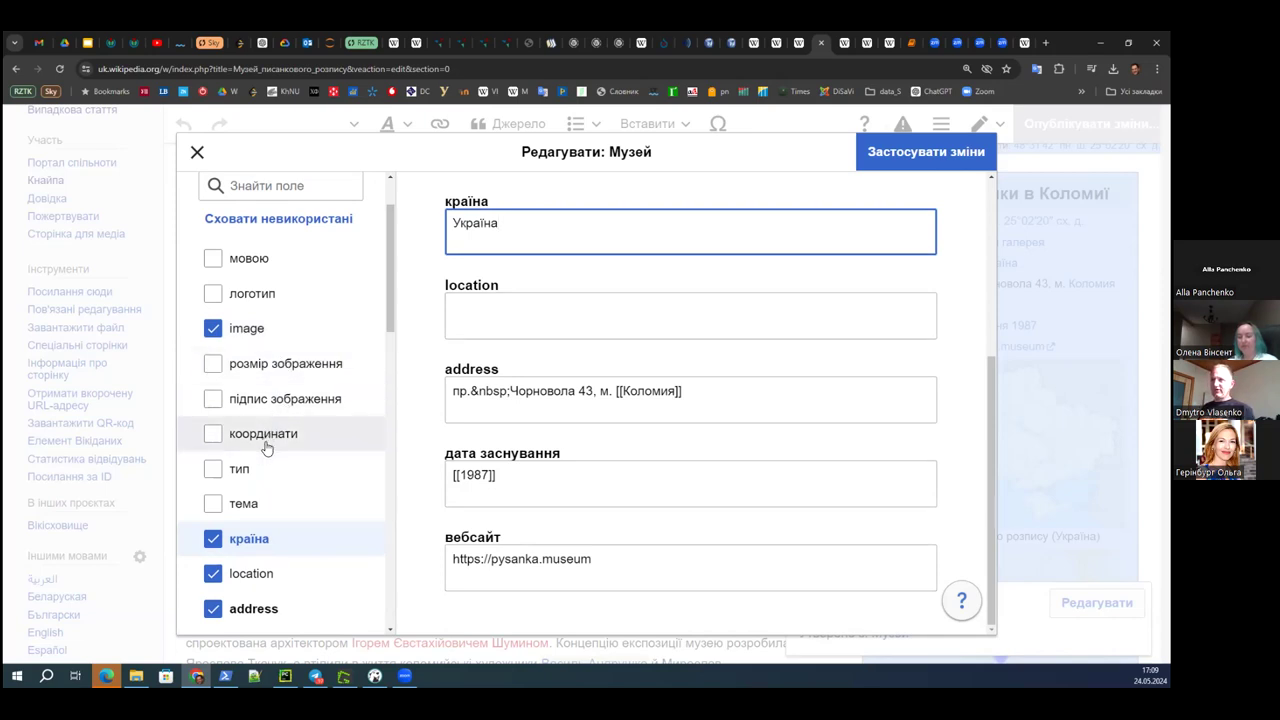
scroll(295, 377, up, 3)
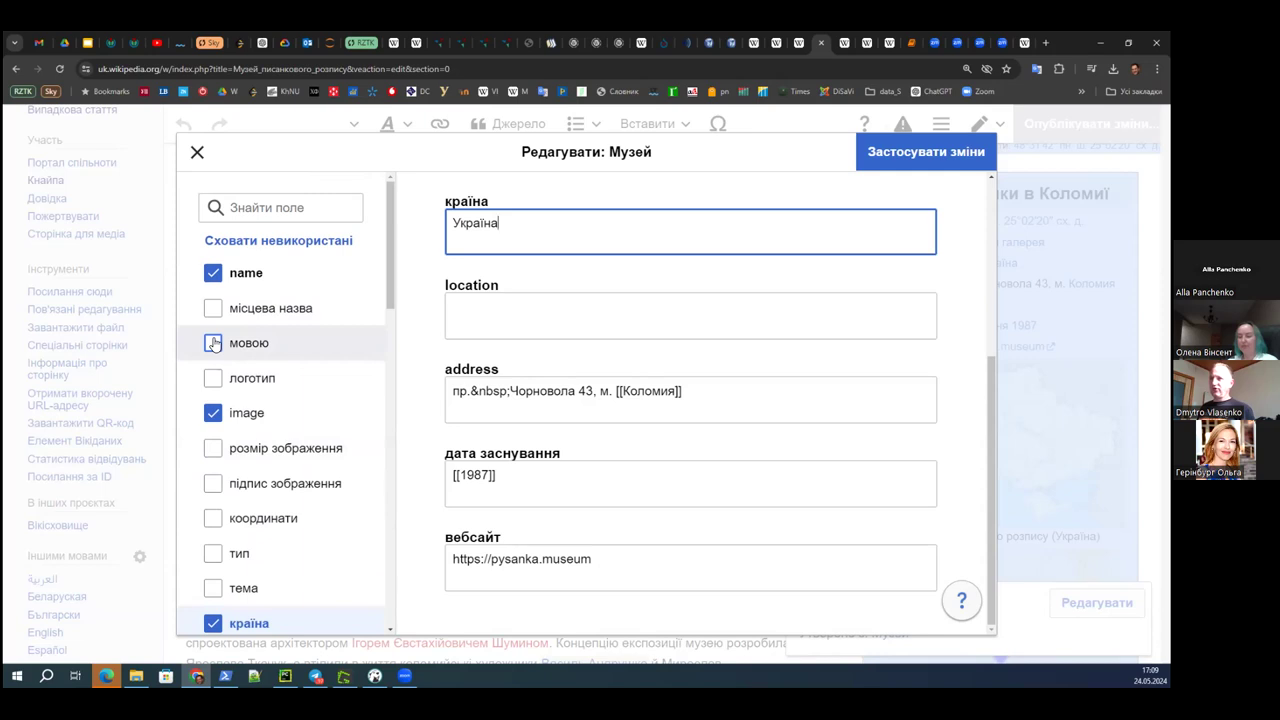
click(213, 380)
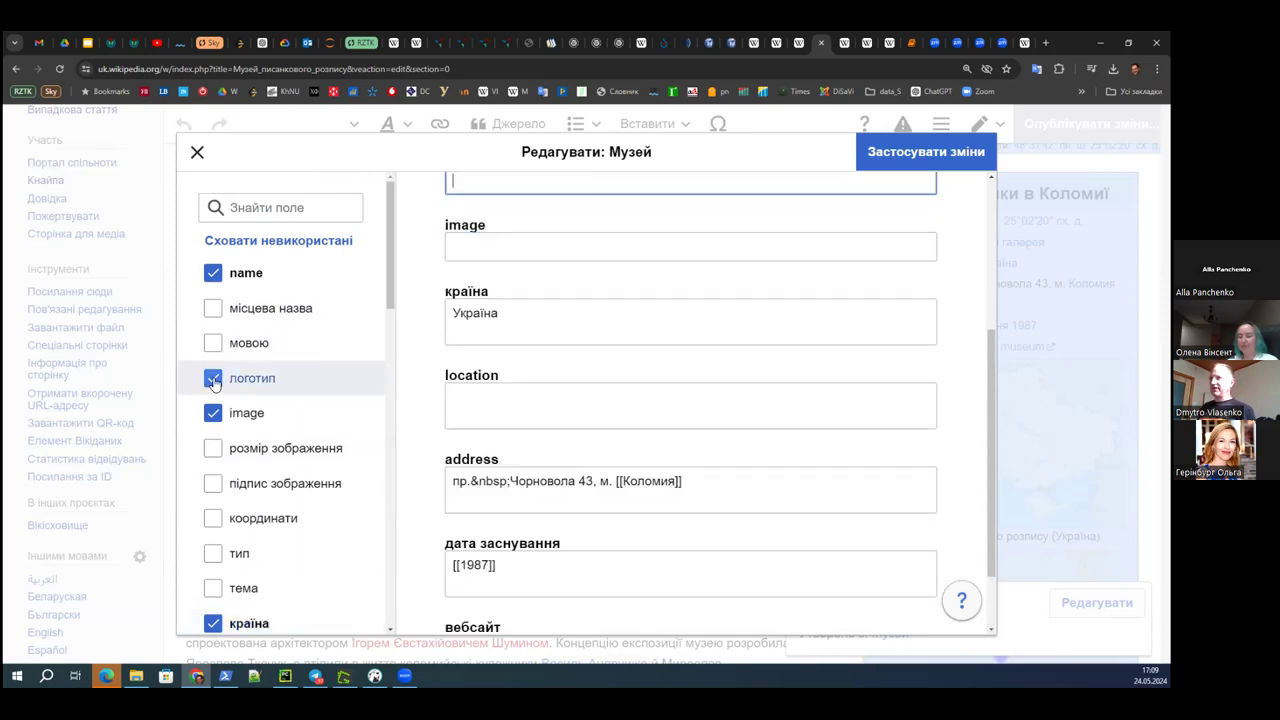
click(482, 288)
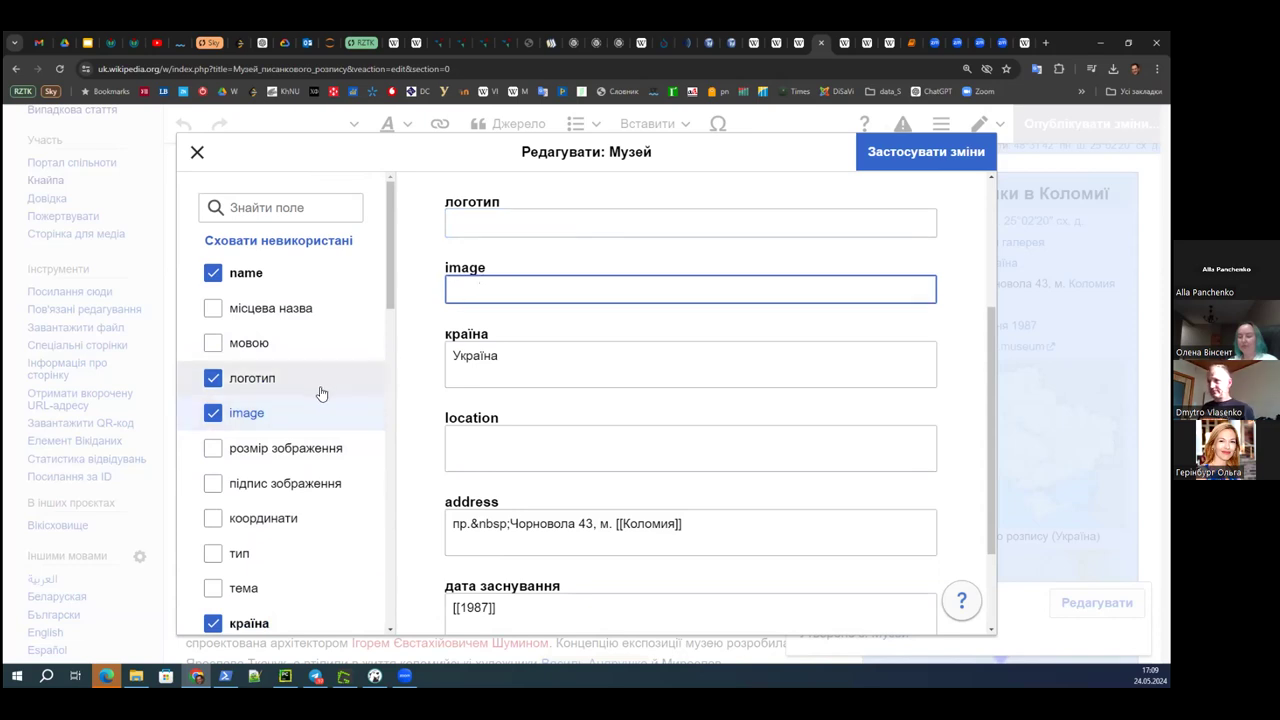
click(213, 412)
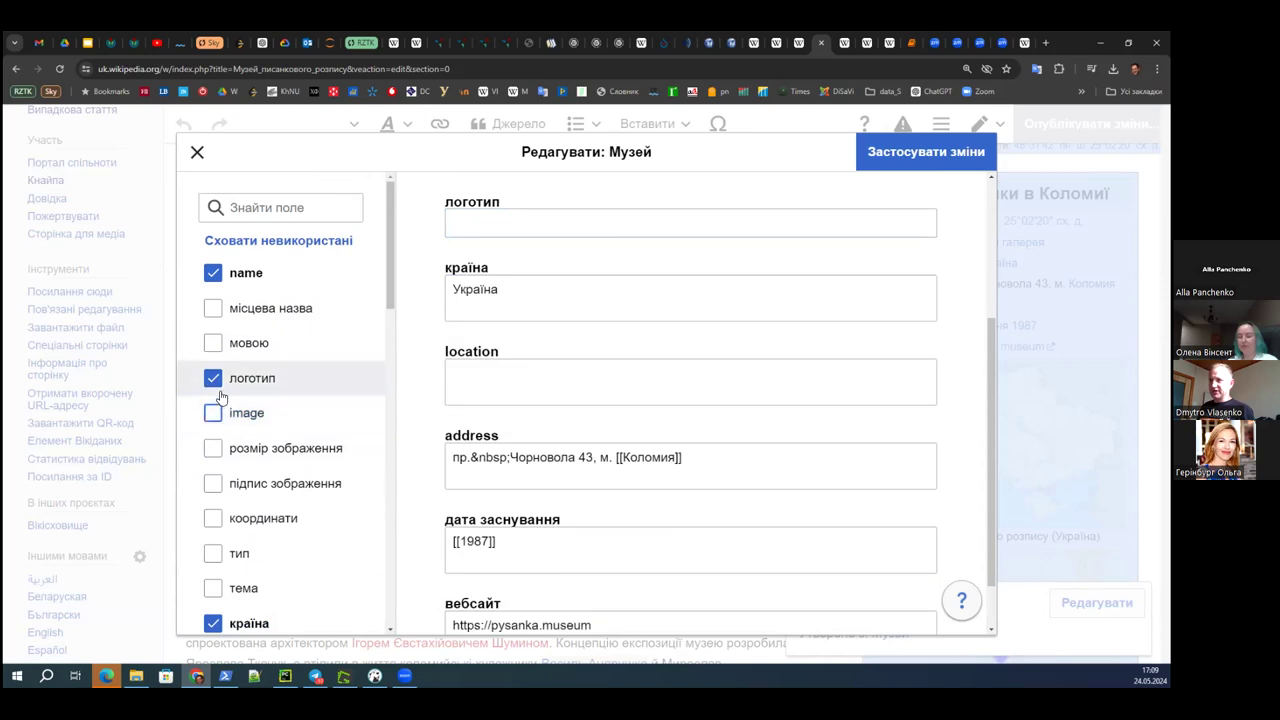
click(226, 381)
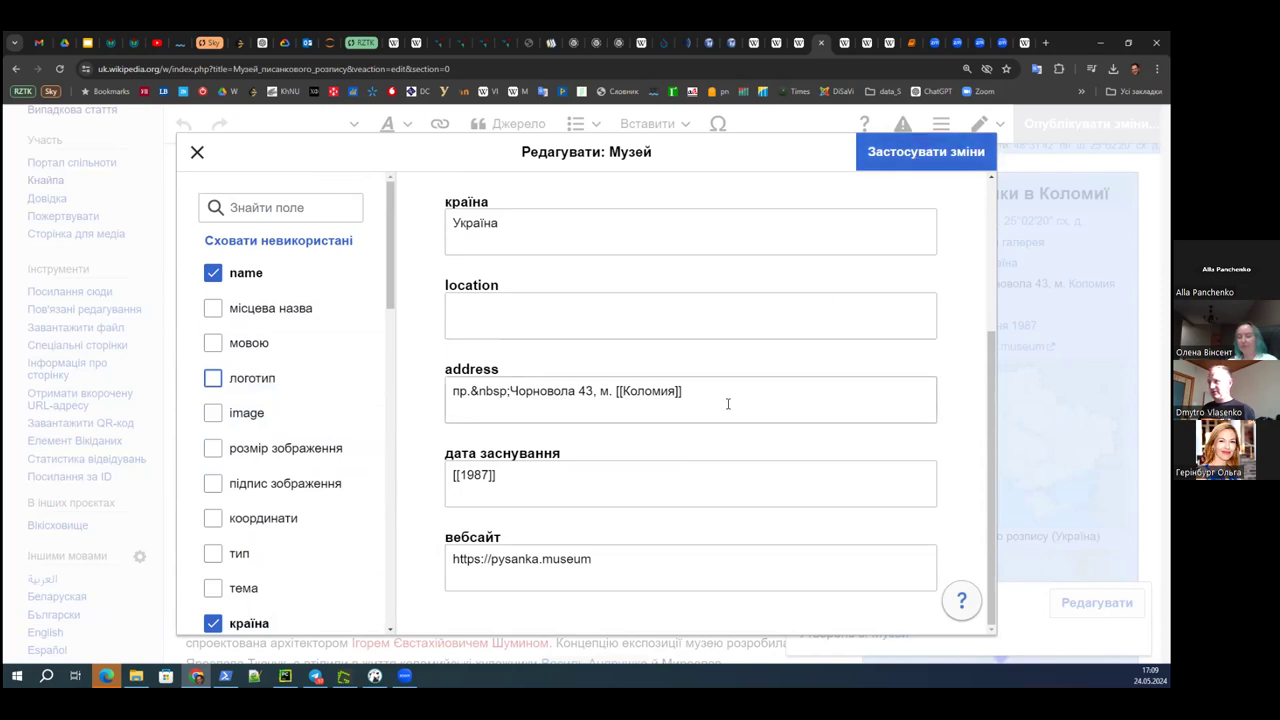
click(925, 154)
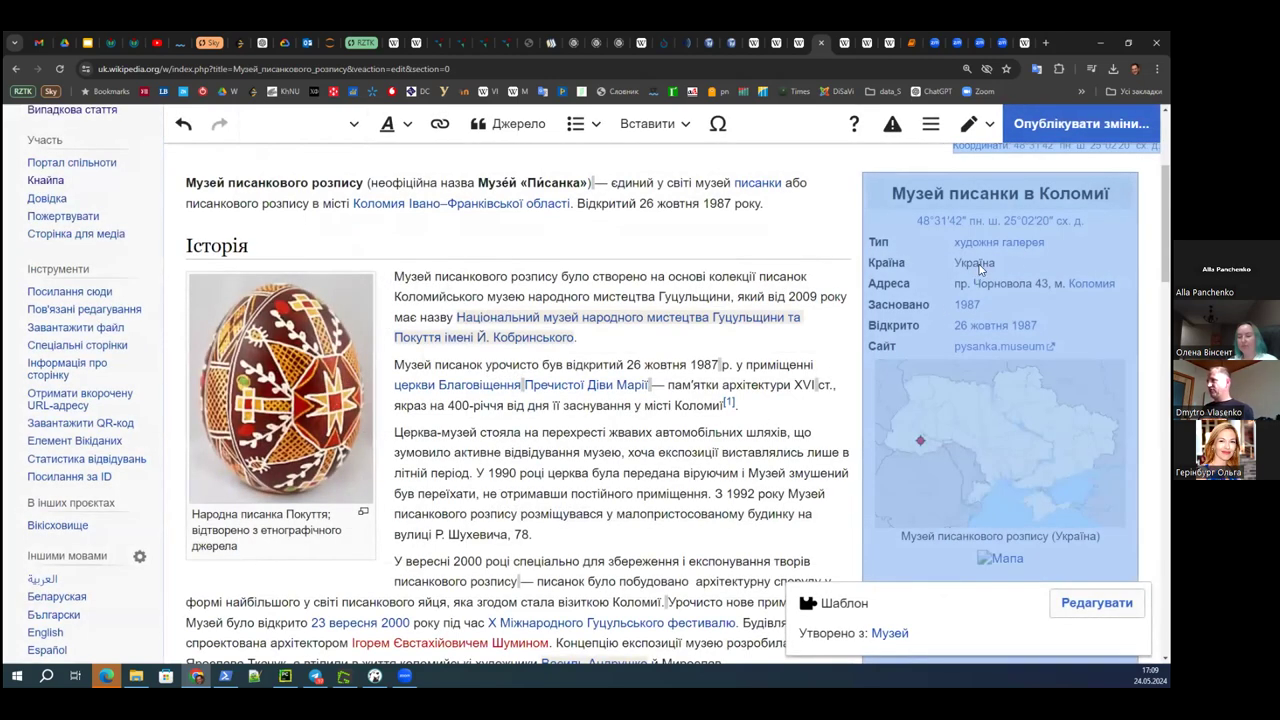
click(694, 283)
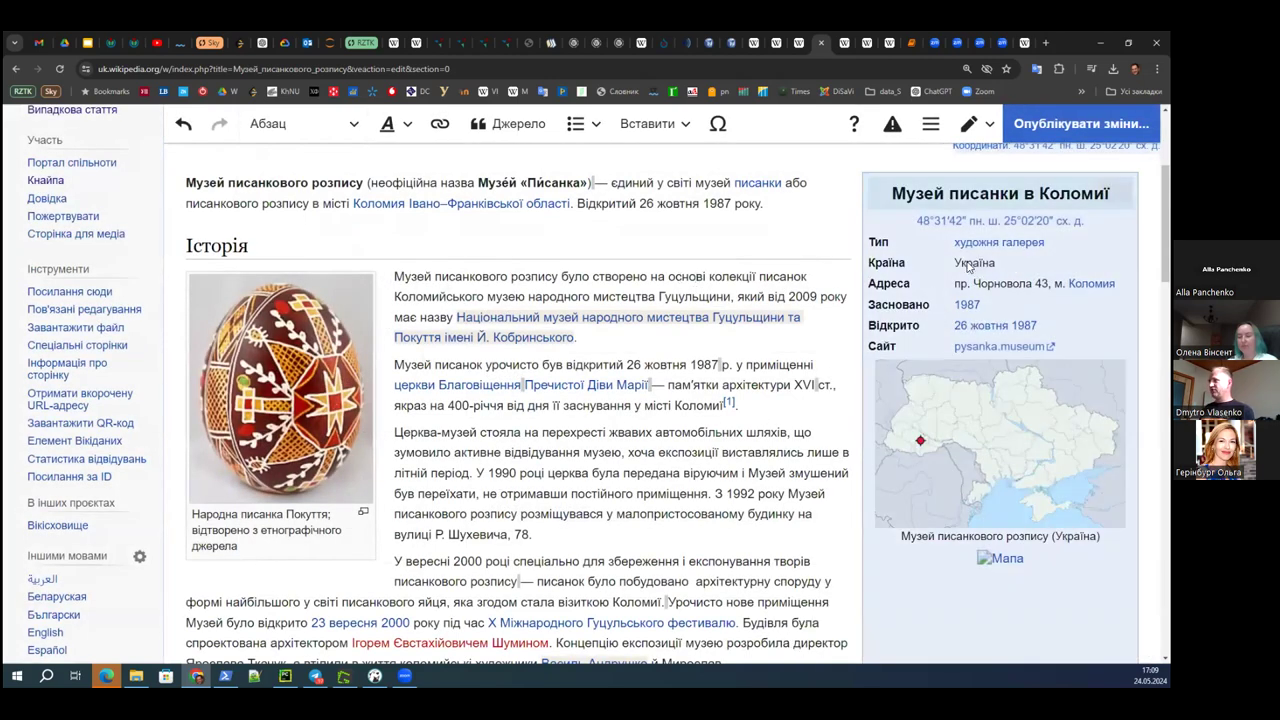
- Reopen the infobox template, turn the "країна" value into the wiki link "[[Україна]]", and apply the change
double_click(1003, 313)
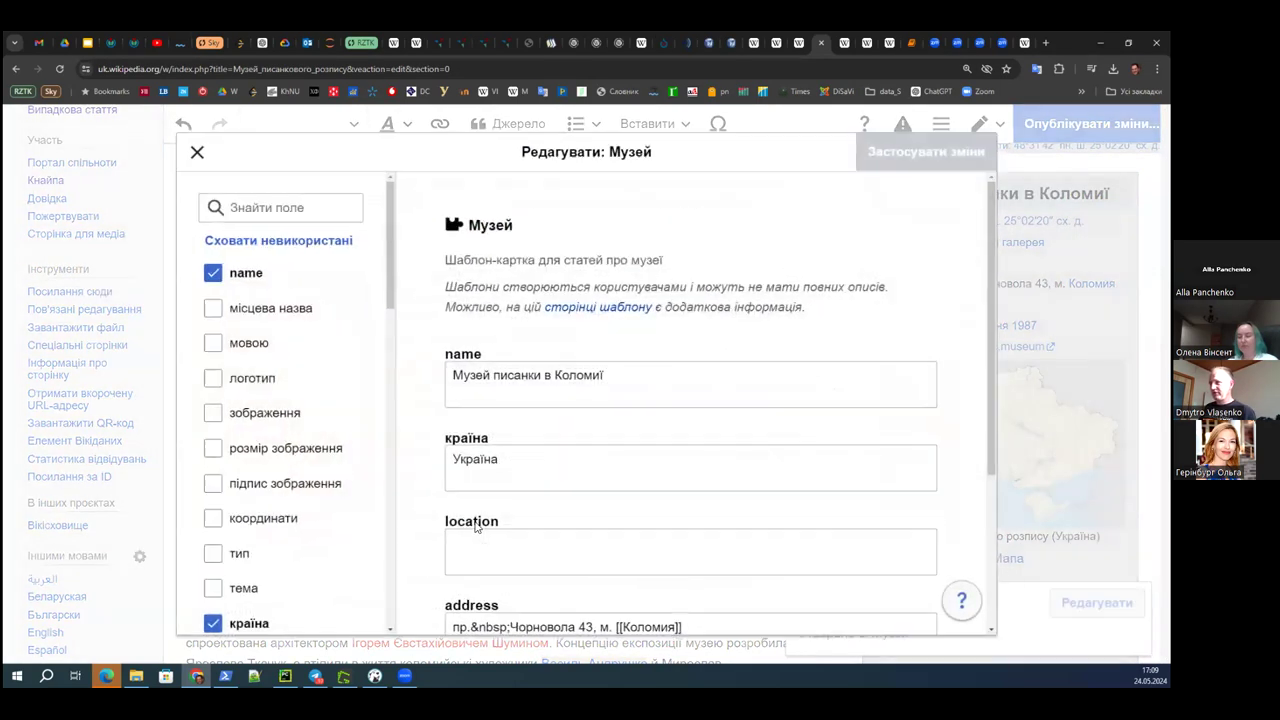
scroll(586, 473, down, 3)
click(621, 444)
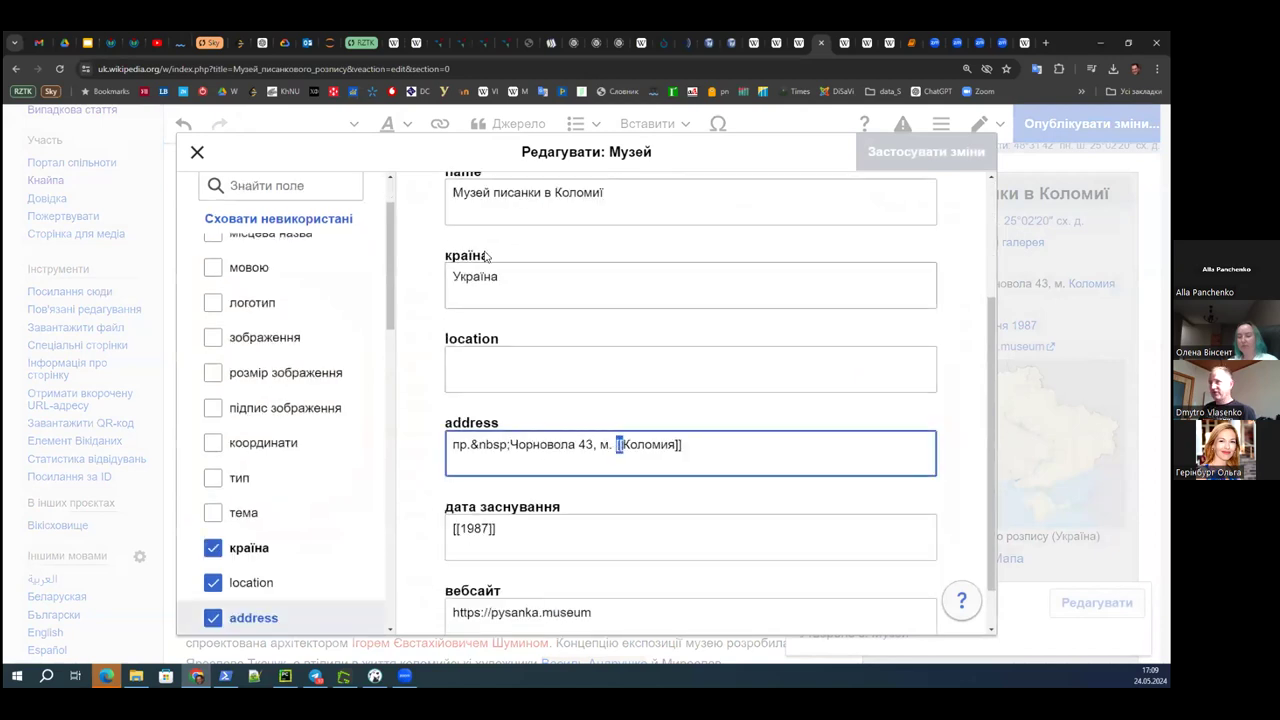
click(453, 276)
text([[)
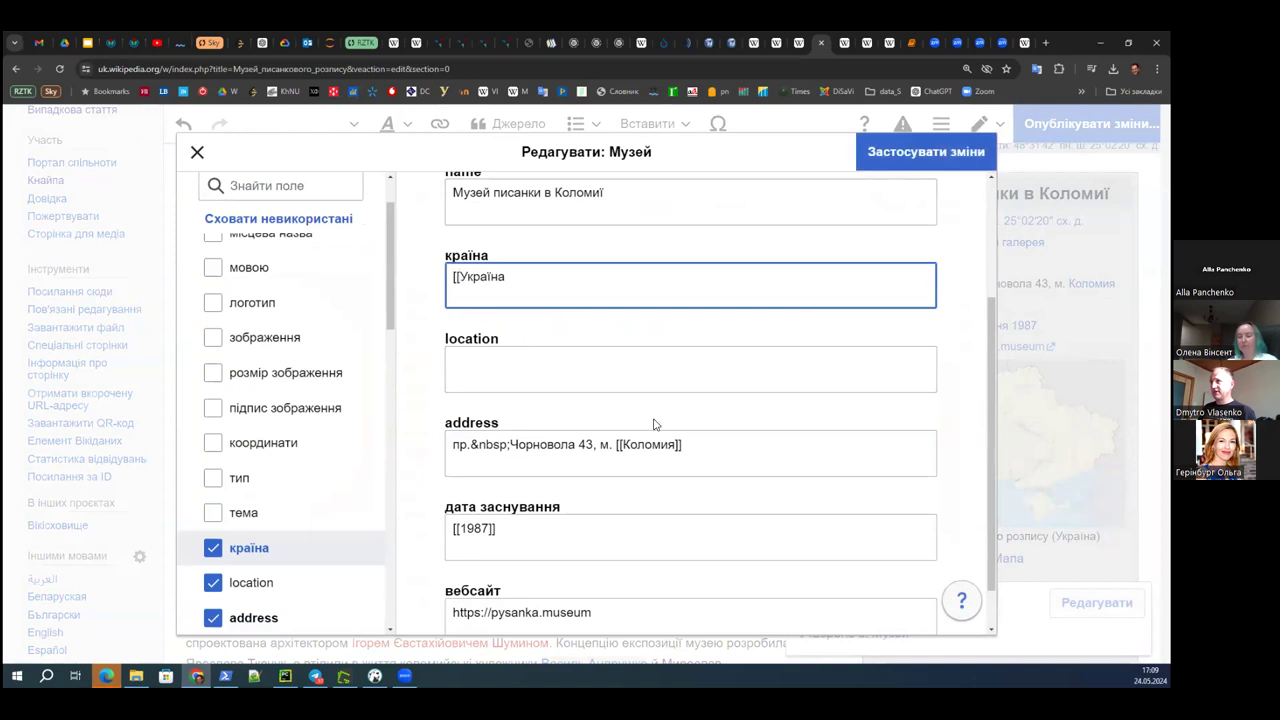
drag(675, 444, 689, 447)
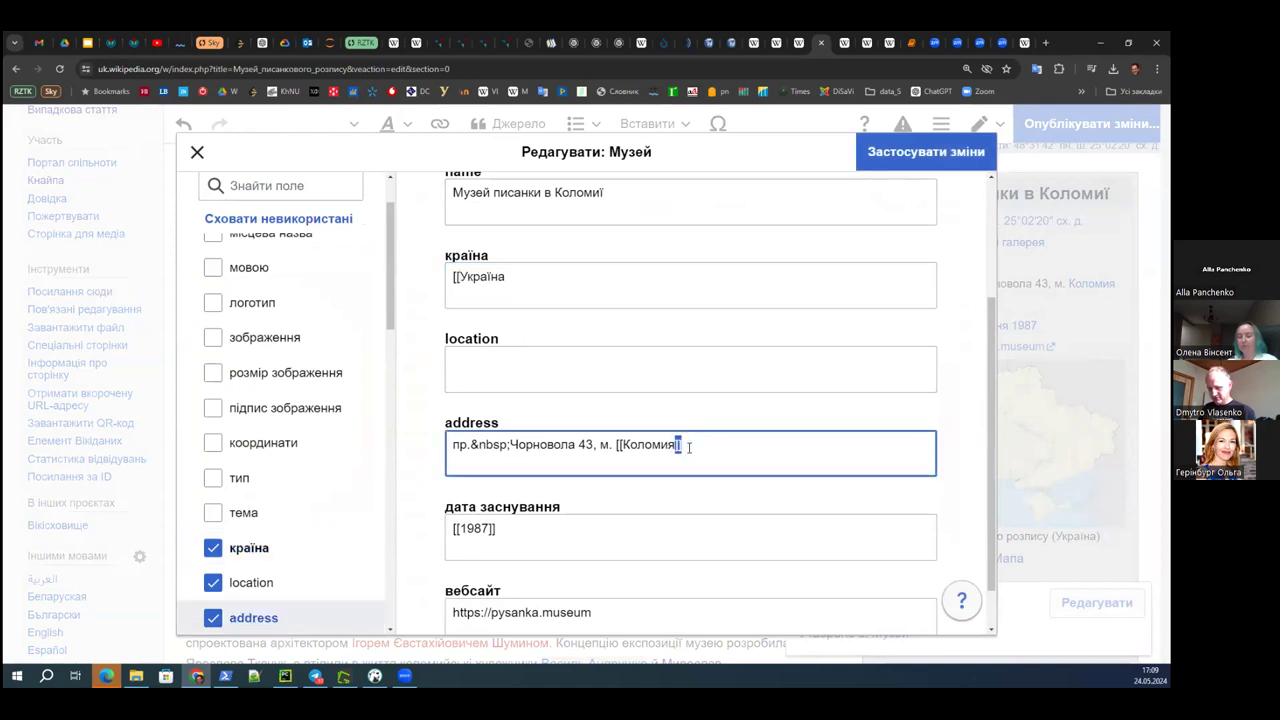
click(565, 296)
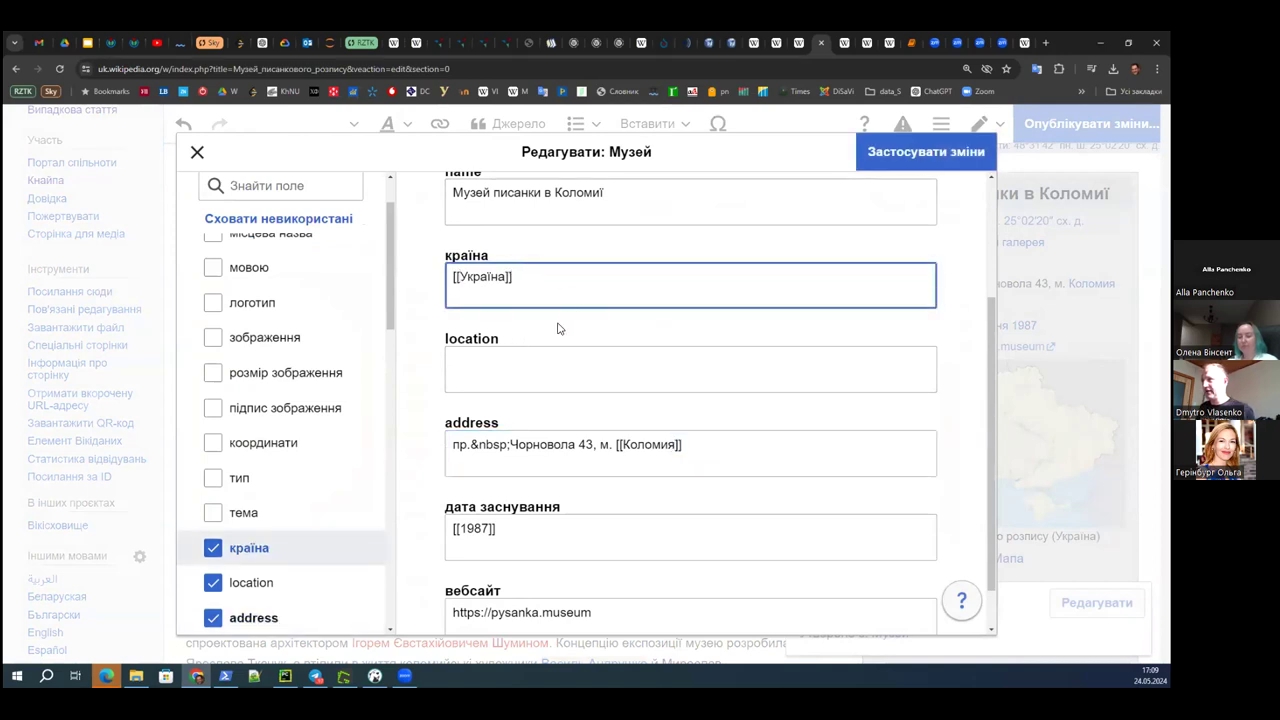
click(876, 172)
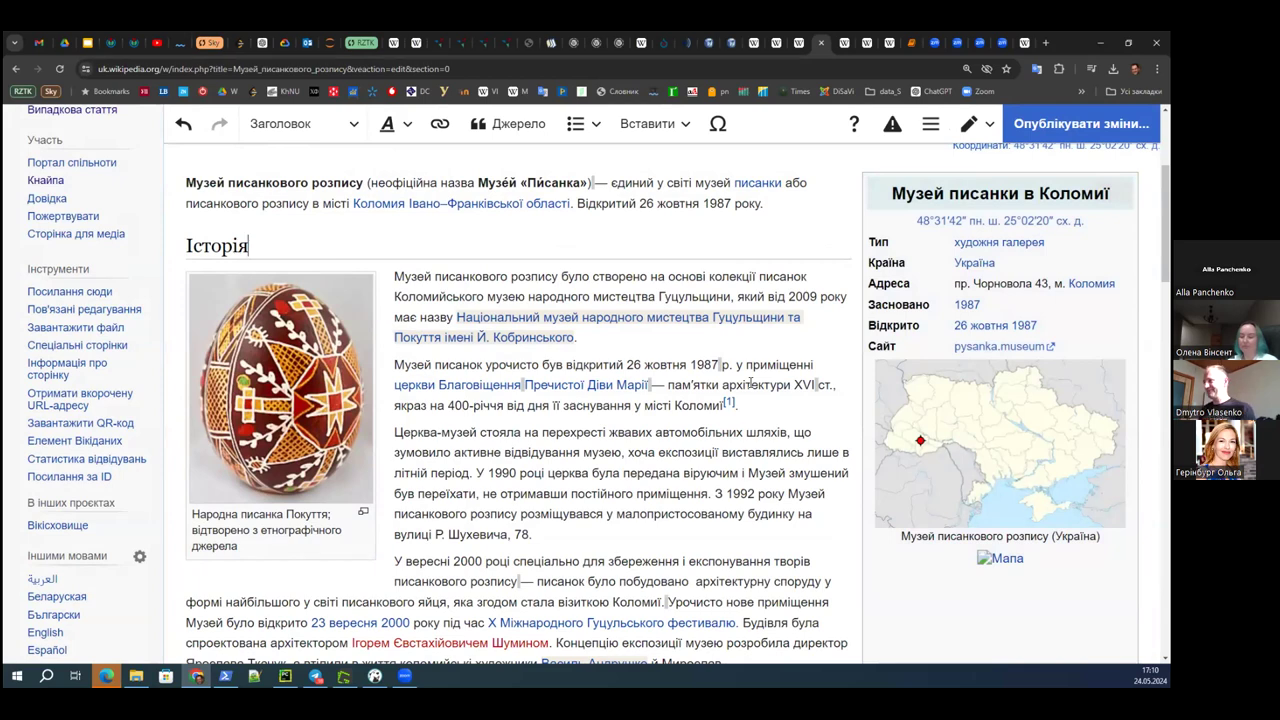
scroll(775, 522, down, 2)
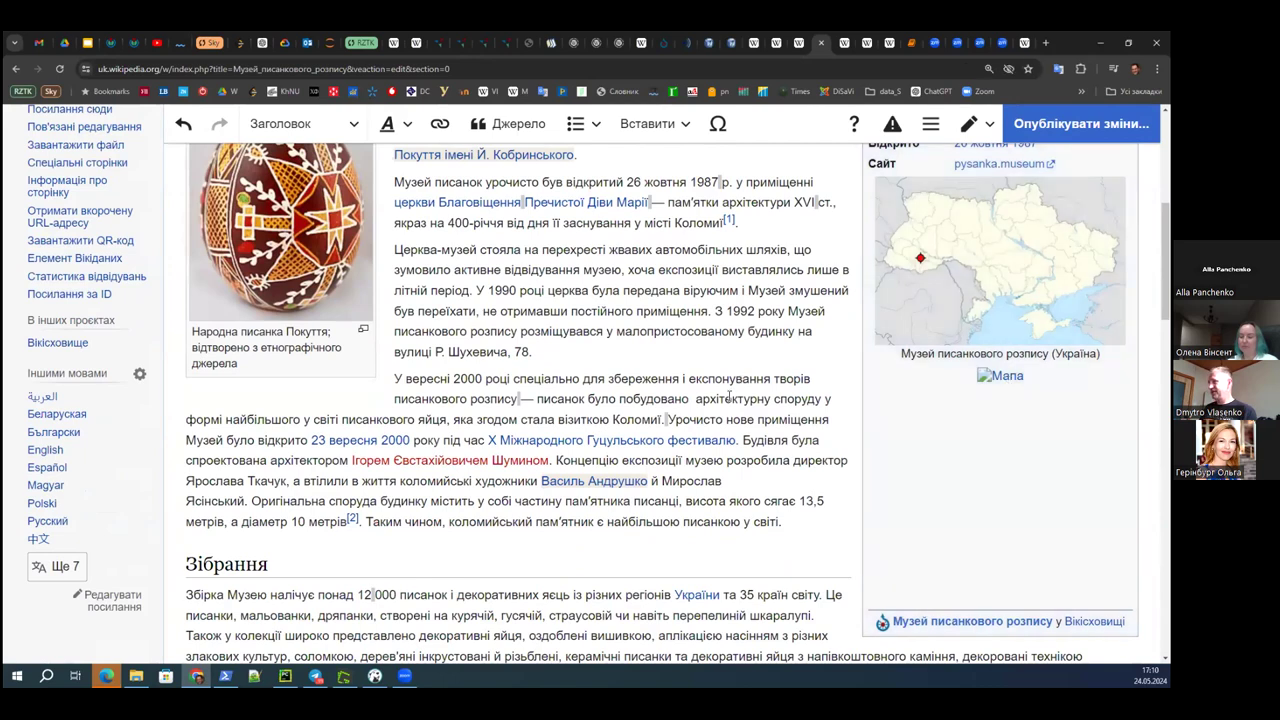
- Publish the article changes with the summary "оформлення", marked as a minor edit ("Незначна зміна")
scroll(729, 395, up, 3)
click(1081, 123)
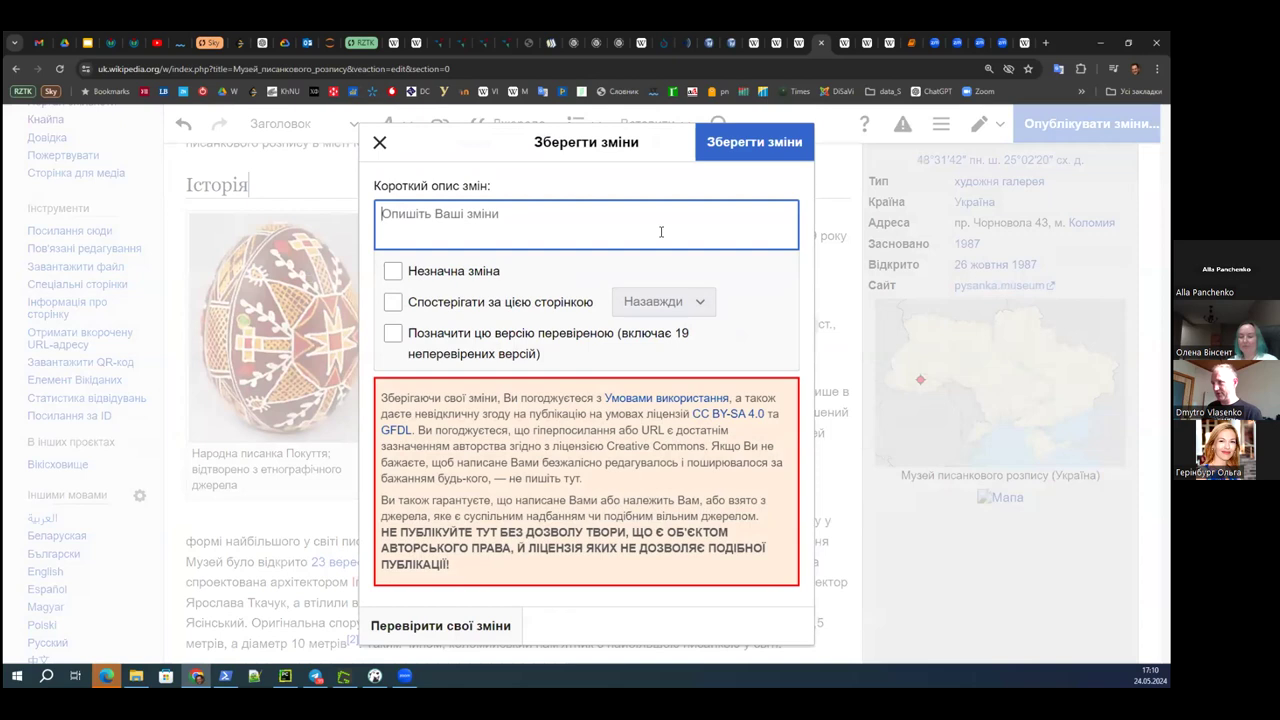
text(офор)
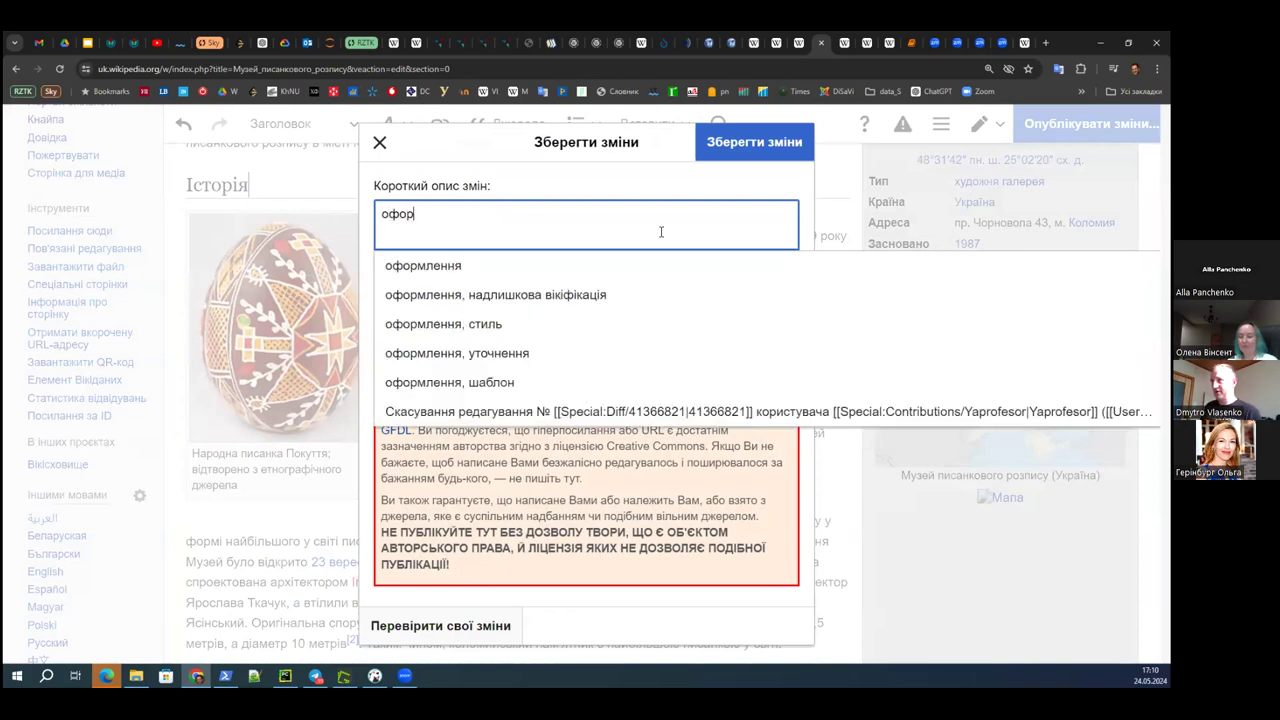
click(482, 264)
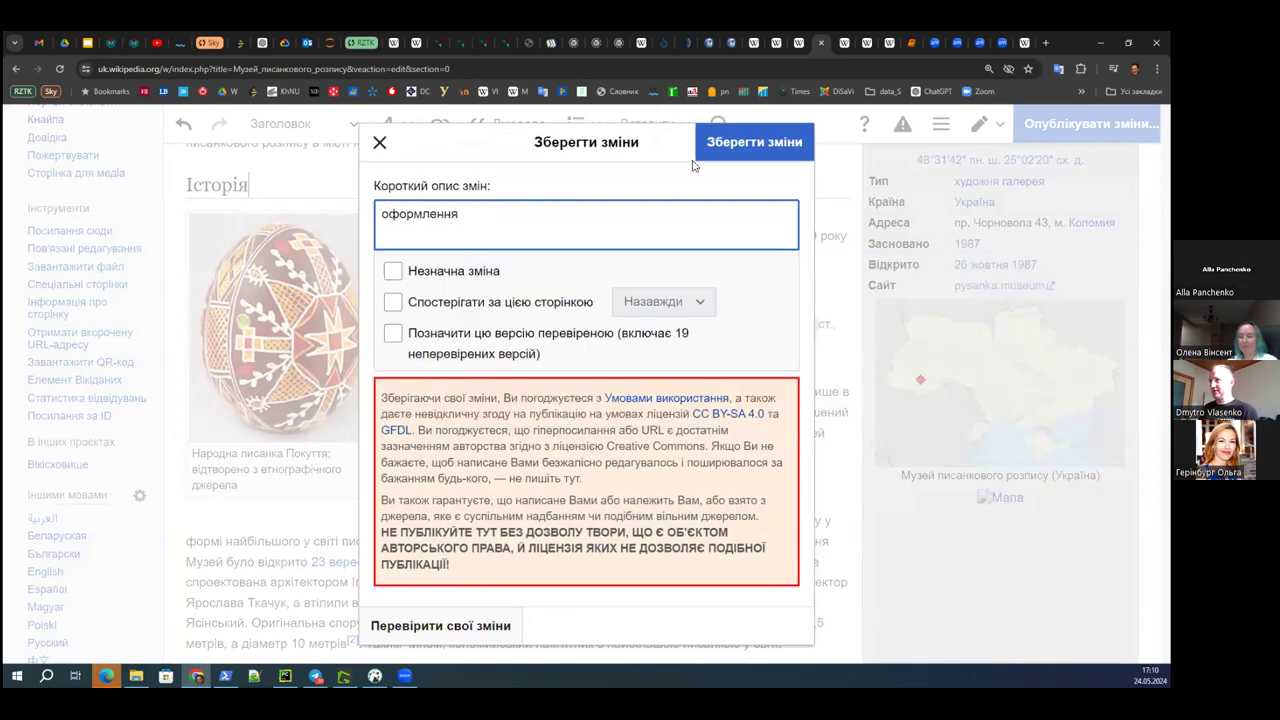
click(392, 271)
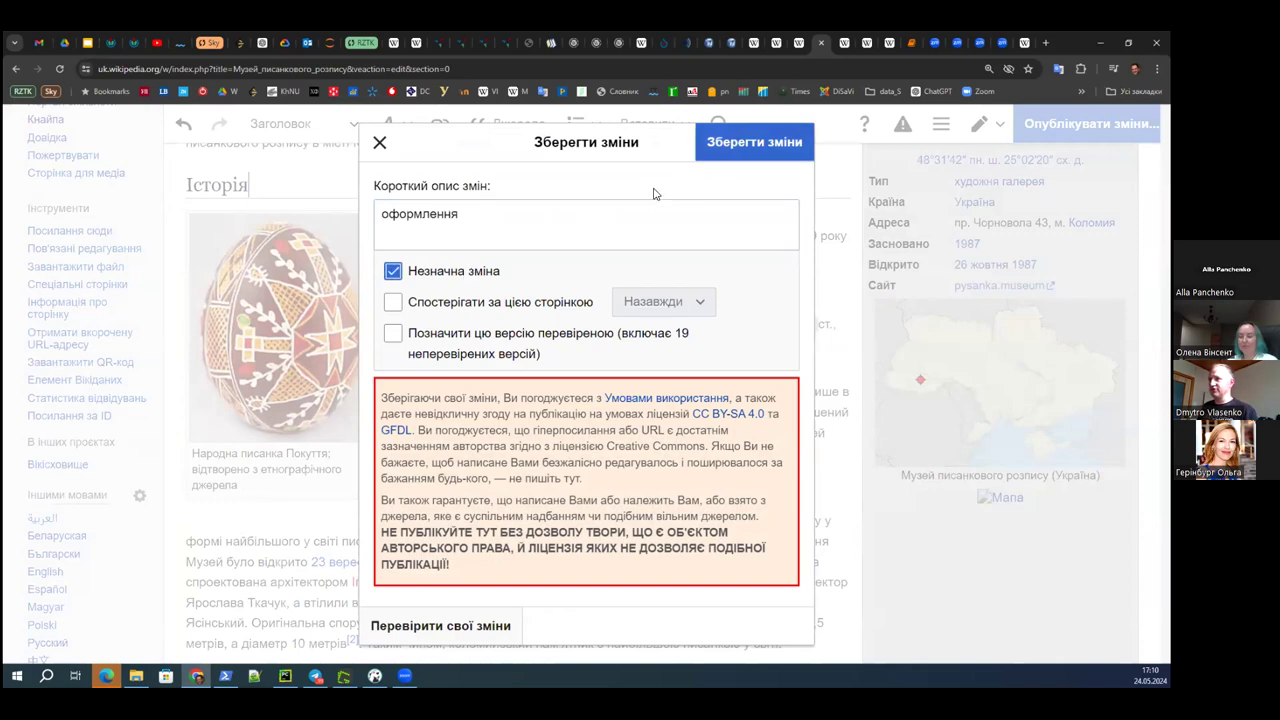
click(730, 145)
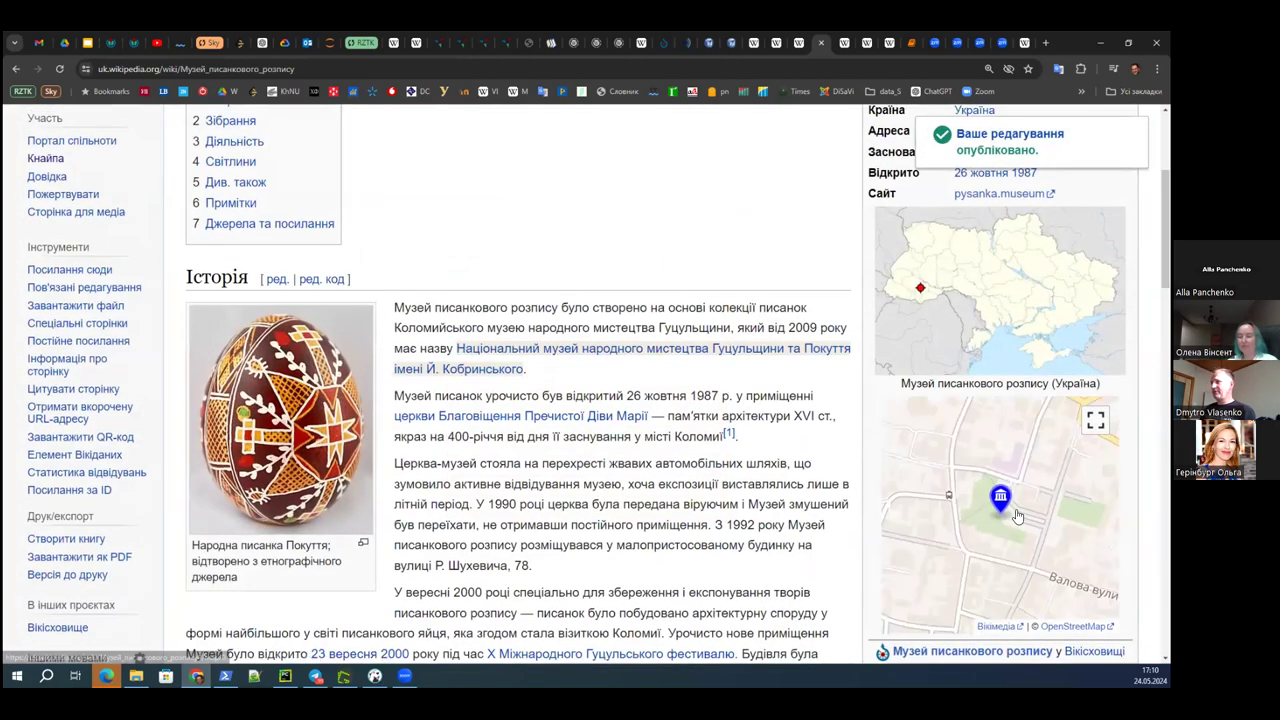
- Open the museum article's revision history and bring up the undo page for the newest edit
scroll(716, 425, up, 1)
scroll(716, 425, up, 5)
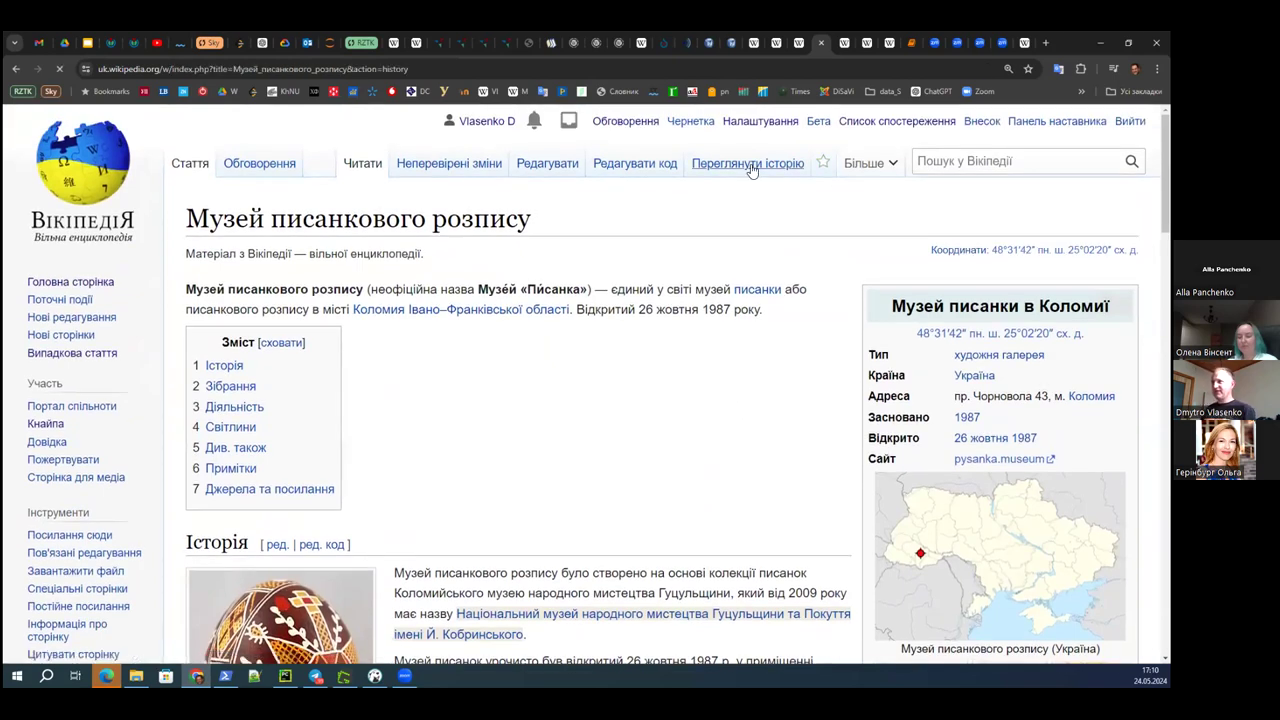
scroll(525, 510, down, 2)
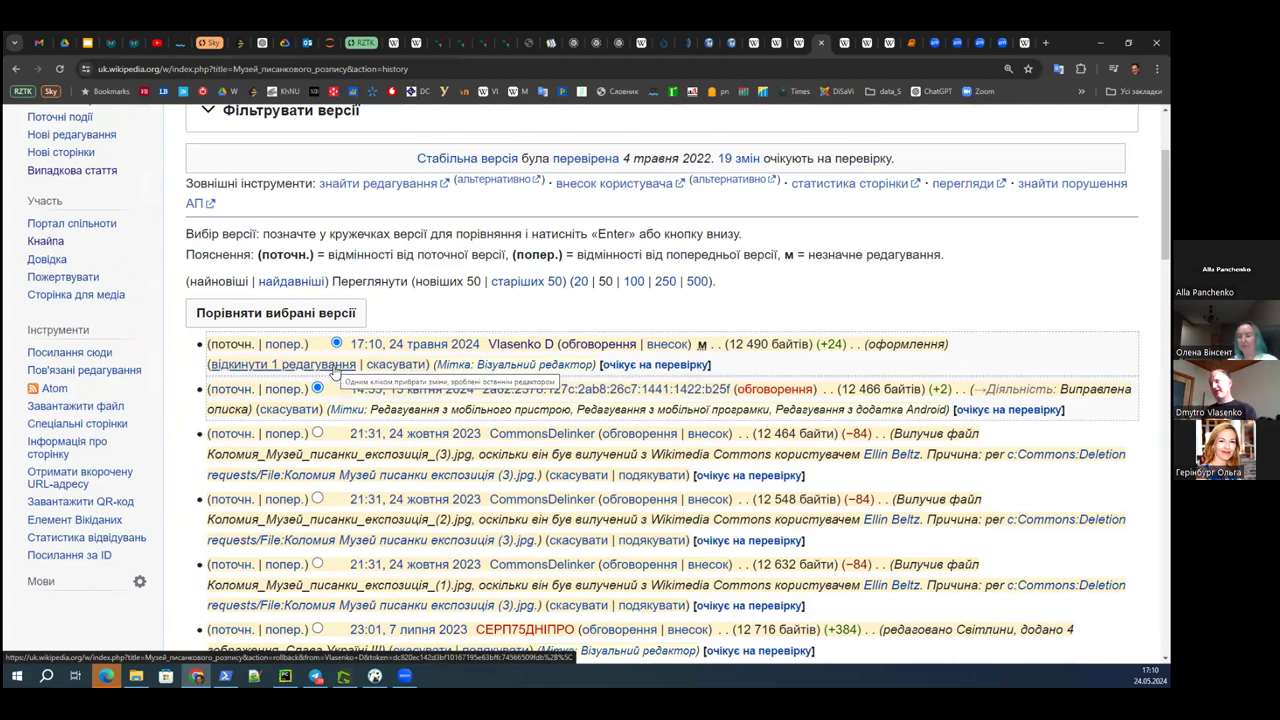
click(398, 367)
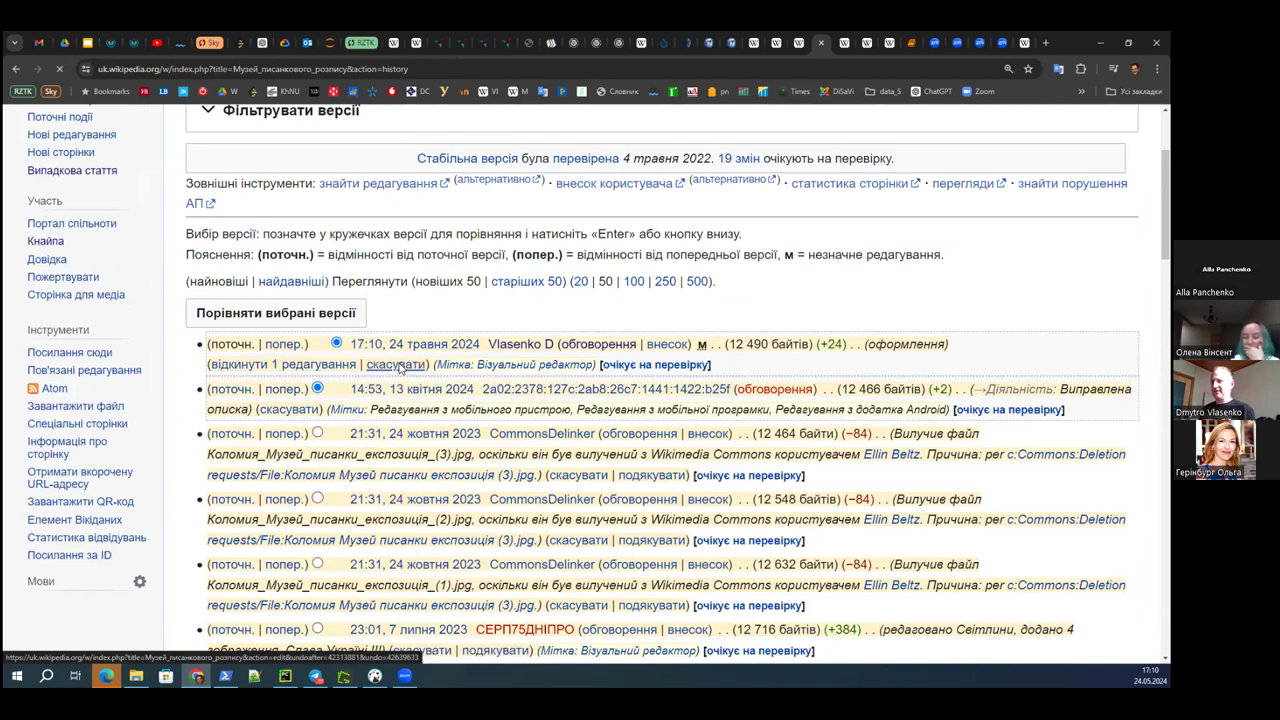
- Review the undo page's infobox comparison and prefilled change summary, and return to the article without saving
scroll(615, 368, down, 5)
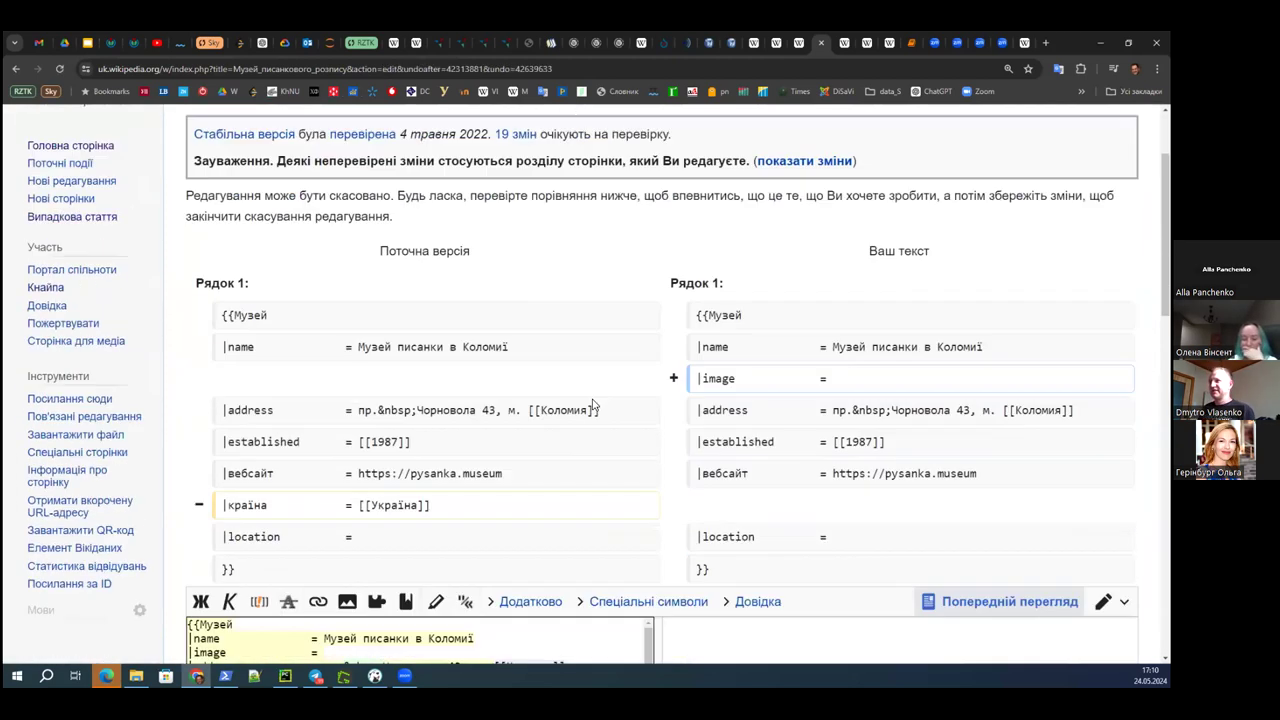
scroll(567, 495, down, 3)
scroll(567, 495, down, 10)
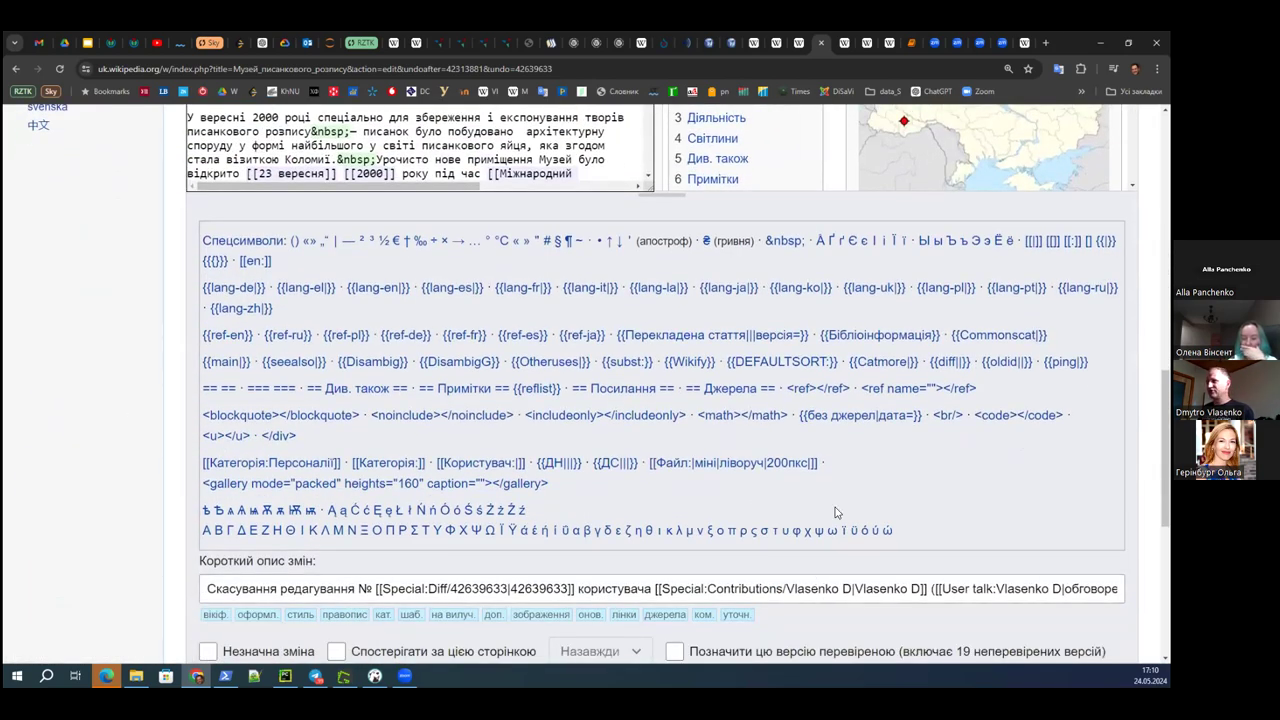
key(F5)
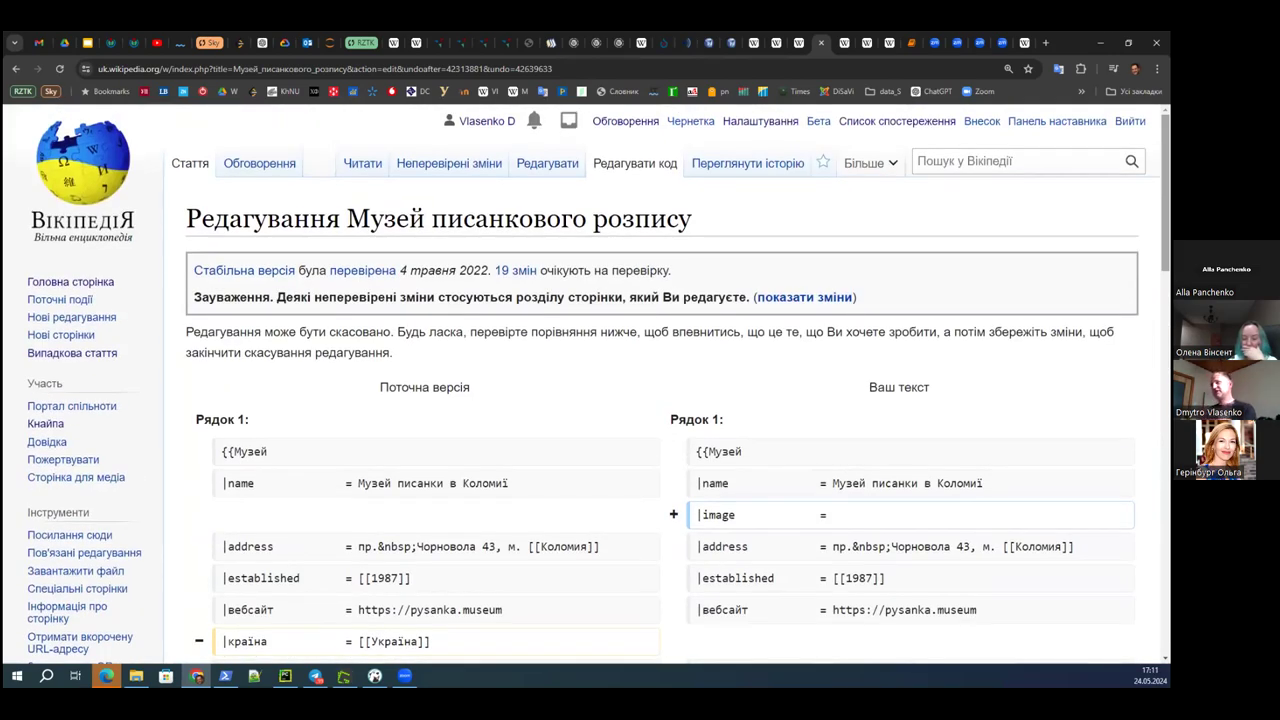
scroll(722, 393, down, 1)
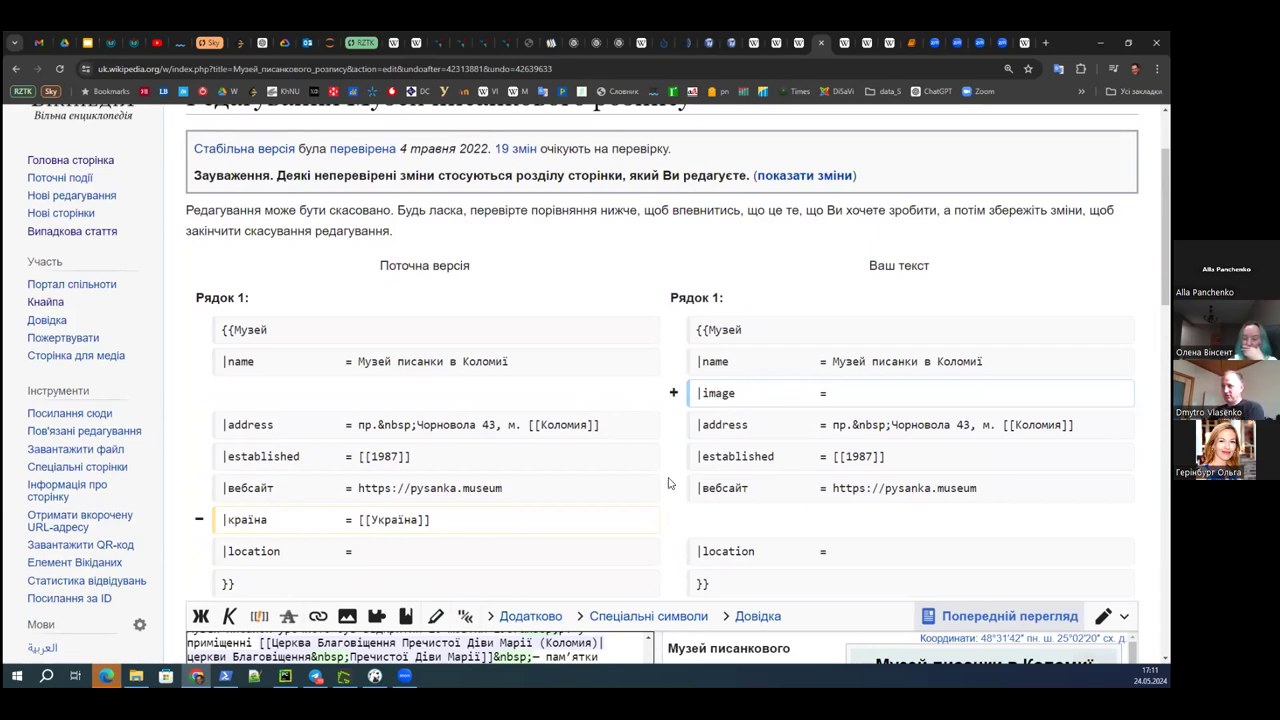
scroll(669, 483, up, 2)
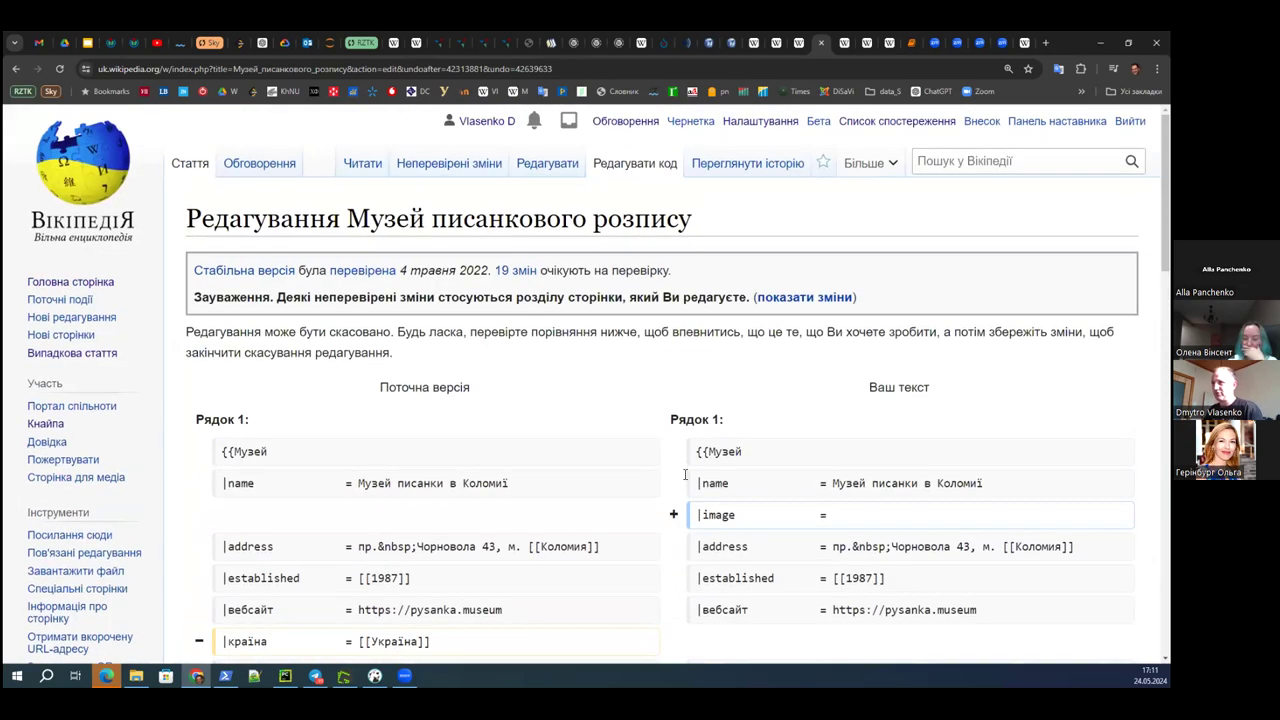
click(187, 163)
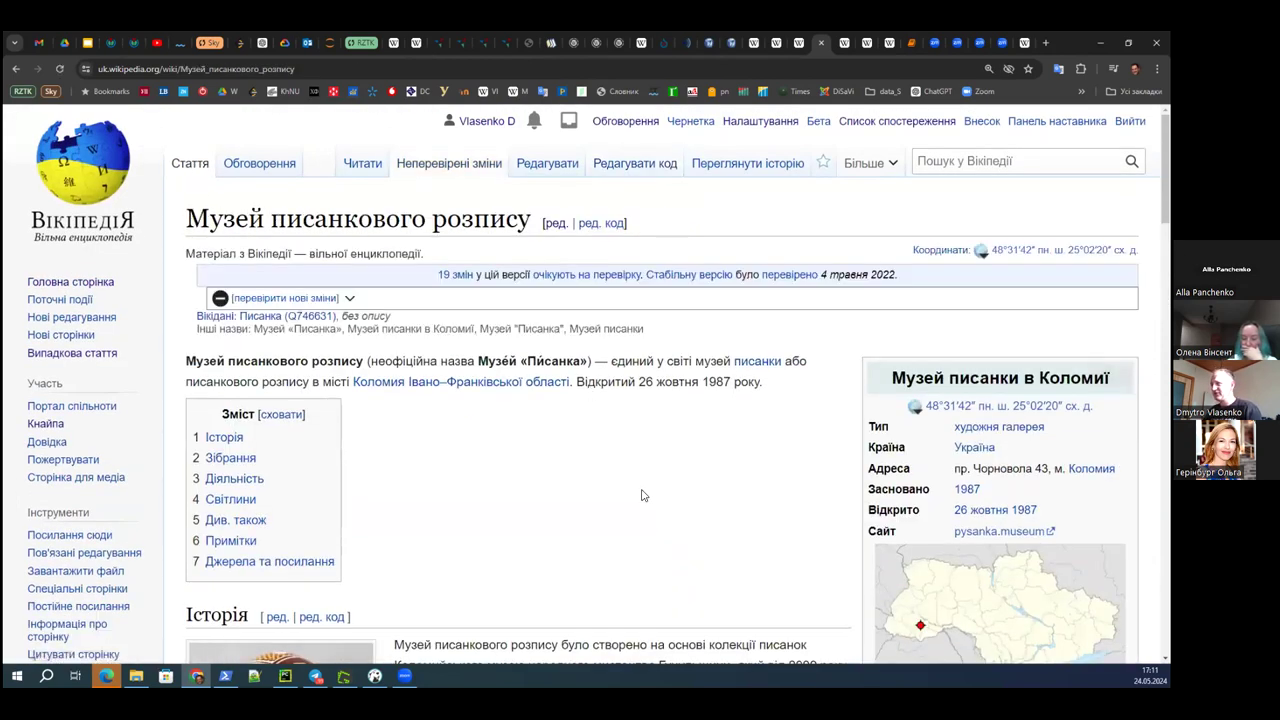
- Look over the top of the "Музей писанкового розпису" article and reopen its revision history
scroll(644, 495, down, 1)
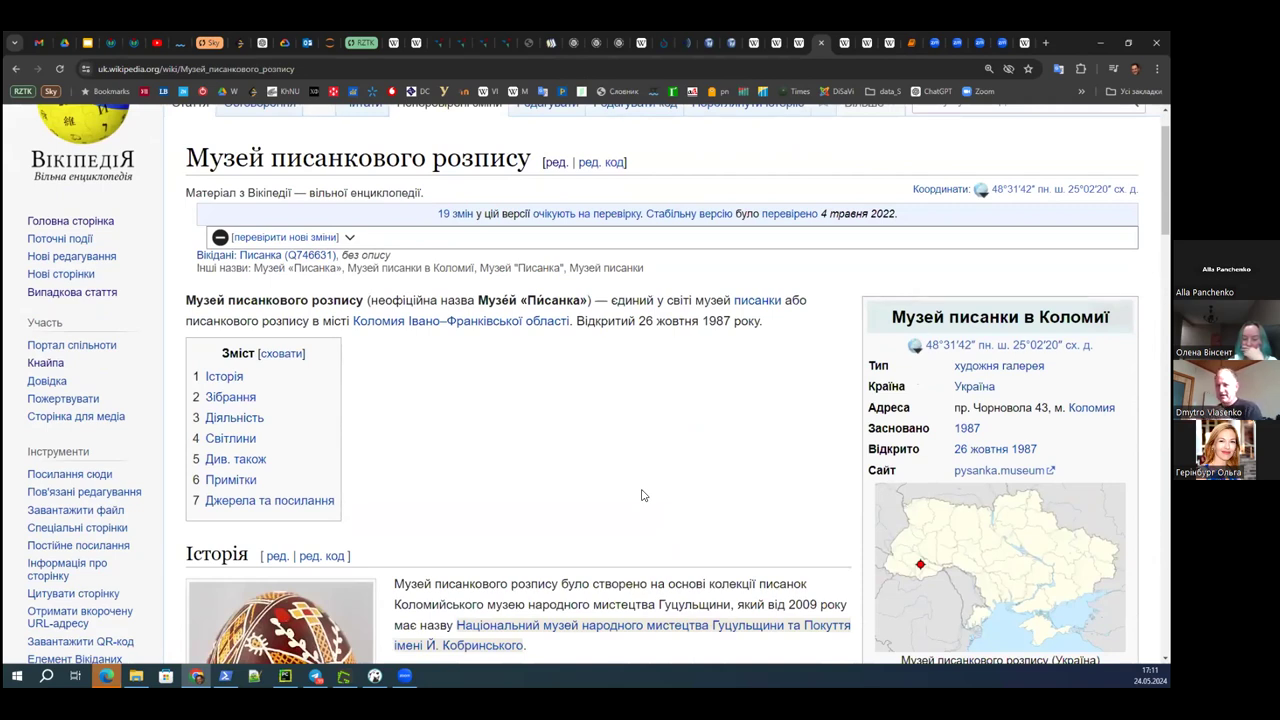
scroll(663, 491, up, 1)
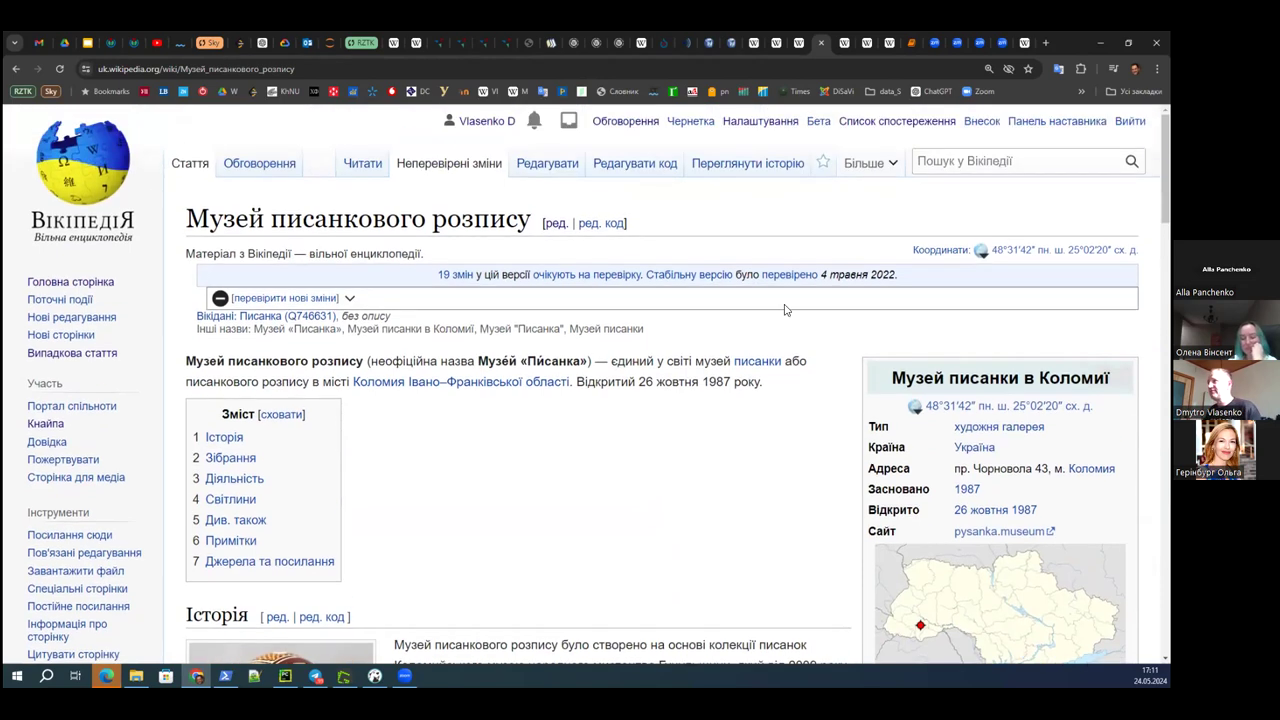
click(763, 177)
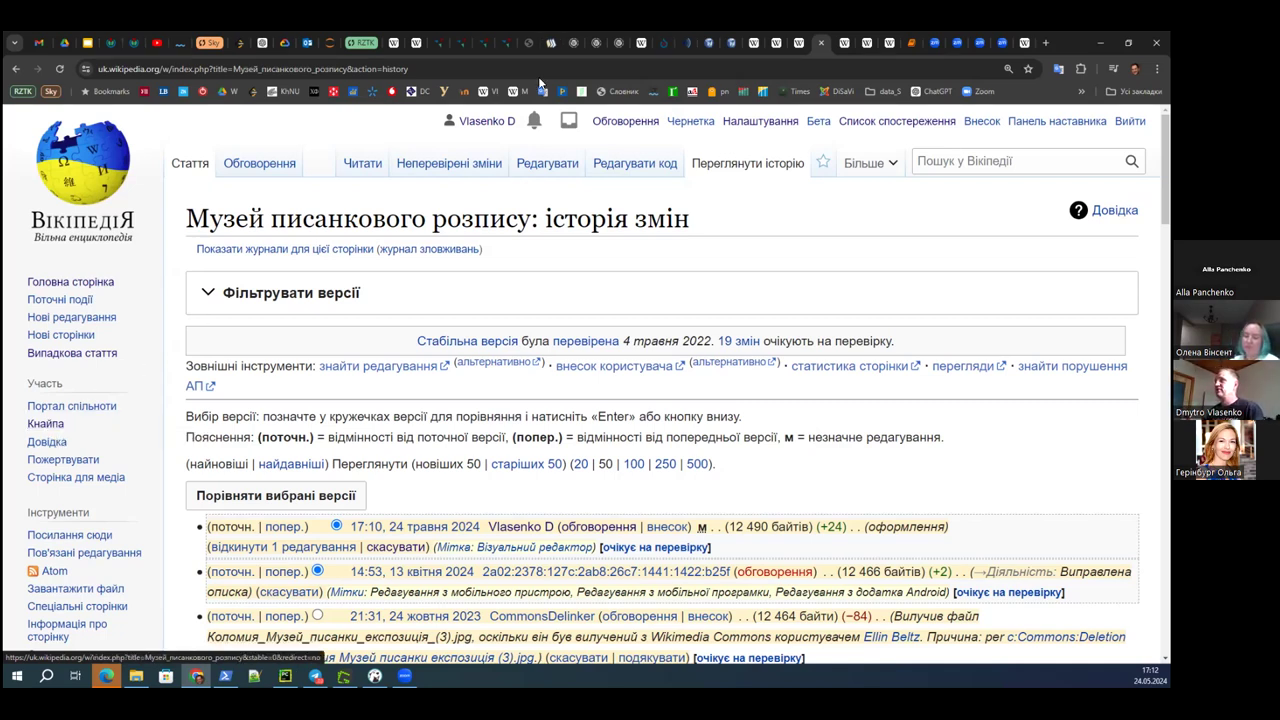
- Switch to the "Державний музей іграшки" article and examine its infobox, history and exposition sections, and the missing image link
click(882, 45)
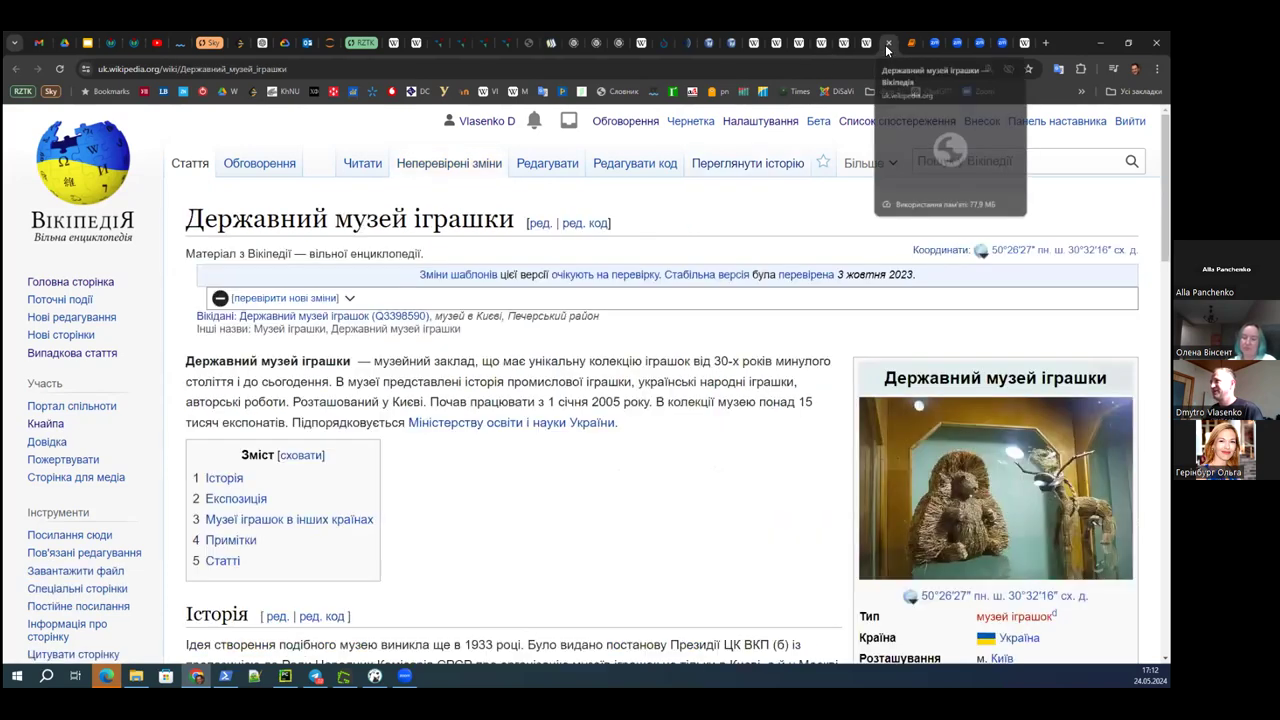
scroll(740, 395, down, 2)
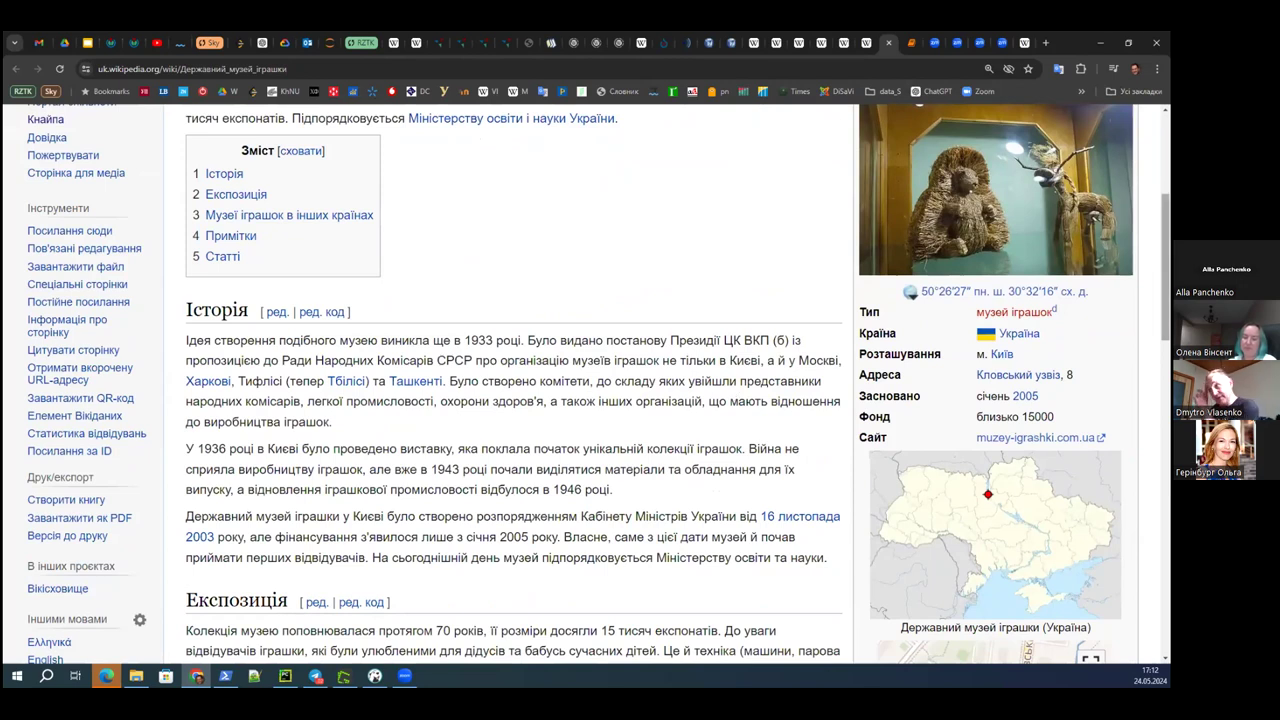
scroll(660, 384, up, 3)
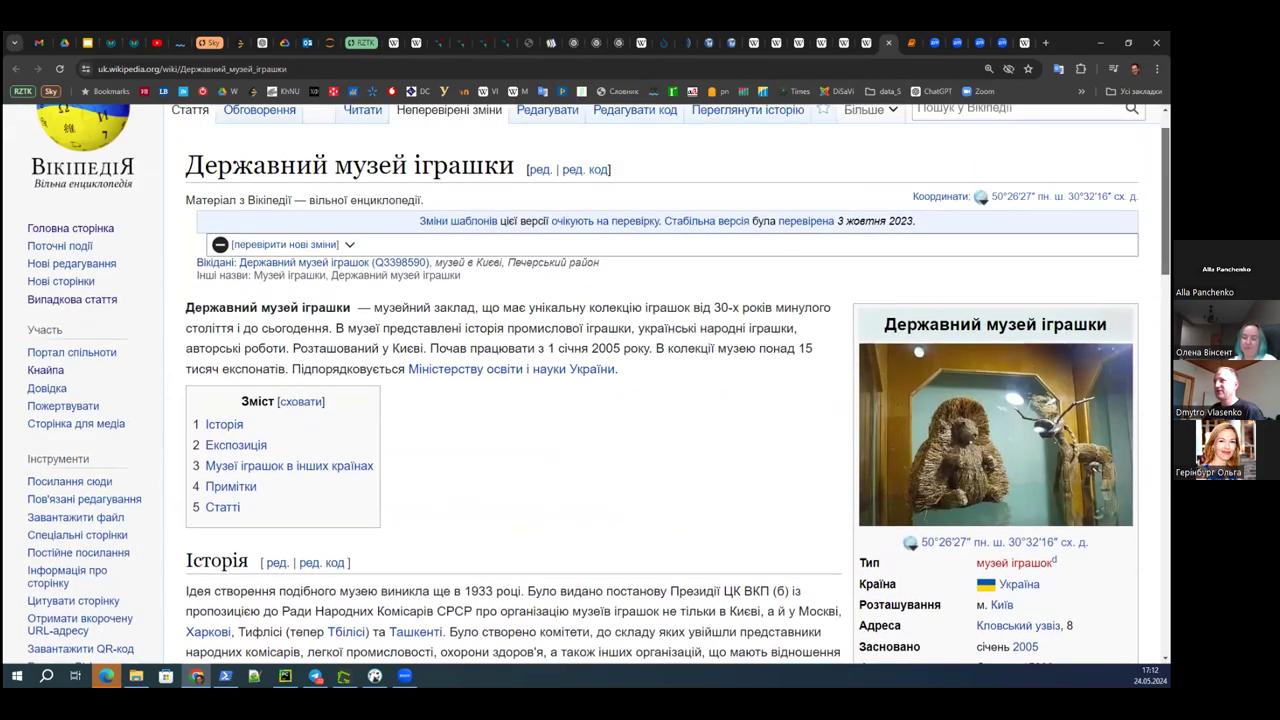
scroll(587, 384, up, 1)
click(1000, 163)
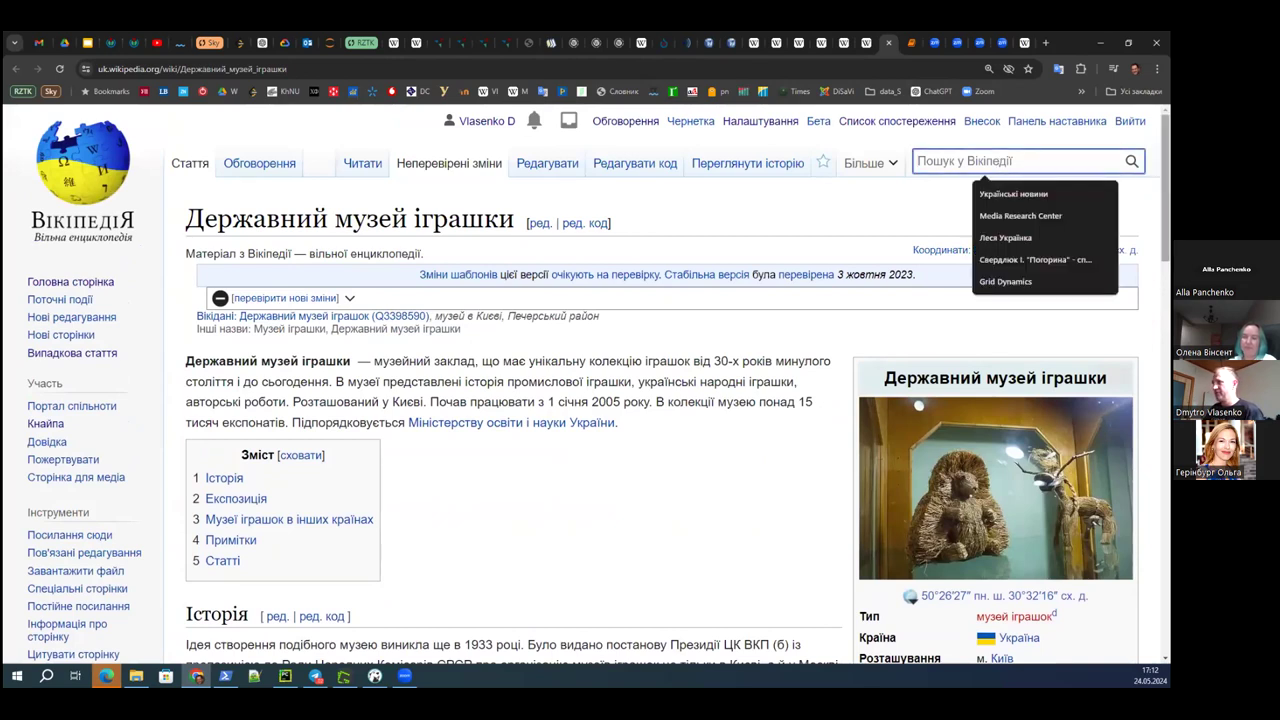
scroll(660, 384, down, 3)
scroll(660, 384, down, 4)
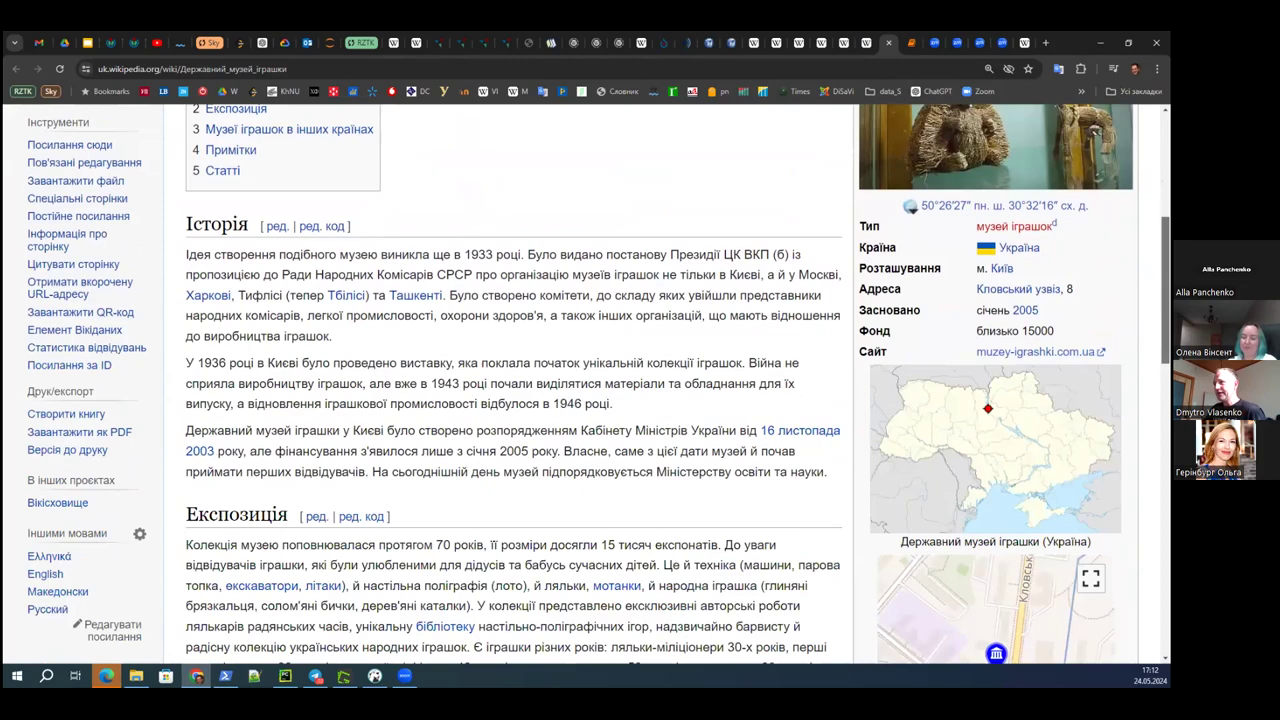
scroll(660, 384, up, 3)
scroll(660, 384, down, 2)
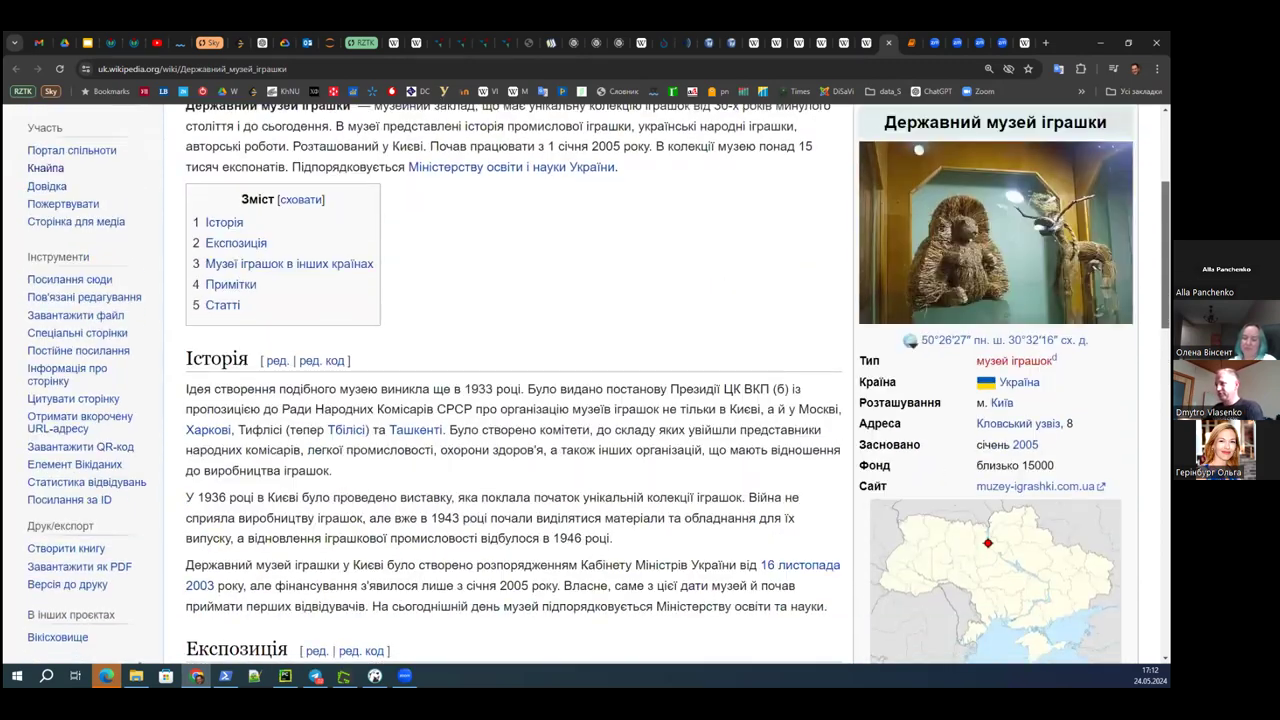
scroll(937, 282, down, 10)
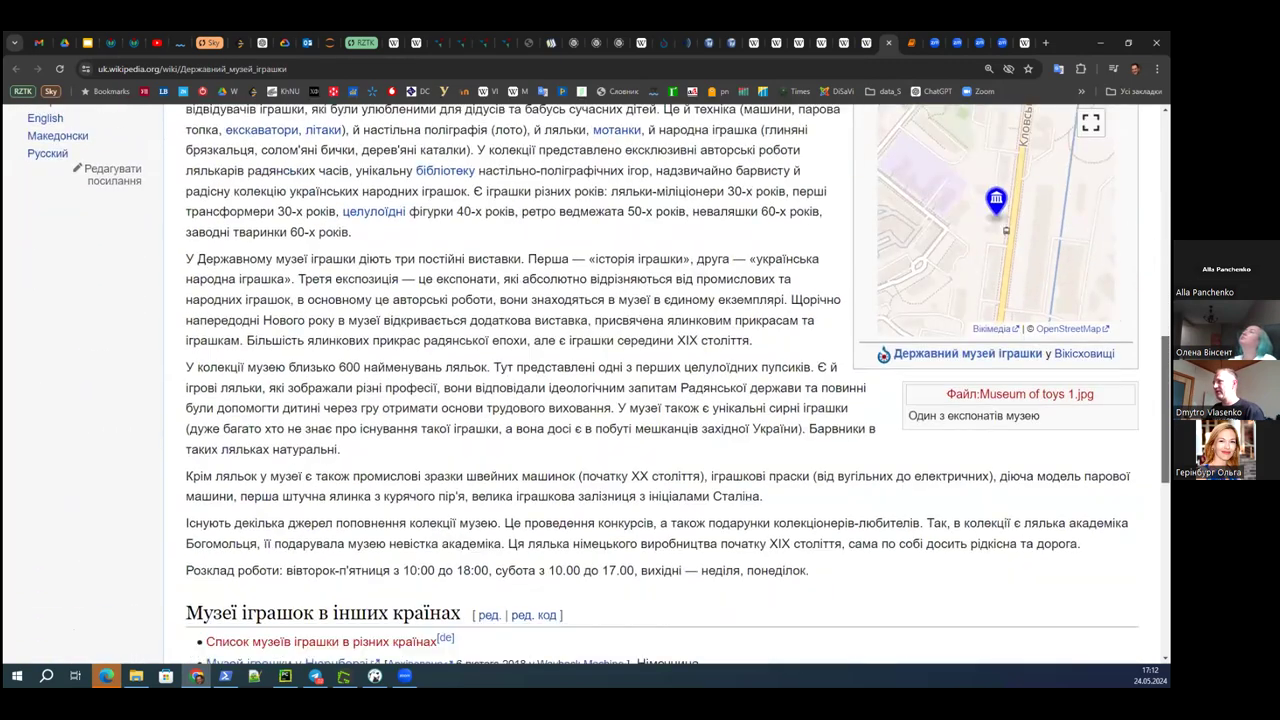
scroll(937, 282, up, 2)
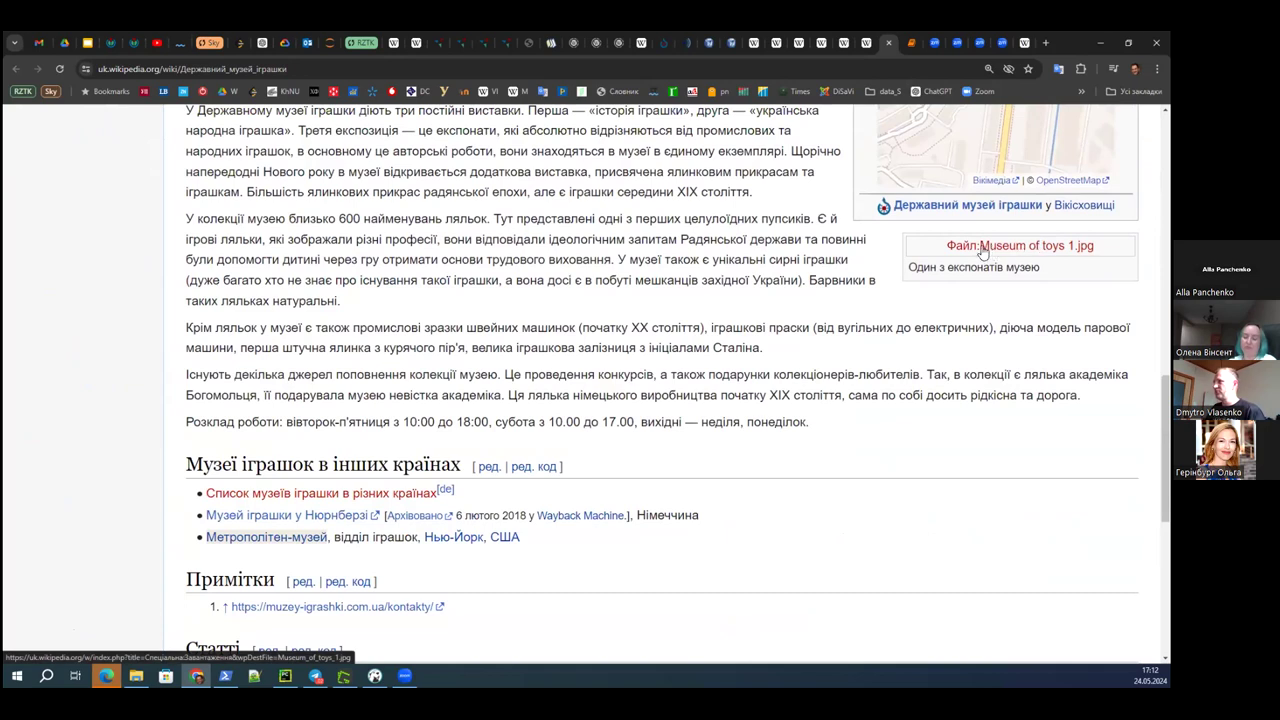
- Open the missing file link "Museum of toys 1.jpg" in a separate tab and read its deletion reason and the upload requirements
middle_click(1010, 252)
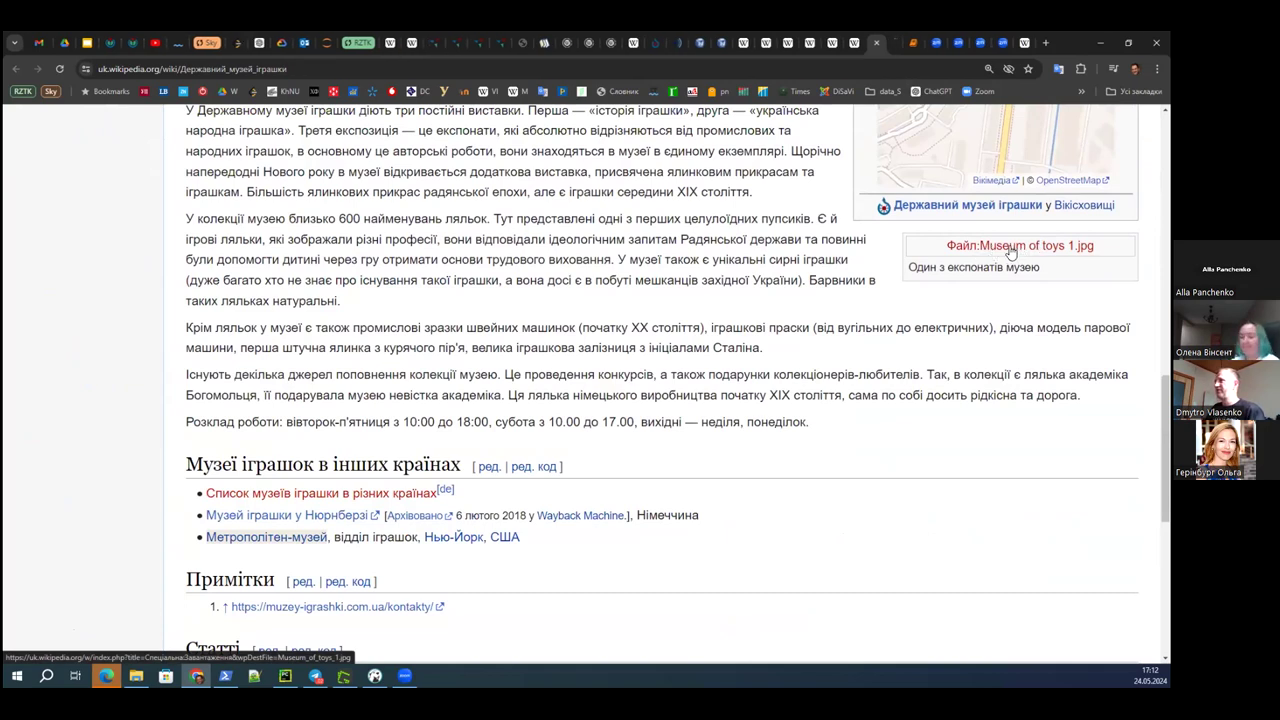
click(888, 46)
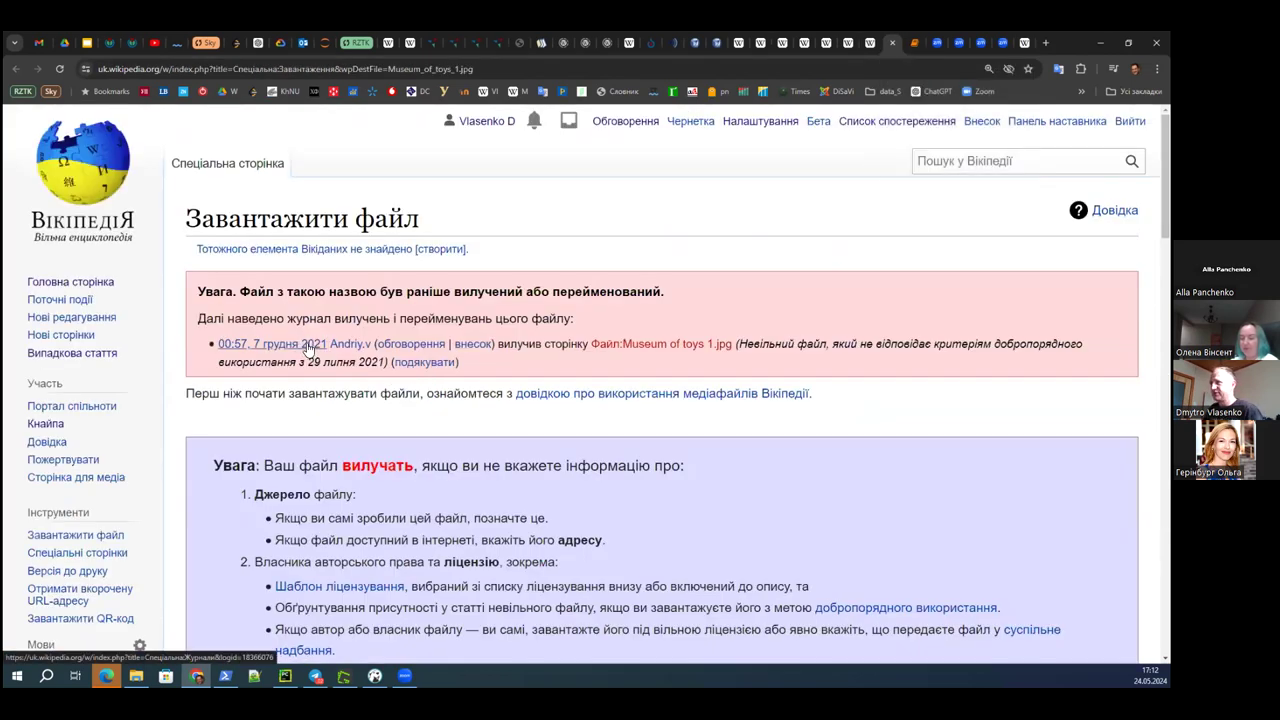
drag(738, 344, 388, 362)
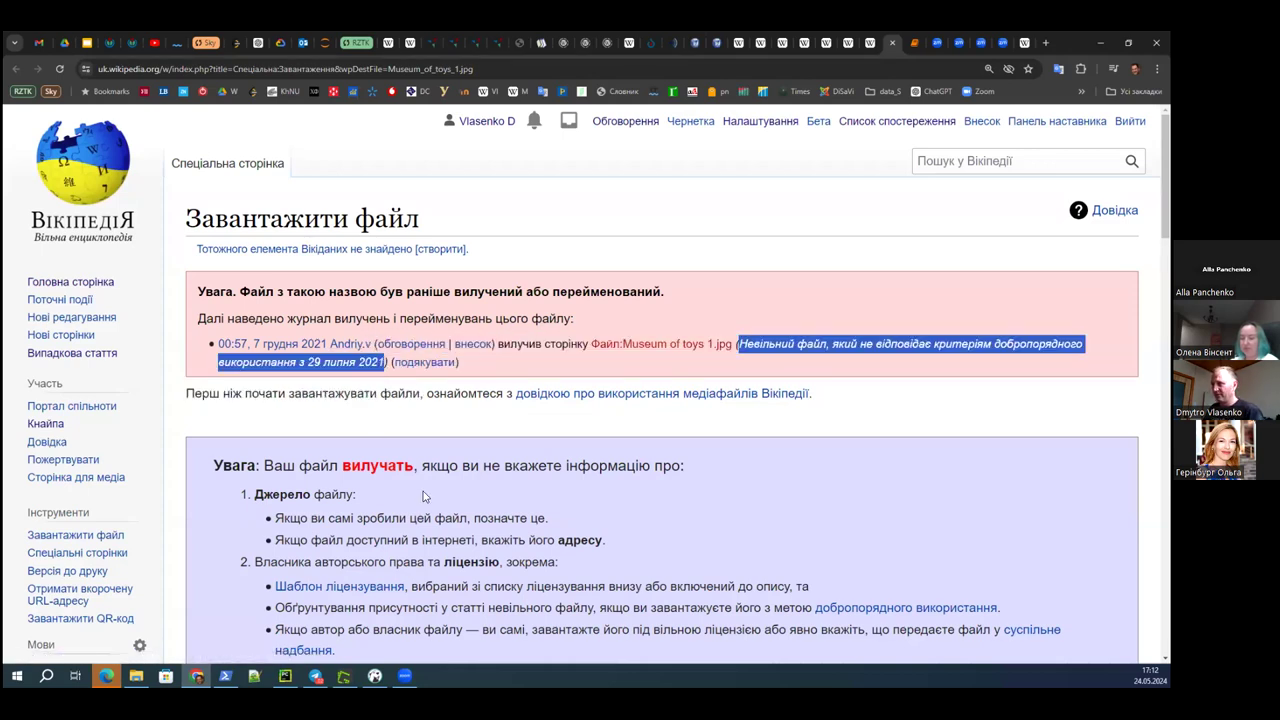
scroll(423, 496, down, 5)
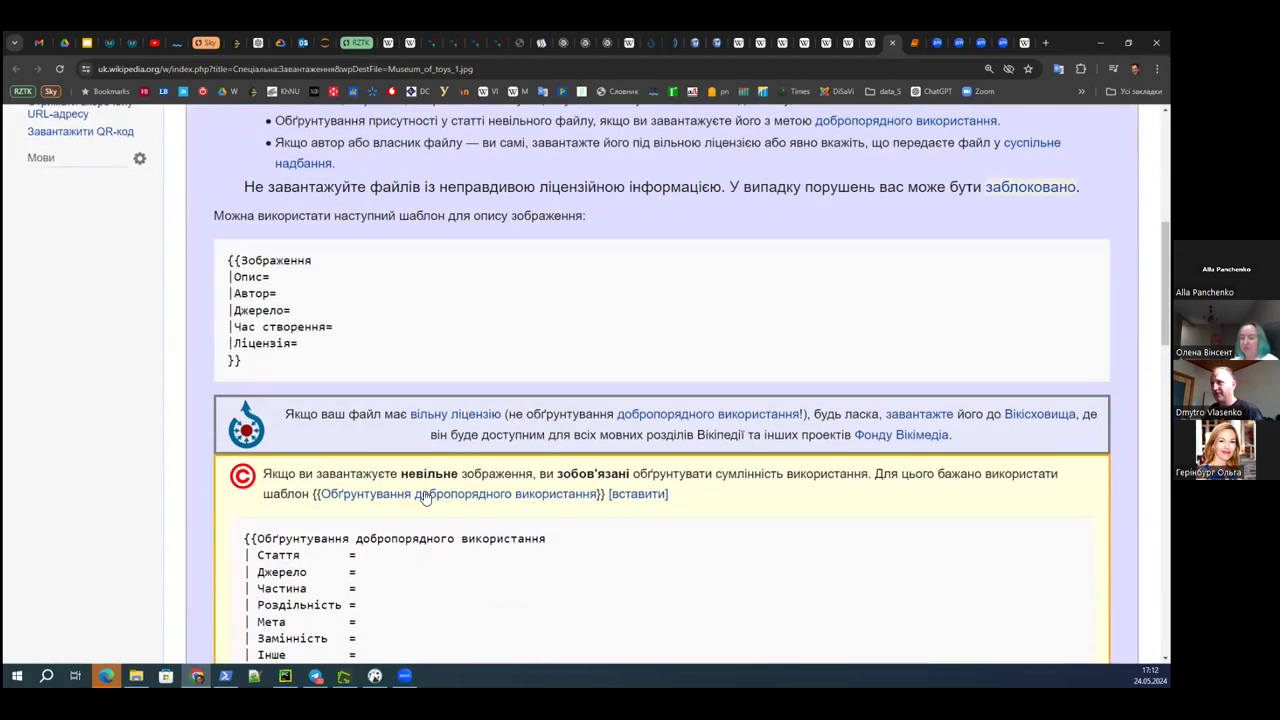
scroll(600, 380, up, 5)
- Return to the toy museum article and open the file page of its infobox photo
click(858, 42)
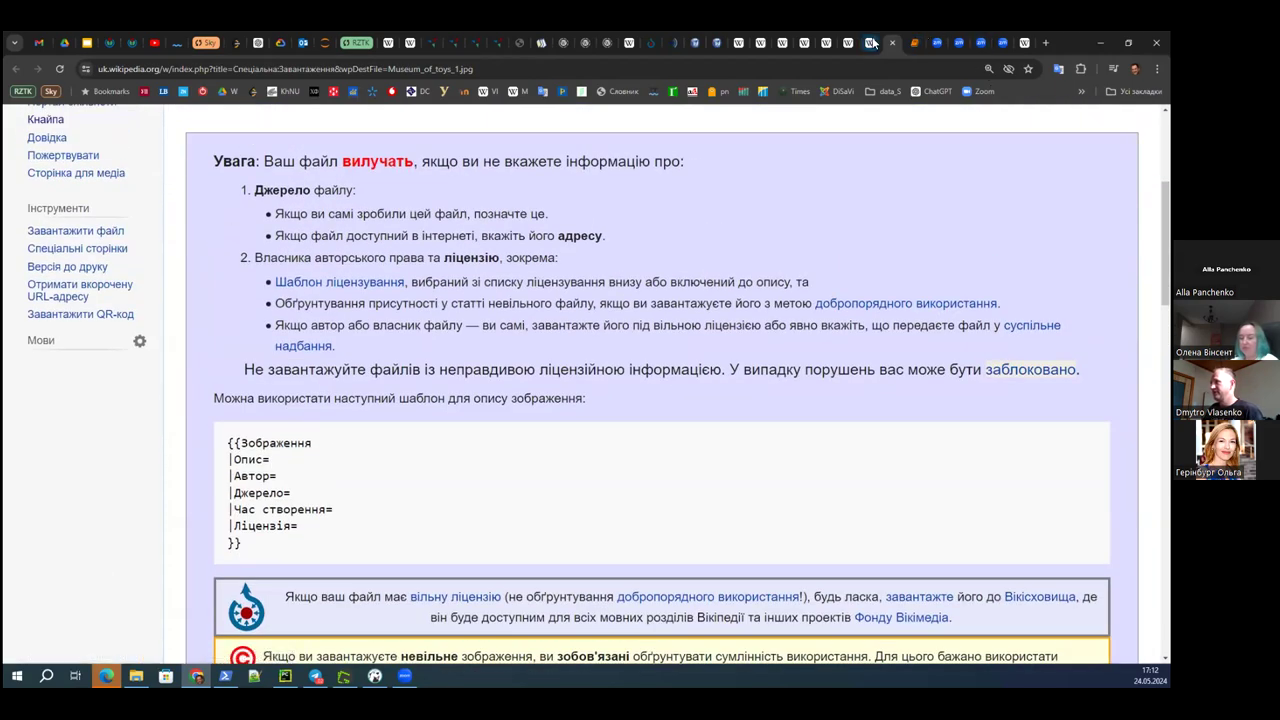
scroll(950, 262, up, 8)
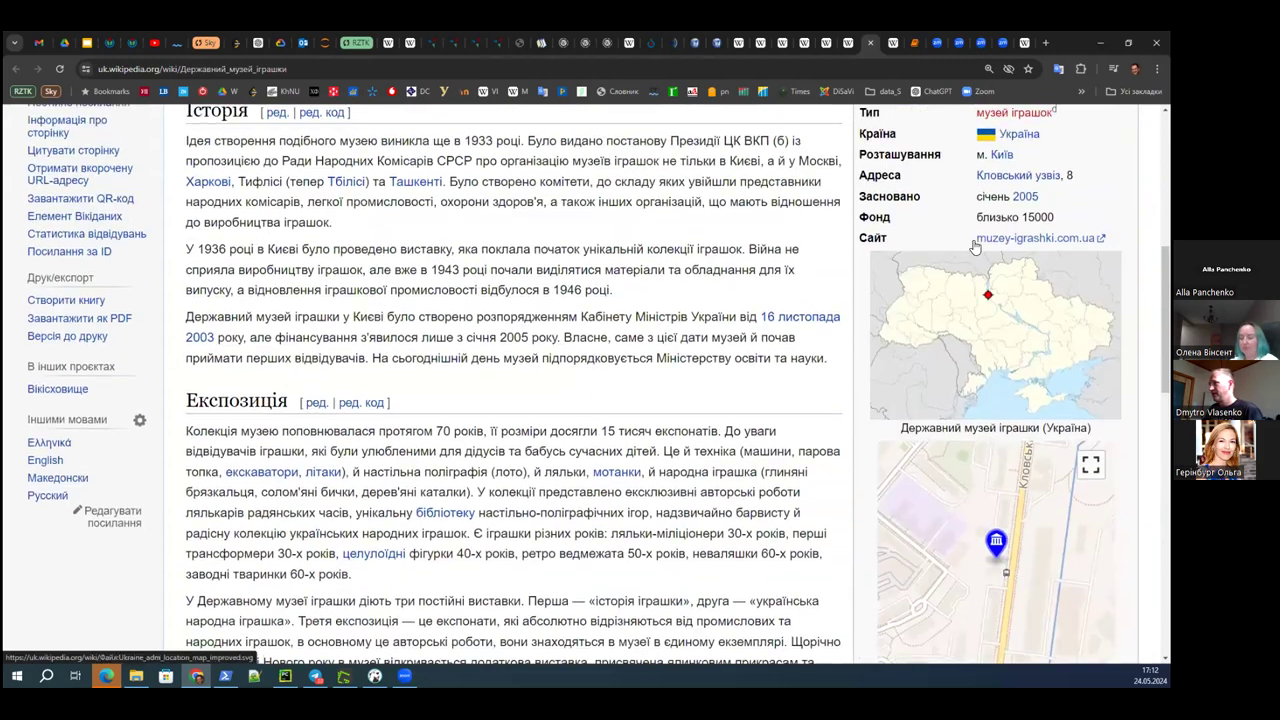
scroll(975, 245, up, 2)
click(1070, 220)
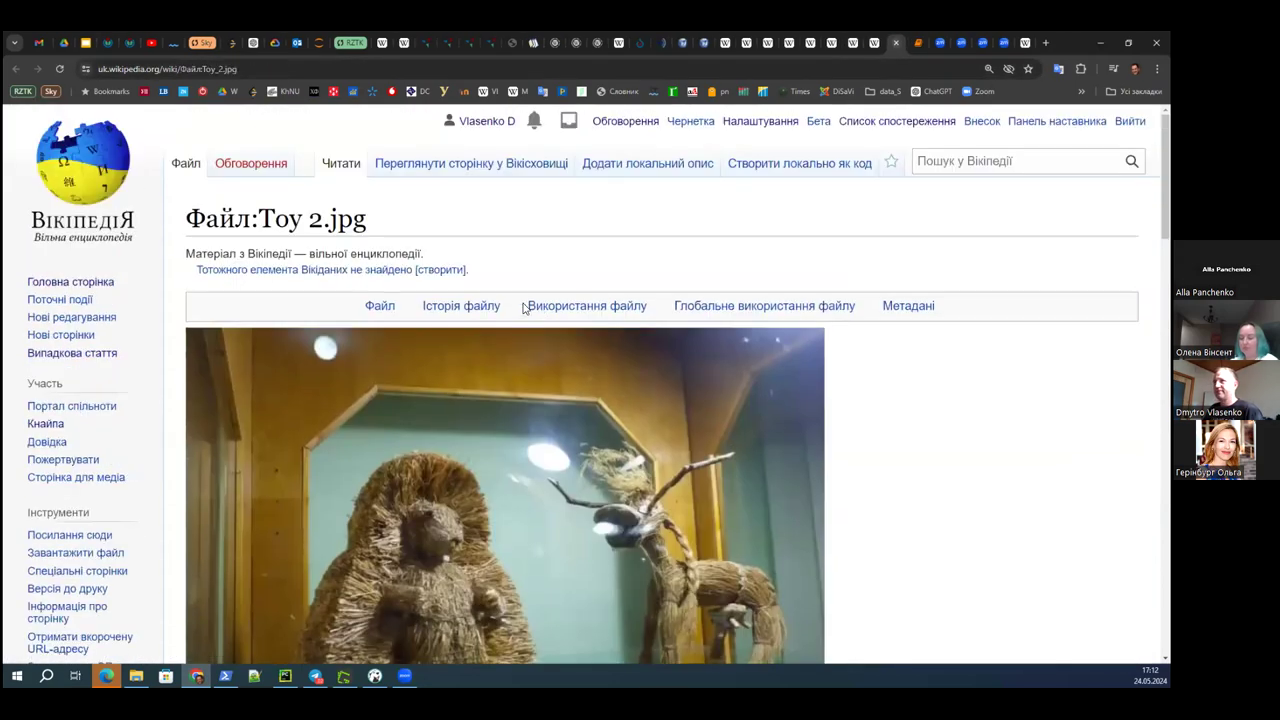
- Check the description of "Toy 2.jpg" and open its source link in a separate tab
scroll(360, 497, down, 4)
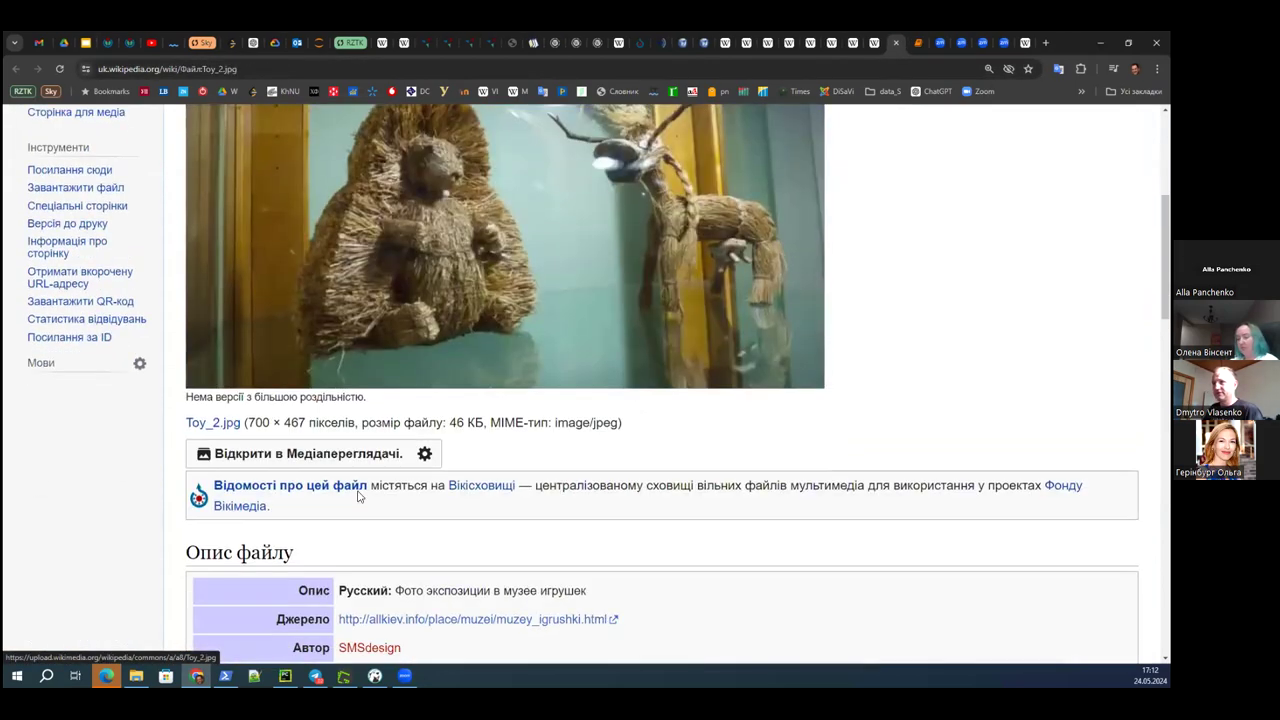
scroll(345, 552, down, 1)
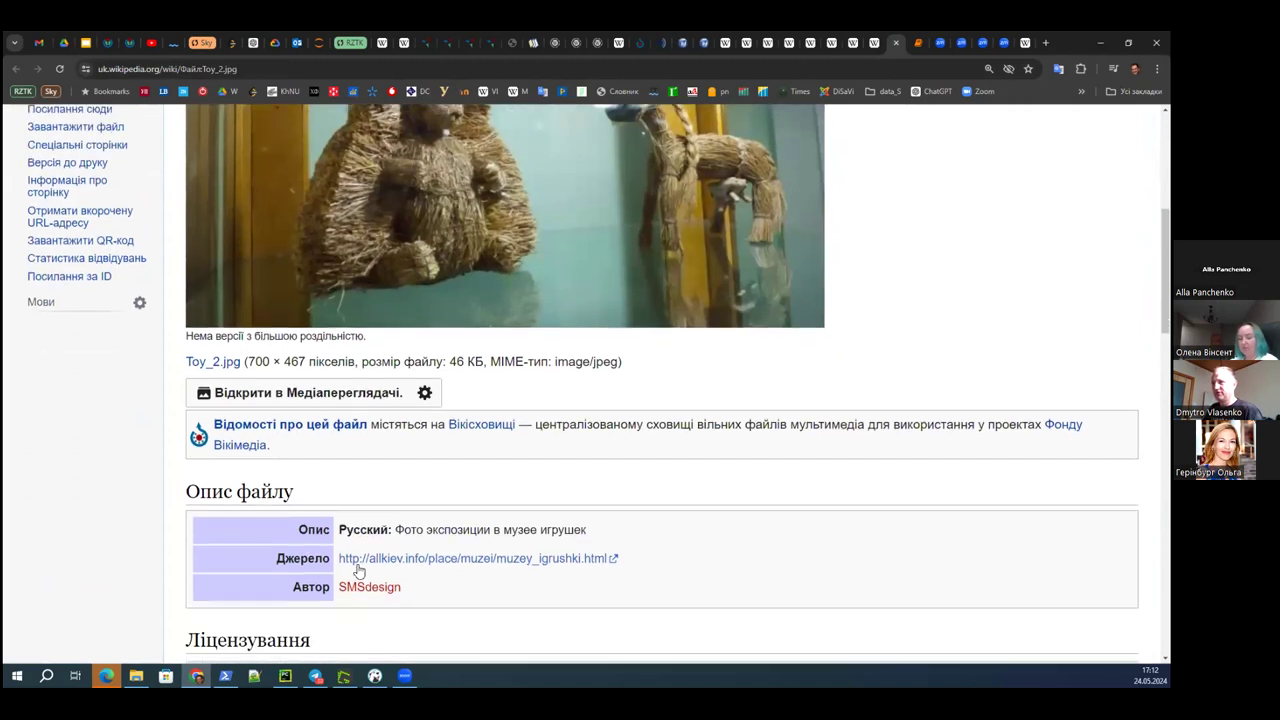
middle_click(518, 558)
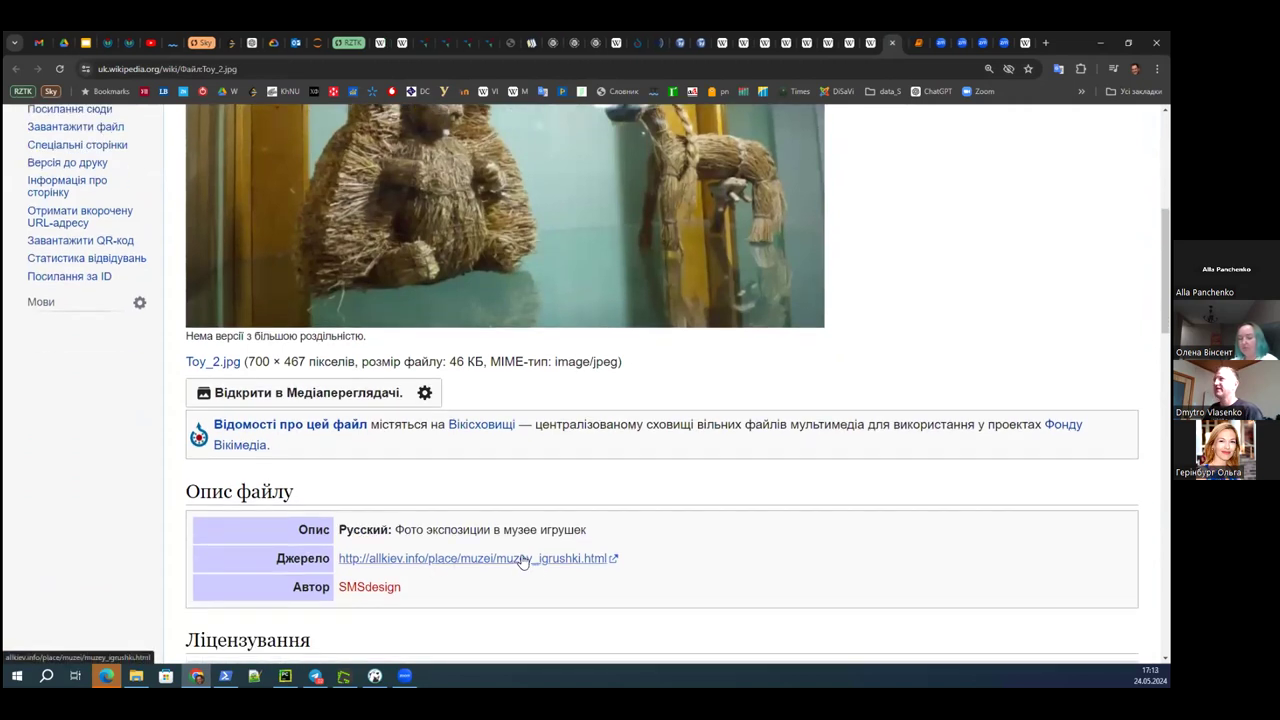
- Check the source site of "Toy 2.jpg" and return to the file page to review its photo and source entry
click(897, 44)
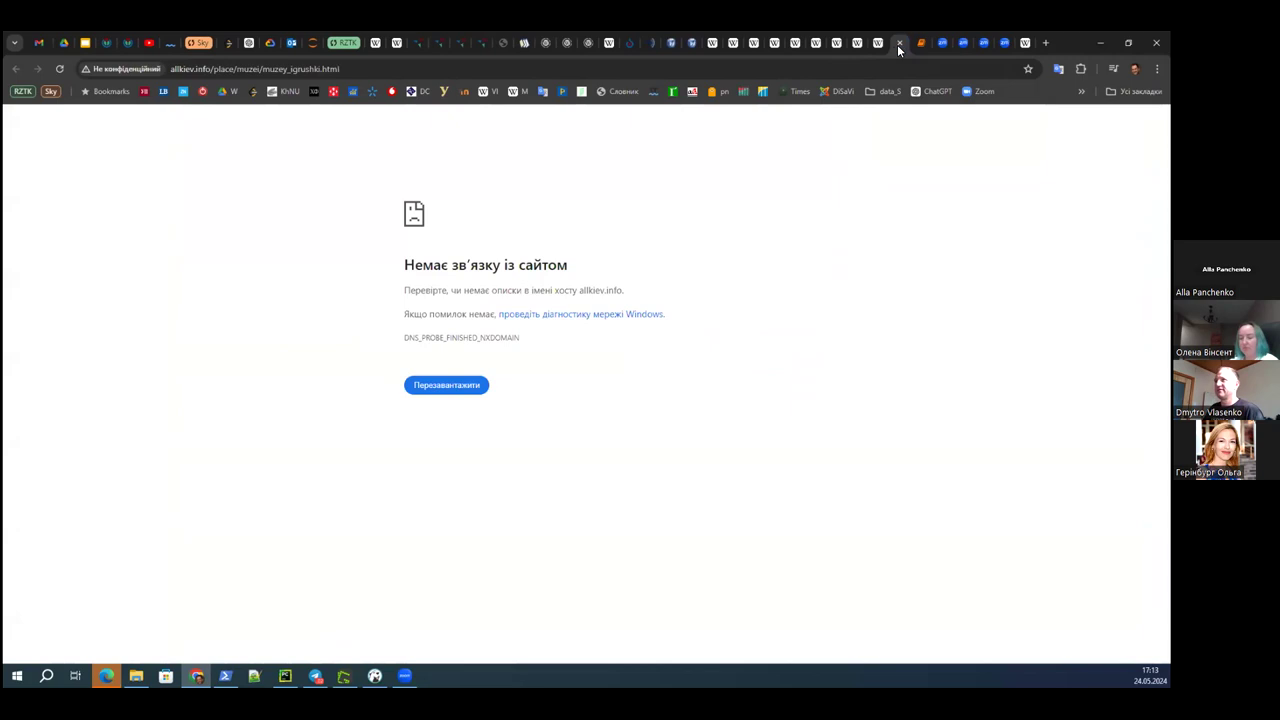
click(897, 44)
scroll(480, 383, up, 1)
scroll(480, 383, up, 1)
scroll(409, 609, down, 2)
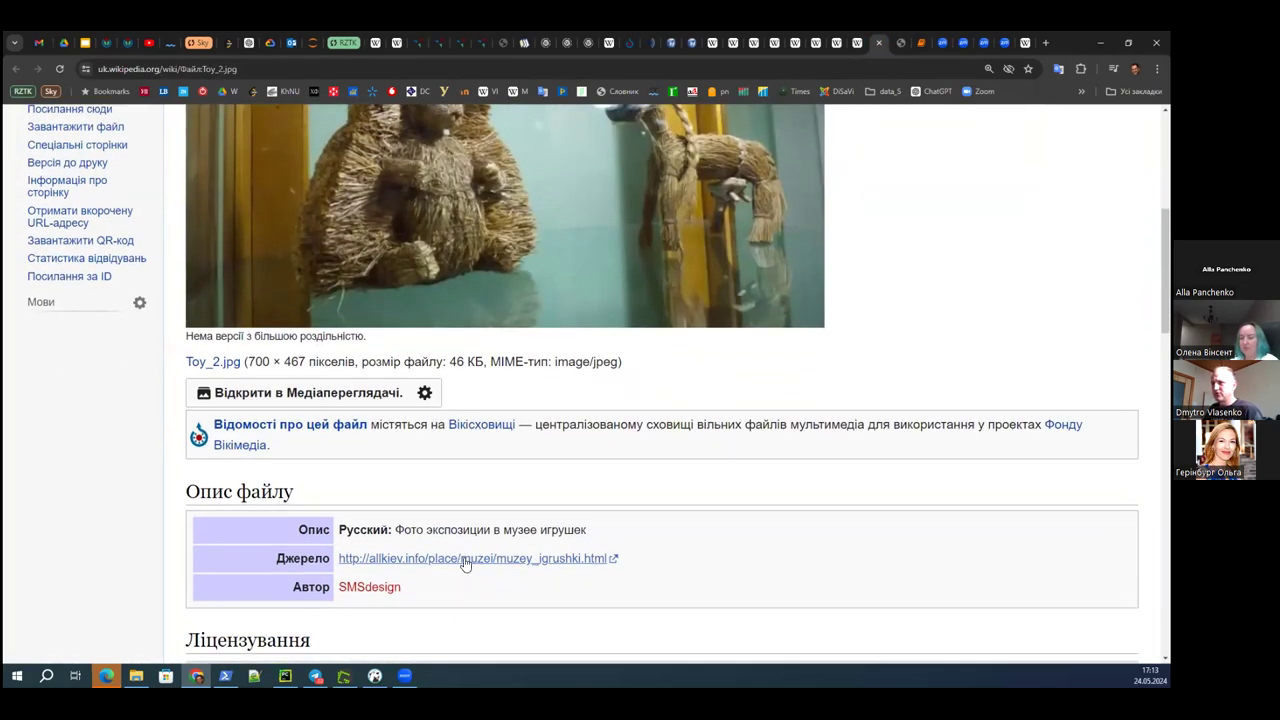
scroll(829, 421, up, 5)
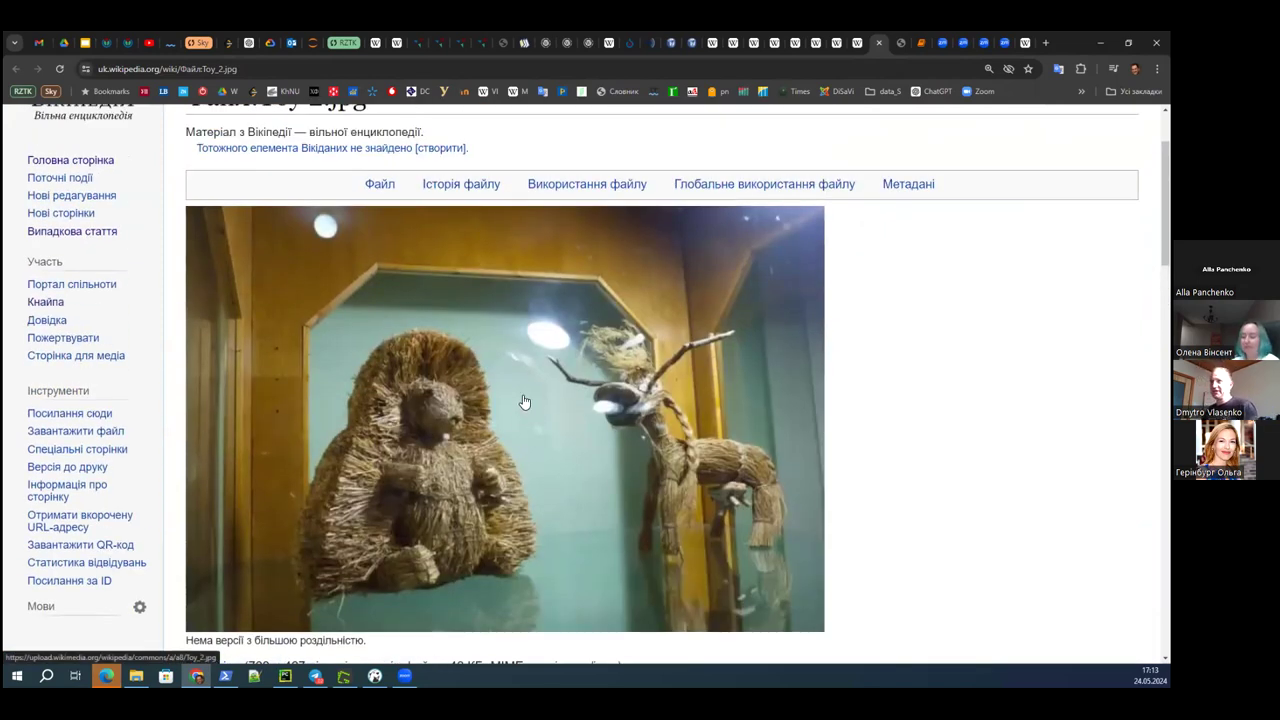
scroll(524, 416, down, 1)
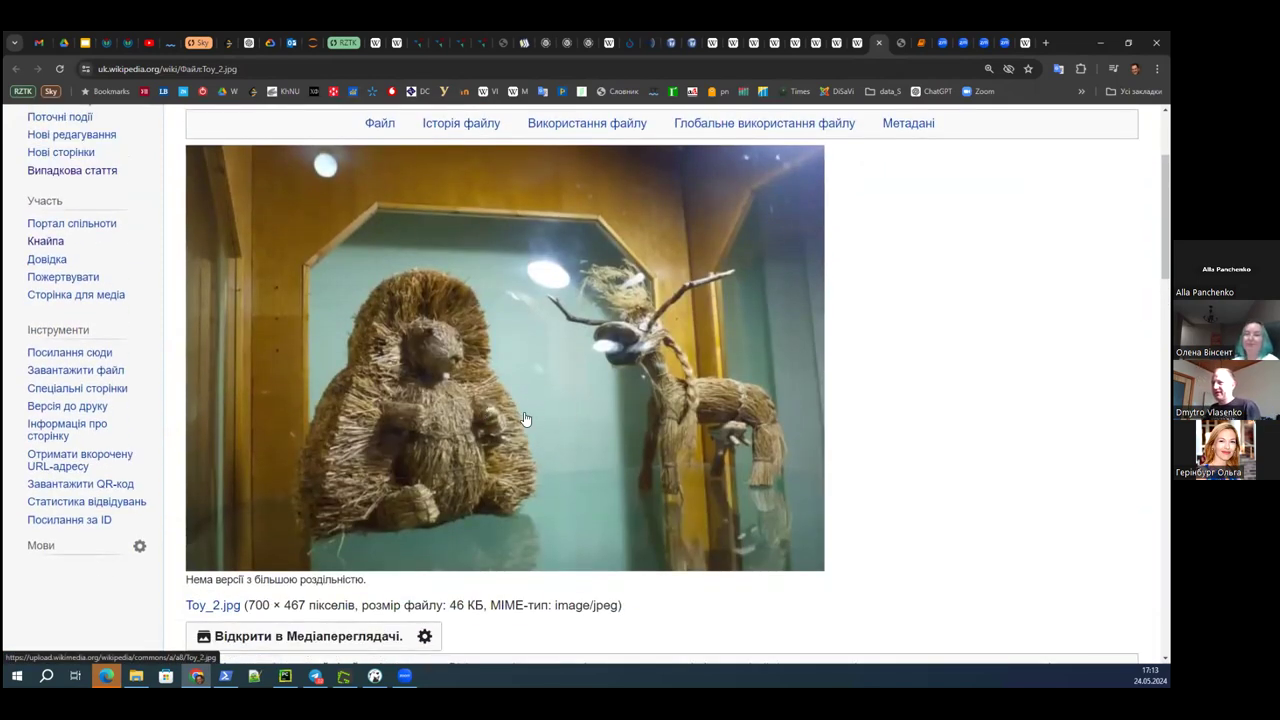
- Return to the toy museum article and highlight the caption under the missing "Museum of toys 1.jpg" image
click(853, 44)
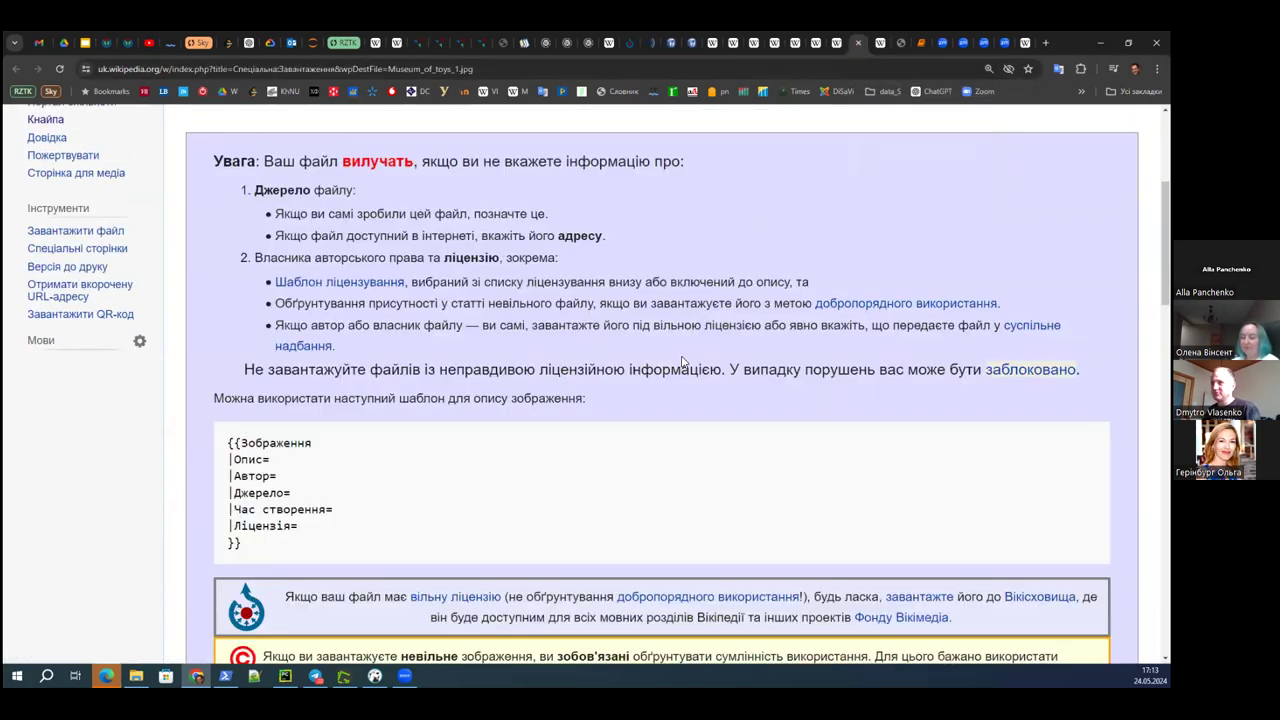
scroll(743, 325, up, 3)
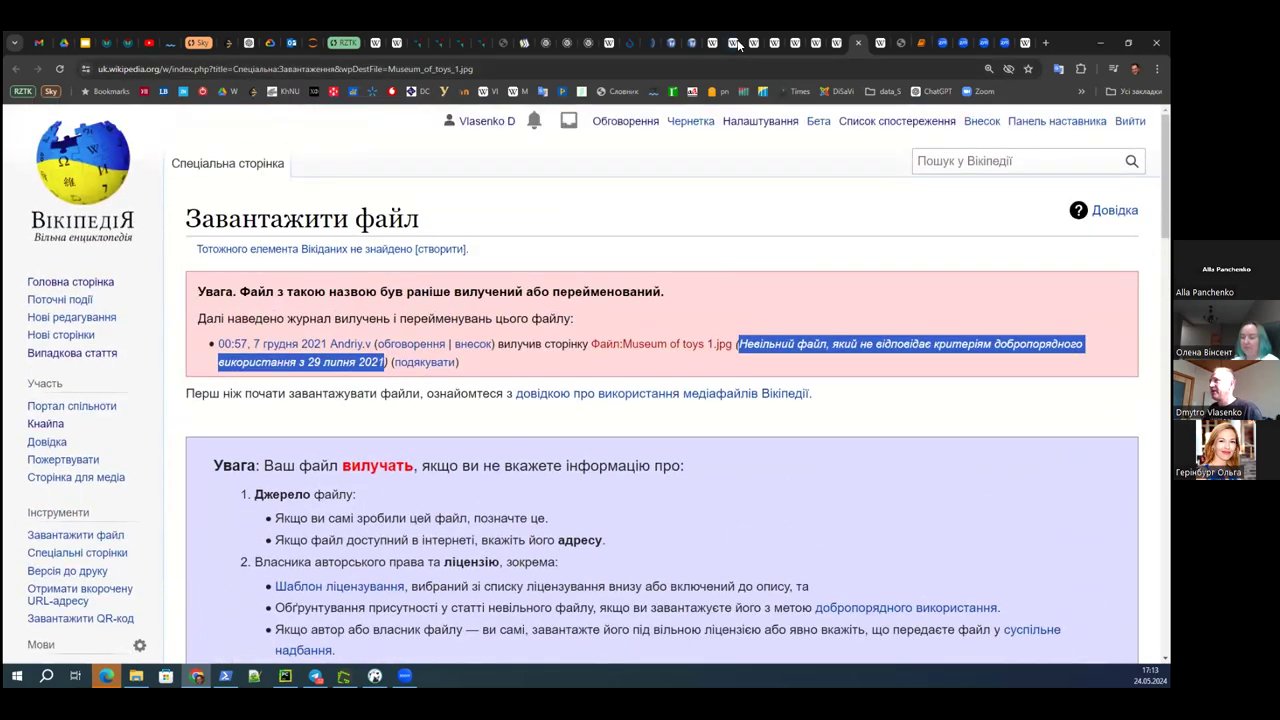
click(837, 44)
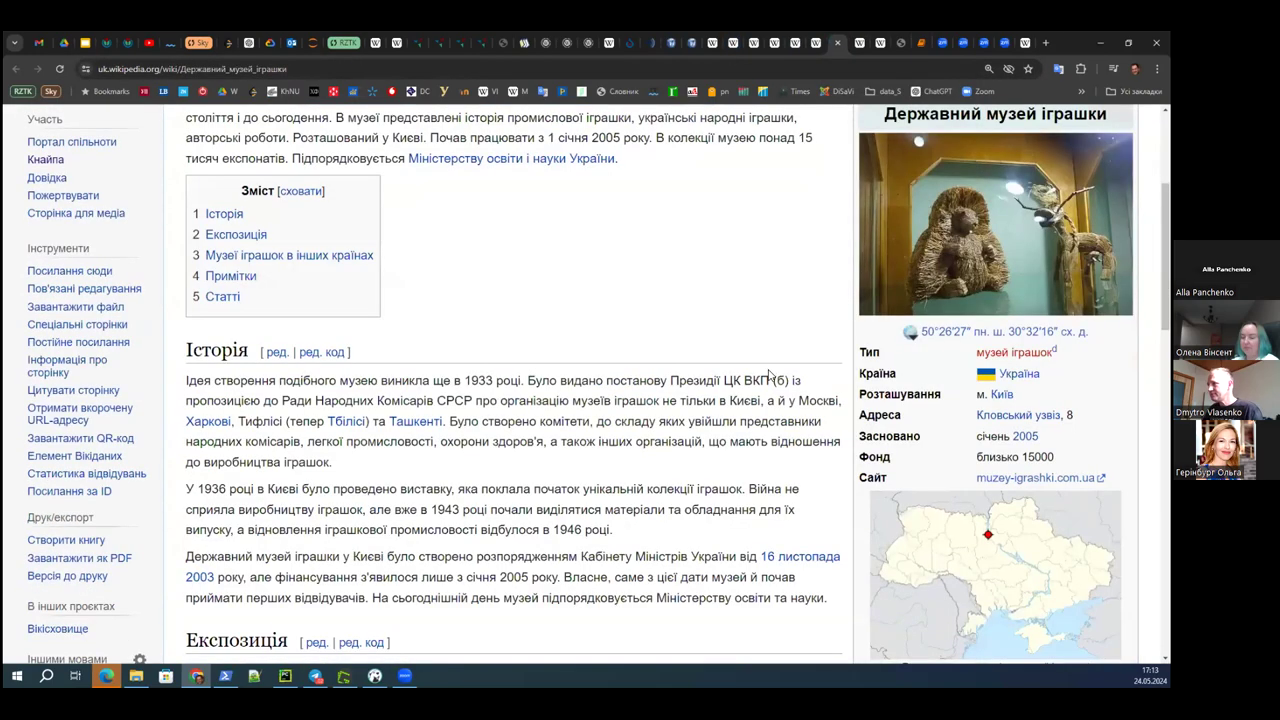
scroll(752, 388, down, 5)
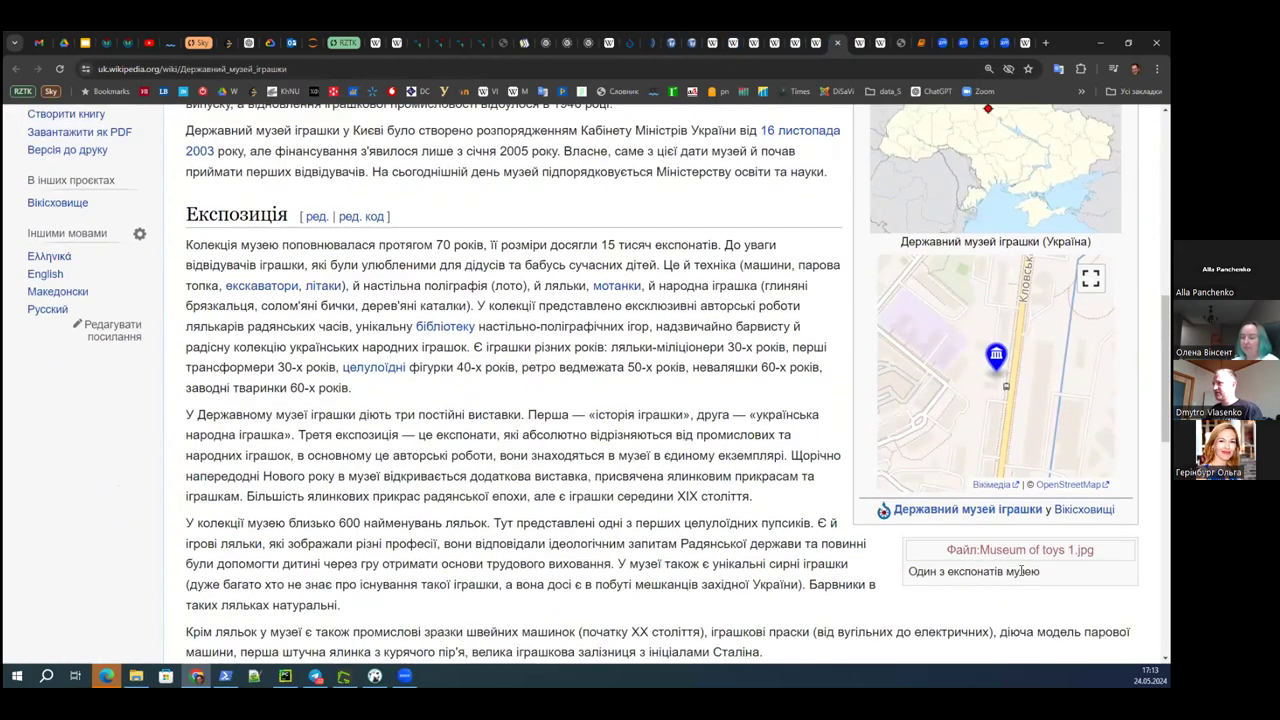
drag(1034, 574, 906, 580)
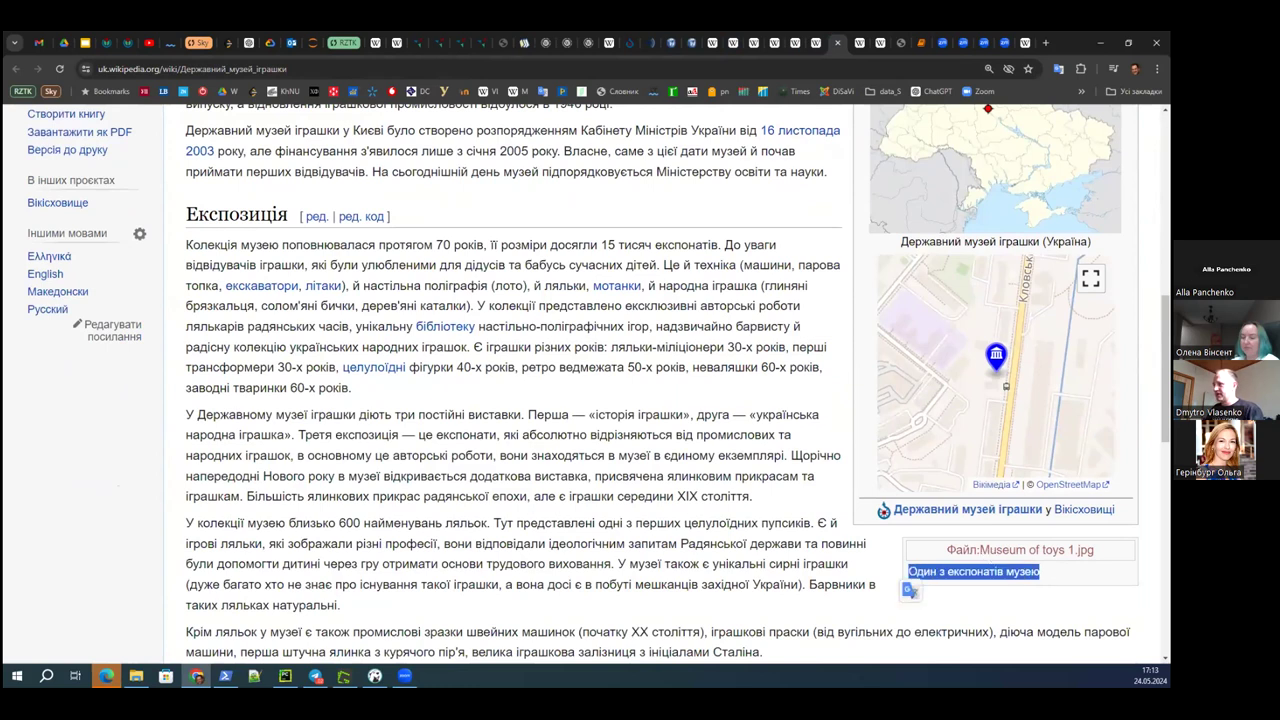
- Open the museum's Wikimedia Commons category in a separate tab and view its files, including the building photo
middle_click(950, 512)
click(899, 46)
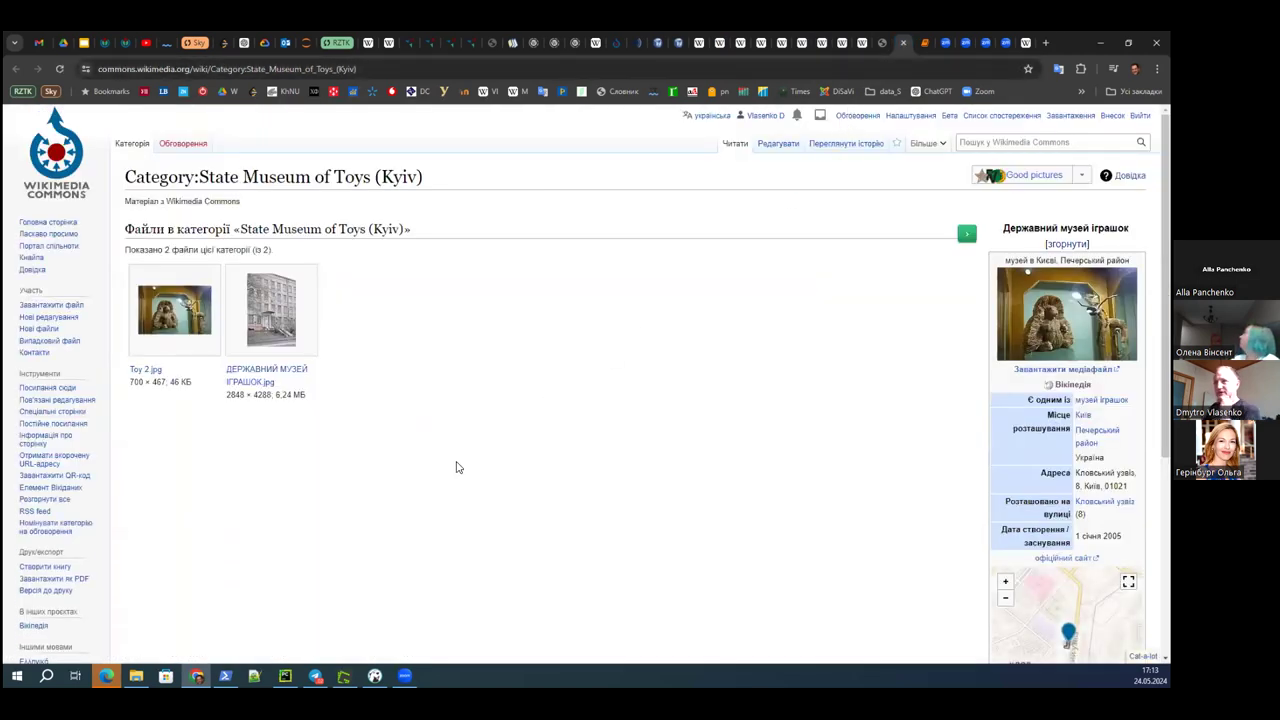
click(270, 320)
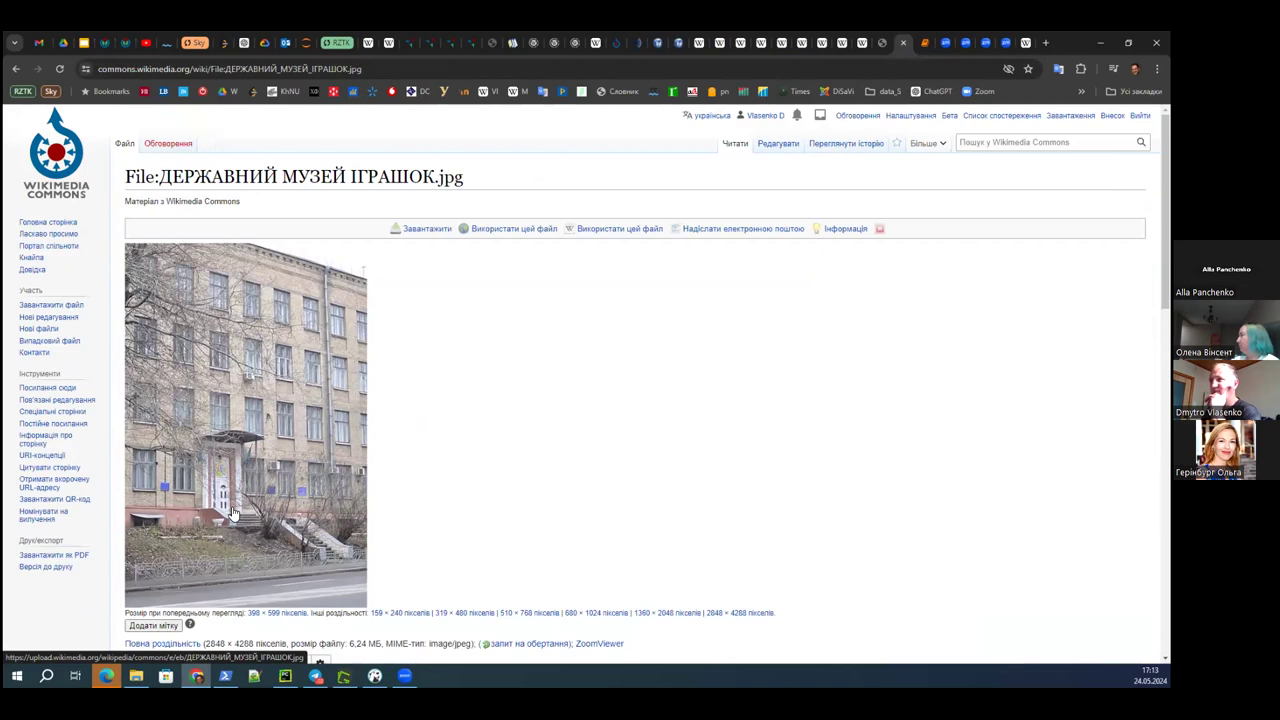
key(alt+Left)
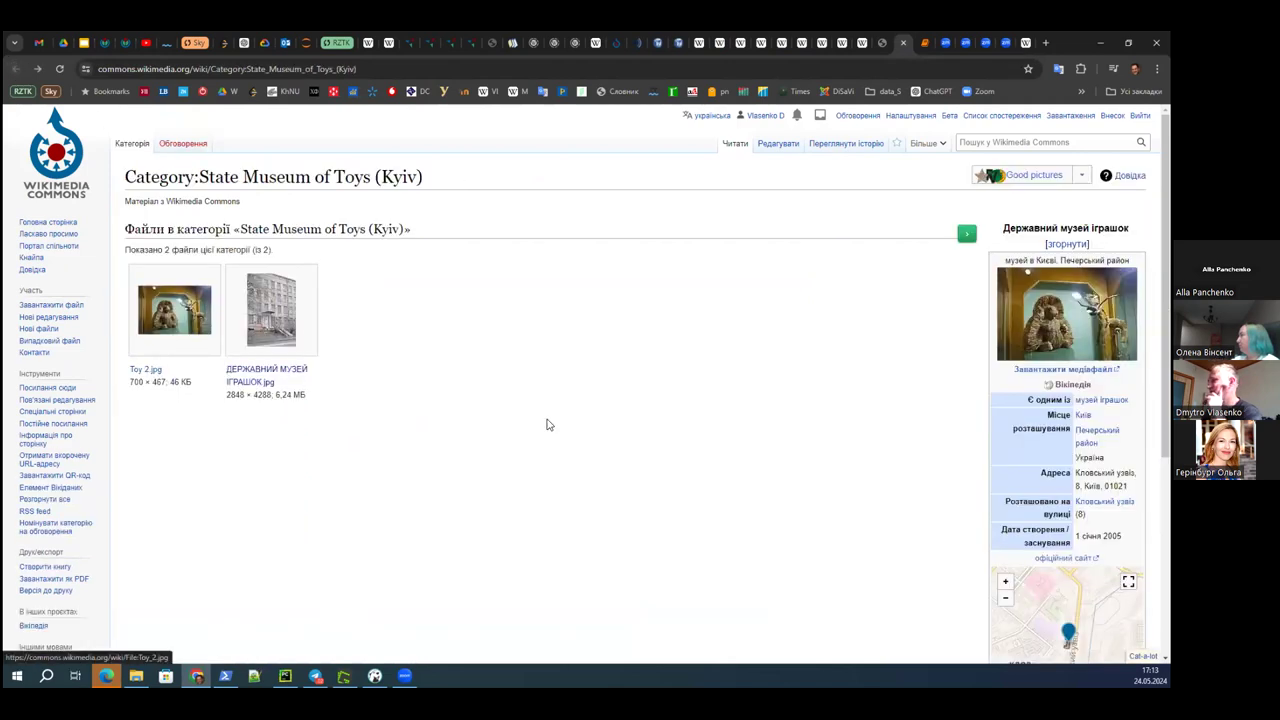
scroll(548, 425, down, 2)
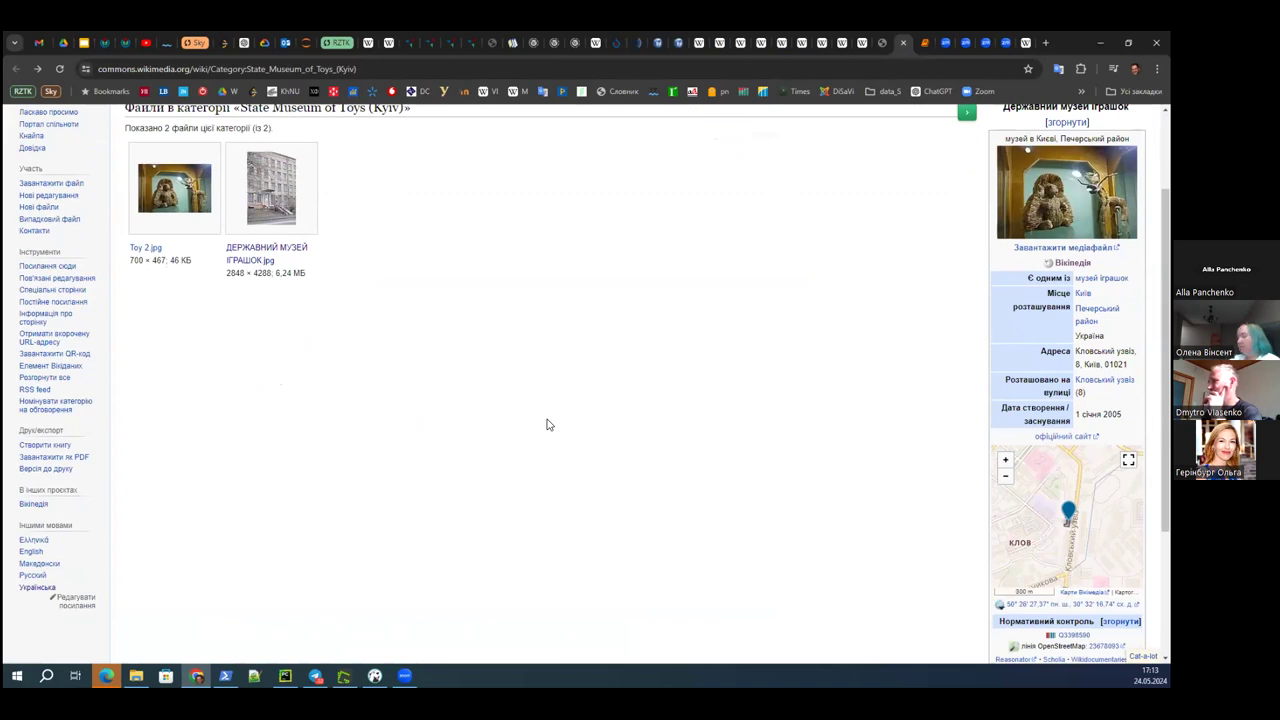
scroll(548, 425, up, 2)
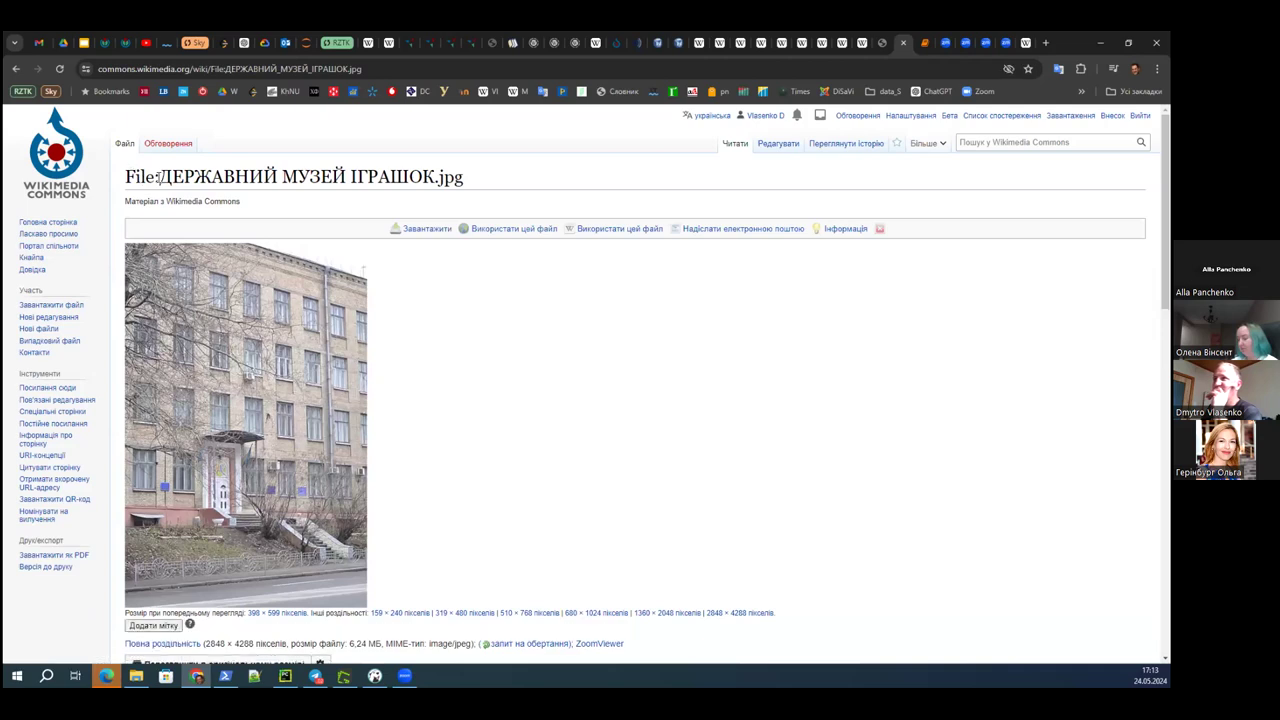
- Copy the building photo's full file title and open the source code of the toy museum article's "Експозиція" section
drag(126, 177, 508, 182)
key(ctrl+c)
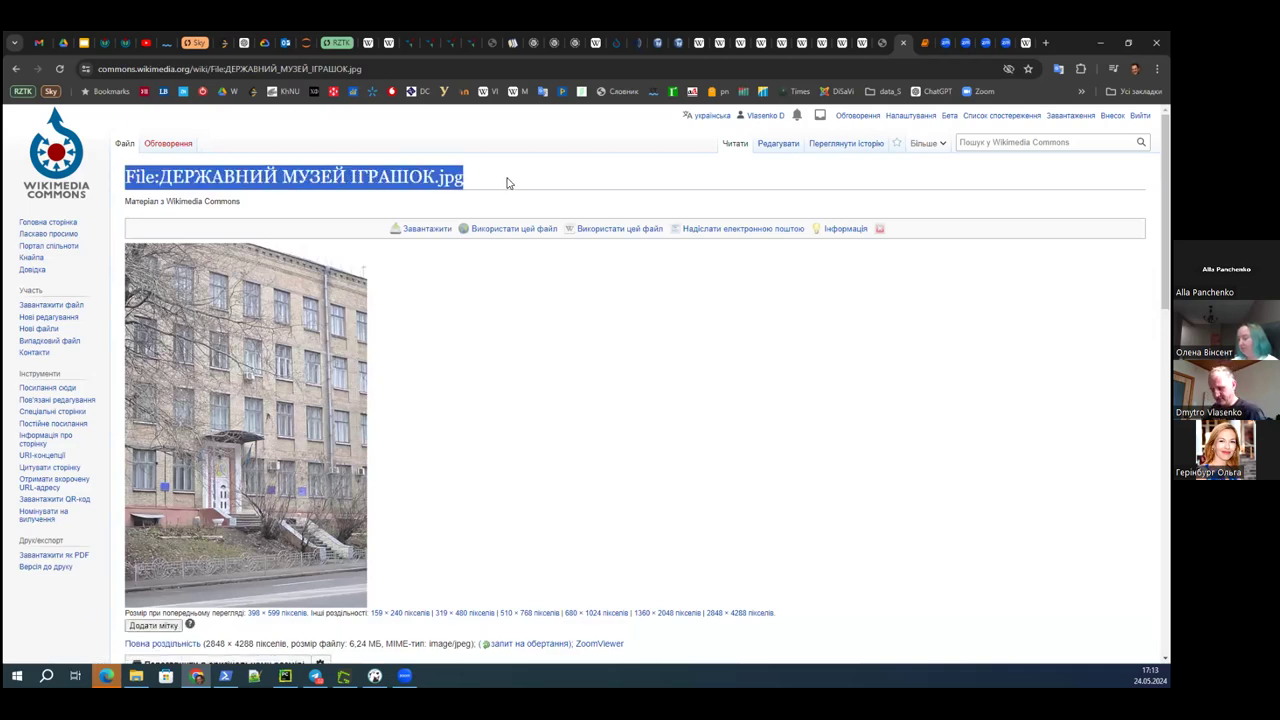
click(844, 44)
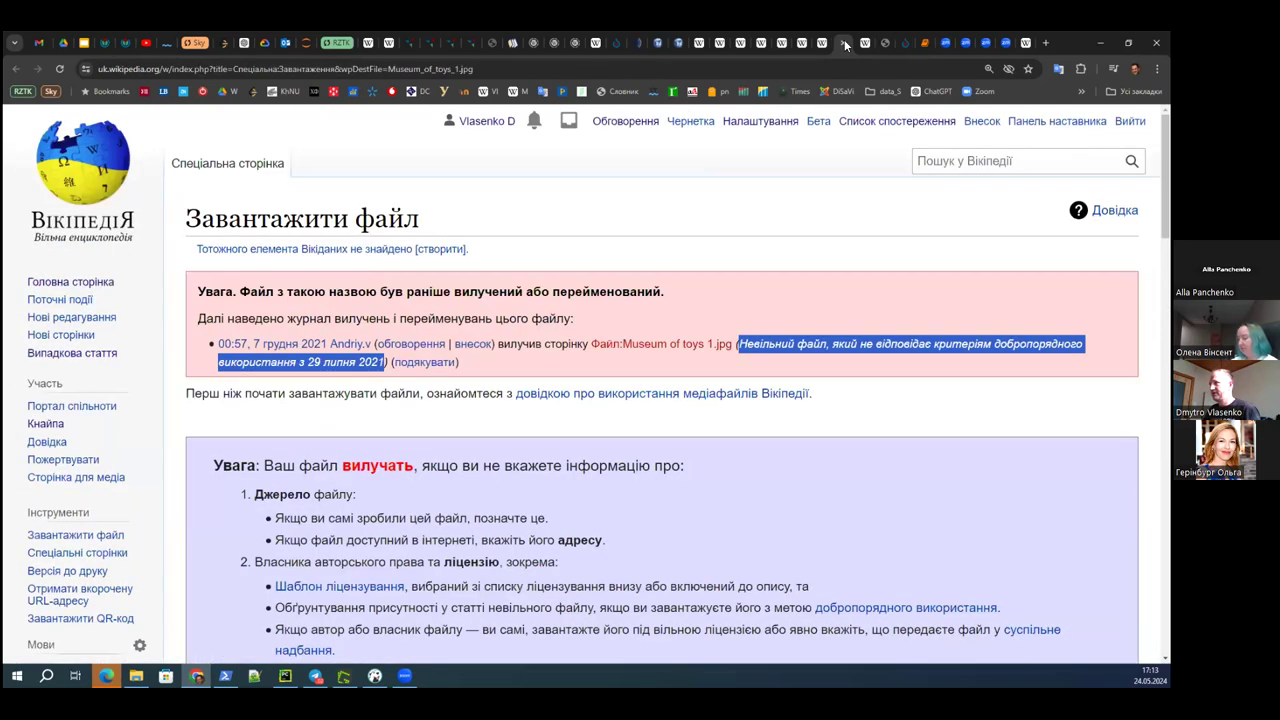
click(805, 44)
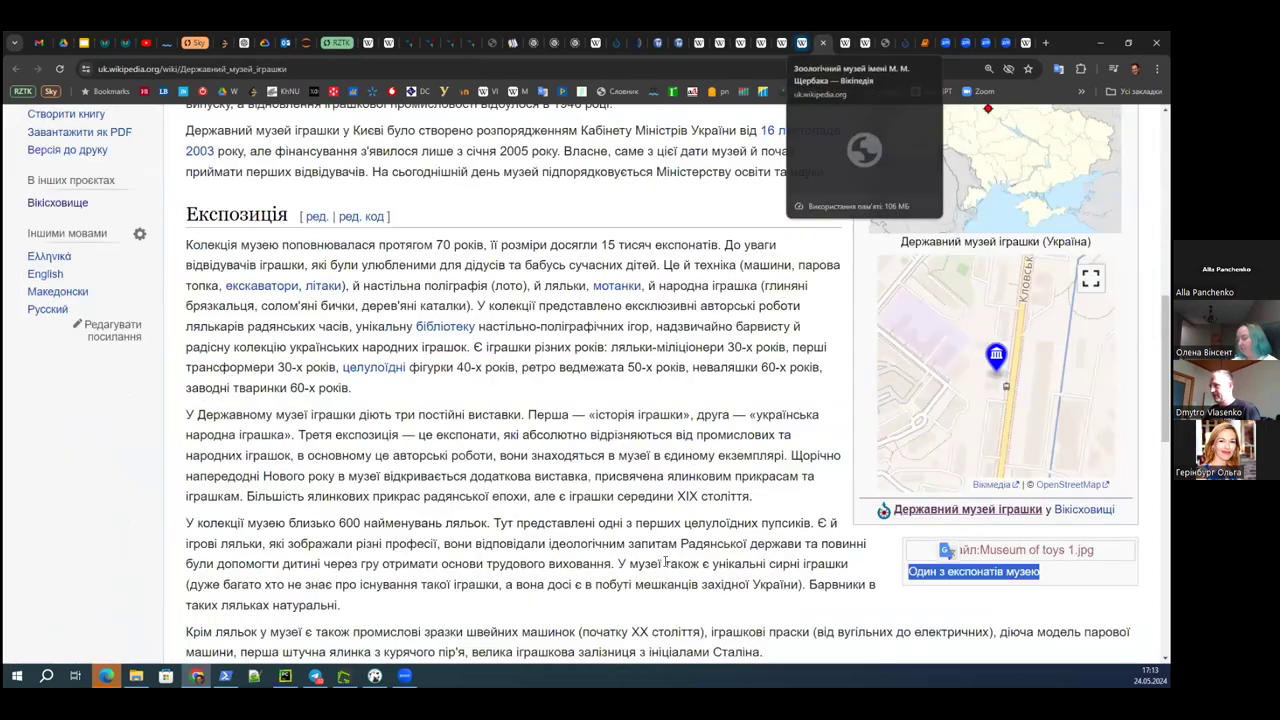
scroll(703, 497, down, 1)
scroll(703, 497, down, 1)
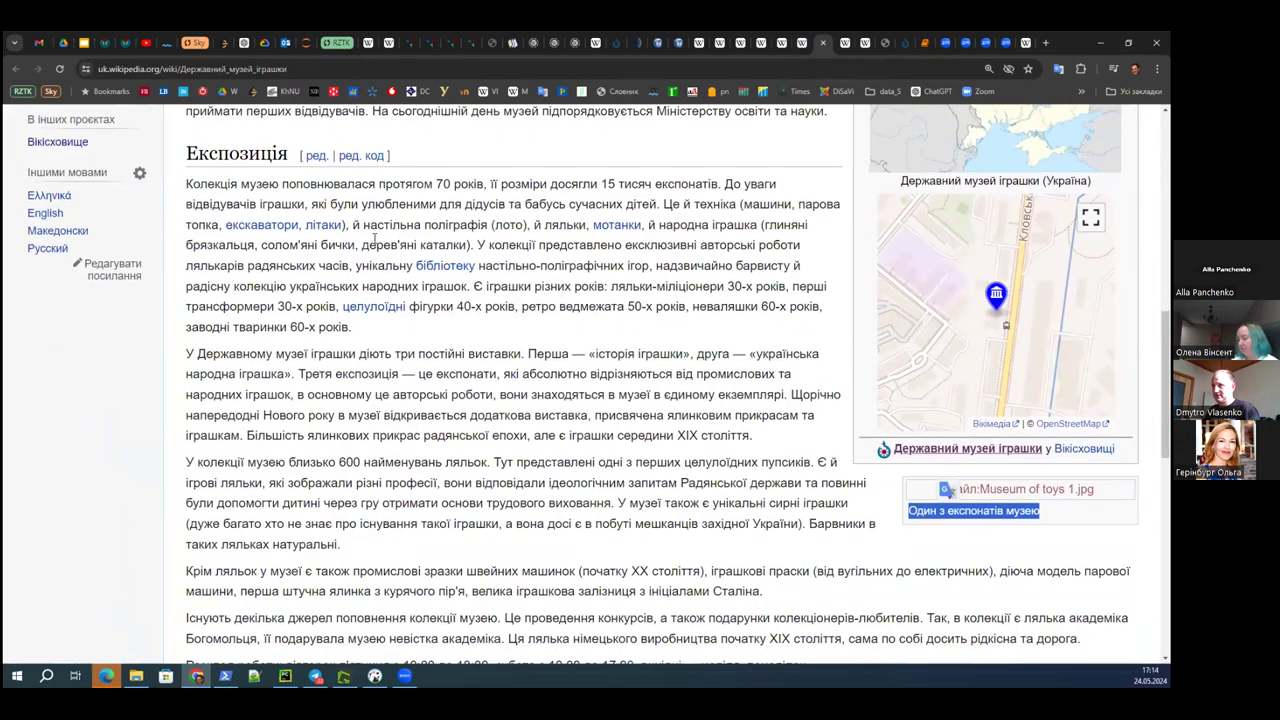
click(366, 156)
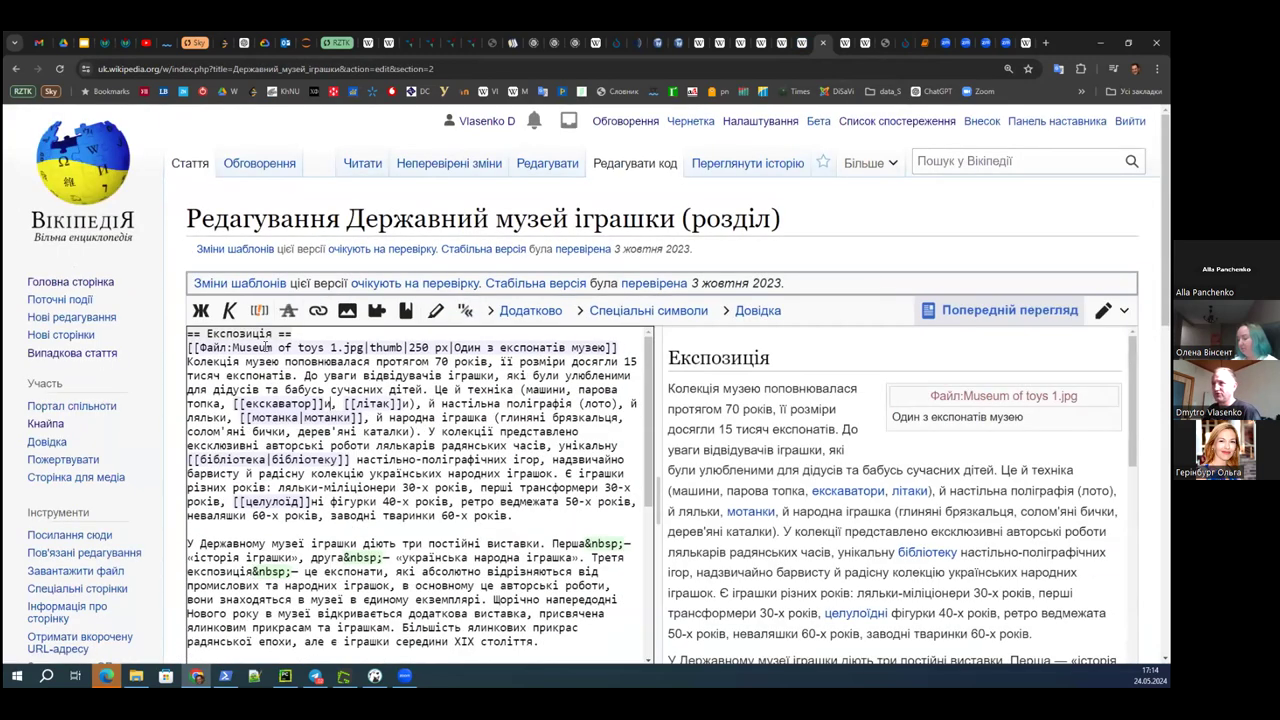
- Replace the missing image's file name with "ДЕРЖАВНИЙ МУЗЕЙ ІГРАШОК.jpg" and remove the duplicate "File:" prefix
drag(233, 347, 360, 348)
key(ctrl+v)
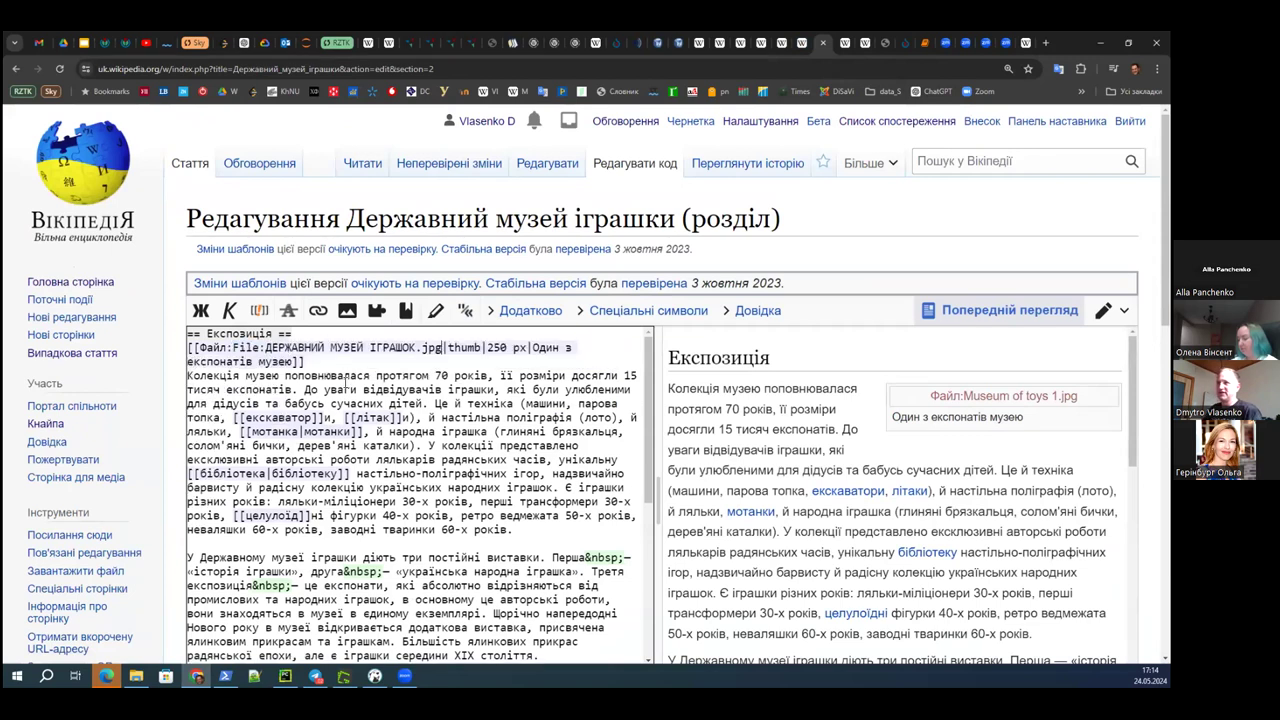
double_click(243, 347)
key(BackSpace)
key(BackSpace)
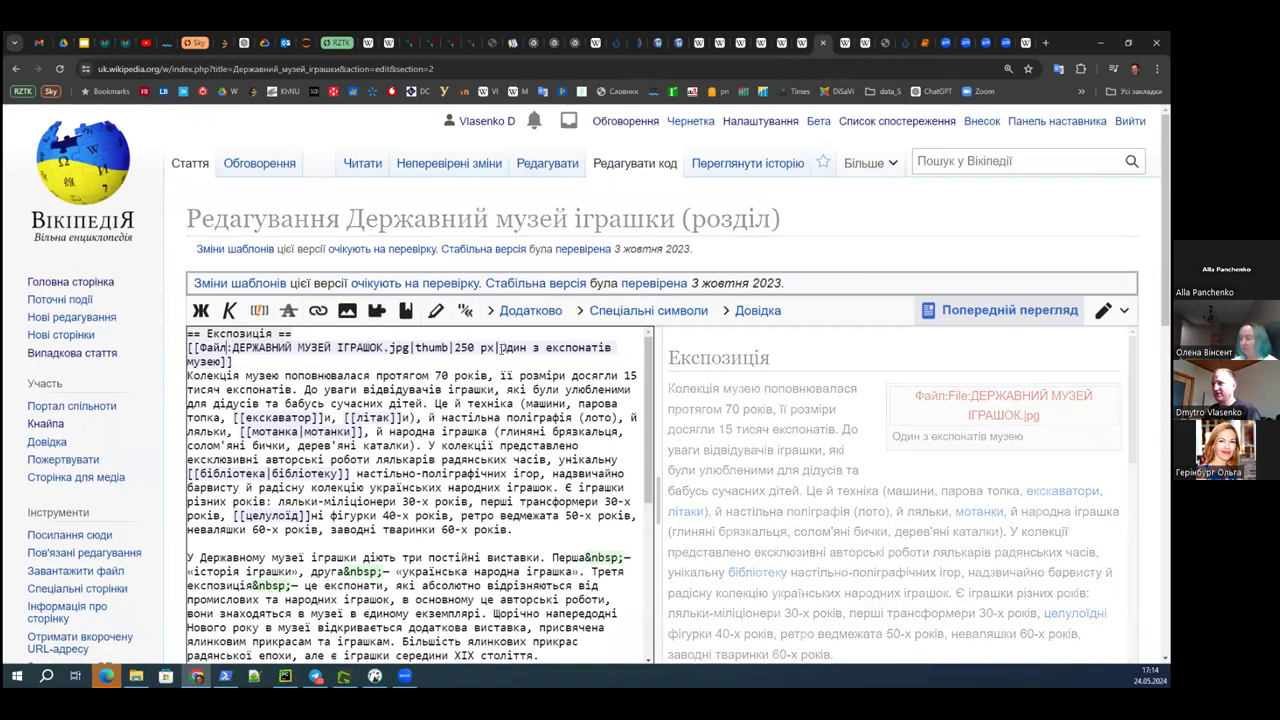
- Change the image caption to "Фасад будівлі музею." and check it in the preview
drag(498, 347, 271, 365)
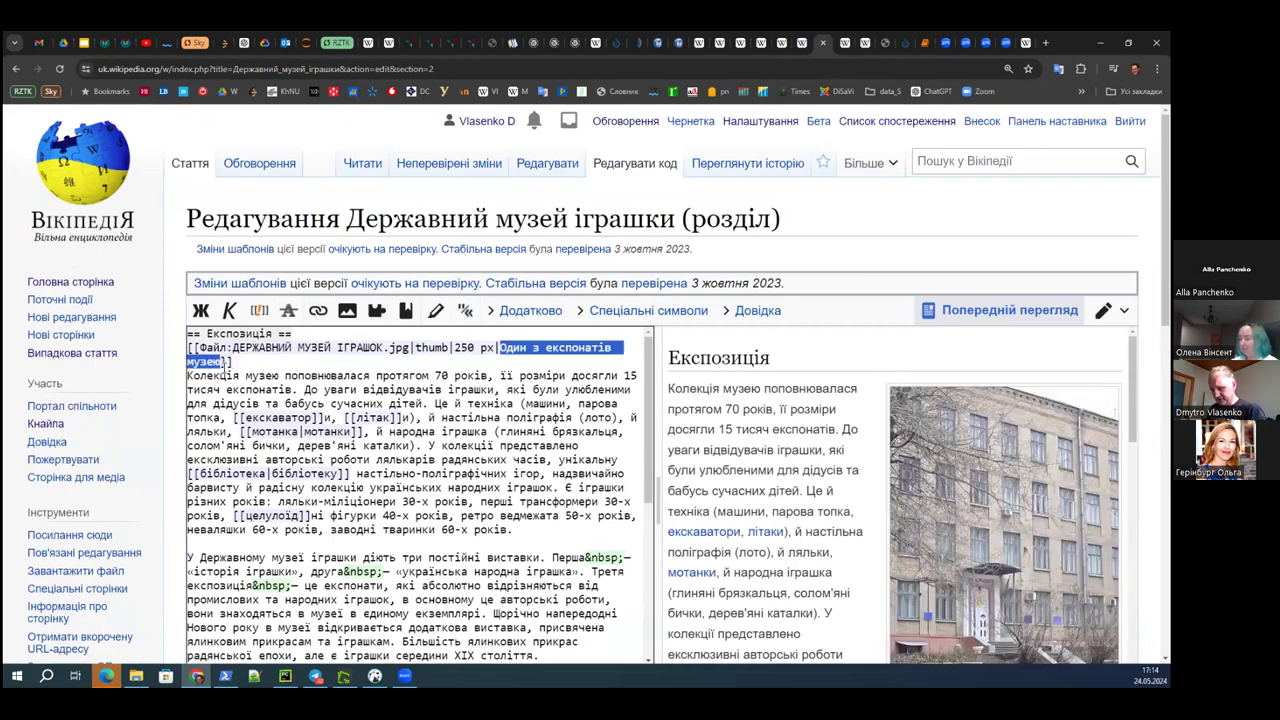
text(Фаса)
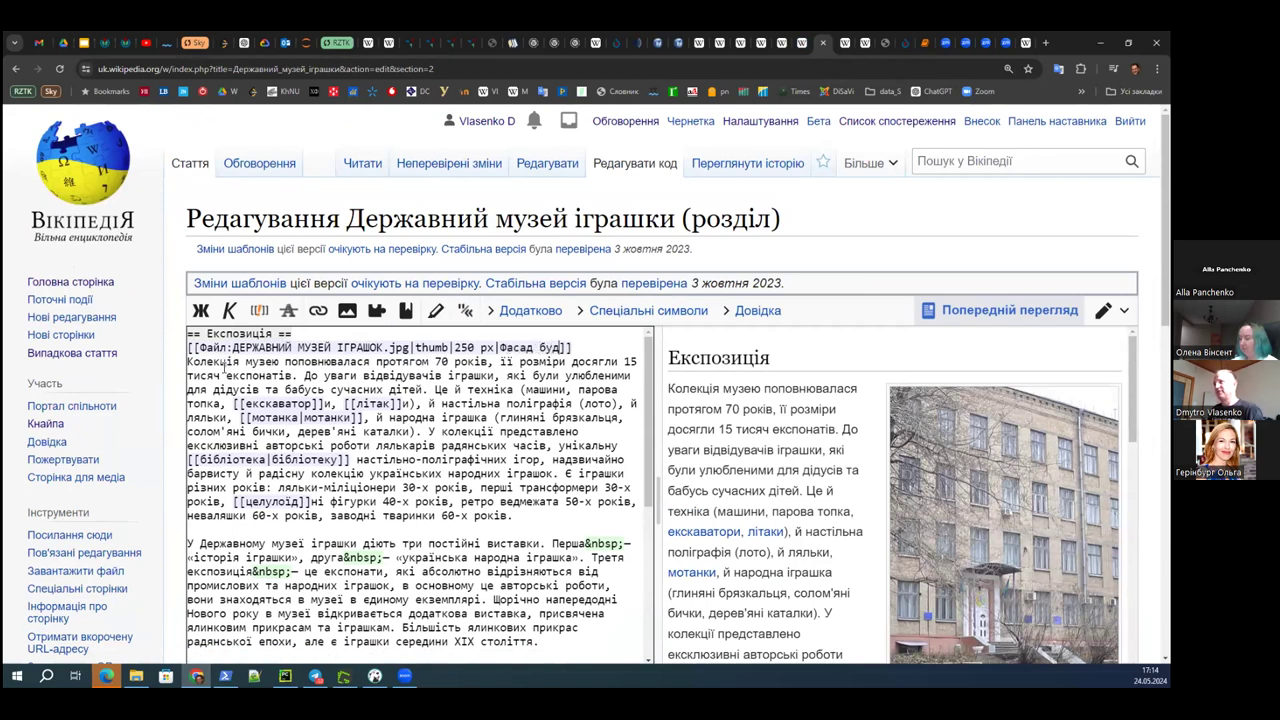
text(д будівлі ме)
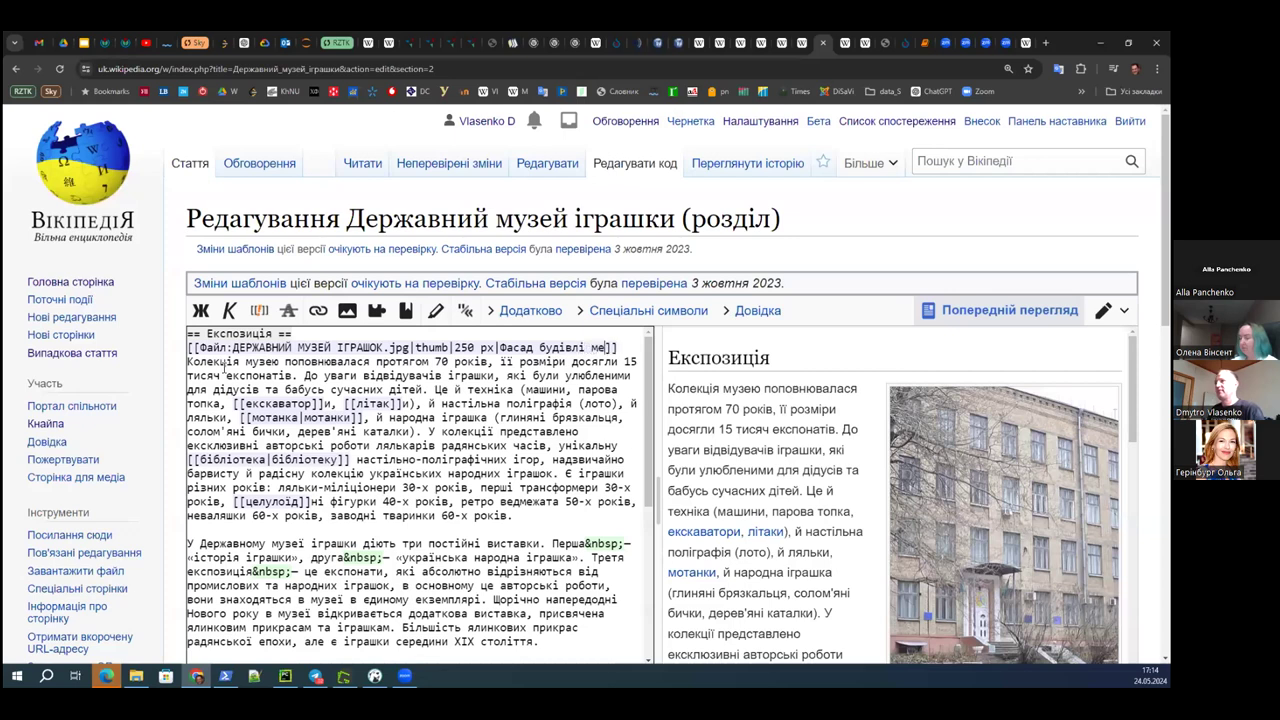
text(зею.)
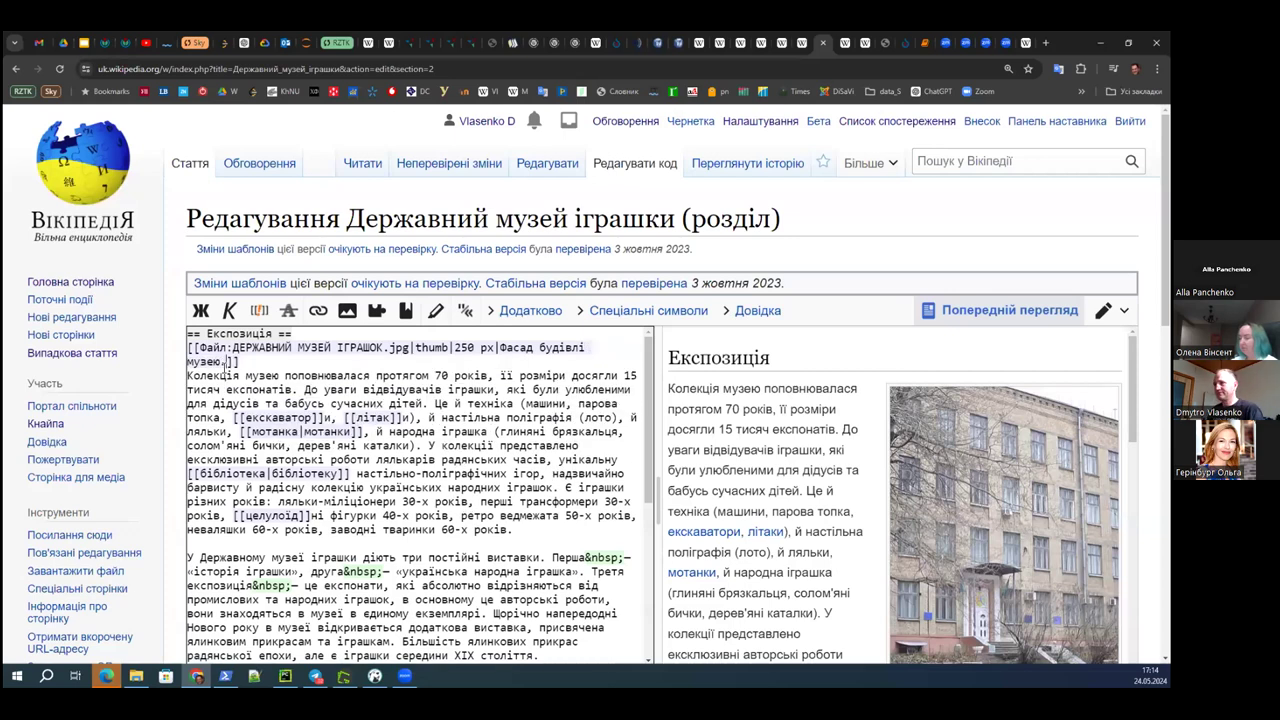
scroll(816, 488, down, 2)
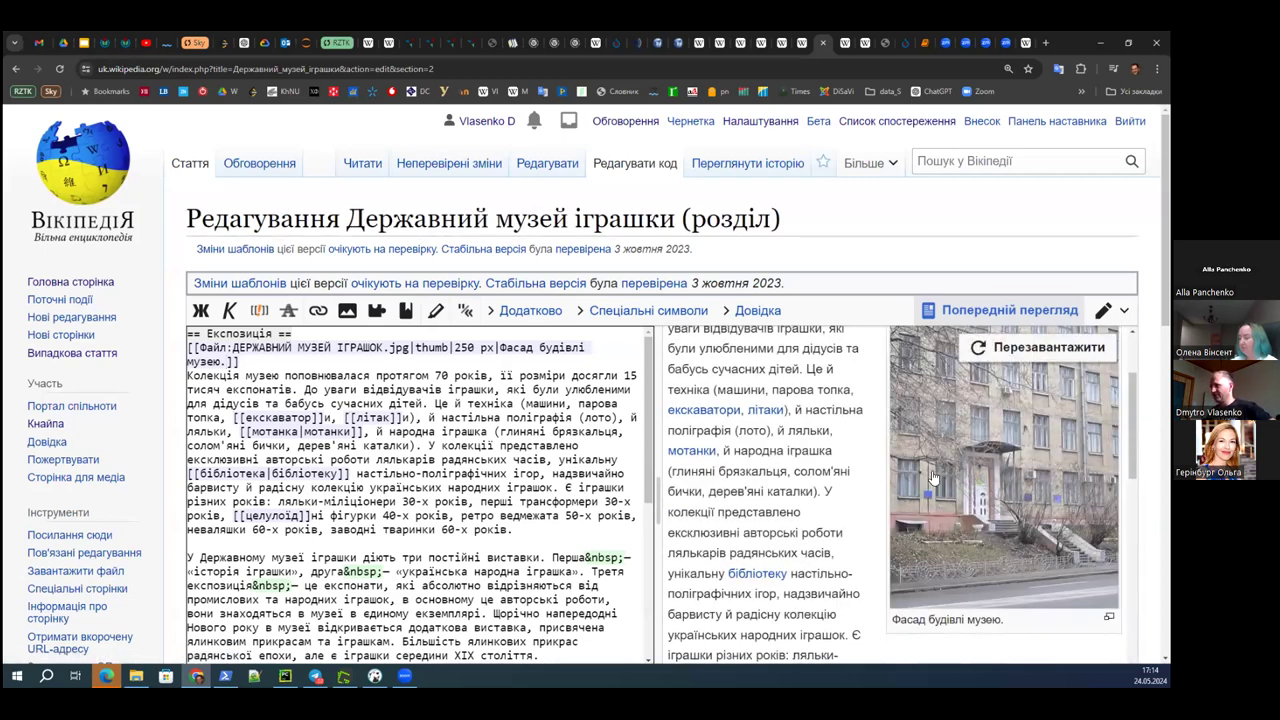
scroll(760, 480, up, 1)
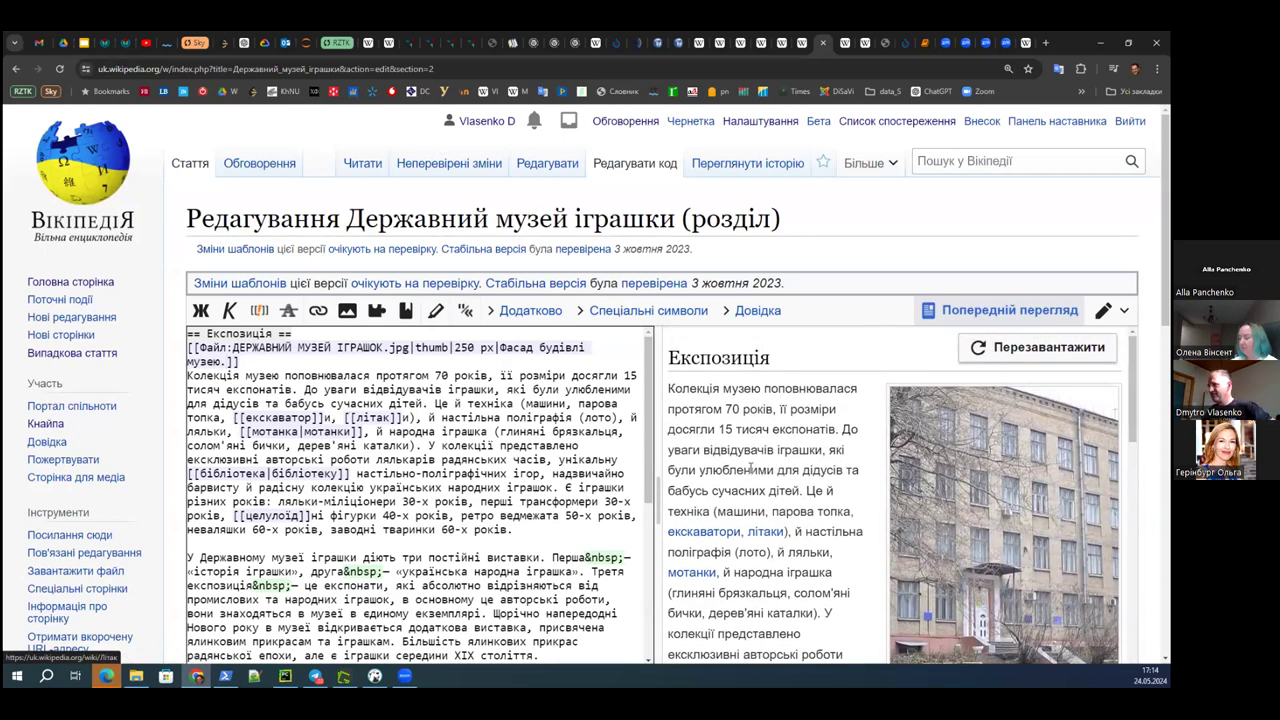
- Save the section edit with the summary "замінив фото" and check the building photo and caption in the published article
scroll(138, 435, down, 3)
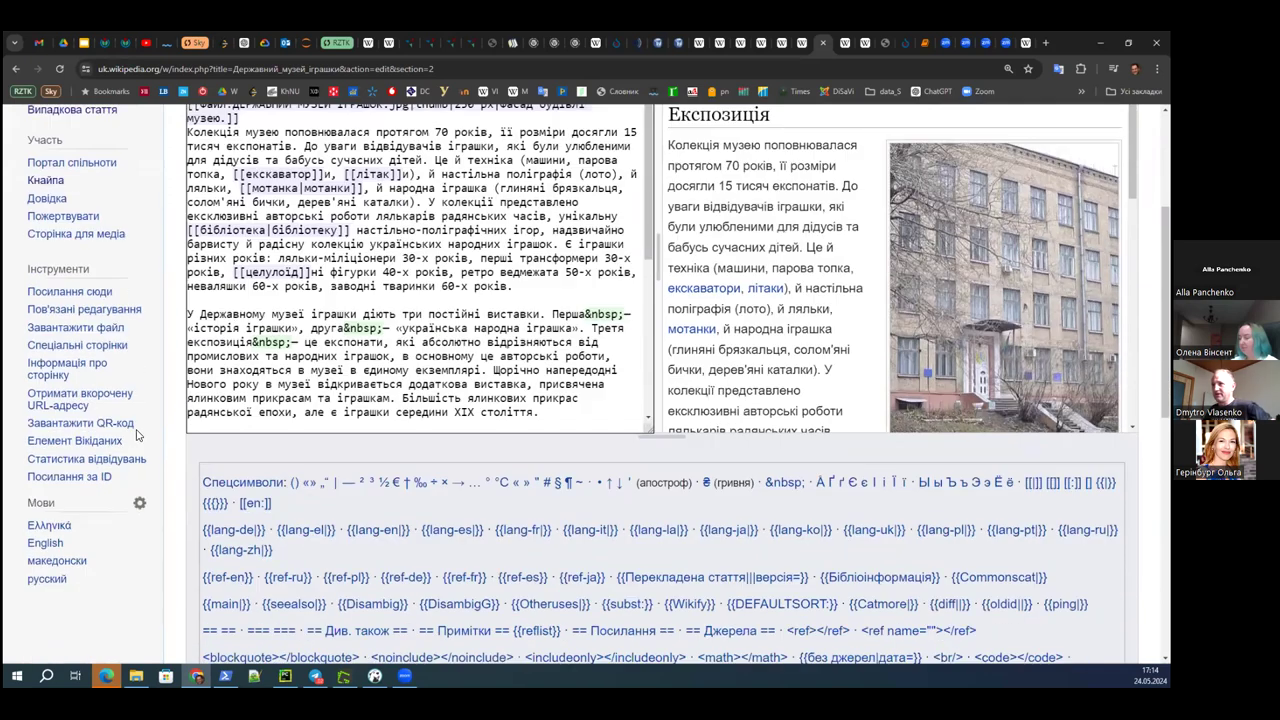
scroll(138, 435, down, 5)
click(335, 467)
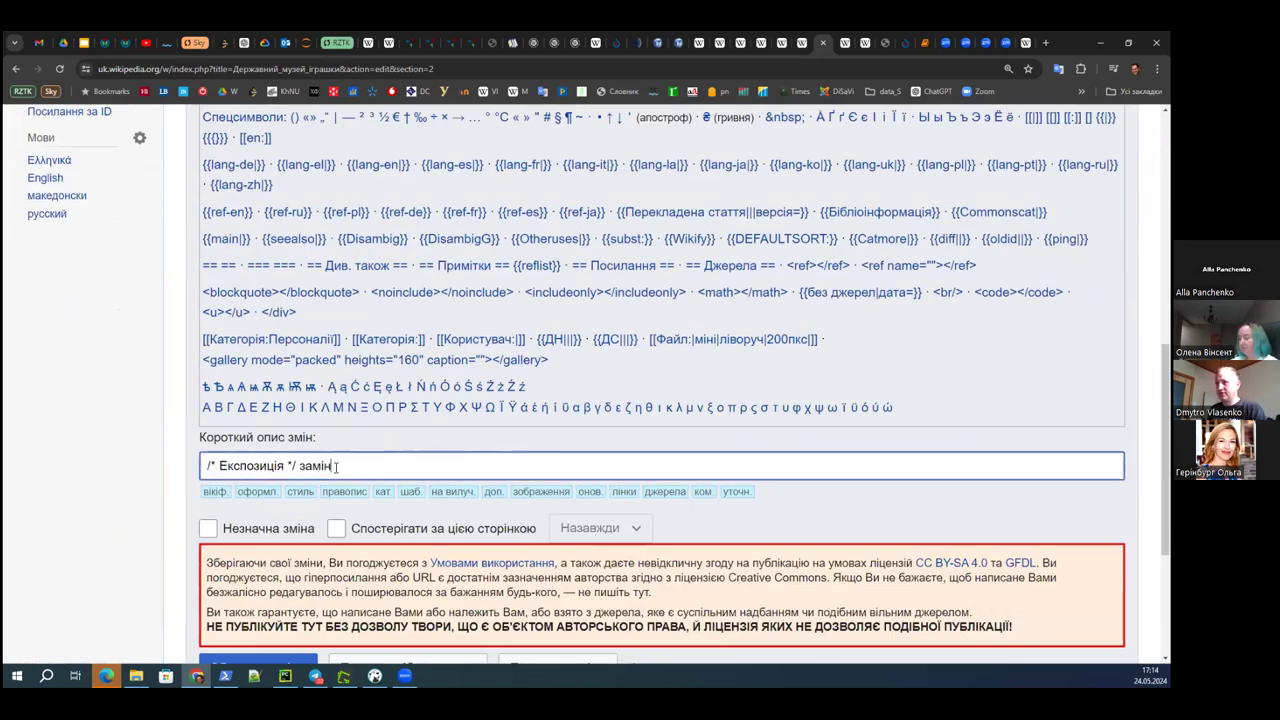
text(замінив фото)
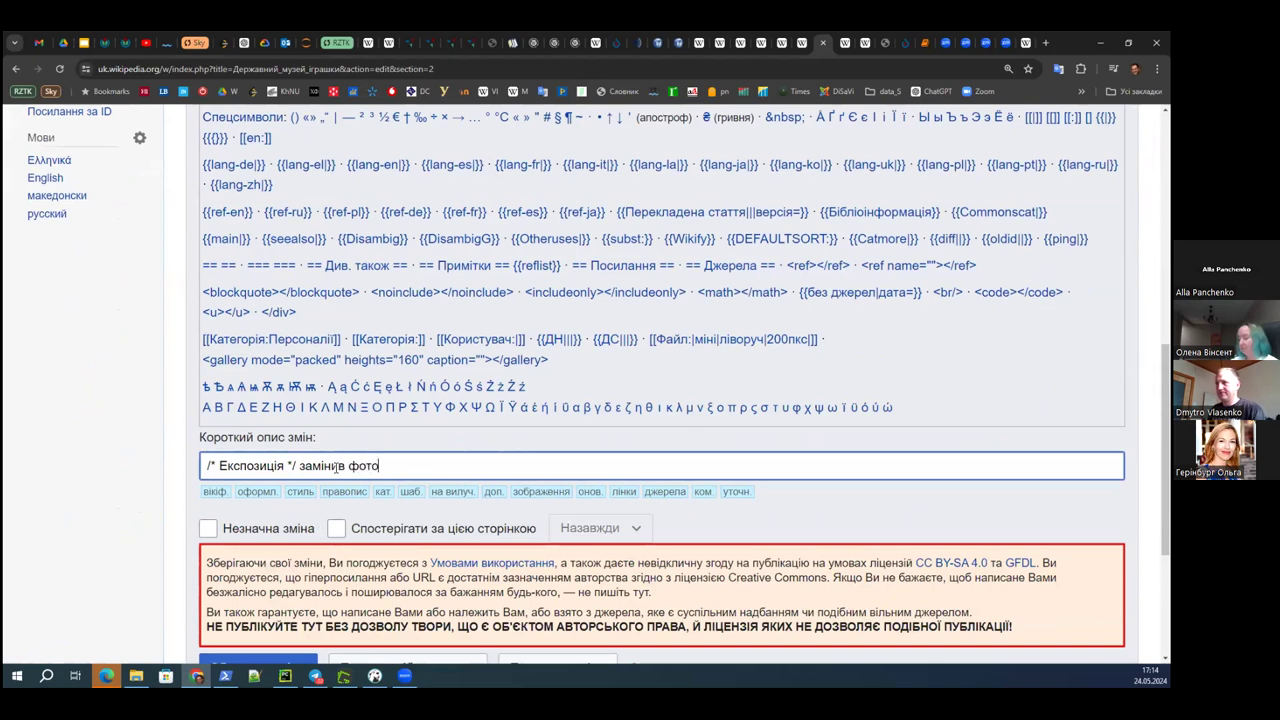
scroll(200, 541, down, 3)
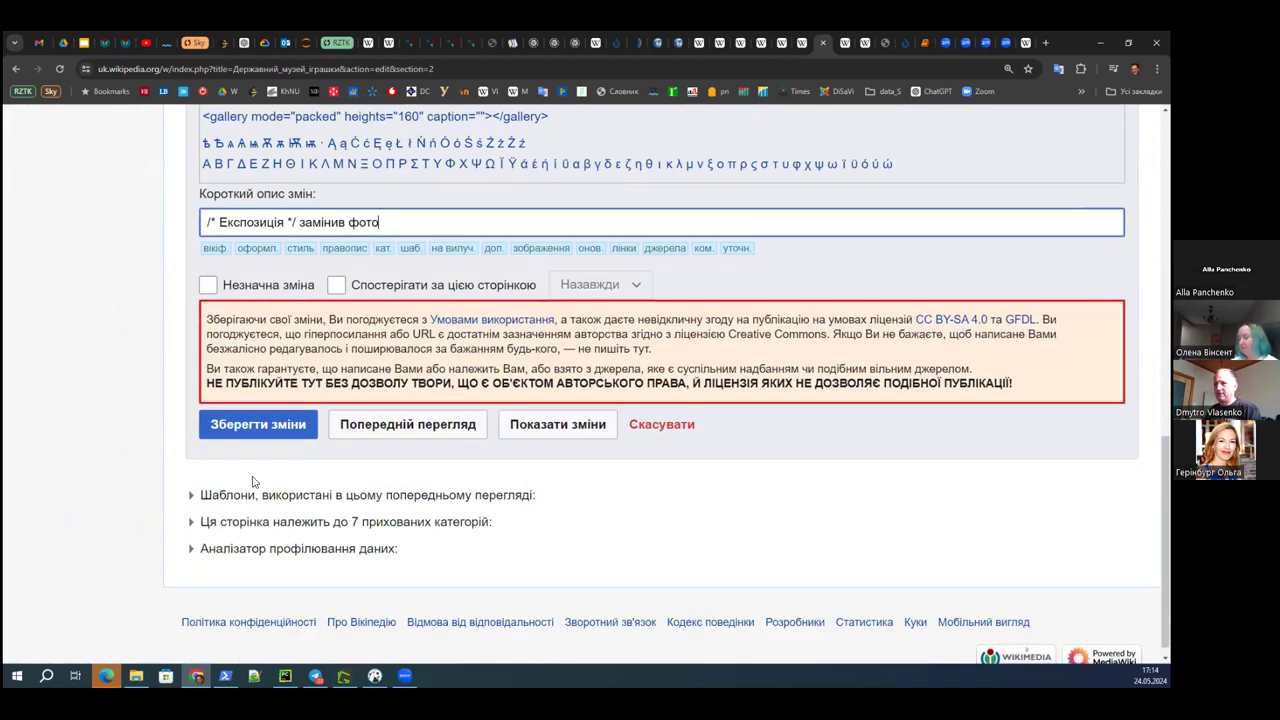
click(255, 424)
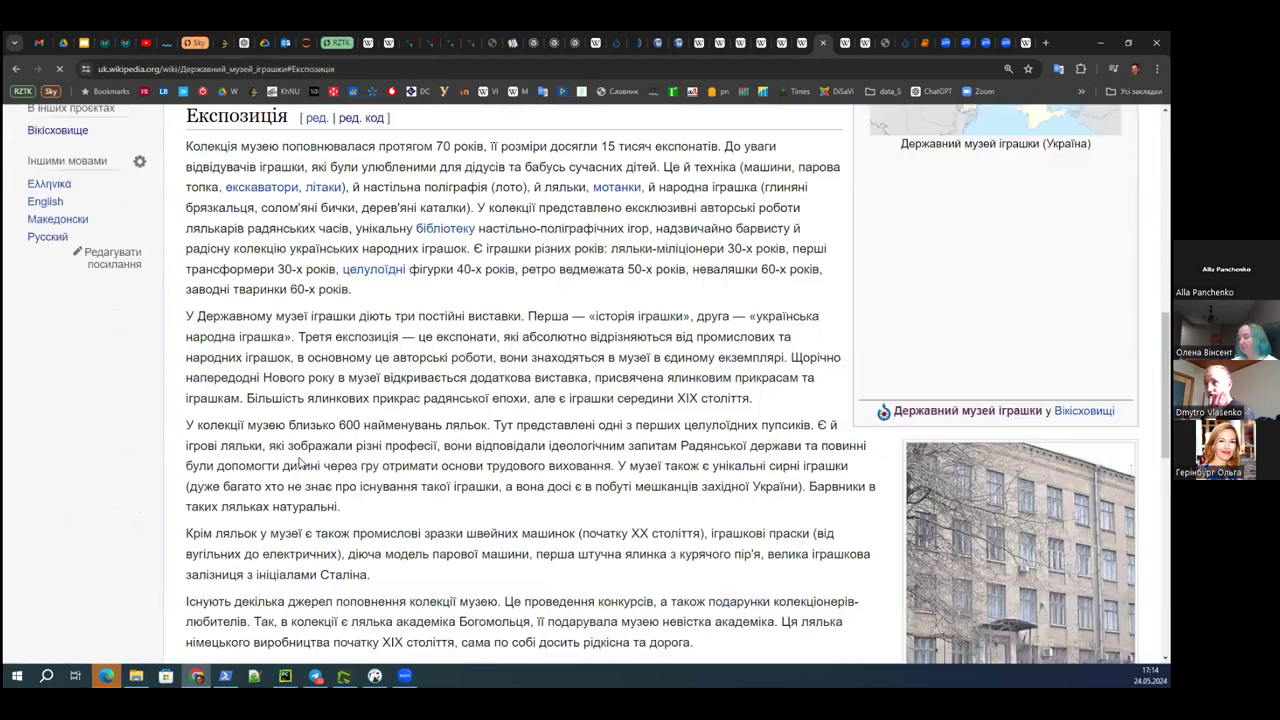
scroll(677, 519, up, 2)
scroll(677, 519, down, 2)
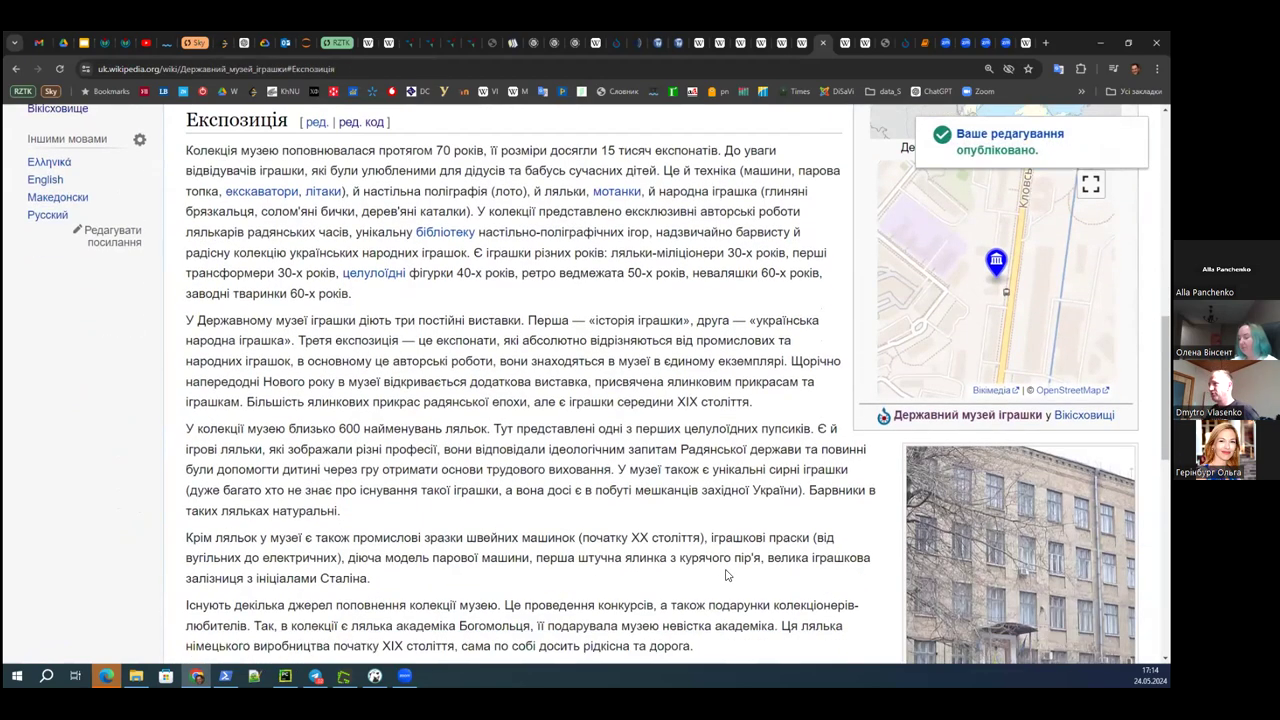
scroll(1030, 345, down, 2)
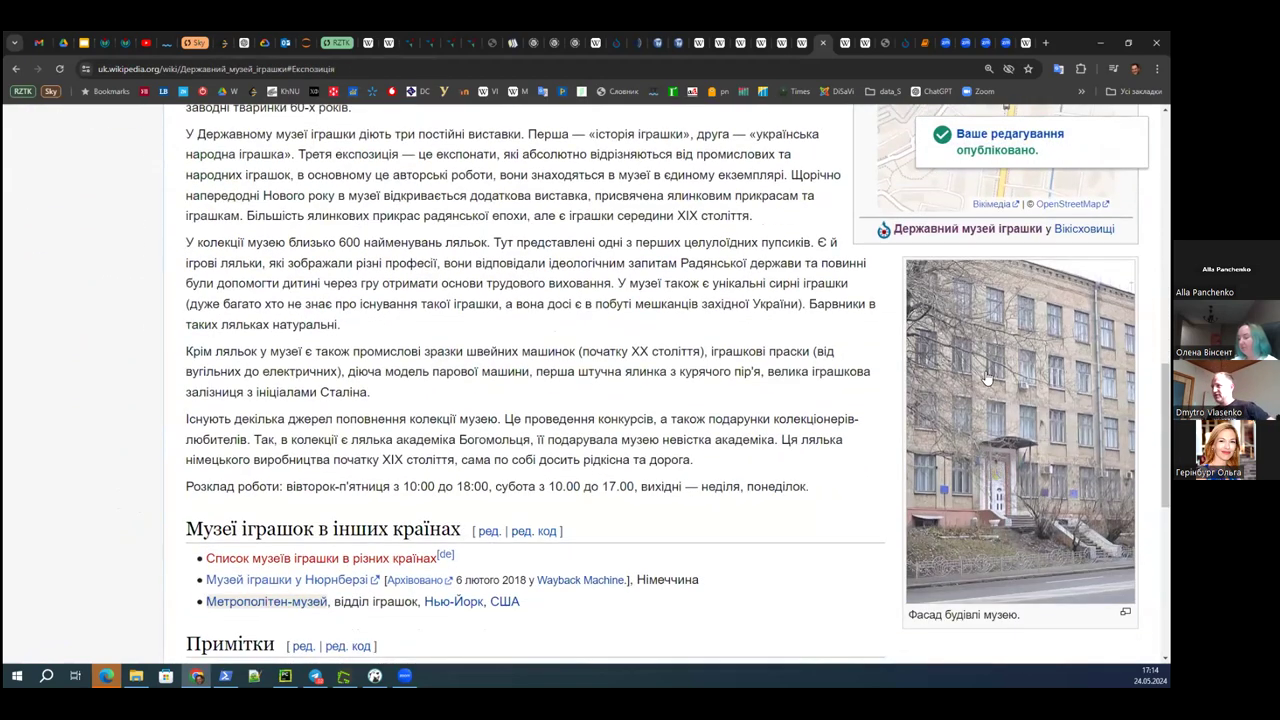
scroll(988, 395, down, 1)
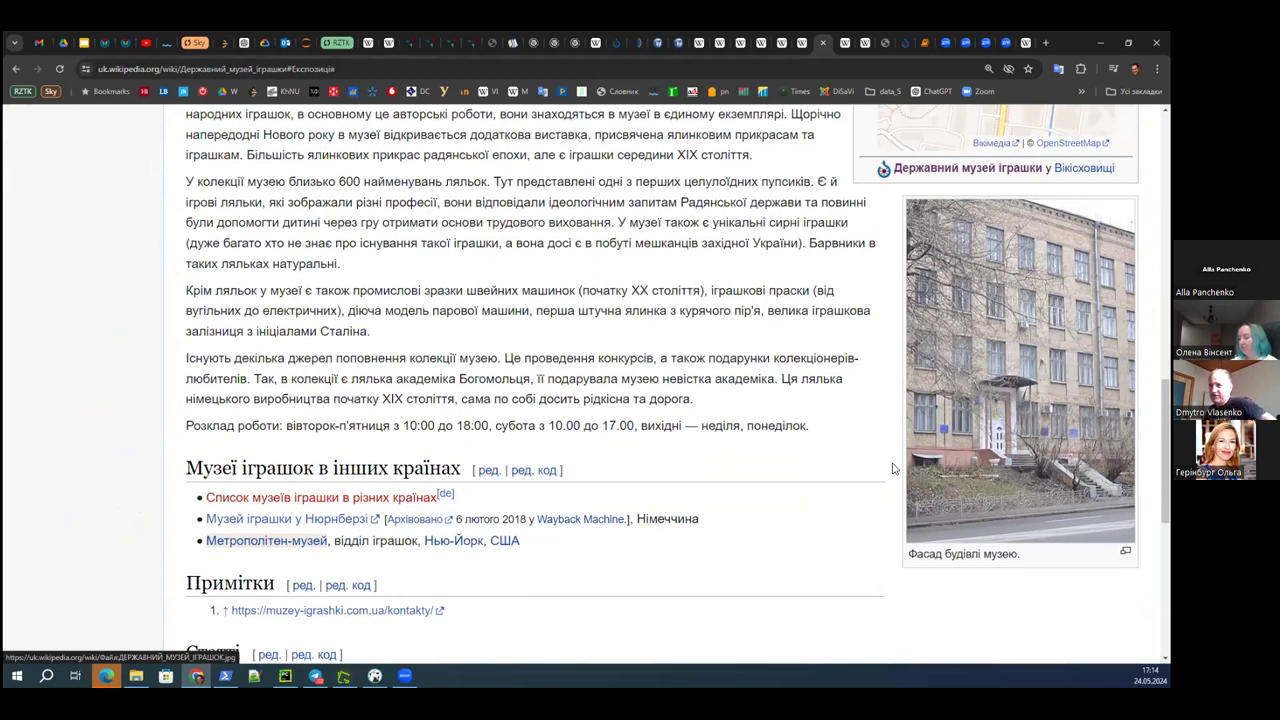
- Look through the published toy museum article down to its categories and open the category "Музеї Печерського району"
scroll(900, 424, up, 3)
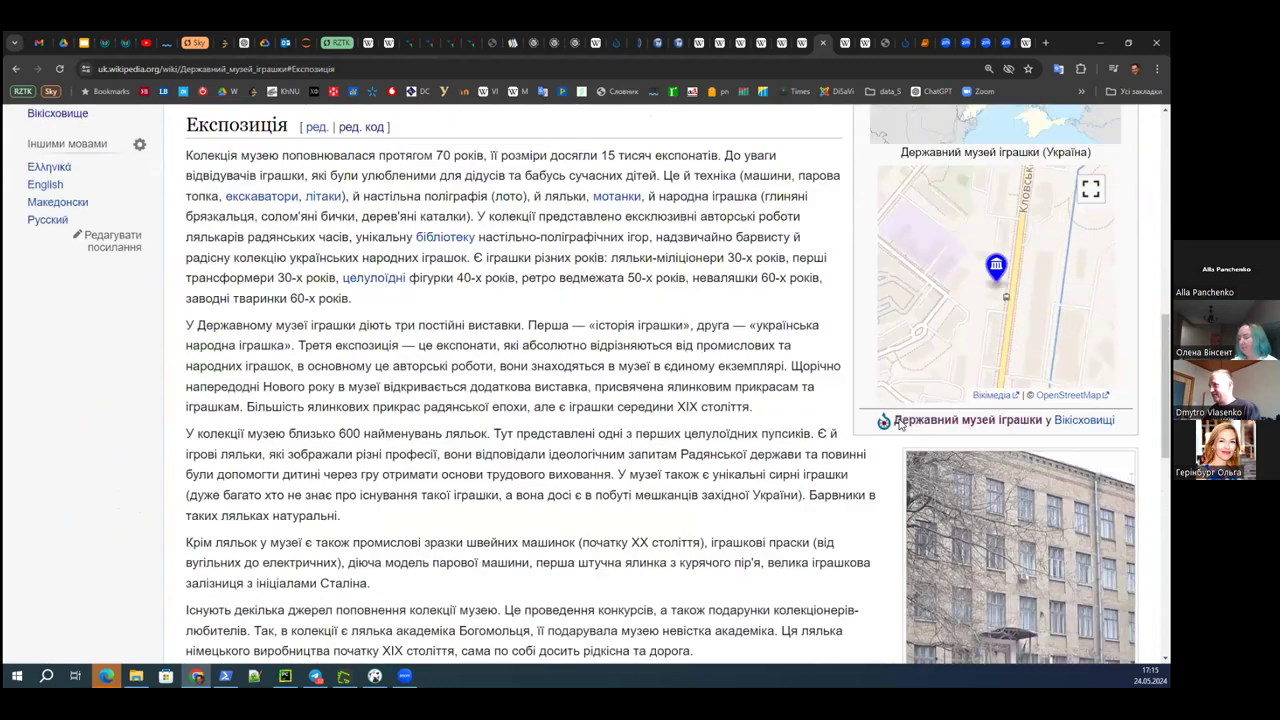
scroll(899, 424, up, 8)
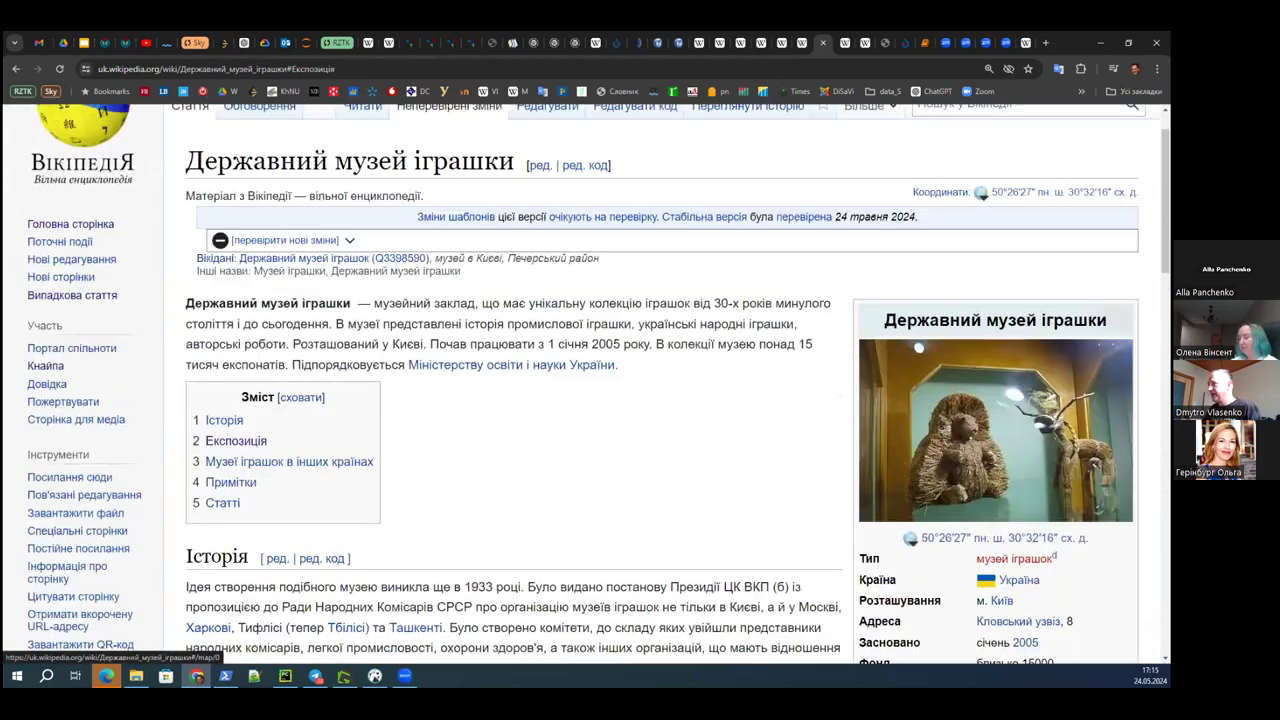
scroll(598, 384, up, 1)
scroll(598, 384, down, 10)
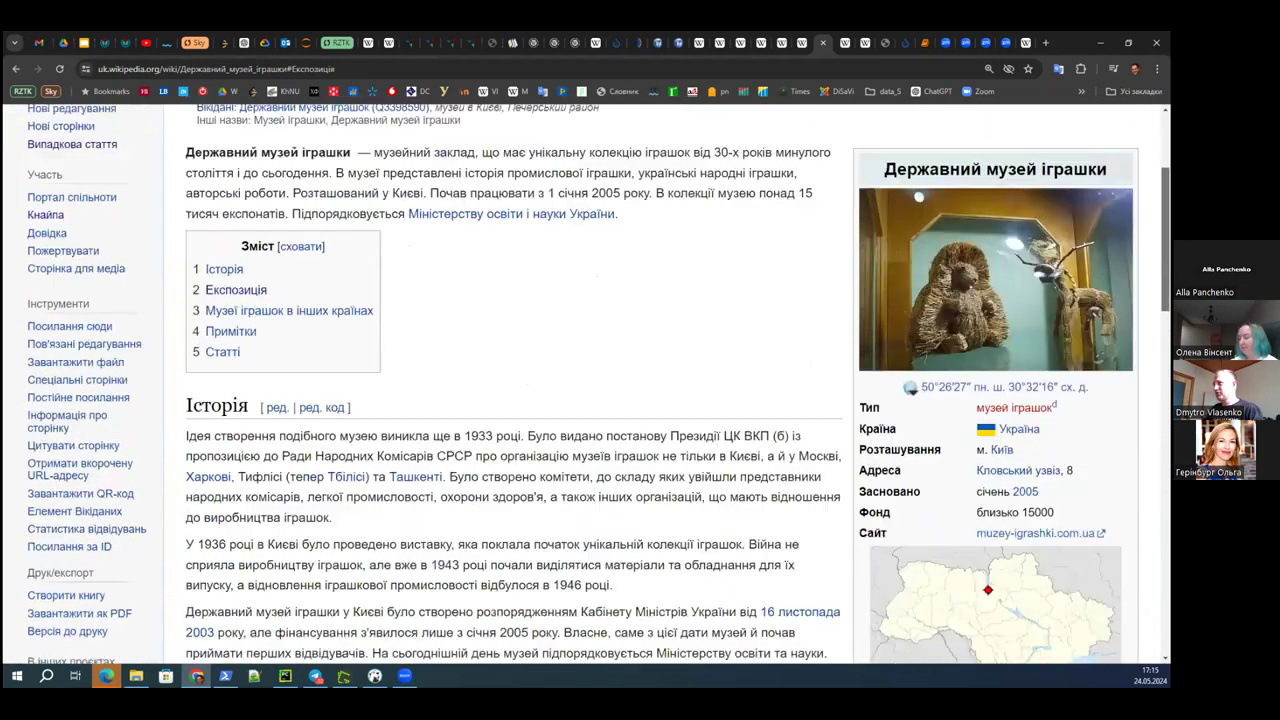
scroll(817, 526, down, 5)
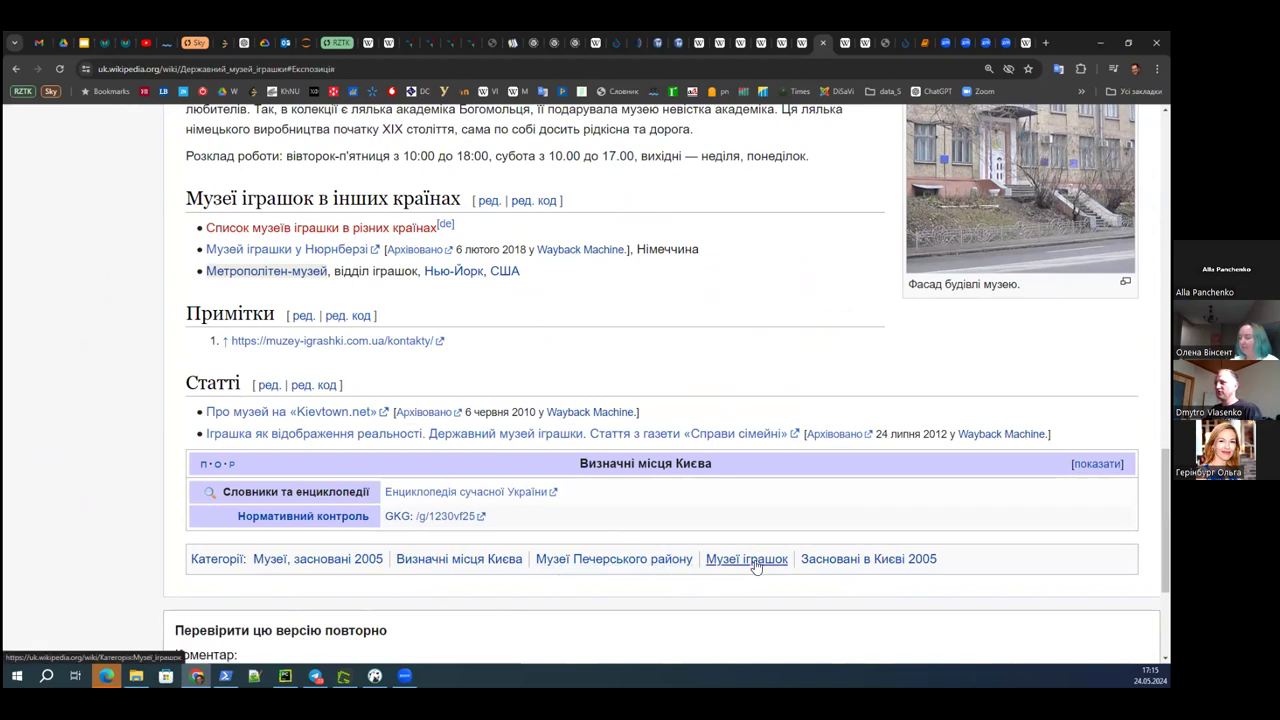
click(589, 560)
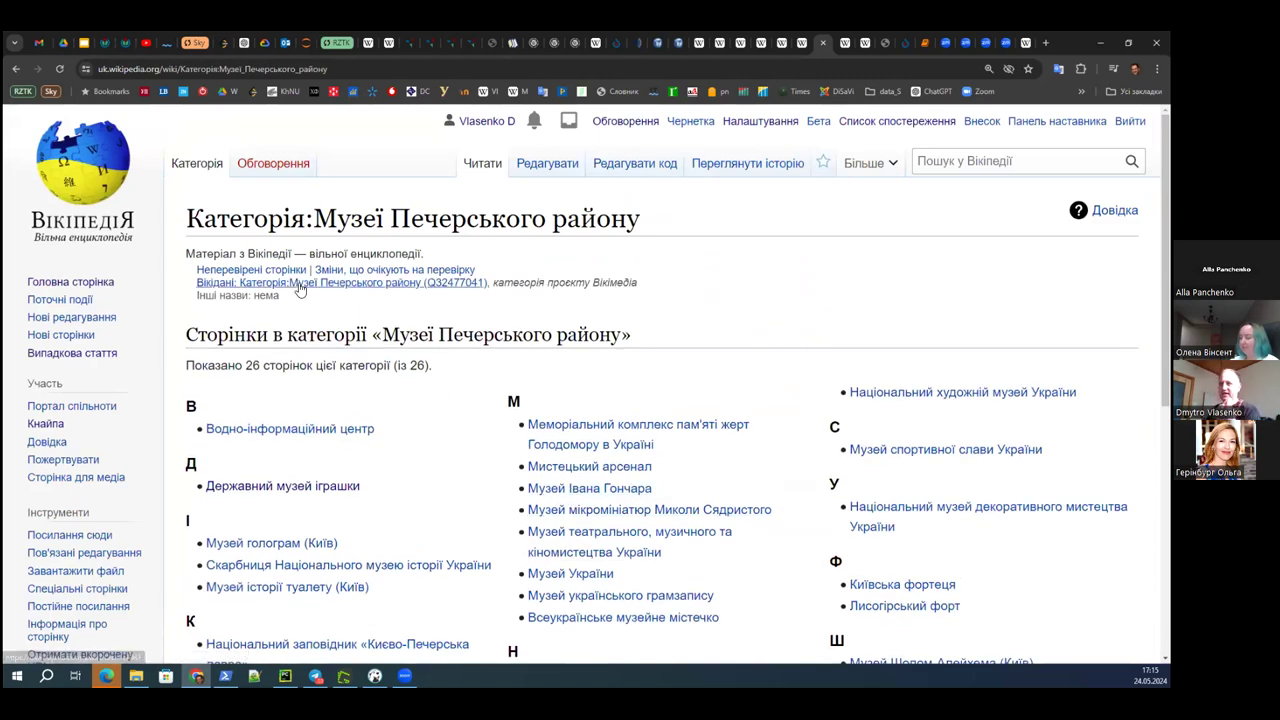
- Go up through the parent category "Музеї Києва за місцезнаходженням" to the category "Музеї Києва"
scroll(378, 367, down, 1)
scroll(378, 367, down, 5)
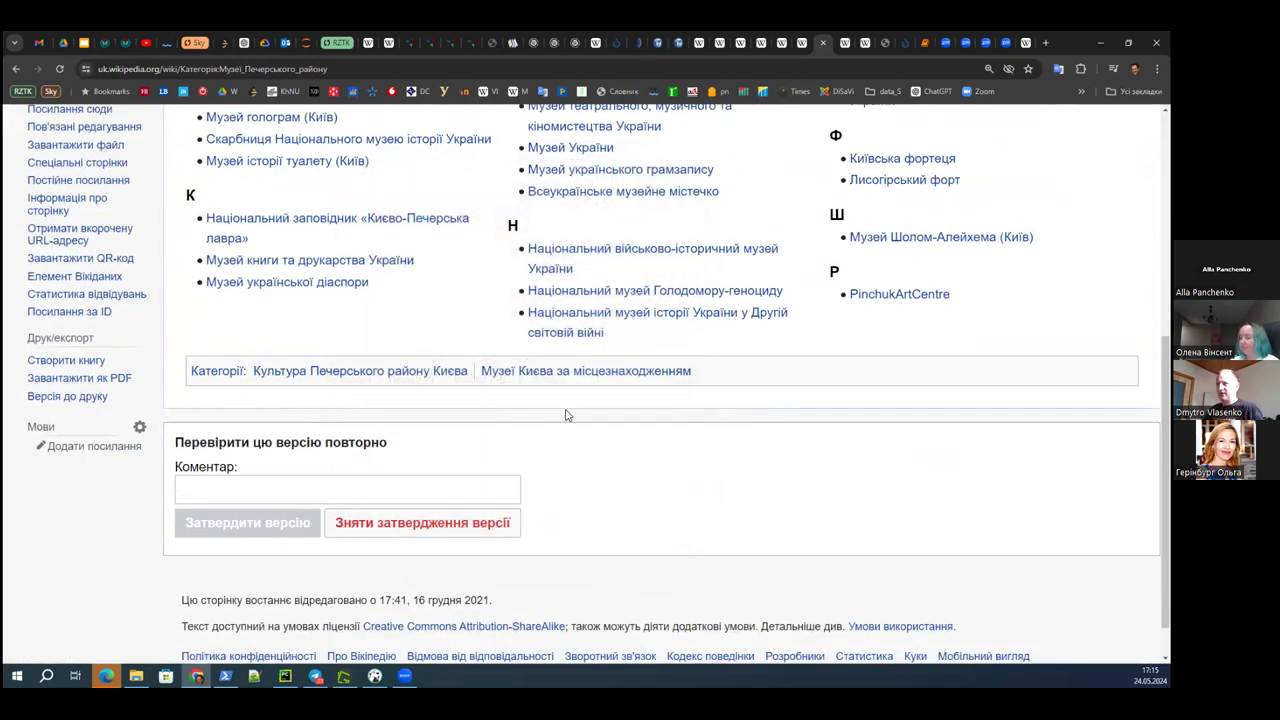
click(548, 376)
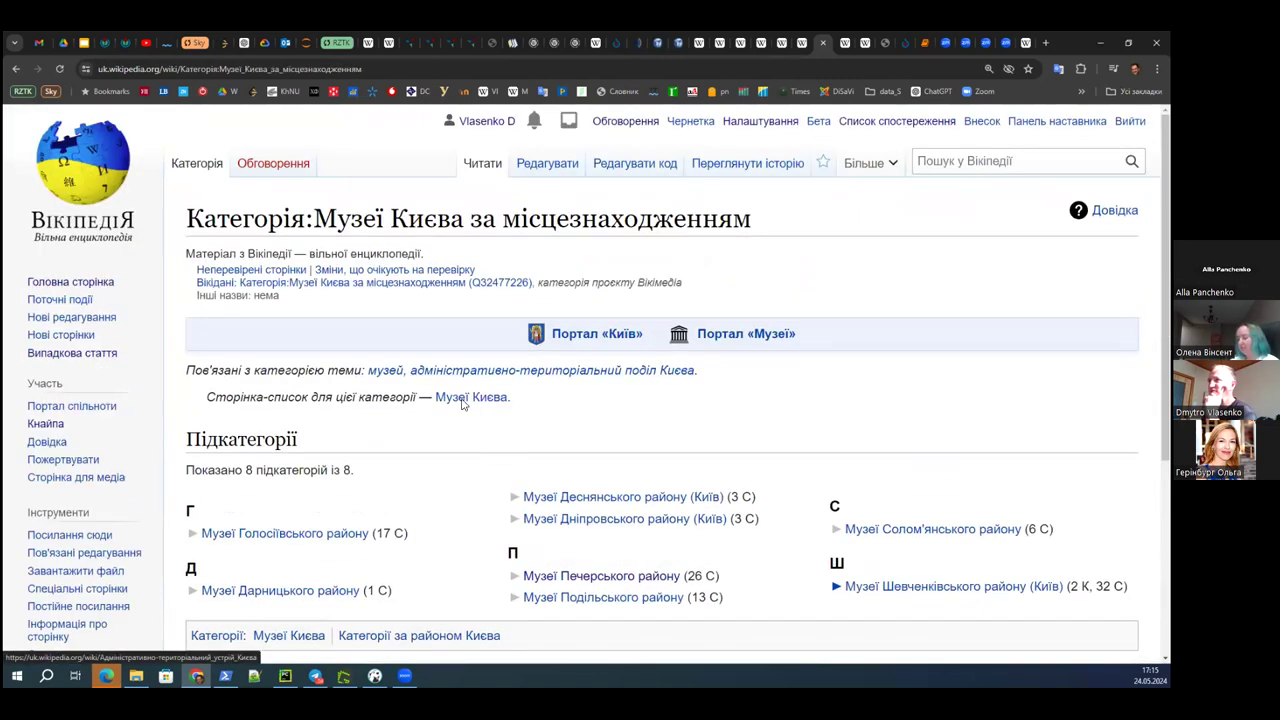
scroll(293, 328, down, 3)
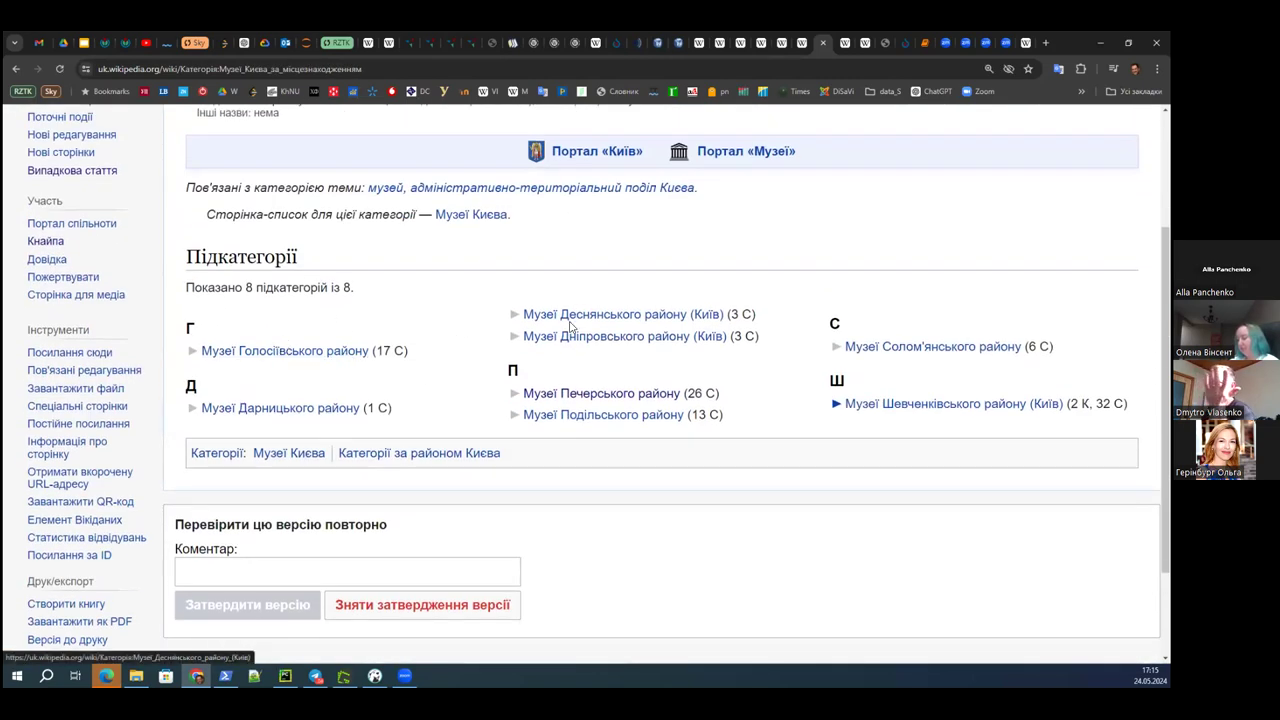
click(290, 456)
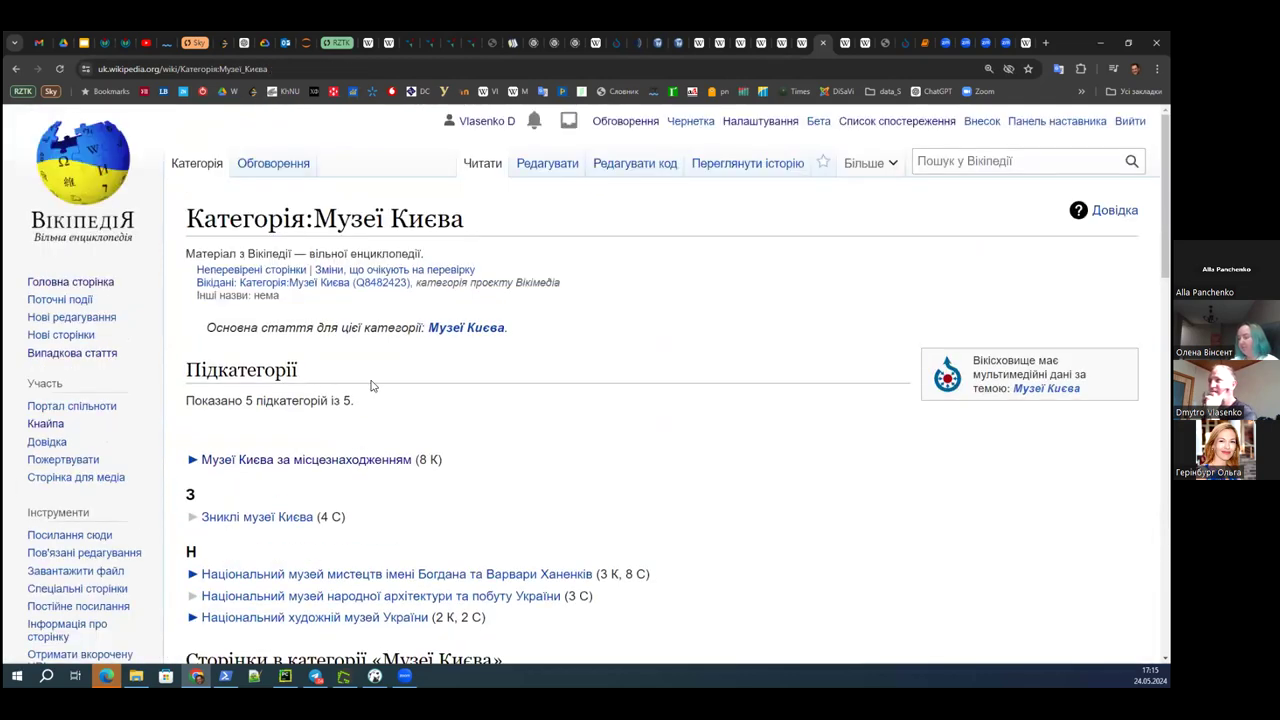
- Look through the pages and files of the "Музеї Києва" category and open its parent category "Музеї України за містом"
scroll(374, 388, down, 5)
scroll(373, 386, down, 4)
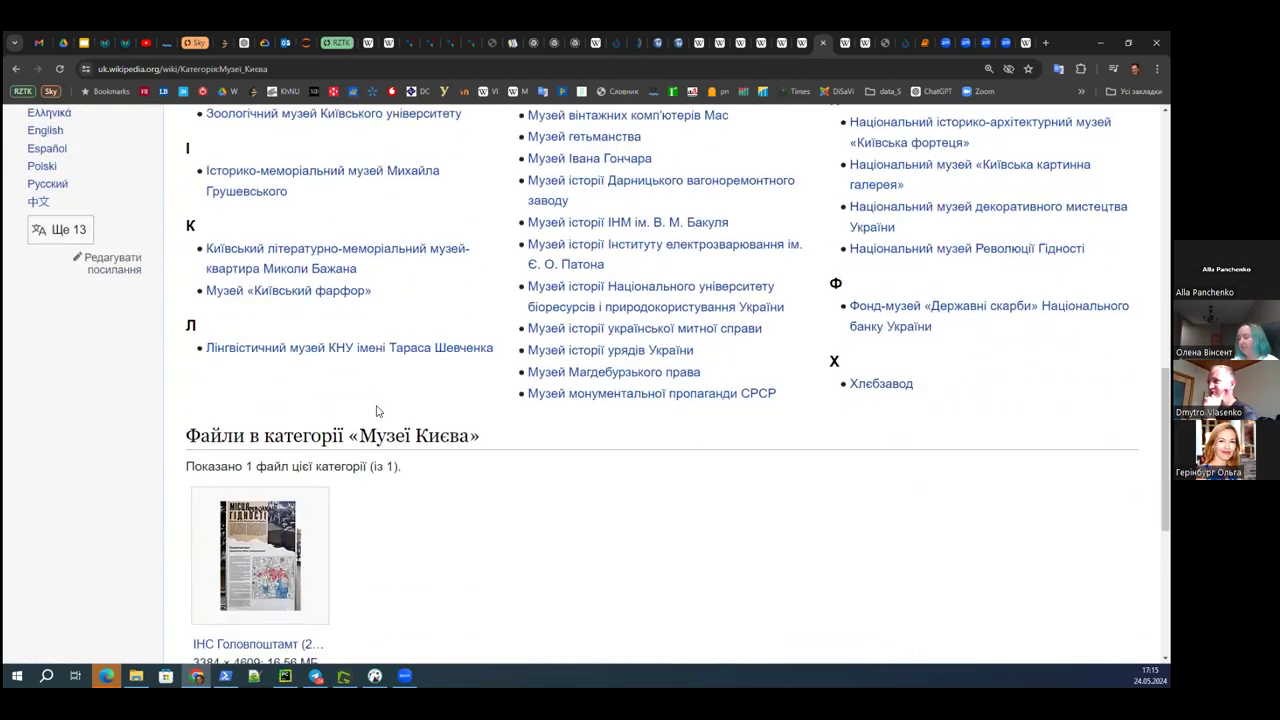
scroll(376, 400, up, 2)
scroll(380, 414, down, 2)
scroll(380, 414, down, 3)
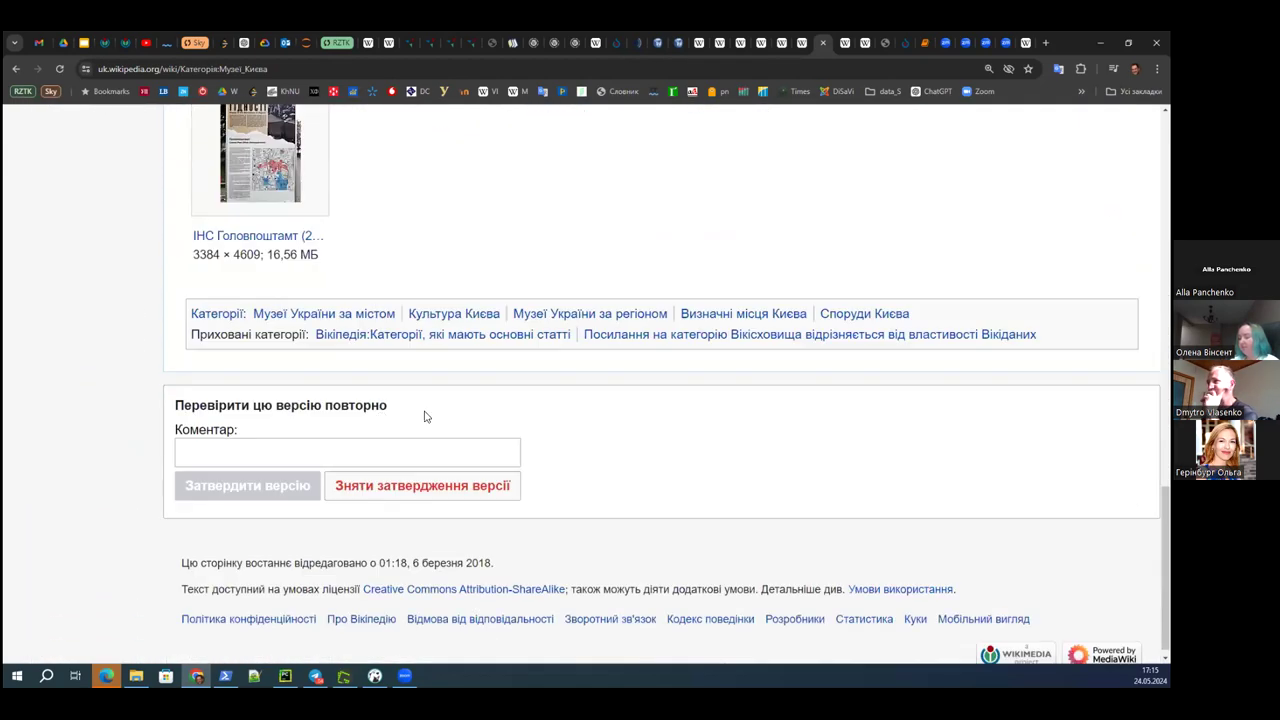
click(338, 314)
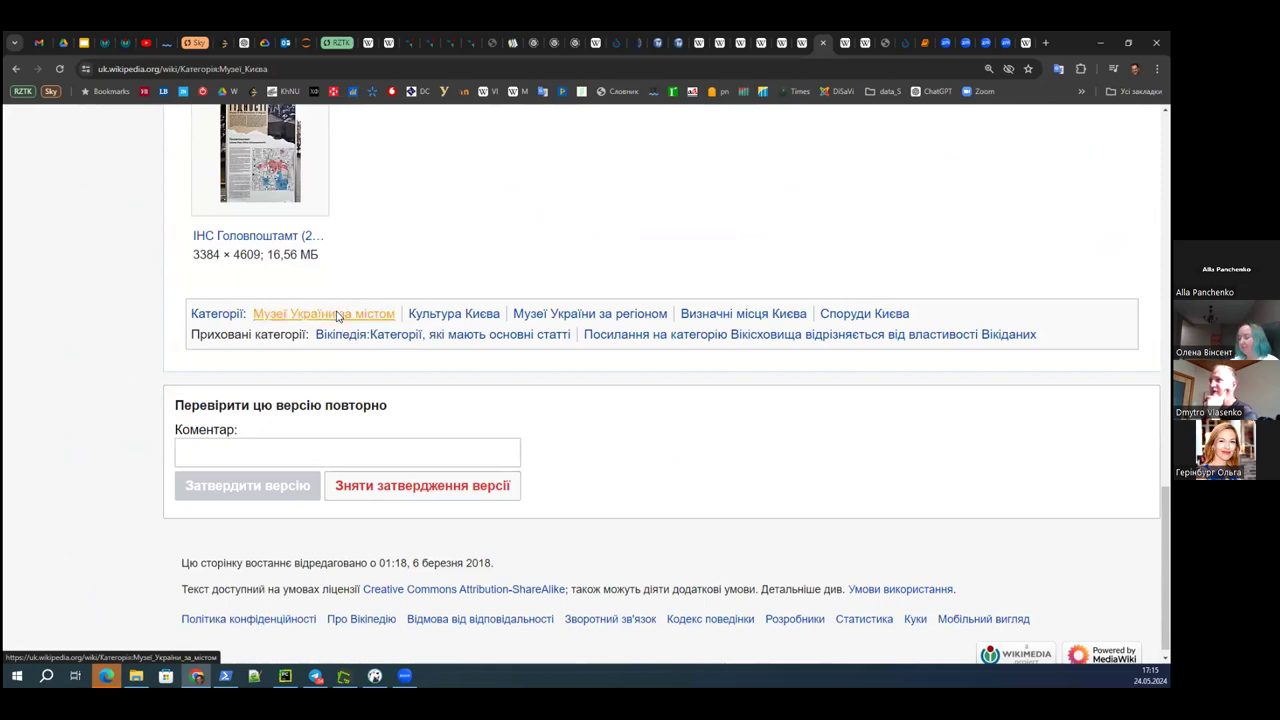
- Look through the city subcategories and open the parent category "Музеї України"
scroll(474, 433, down, 8)
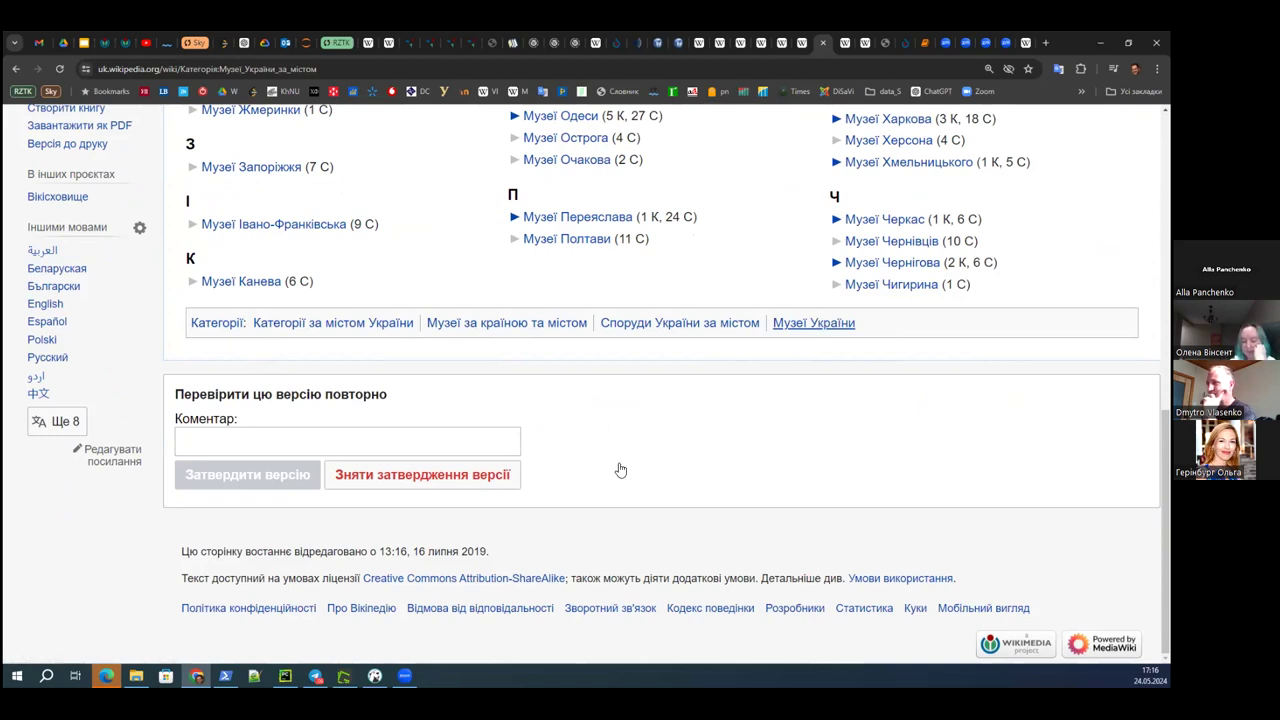
scroll(789, 453, up, 2)
click(789, 445)
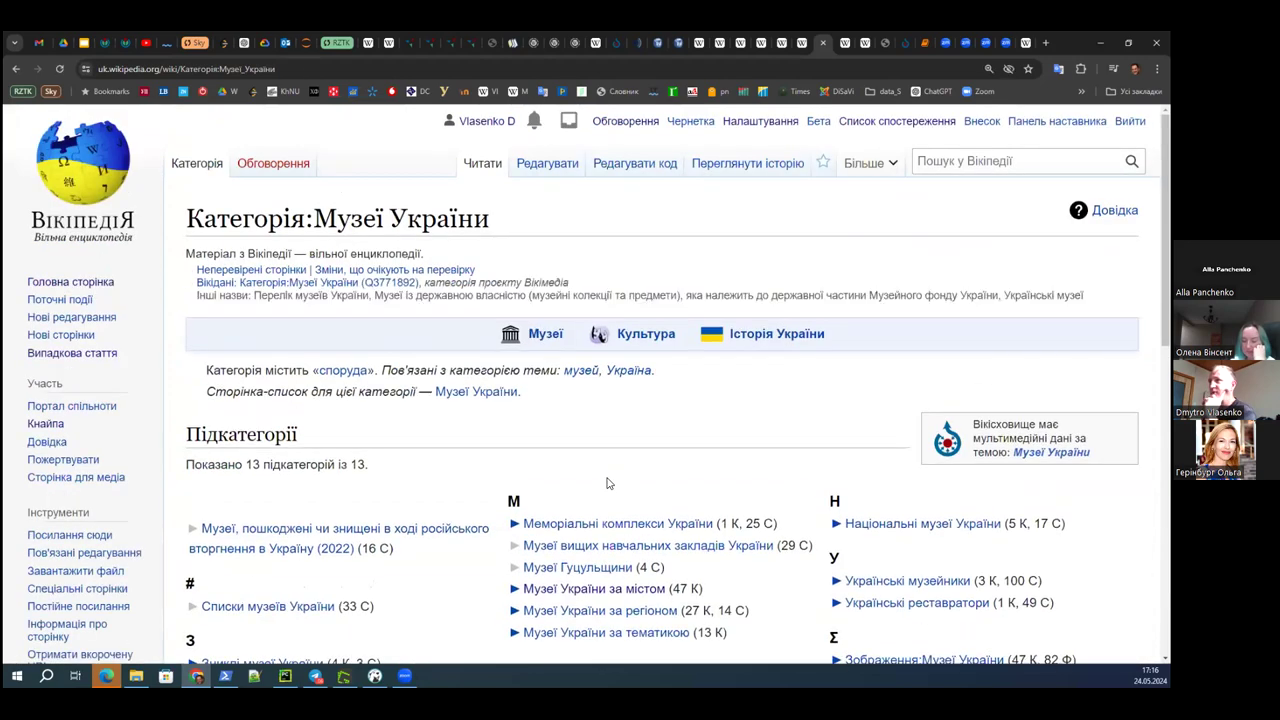
- Examine the subcategories, parent categories and individual museum pages listed in the "Музеї України" category
scroll(607, 482, down, 2)
scroll(607, 482, down, 5)
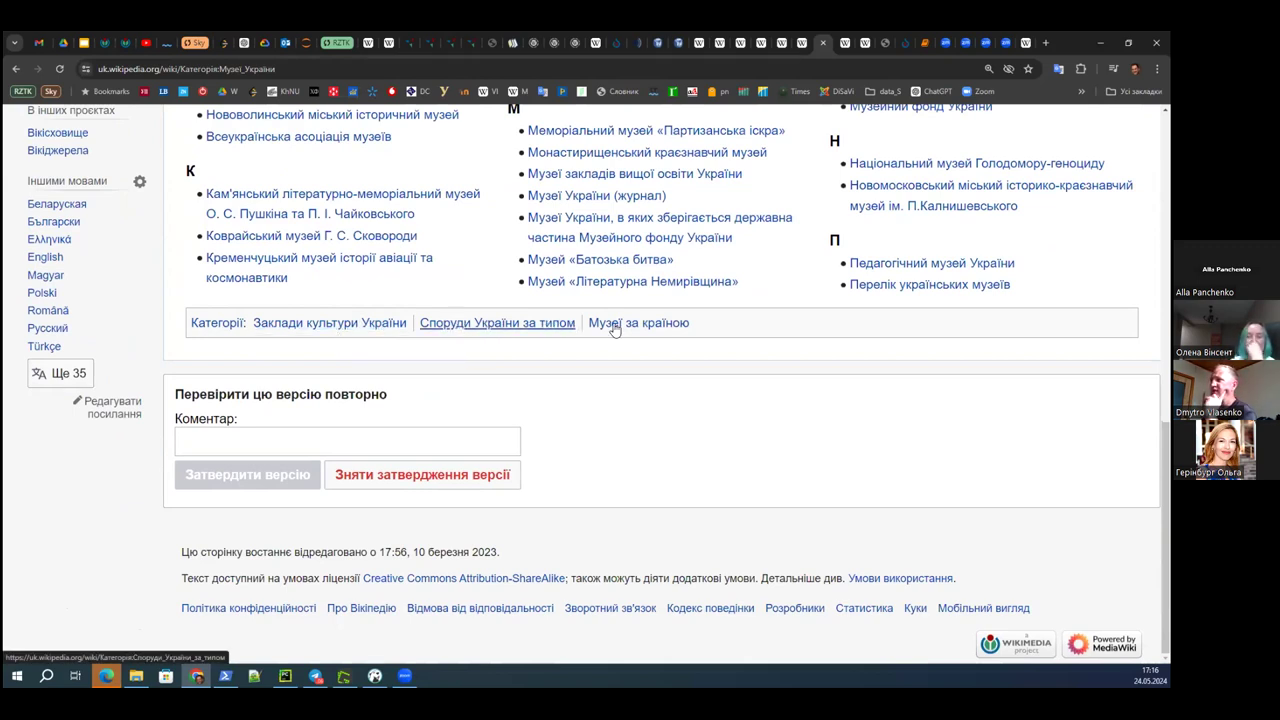
scroll(606, 377, up, 1)
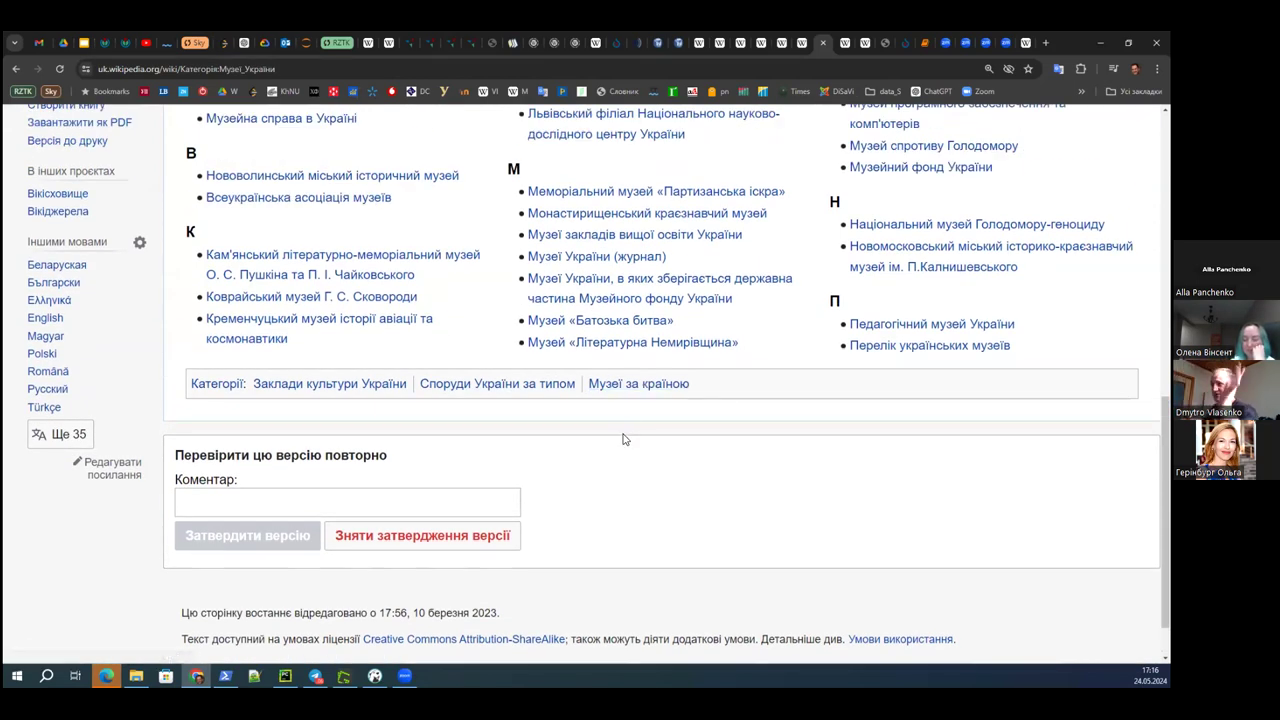
scroll(630, 460, up, 2)
scroll(636, 490, up, 1)
mouse_move(600, 502)
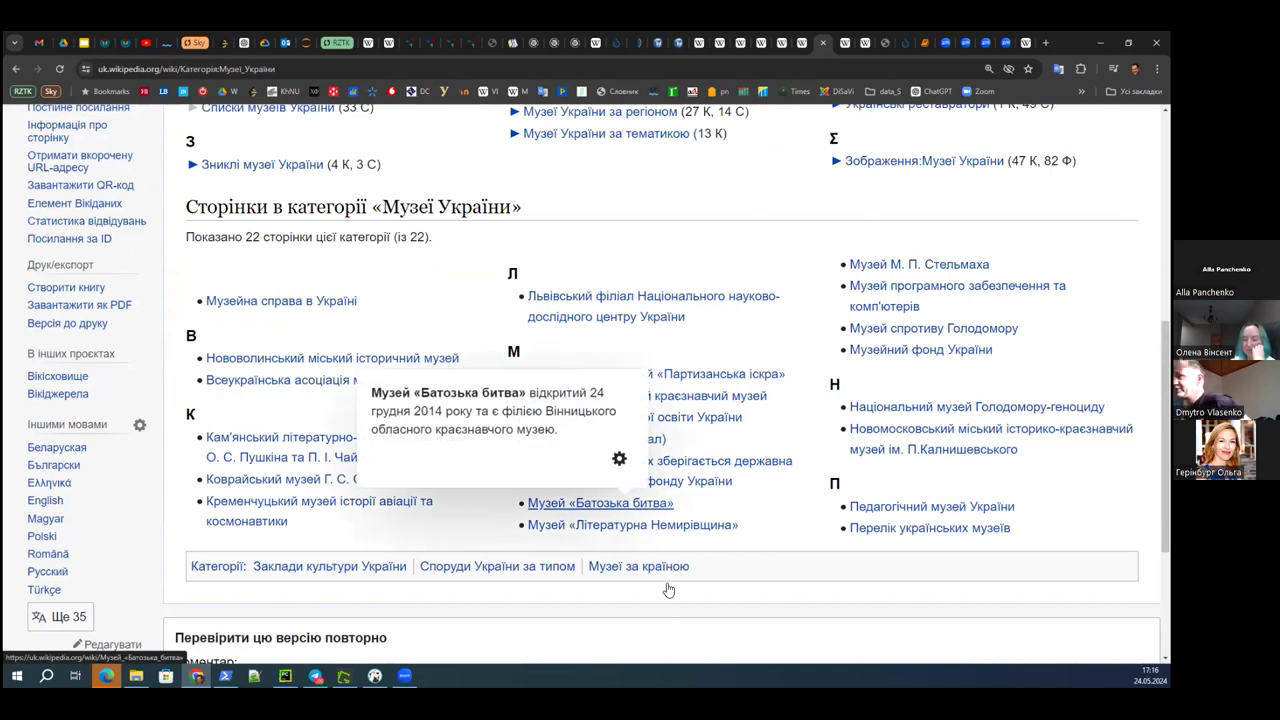
scroll(450, 394, up, 1)
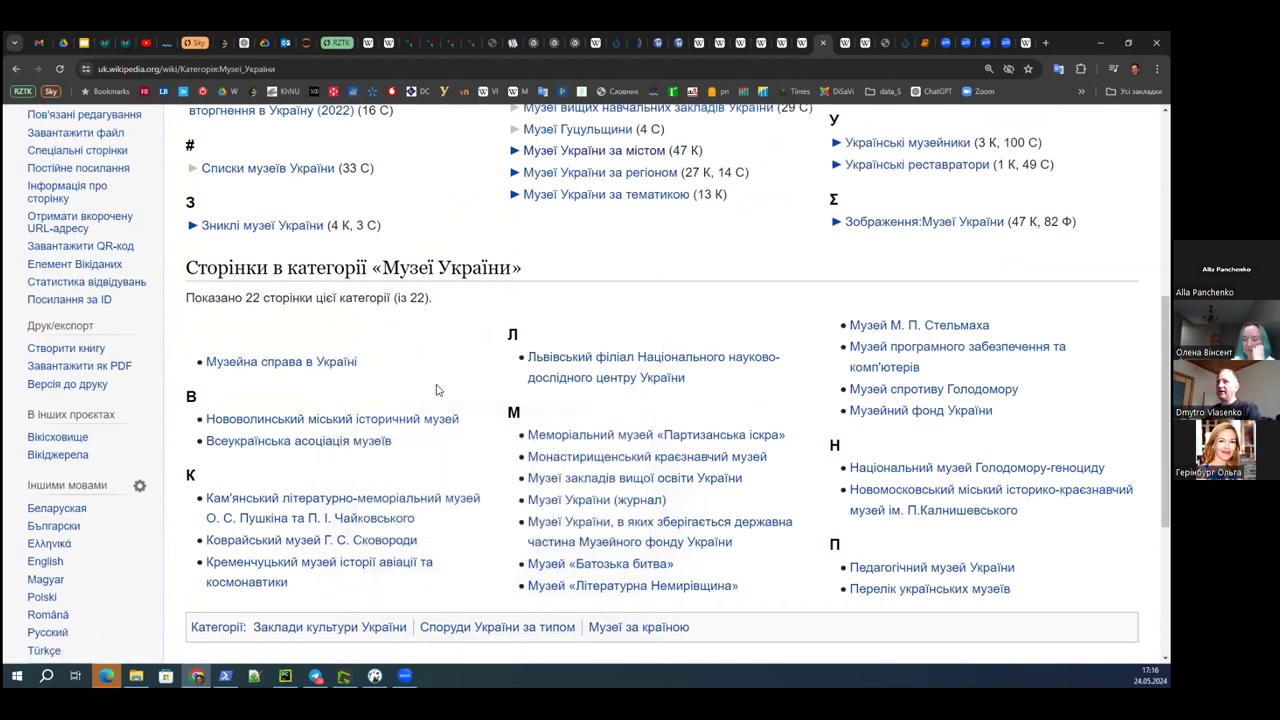
scroll(444, 370, up, 2)
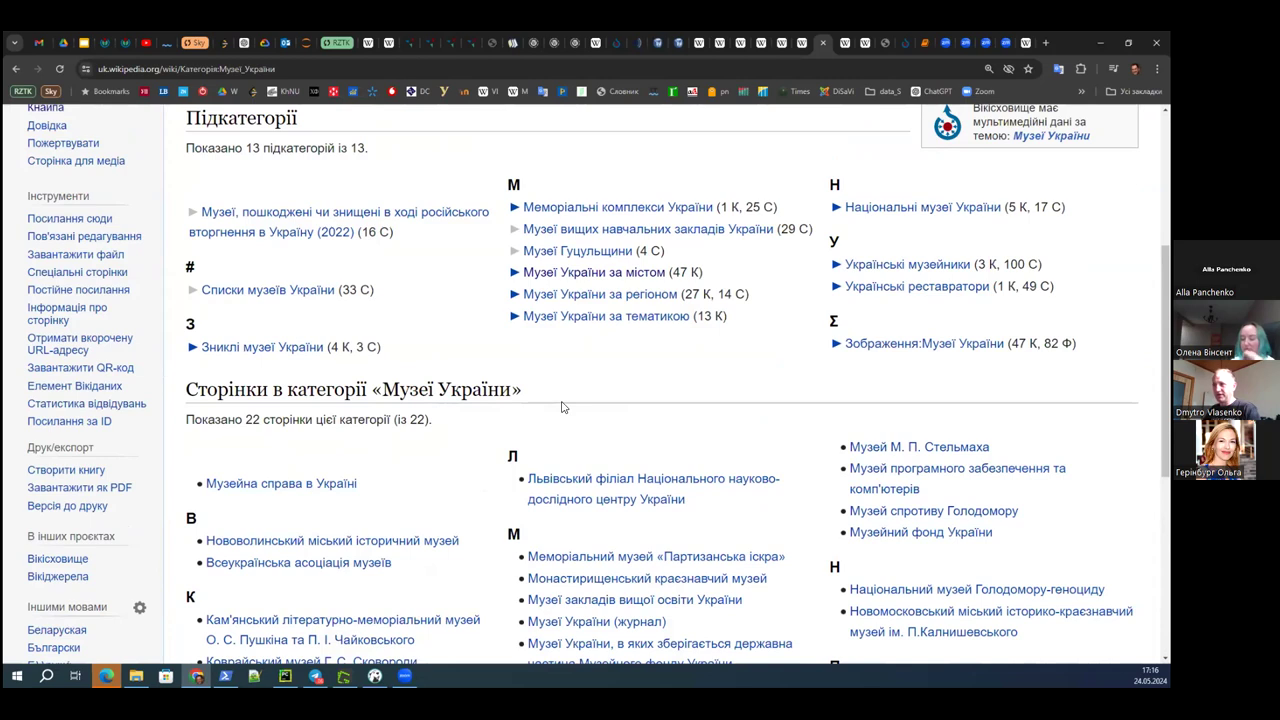
scroll(649, 427, down, 1)
mouse_move(705, 437)
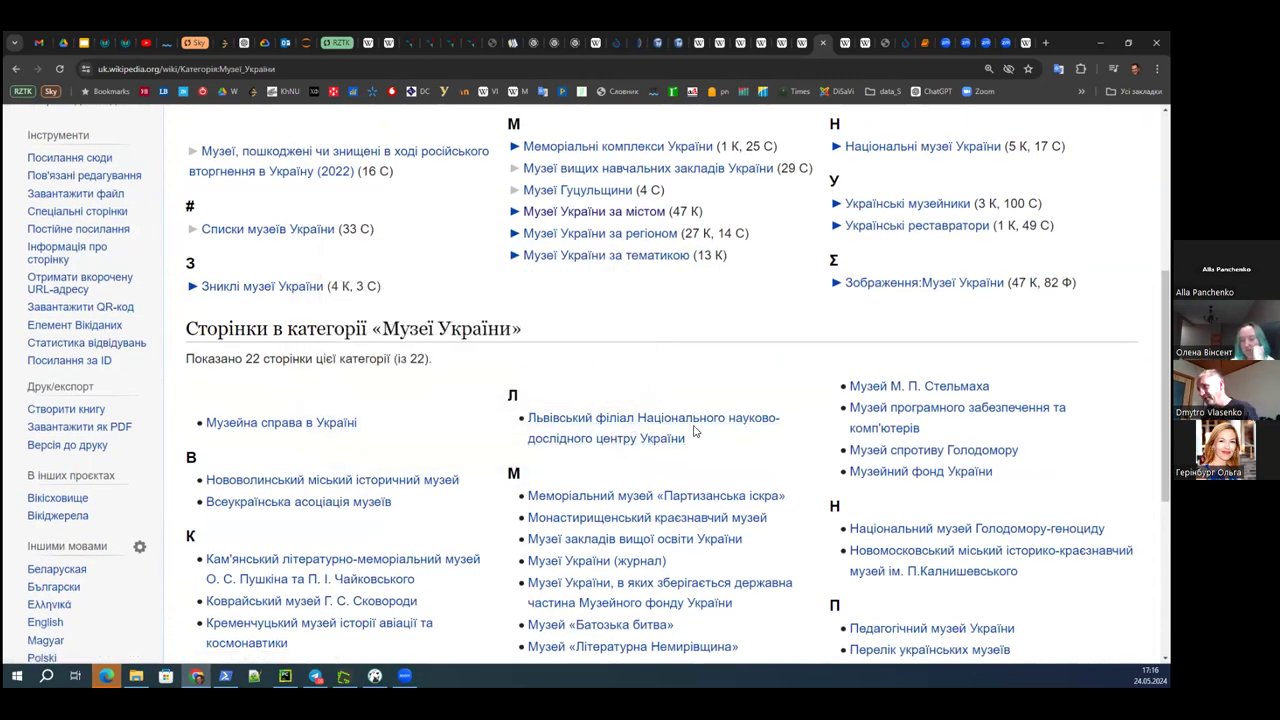
- Open the article "Музей М. П. Стельмаха" in a separate tab, highlight "Вінницька область" in its address and check the article's categories
mouse_move(646, 422)
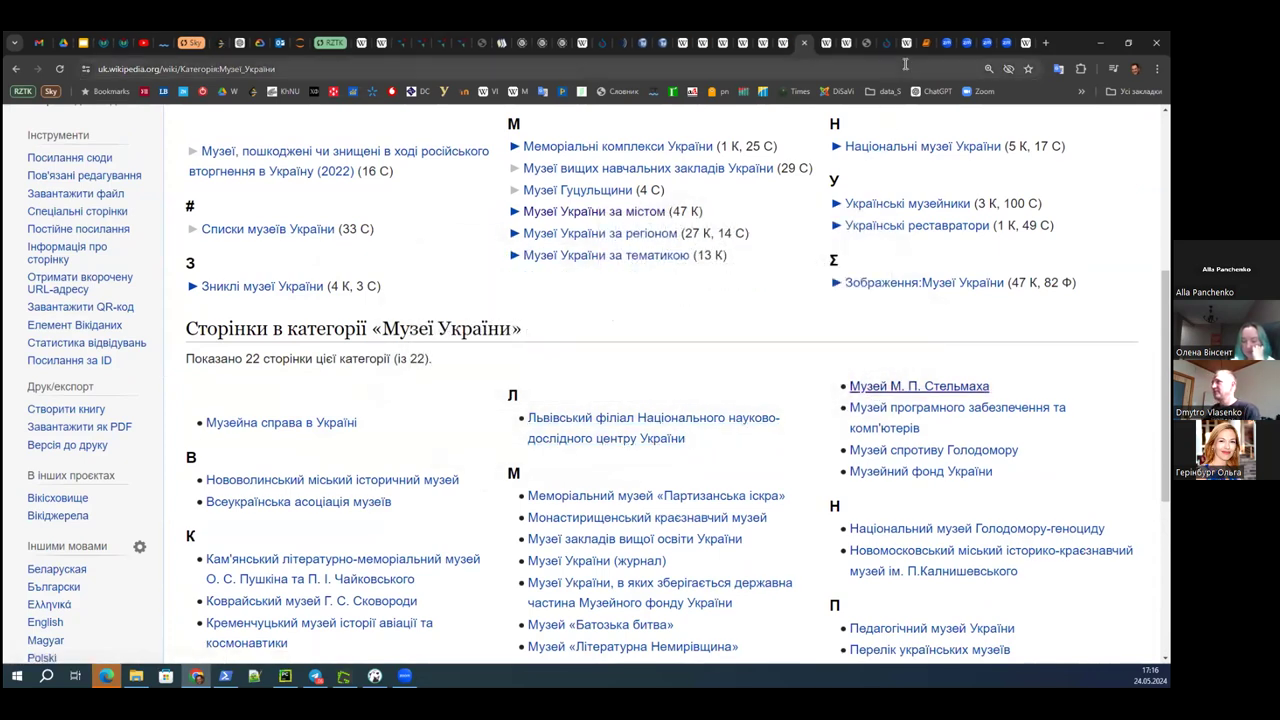
click(901, 48)
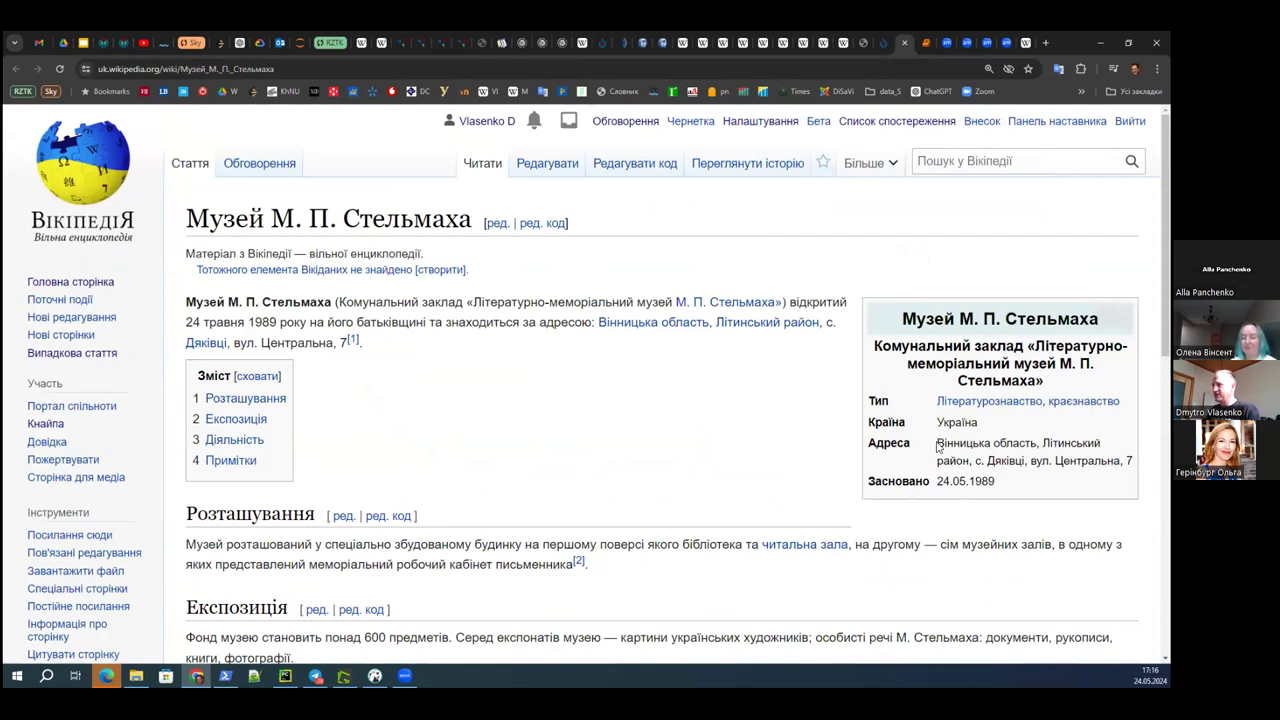
drag(937, 444, 1031, 446)
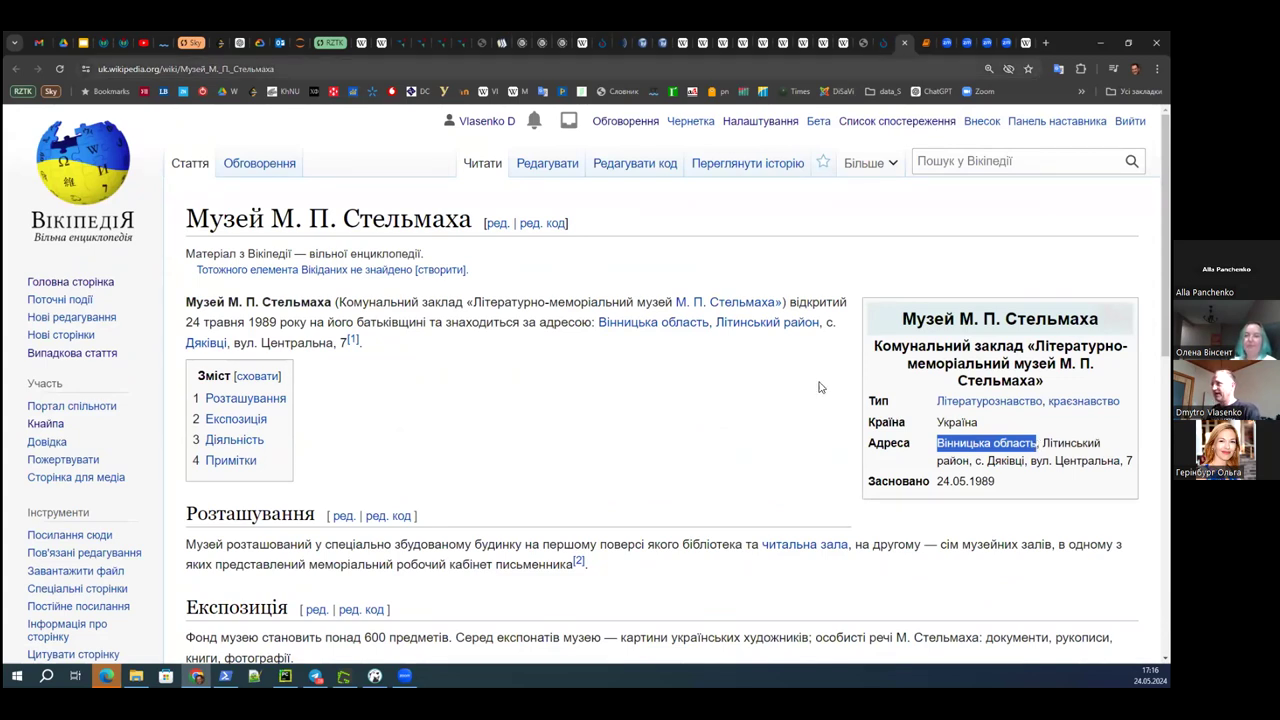
scroll(640, 480, down, 6)
scroll(638, 483, down, 2)
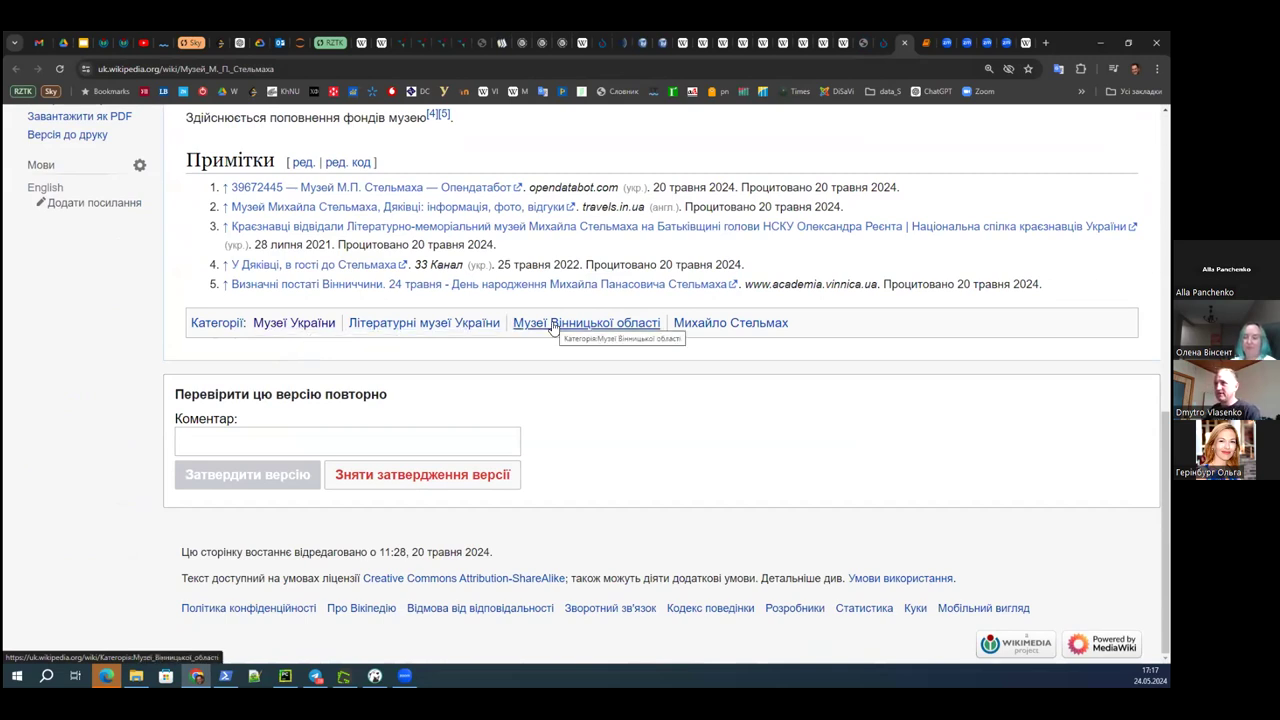
- Open the article's "Музеї України" category in a separate tab and examine the pages placed directly in it
click(836, 49)
click(906, 50)
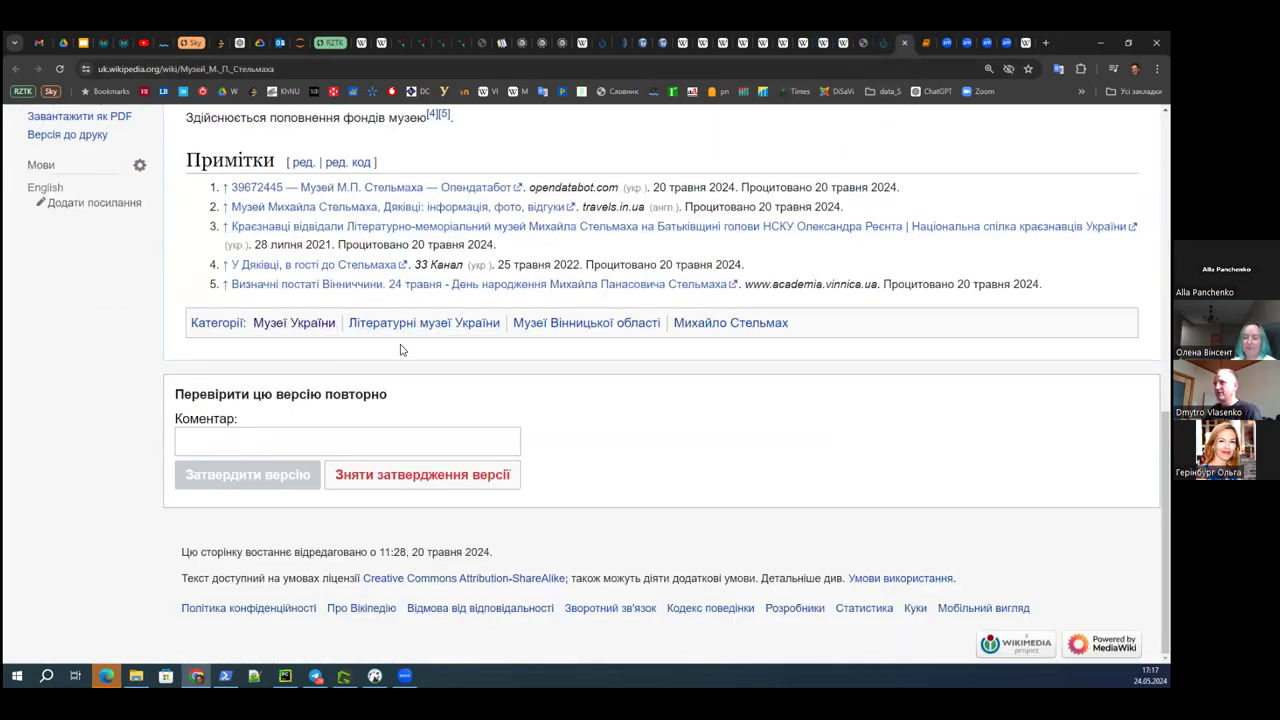
middle_click(294, 322)
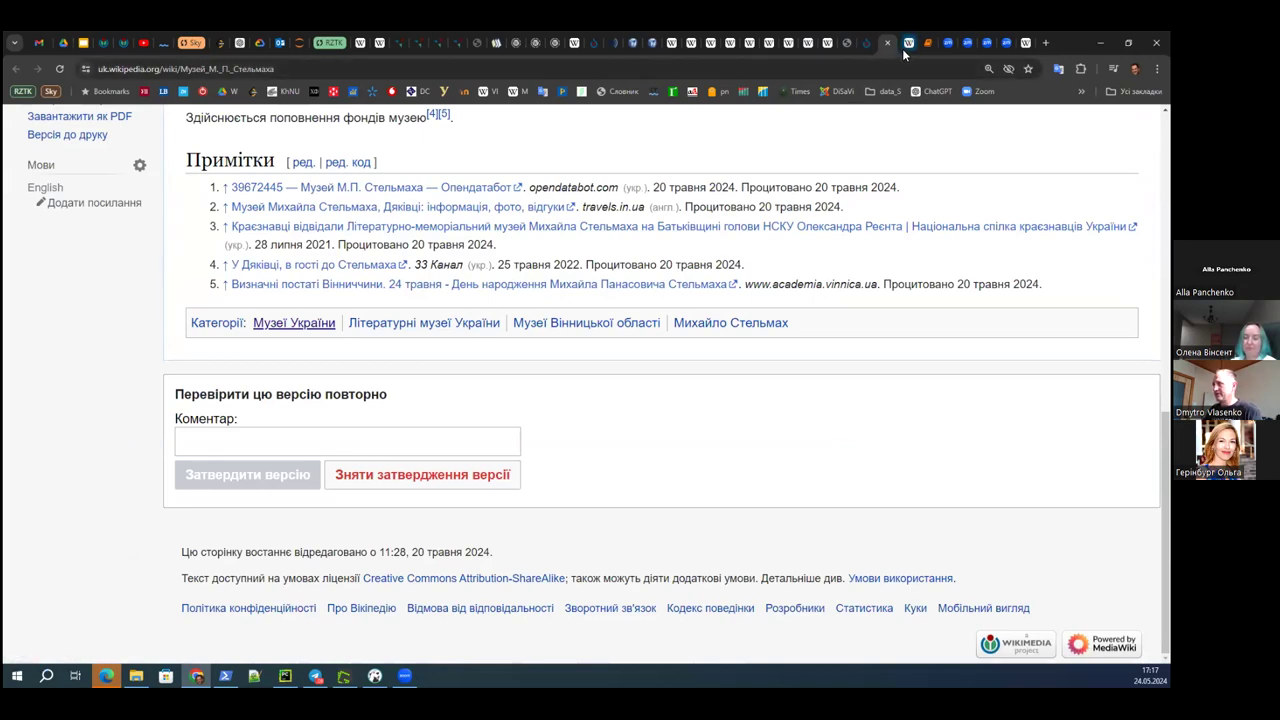
click(903, 50)
scroll(817, 360, down, 3)
scroll(817, 360, down, 3)
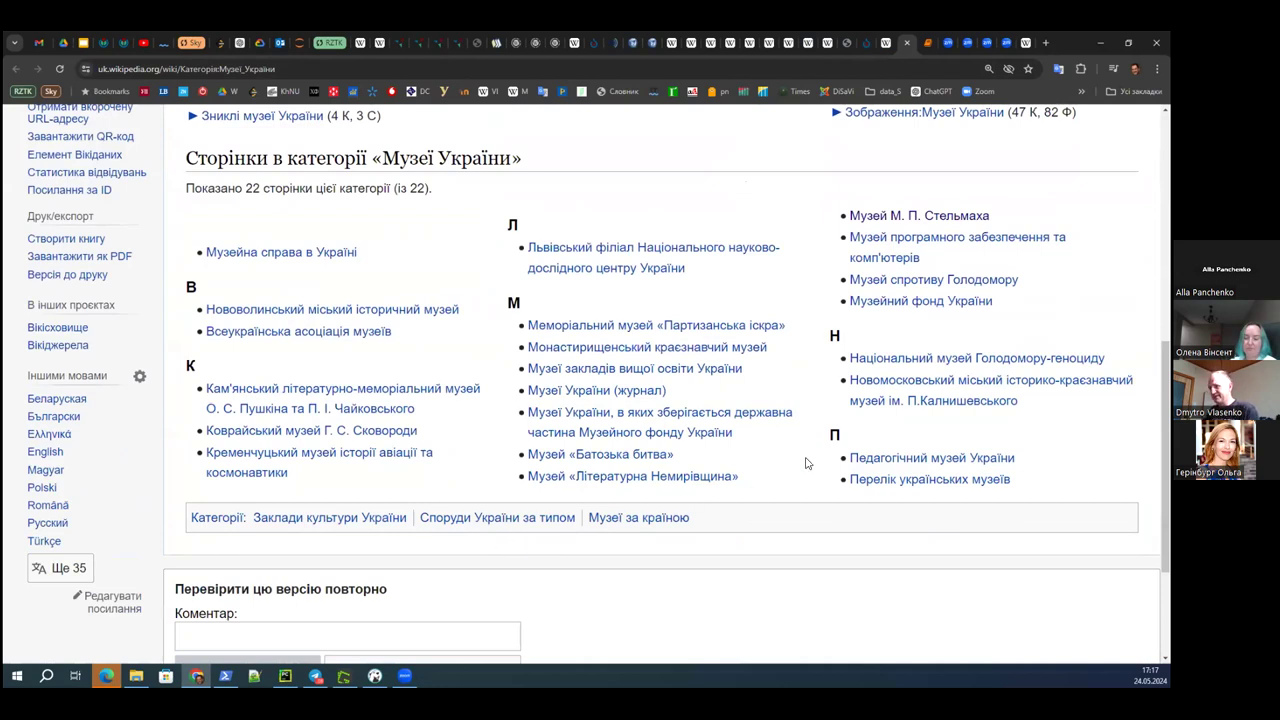
scroll(728, 463, up, 1)
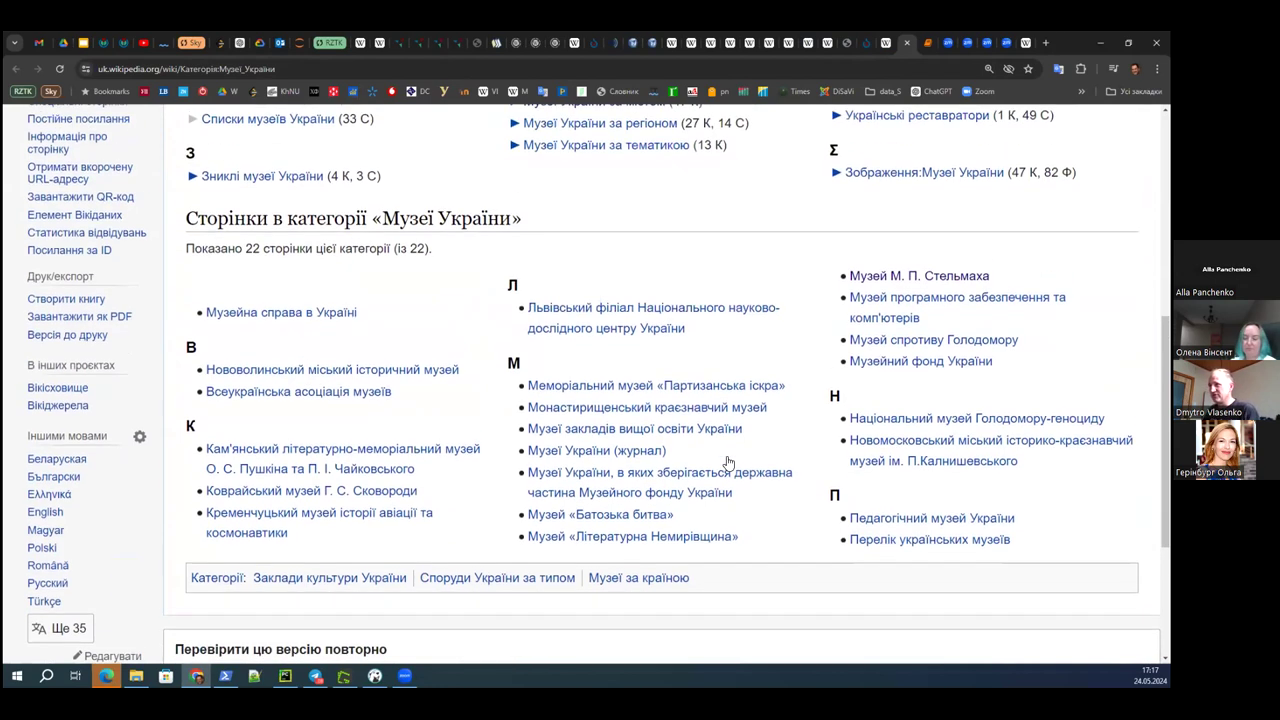
- Return to the "Музей М. П. Стельмаха" article and open the source code of its introductory section
click(866, 45)
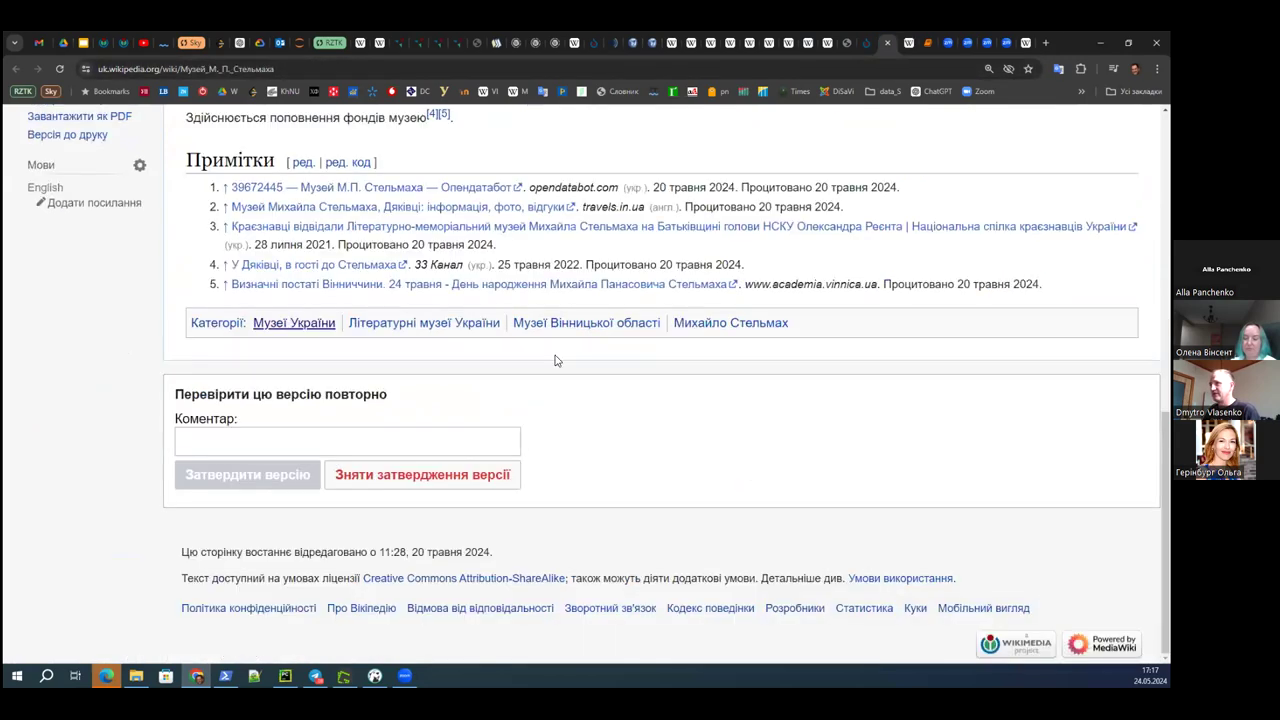
scroll(443, 490, up, 2)
scroll(717, 467, up, 8)
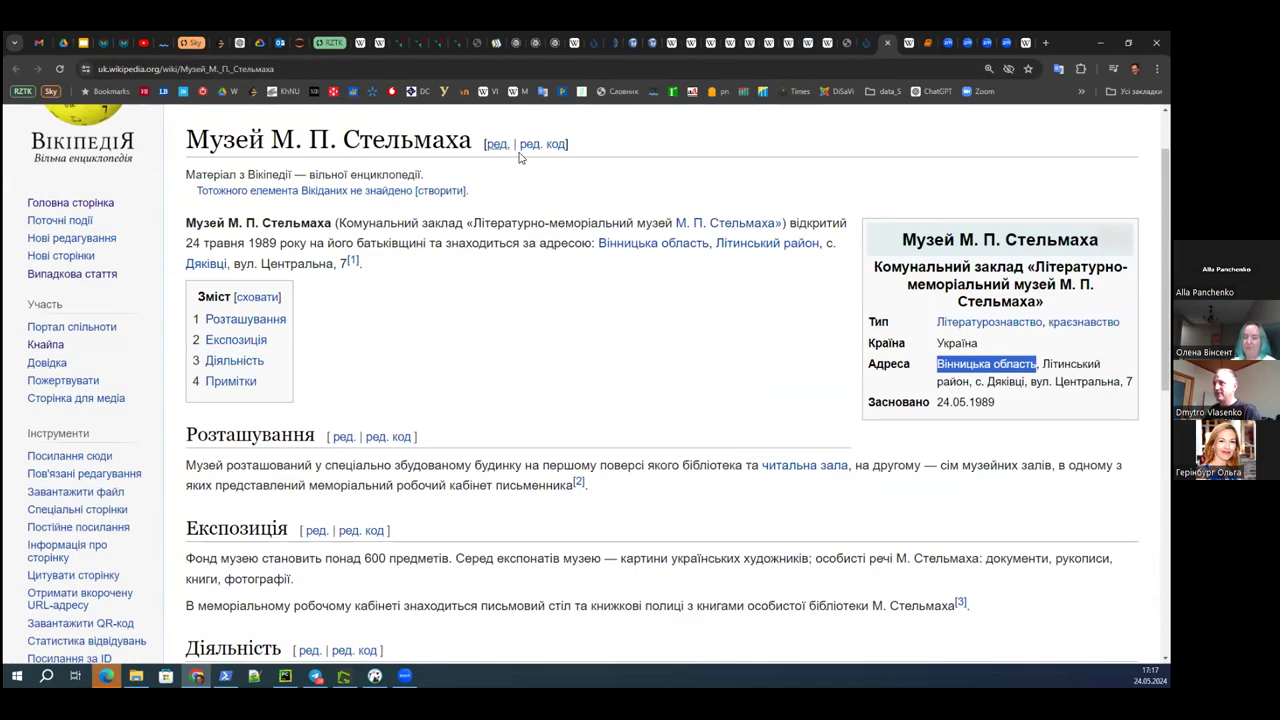
click(530, 146)
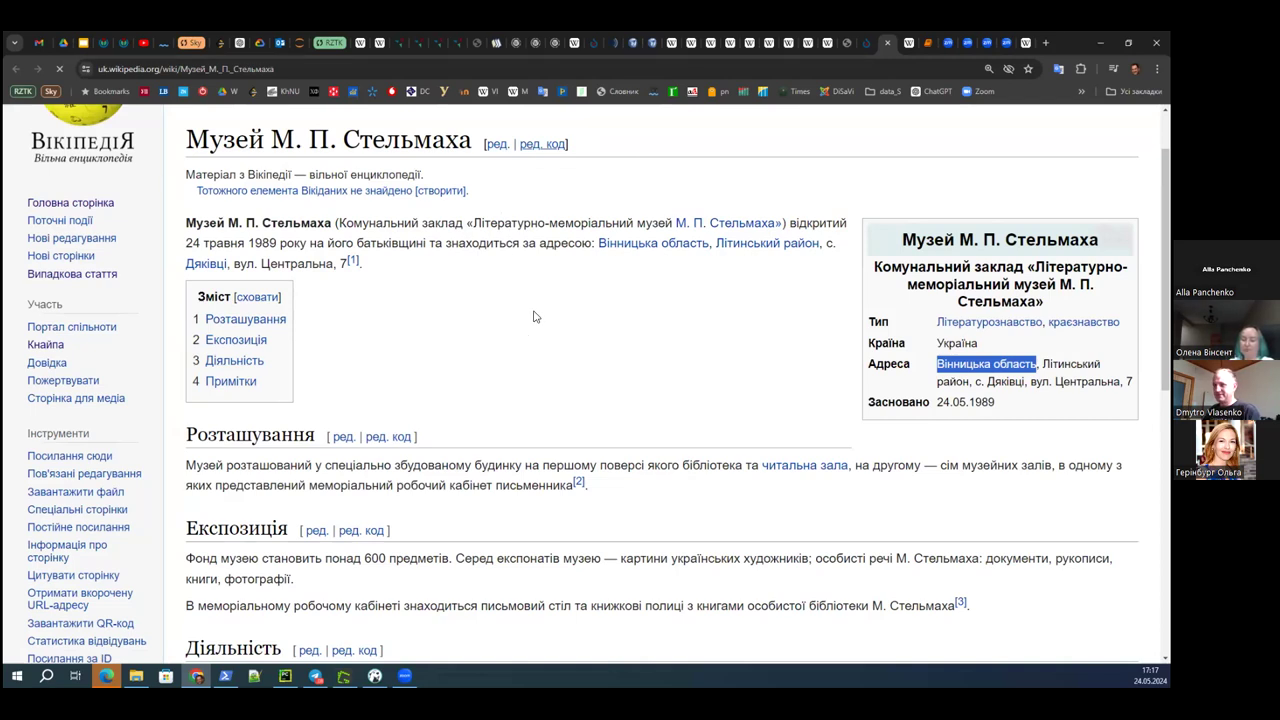
click(541, 147)
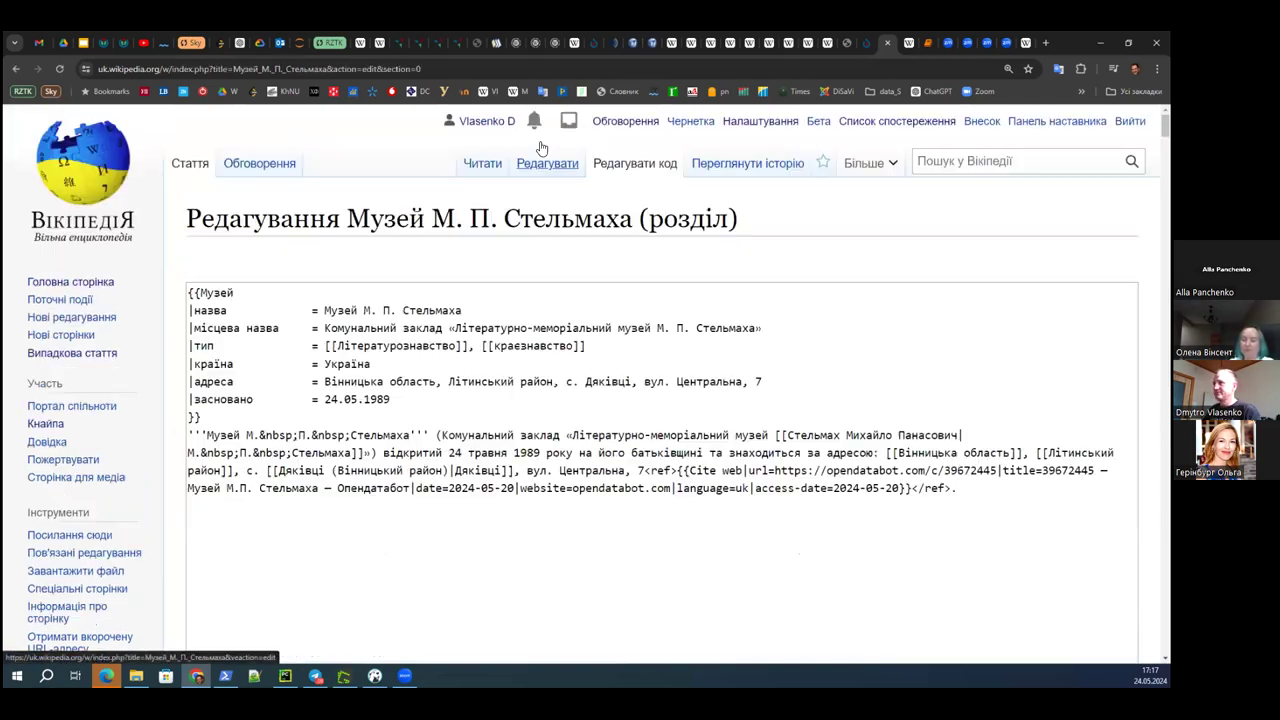
- Check the introductory section's source code and switch to editing the source code of the whole article
scroll(490, 420, down, 3)
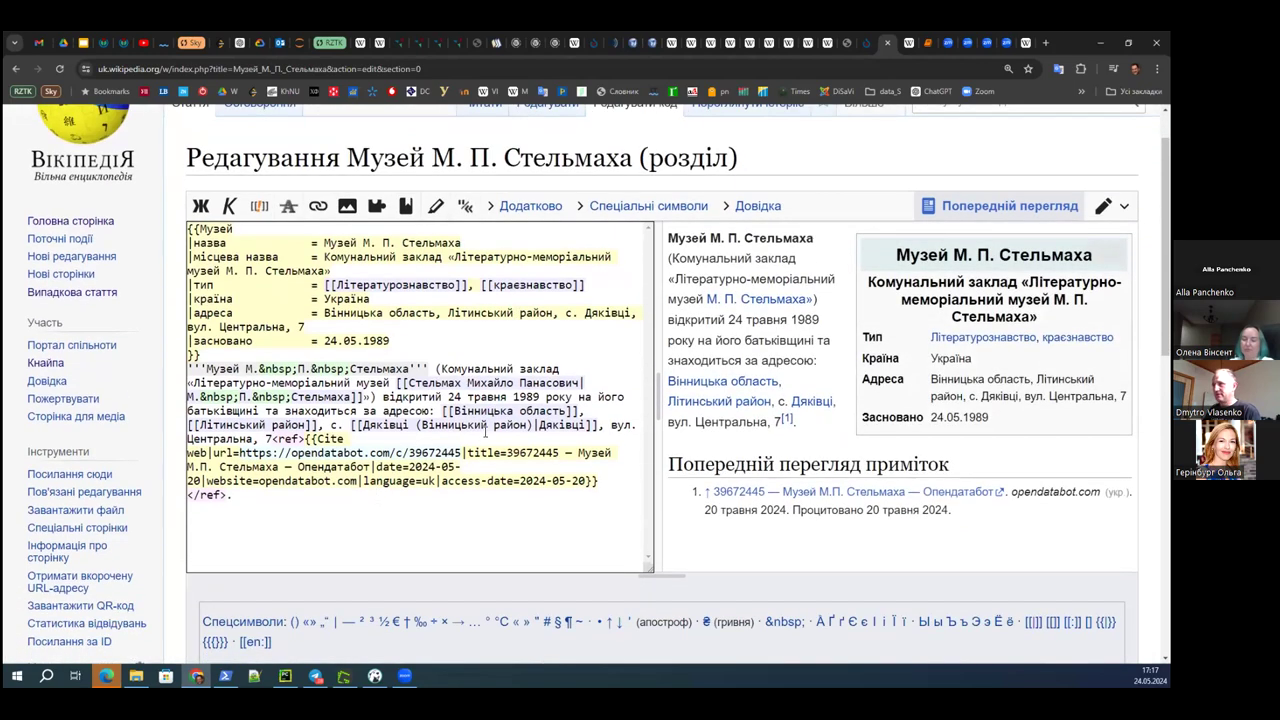
scroll(485, 431, up, 3)
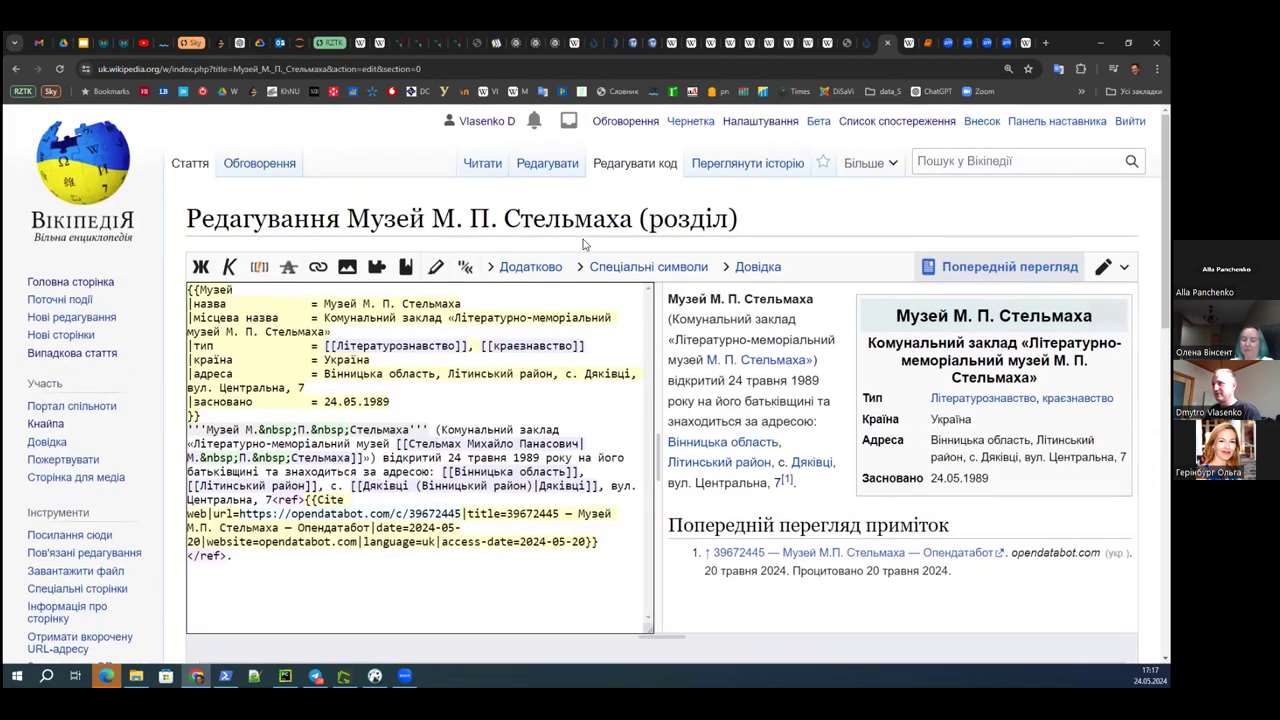
click(620, 170)
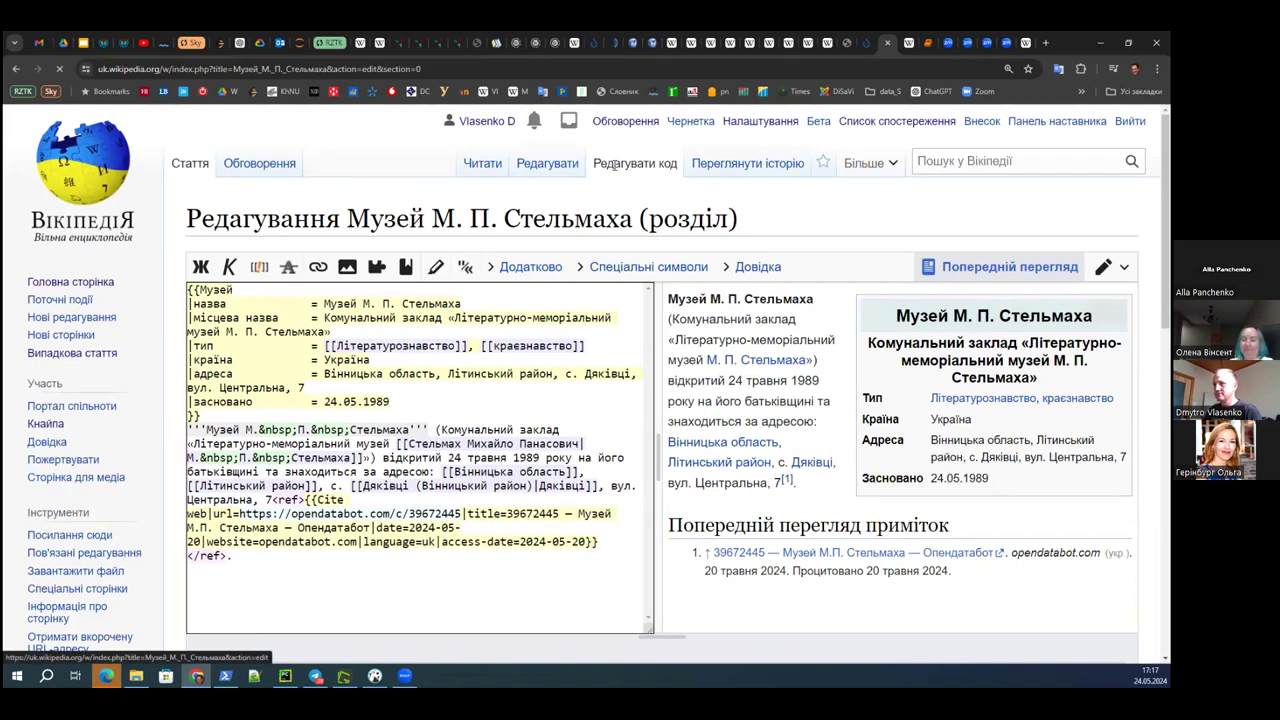
- Delete the "[[Категорія:Музеї України]]" line from the category list at the end of the article's source code
scroll(384, 560, down, 3)
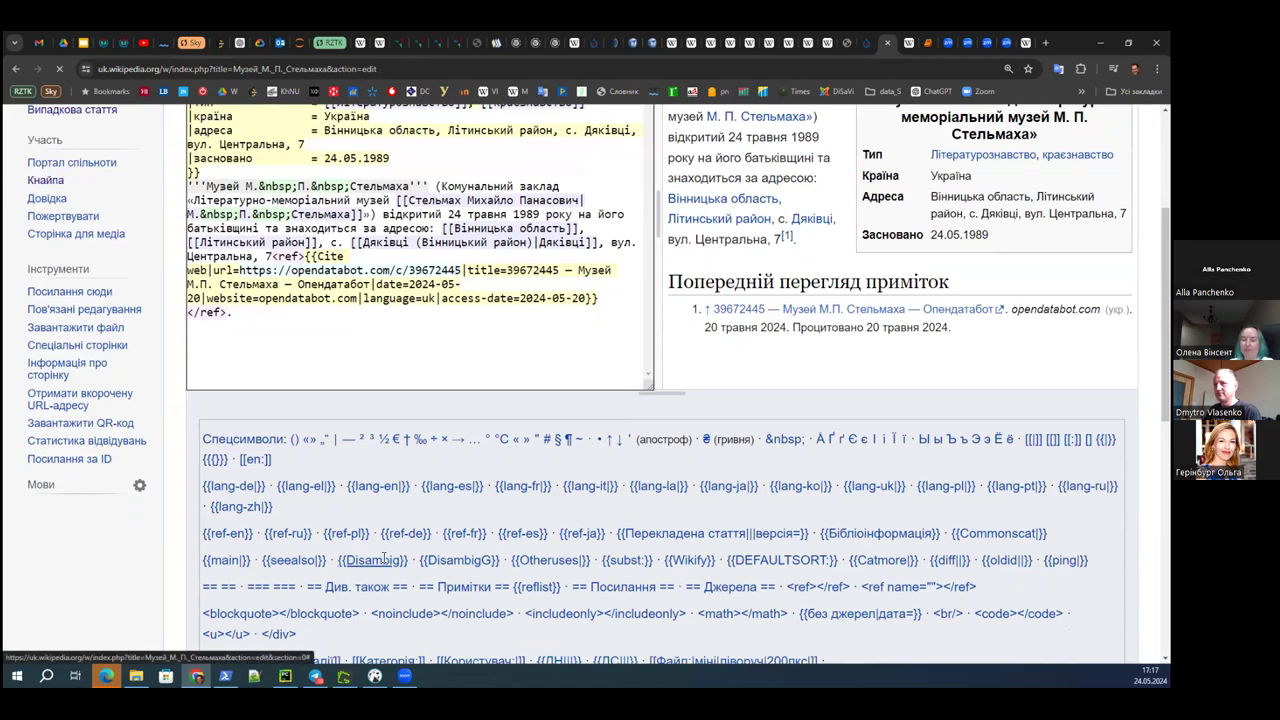
scroll(386, 552, down, 10)
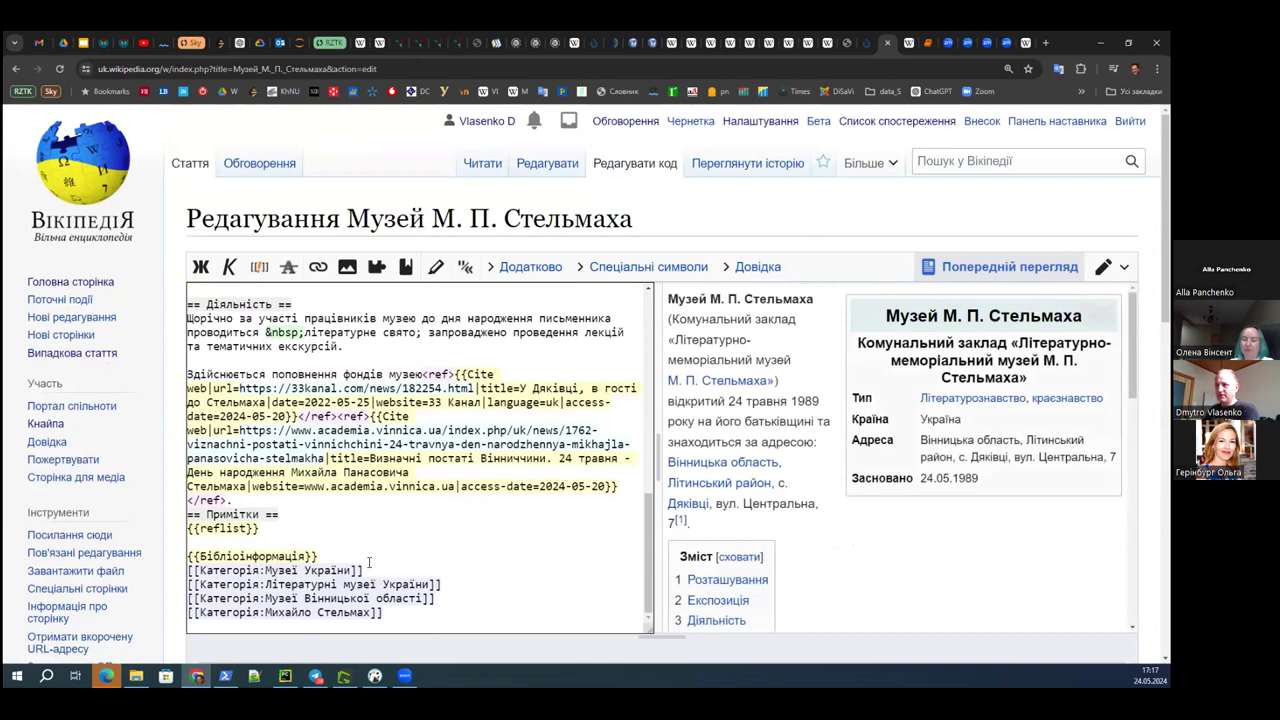
drag(369, 560, 369, 565)
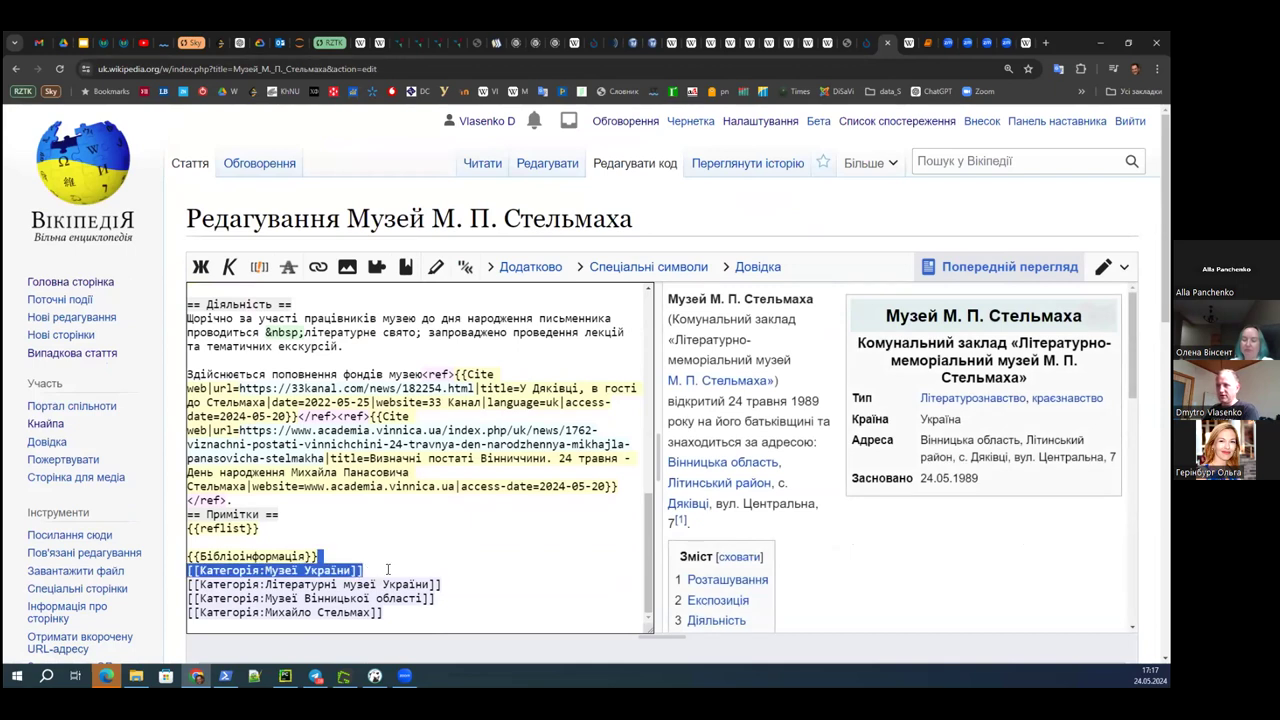
key(Delete)
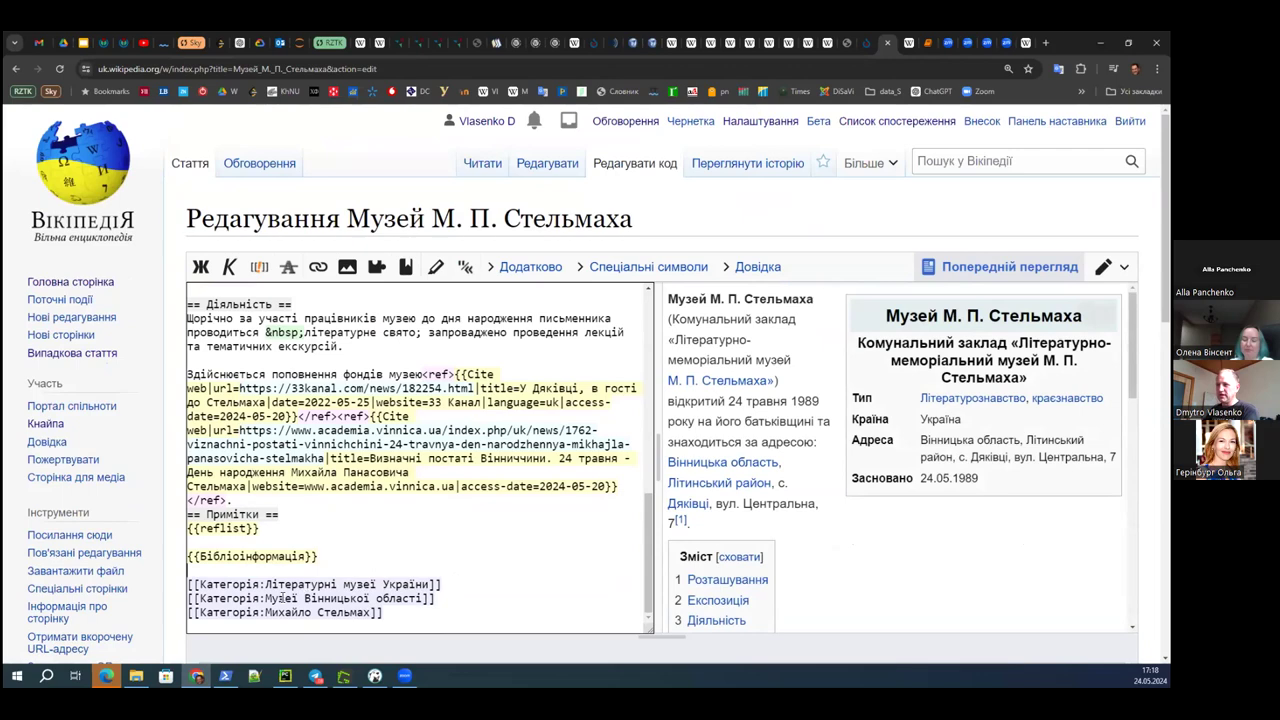
- Save the article with the edit summary "прибрав верхню категорію" and check the categories on the published page
scroll(268, 598, down, 3)
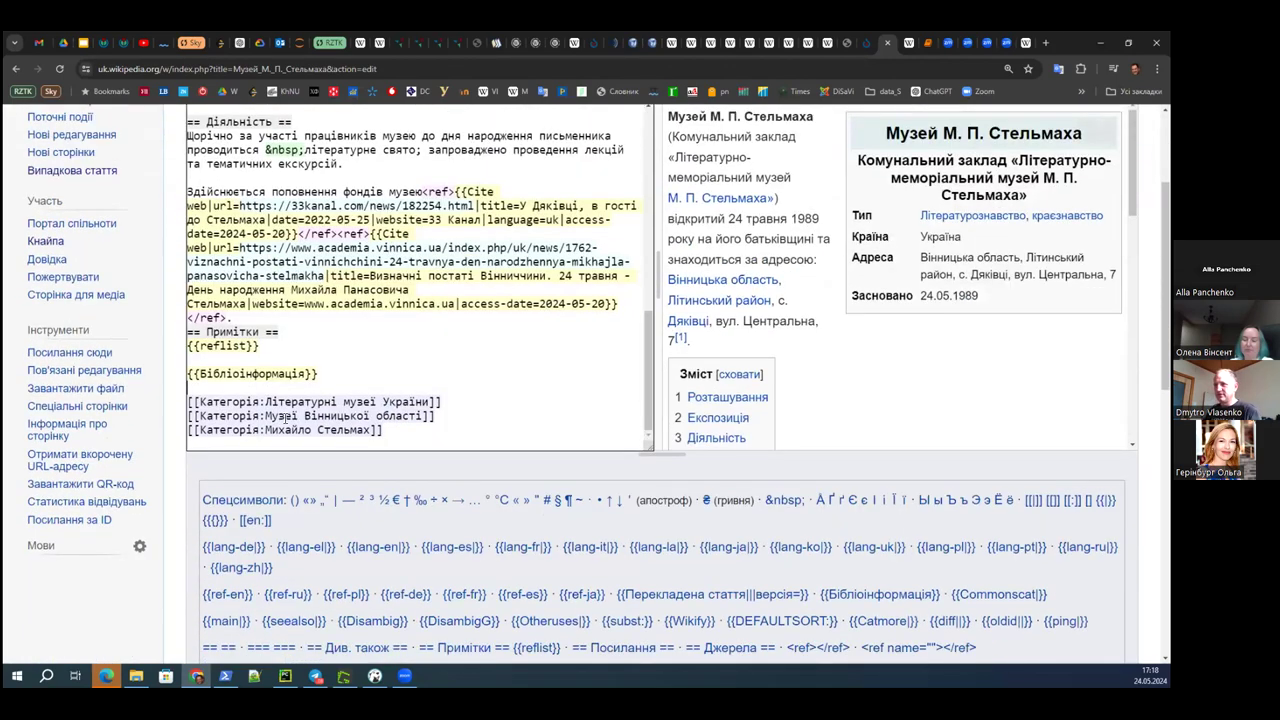
scroll(360, 560, down, 7)
click(336, 422)
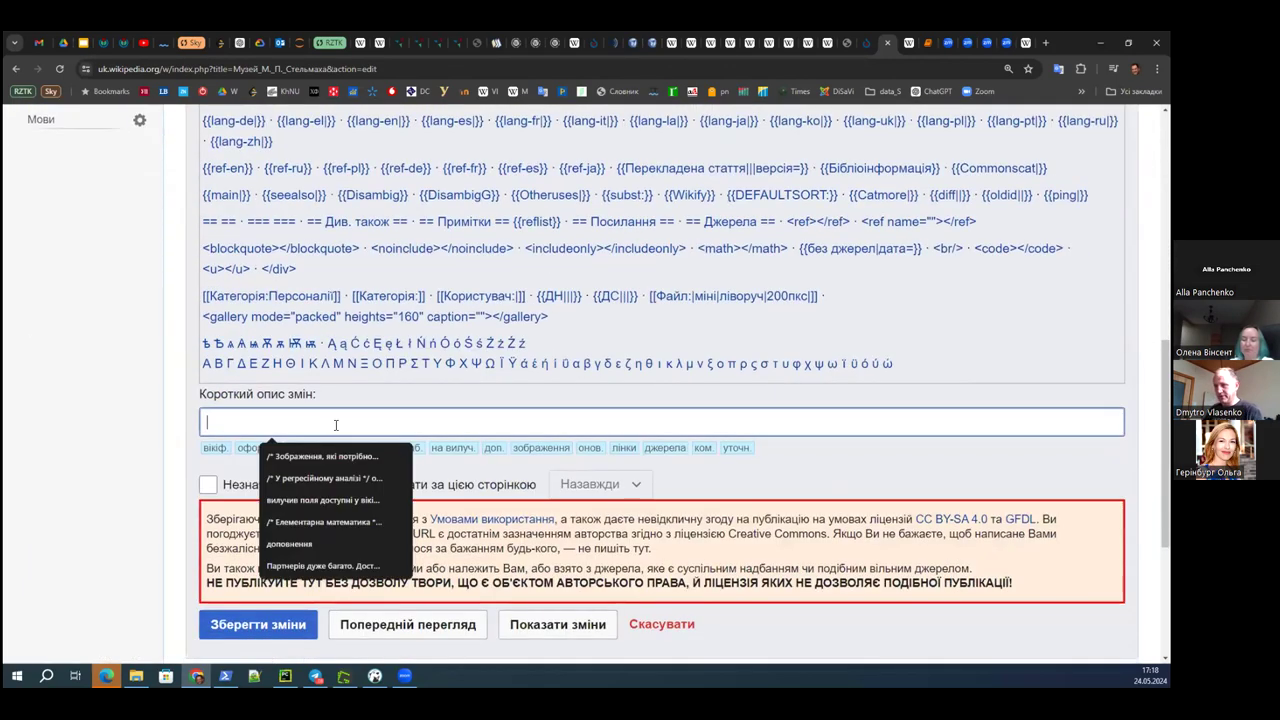
text(прибрав)
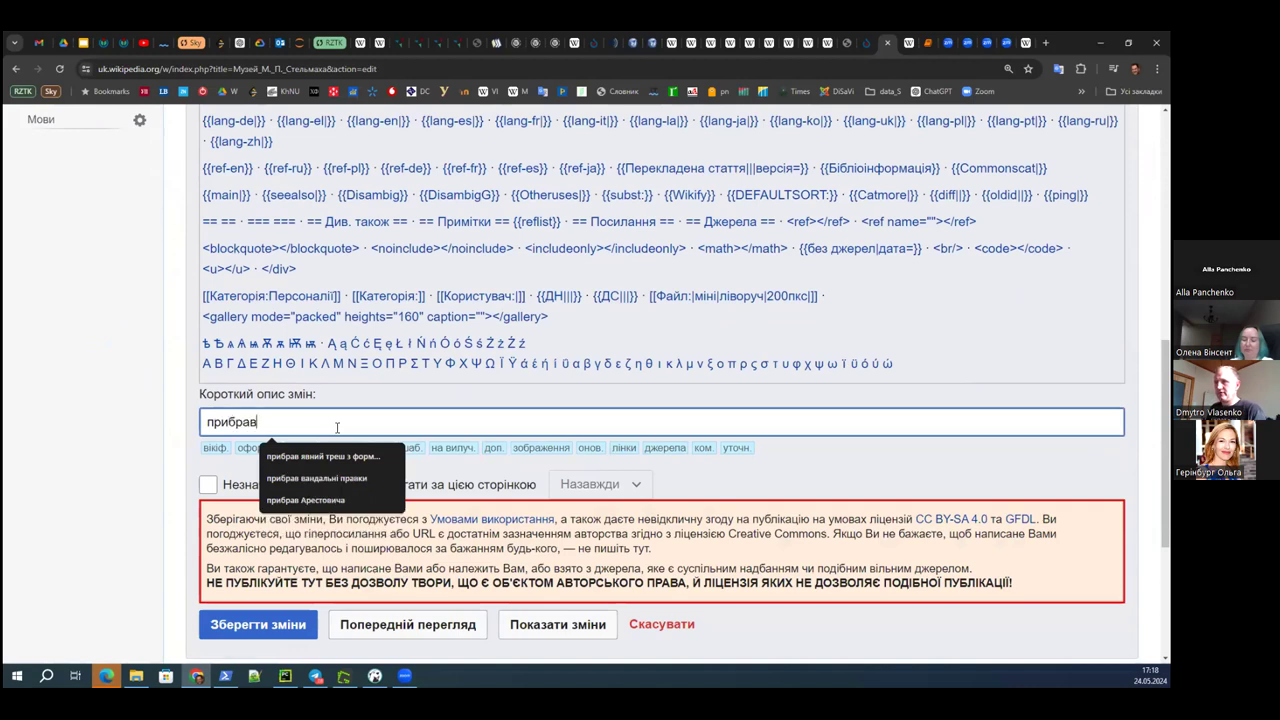
text( верхню категорі)
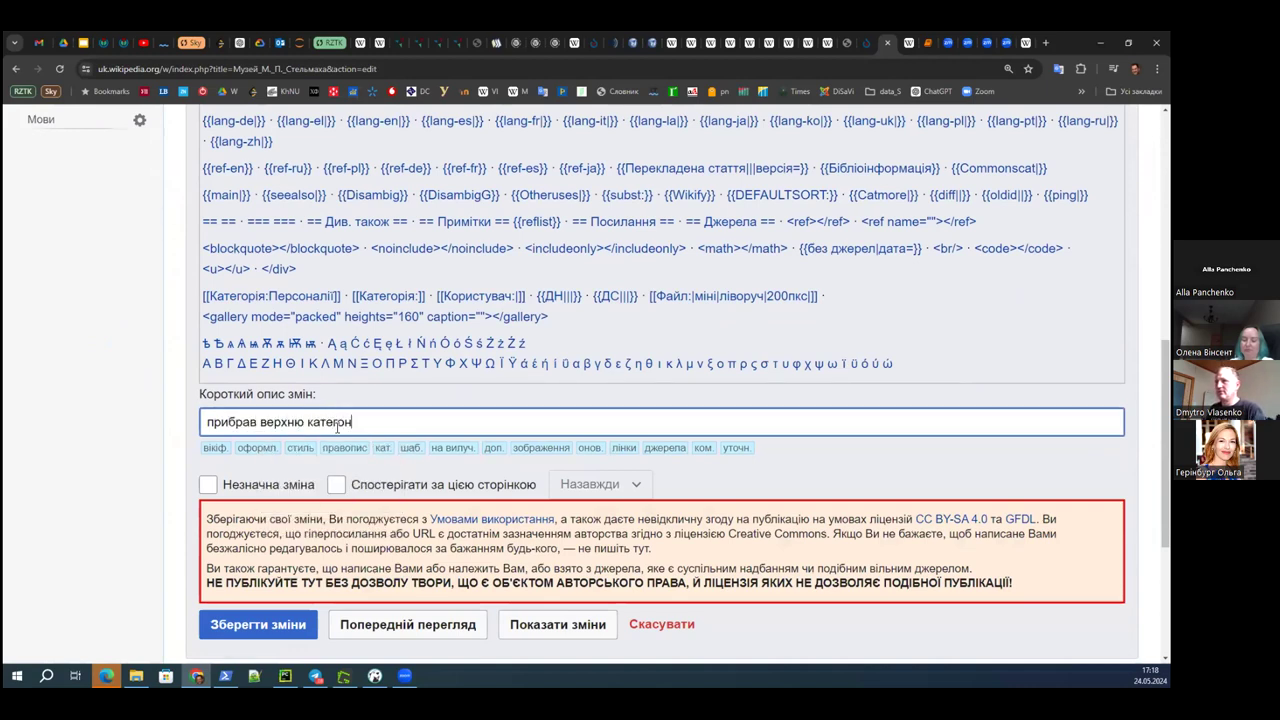
text(ю)
click(250, 618)
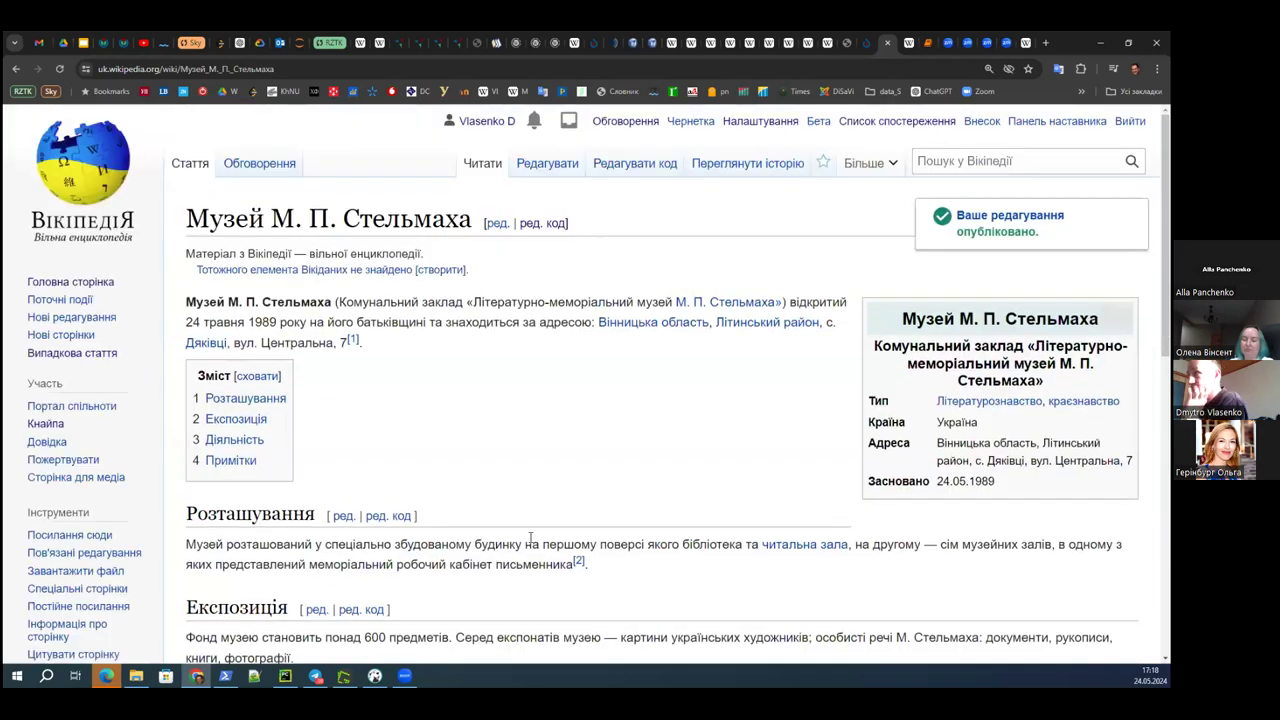
scroll(558, 530, down, 3)
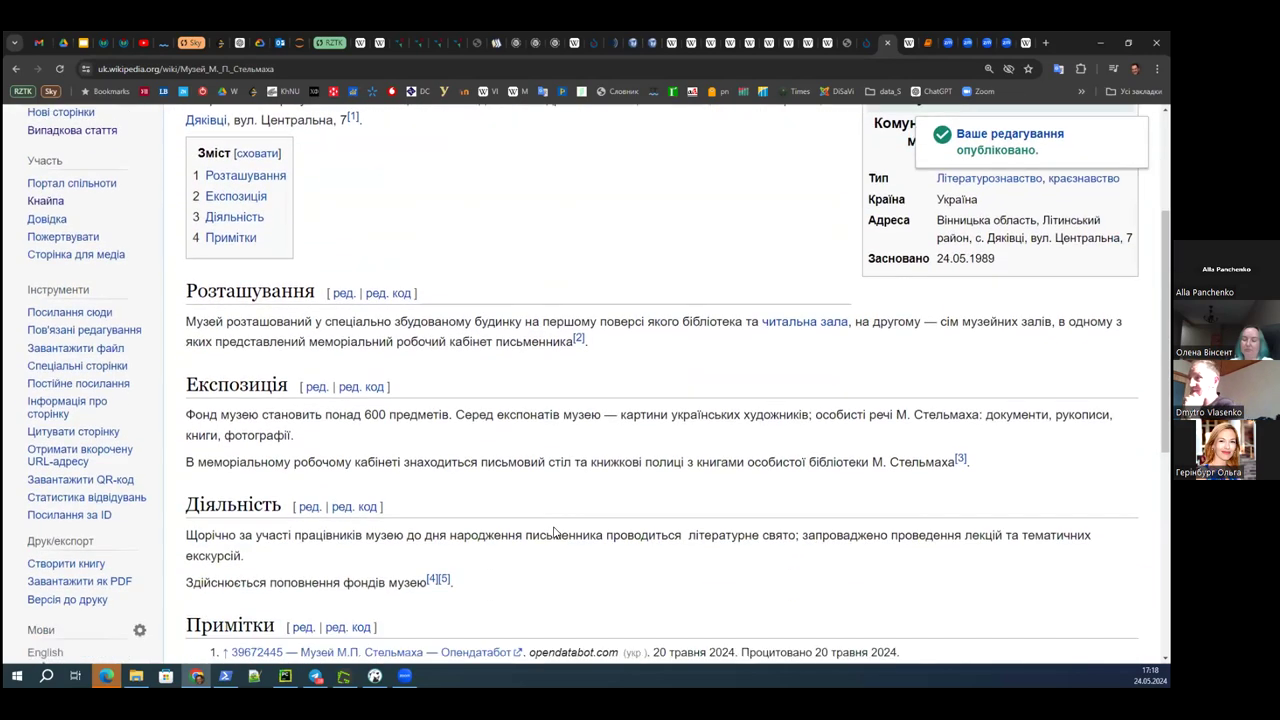
scroll(554, 532, down, 3)
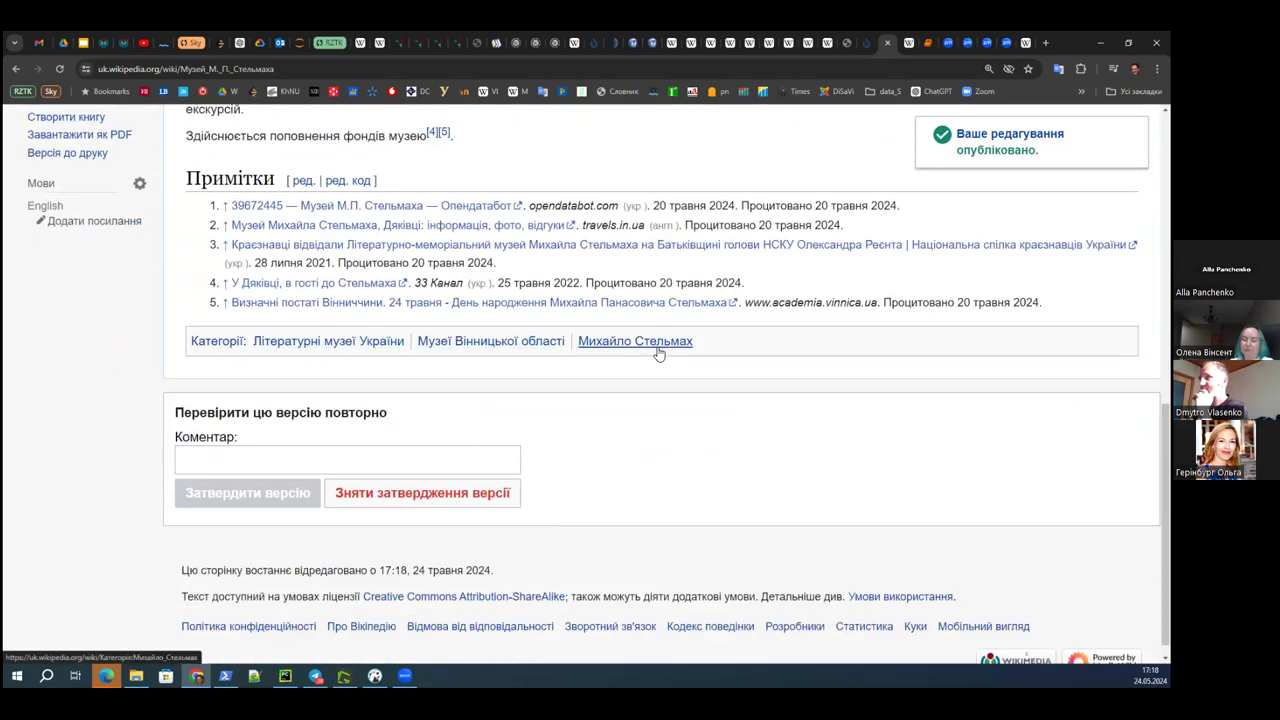
scroll(745, 418, up, 6)
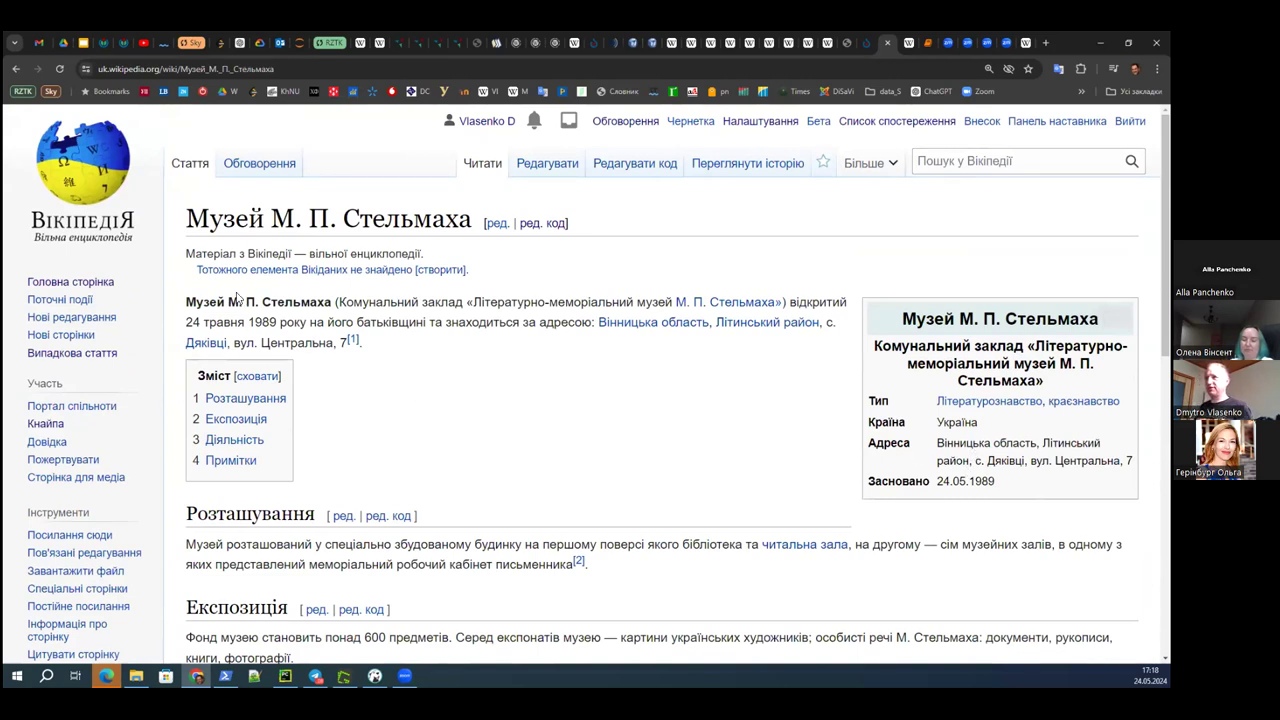
- Copy the article title "Музей М. П. Стельмаха" and search Google for it in a new tab
drag(188, 222, 470, 210)
key(ctrl+c)
click(1045, 42)
key(ctrl+v)
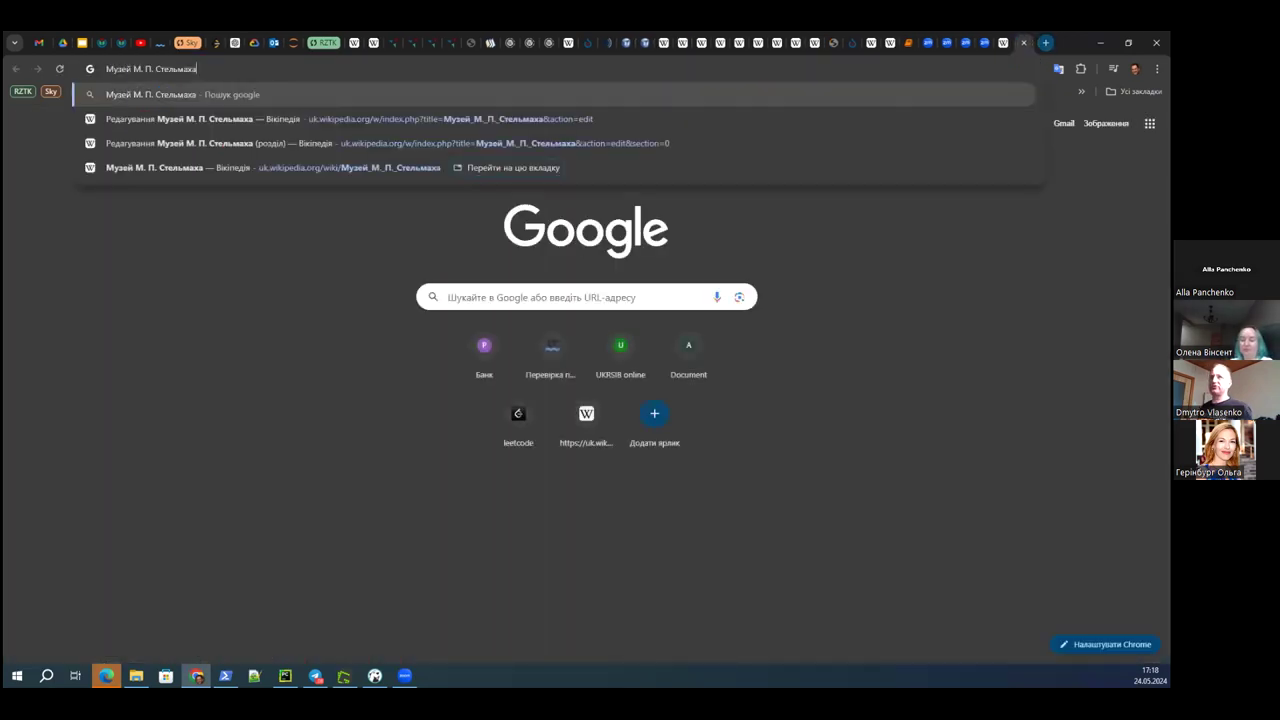
key(Return)
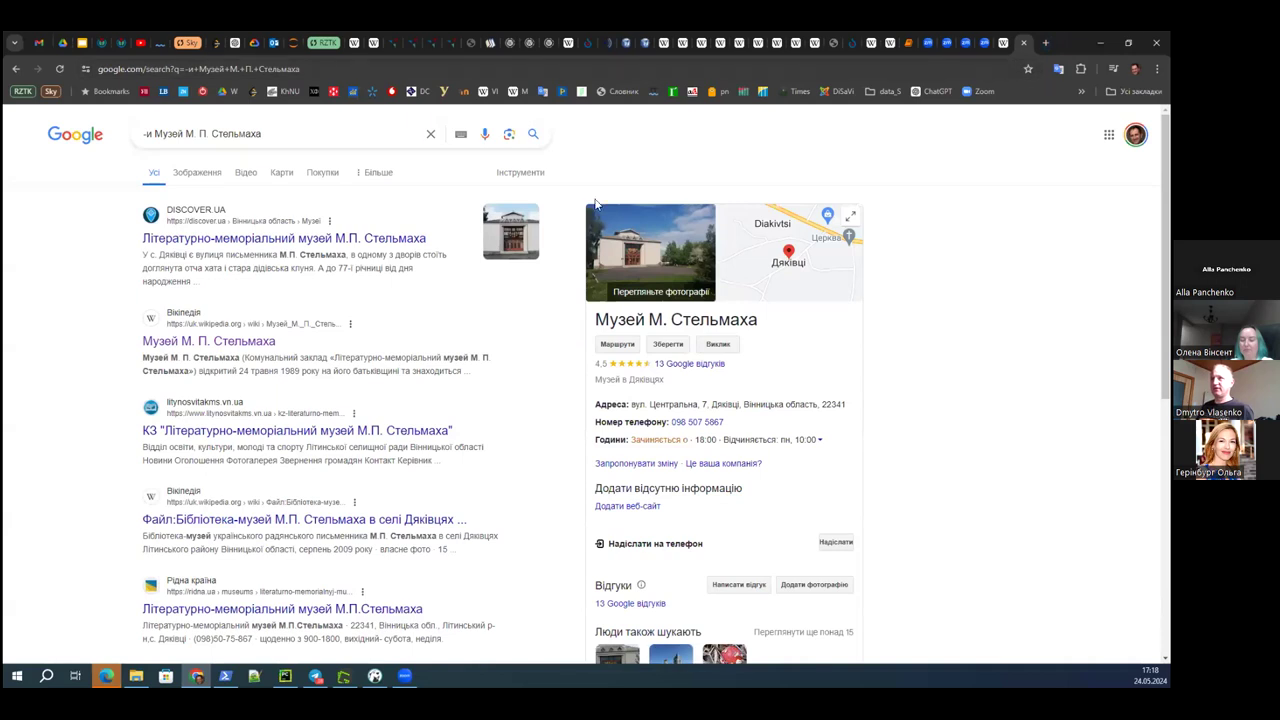
- Open the discover.ua search result in a separate tab, highlight the site's domain and examine the museum's description and contact details
middle_click(228, 240)
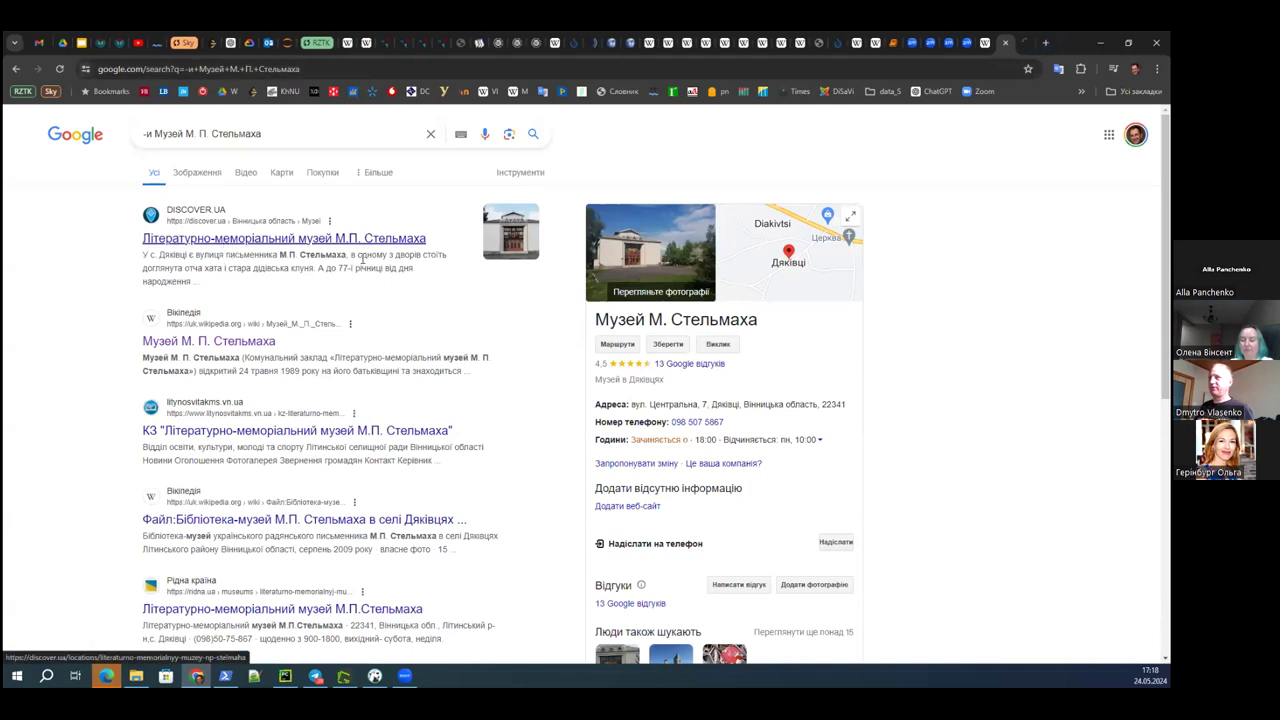
click(1018, 42)
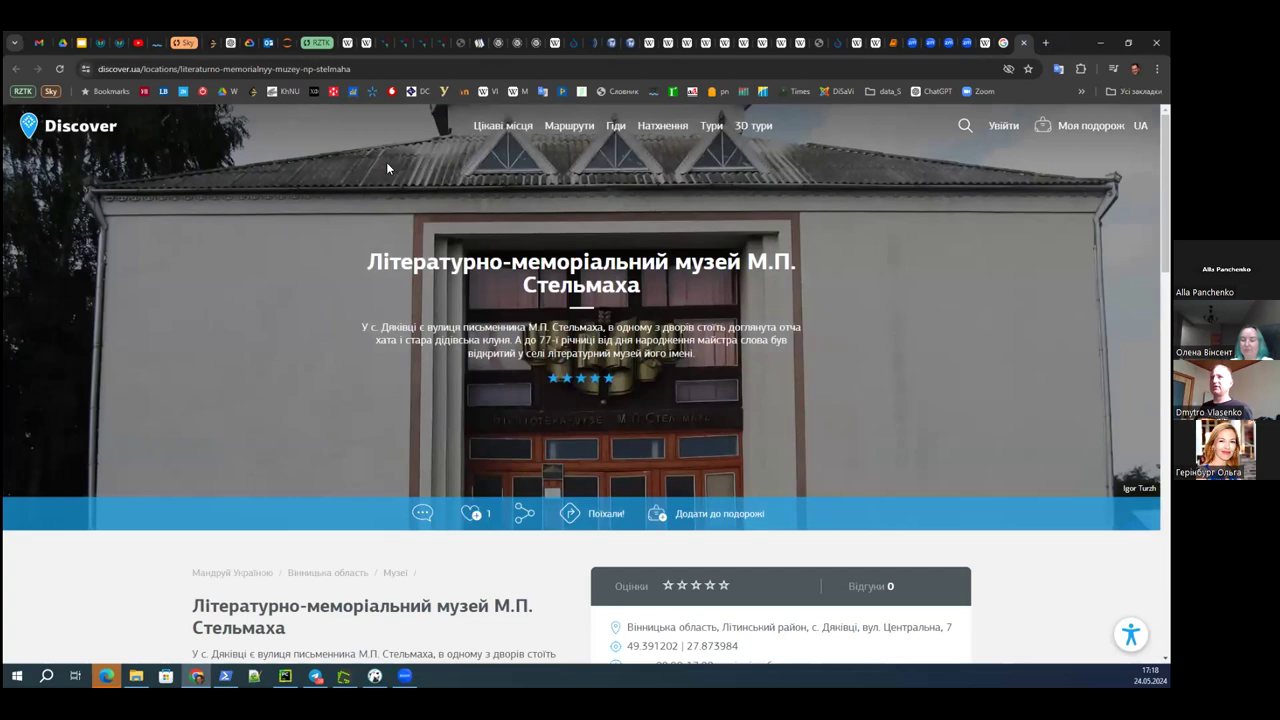
drag(99, 68, 168, 68)
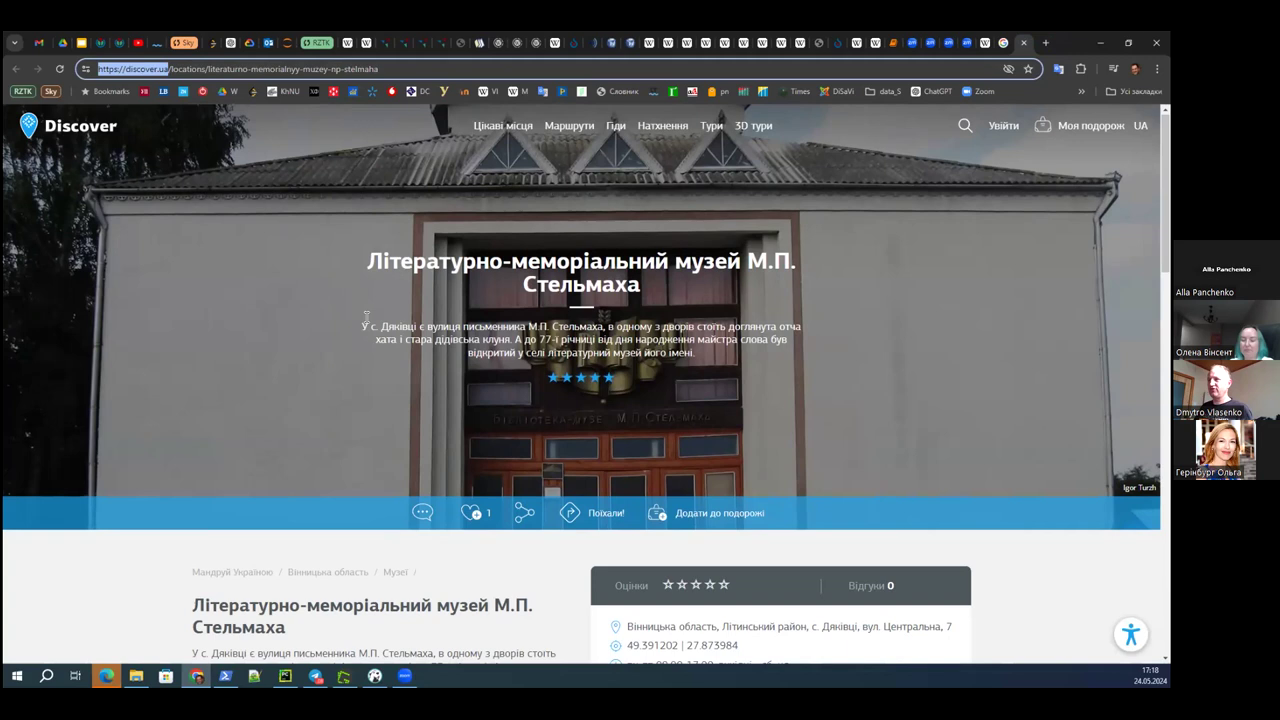
scroll(366, 318, down, 1)
scroll(316, 461, up, 1)
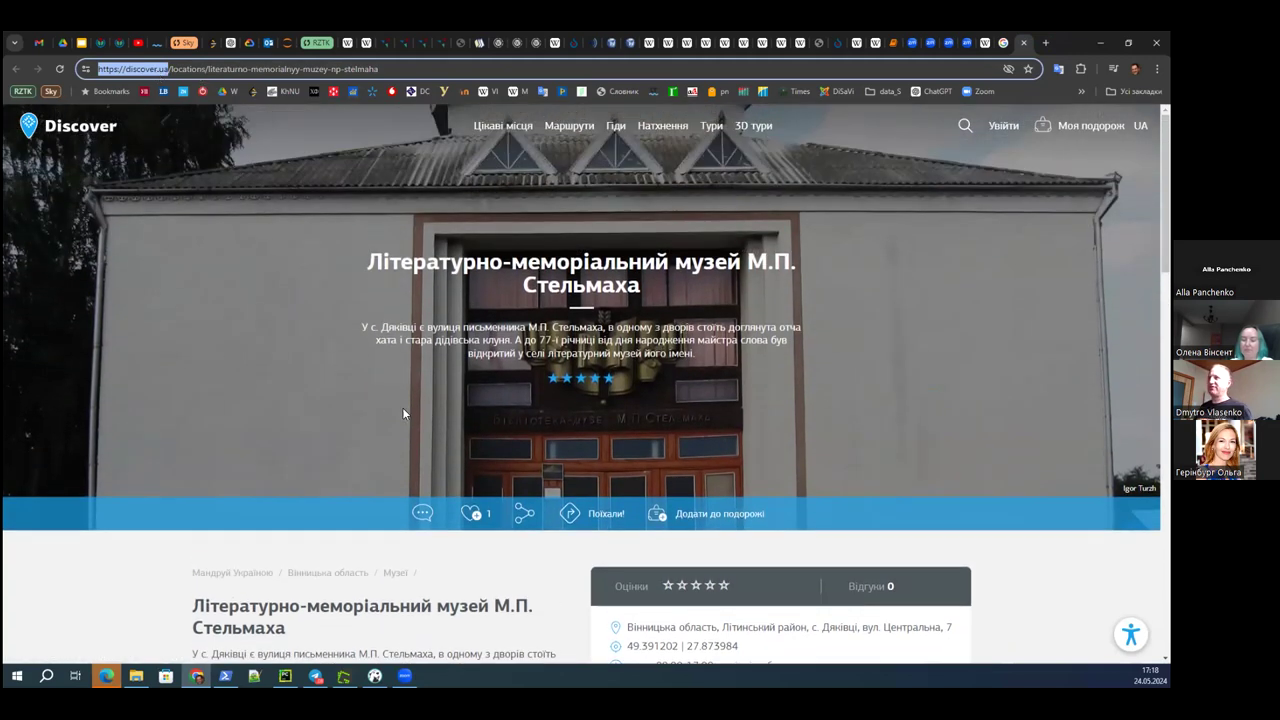
scroll(615, 375, down, 2)
scroll(615, 375, down, 2)
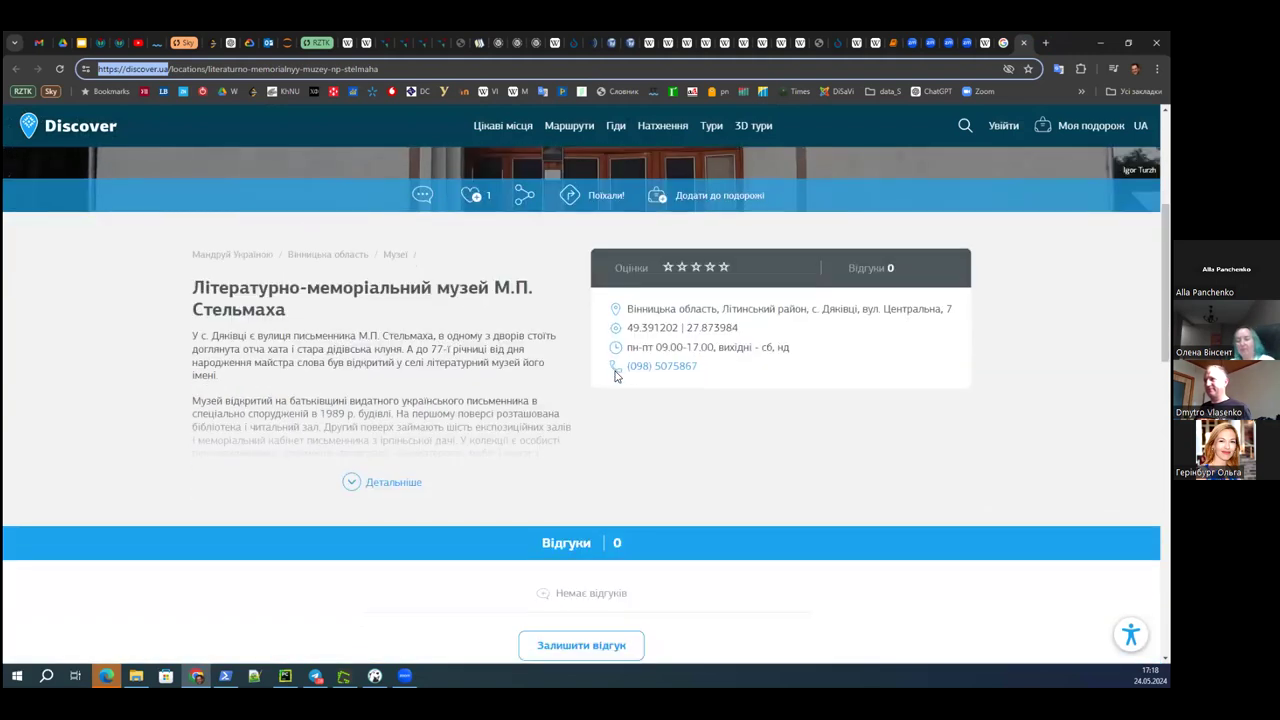
scroll(615, 375, up, 3)
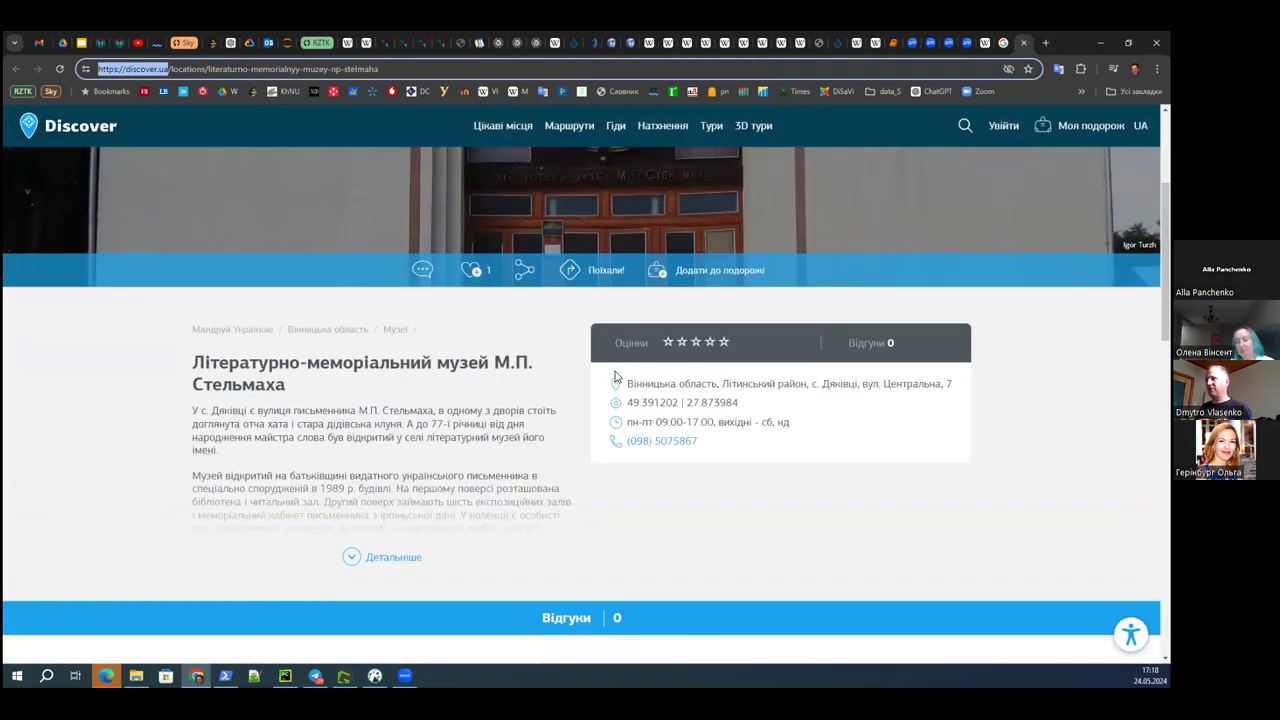
- Return to the search results and open the litynosvitakms.vn.ua page about the museum in a separate tab
click(1004, 44)
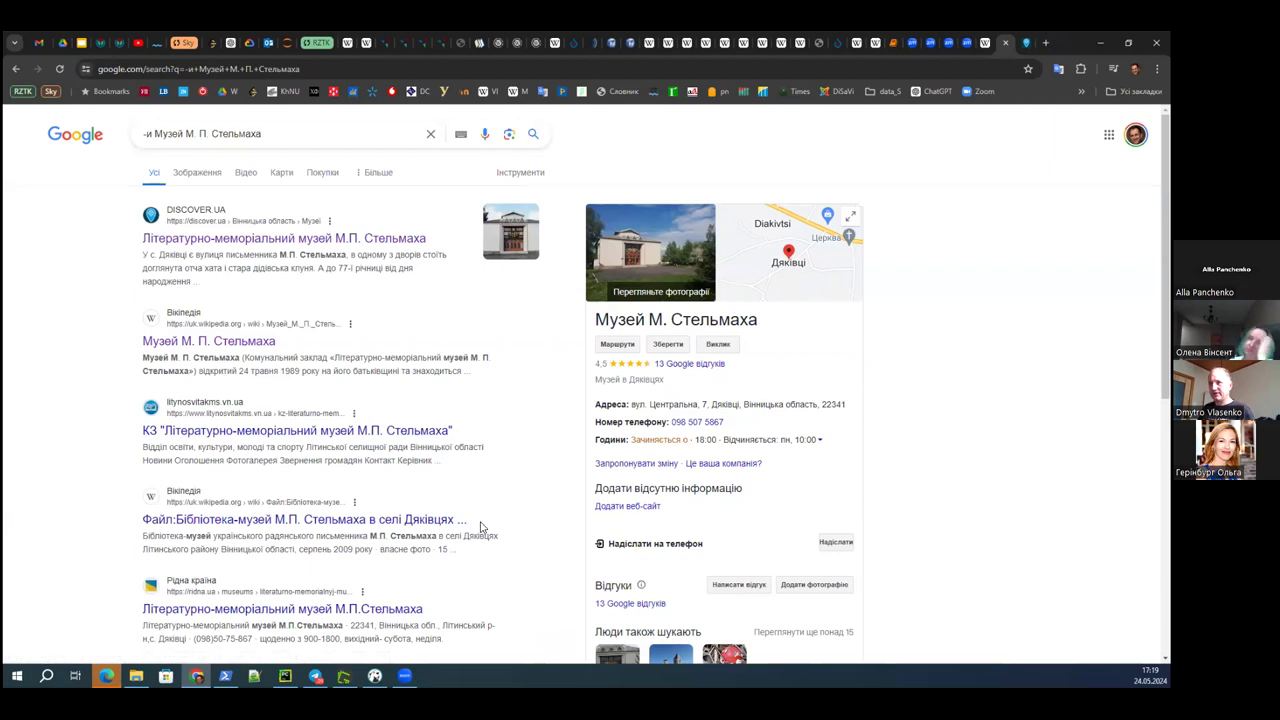
middle_click(392, 432)
click(1010, 43)
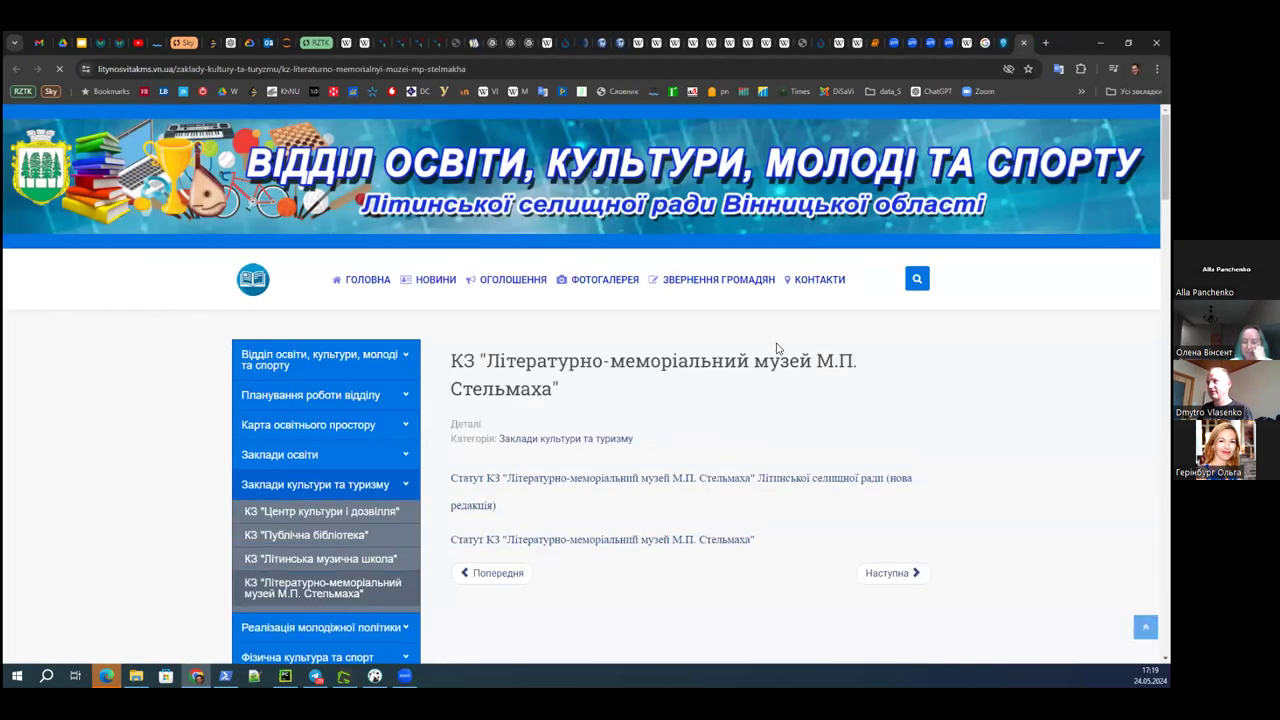
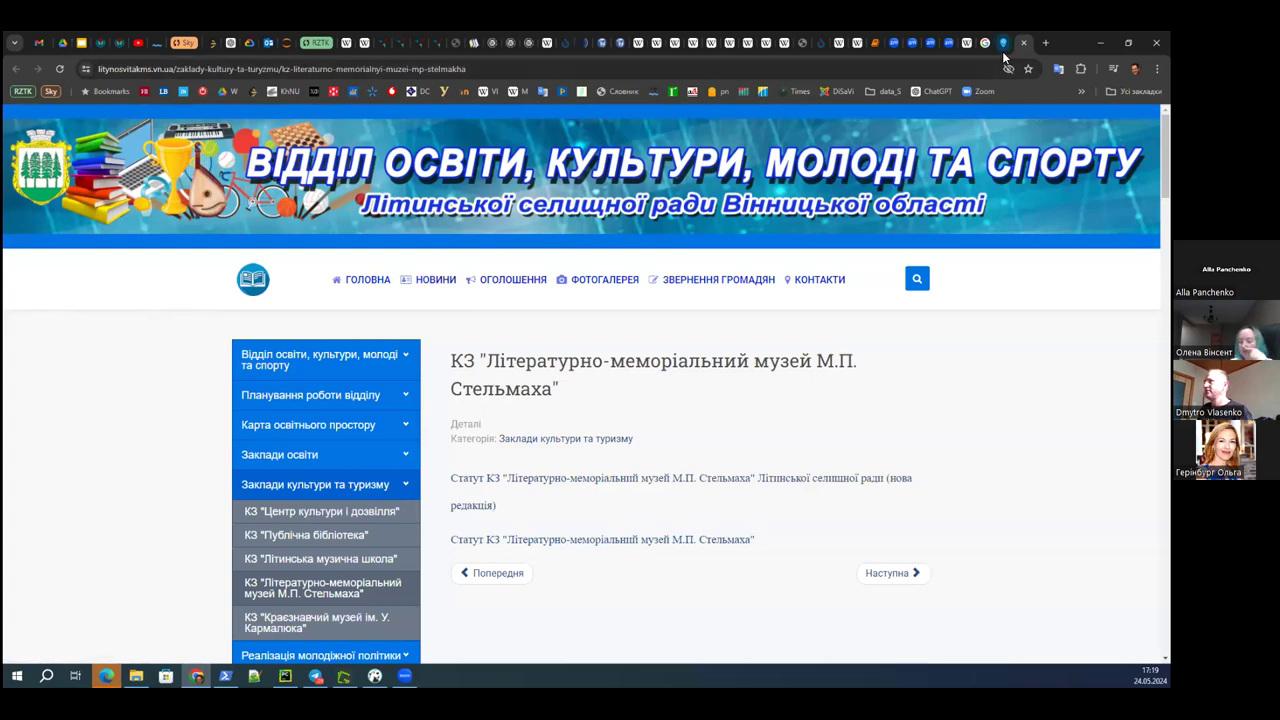
- Go back to the search results and open the Wikipedia article "Музей М. П. Стельмаха" in a separate tab
click(958, 42)
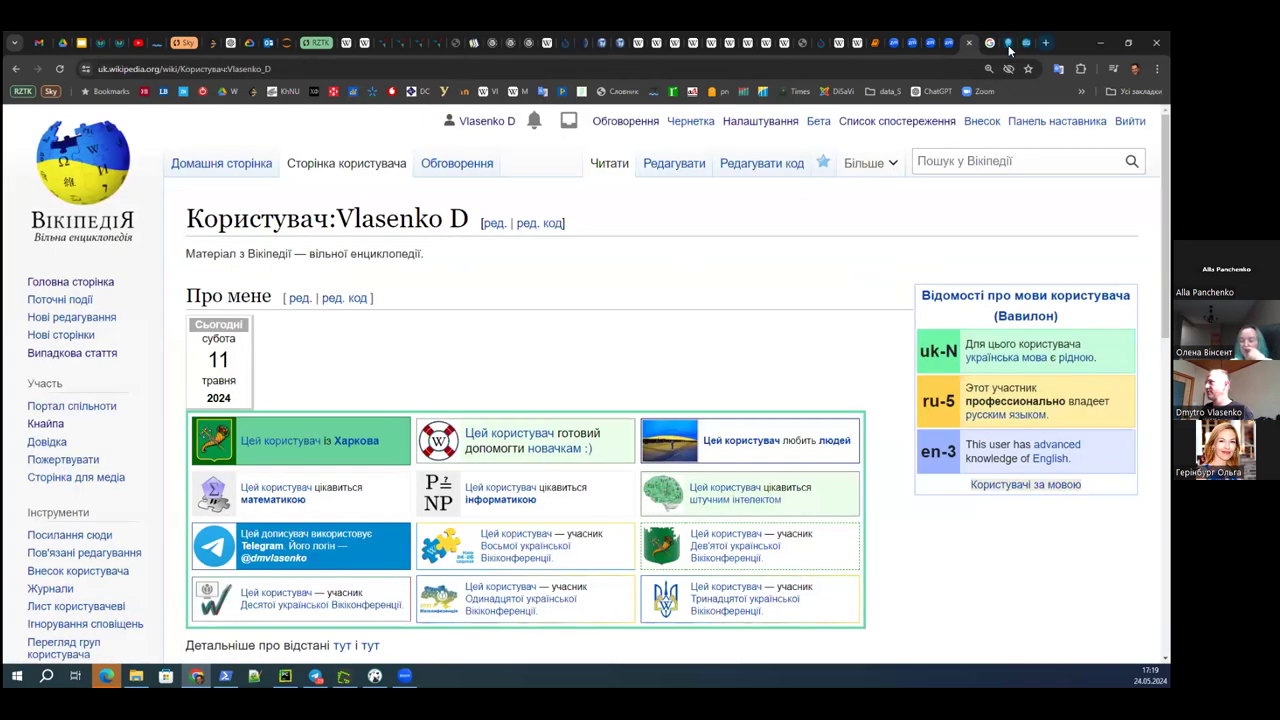
click(1008, 42)
click(986, 42)
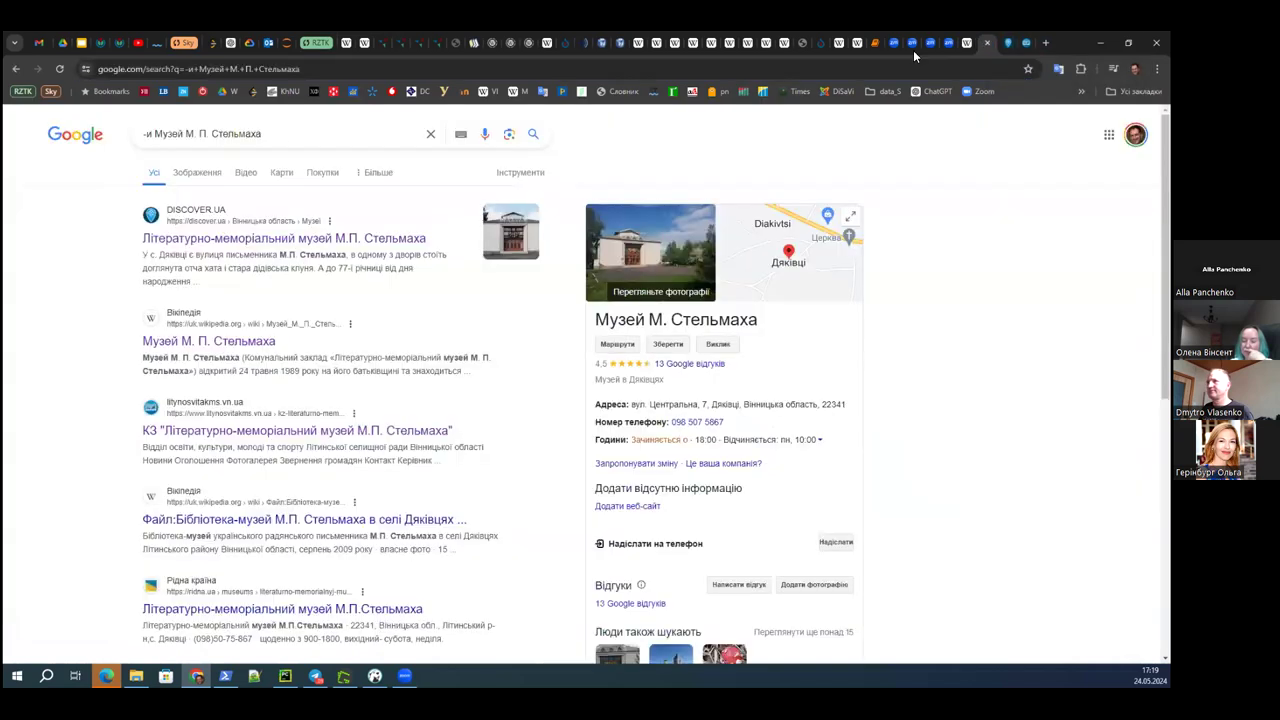
middle_click(240, 341)
click(977, 45)
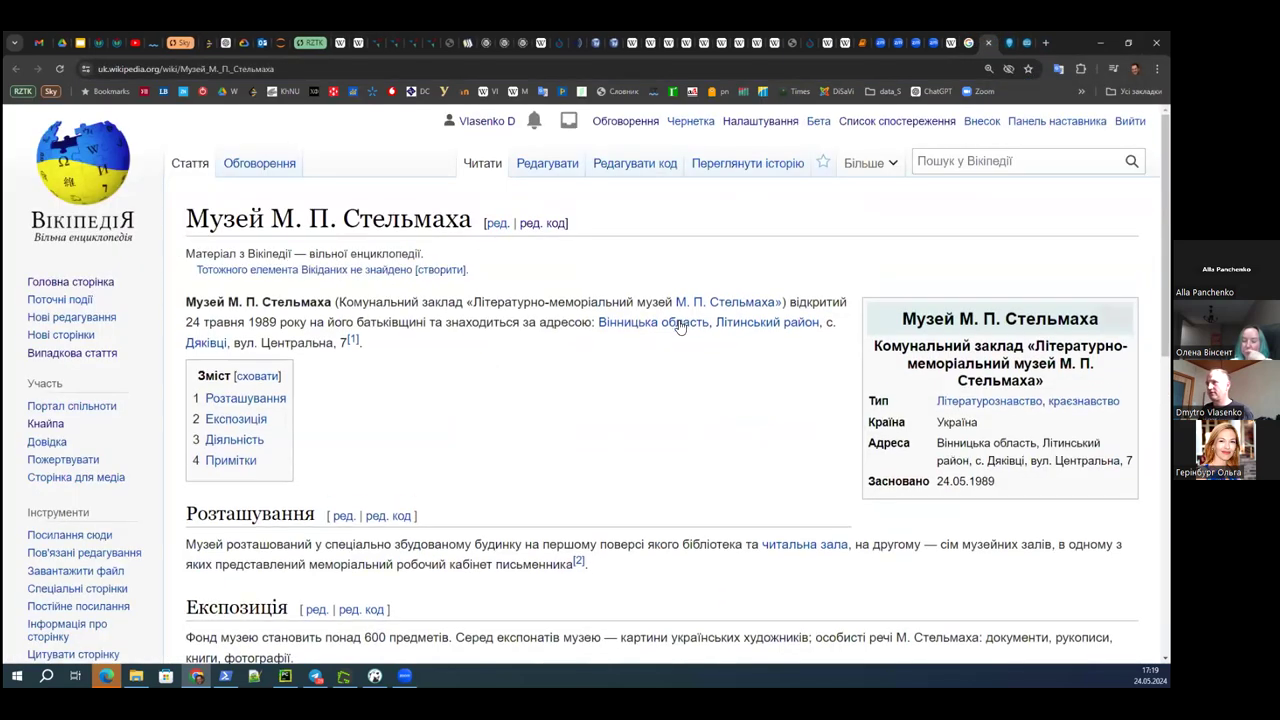
- Open the village article "Дяківці (Вінницький район)" from the address and highlight the heading of its "Музей Михайла Стельмаха" section
mouse_move(695, 338)
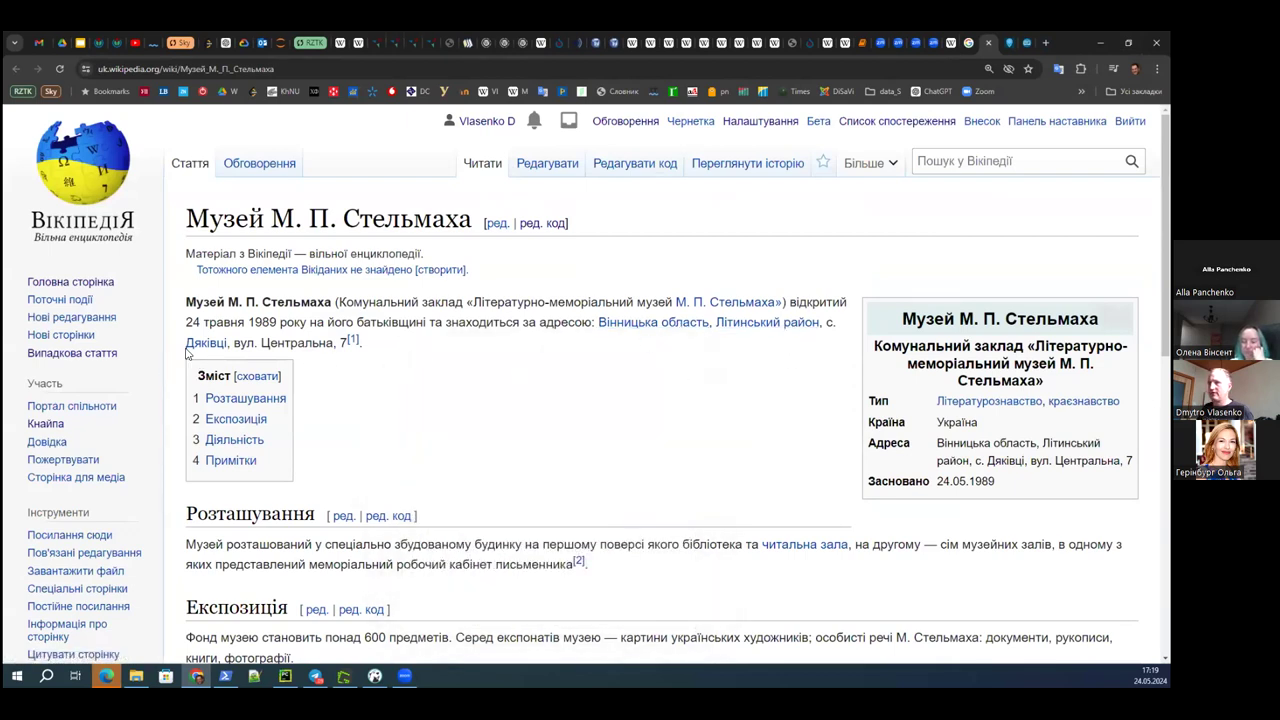
mouse_move(616, 333)
key(ctrl+Tab)
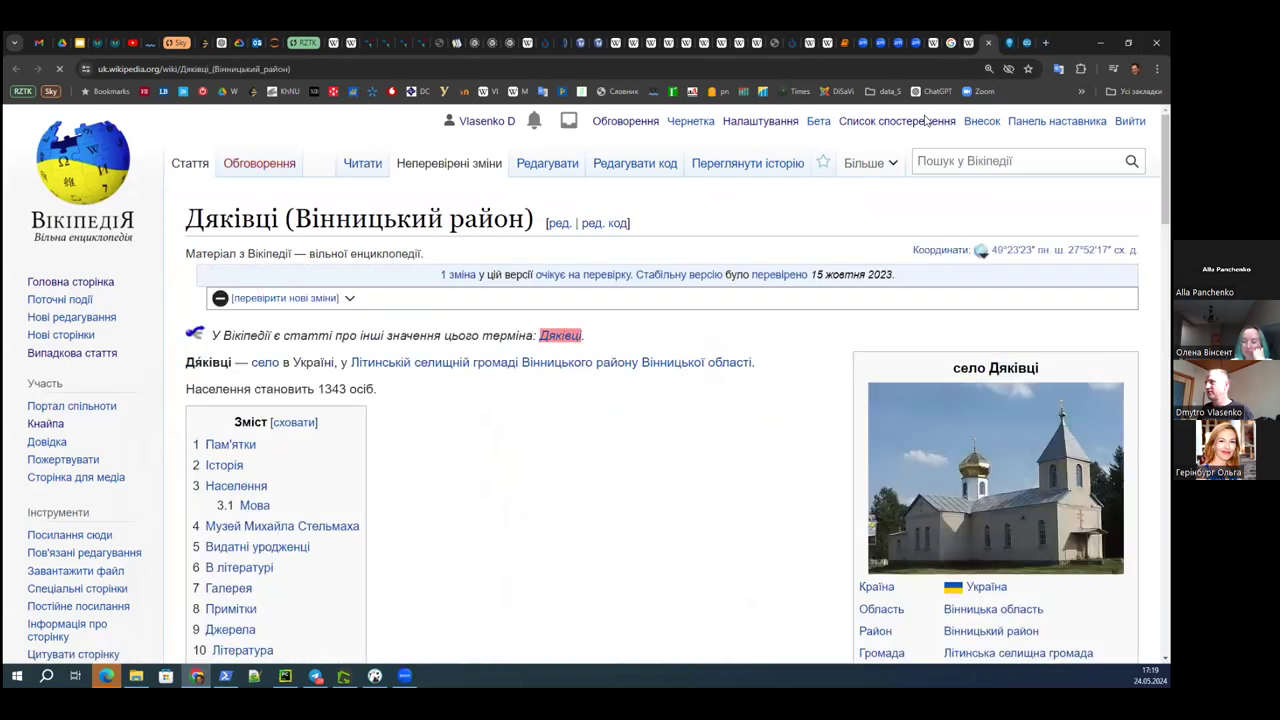
scroll(683, 413, down, 1)
scroll(683, 413, down, 2)
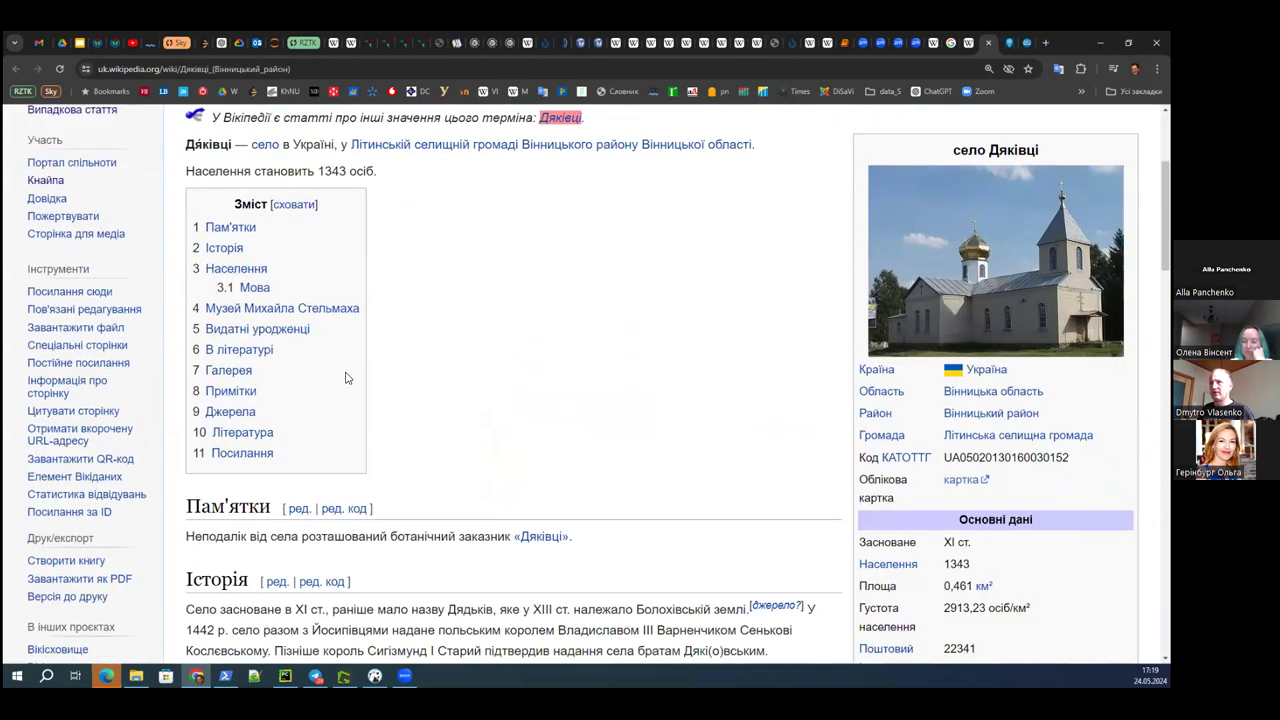
click(310, 310)
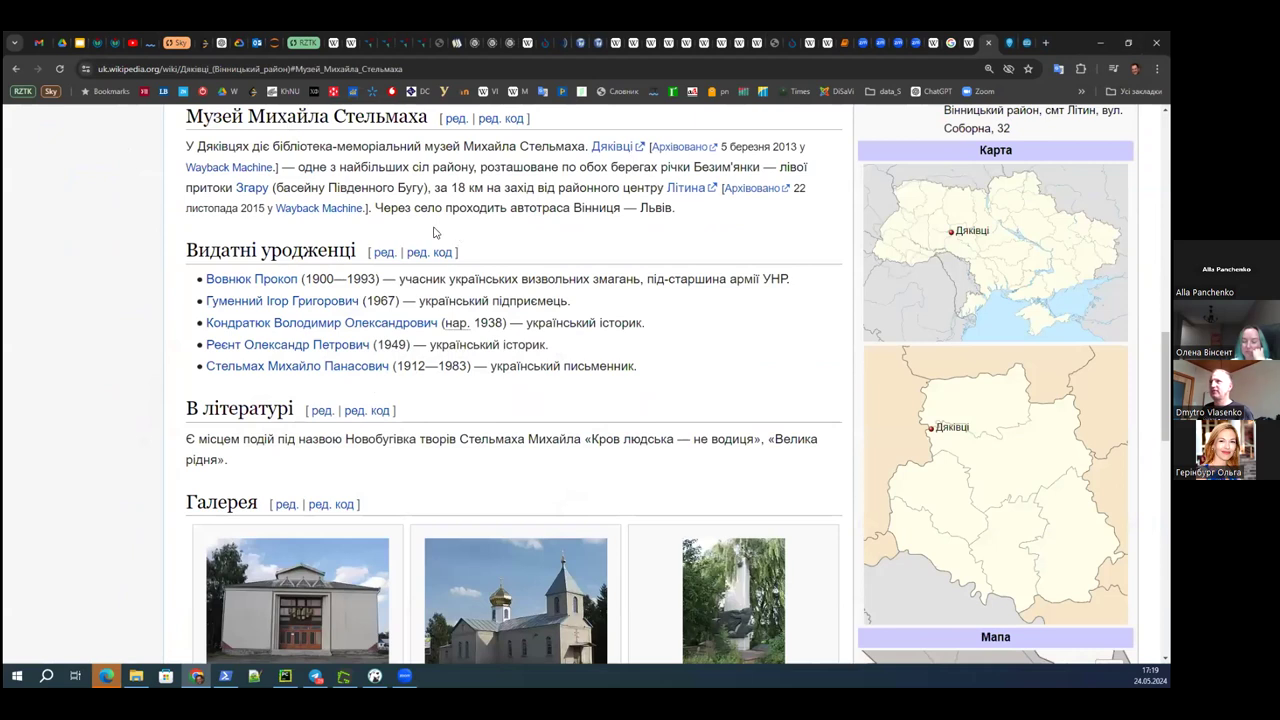
scroll(433, 232, up, 3)
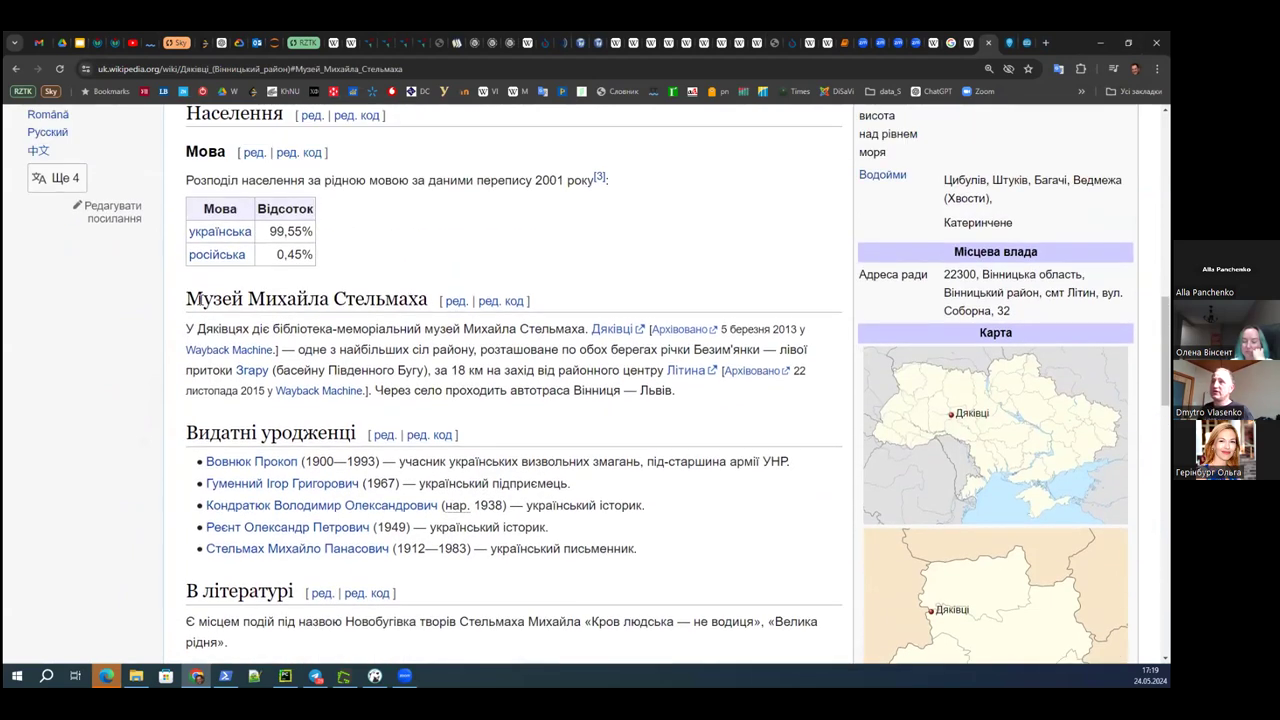
drag(189, 297, 418, 300)
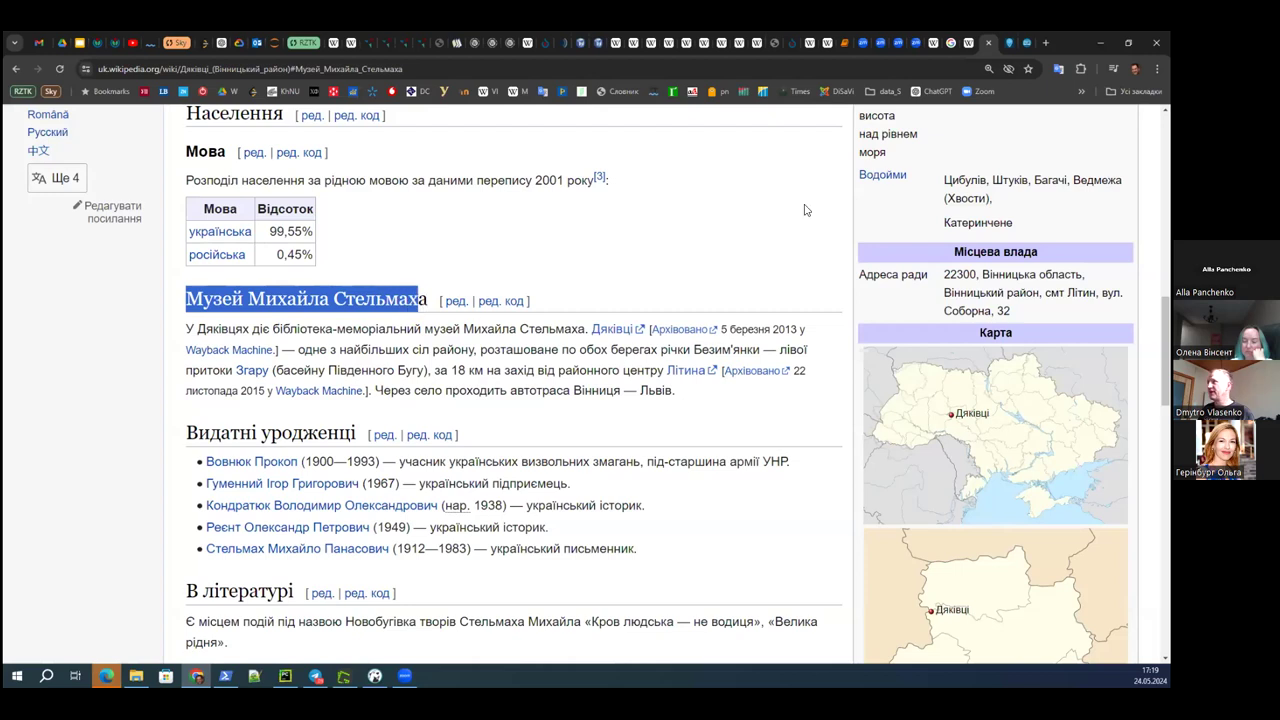
- Copy the museum article's title and open the village article's "Музей Михайла Стельмаха" section in the visual editor
click(986, 44)
drag(192, 218, 489, 232)
key(ctrl+c)
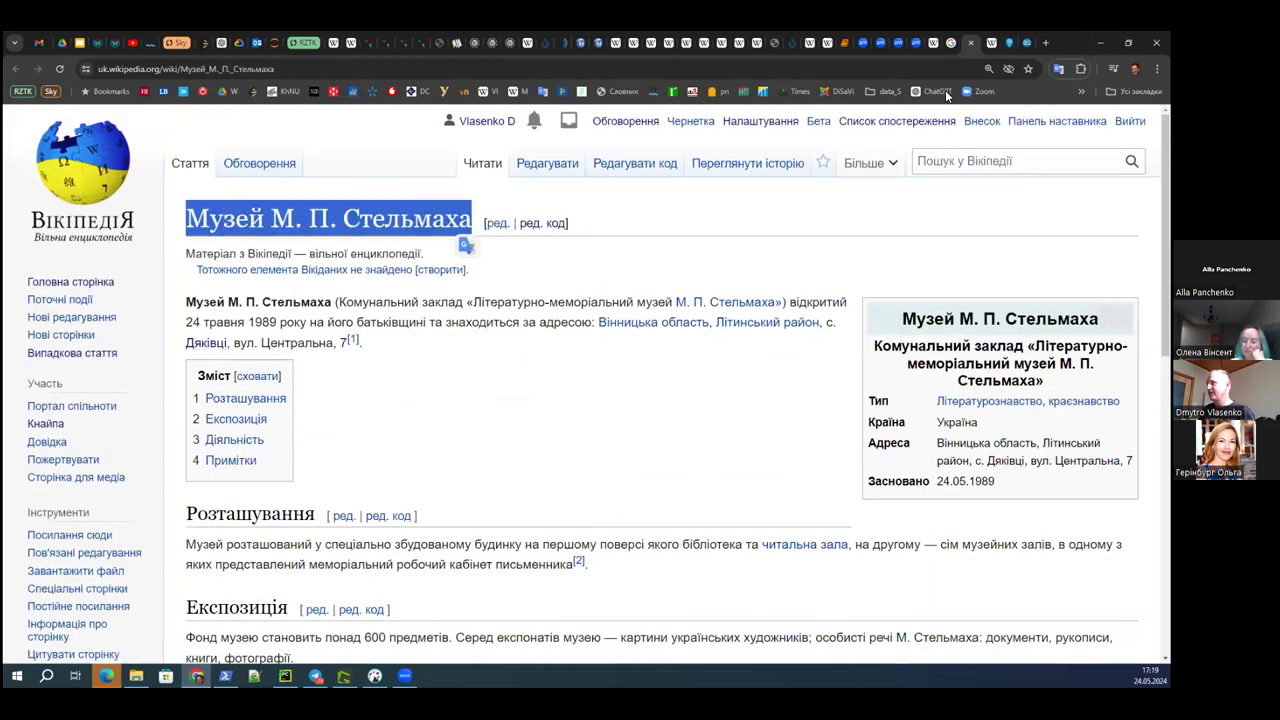
click(990, 43)
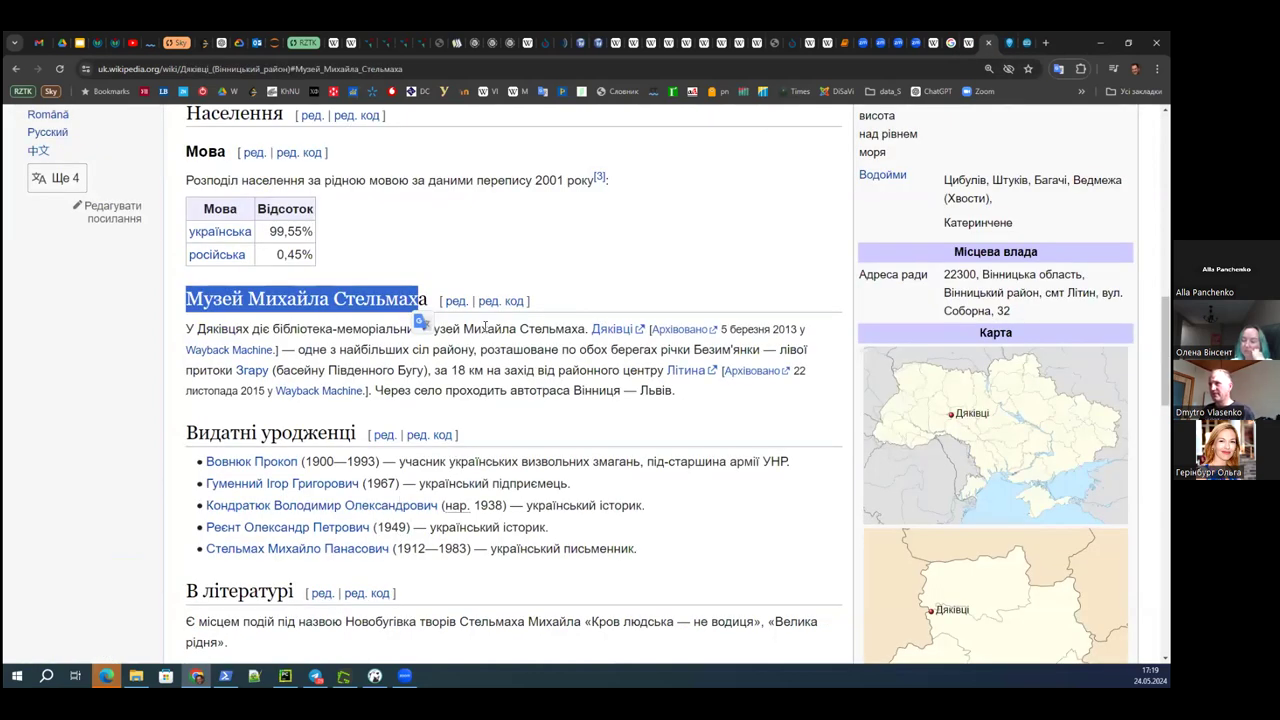
click(455, 301)
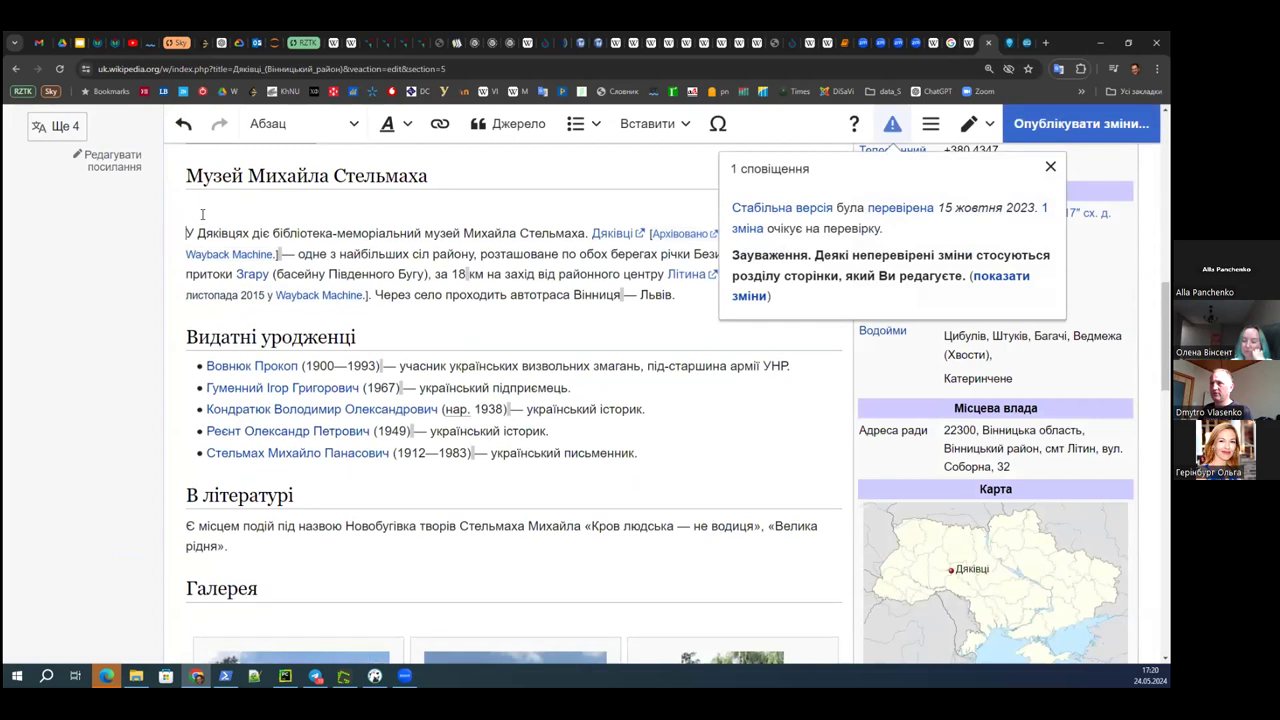
- Start inserting a template directly below the "Музей Михайла Стельмаха" heading and choose the template "Докладніше"
click(202, 214)
click(650, 123)
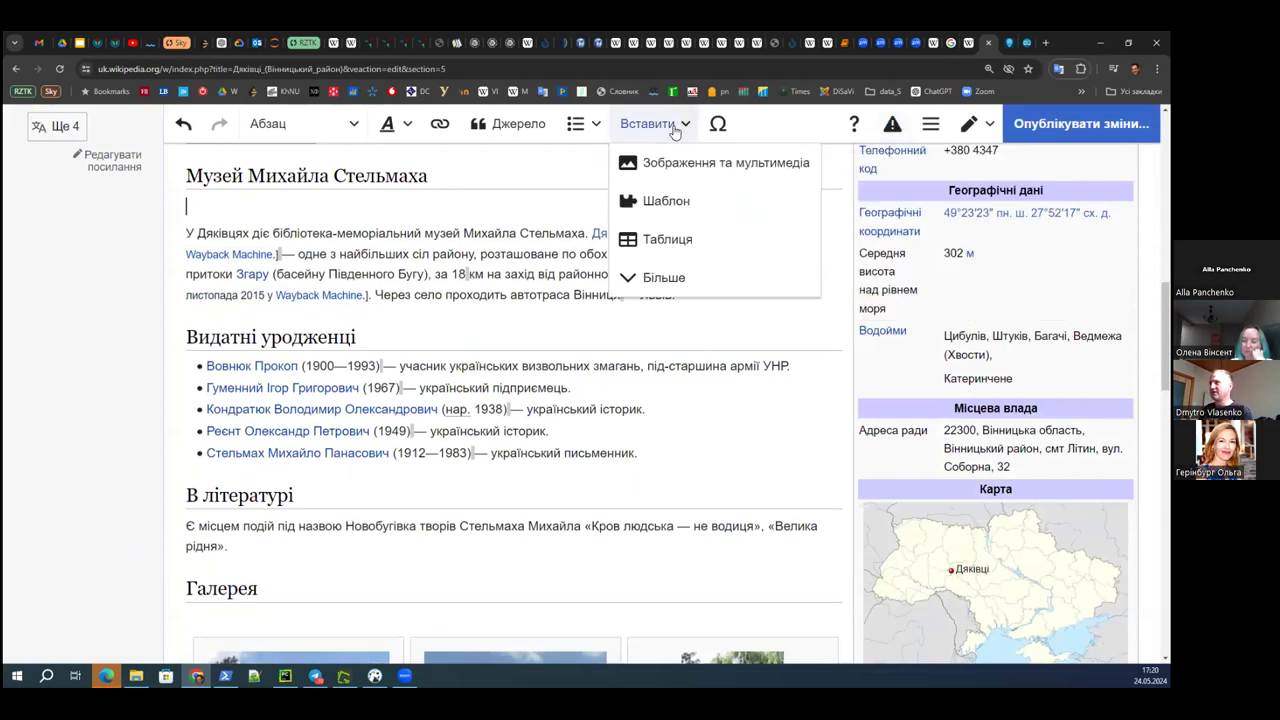
click(662, 214)
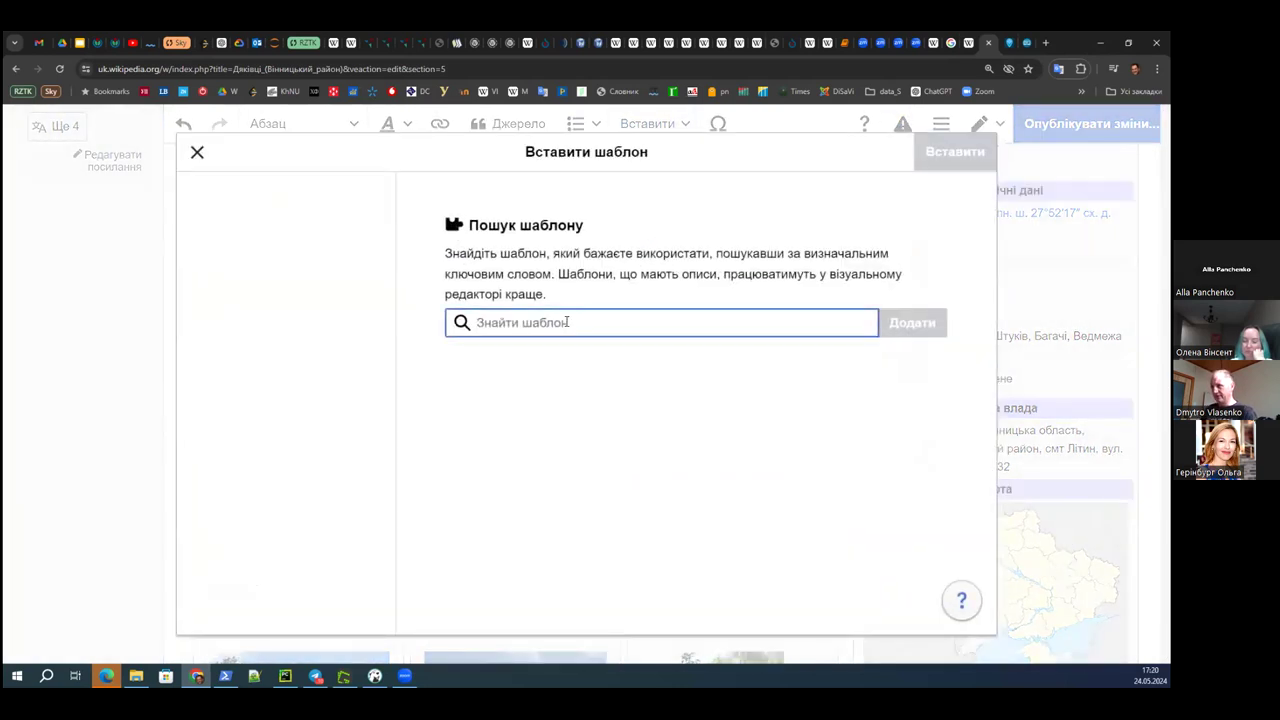
text(Дод)
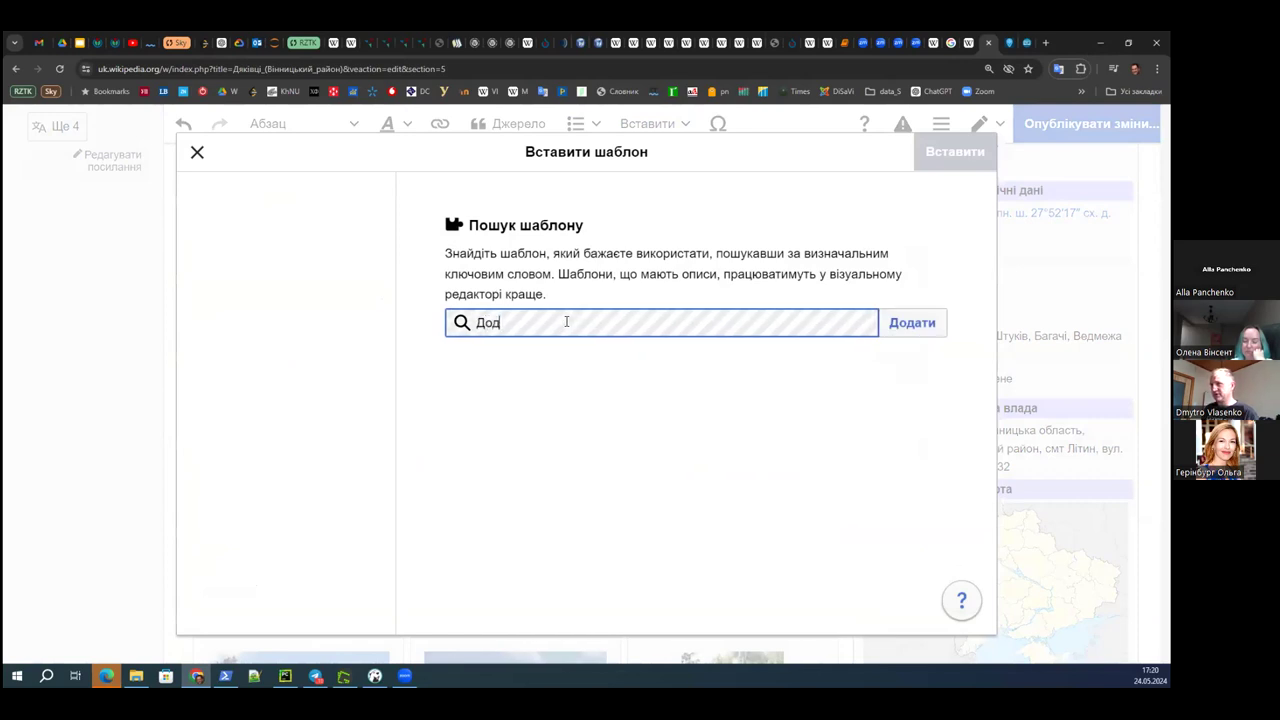
text(акла)
key(BackSpace)
key(BackSpace)
key(BackSpace)
key(BackSpace)
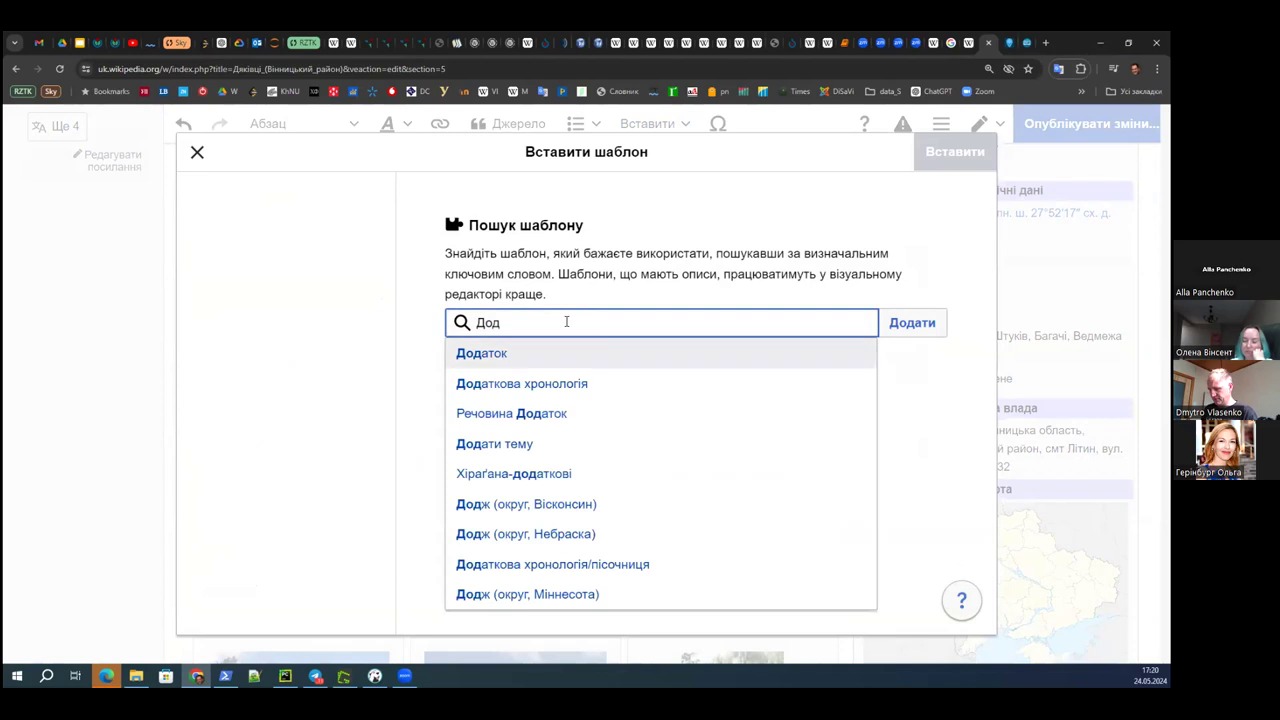
text(л)
key(BackSpace)
key(BackSpace)
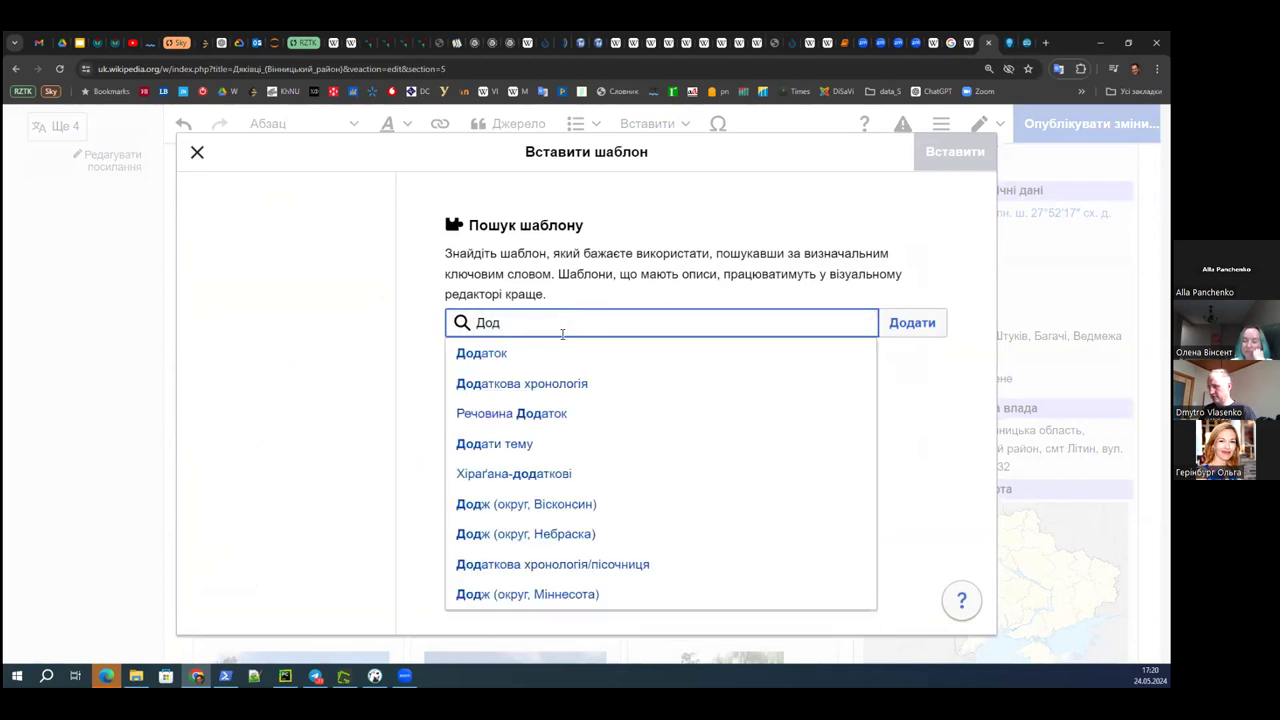
text(кл)
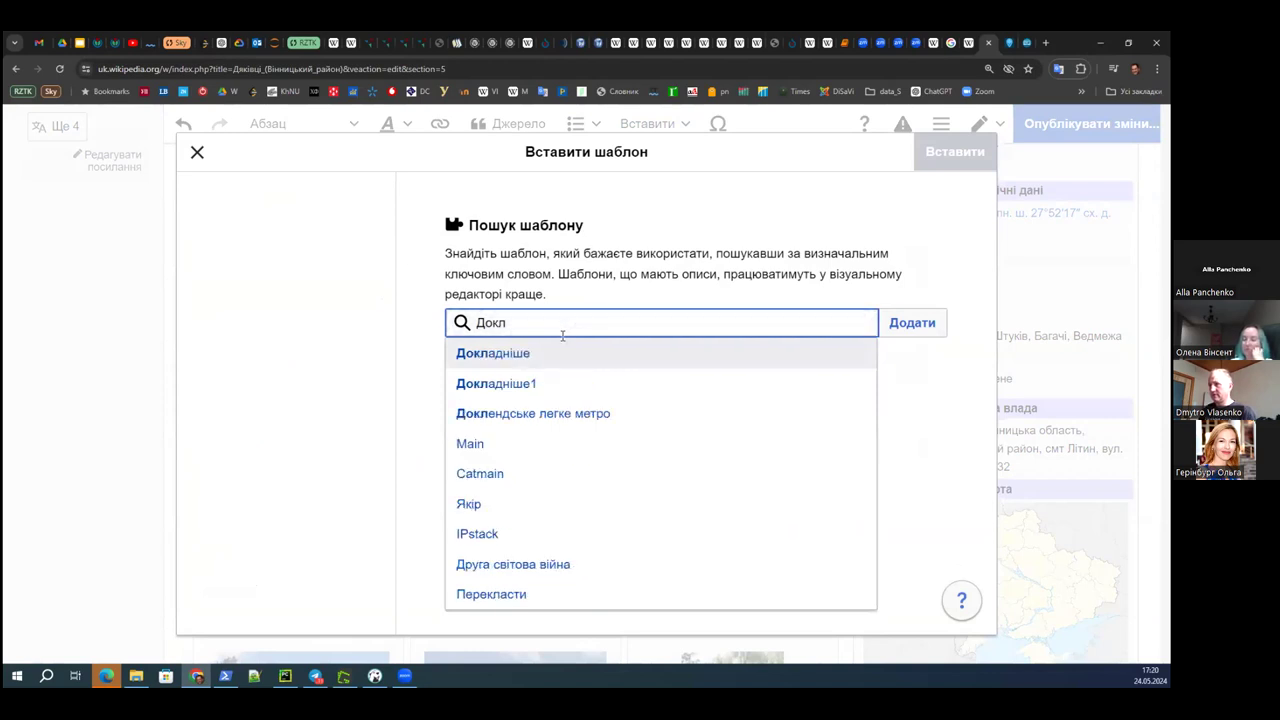
click(527, 358)
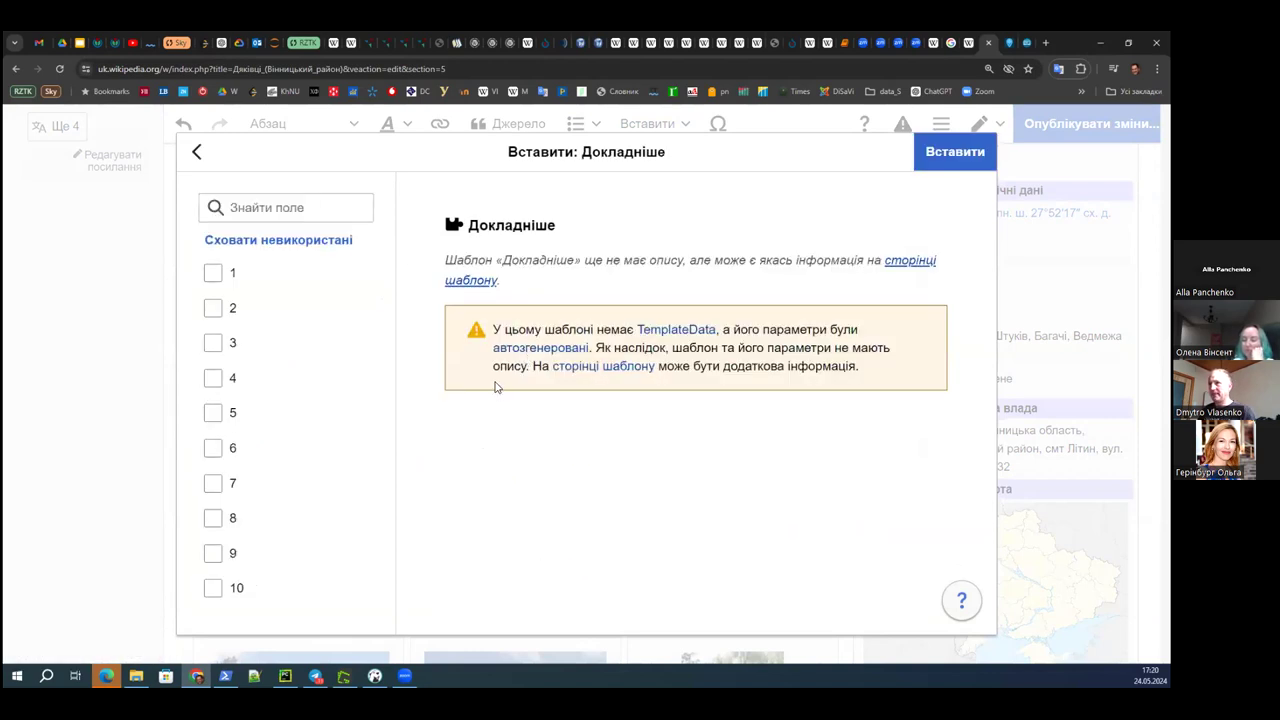
- Fill the template's parameter 1 with the copied title "Музей М. П. Стельмаха" and insert the template into the section
click(254, 221)
click(205, 271)
key(ctrl+v)
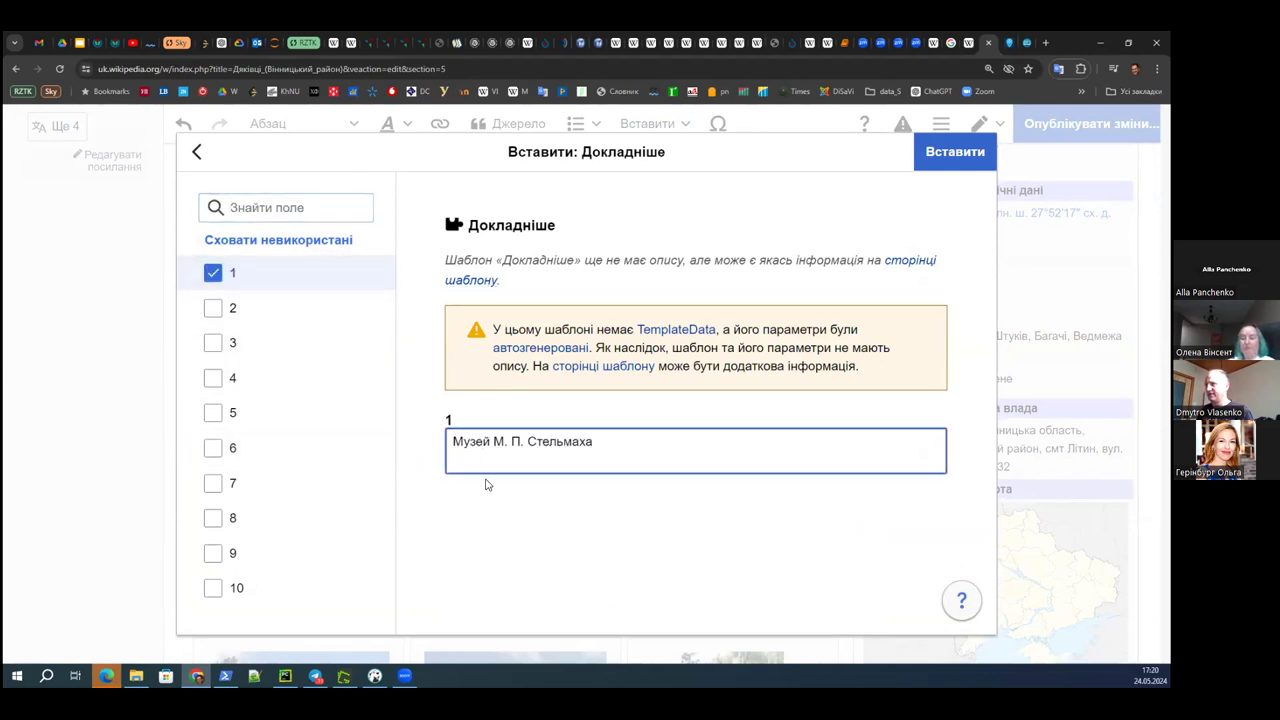
click(943, 152)
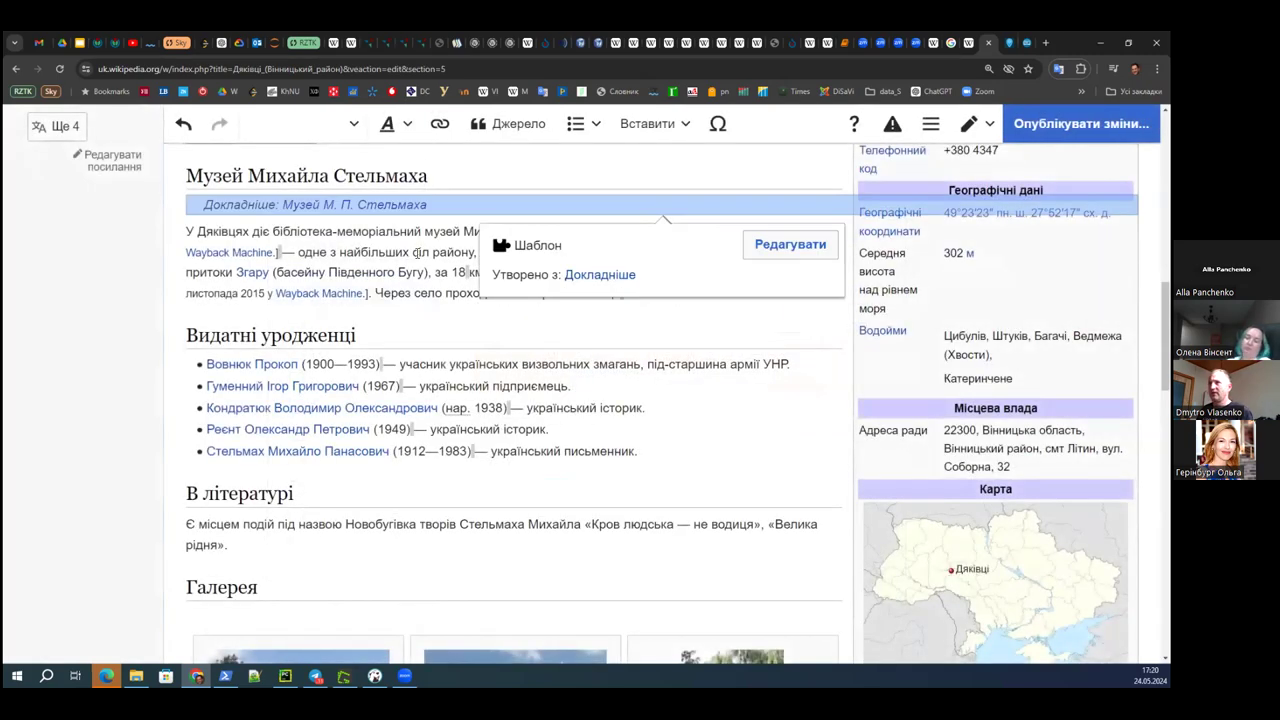
click(403, 231)
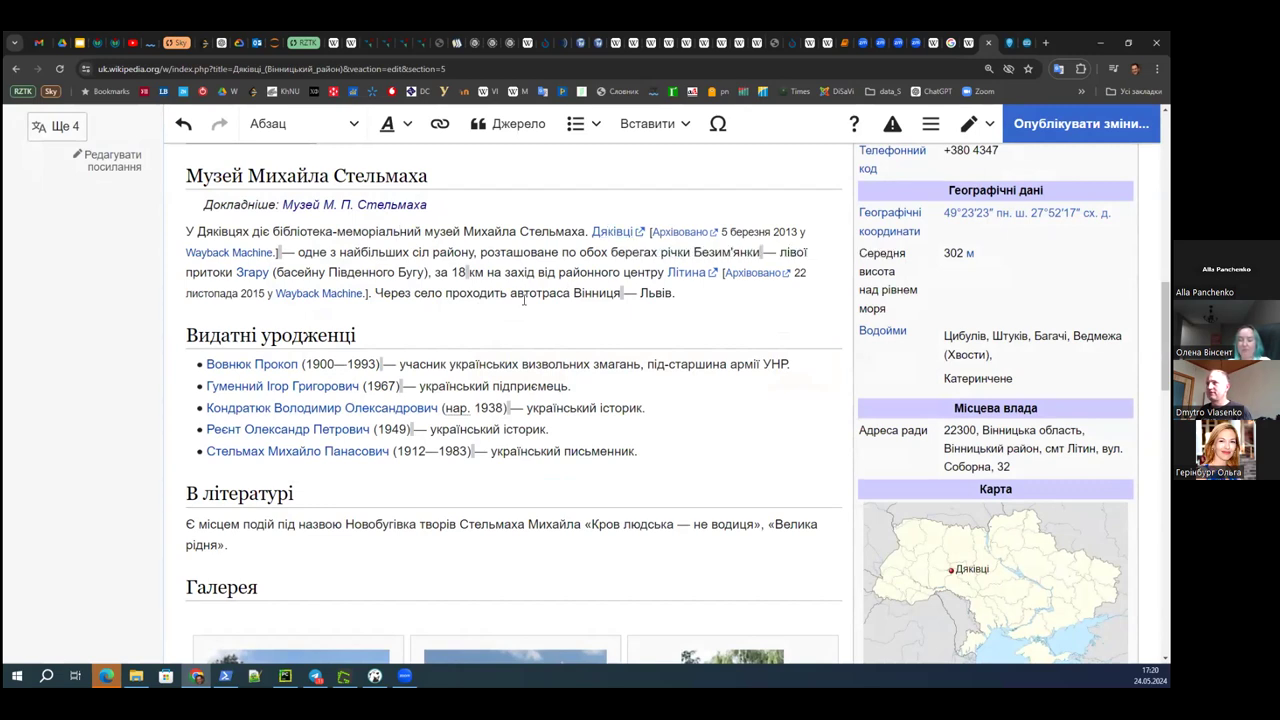
- Look over the edited village article from the "Населення" section down to the images in "Галерея"
scroll(457, 348, up, 2)
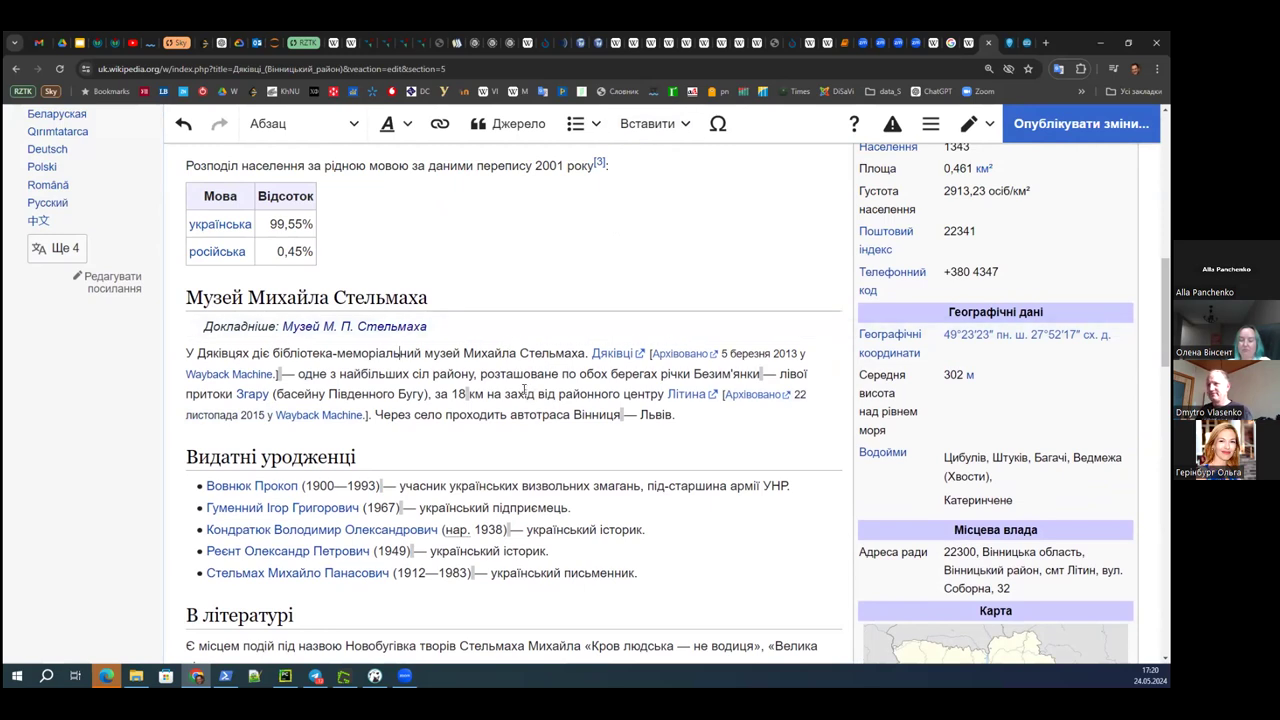
scroll(473, 373, up, 2)
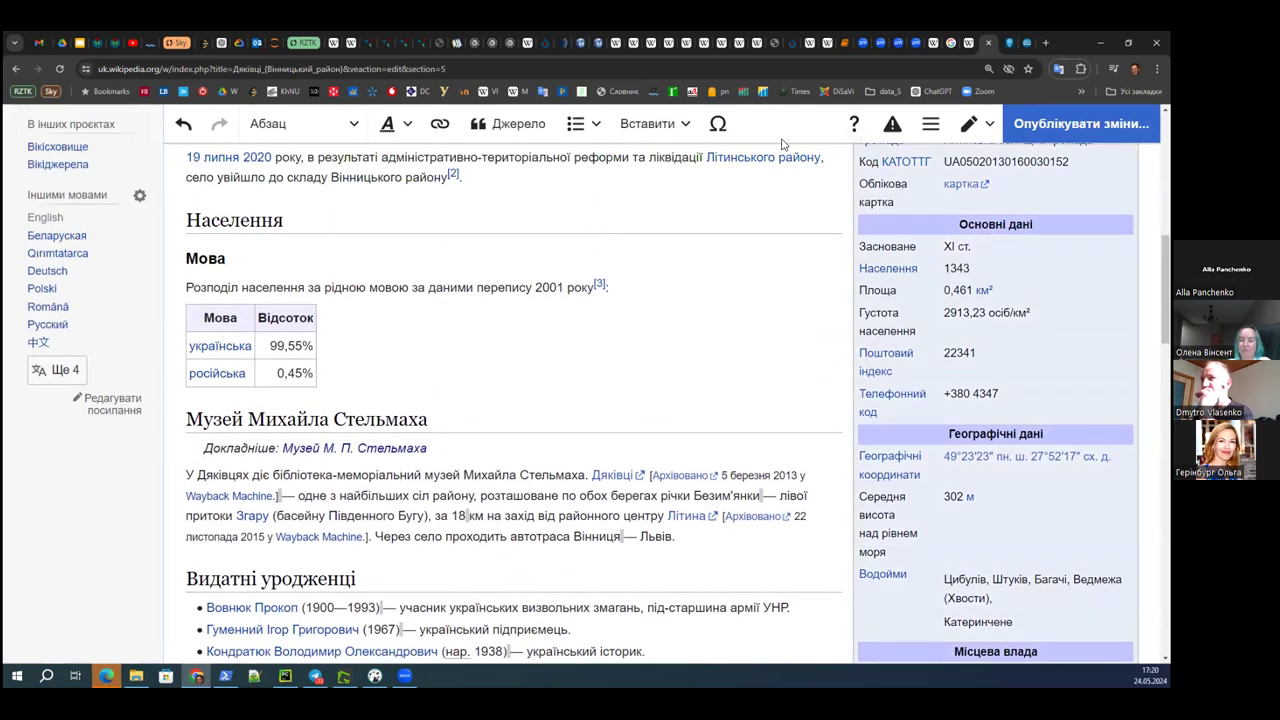
scroll(434, 350, down, 2)
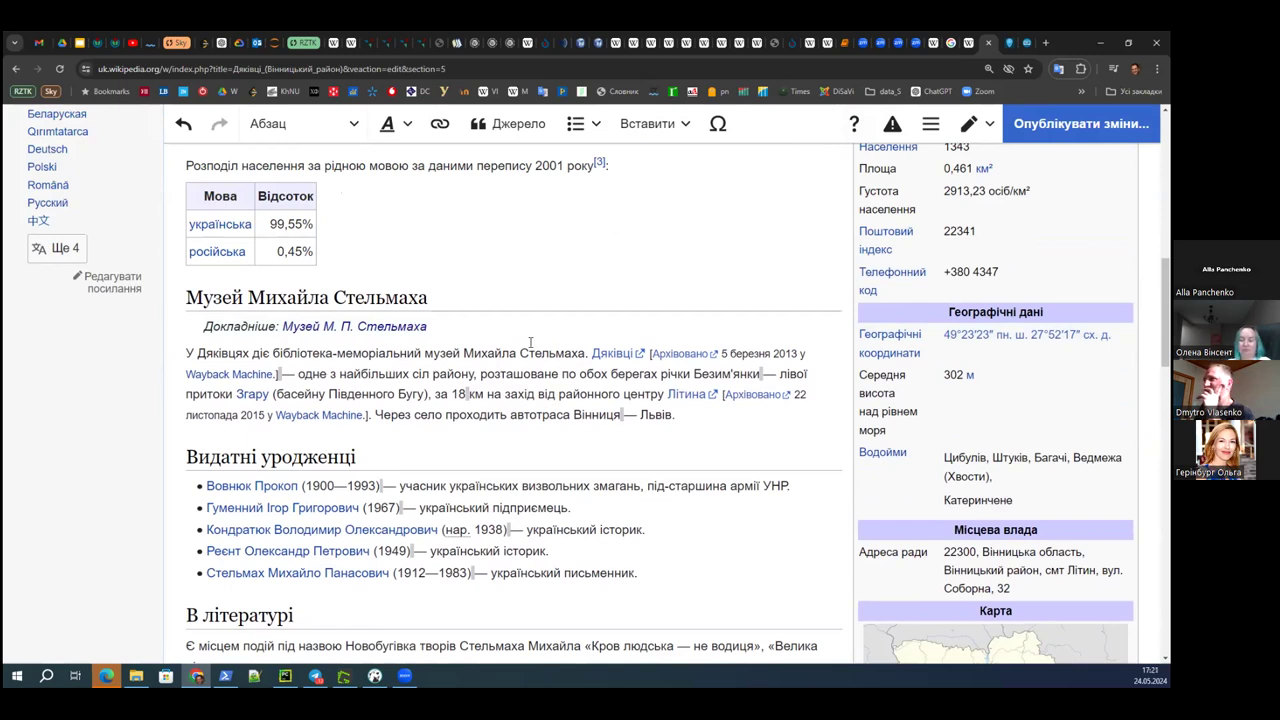
scroll(465, 367, up, 1)
scroll(468, 367, down, 2)
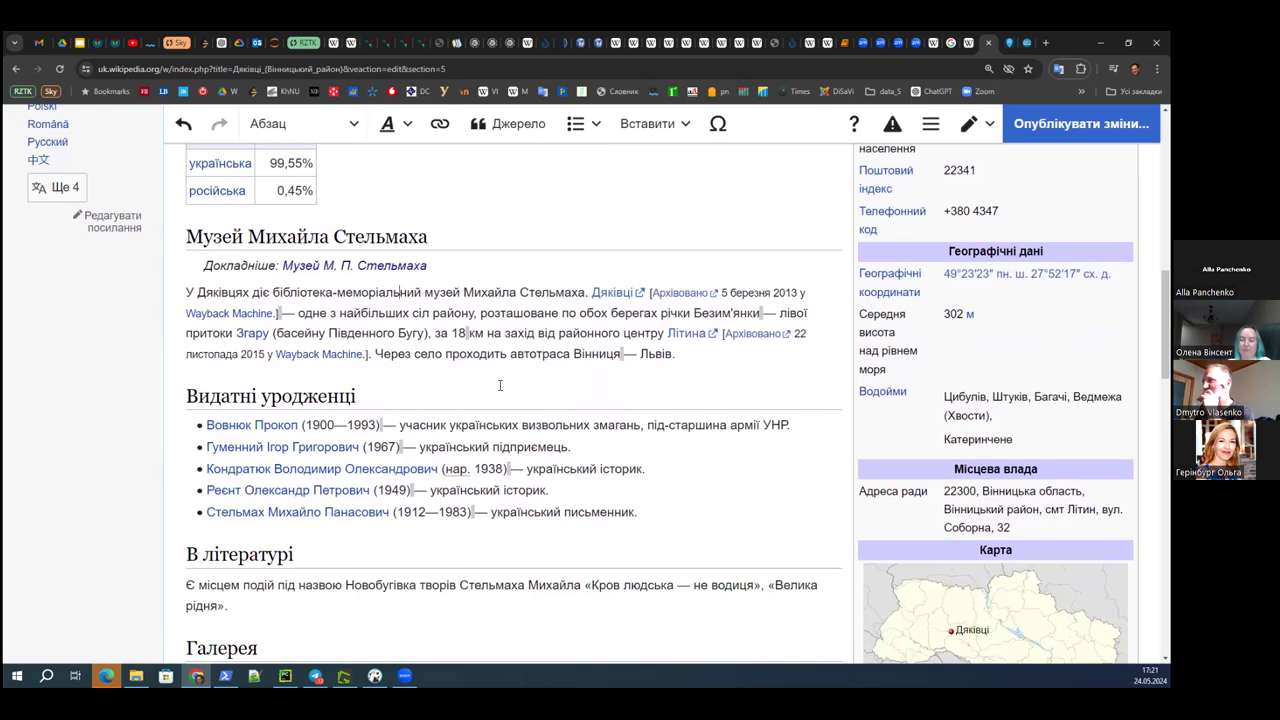
scroll(500, 384, down, 3)
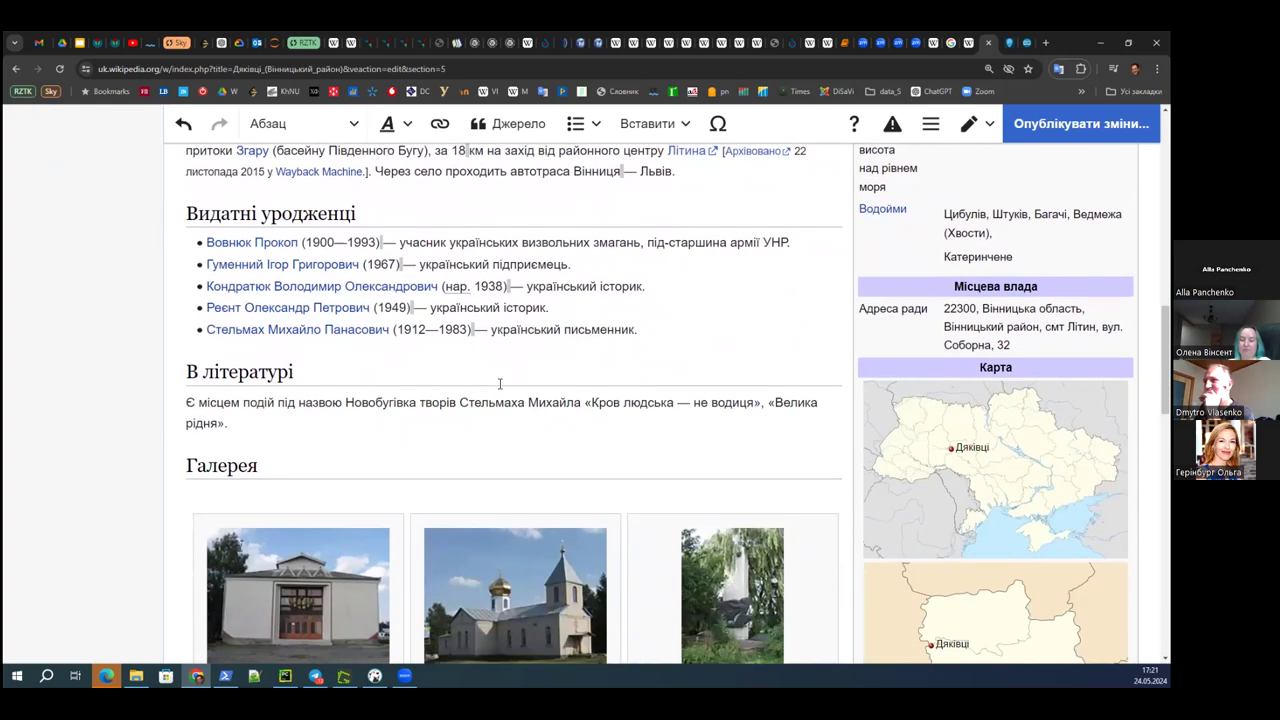
scroll(500, 384, down, 3)
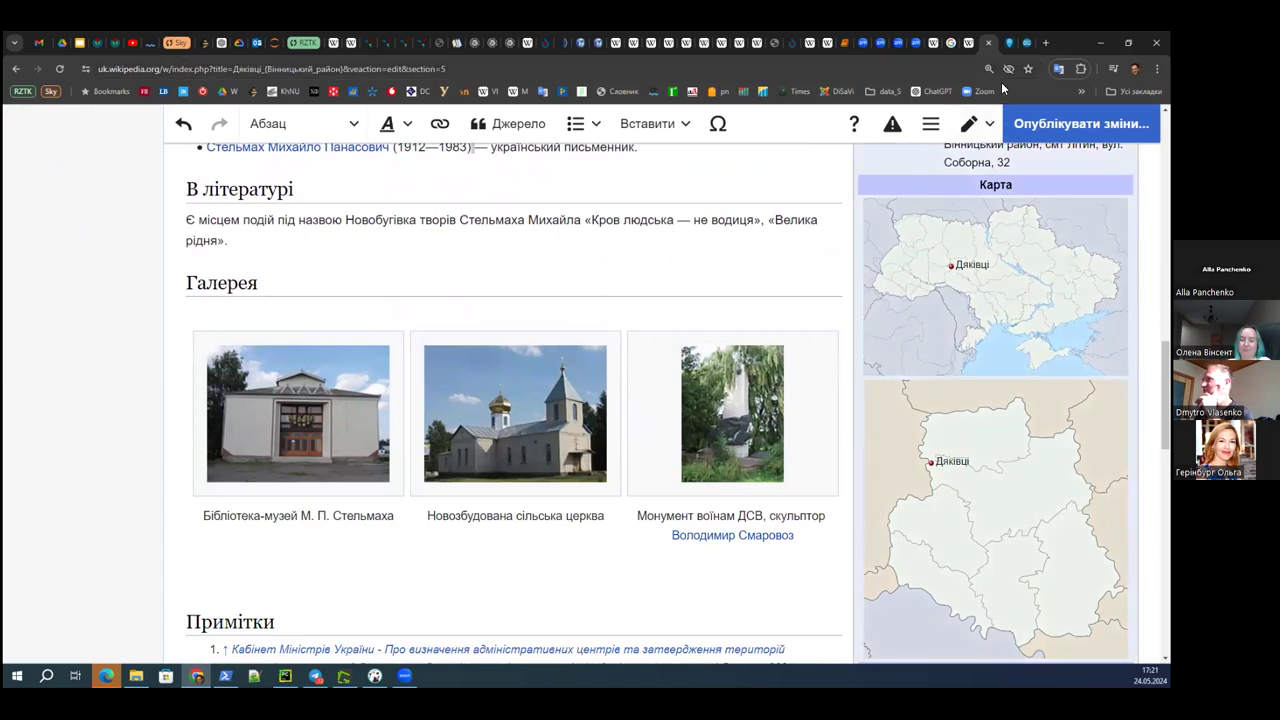
- Undo the insertion of the «Докладніше» template under the «Музей Михайла Стельмаха» heading
scroll(594, 420, up, 2)
scroll(594, 415, down, 1)
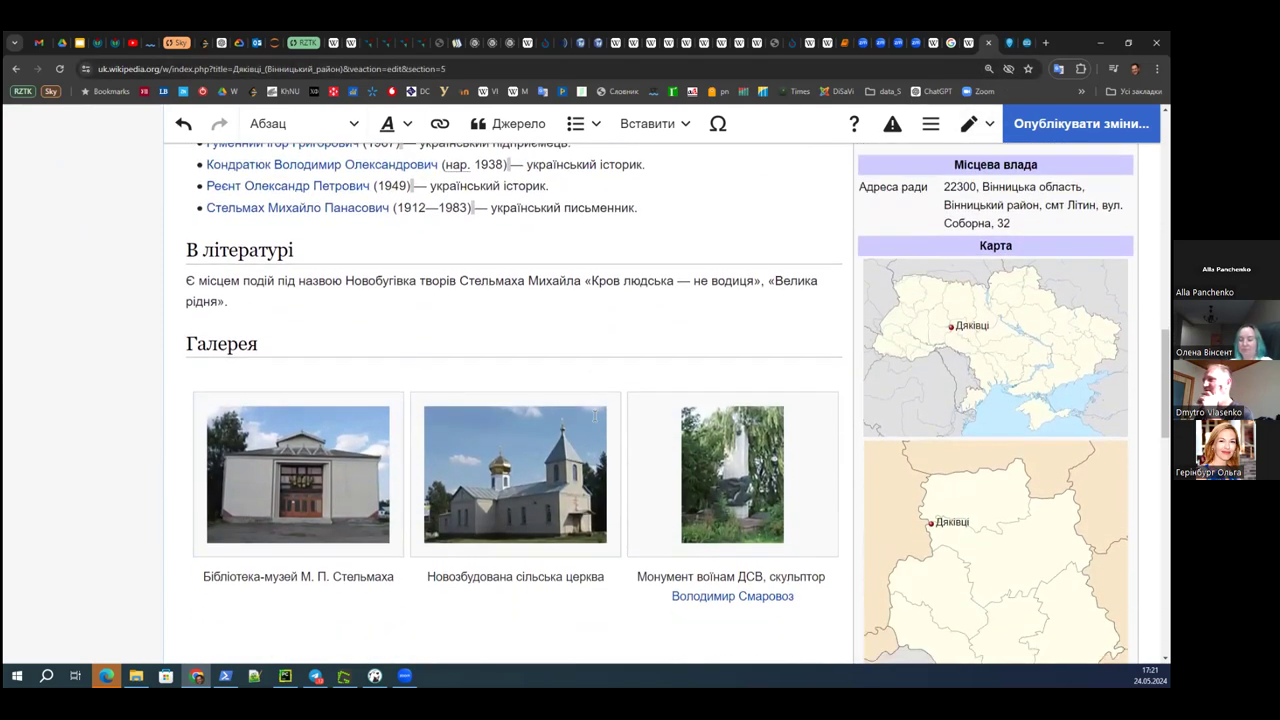
scroll(594, 415, up, 7)
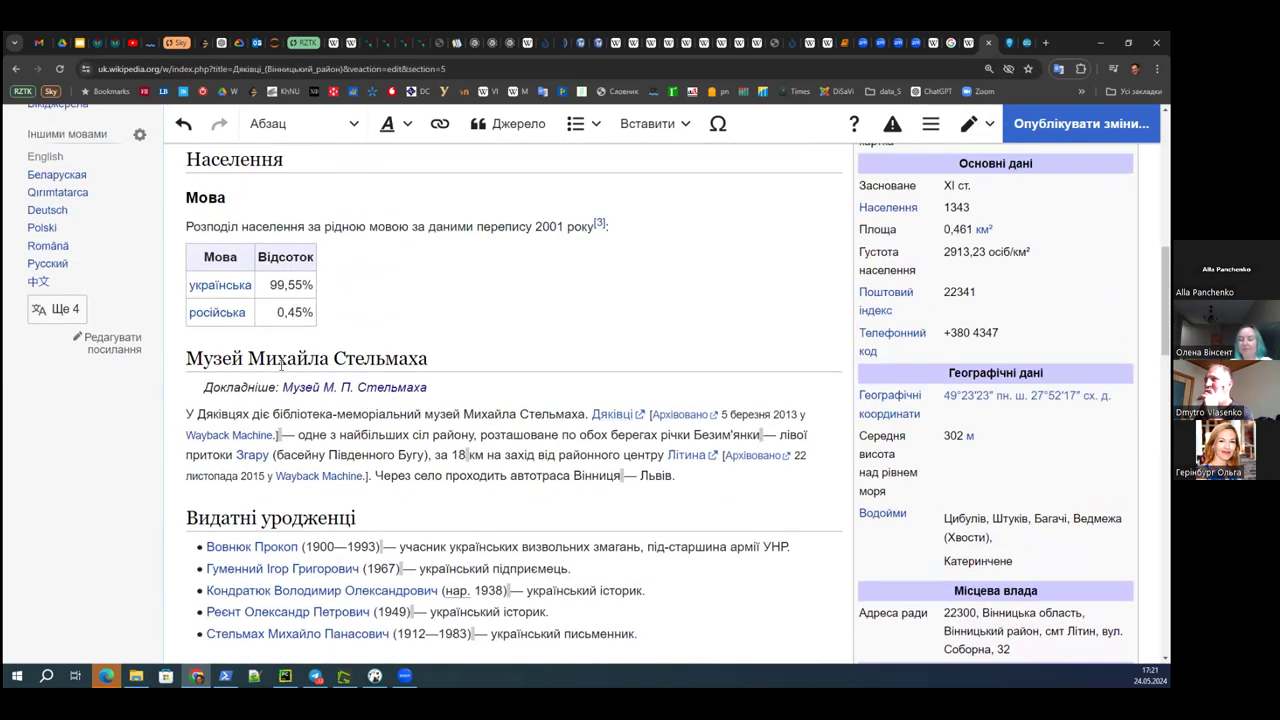
drag(432, 360, 200, 359)
click(458, 392)
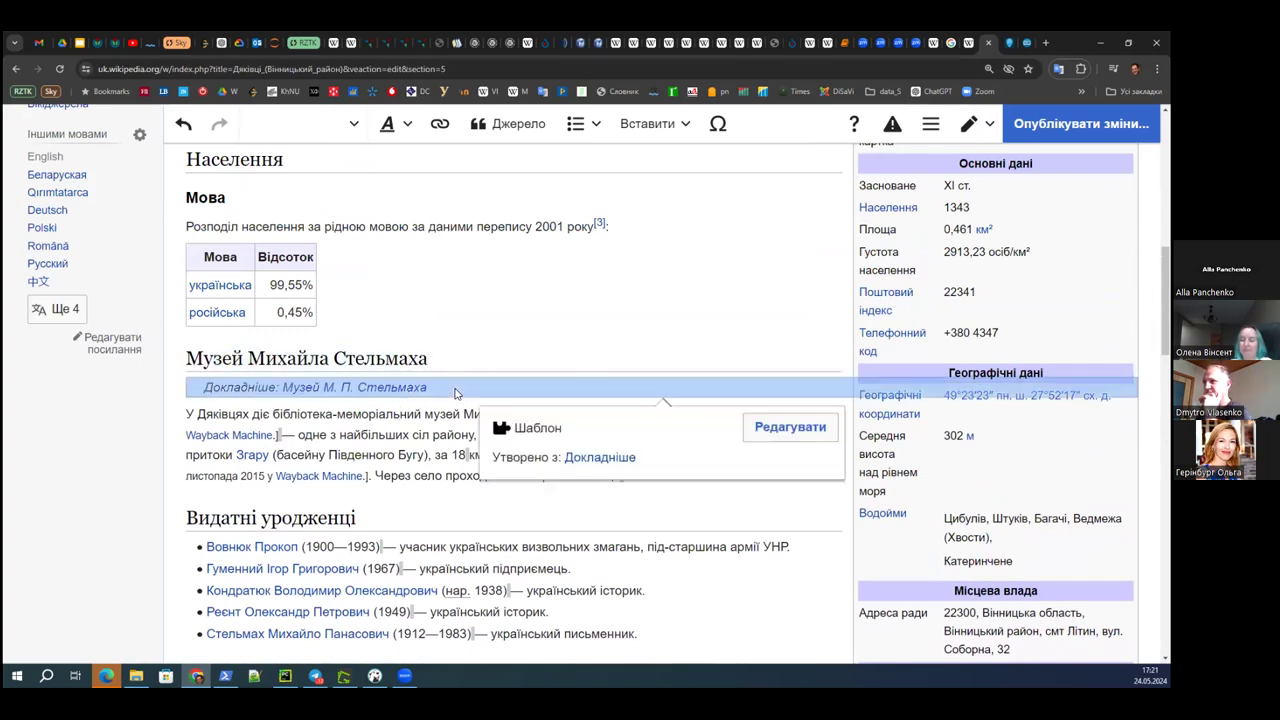
click(473, 396)
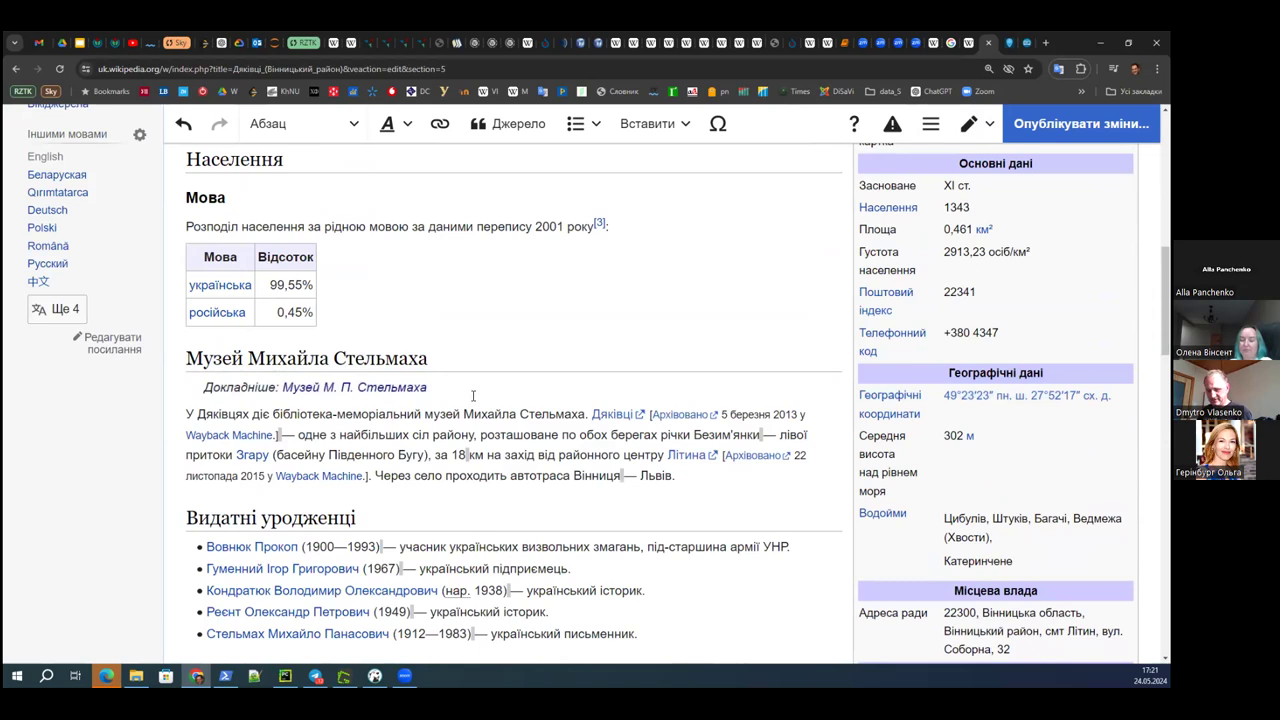
key(ctrl+z)
key(ctrl+z)
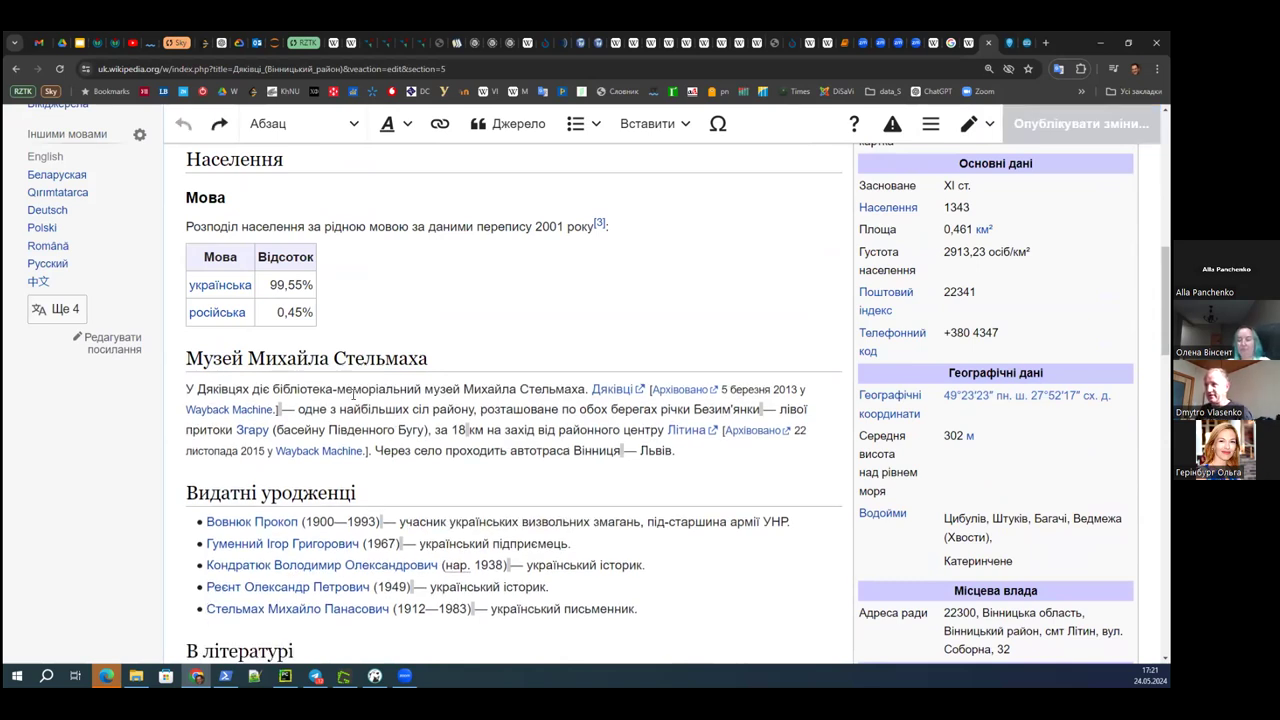
- Link the phrase «бібліотека-меморіальний музей Михайла Стельмаха» in the museum section to the article «Музей М. П. Стельмаха»
drag(273, 390, 584, 393)
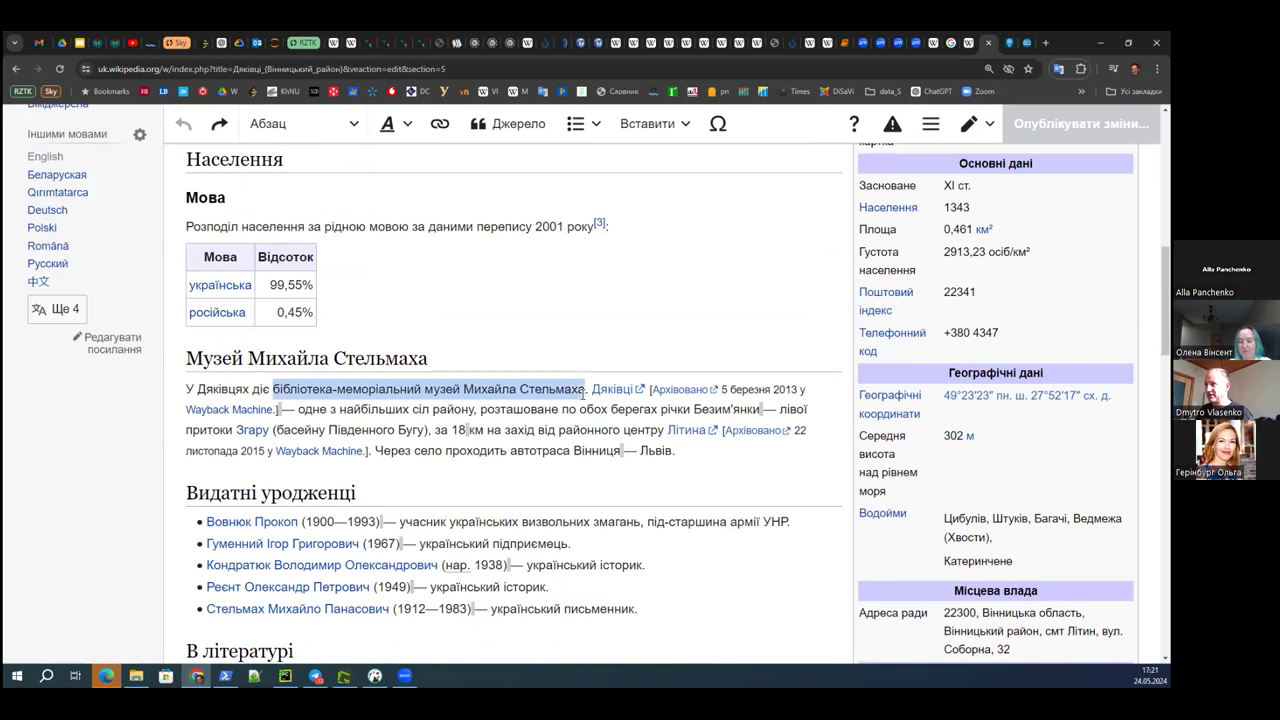
click(441, 124)
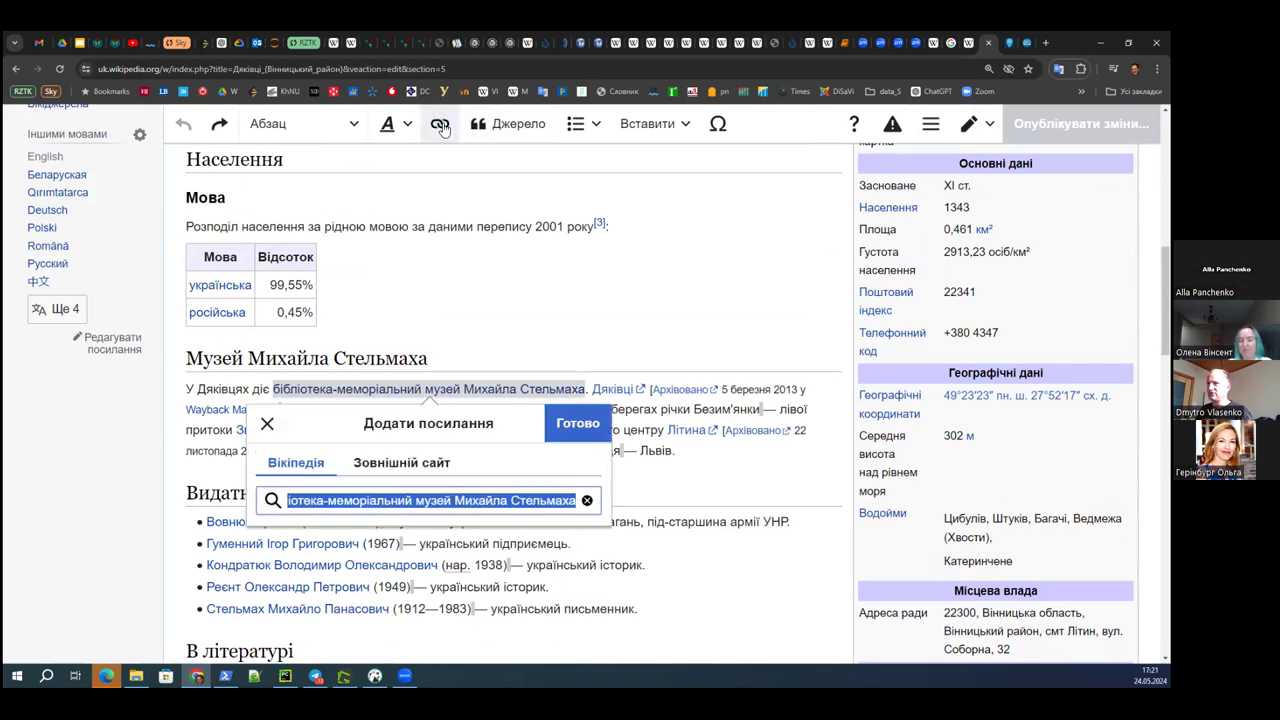
text(Музей М. П. Стельмаха)
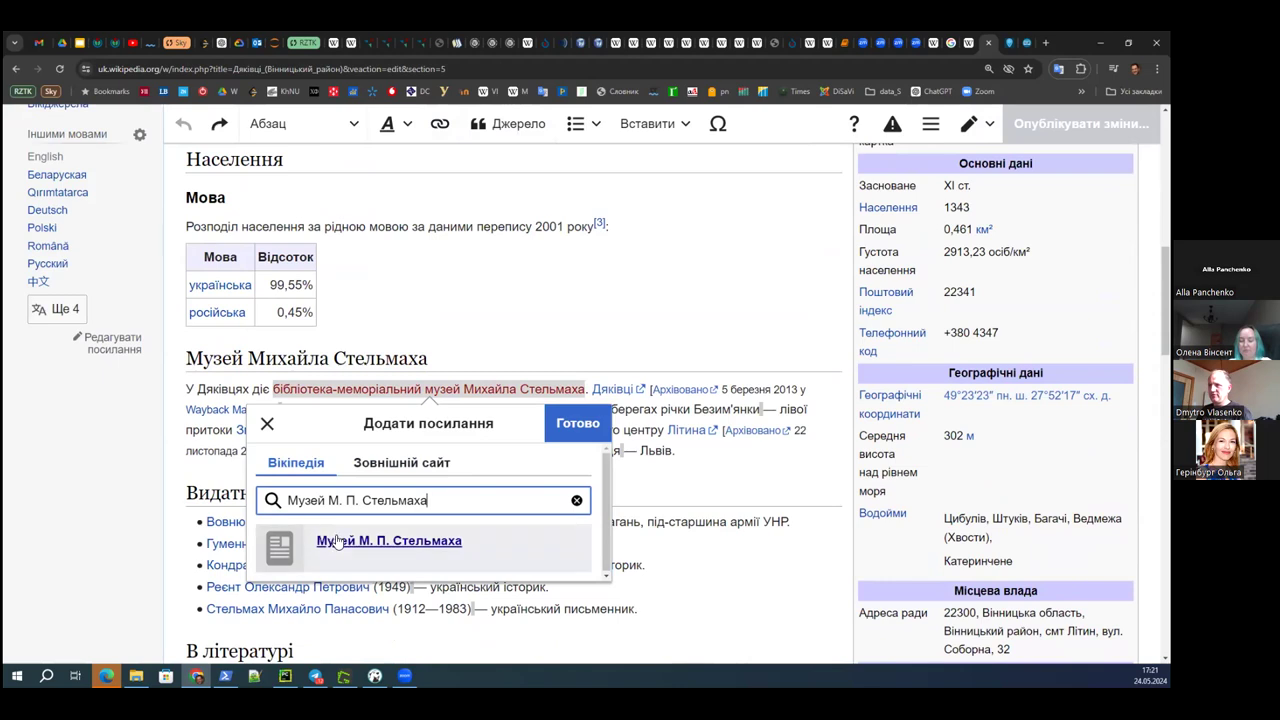
click(358, 550)
click(358, 550)
click(503, 373)
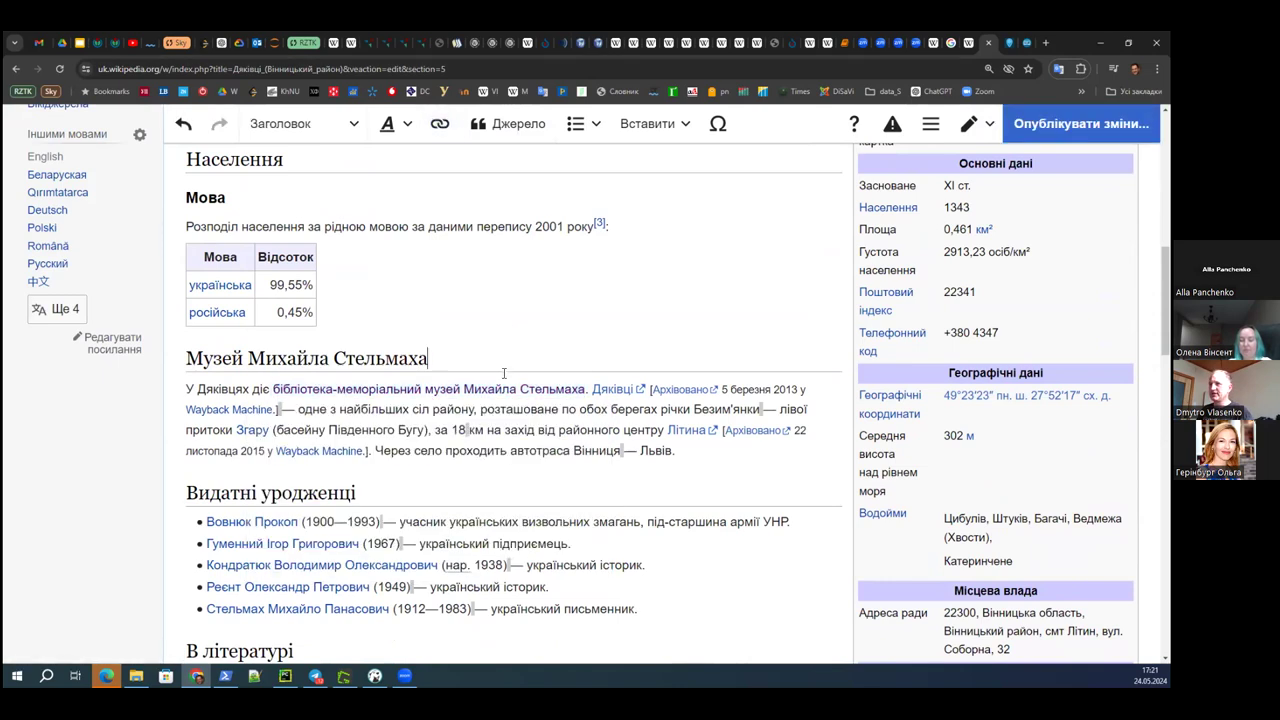
- Review the section headings of the Дяківці article and open the linked «Літинський район» article to examine its structure
drag(427, 358, 188, 358)
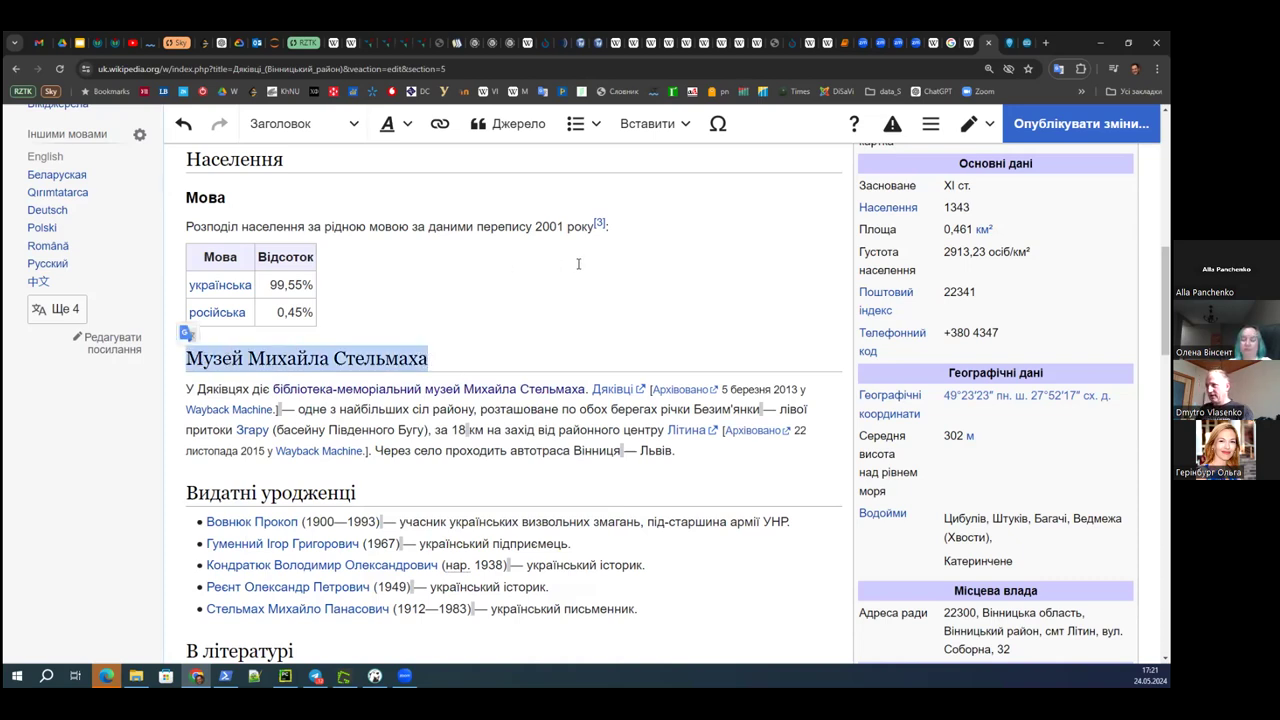
scroll(485, 336, up, 3)
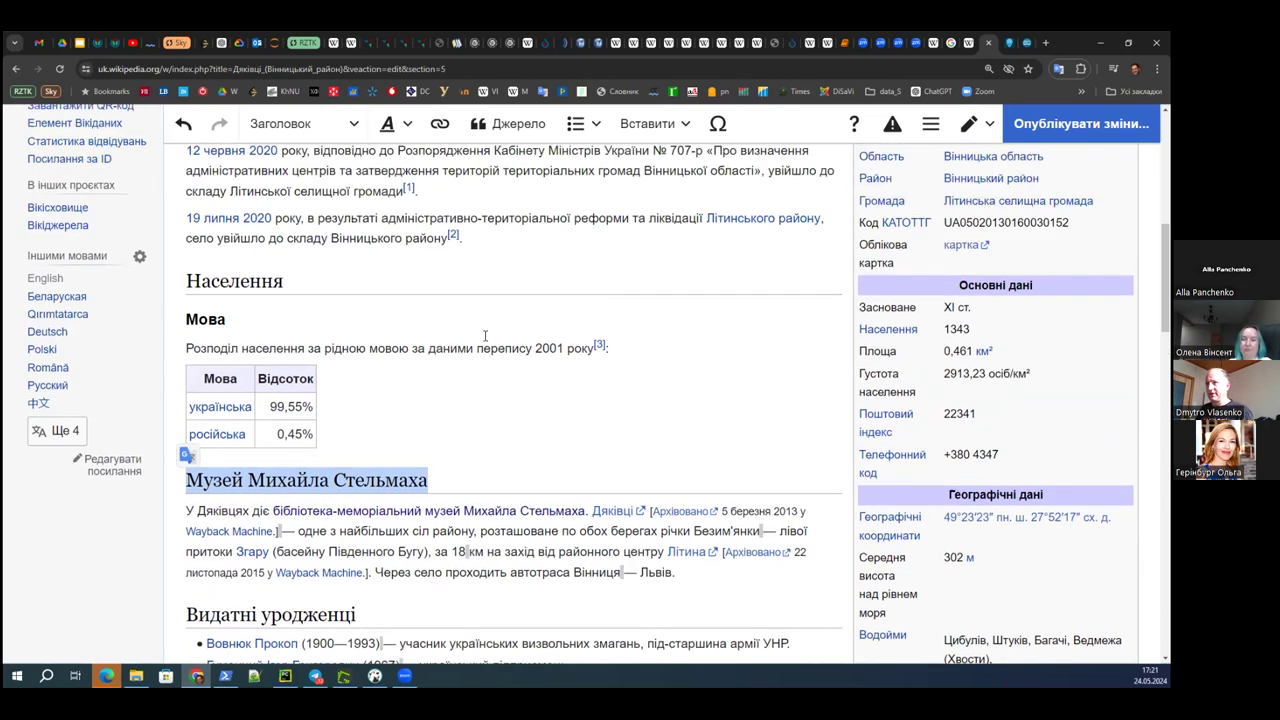
scroll(491, 365, up, 2)
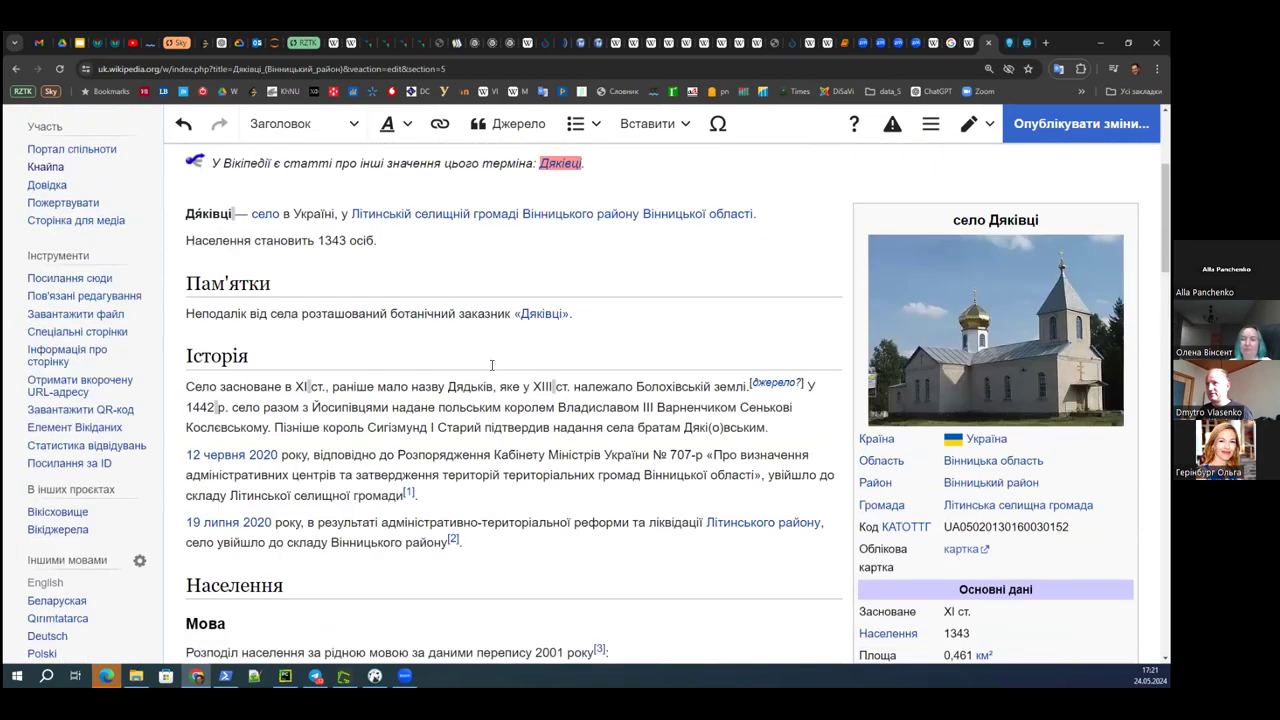
scroll(491, 365, down, 3)
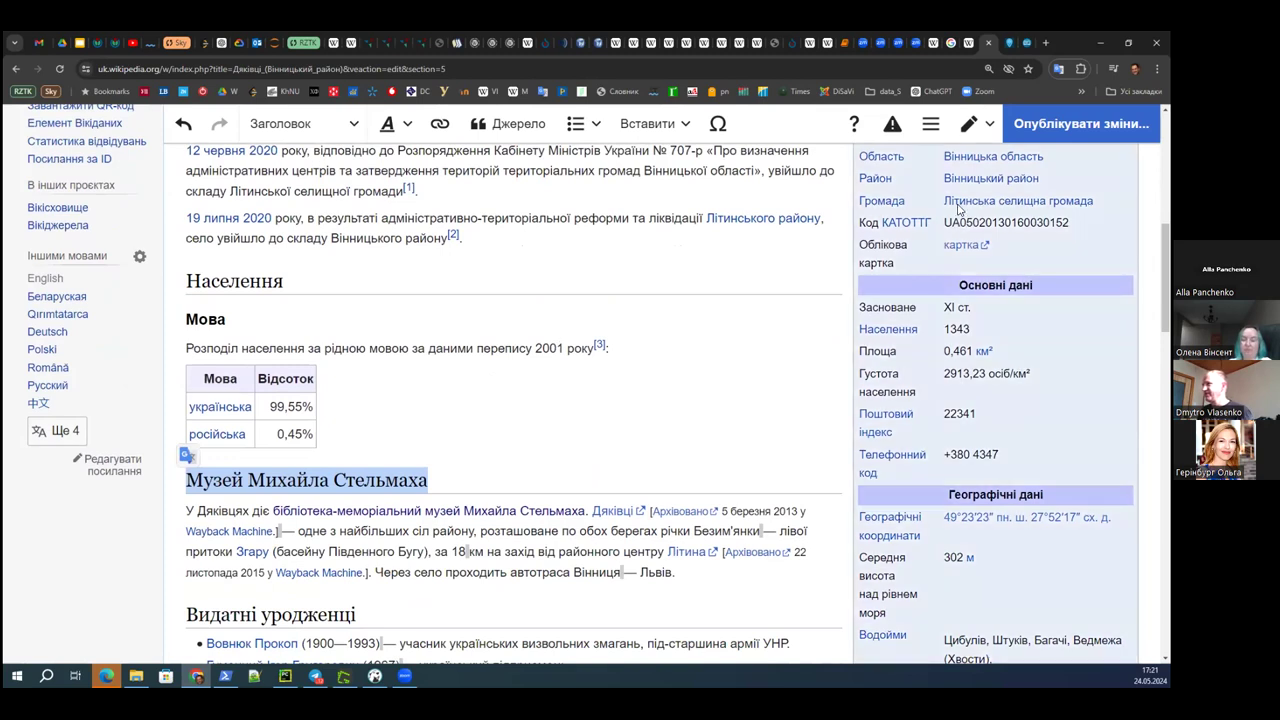
scroll(740, 226, up, 1)
click(740, 282)
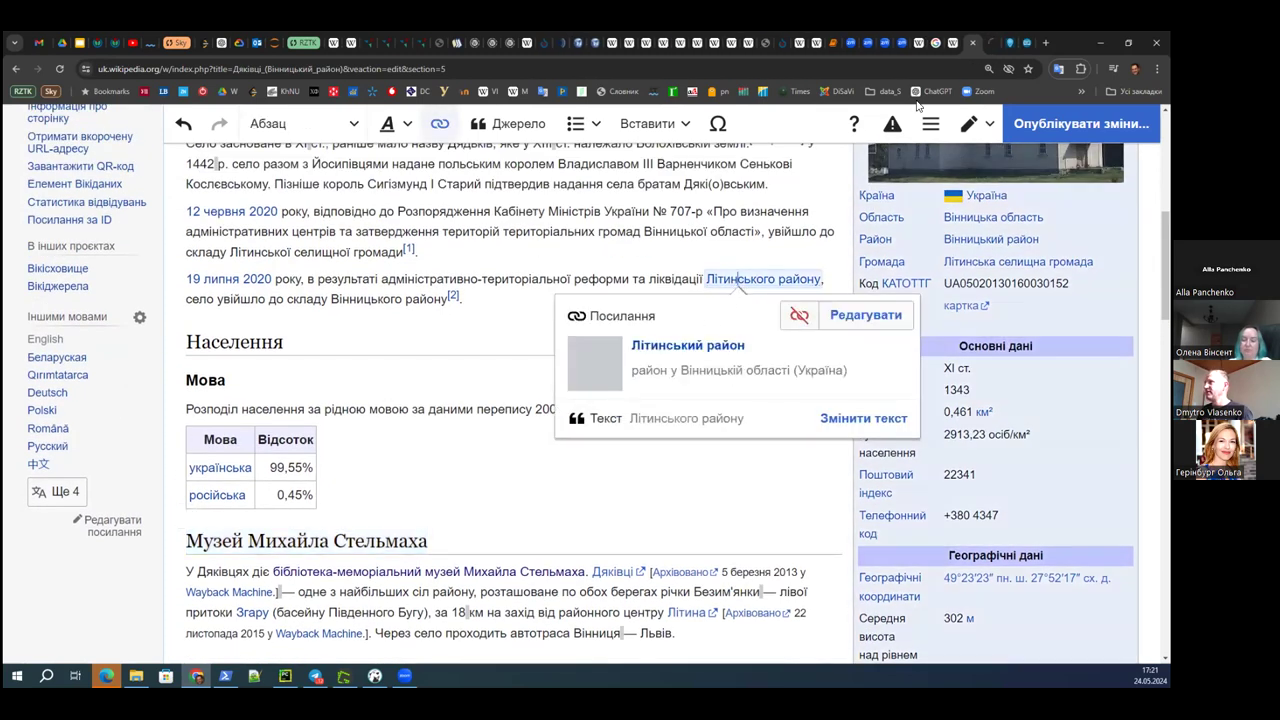
click(987, 45)
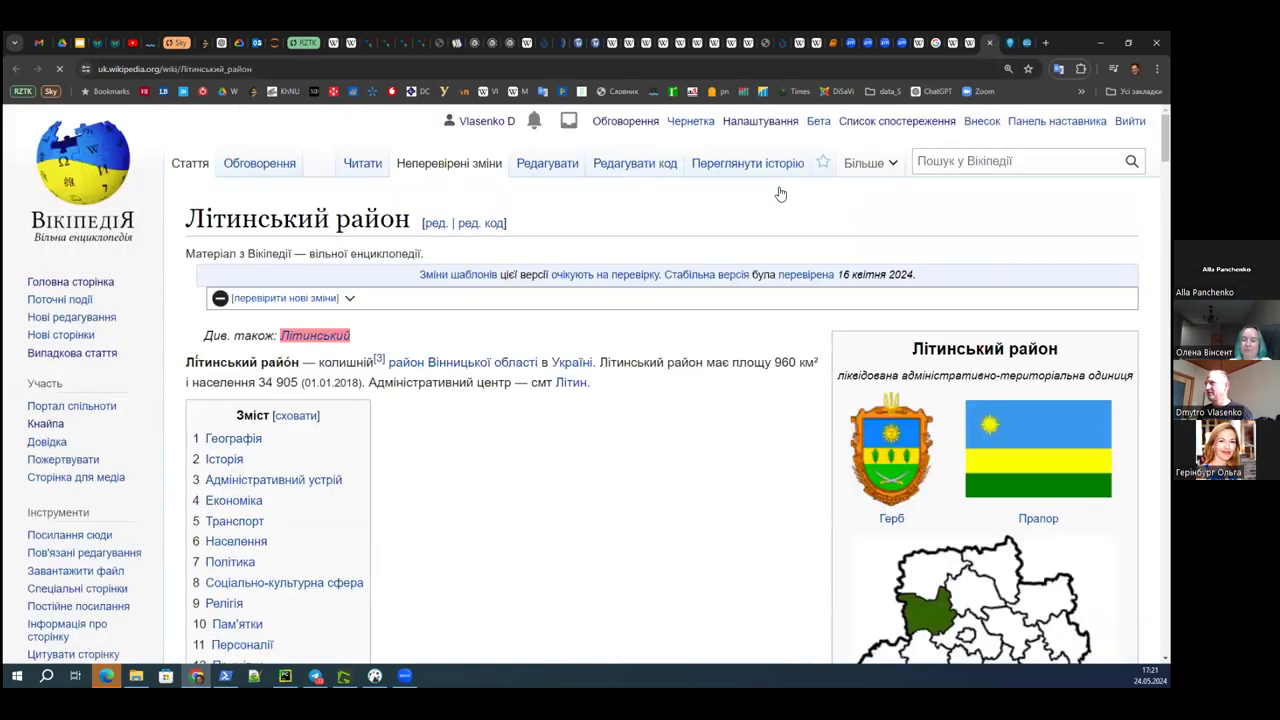
scroll(520, 436, down, 5)
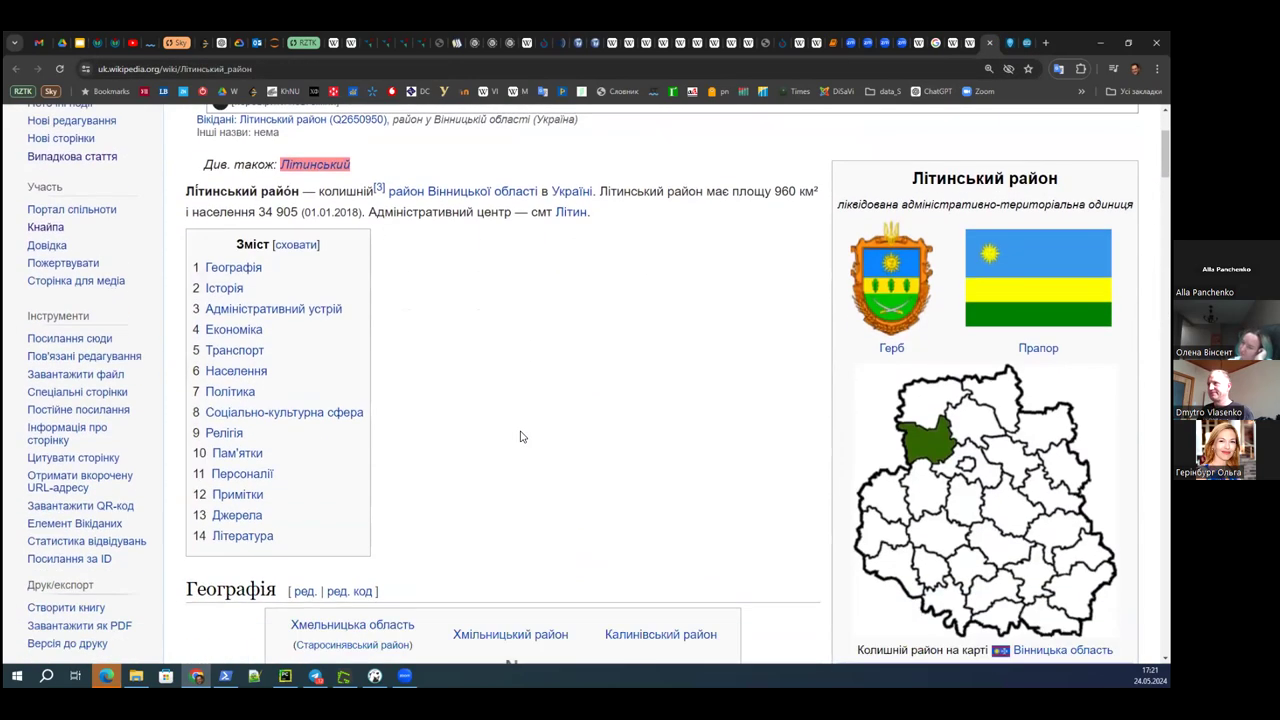
scroll(573, 343, up, 1)
- Open the linked «Літин» settlement article and copy its section heading «Загальні дані»
click(571, 165)
scroll(448, 455, down, 3)
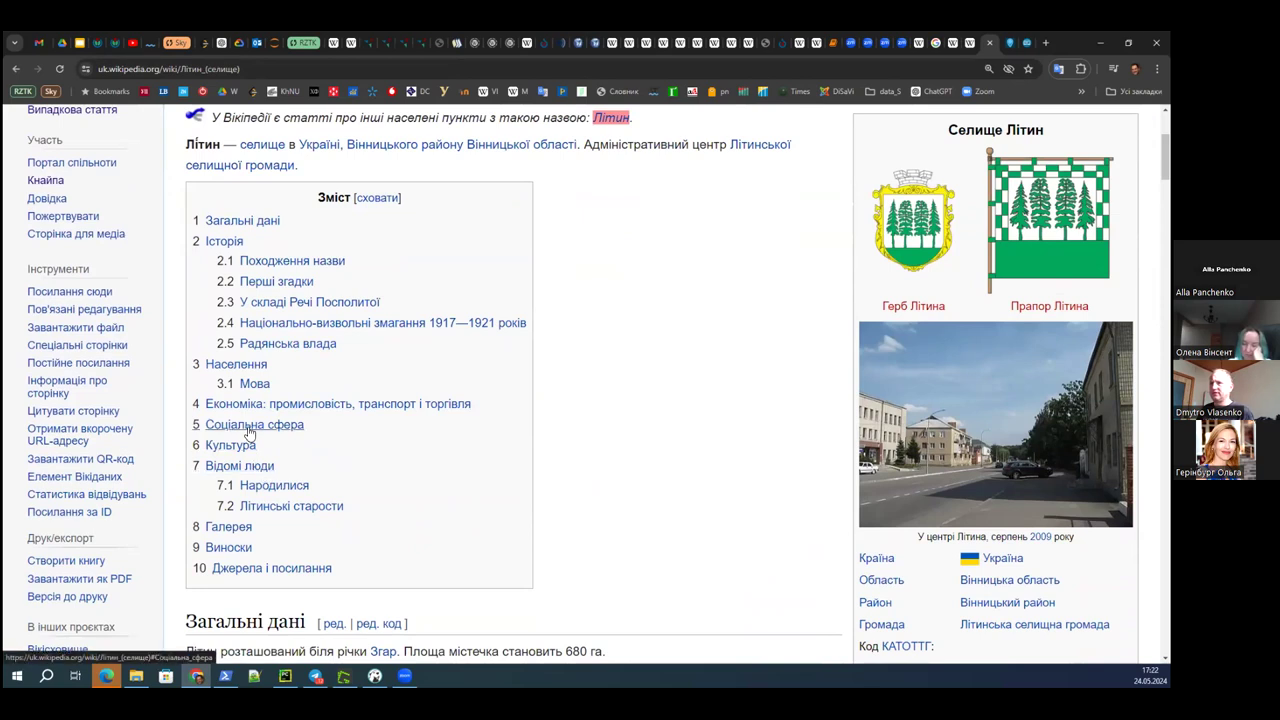
scroll(300, 420, down, 1)
scroll(313, 420, down, 3)
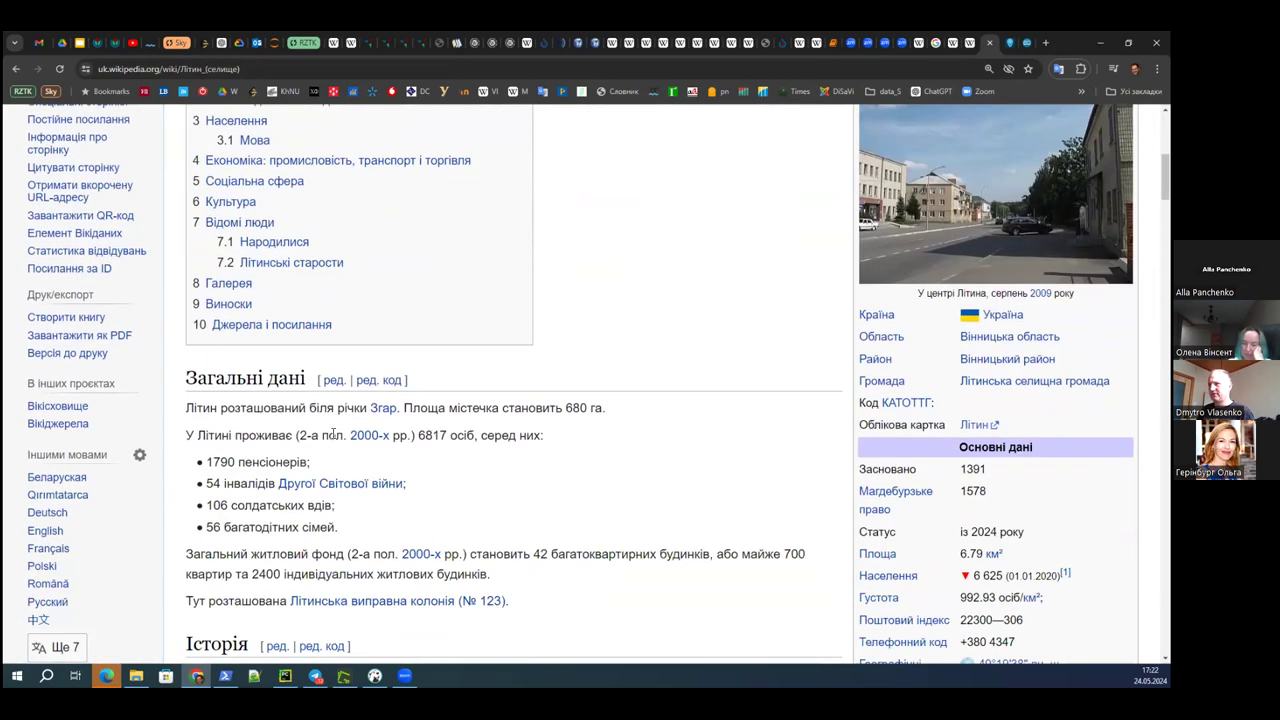
drag(186, 316, 304, 316)
key(ctrl+c)
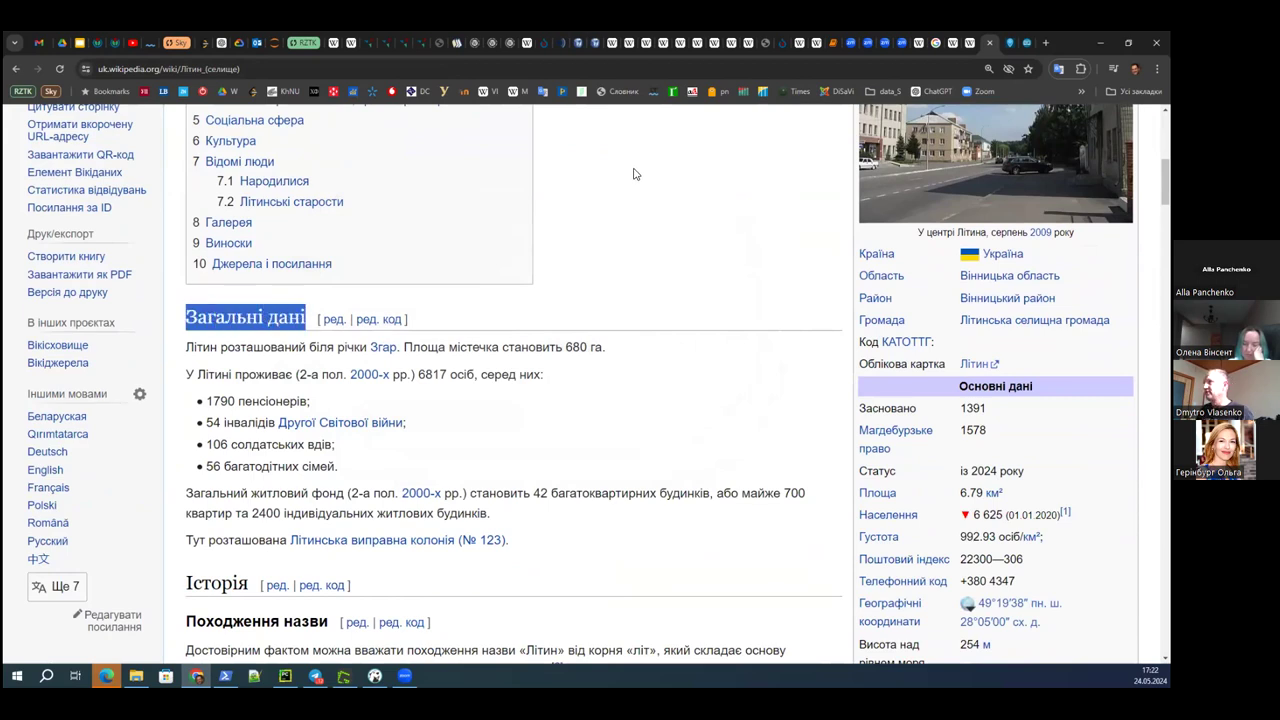
- Return to the Дяківці article being edited and replace the heading «Музей Михайла Стельмаха» with the copied «Загальні дані»
click(974, 50)
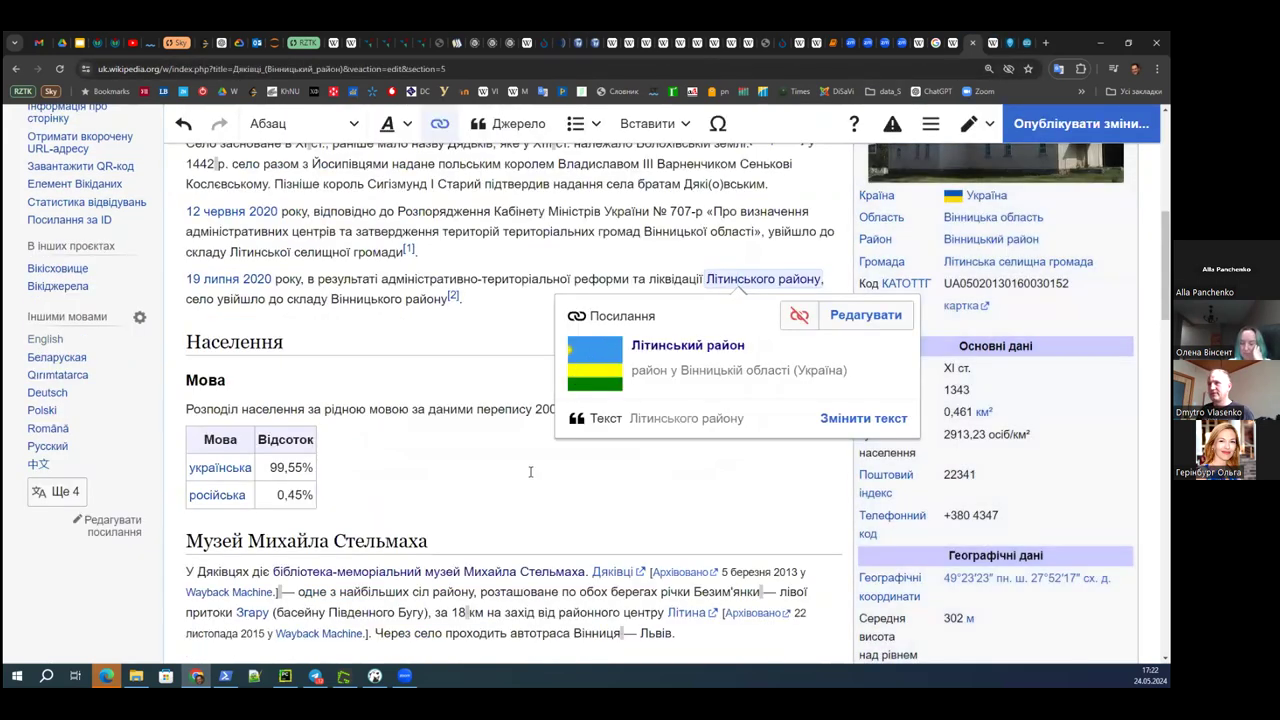
scroll(530, 471, down, 2)
click(442, 419)
drag(430, 420, 186, 420)
key(ctrl+v)
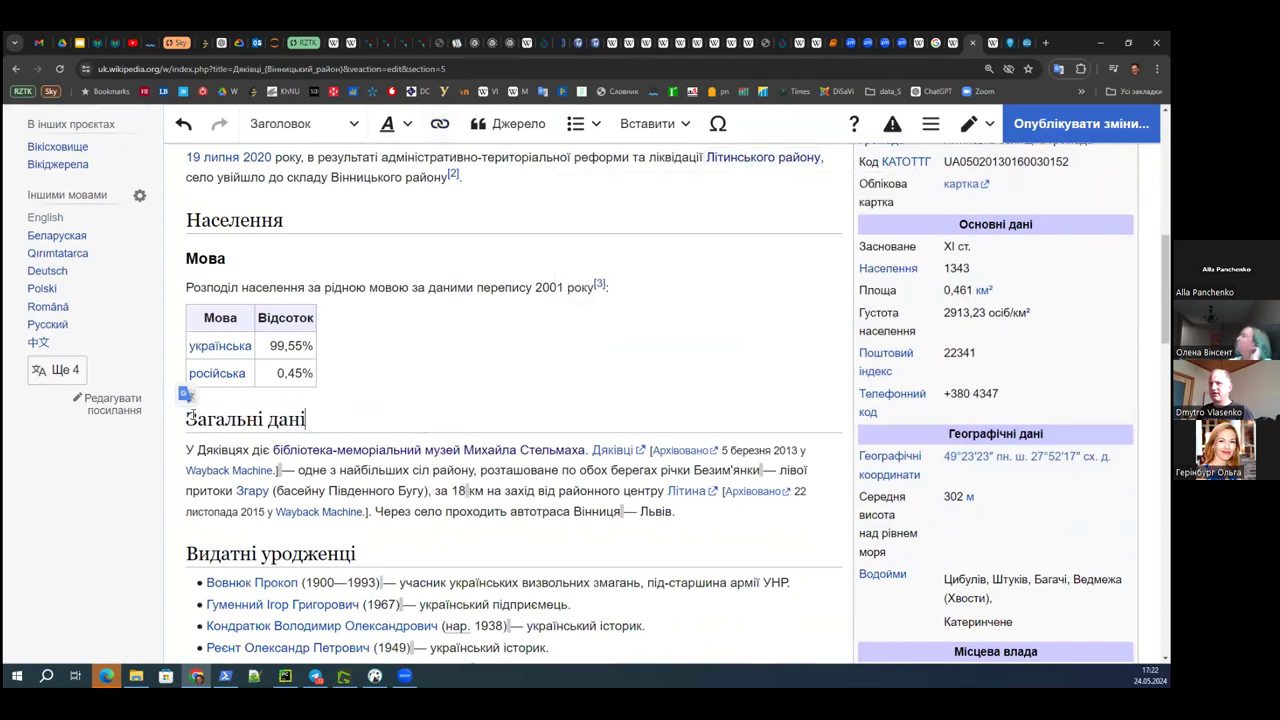
click(234, 453)
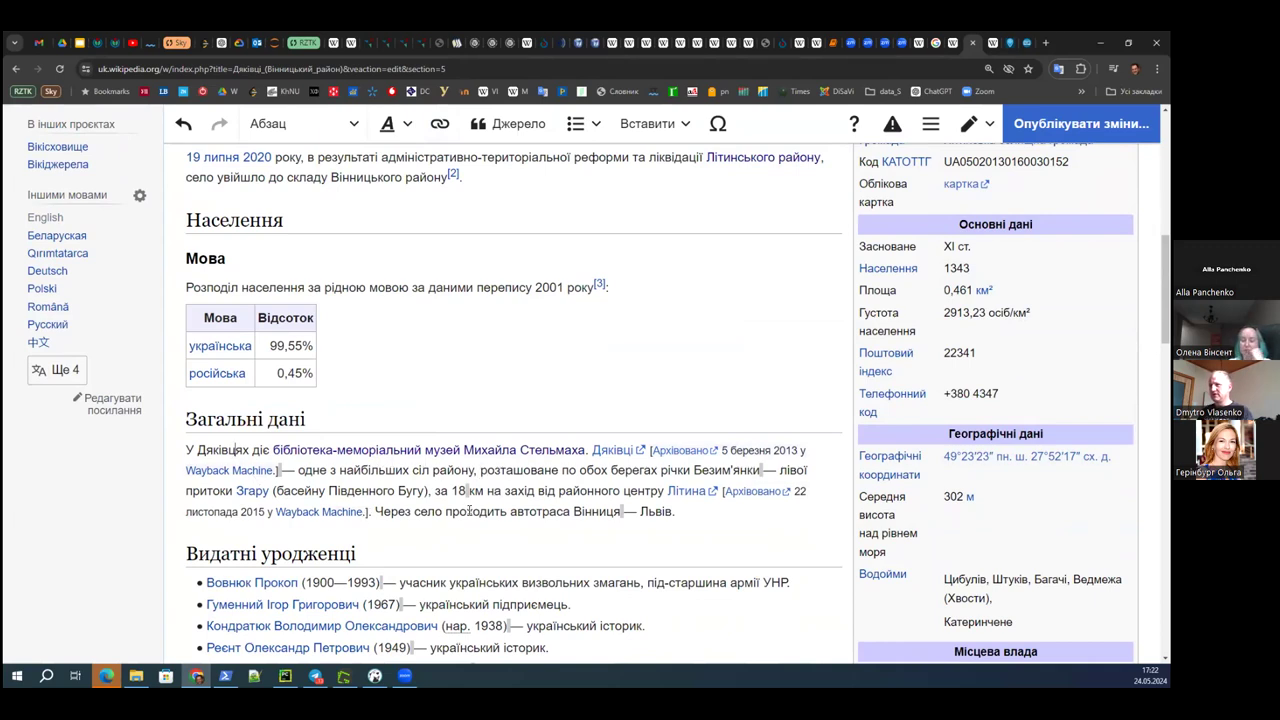
- Look over the edited Дяківці article and publish the changes with the default edit summary
scroll(444, 389, down, 2)
scroll(436, 393, up, 5)
scroll(543, 441, up, 3)
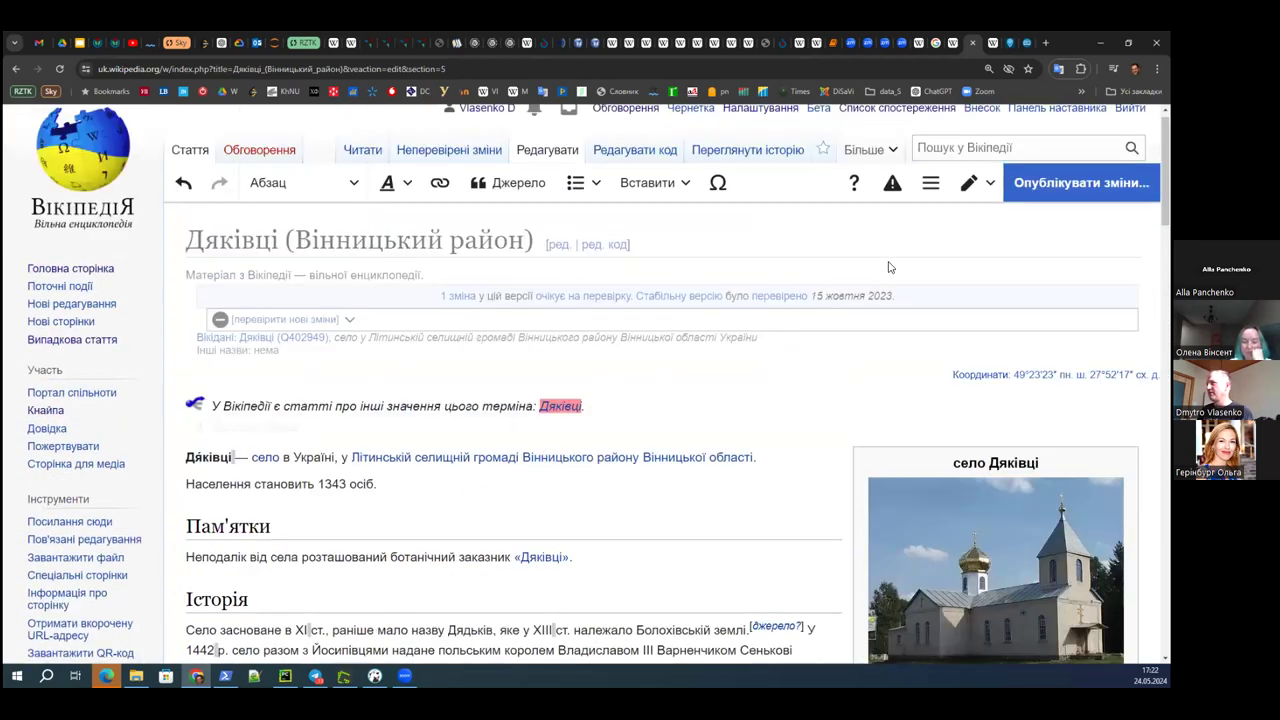
click(1080, 183)
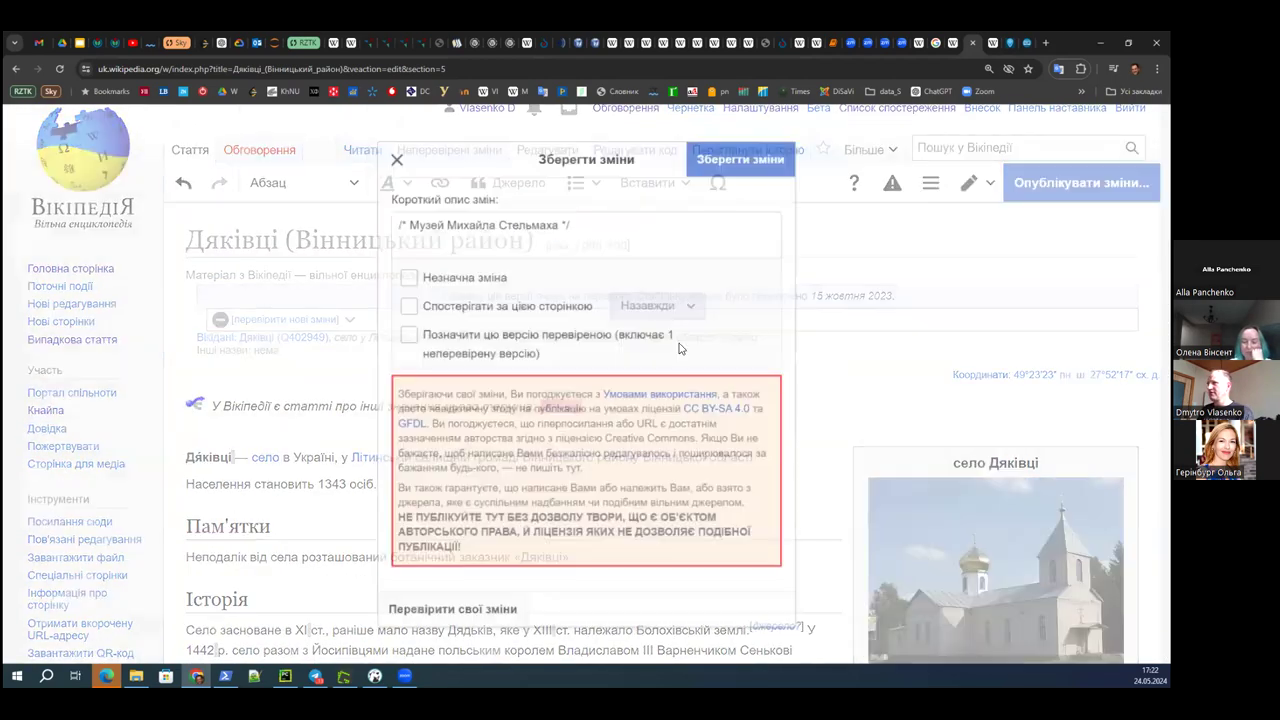
click(740, 153)
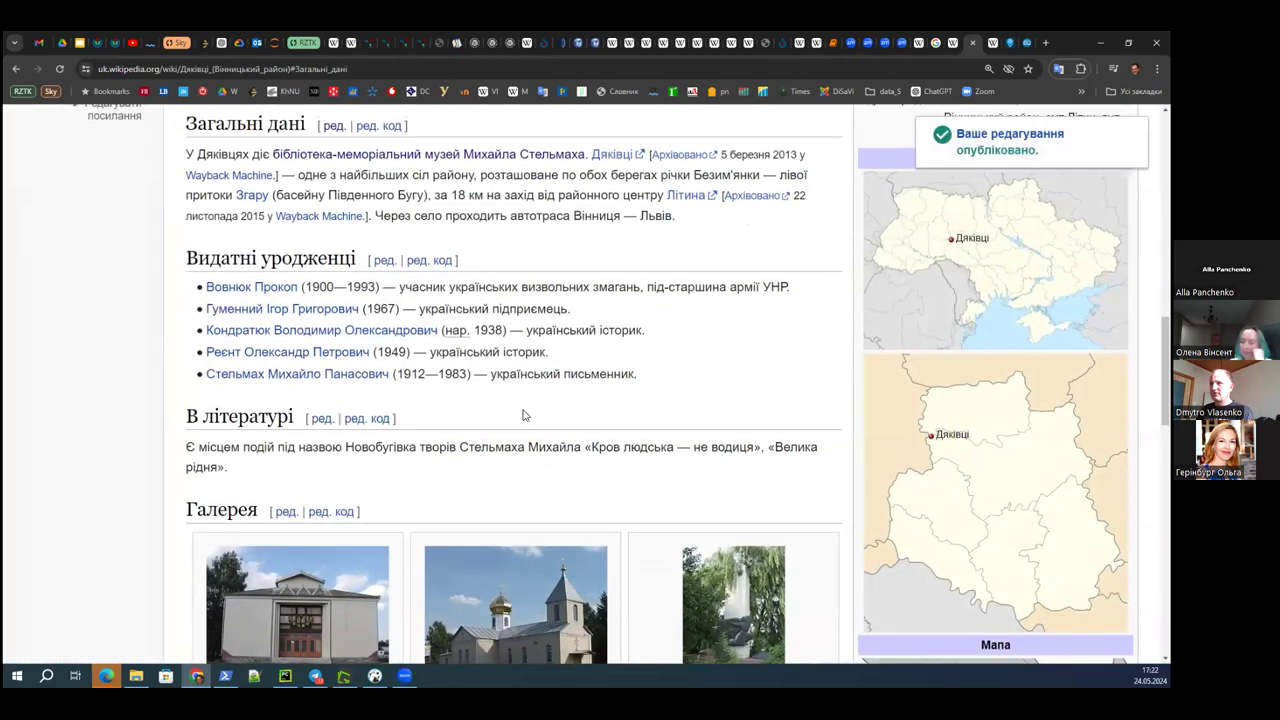
- Open the museum article through the new link in the «Загальні дані» section and examine its introduction
scroll(568, 397, up, 3)
mouse_move(396, 461)
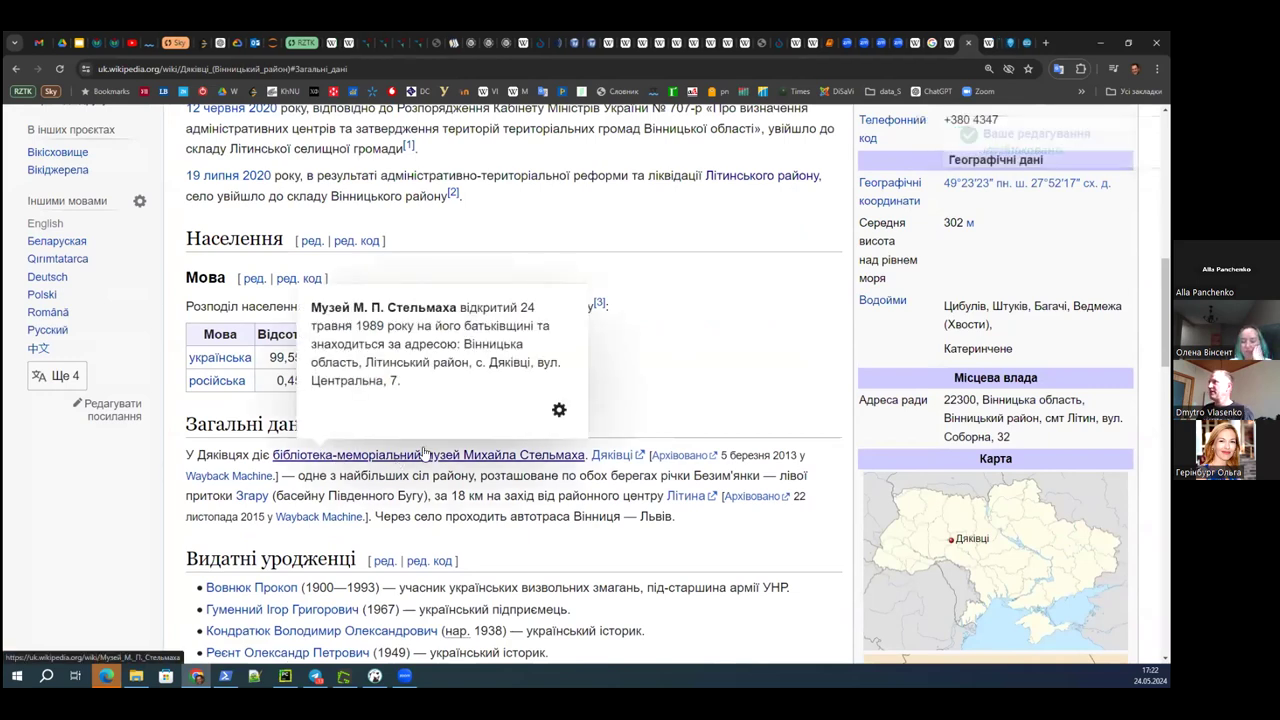
click(993, 50)
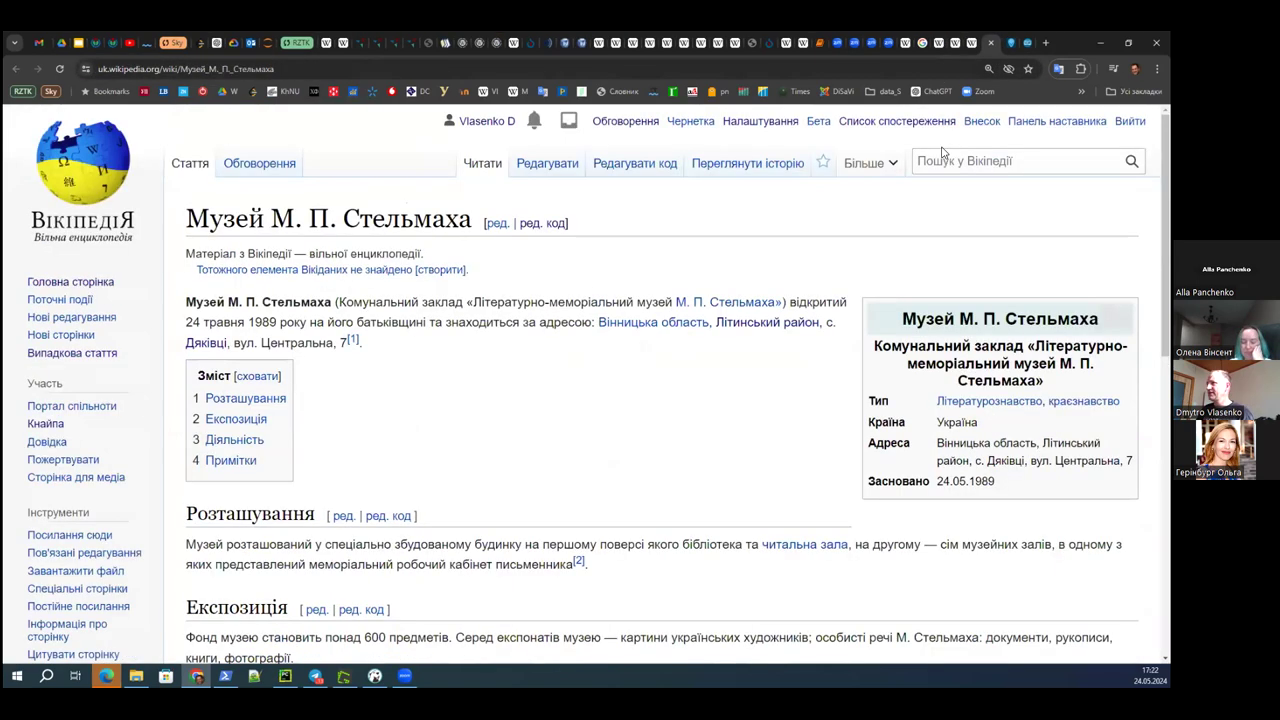
scroll(820, 347, down, 1)
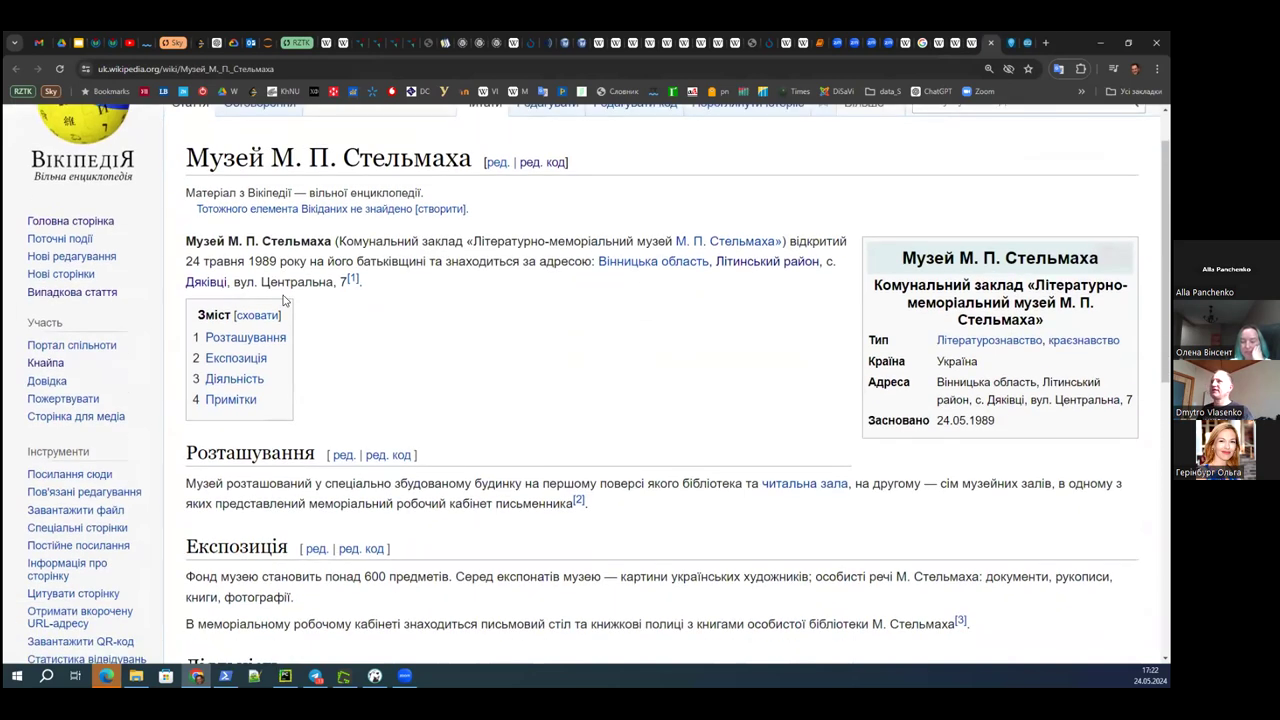
scroll(300, 280, up, 1)
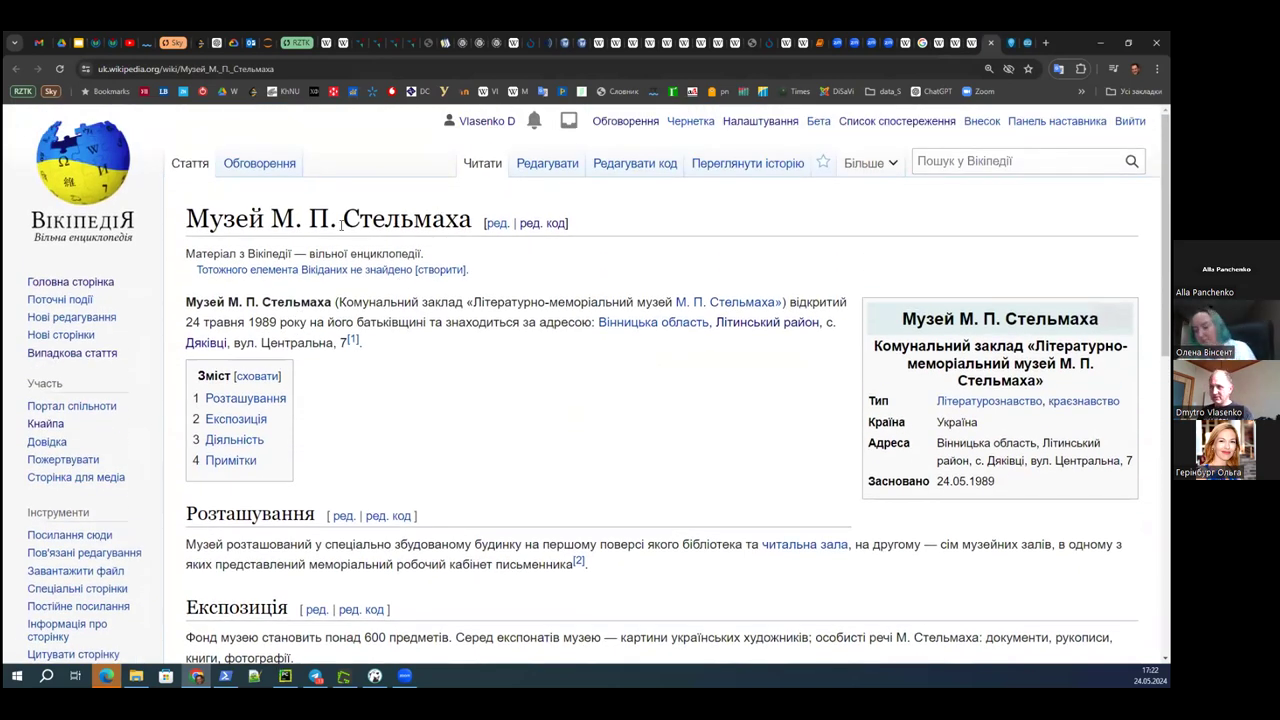
- Examine which pages link to the museum article and open «Музеї України, в яких зберігається державна частина Музейного фонду України»
scroll(393, 296, down, 1)
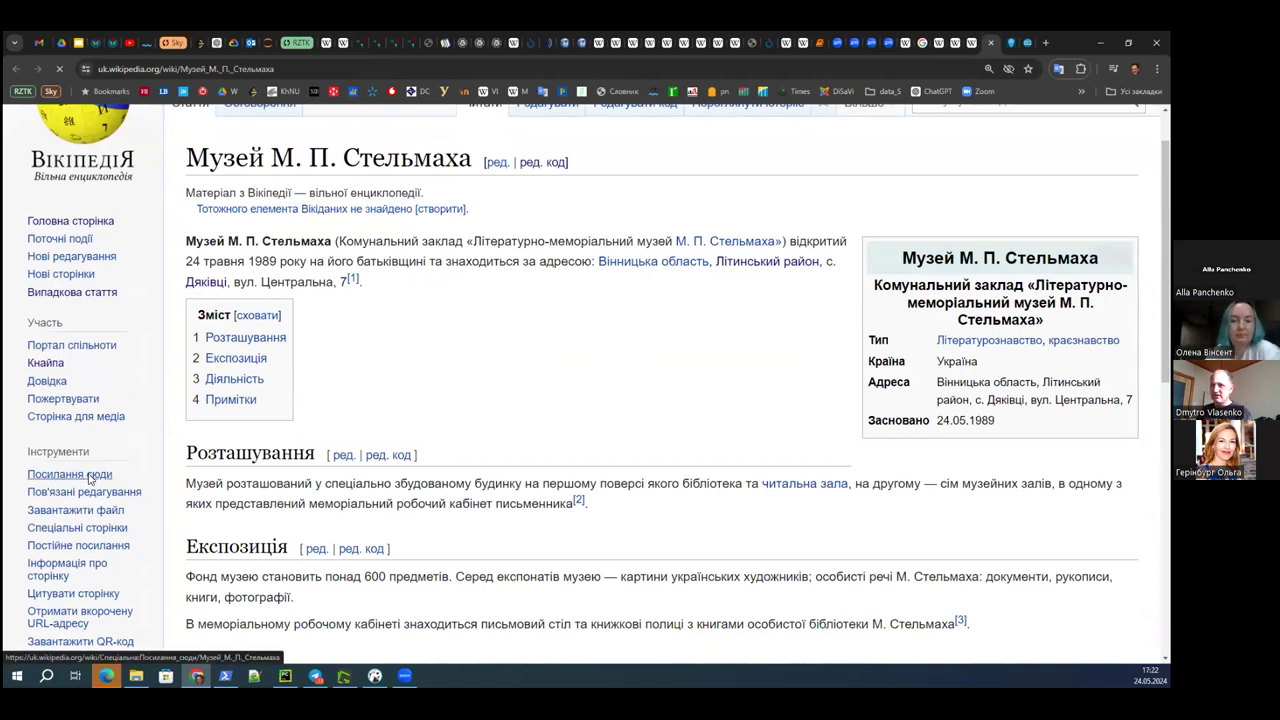
scroll(226, 398, down, 2)
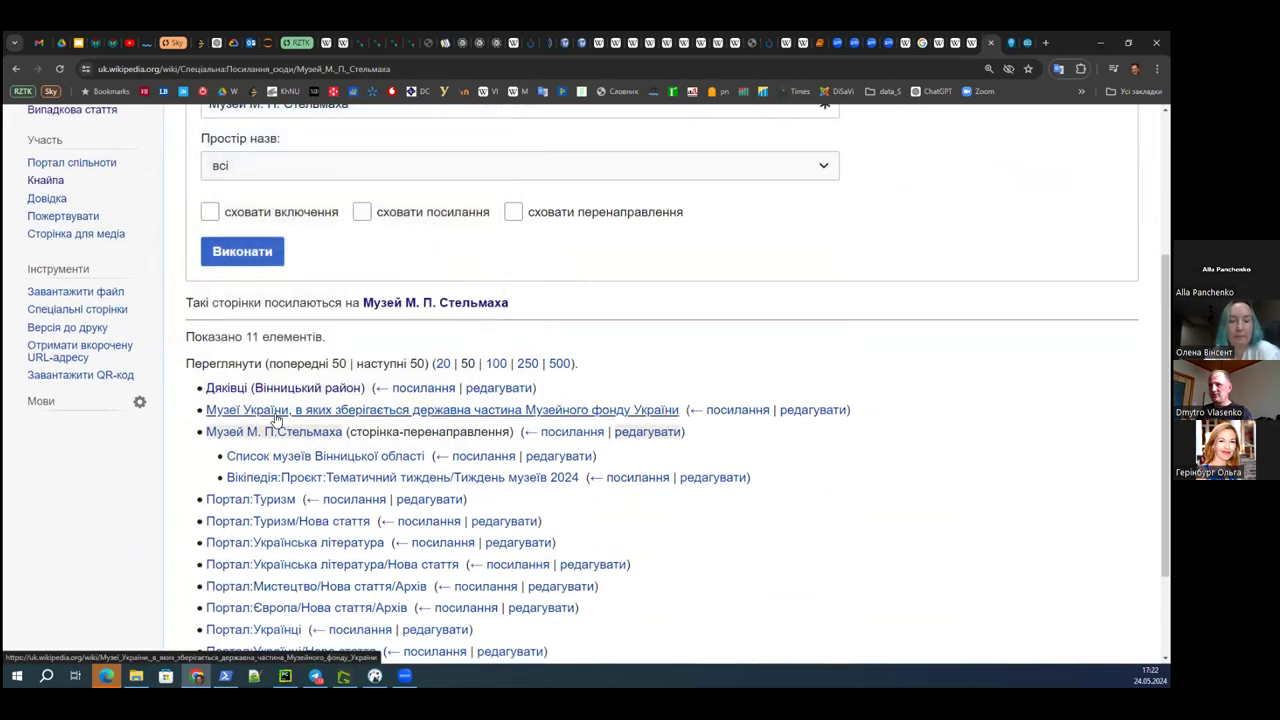
scroll(397, 430, down, 1)
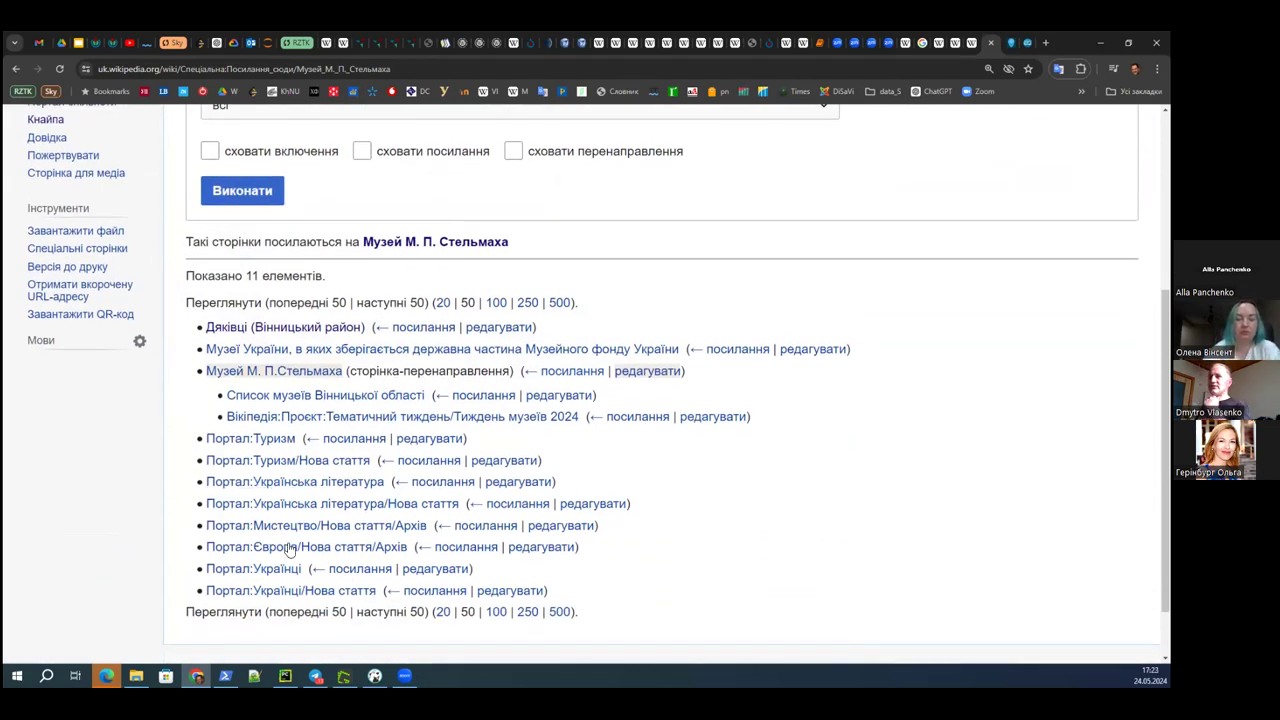
mouse_move(305, 363)
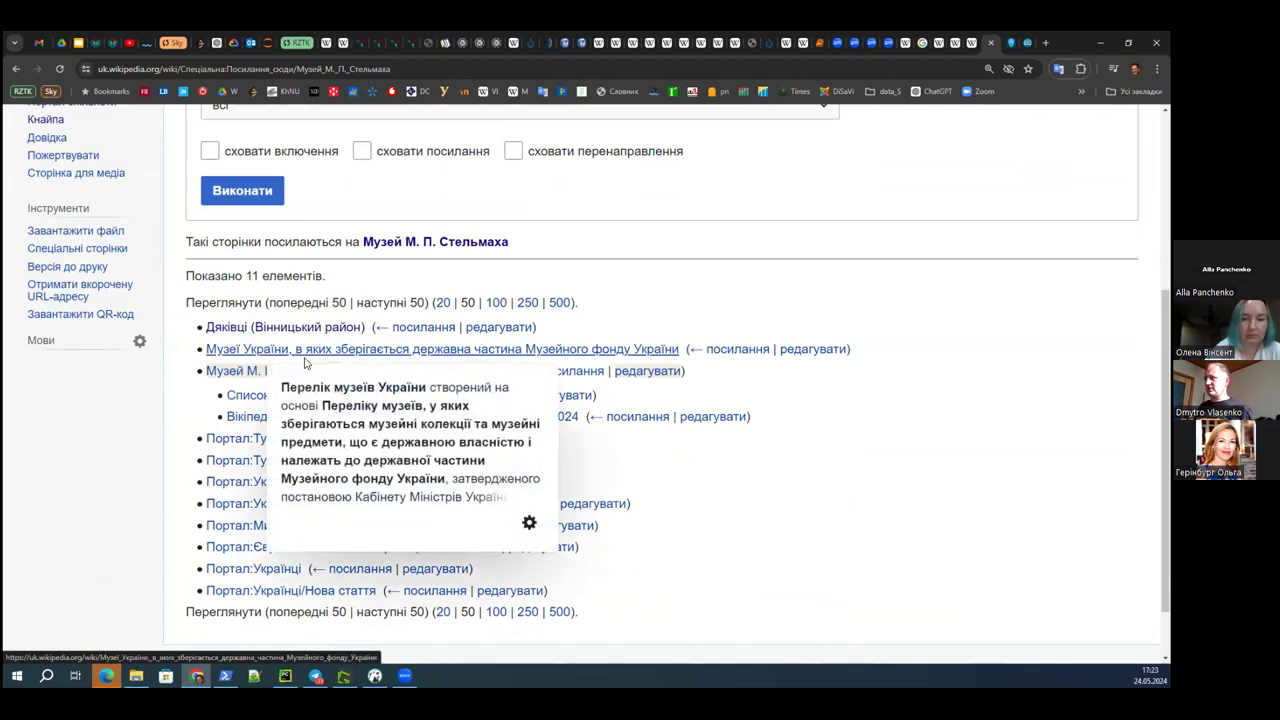
click(250, 352)
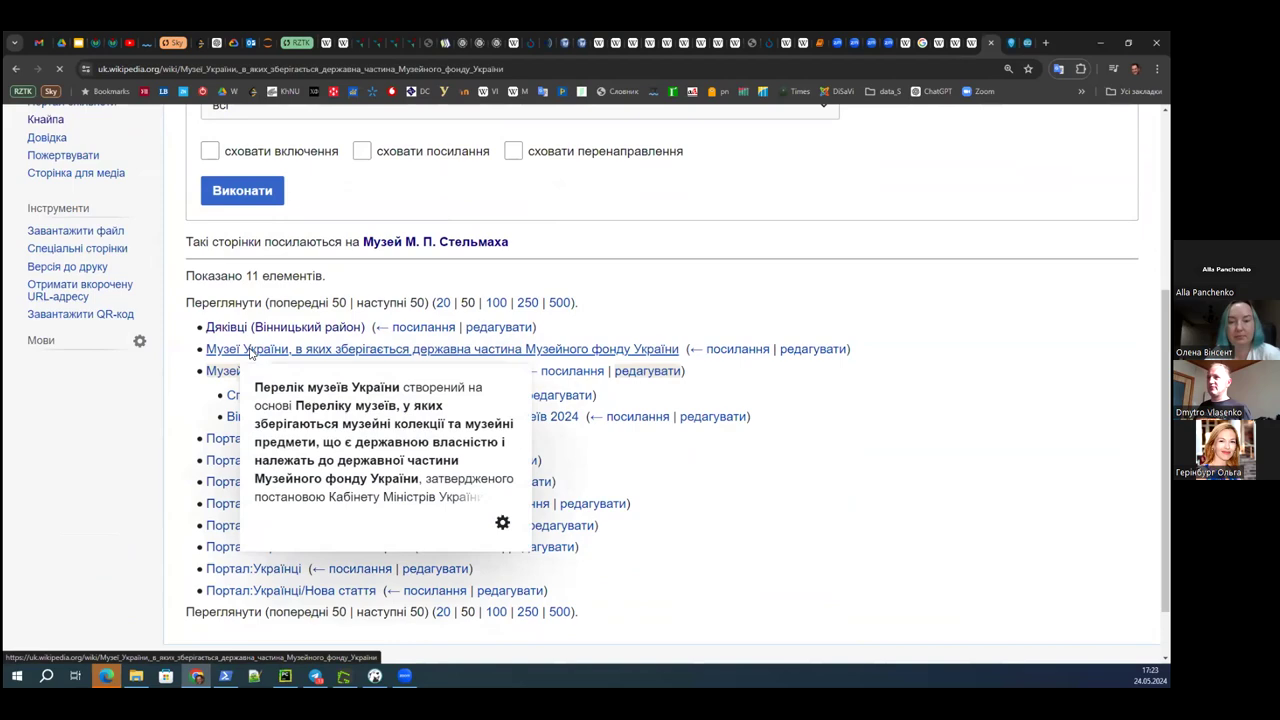
scroll(610, 345, down, 4)
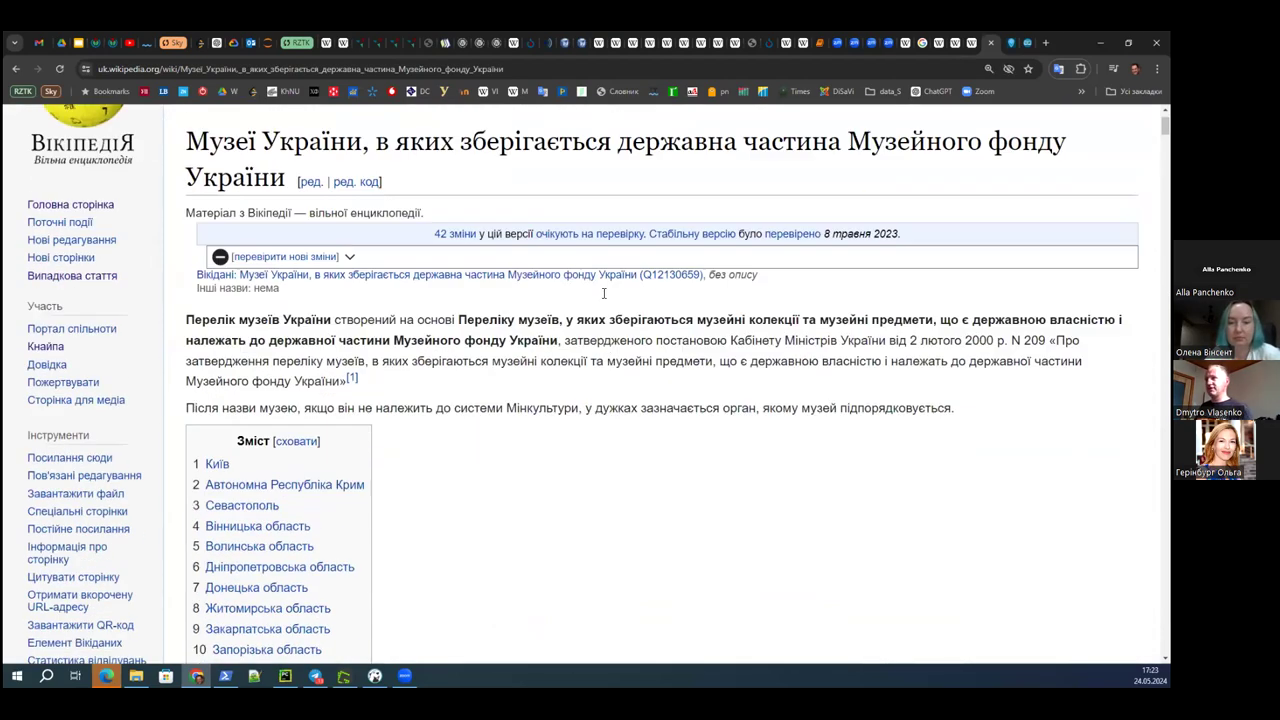
- Examine the list of Ukrainian museums by region, noting which museums in the Автономна Республіка Крим section have linked articles
scroll(610, 351, down, 12)
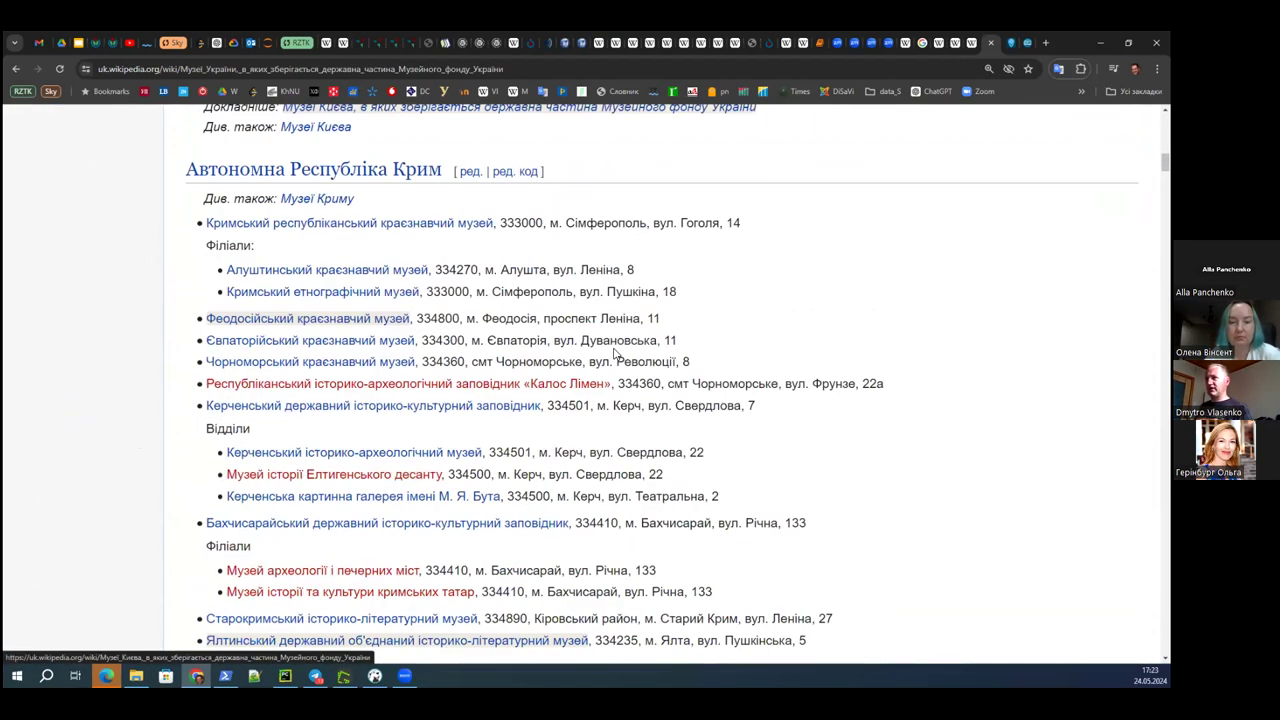
scroll(614, 345, down, 3)
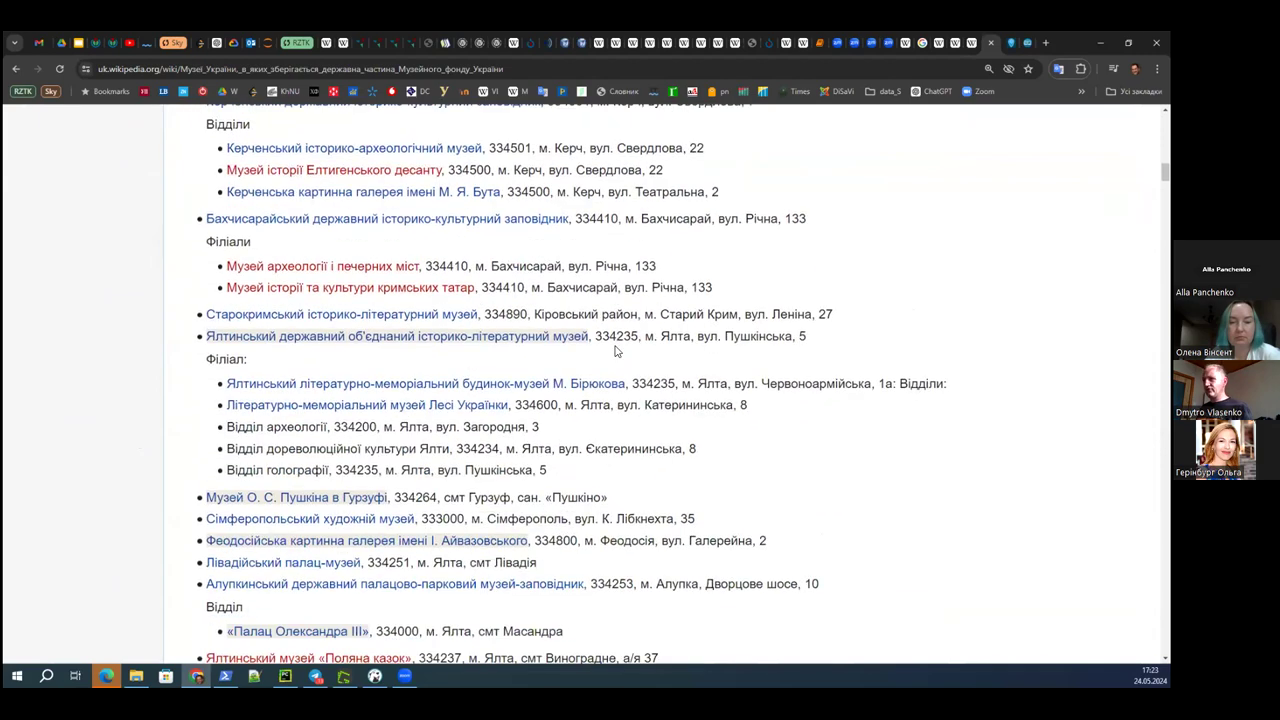
scroll(617, 348, up, 1)
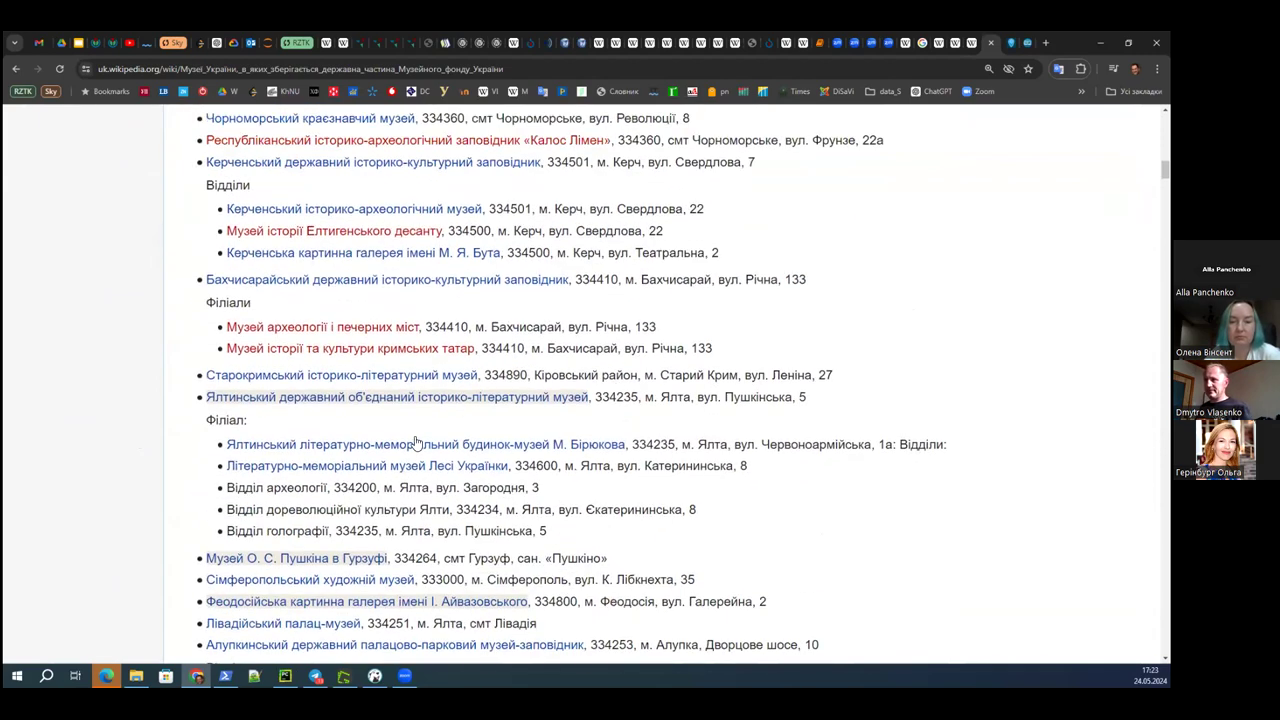
scroll(415, 443, up, 2)
scroll(412, 445, up, 3)
scroll(418, 450, down, 2)
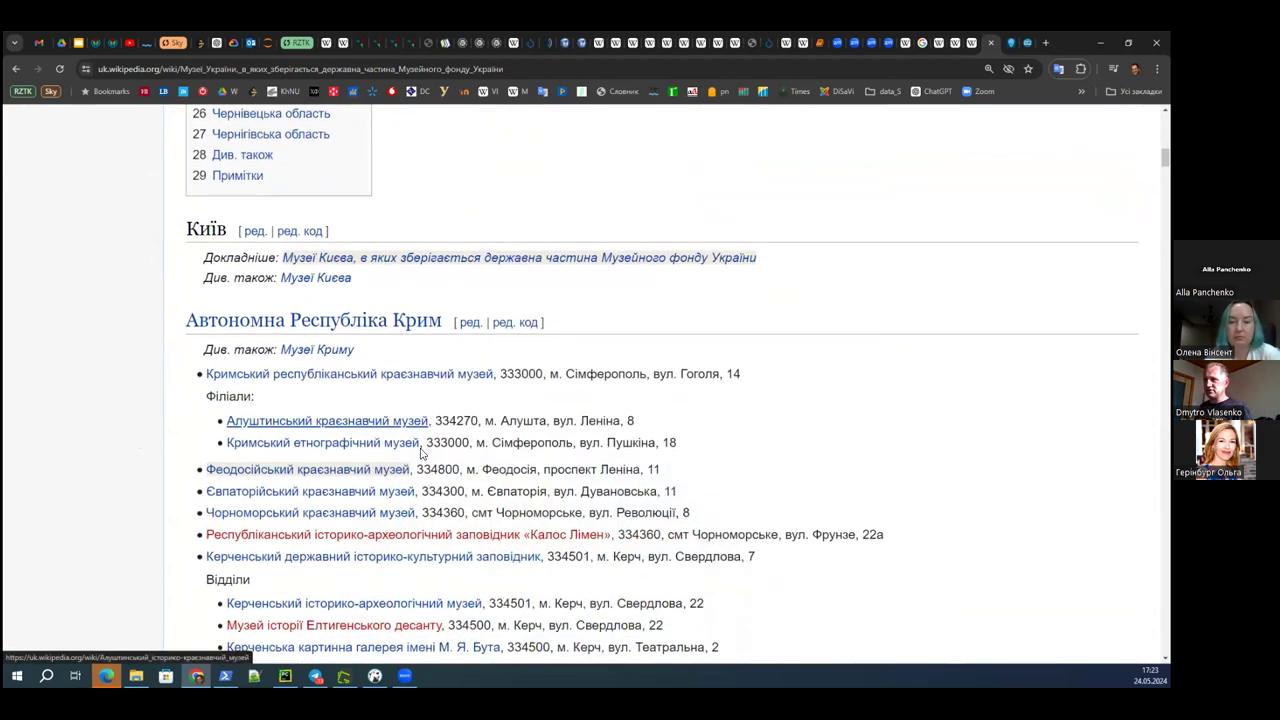
scroll(421, 453, down, 3)
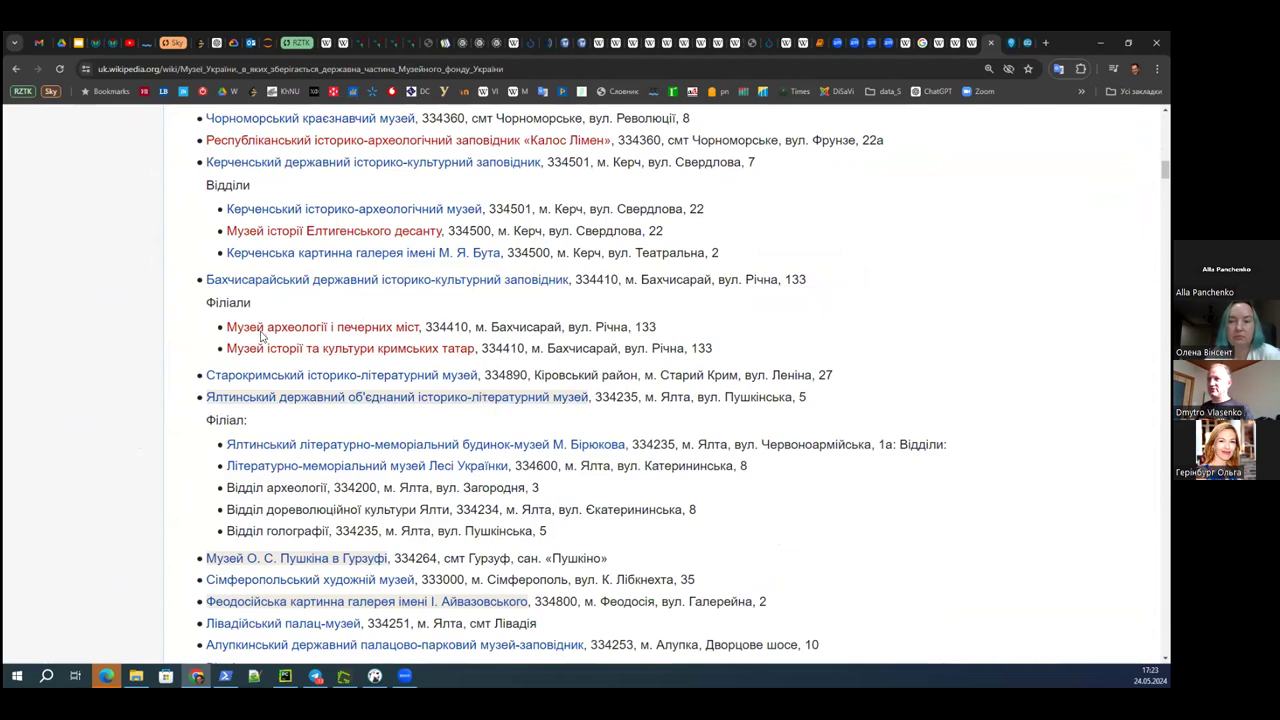
scroll(545, 412, down, 3)
scroll(545, 412, up, 15)
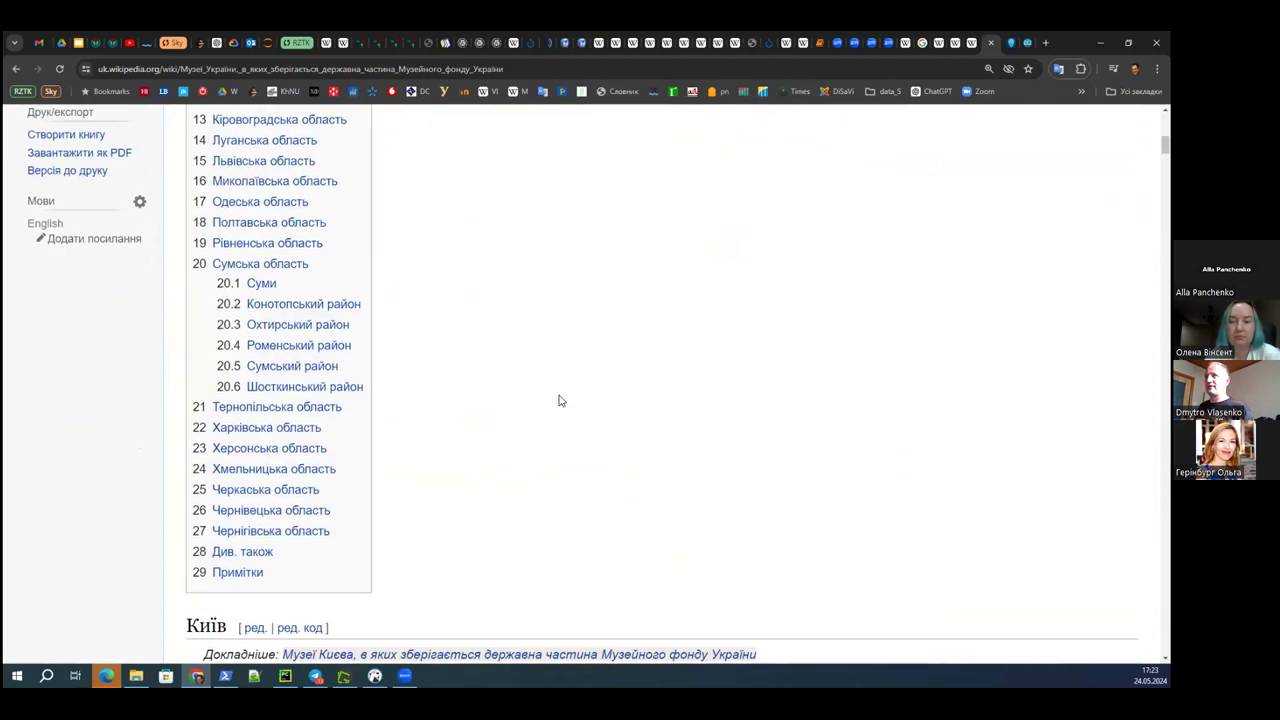
click(542, 68)
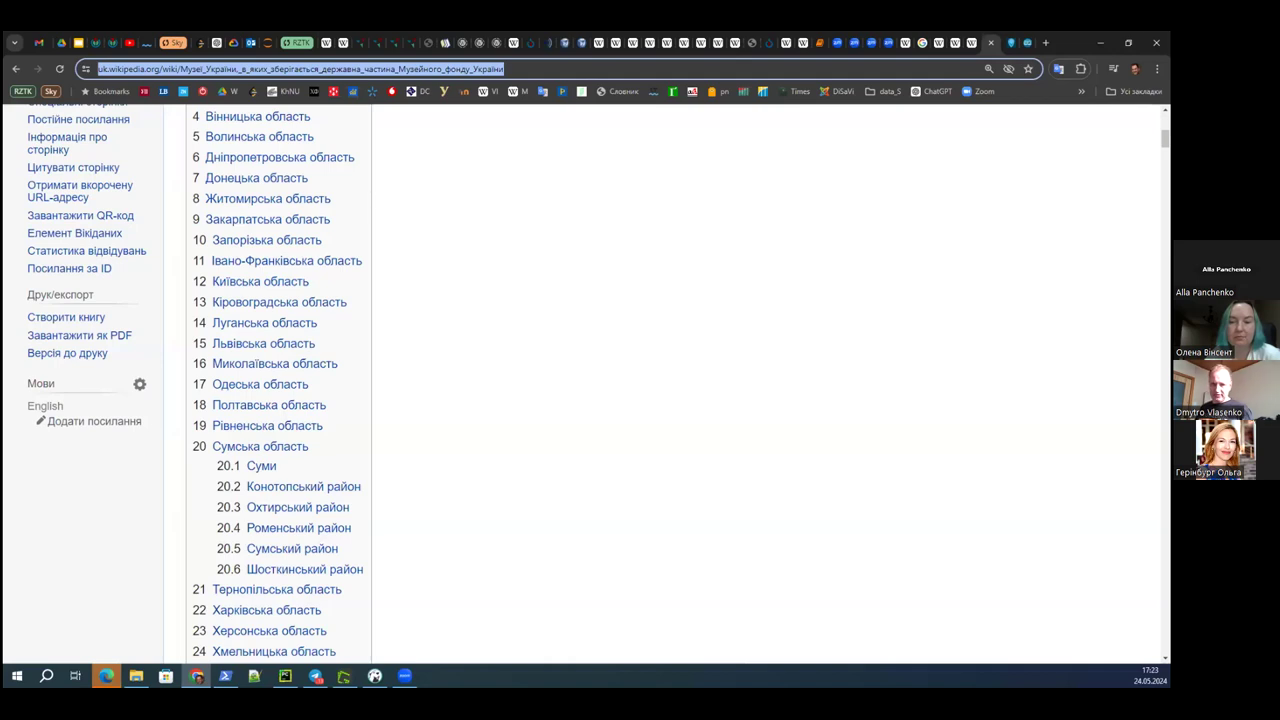
key(alt+Tab)
- Close the article on the settlement Літин and return to the Дяківці village article
click(977, 46)
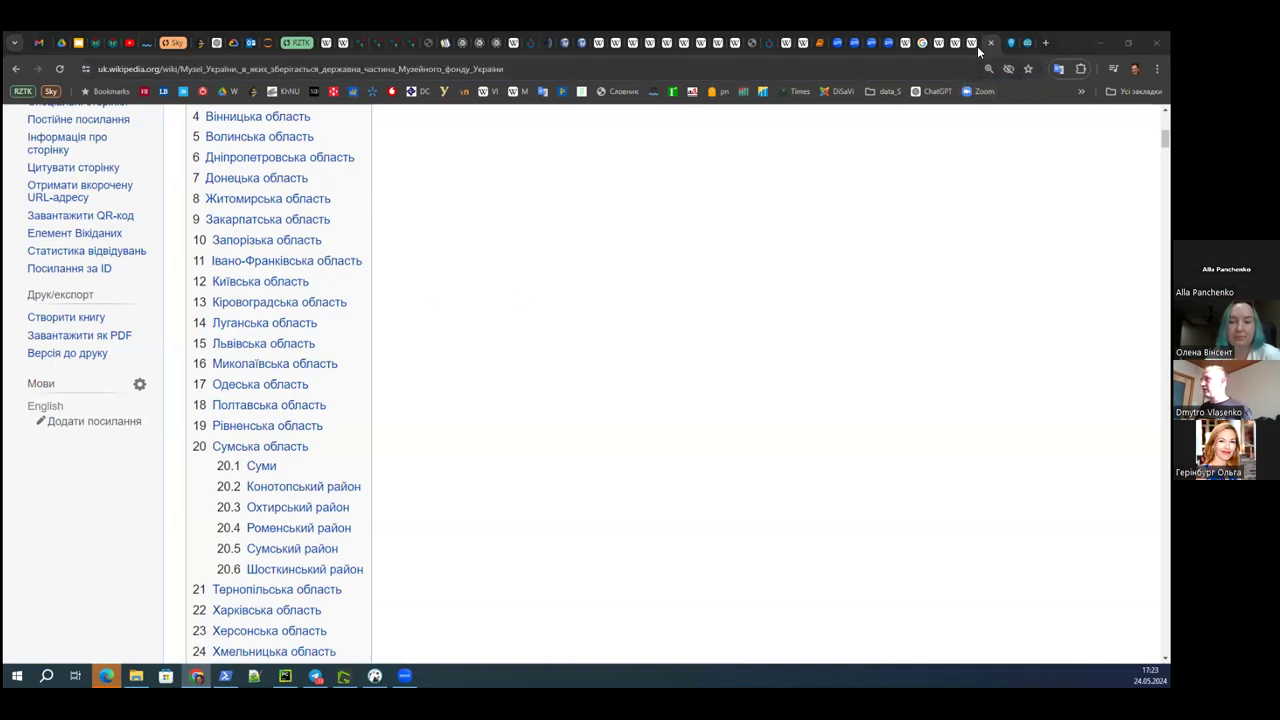
scroll(547, 388, up, 5)
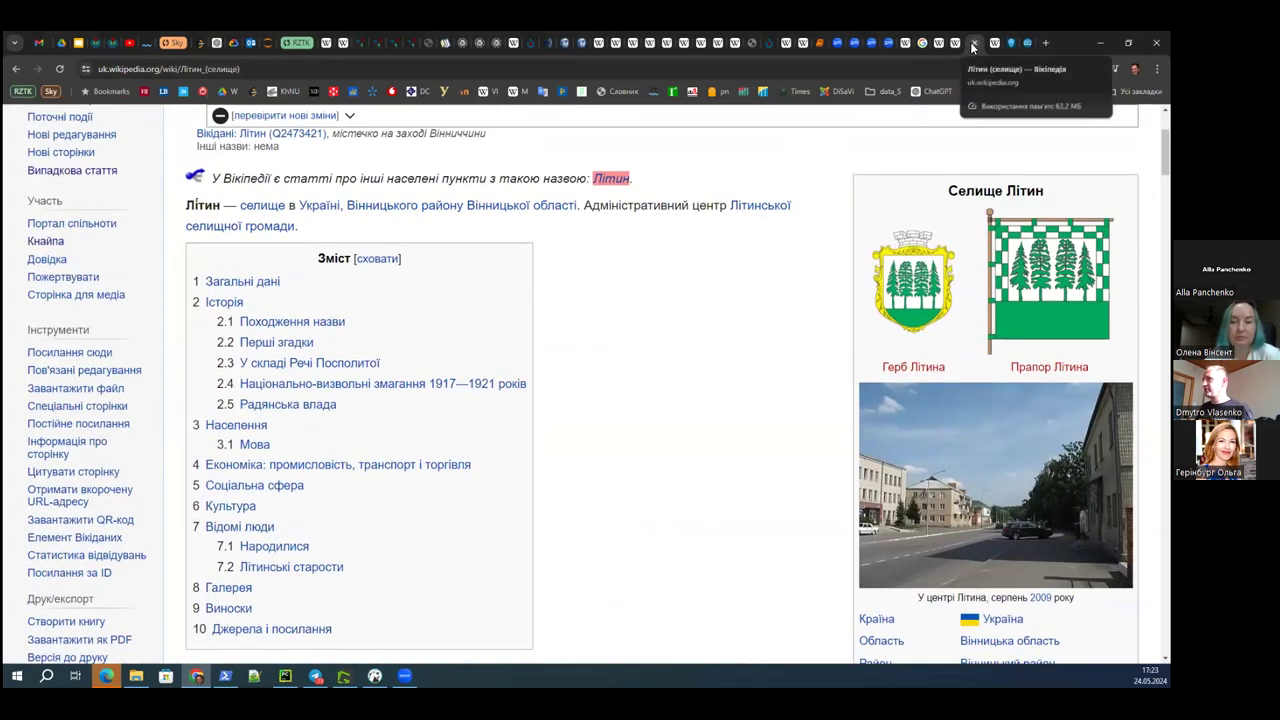
click(975, 43)
click(969, 43)
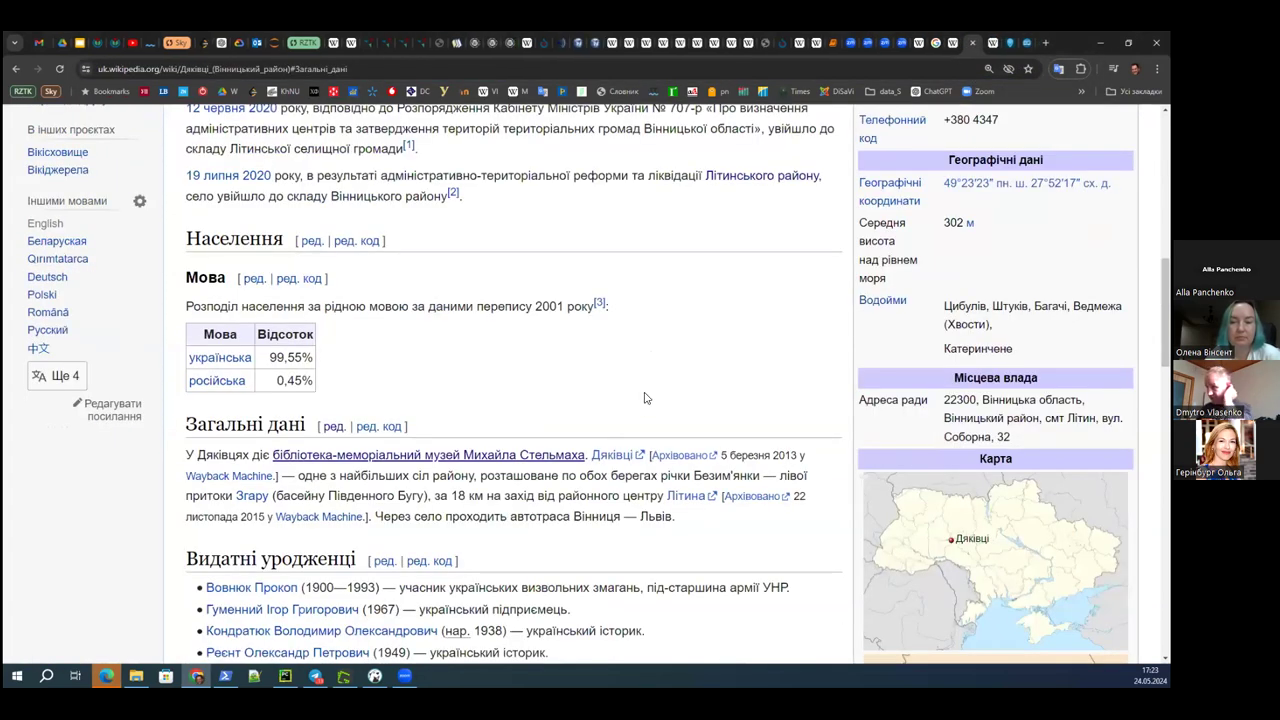
- Open the file page of the «Бібліотека-музей М. П. Стельмаха» photo from the Дяківці article's gallery in a separate tab
middle_click(318, 456)
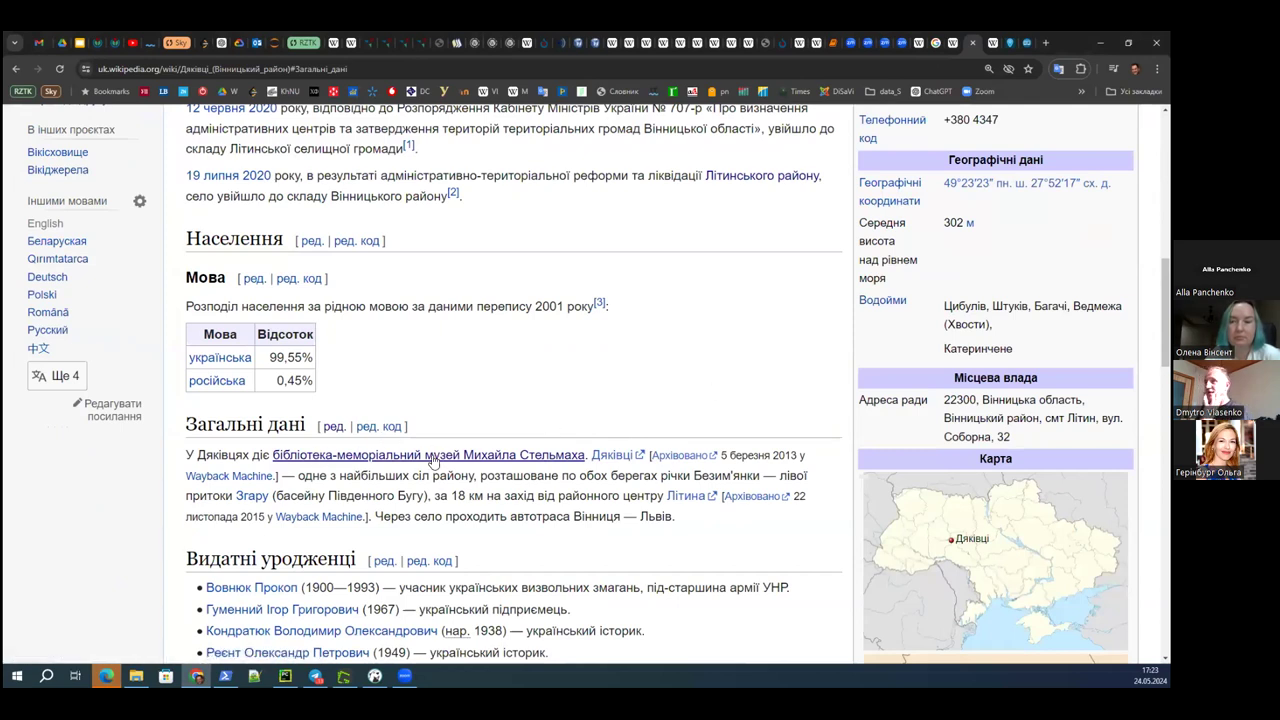
scroll(432, 460, down, 5)
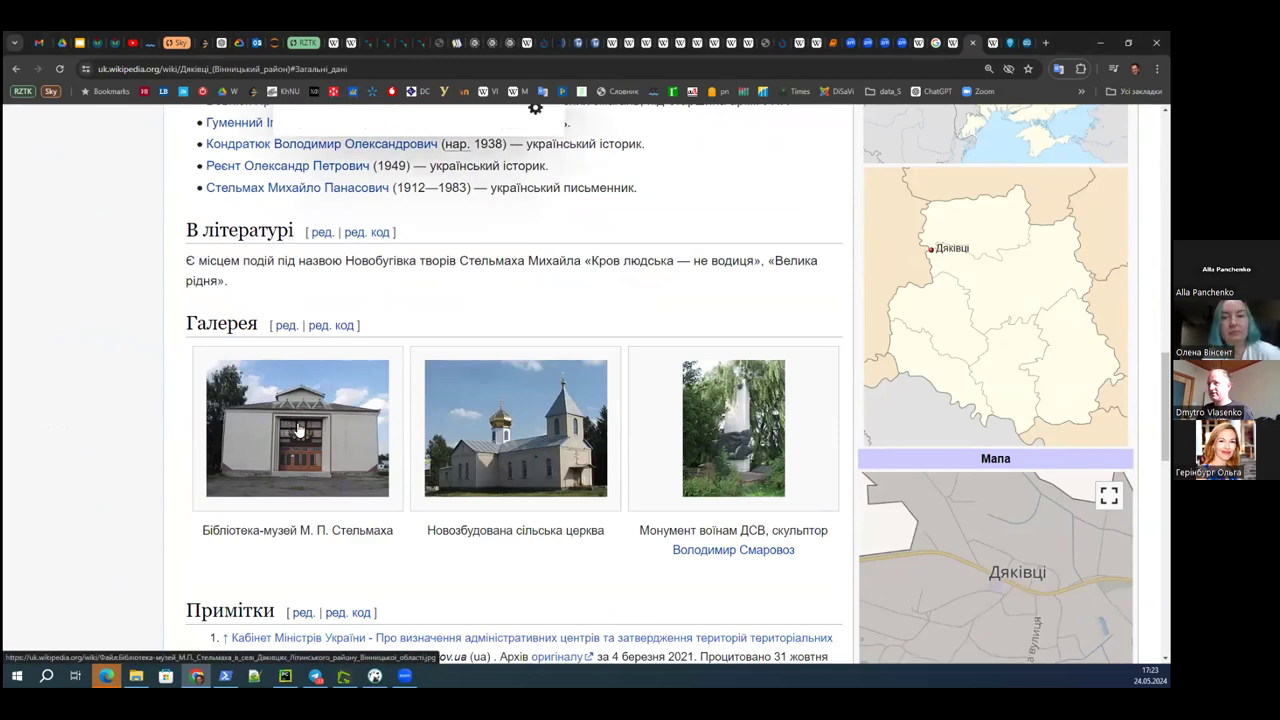
middle_click(298, 428)
click(997, 43)
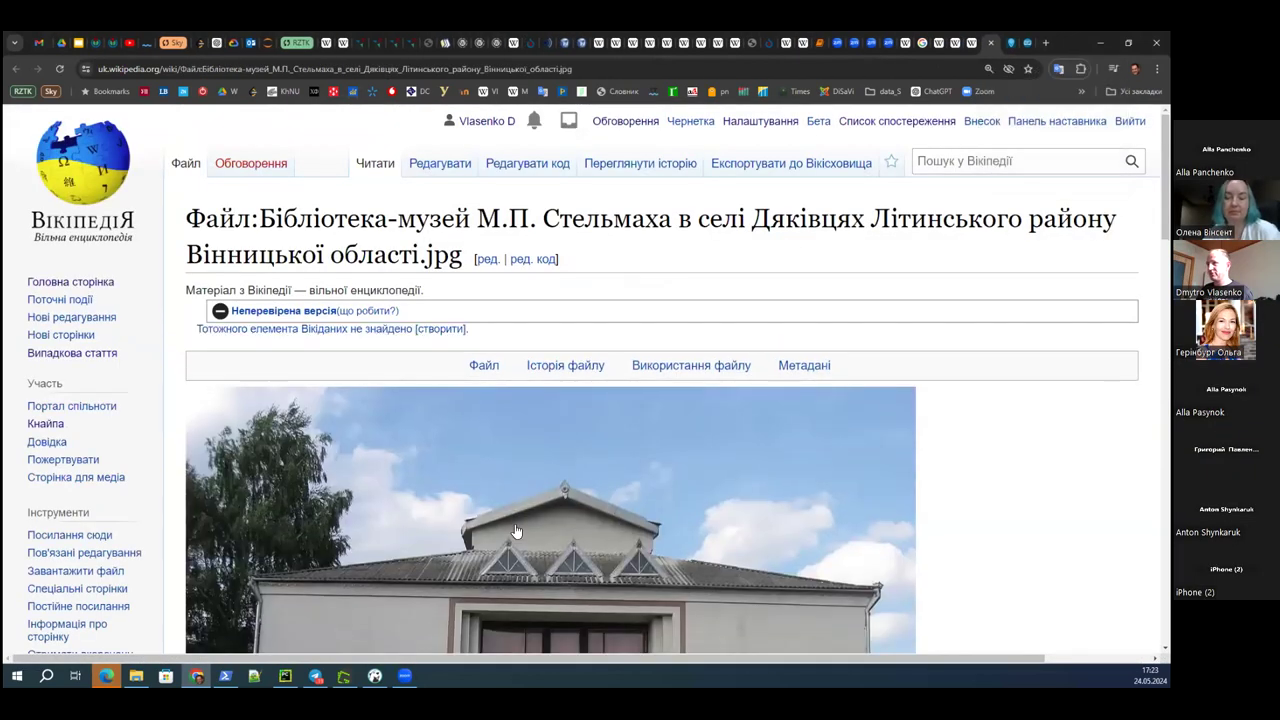
- Examine the museum photo's file page, including its description, source, creation date and author
scroll(516, 531, down, 3)
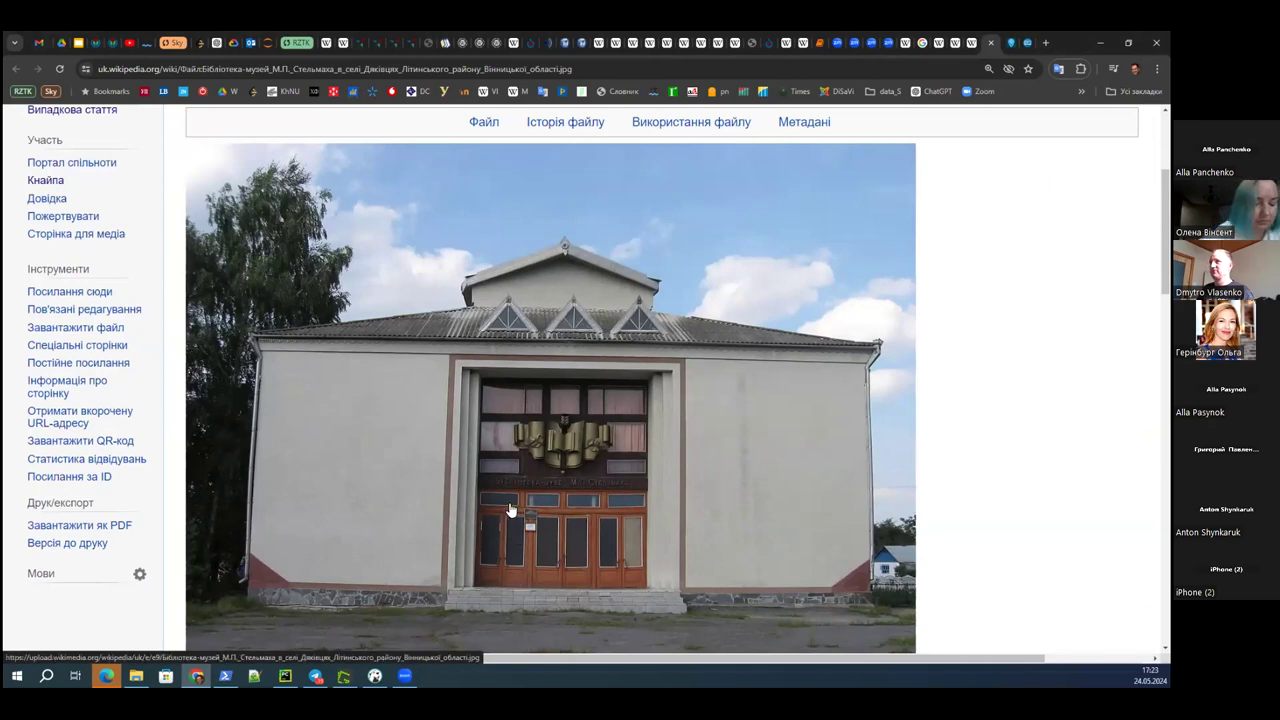
scroll(510, 510, up, 1)
scroll(509, 511, down, 4)
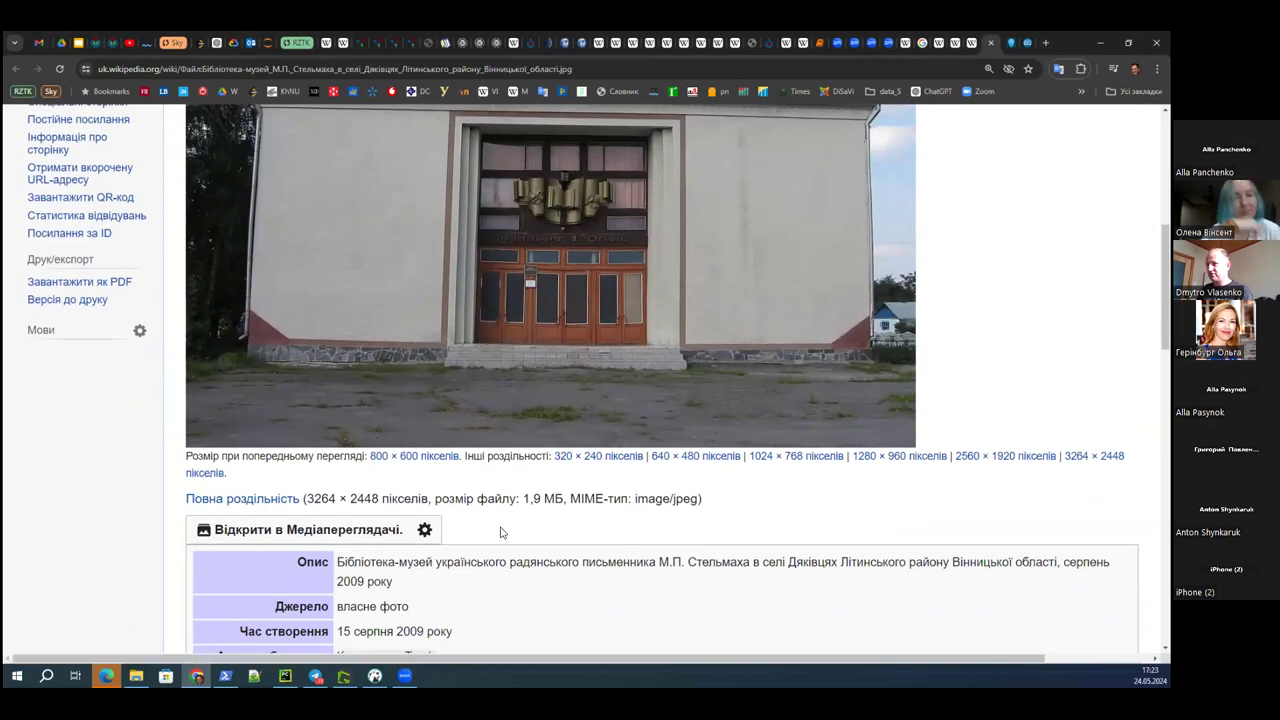
scroll(506, 521, down, 1)
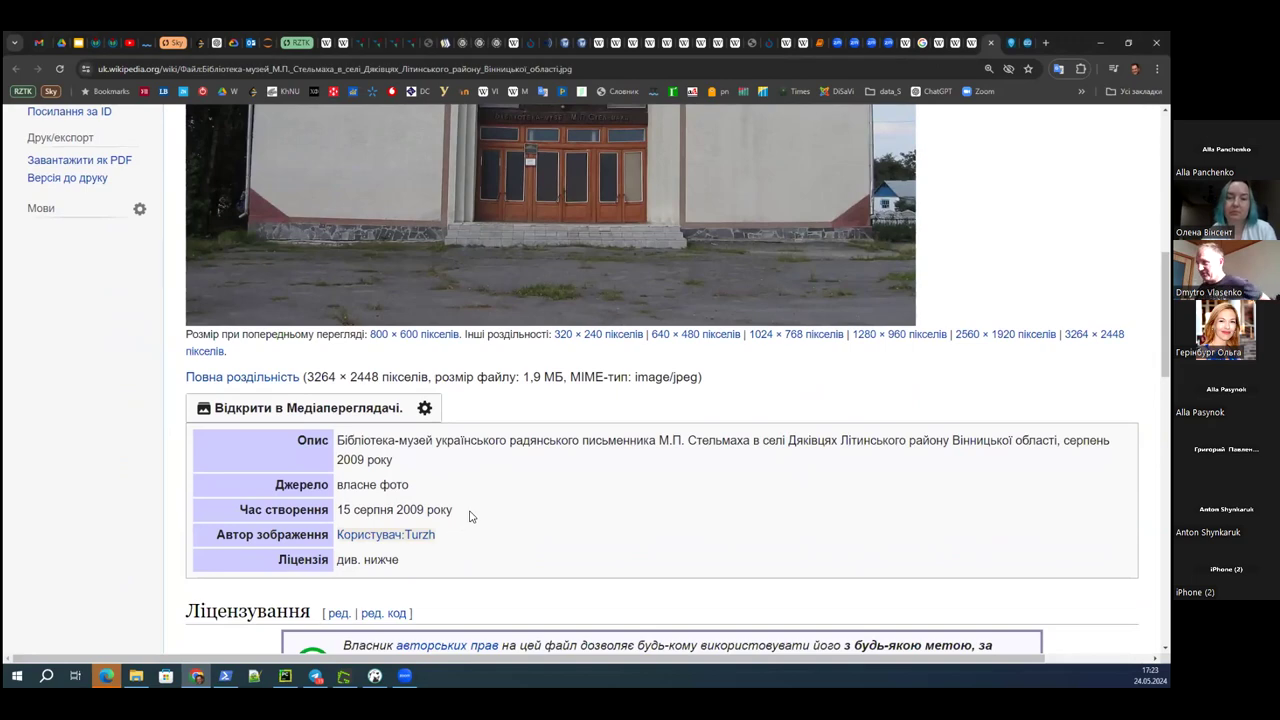
scroll(629, 400, up, 5)
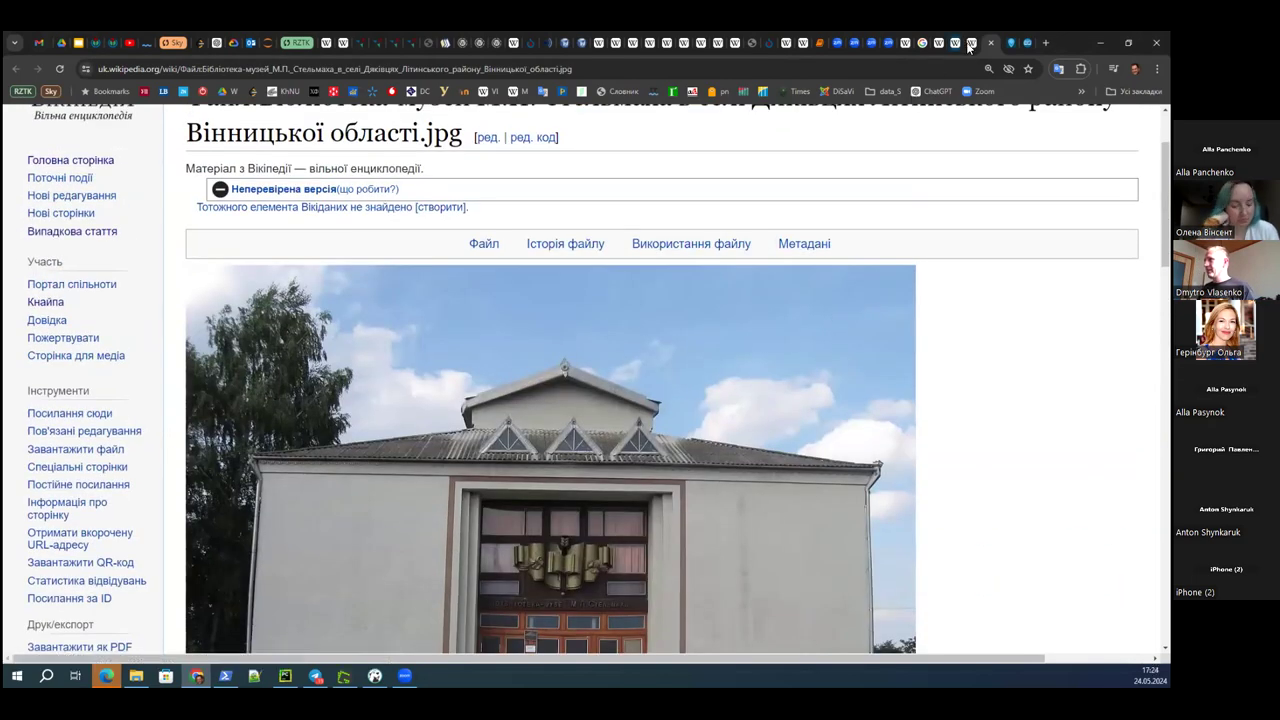
- Return to the article «Музей М. П. Стельмаха», start visual editing and open its «Музей» infobox template for editing
click(970, 45)
click(955, 43)
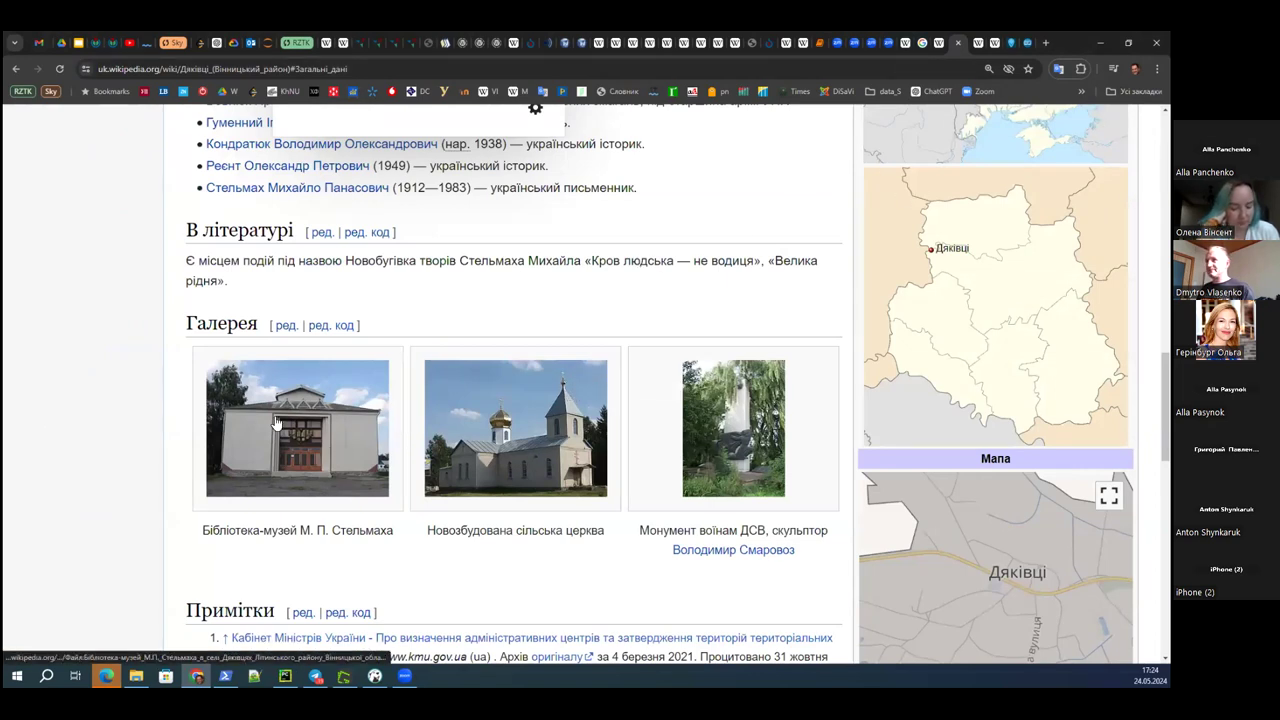
click(937, 45)
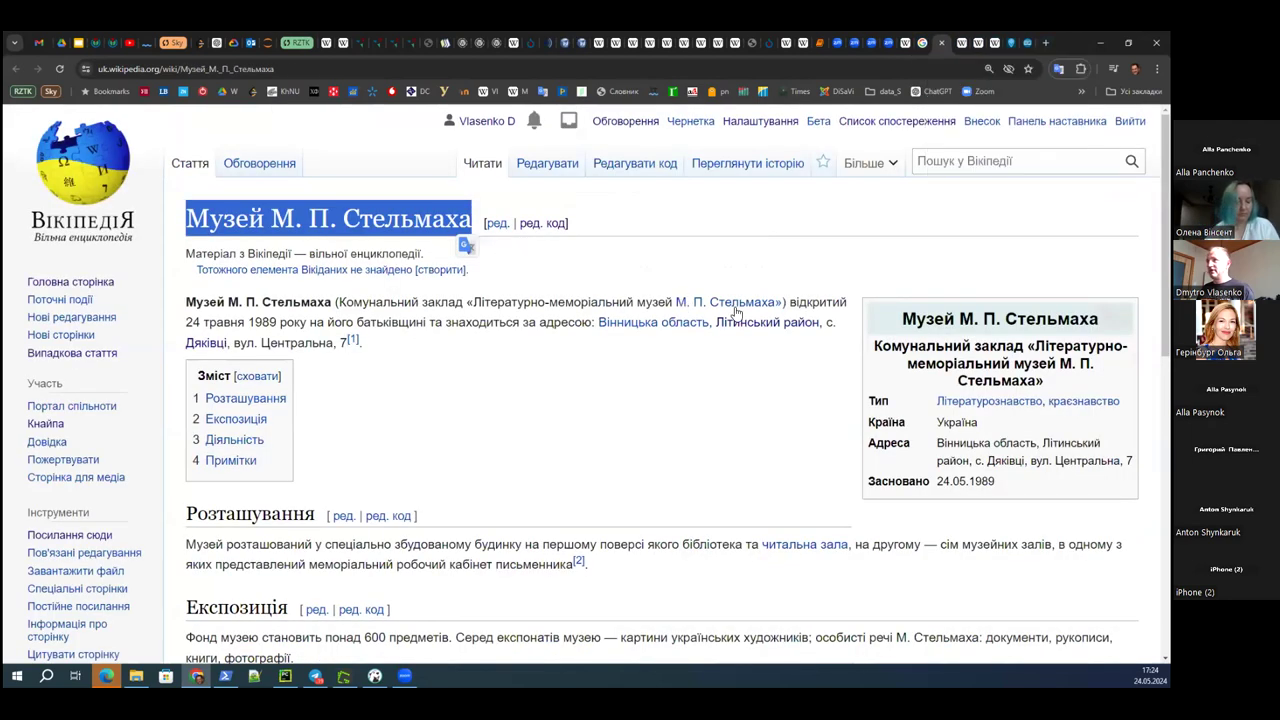
click(907, 386)
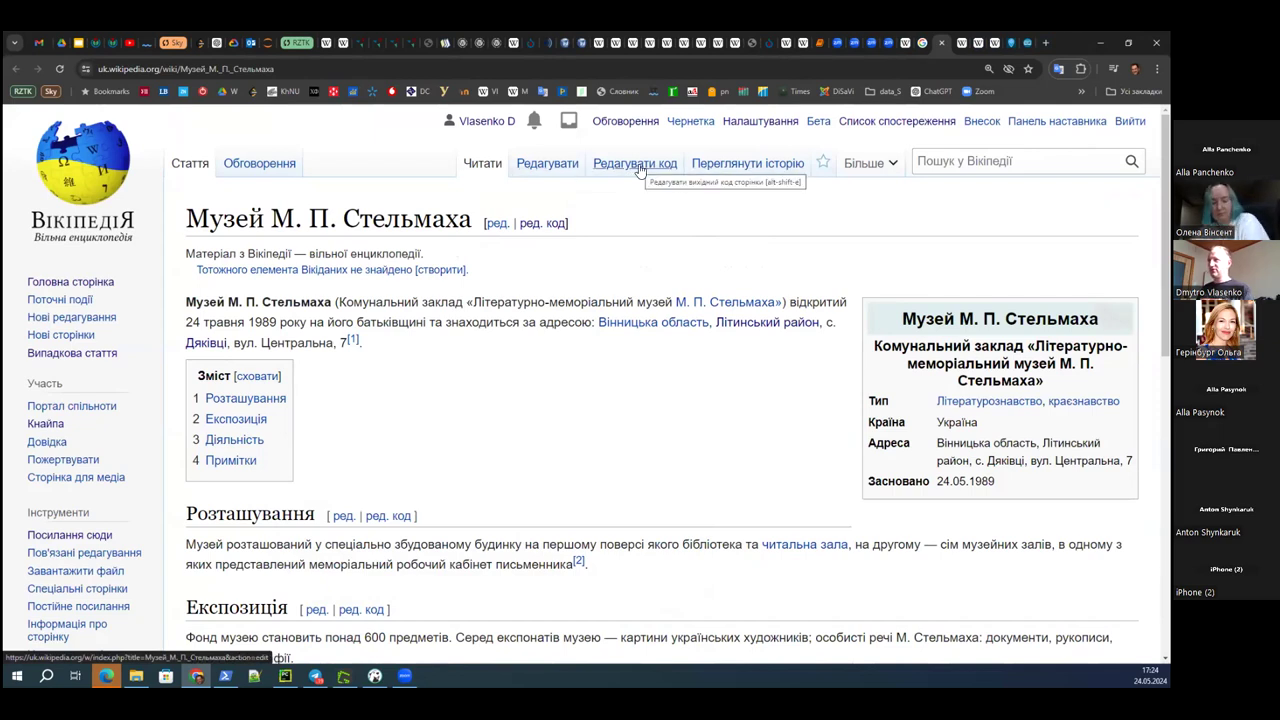
click(549, 166)
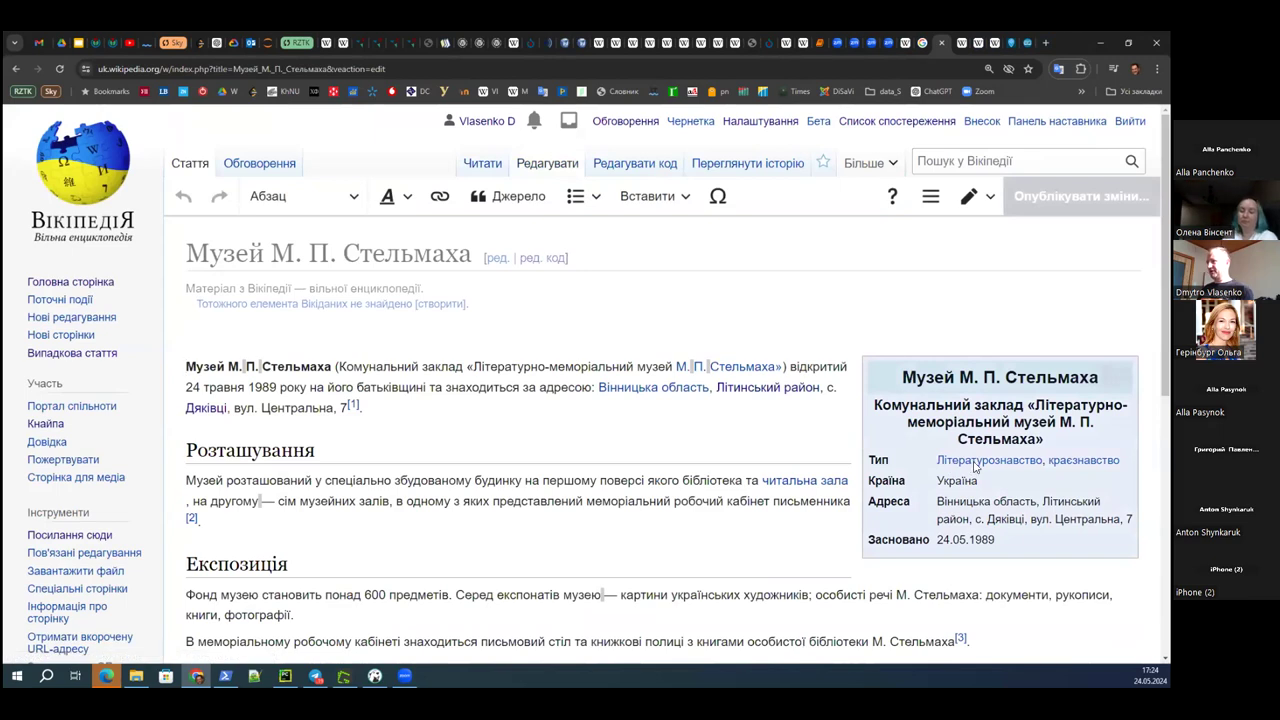
click(1003, 481)
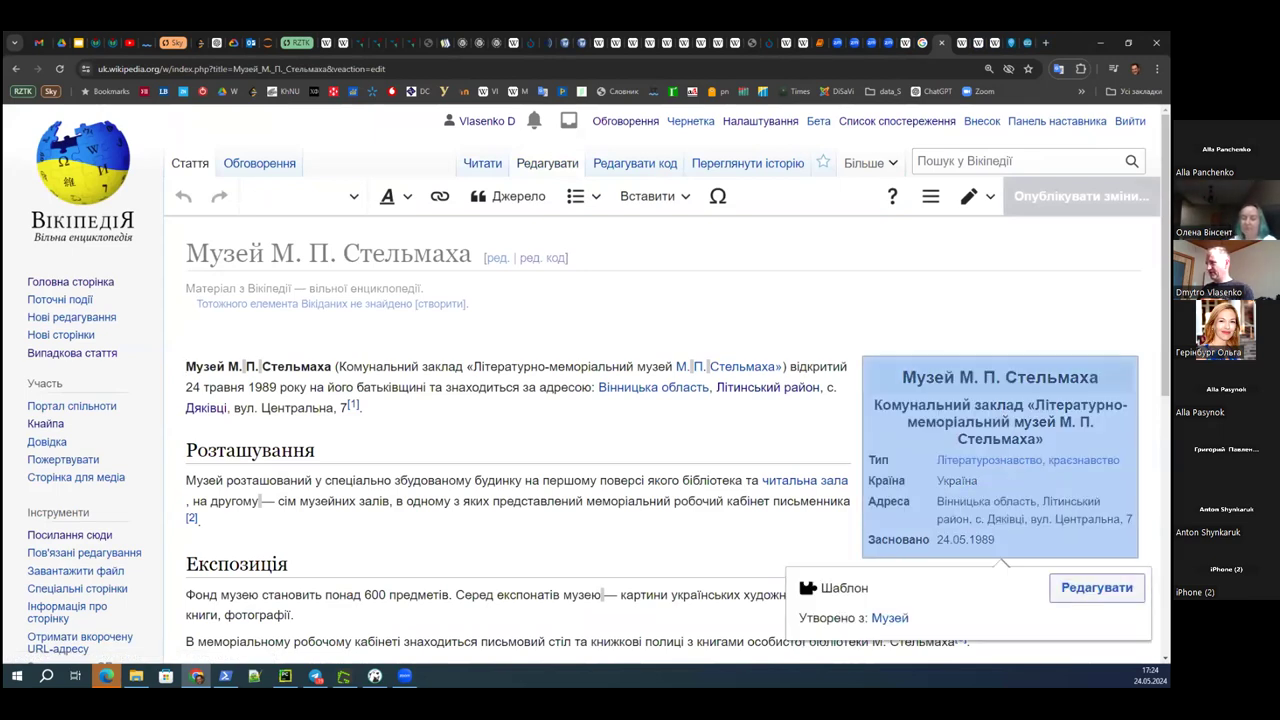
click(1097, 587)
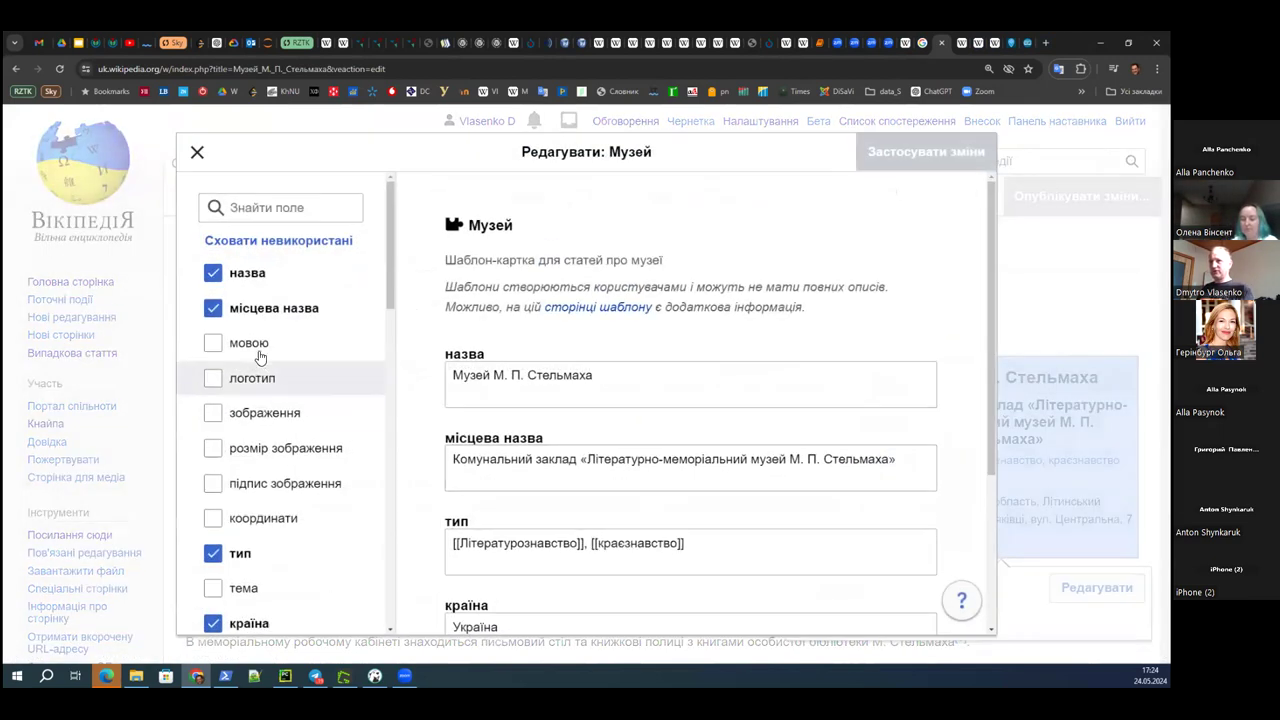
- Add the «зображення» field to the infobox and fill it with «Бібліотека-музей М.П. Стельмаха в селі Дяківцях Літинського району Вінницької області.jpg», copied from the file page
click(261, 420)
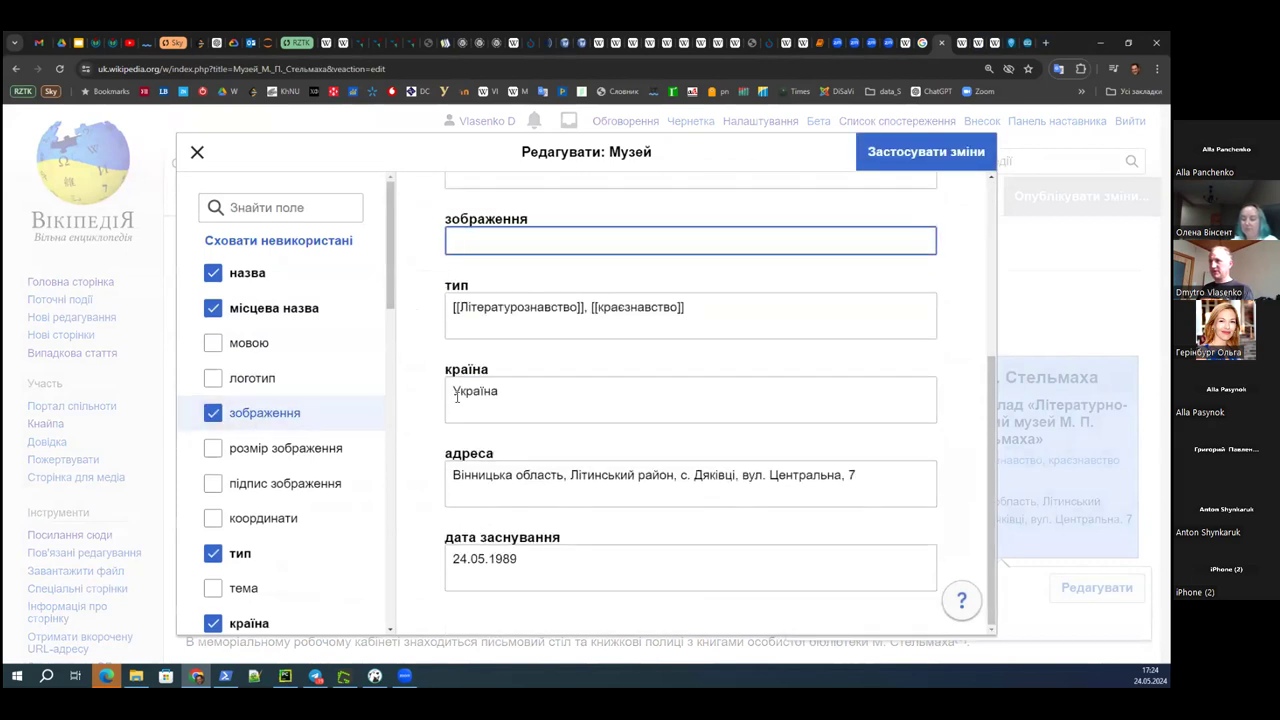
click(981, 47)
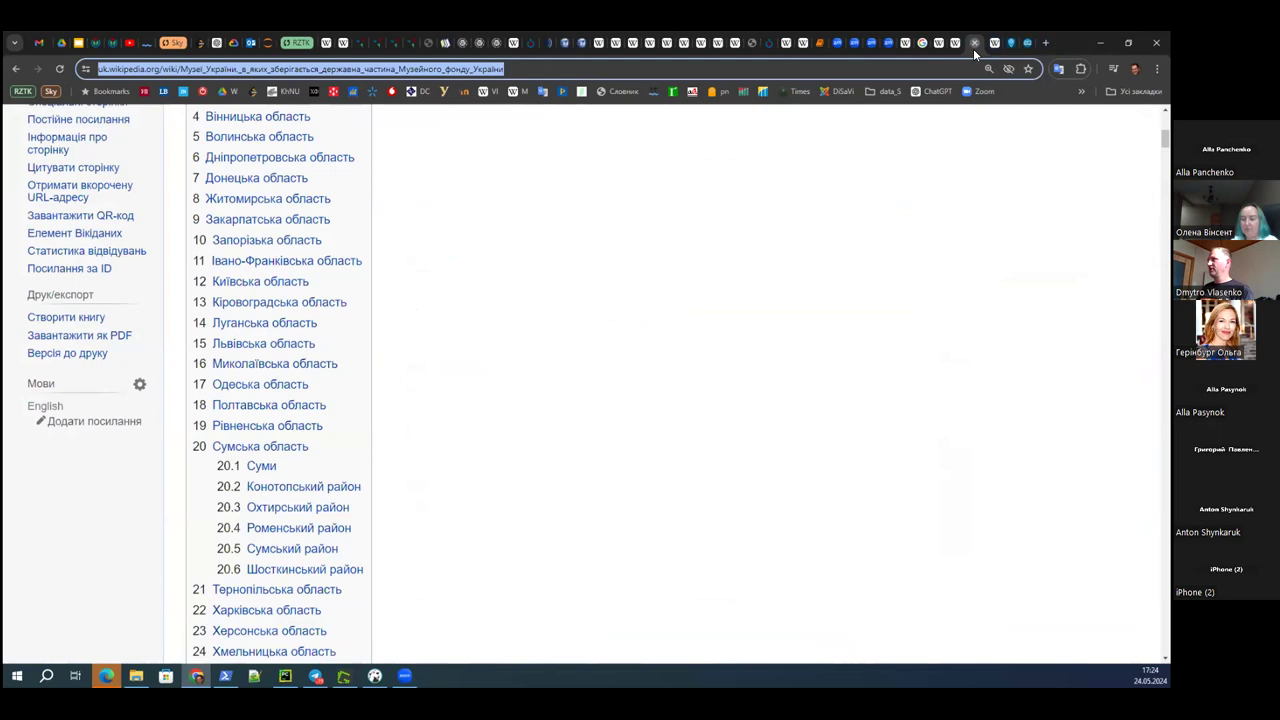
click(975, 43)
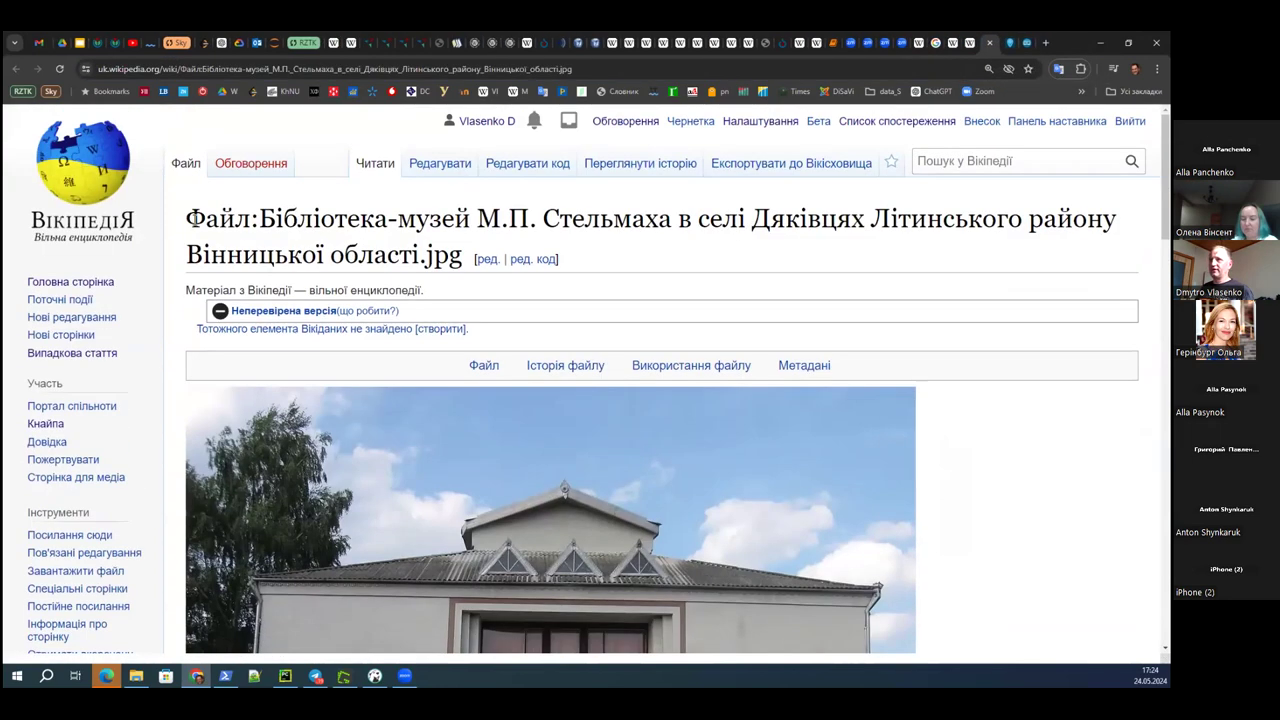
drag(308, 228, 462, 265)
key(ctrl+c)
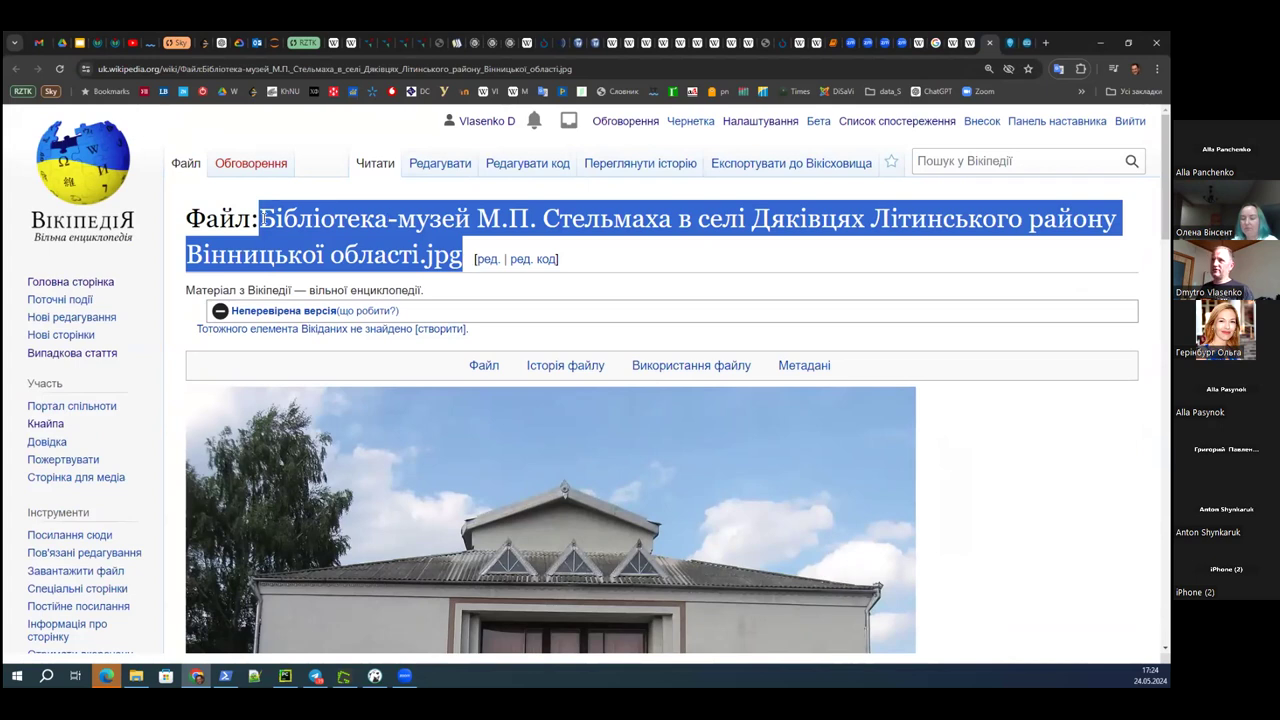
click(940, 43)
key(ctrl+v)
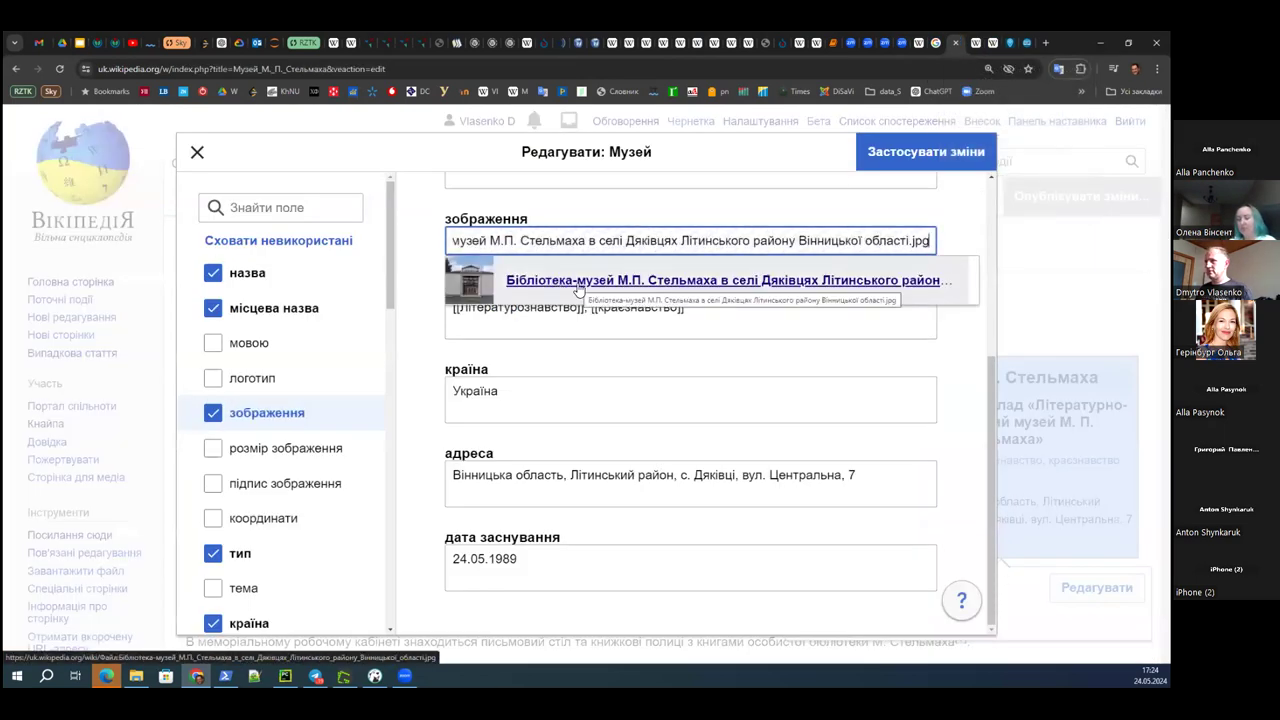
click(578, 289)
scroll(563, 323, up, 1)
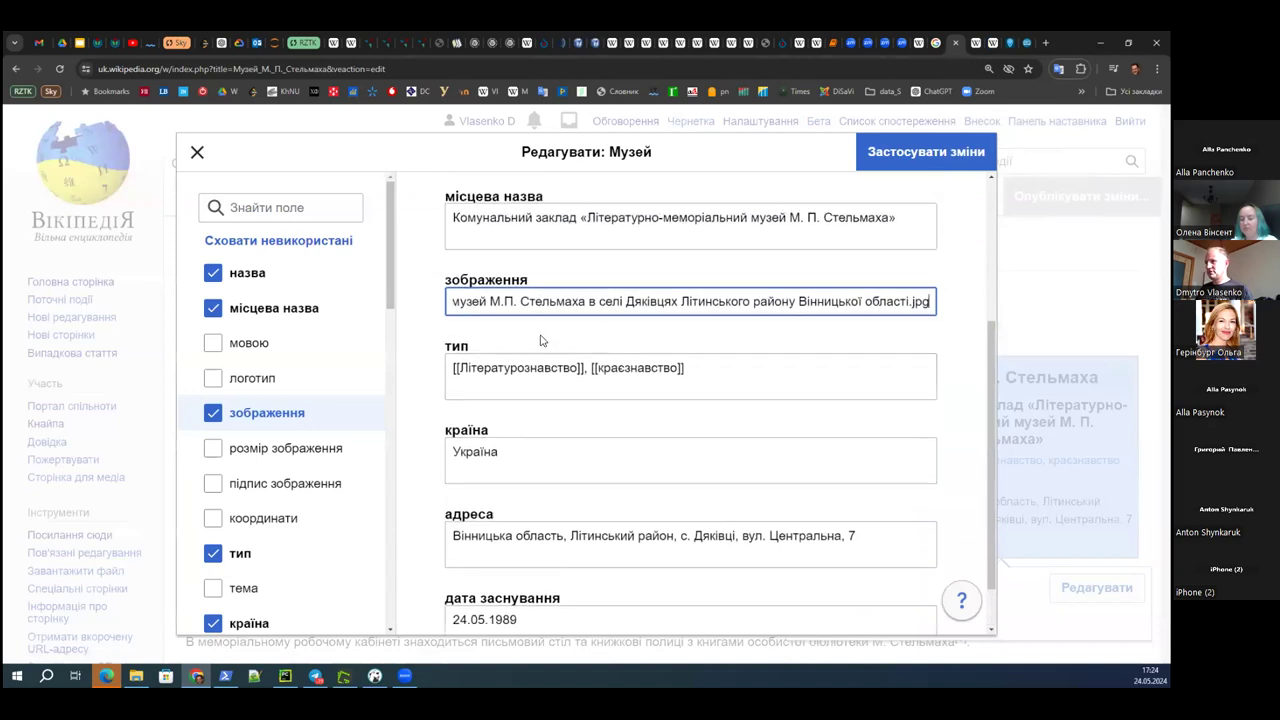
- Add the «підпис зображення» field and fill it with the image's file name without the extension, ending in «Вінницької області»
click(259, 486)
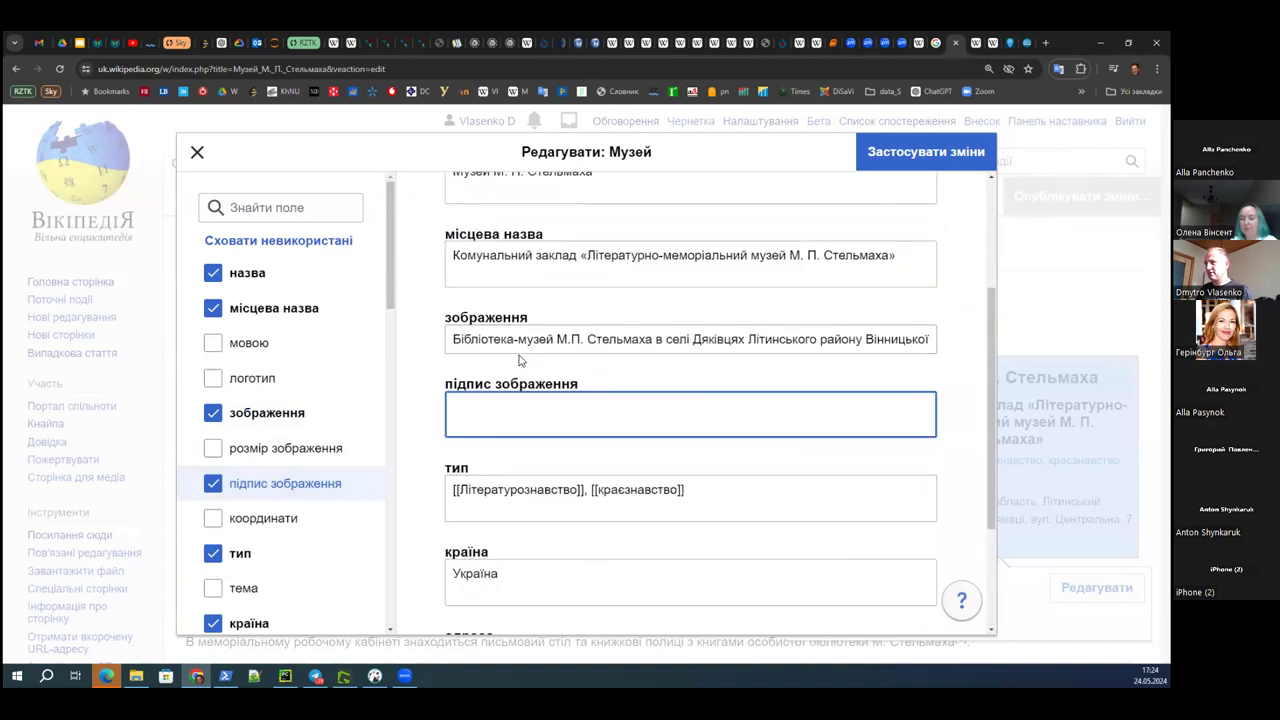
drag(452, 340, 888, 340)
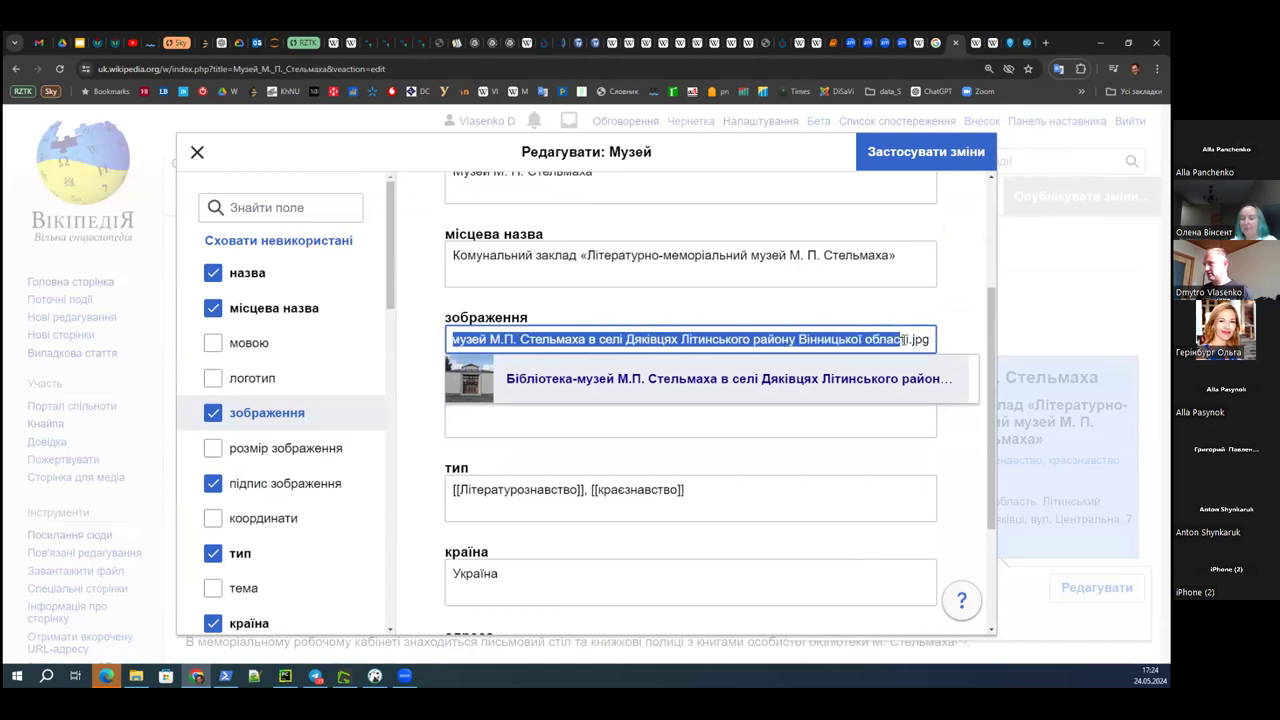
key(ctrl+c)
click(660, 417)
key(ctrl+v)
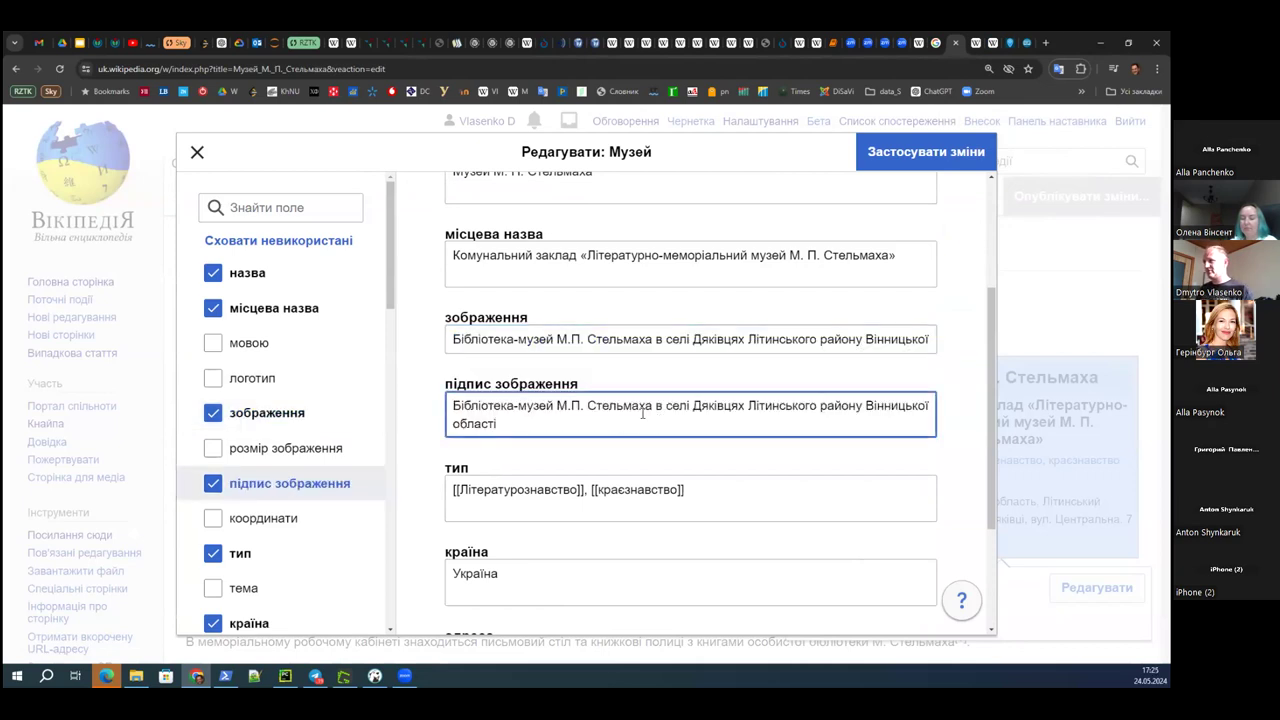
- Apply the template changes and look over the infobox photo and caption in the museum article
click(907, 160)
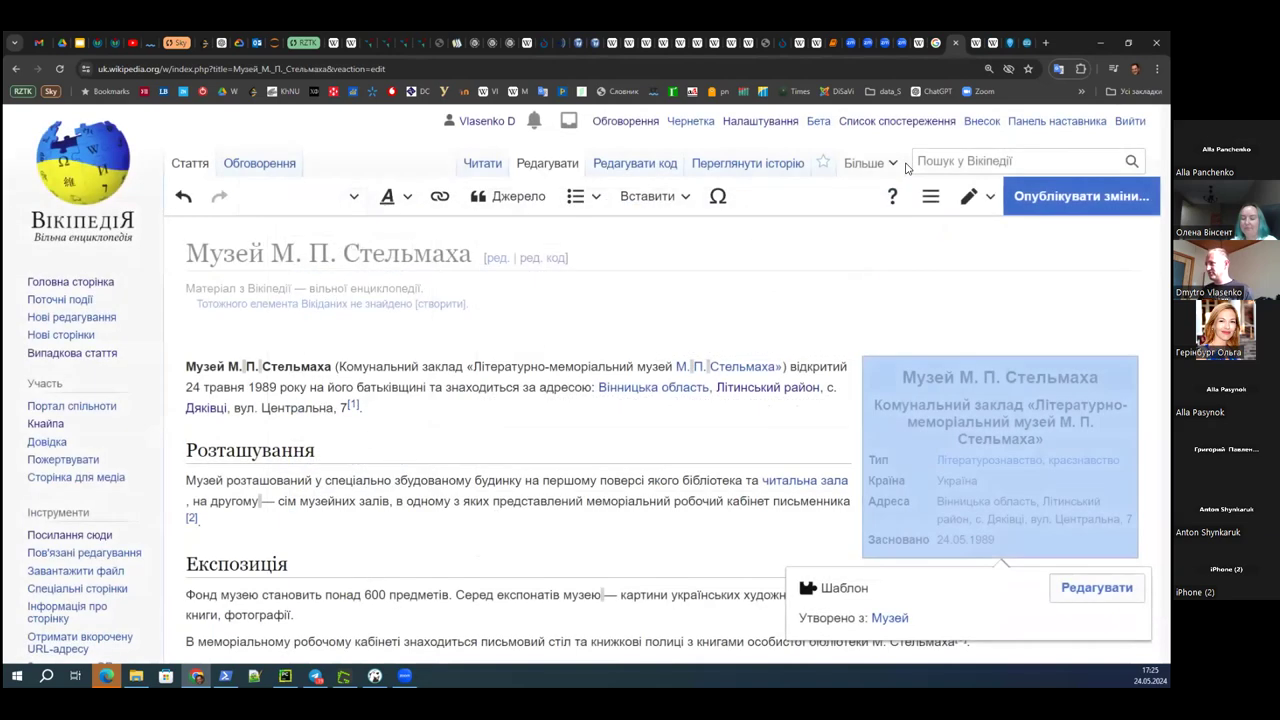
scroll(654, 385, down, 3)
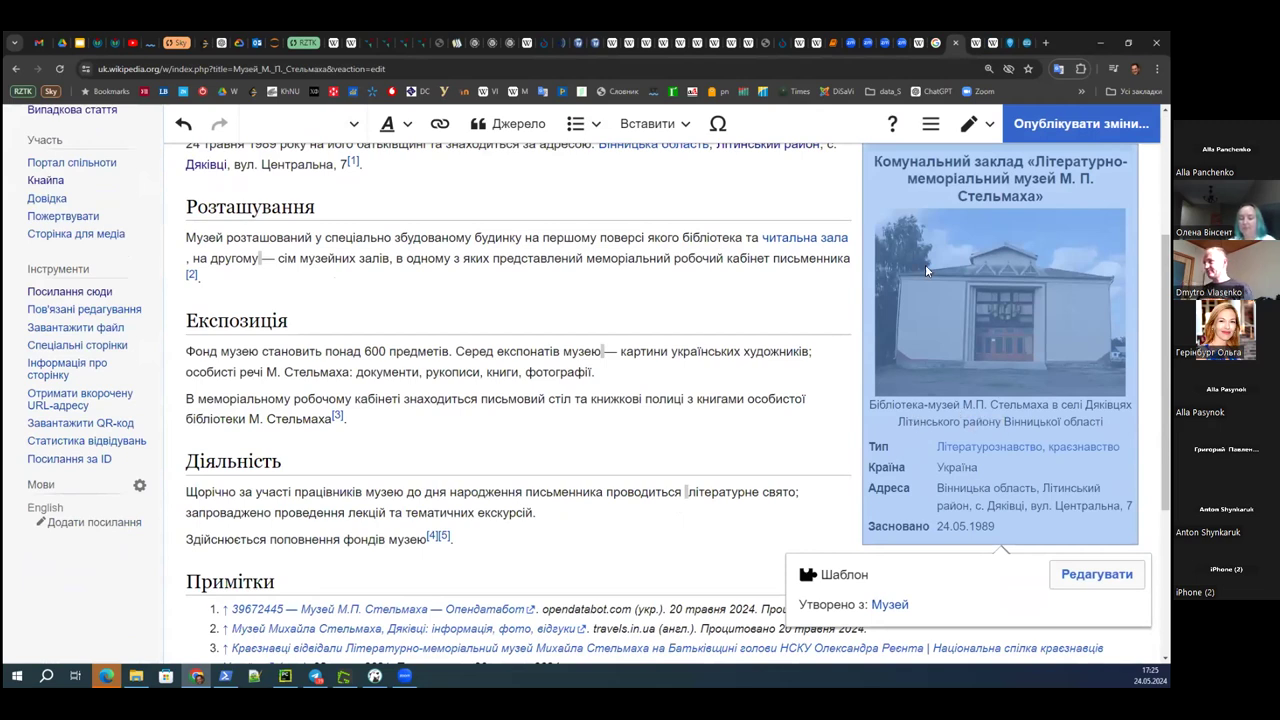
scroll(862, 432, up, 1)
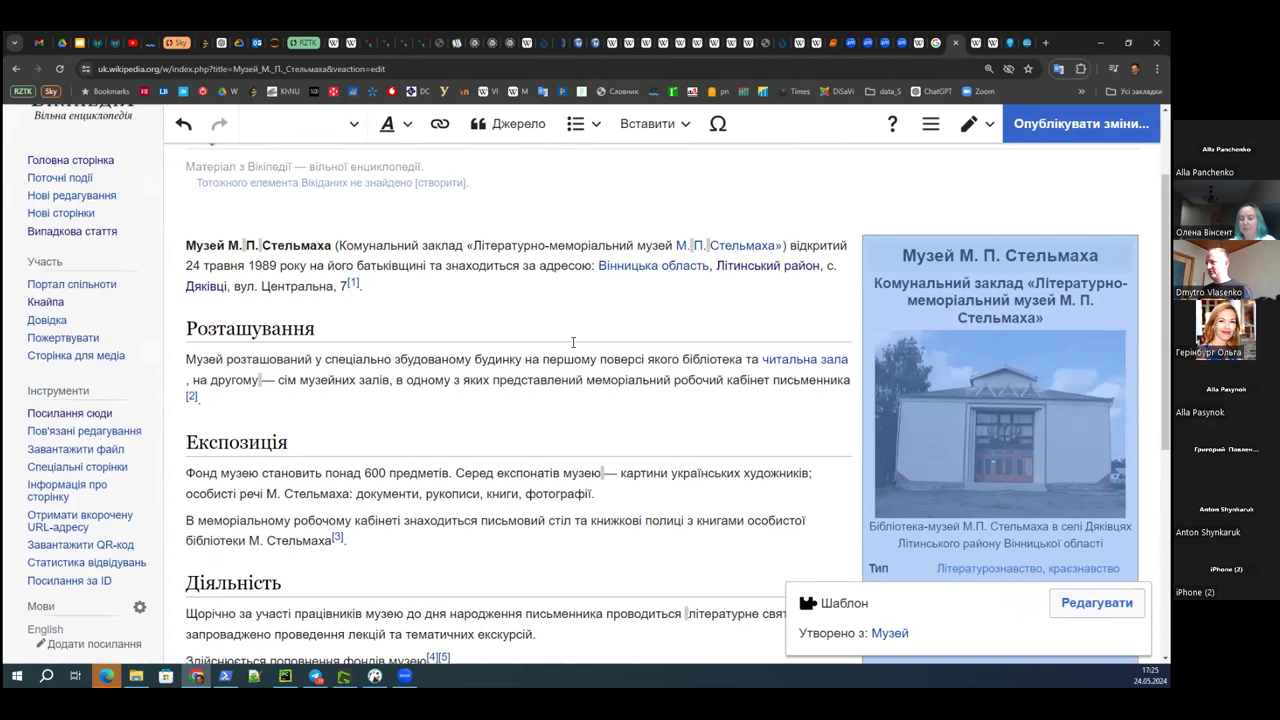
- Check the edited museum article and publish the changes with the edit summary «додав зображення»
scroll(592, 348, down, 4)
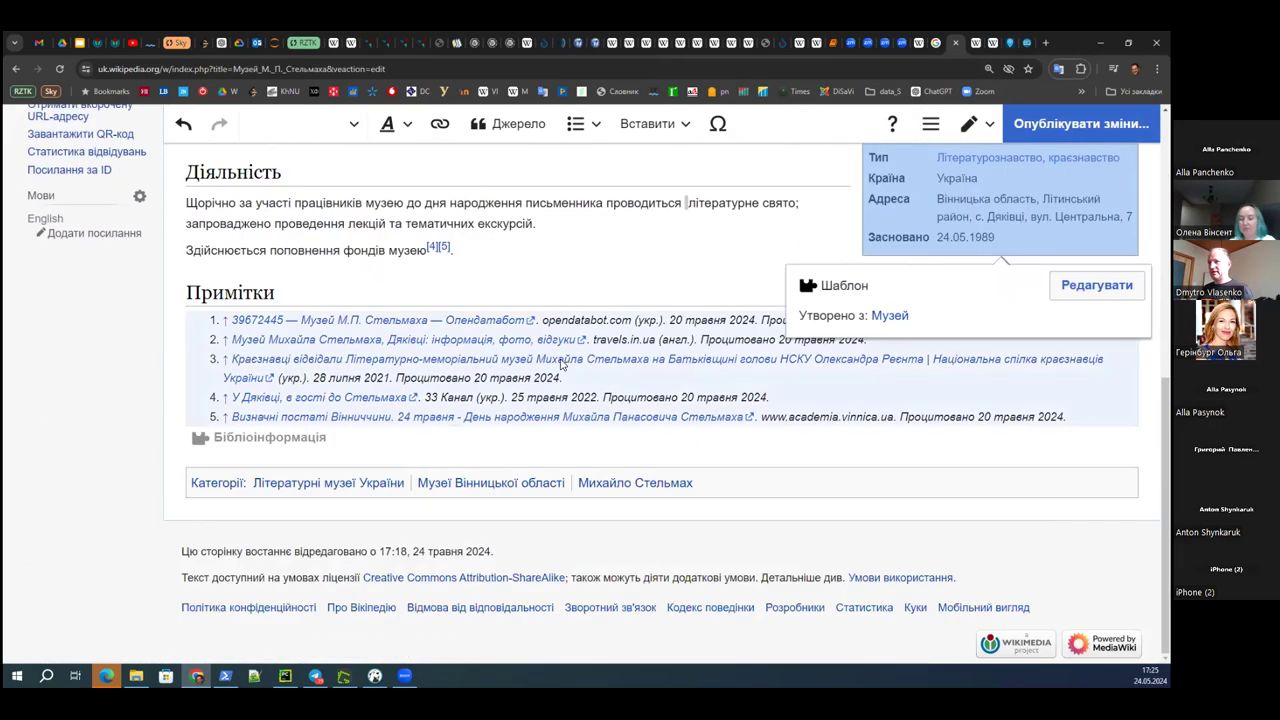
scroll(565, 318, up, 2)
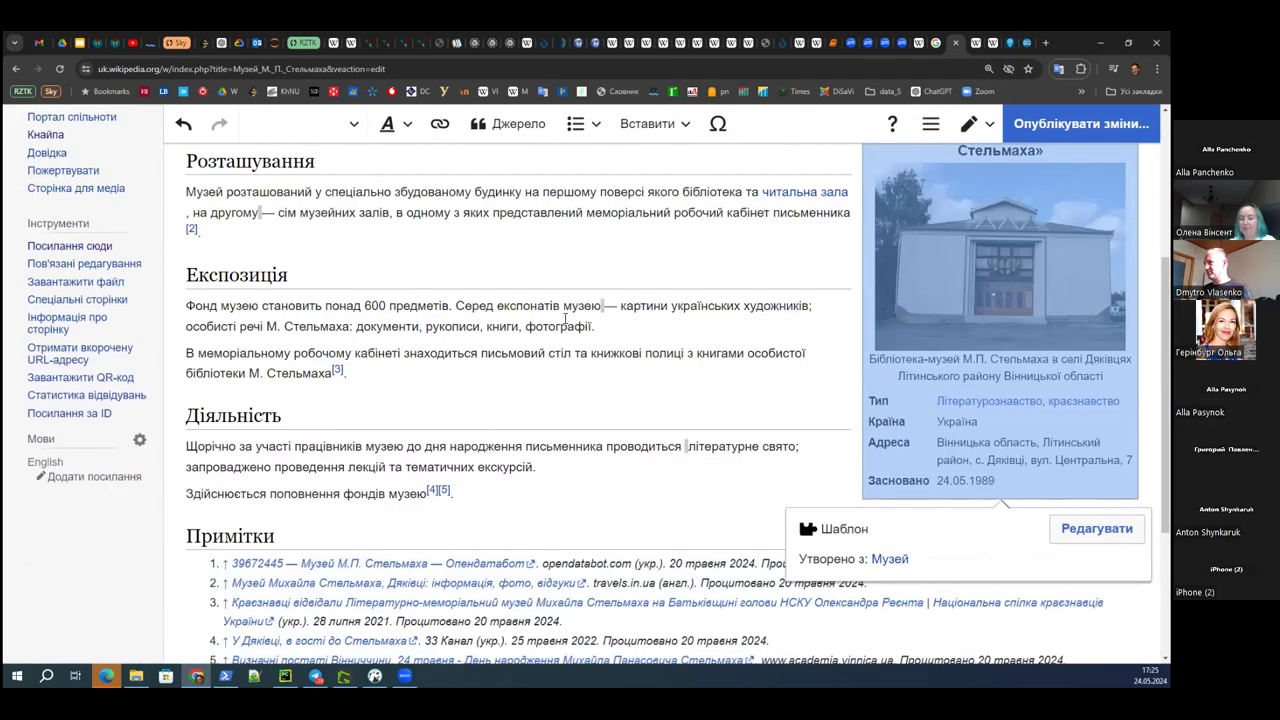
scroll(760, 305, up, 1)
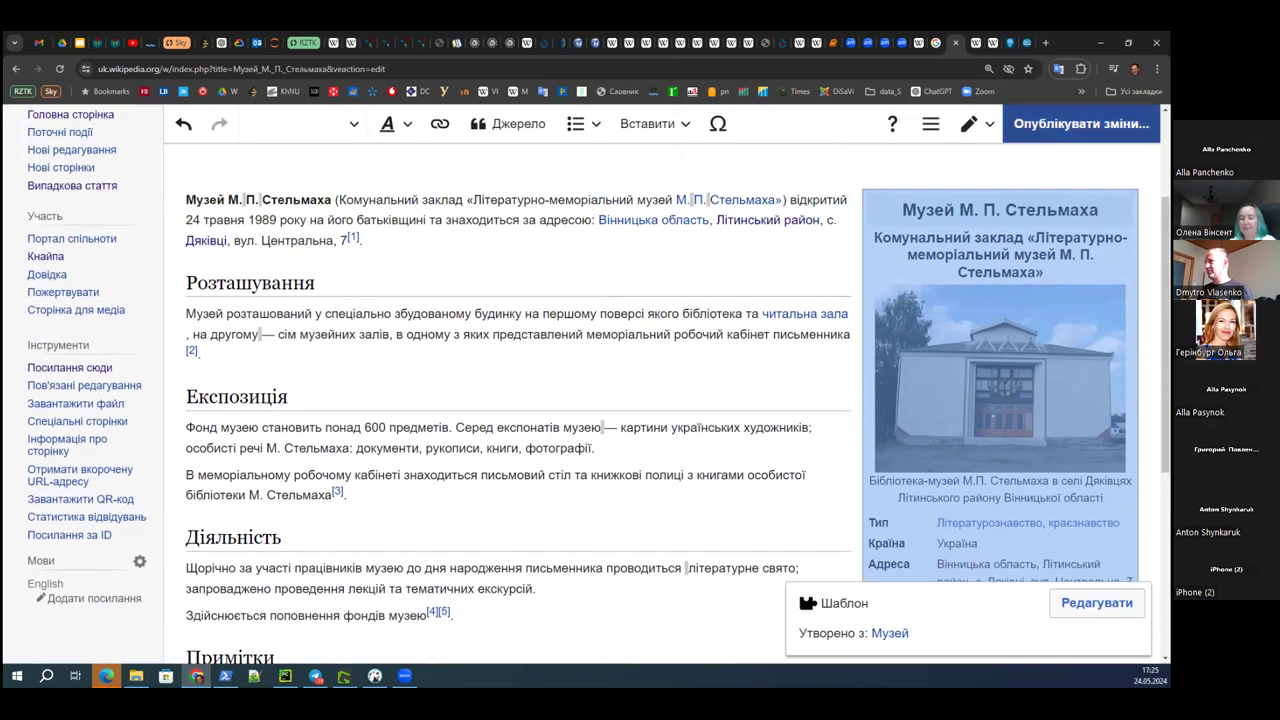
click(1081, 123)
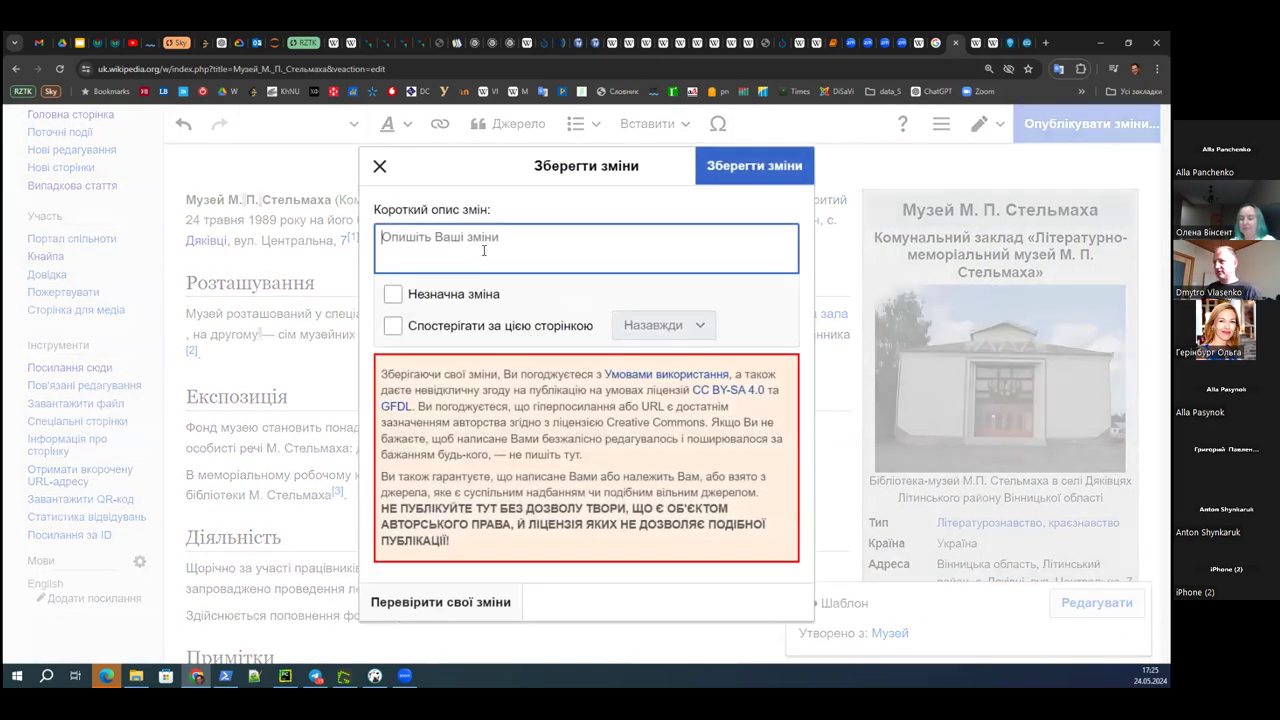
text(додав зорб)
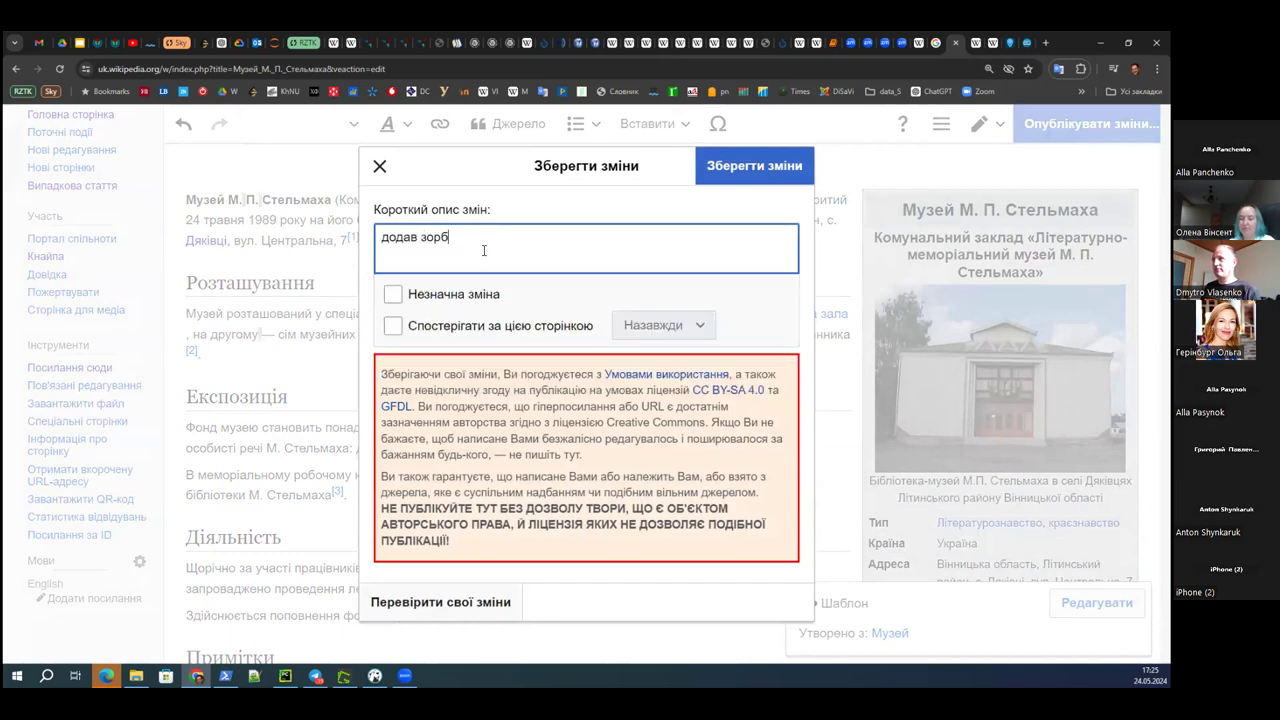
key(BackSpace)
key(BackSpace)
text(браження)
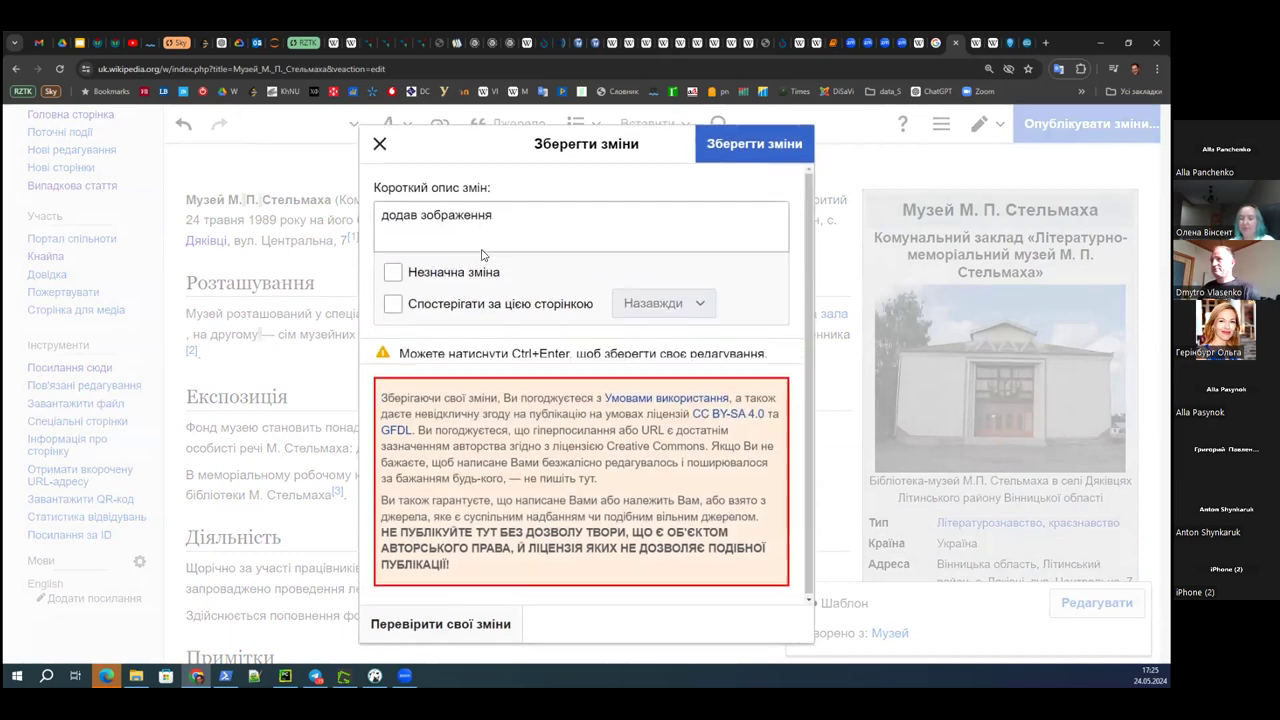
click(738, 153)
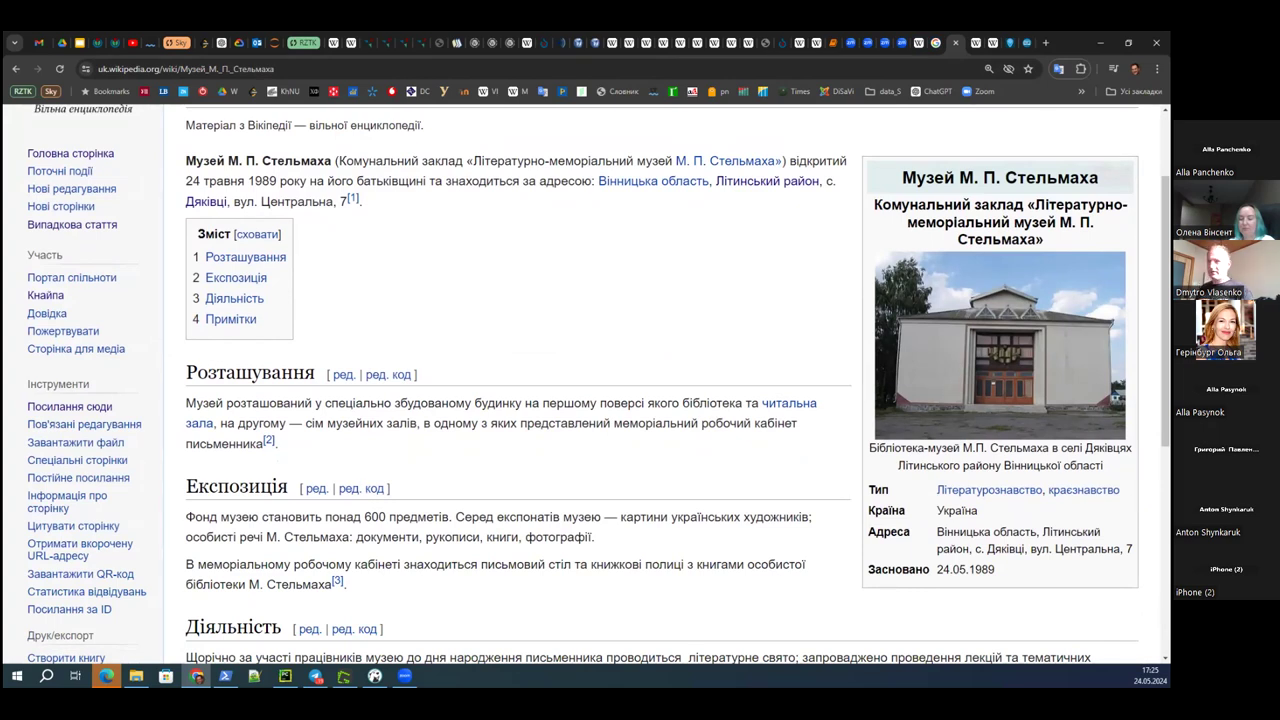
- Look over the published museum article from its title and infobox down to the notes and categories
scroll(717, 291, up, 2)
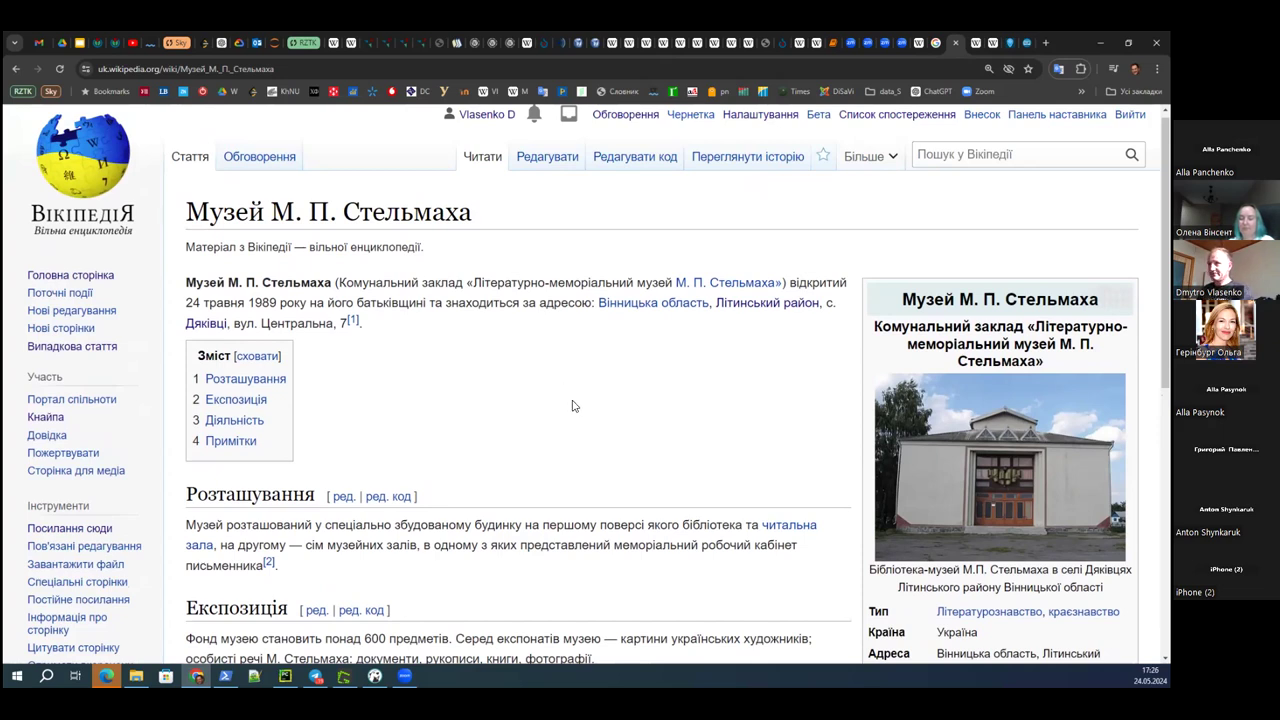
scroll(615, 372, down, 2)
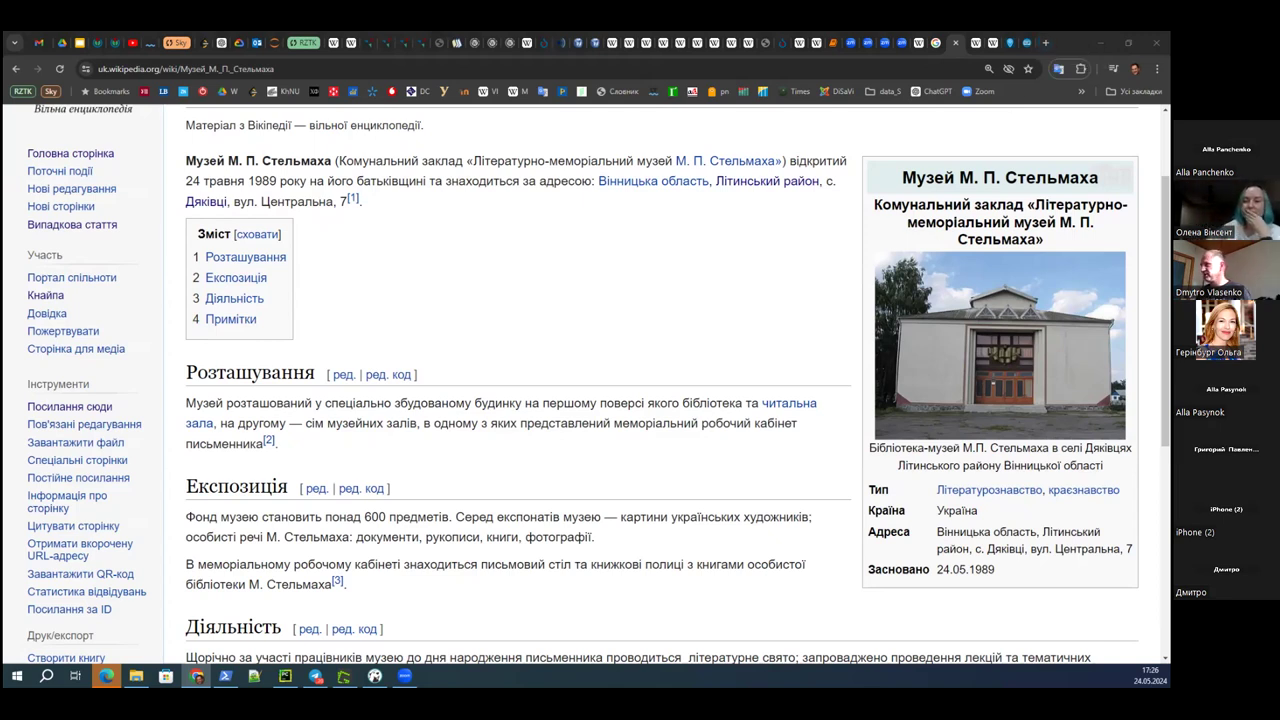
scroll(1039, 315, down, 3)
scroll(1039, 315, down, 1)
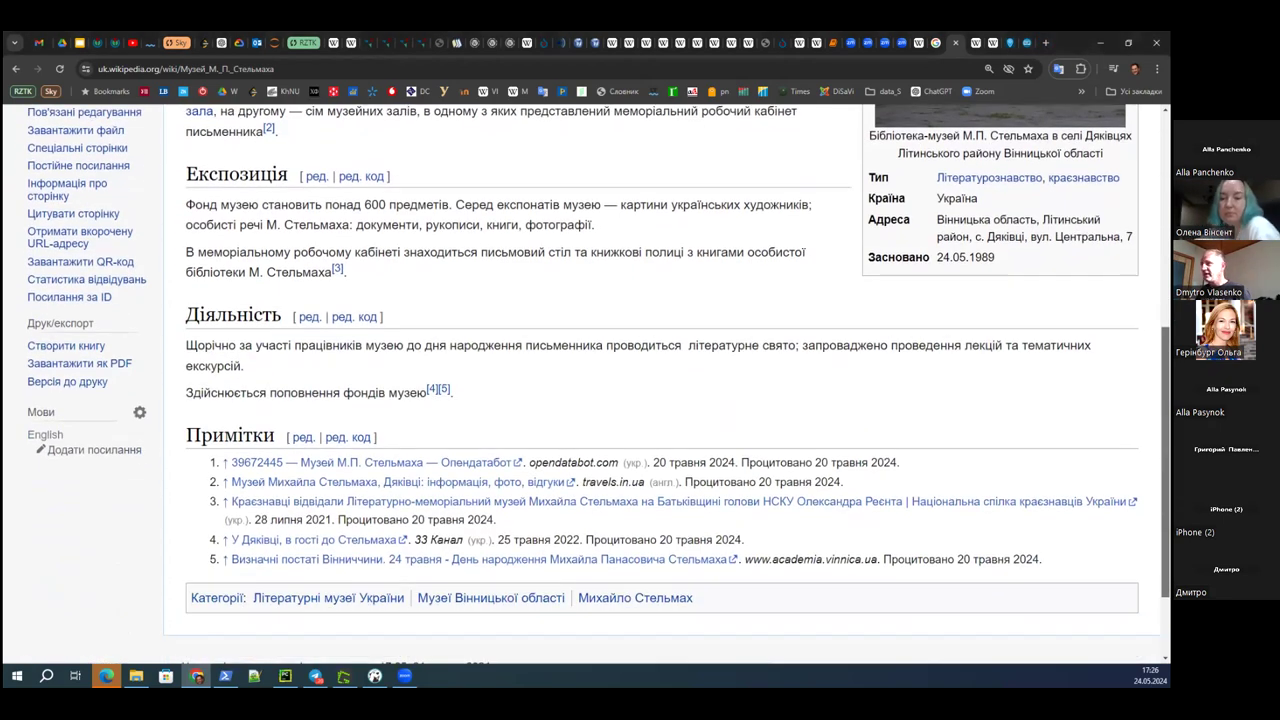
- Search the web for «мін оборони україни» in a new tab and open the Міністерство оборони України page on kmu.gov.ua
click(1045, 42)
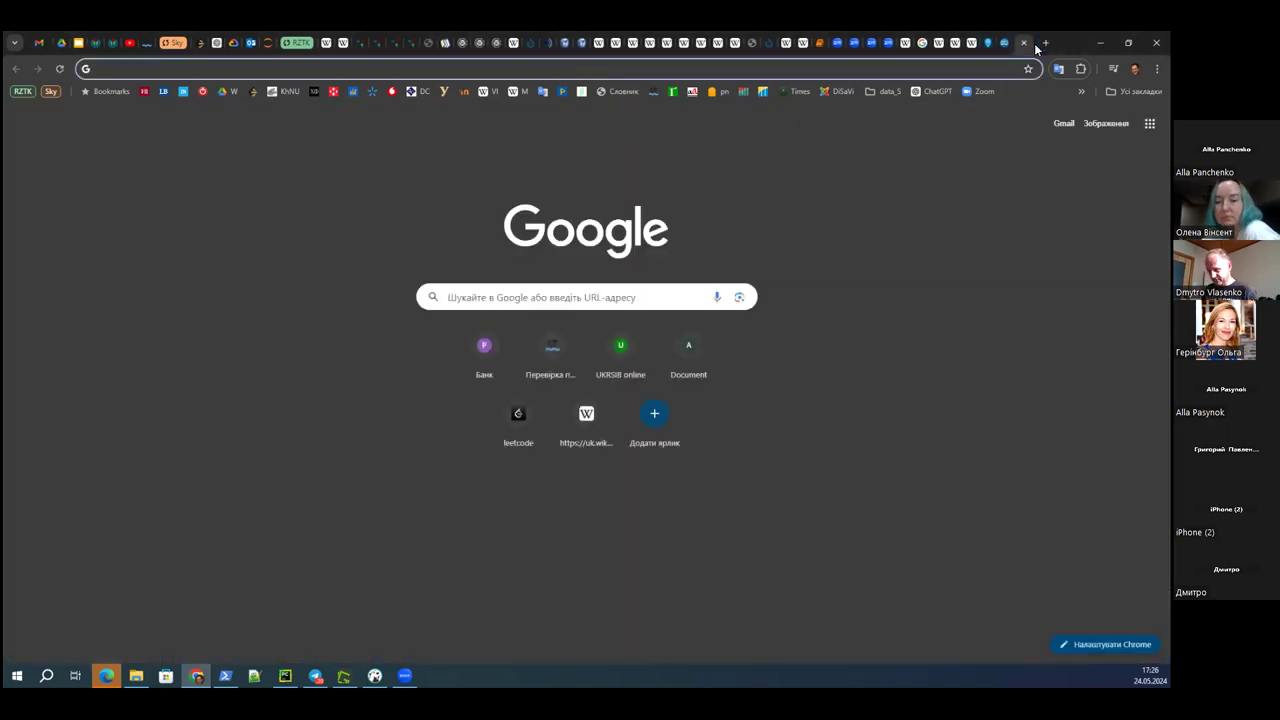
text(мін обороно)
key(BackSpace)
text(и україн)
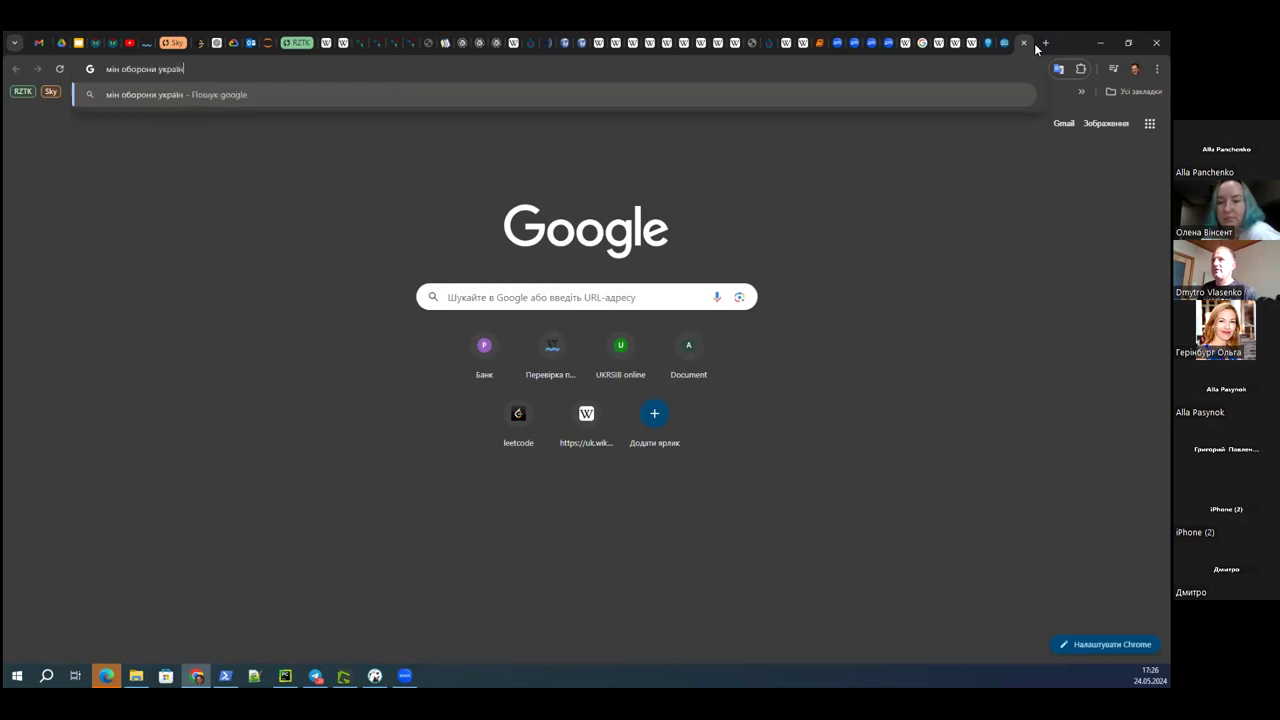
text(и)
key(Return)
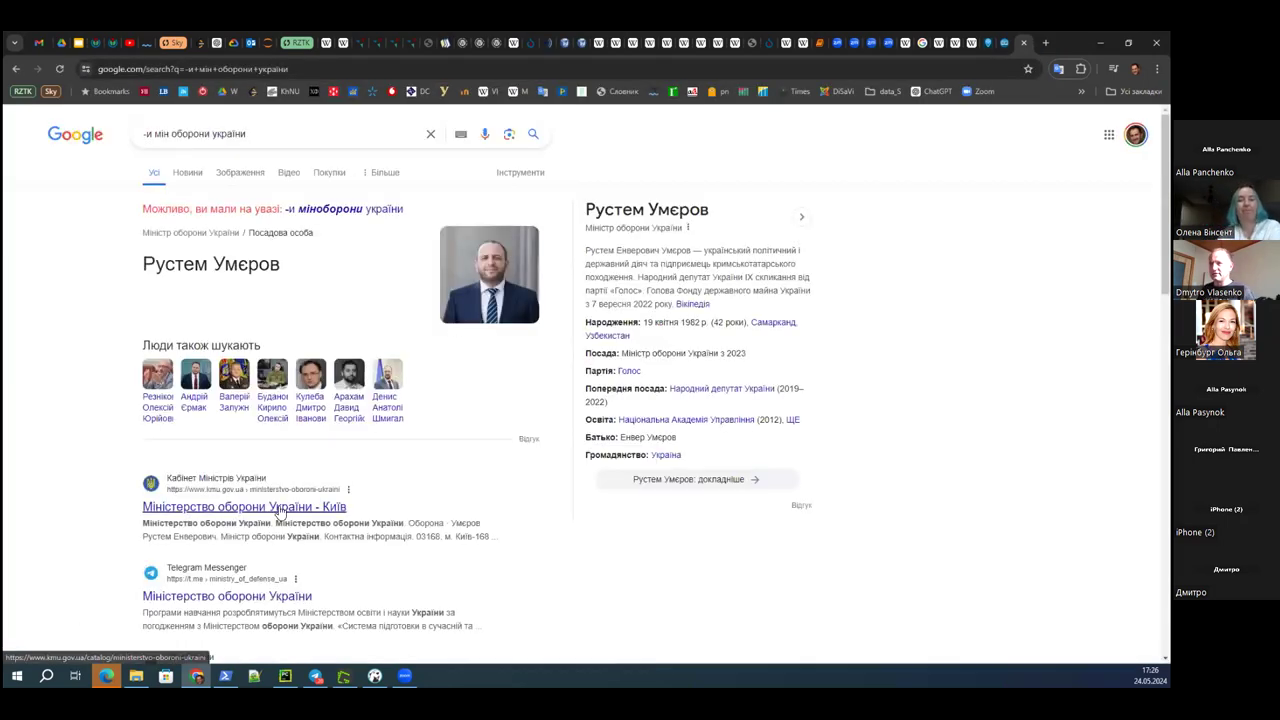
click(260, 507)
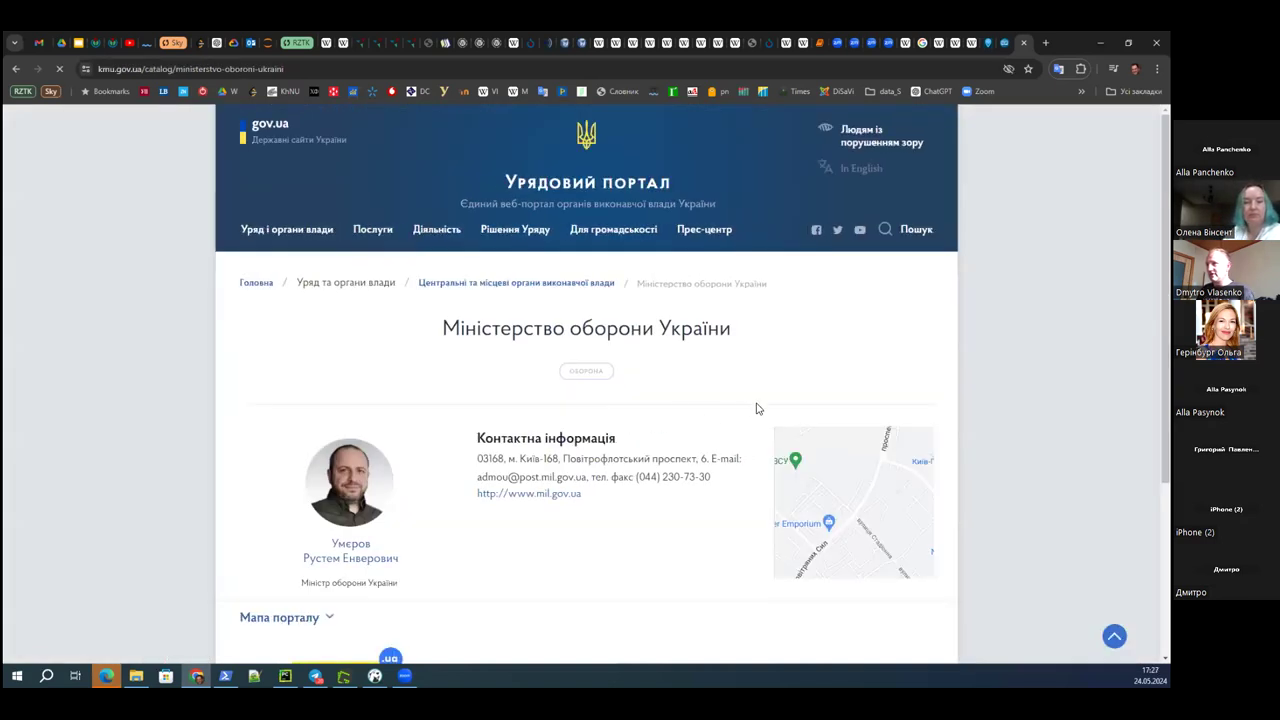
- Find and highlight the content licence notice in the ministry page's footer and compare it with the minister's photo on the page
scroll(715, 512, down, 3)
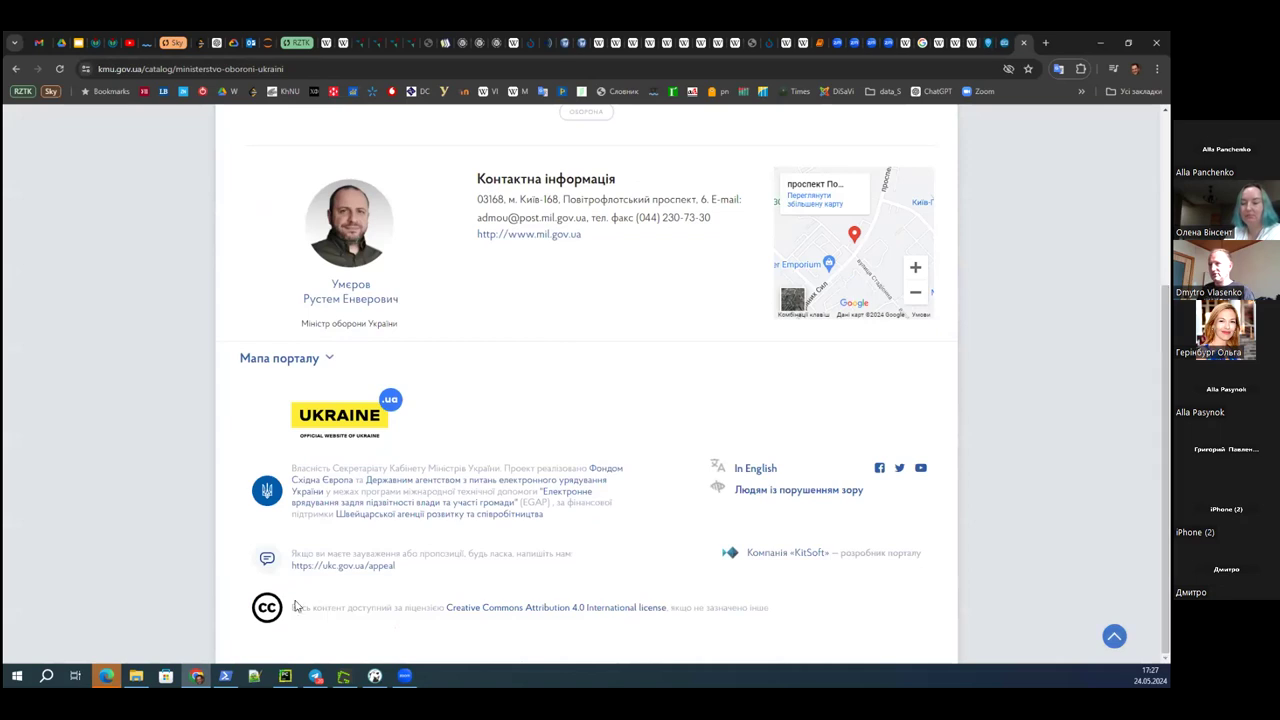
drag(293, 607, 709, 610)
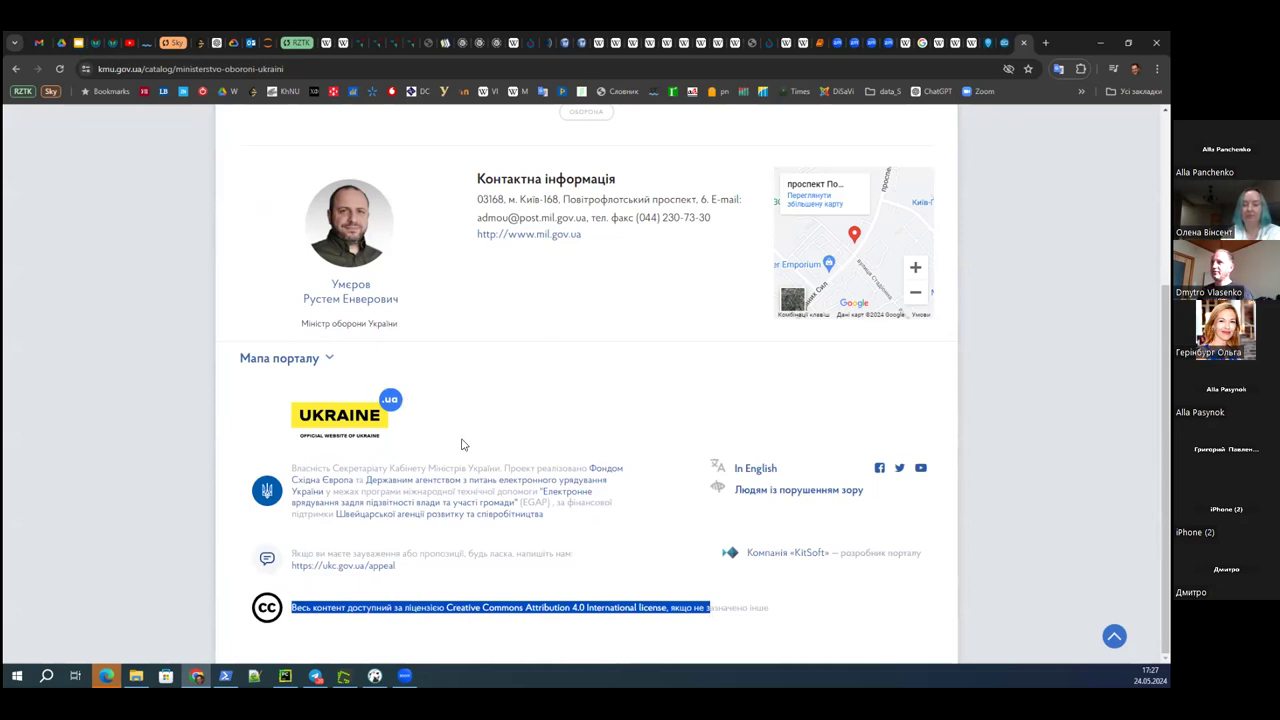
scroll(462, 444, up, 2)
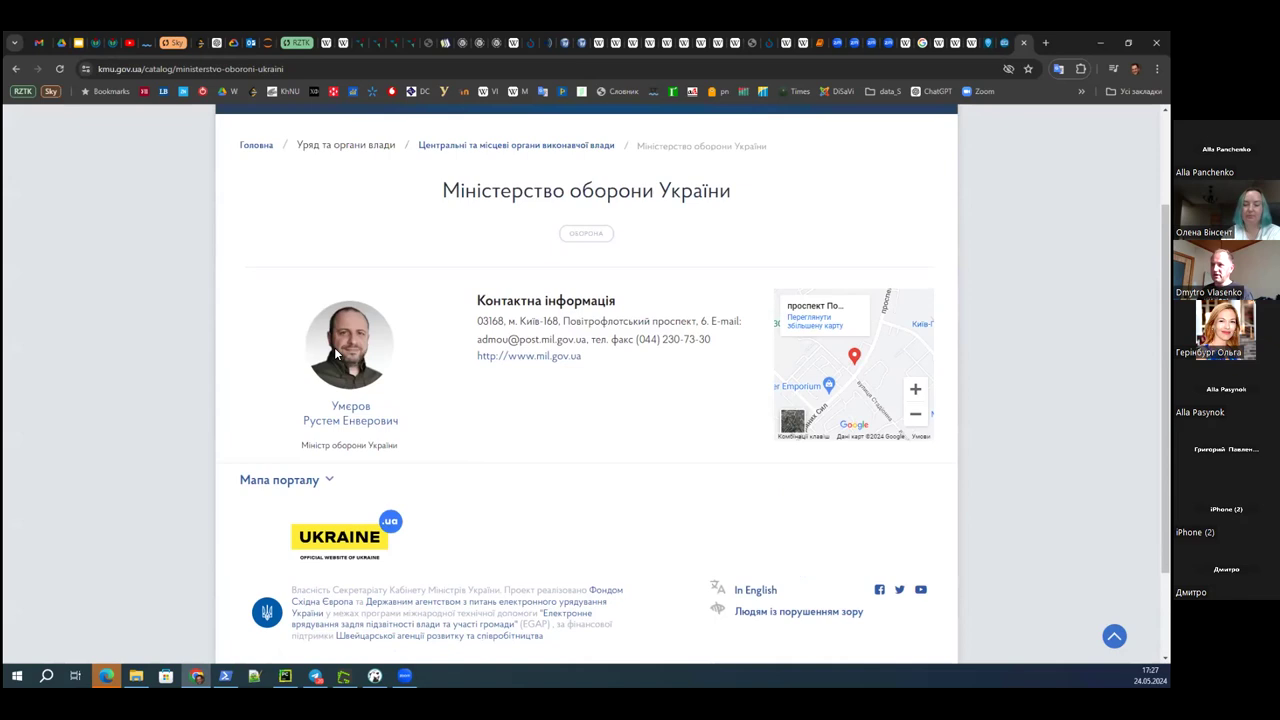
scroll(434, 420, down, 2)
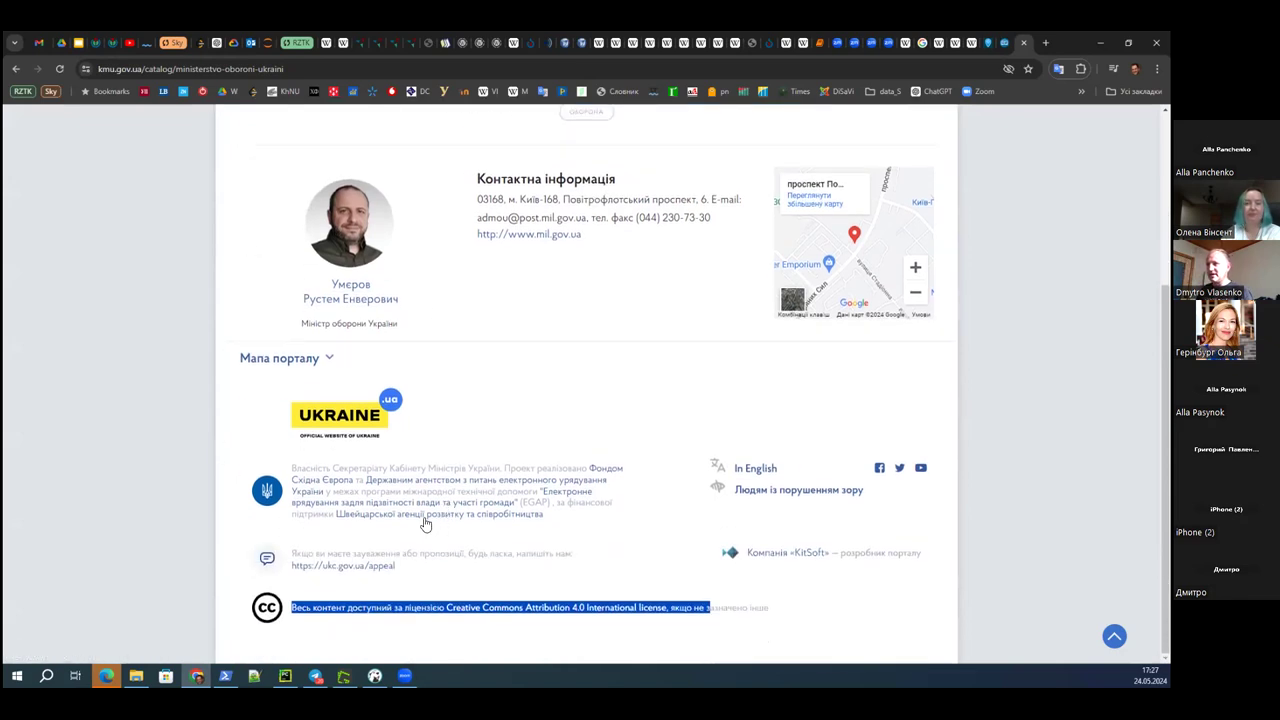
scroll(480, 357, up, 1)
scroll(436, 593, down, 1)
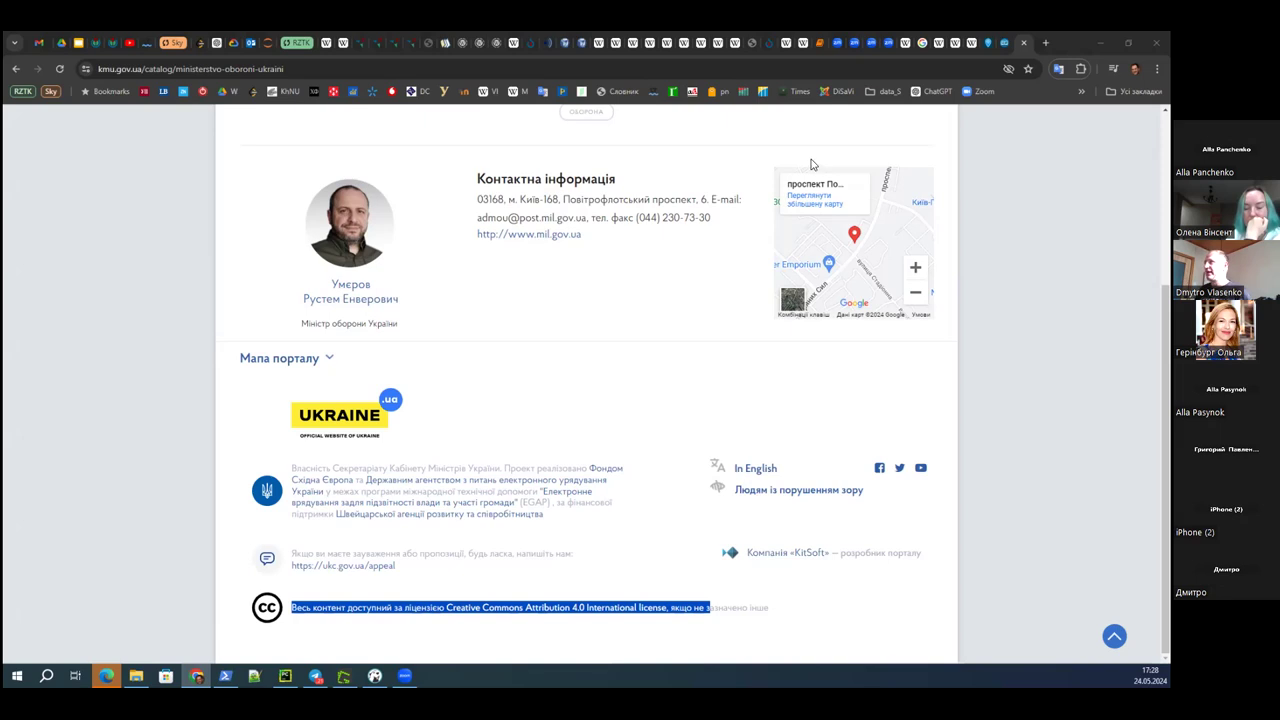
- Replace the ministry page with google.com in the same tab
click(882, 73)
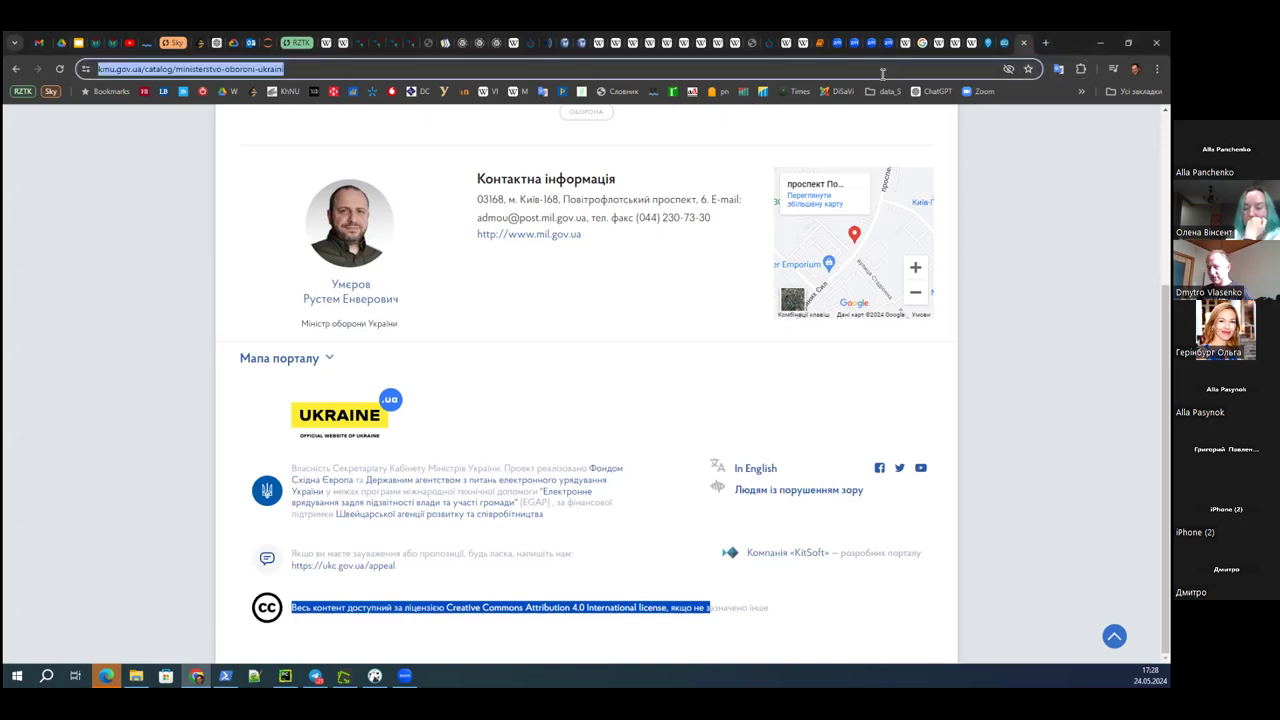
key(BackSpace)
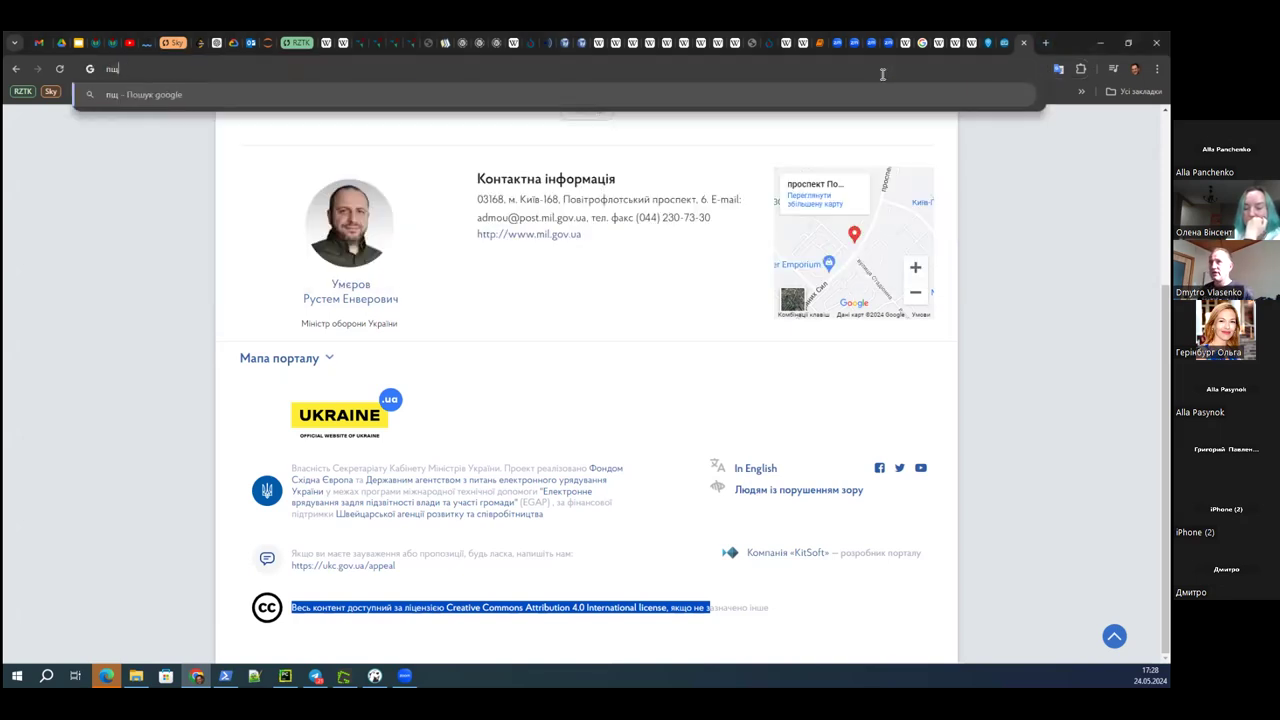
text(go)
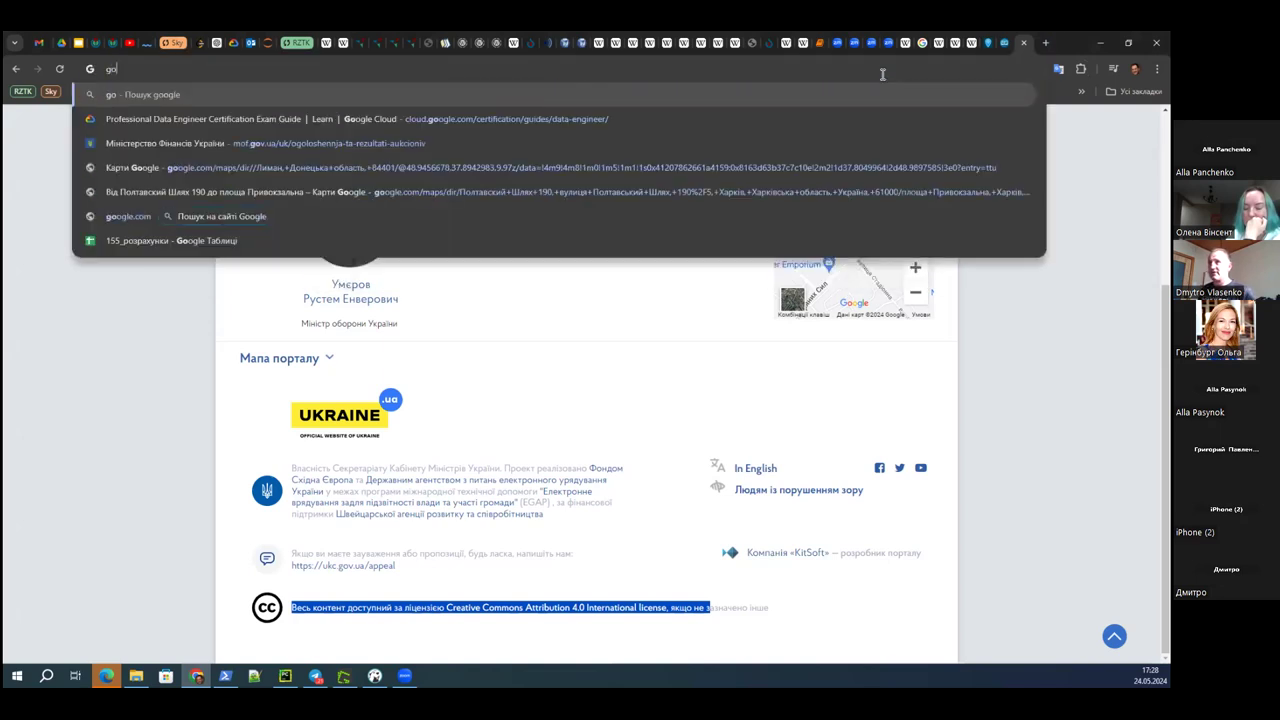
text(ogle.com)
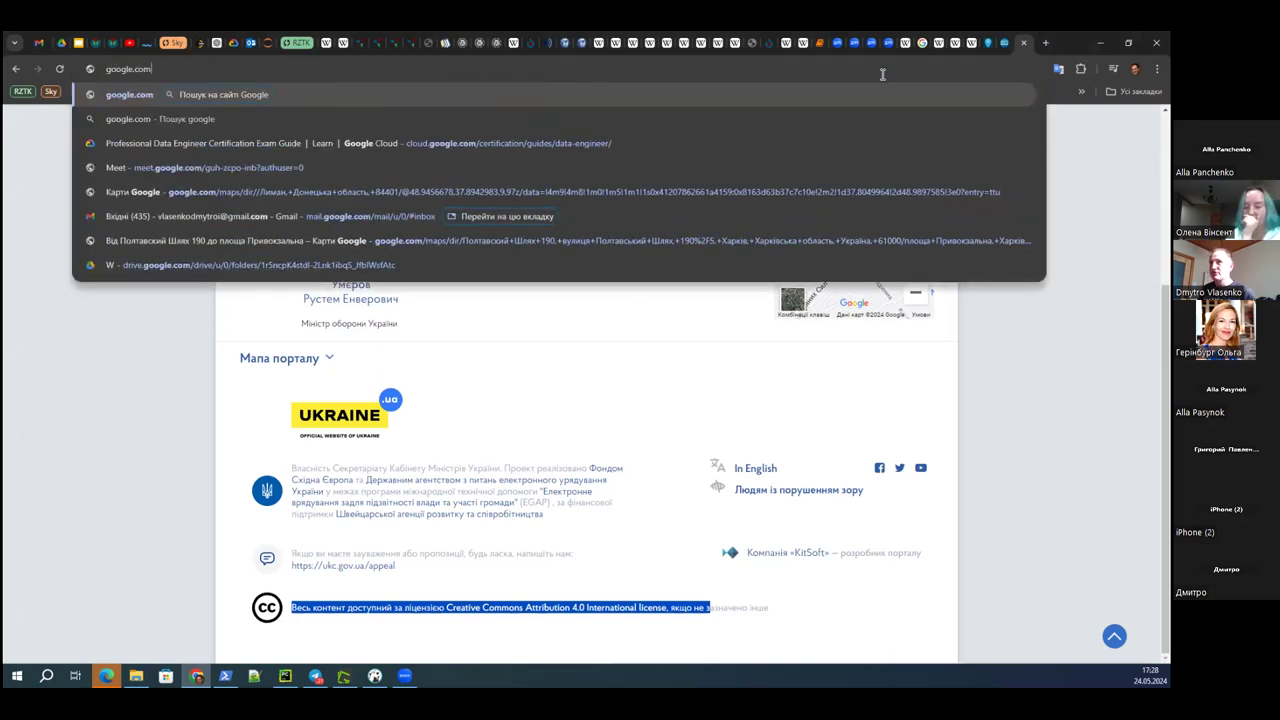
key(Return)
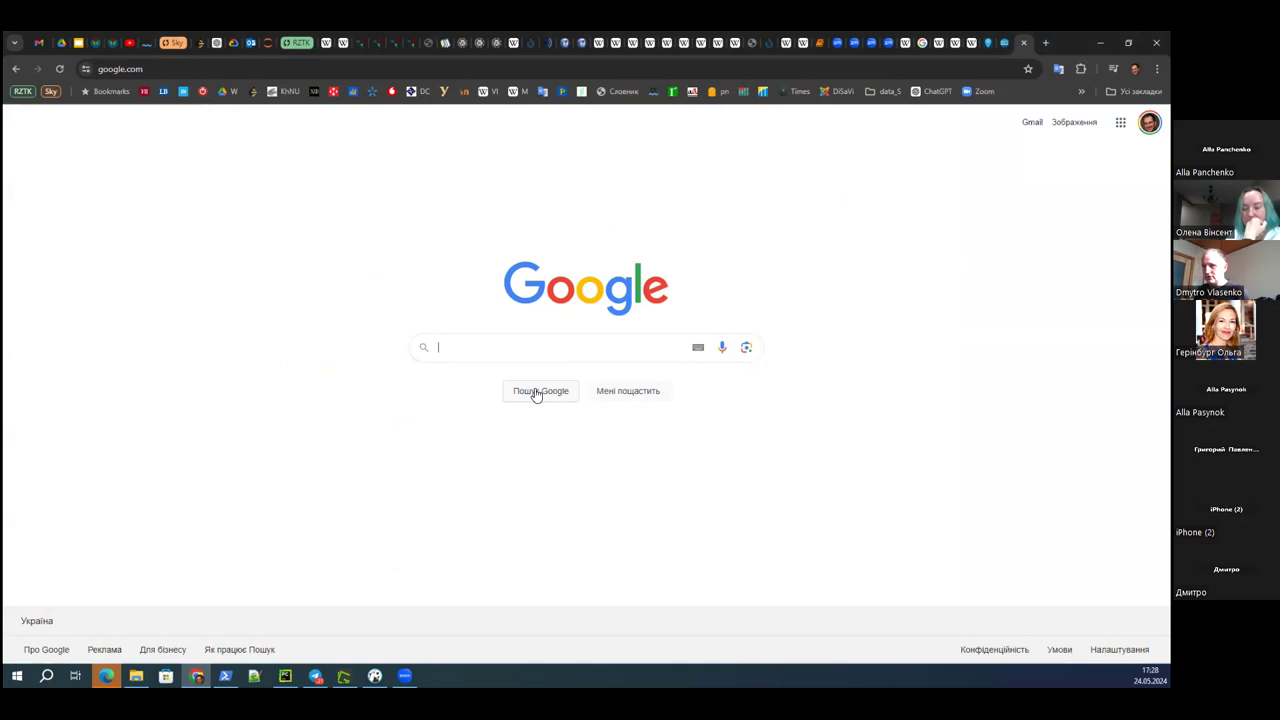
- Search Google for «як шукати за зображенням»
click(549, 354)
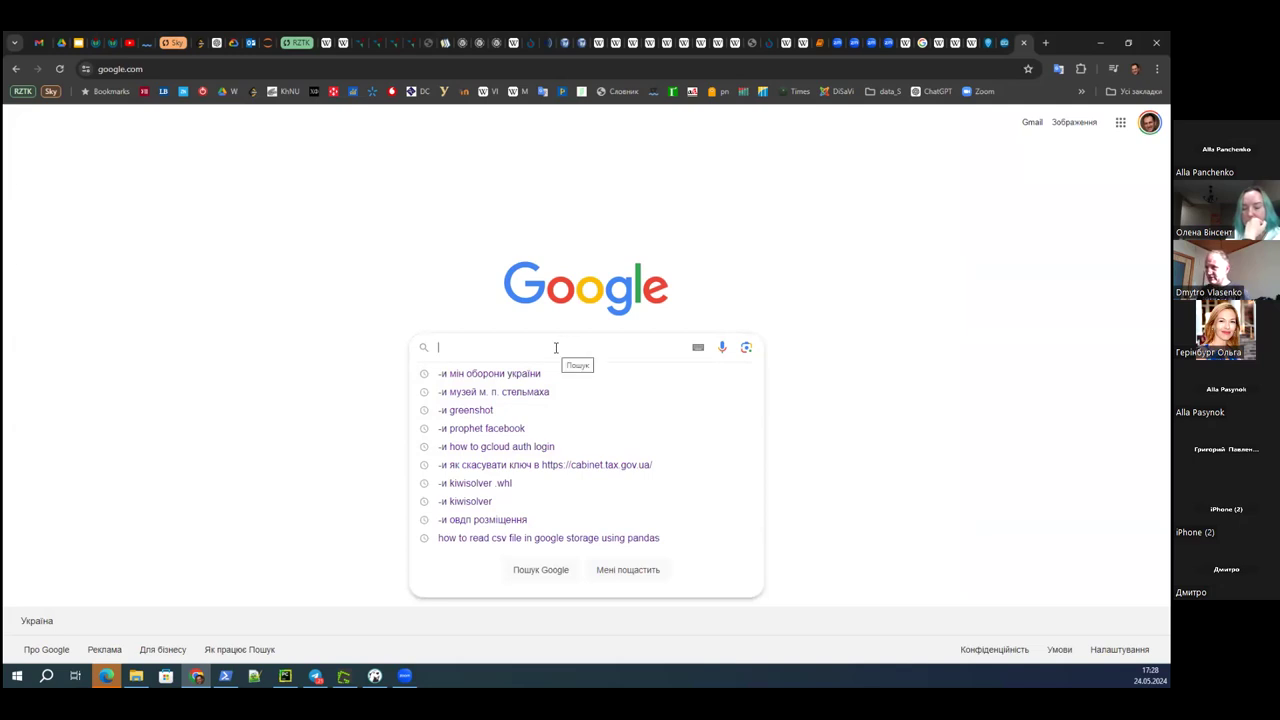
text(zf)
key(BackSpace)
key(BackSpace)
key(alt+shift)
text(як)
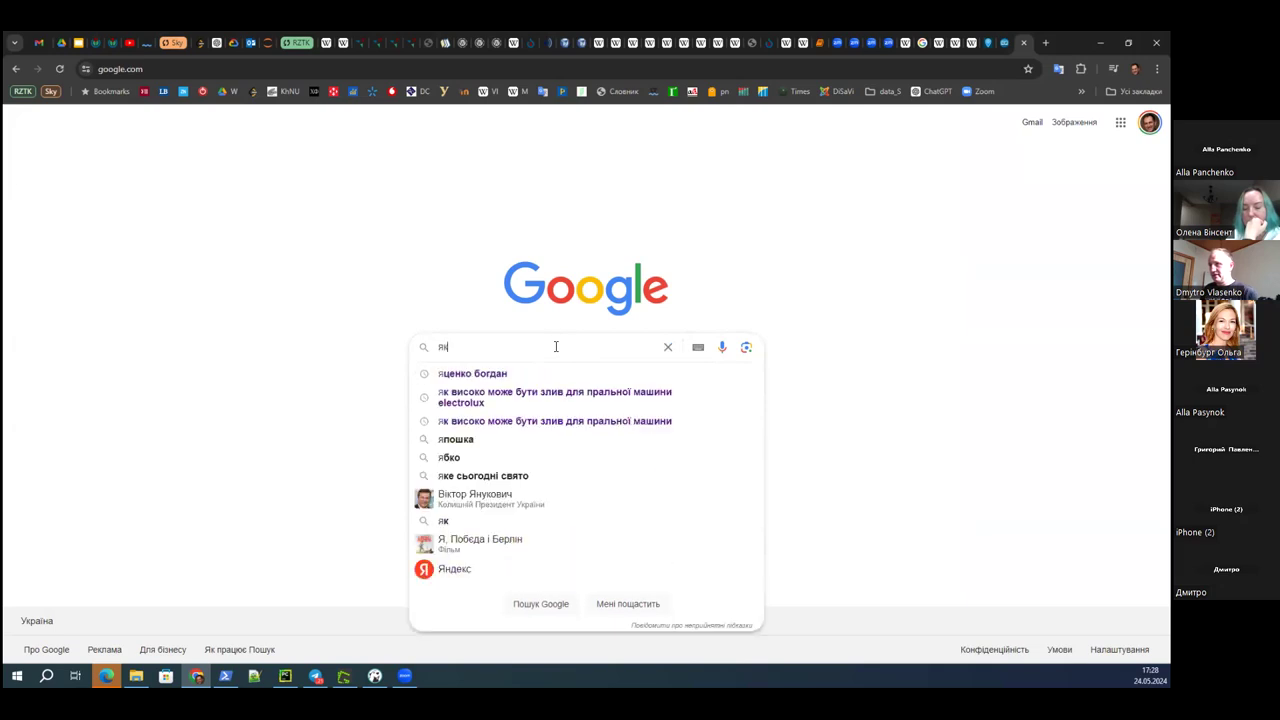
text( шукати за зо)
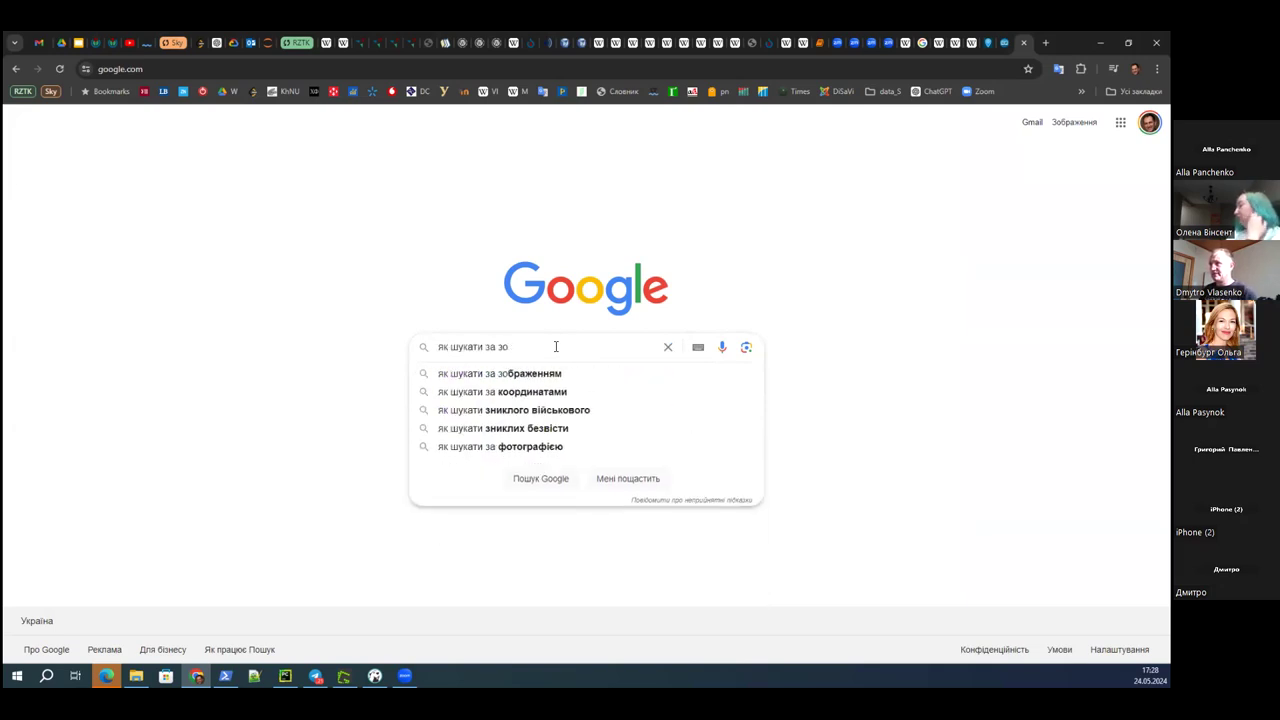
click(545, 373)
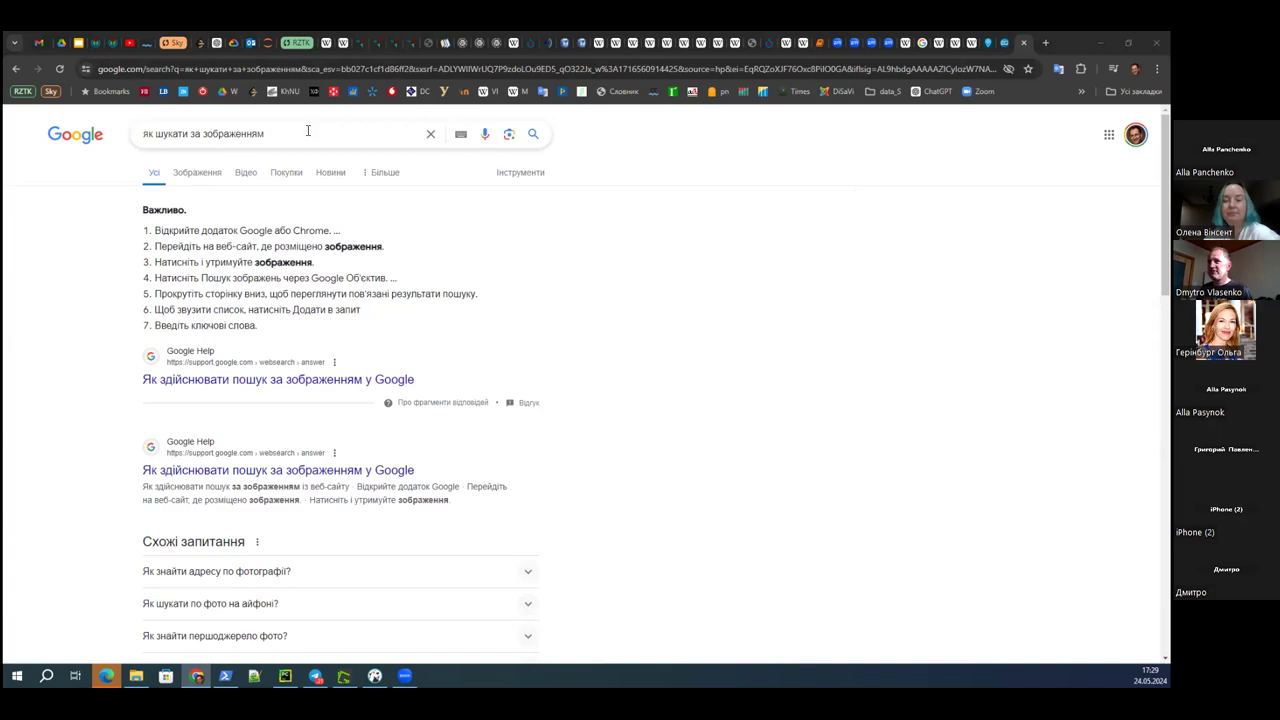
- Replace the search query with «чи захищені авторським правом фото на гуг мапс» and run it
drag(266, 133, 127, 120)
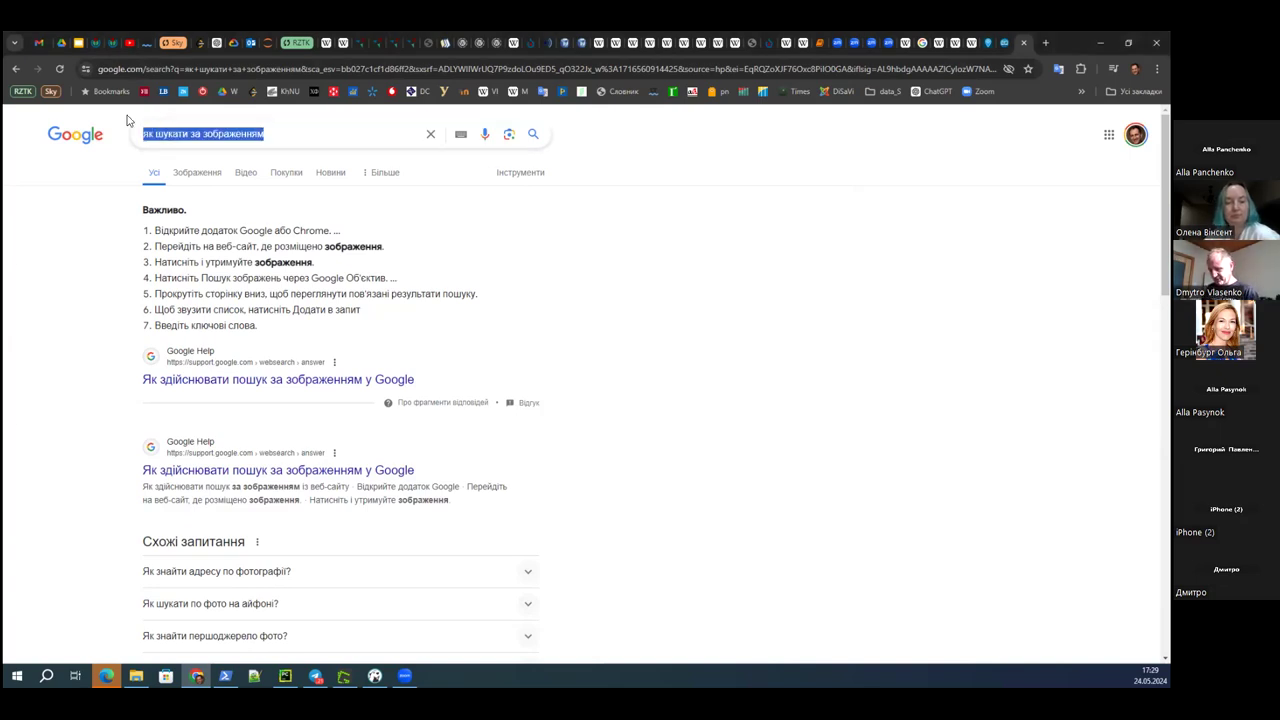
text(чи за)
text(хи)
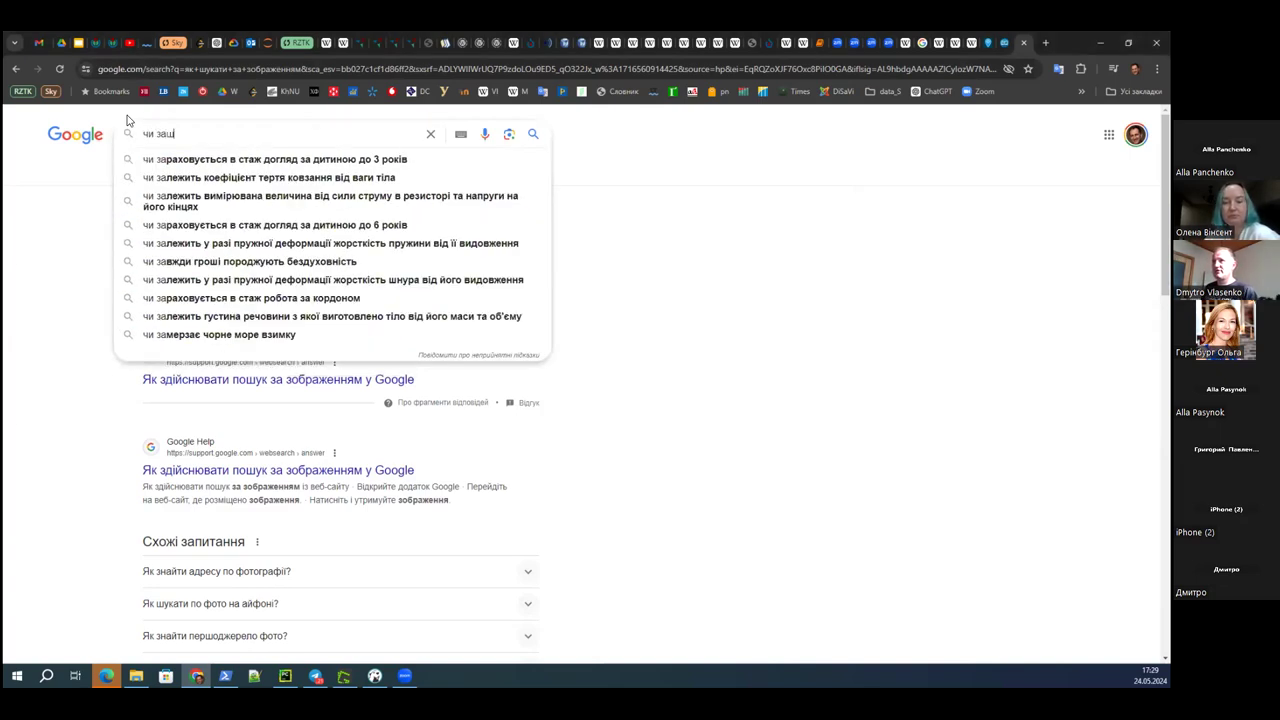
text(щ)
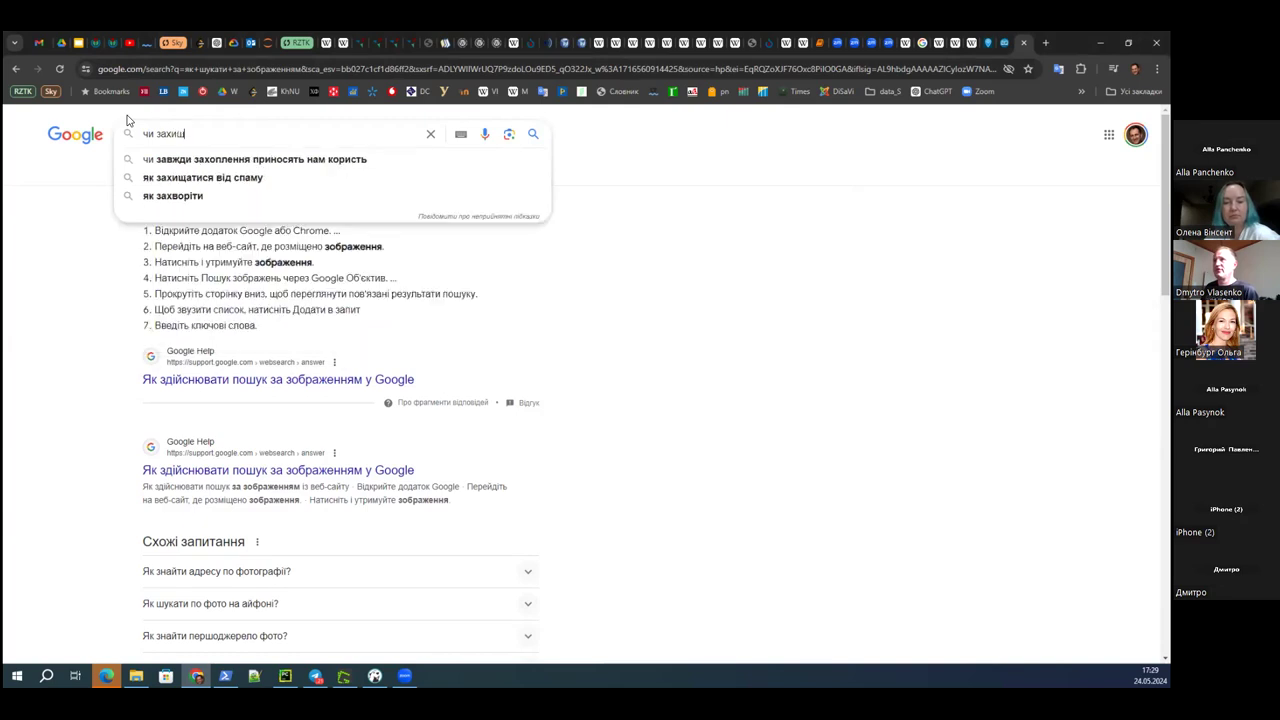
text(ені автосрським)
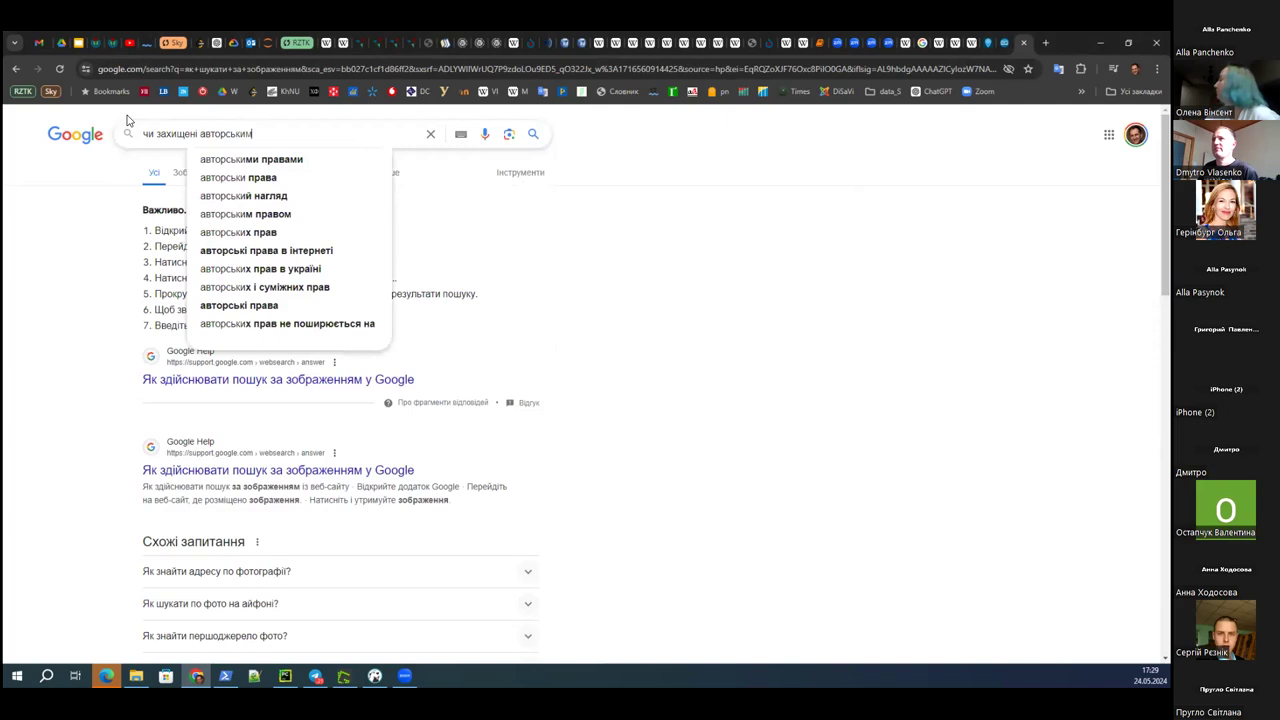
text( правом фо)
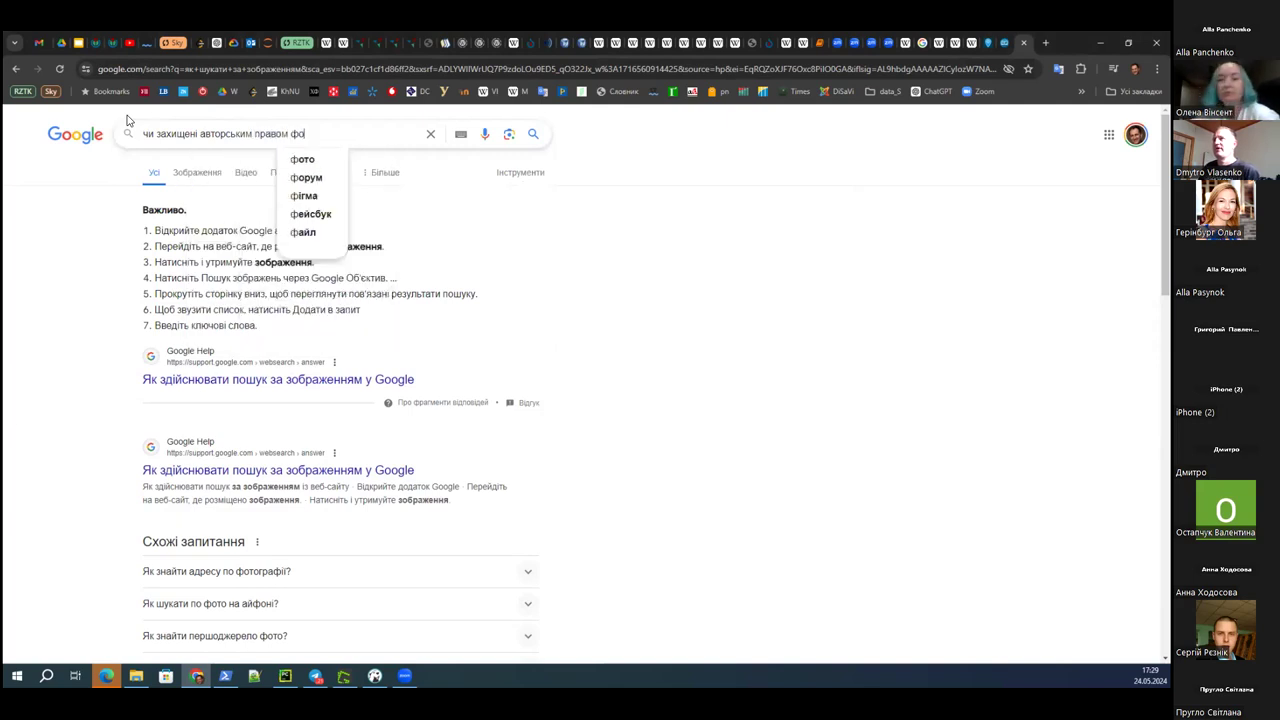
text(то на гуг)
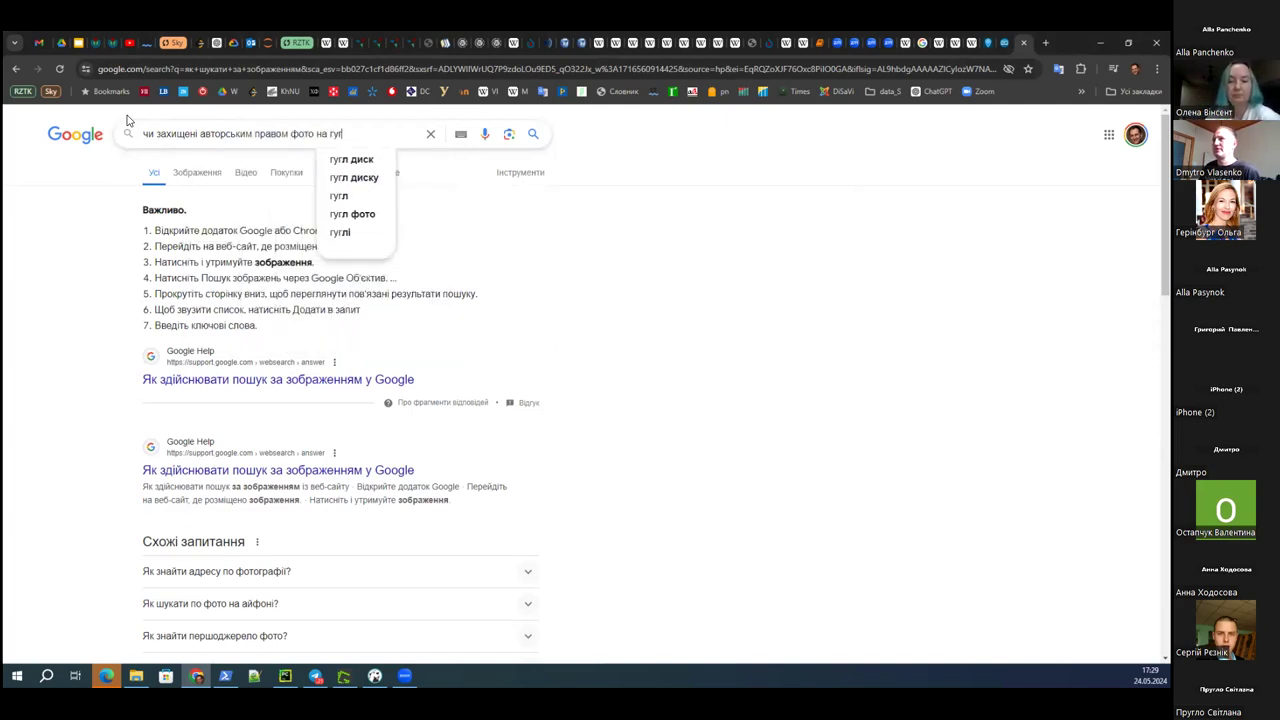
text( мапс)
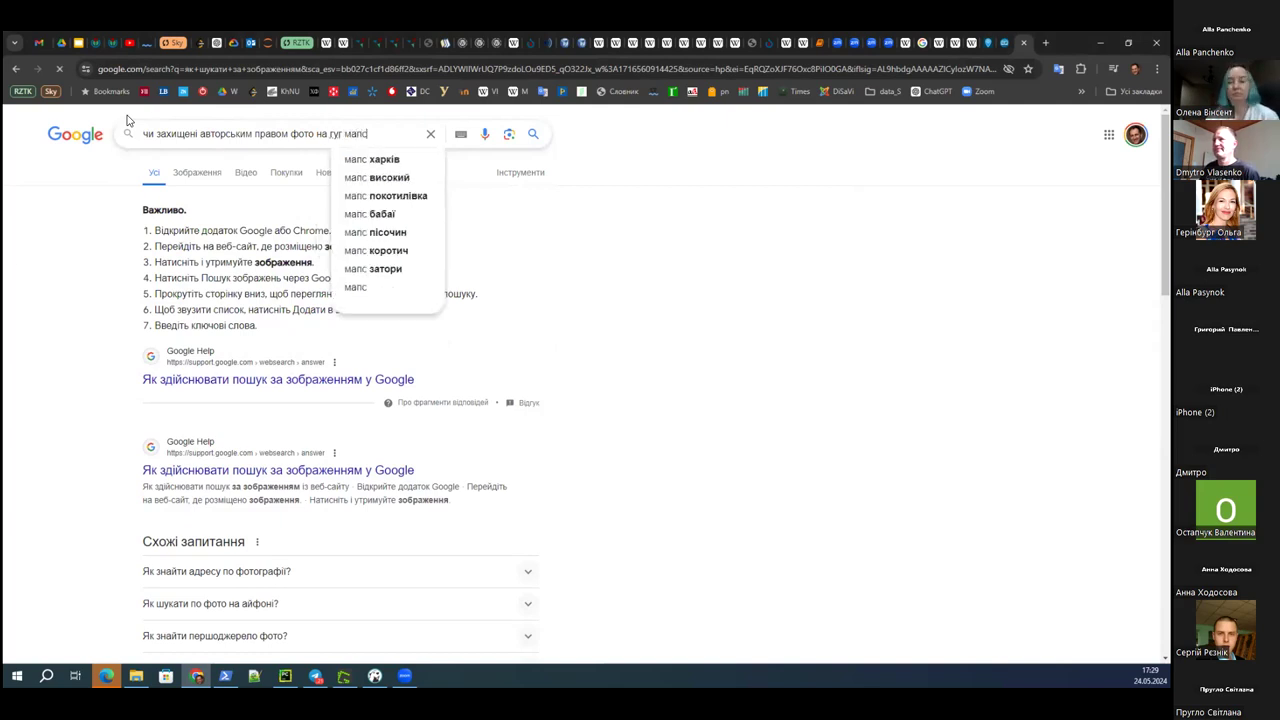
- Run the query on copyright of Google Maps photos and read the answer to «Як перевірити картинку на авторські права?»
key(Return)
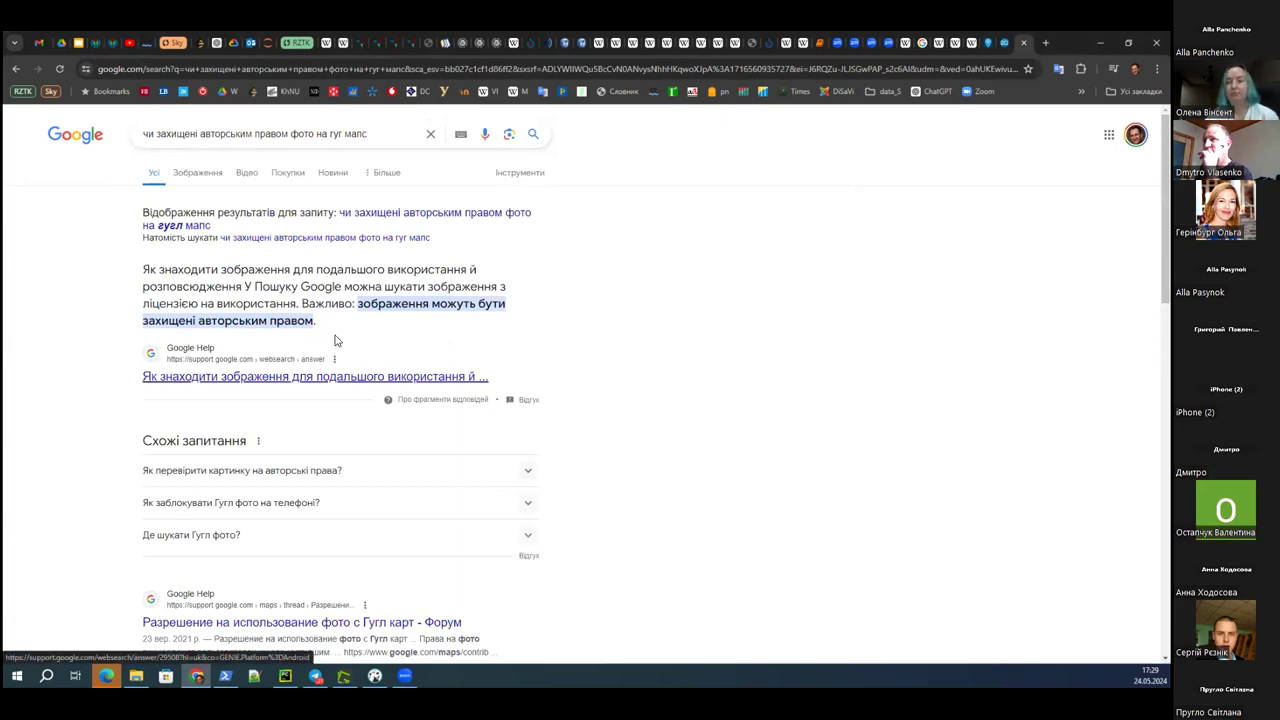
click(281, 471)
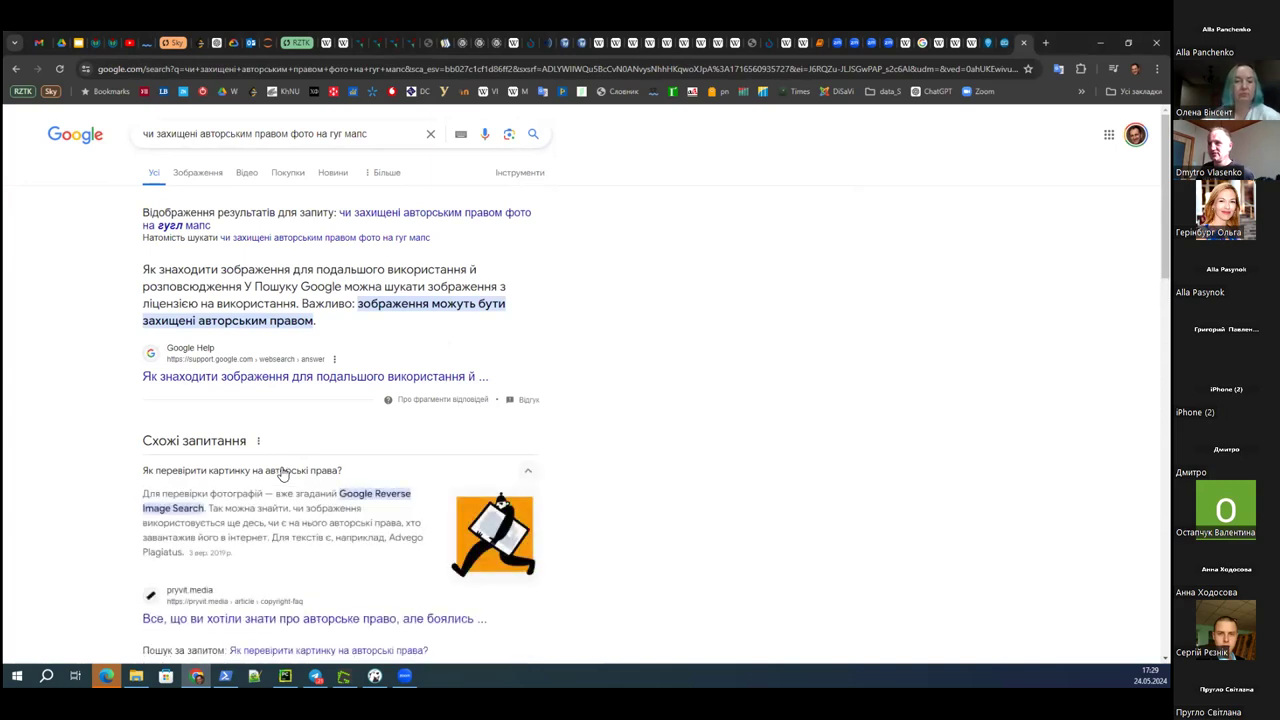
scroll(270, 463, down, 2)
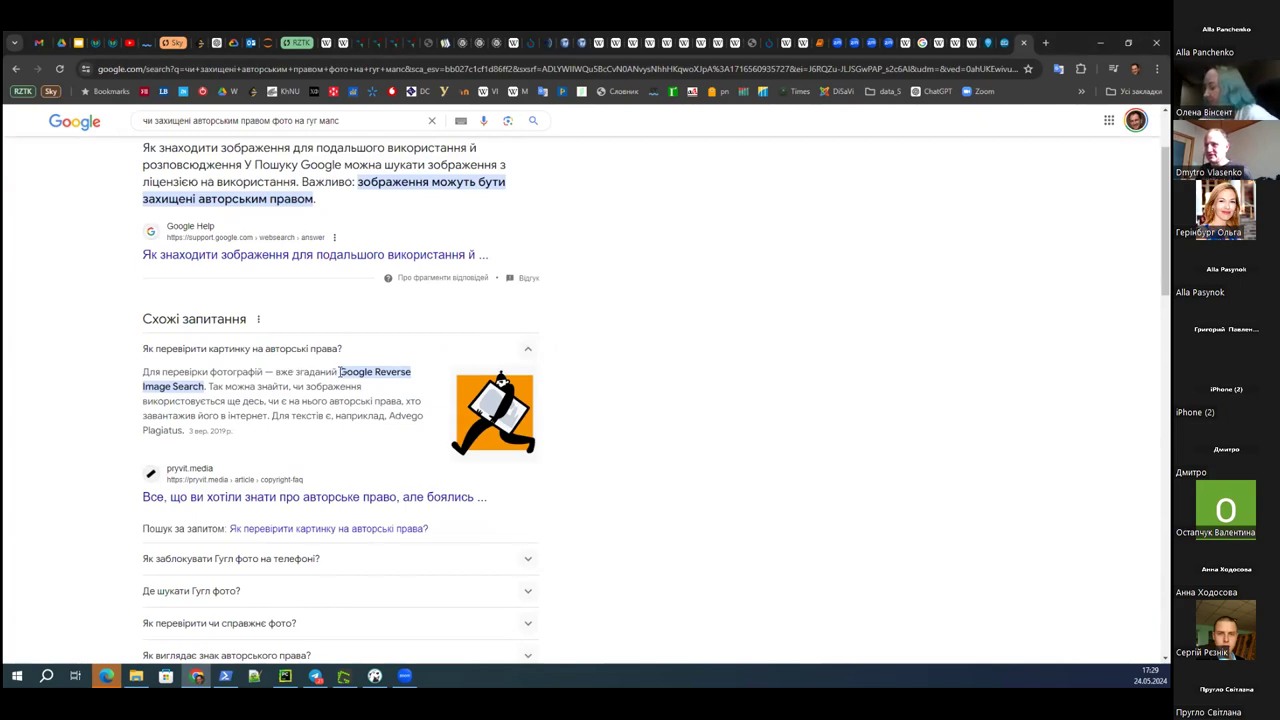
scroll(240, 388, down, 2)
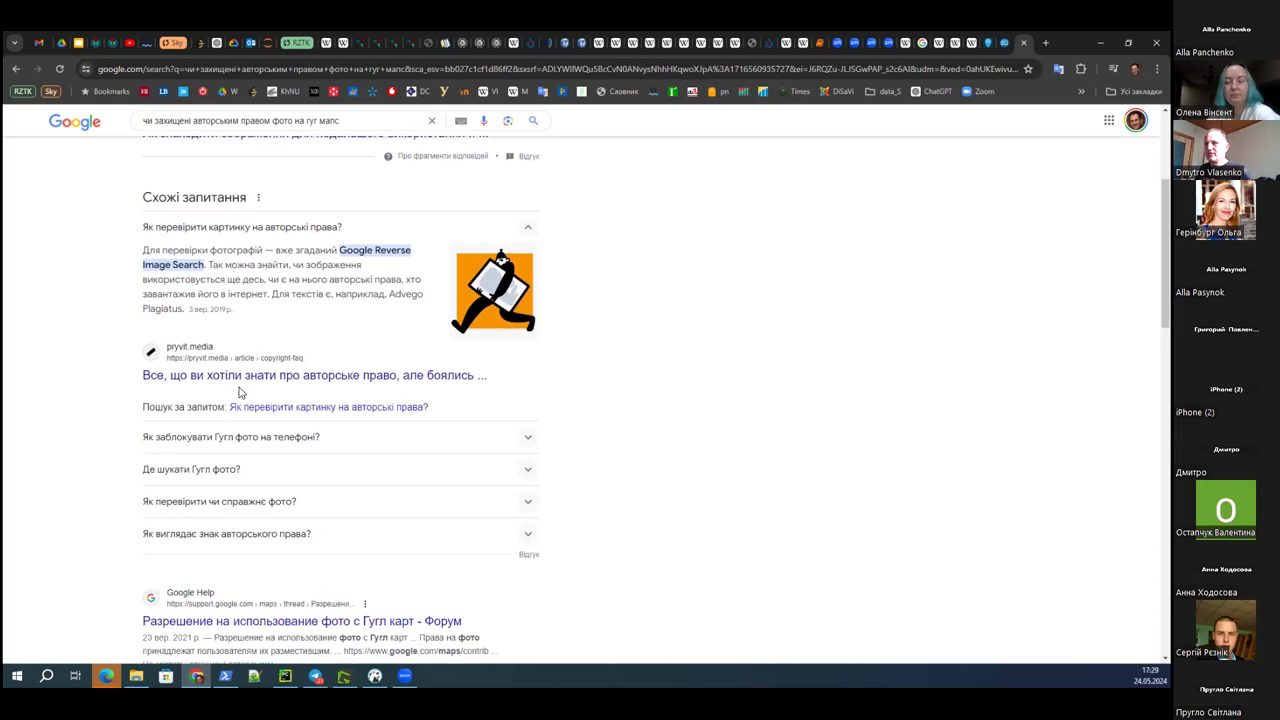
scroll(240, 392, up, 4)
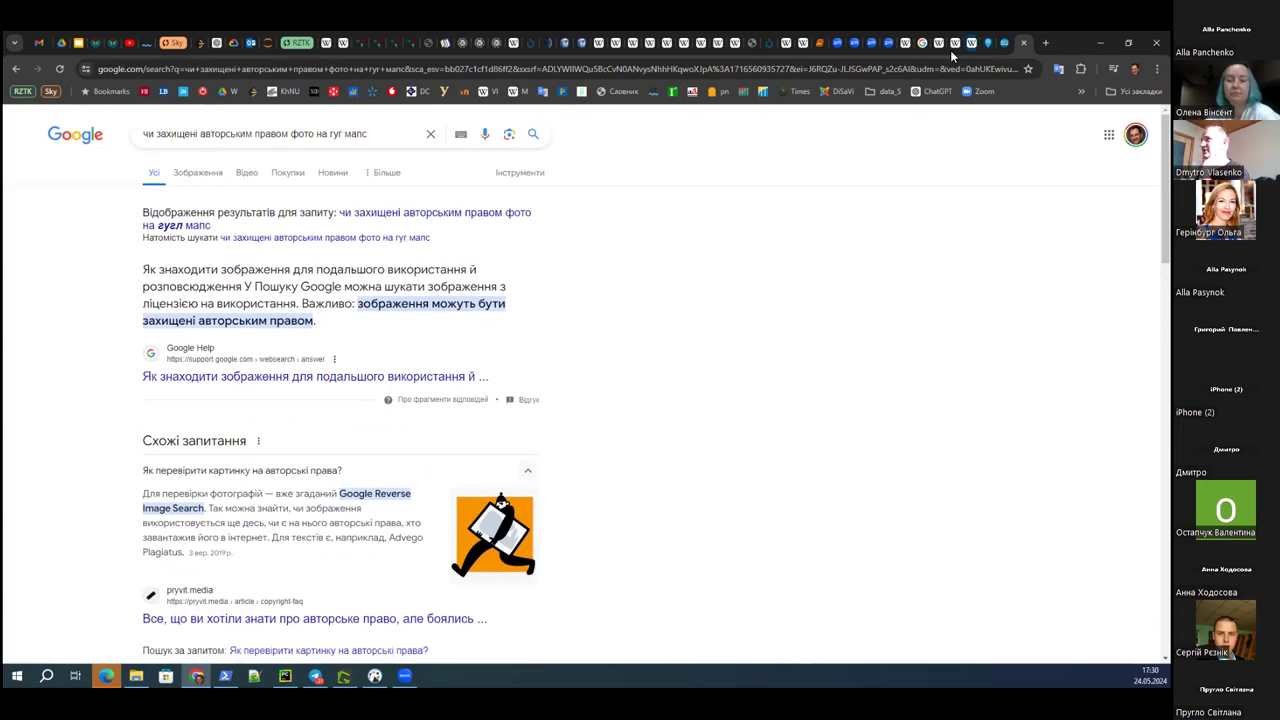
- Switch to the Wikimedia Commons page of «ДЕРЖАВНИЙ МУЗЕЙ ІГРАШОК.jpg» and review the photo's description, source and author details
click(766, 44)
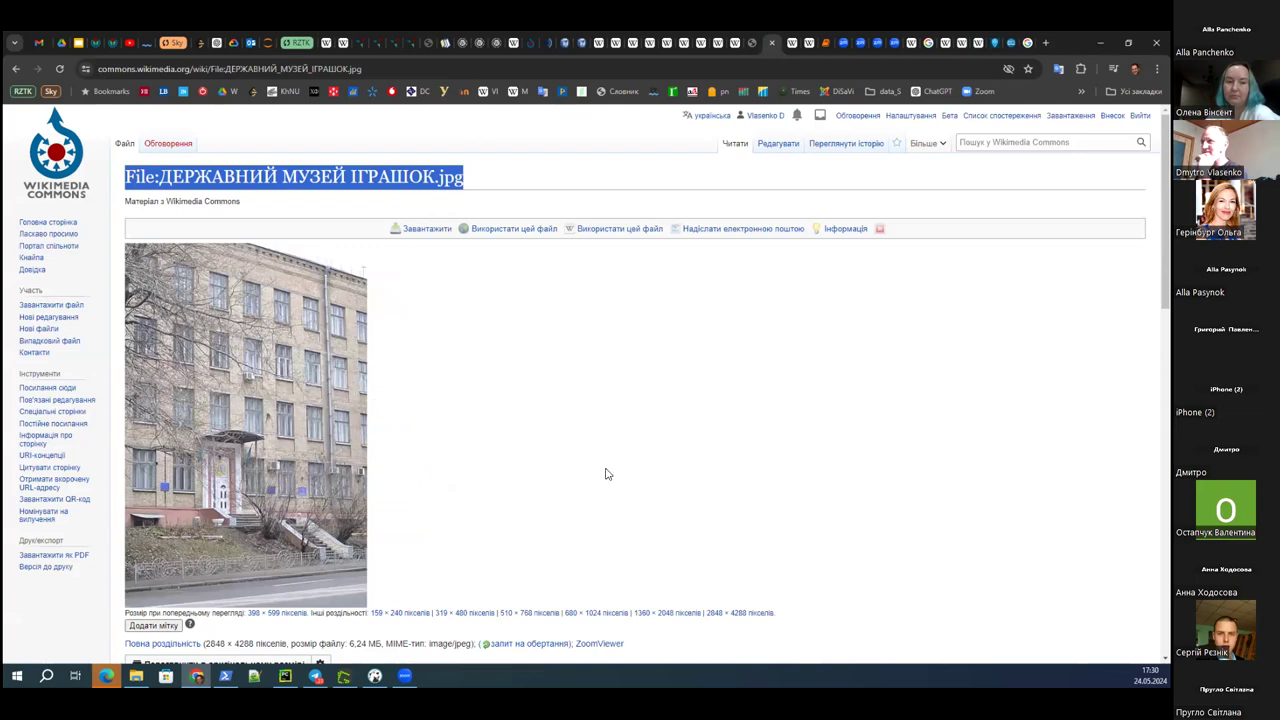
scroll(605, 470, down, 1)
scroll(605, 470, down, 2)
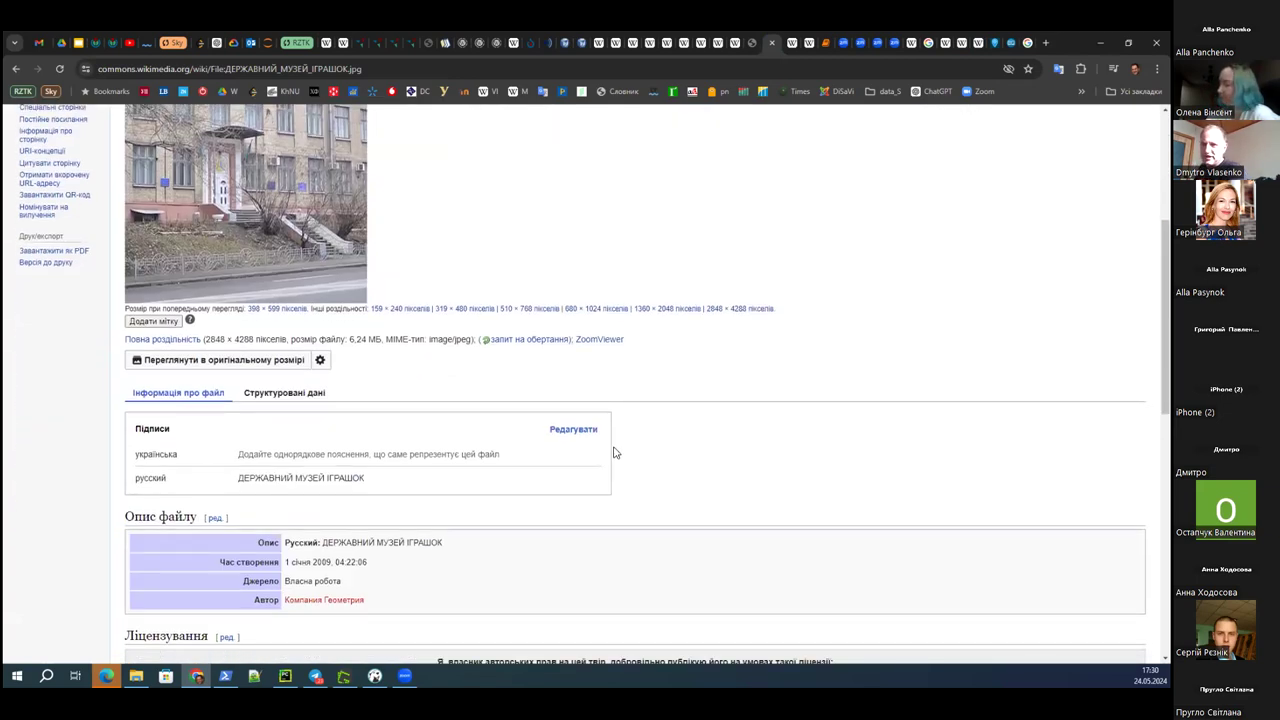
scroll(617, 447, up, 2)
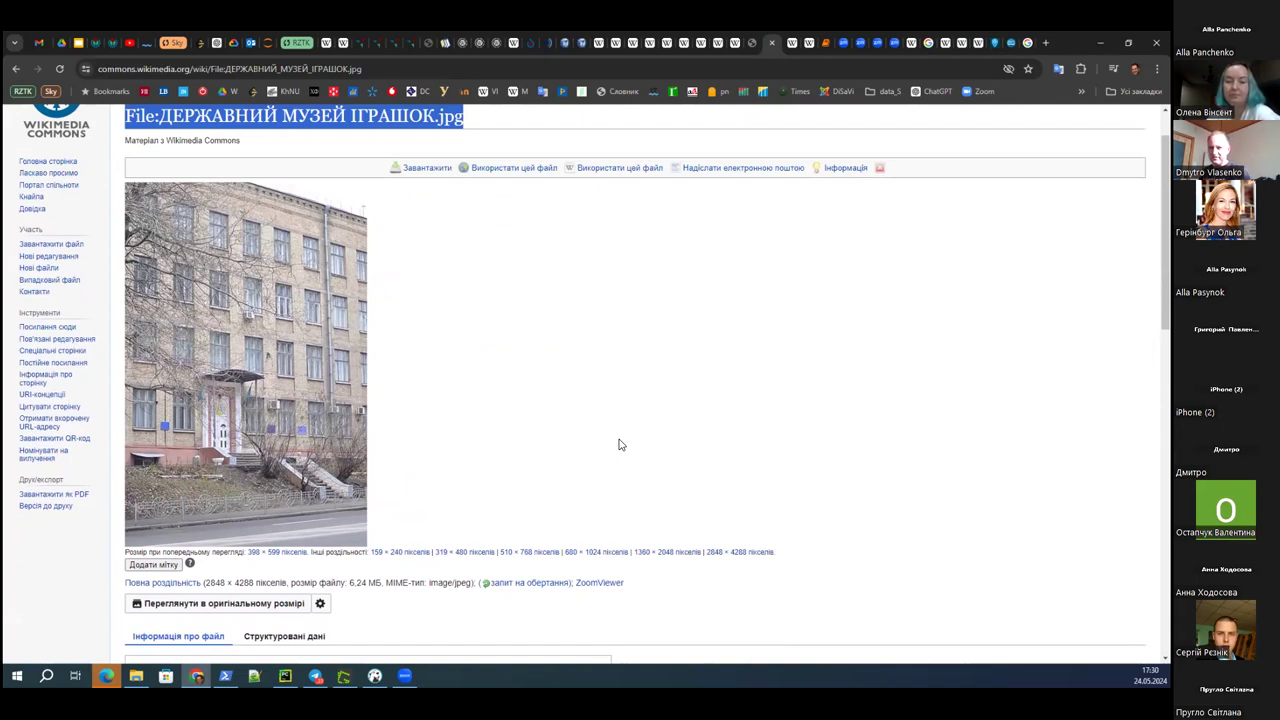
scroll(625, 435, up, 1)
scroll(625, 432, up, 1)
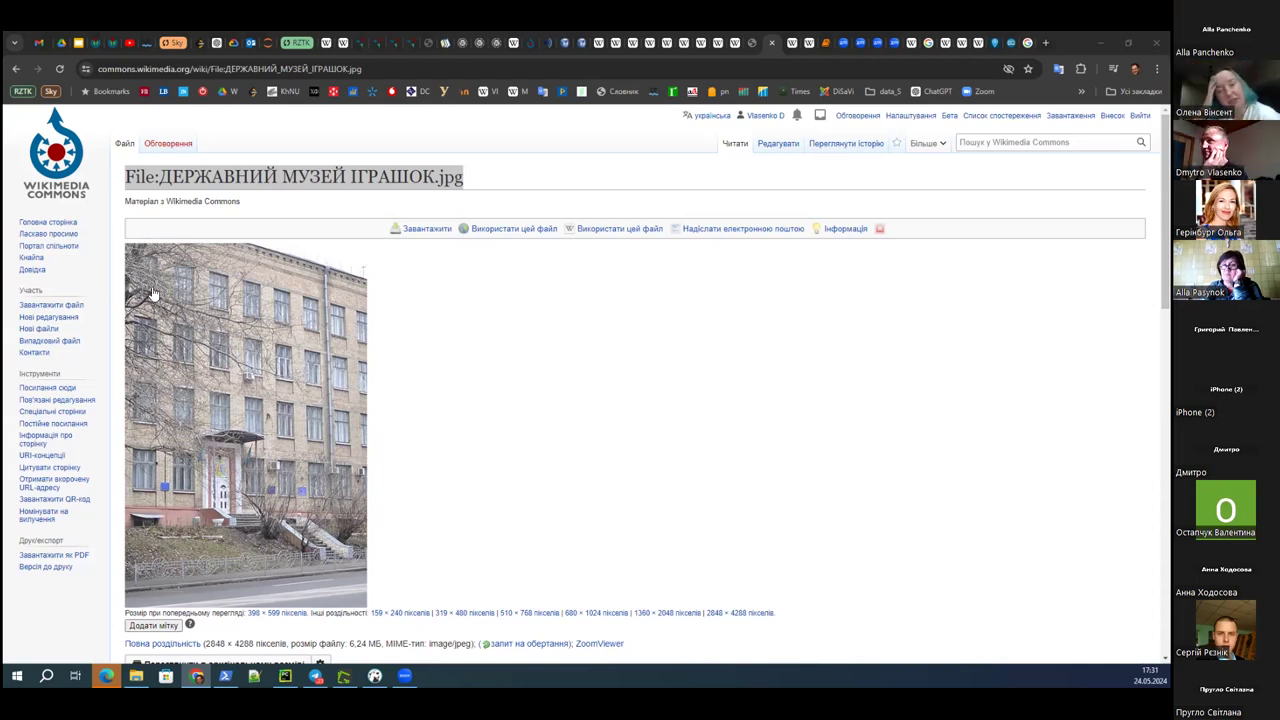
- Go back to the «Дяківці» article and open the museum article linked in its «Загальні дані» section
click(981, 45)
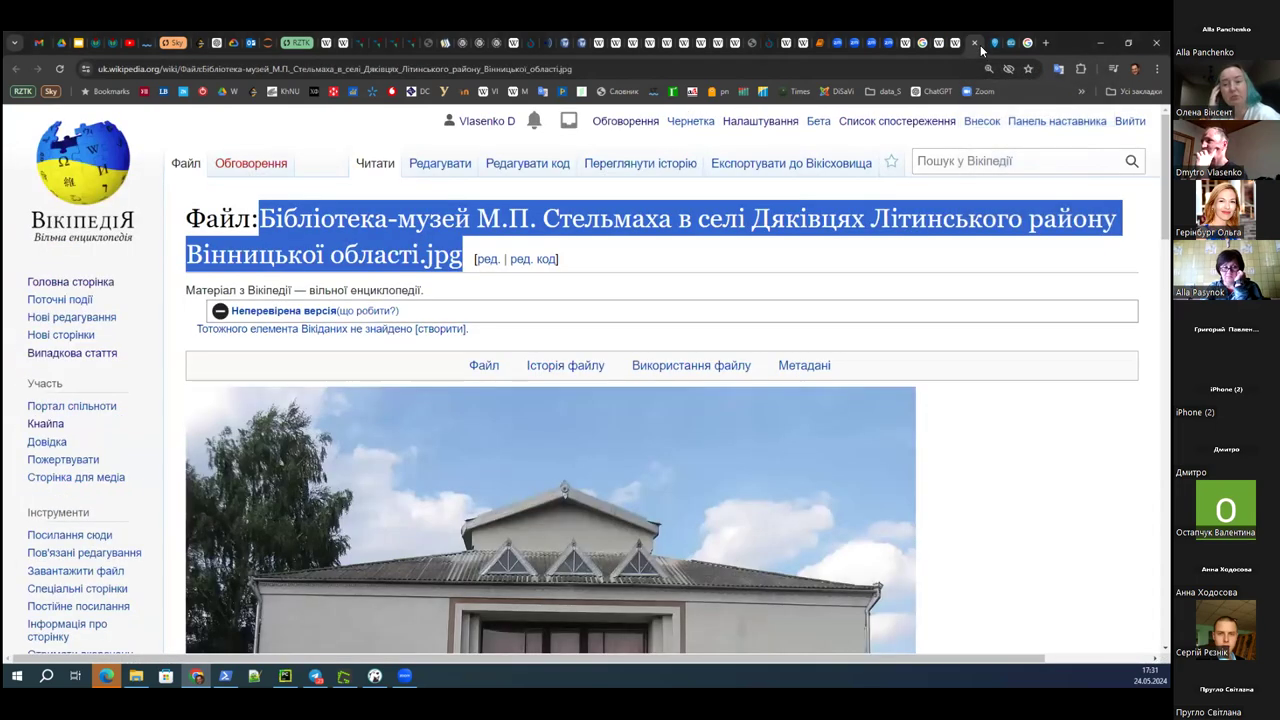
mouse_move(974, 194)
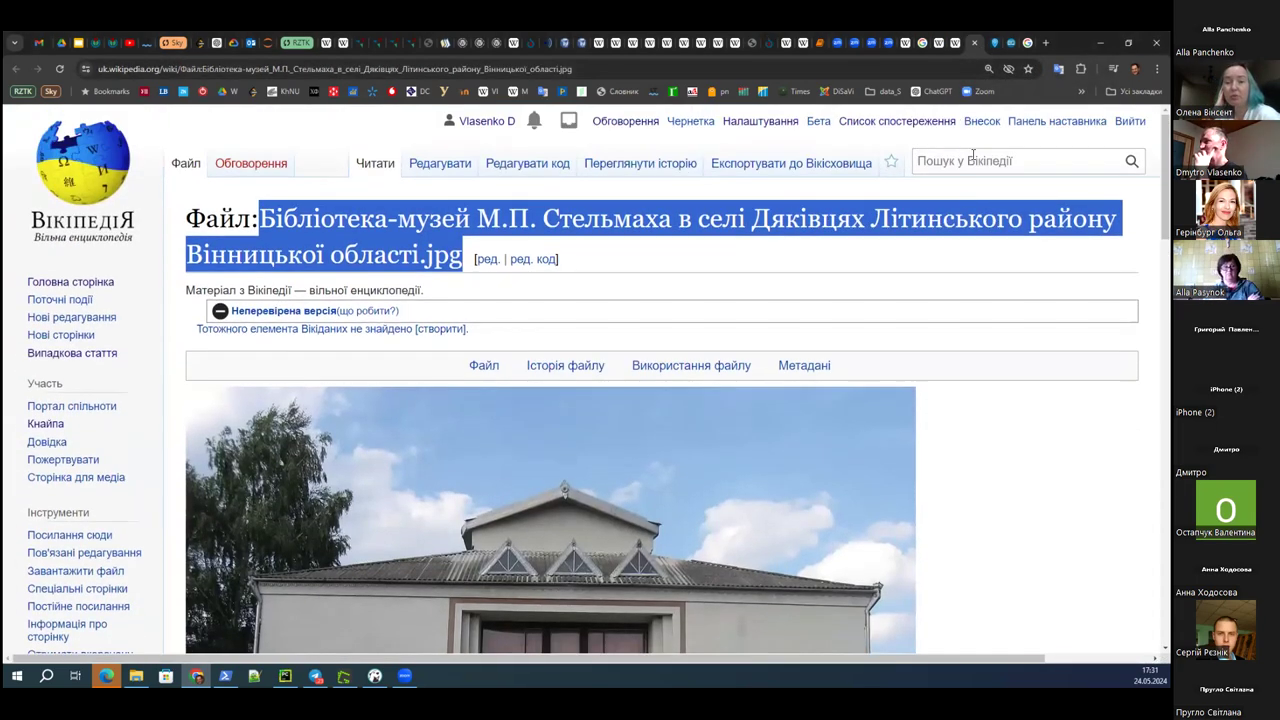
click(953, 45)
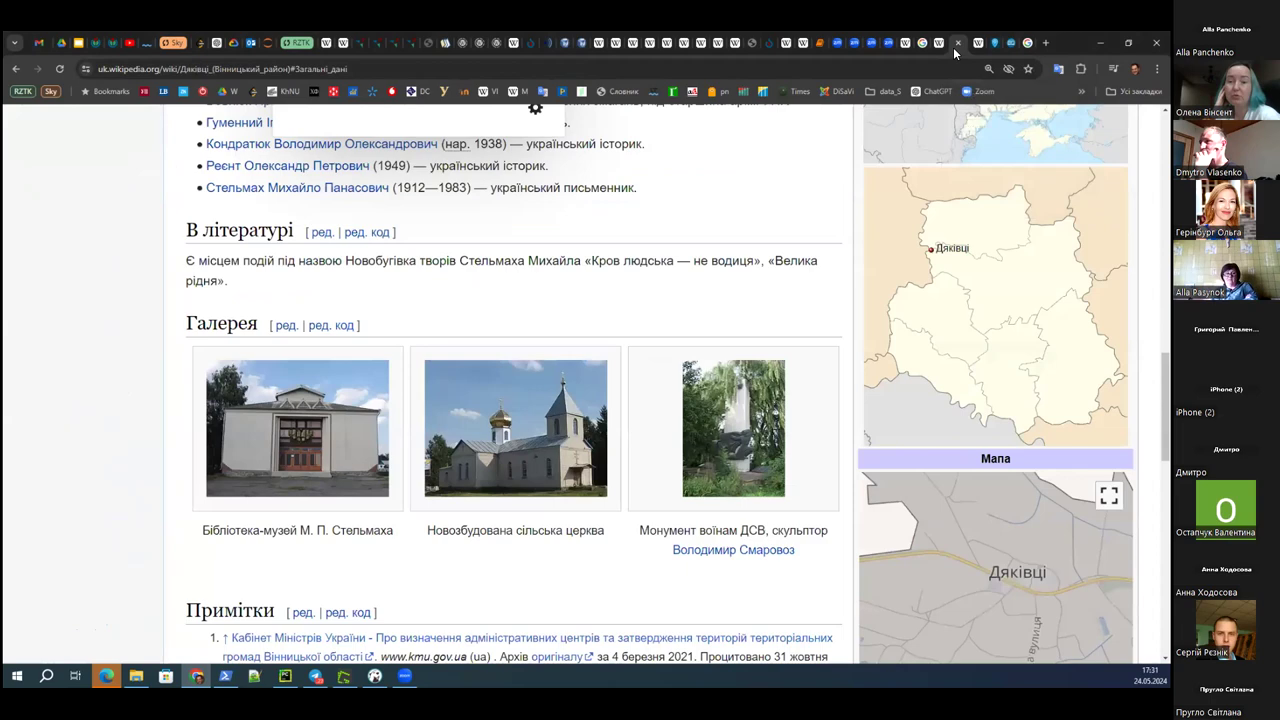
scroll(513, 380, up, 6)
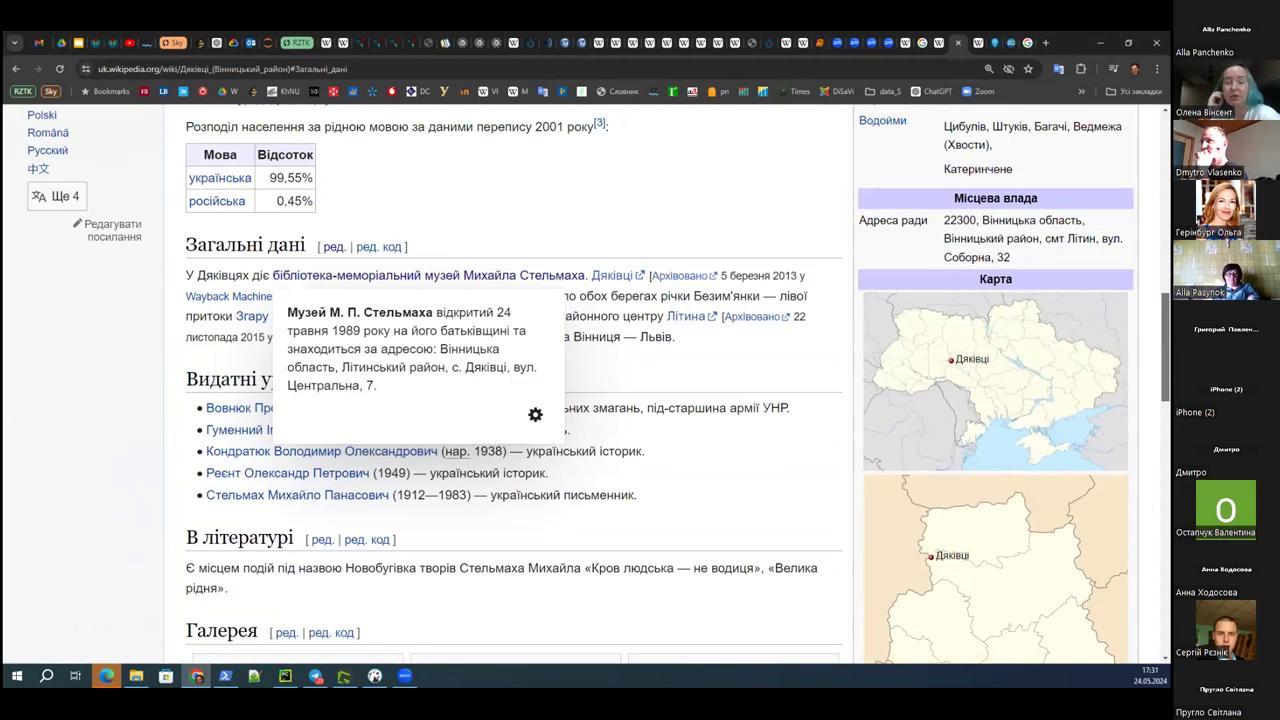
scroll(479, 443, up, 3)
scroll(479, 443, down, 3)
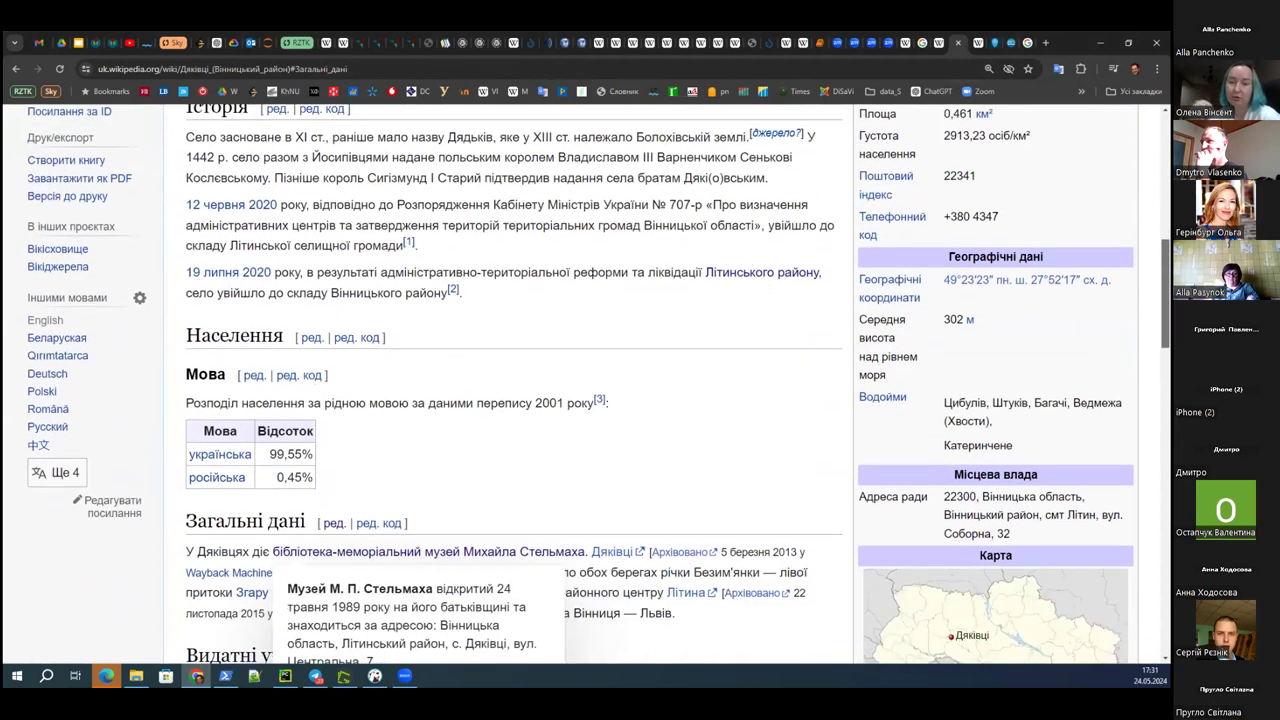
click(497, 537)
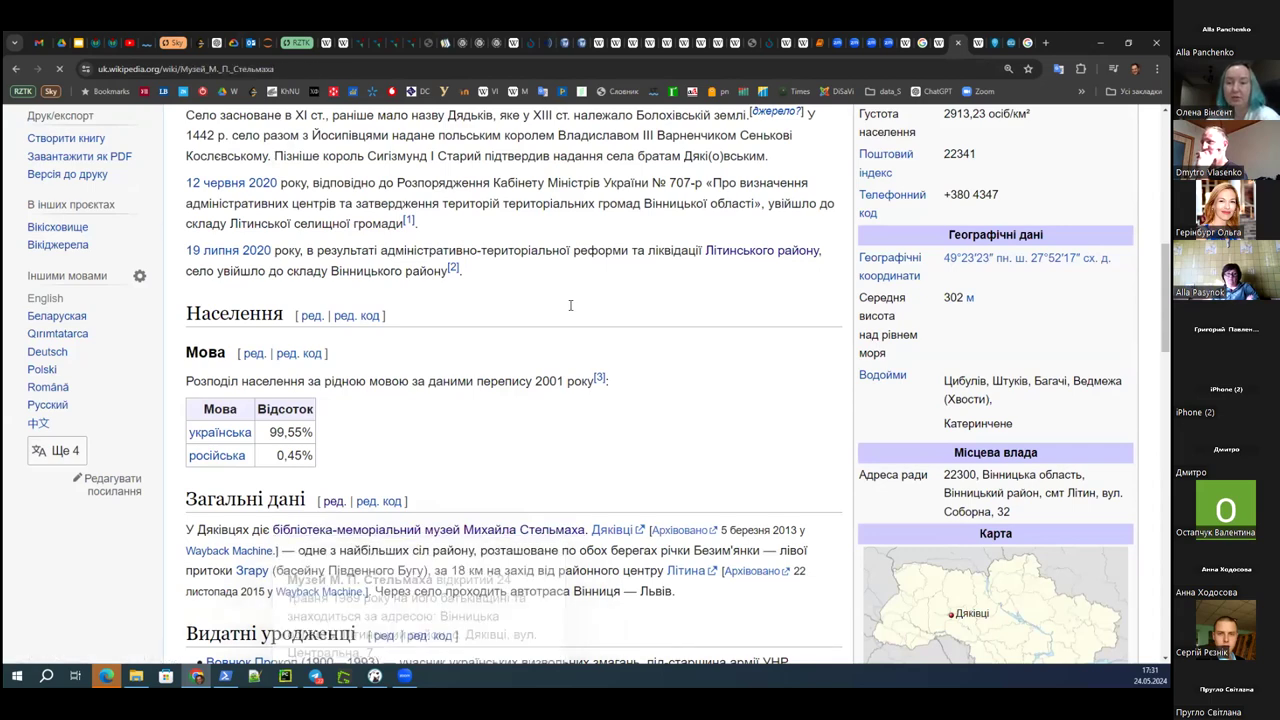
- Look through the «Музей М. П. Стельмаха» article's sections and references, and check which additional page actions it offers
scroll(503, 406, down, 4)
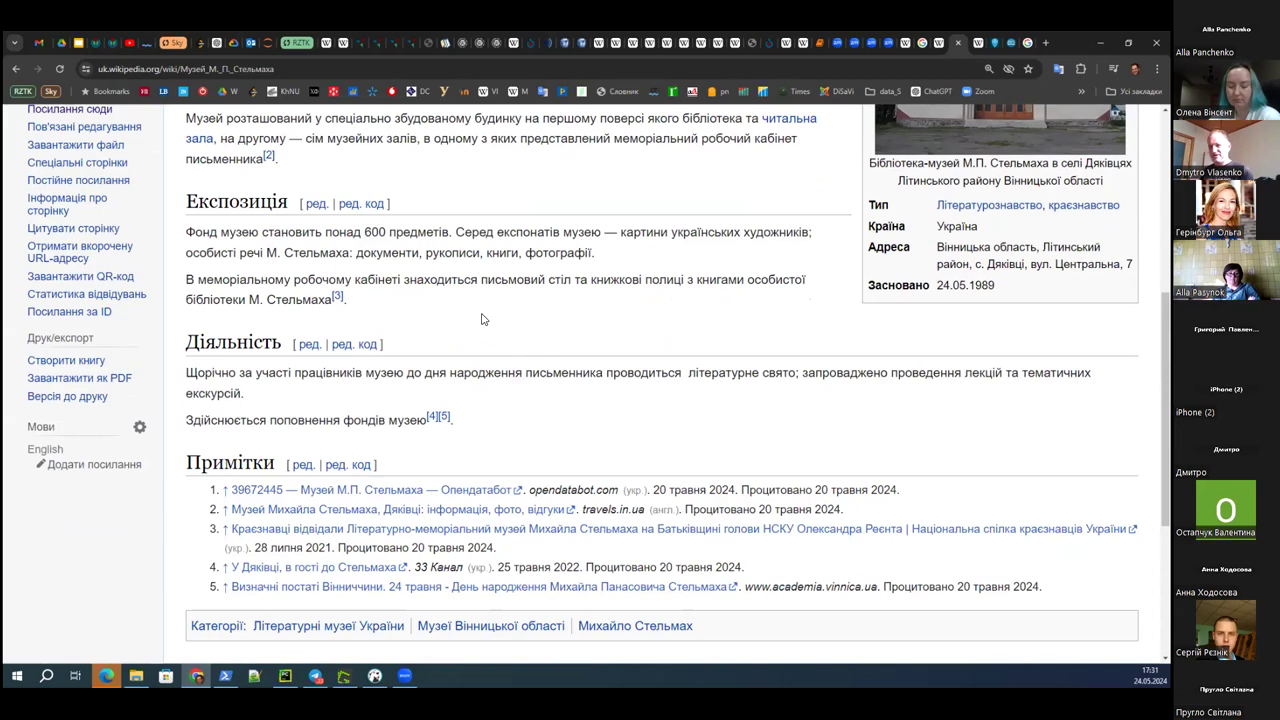
scroll(315, 345, up, 1)
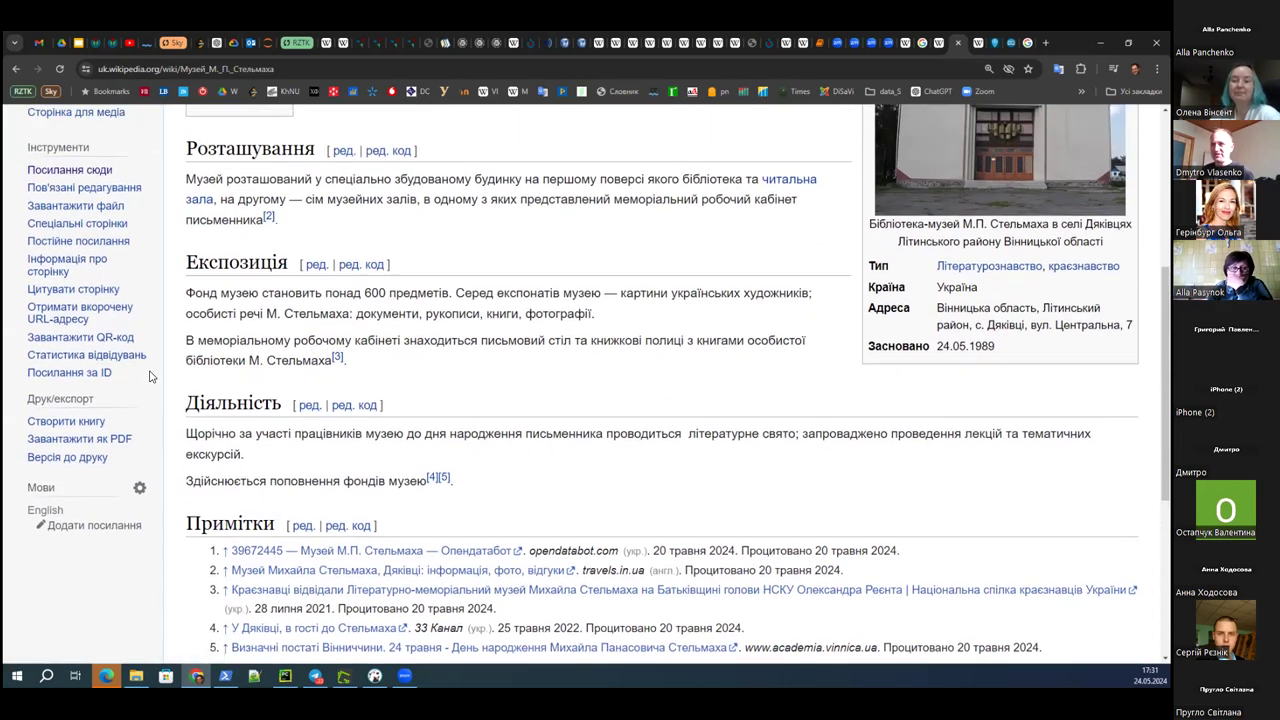
scroll(196, 392, up, 1)
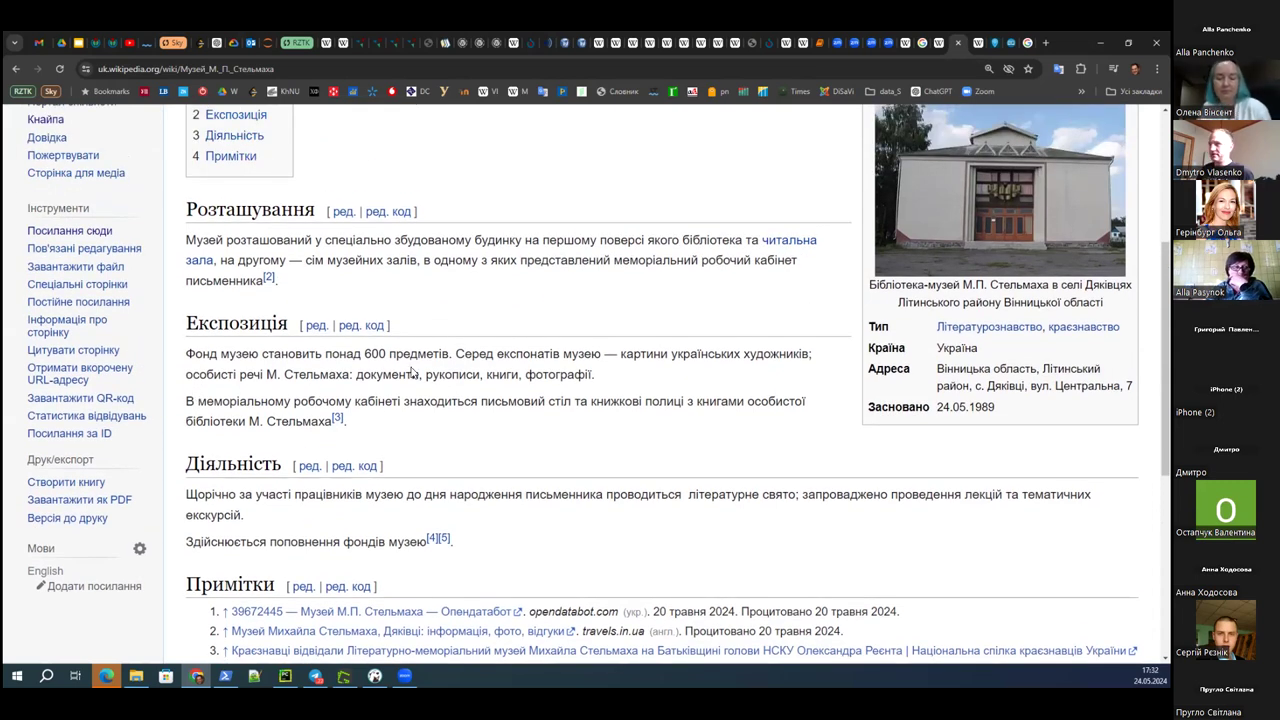
scroll(456, 398, up, 2)
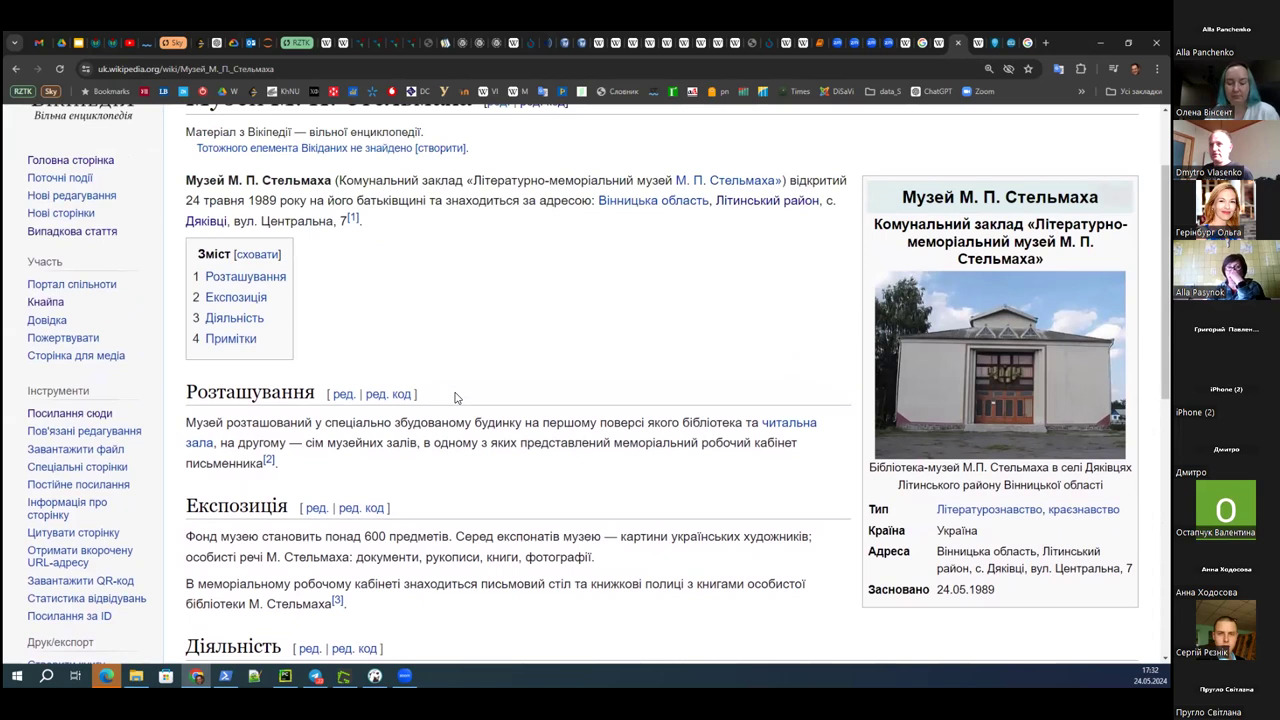
scroll(705, 395, up, 2)
click(866, 163)
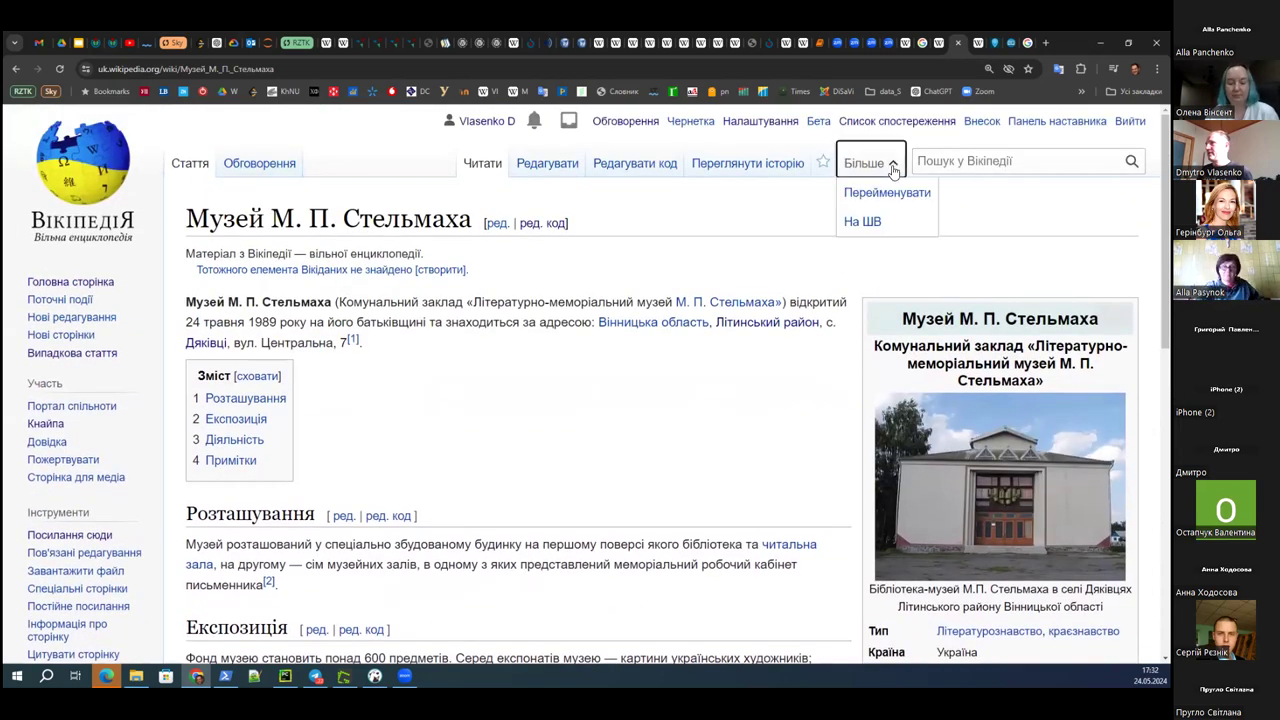
- View the article about the writer Стельмах linked in the museum article's introduction, and return to the museum article
click(727, 303)
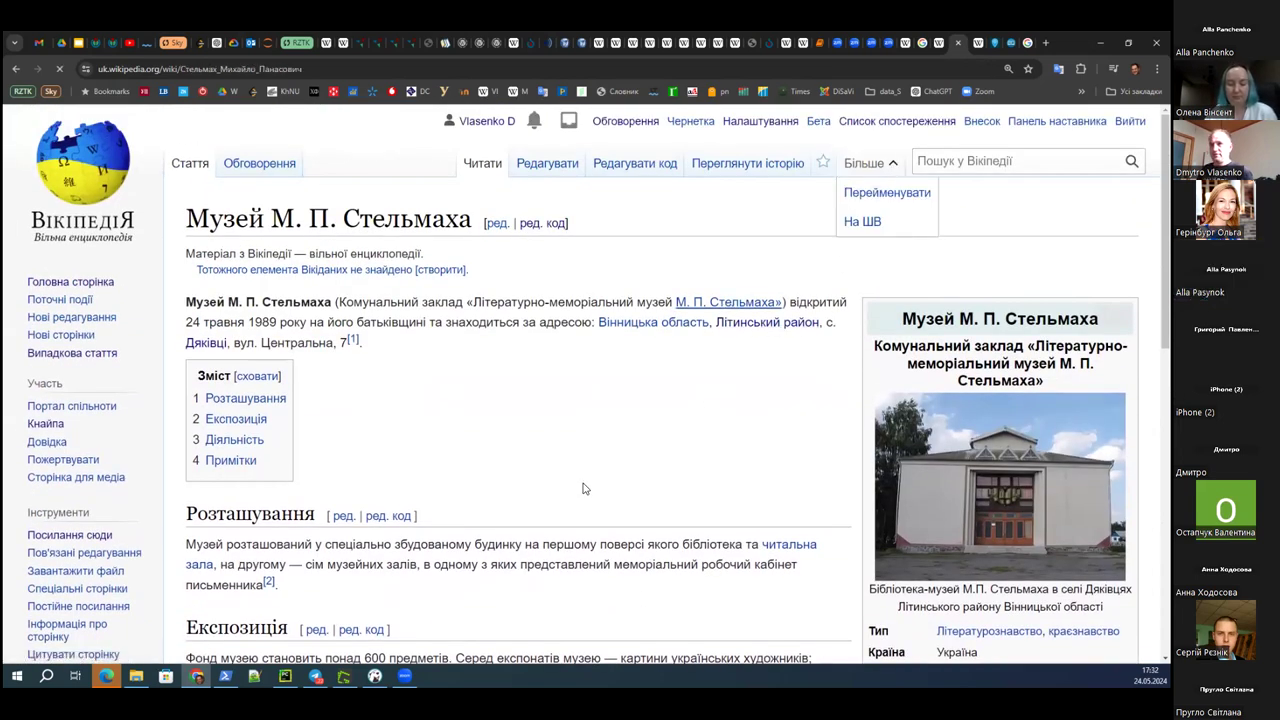
scroll(586, 488, down, 1)
scroll(586, 488, up, 2)
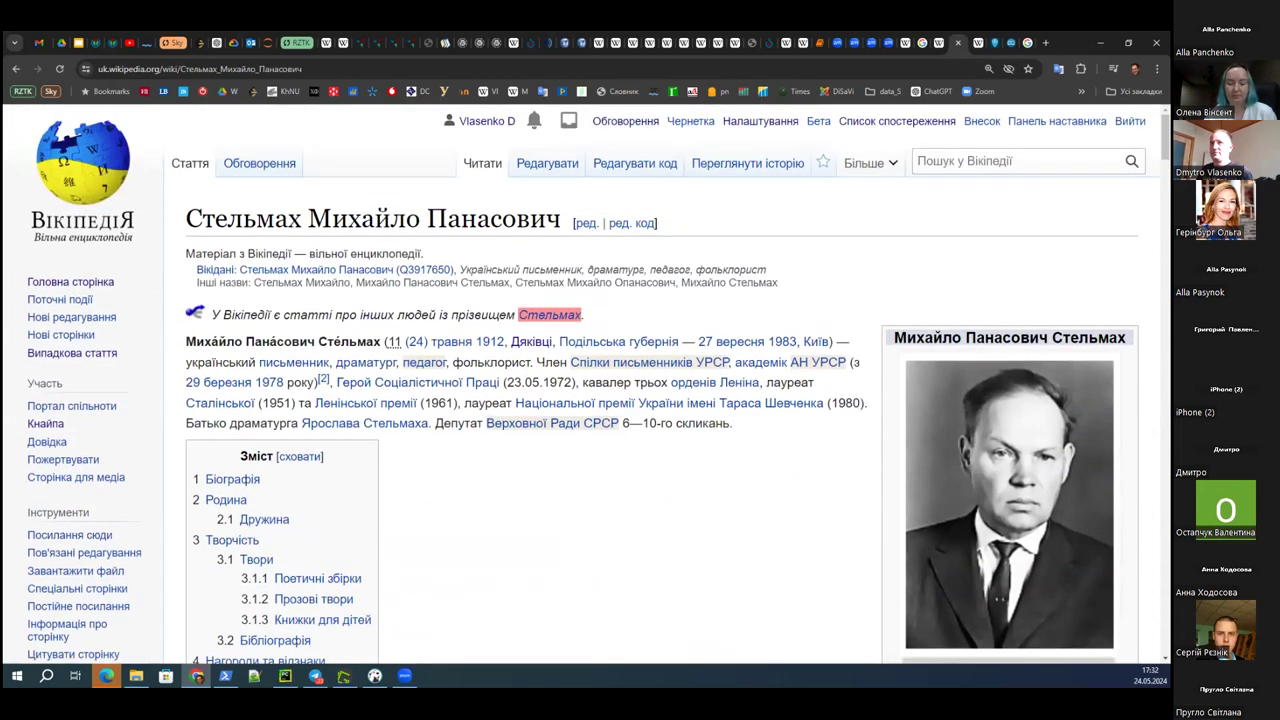
click(16, 68)
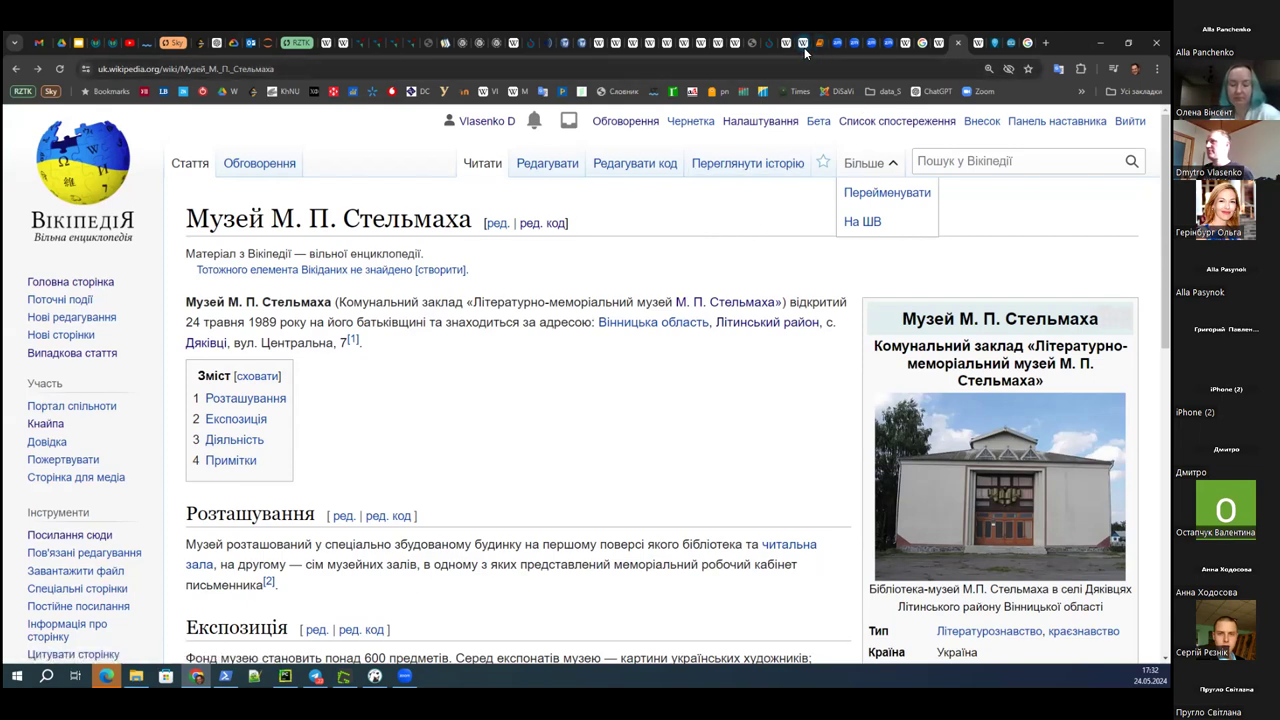
scroll(711, 323, down, 2)
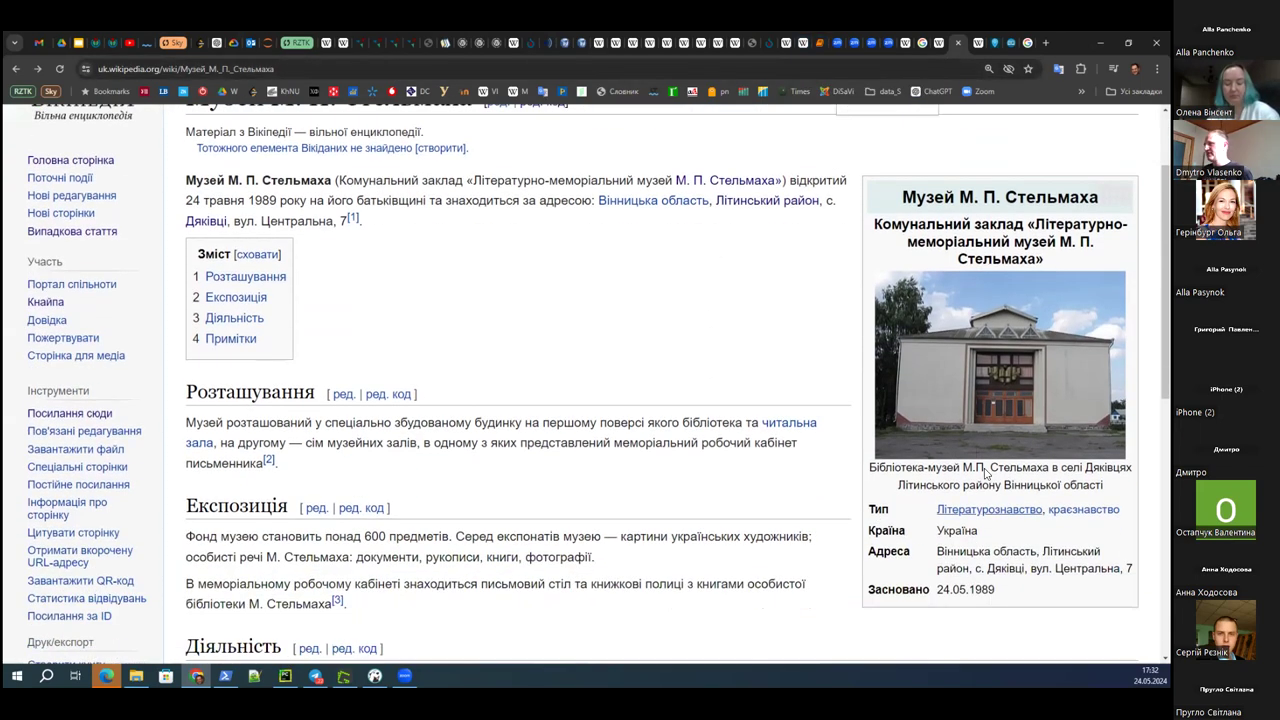
- Close the tabs with the library-museum photo's file page, the Discover museum page and the Google copyright search
click(898, 44)
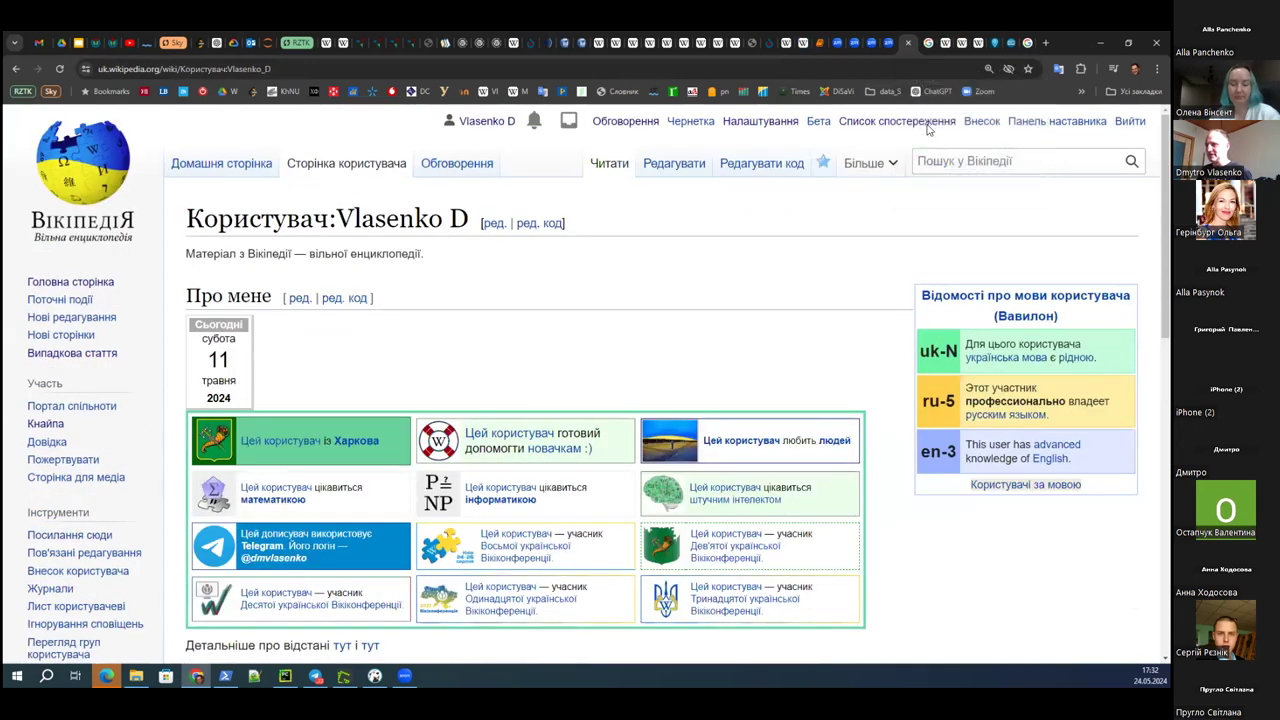
click(945, 46)
click(972, 45)
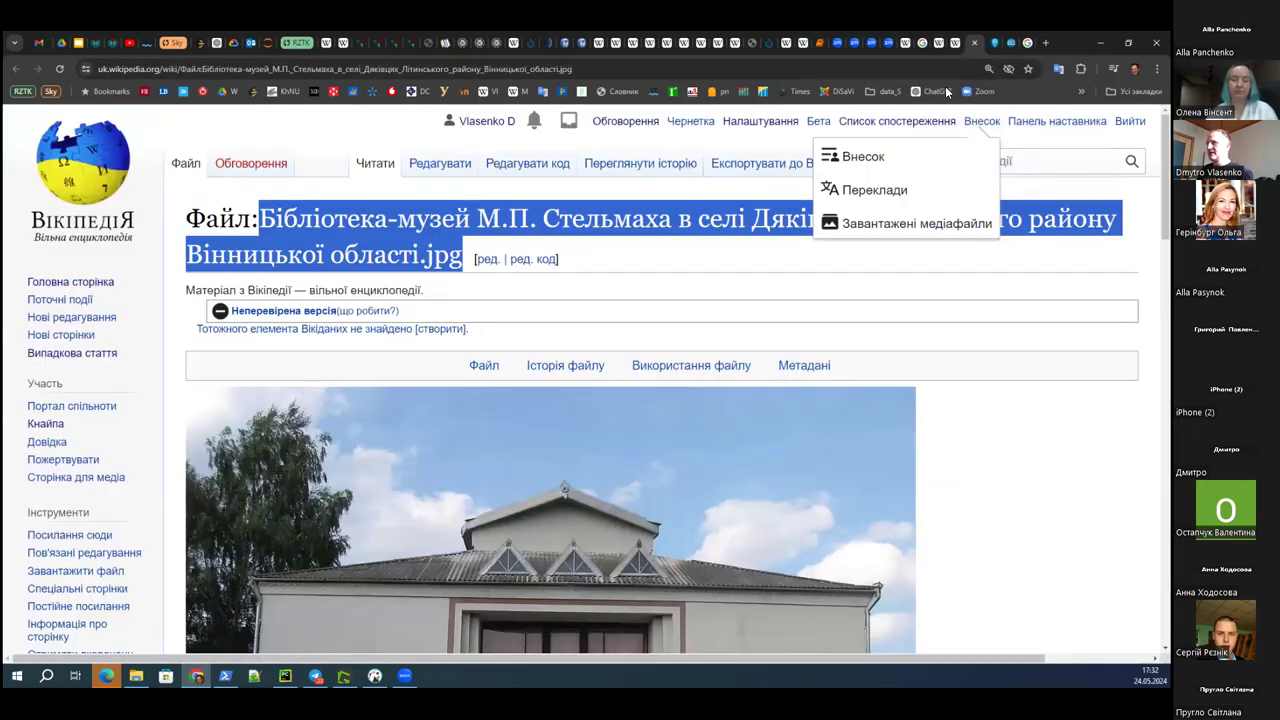
click(975, 44)
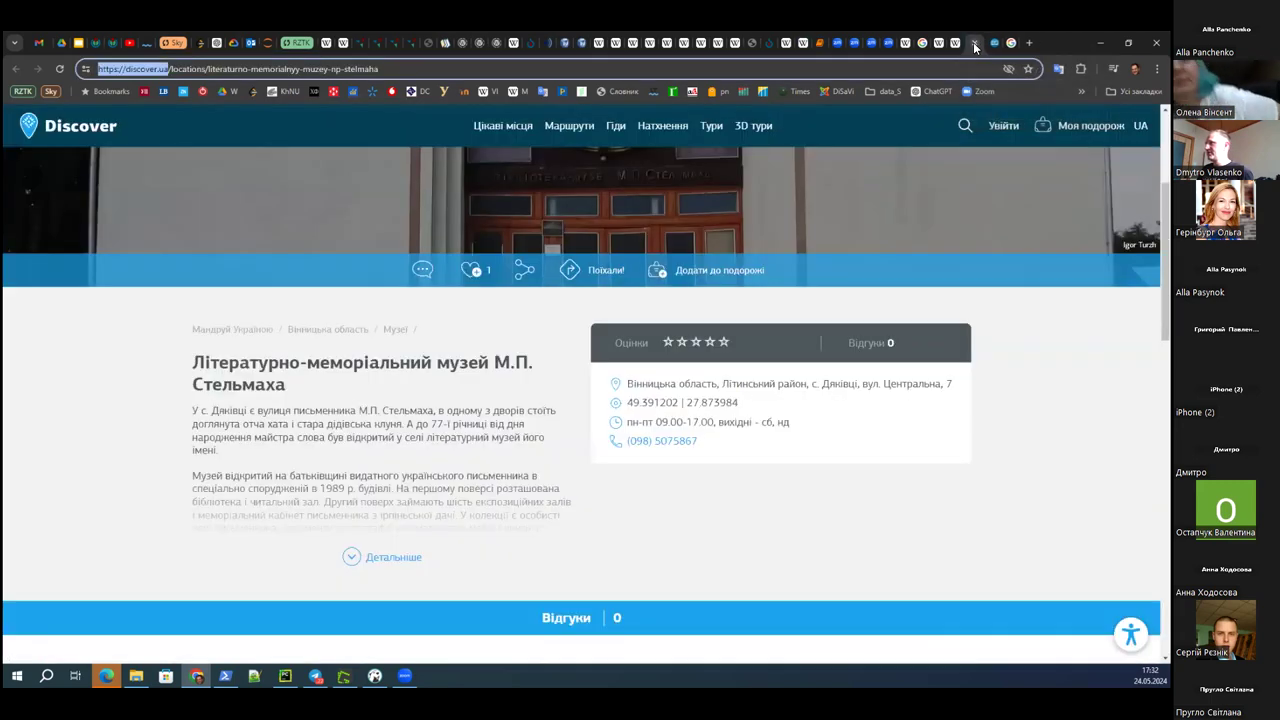
click(971, 44)
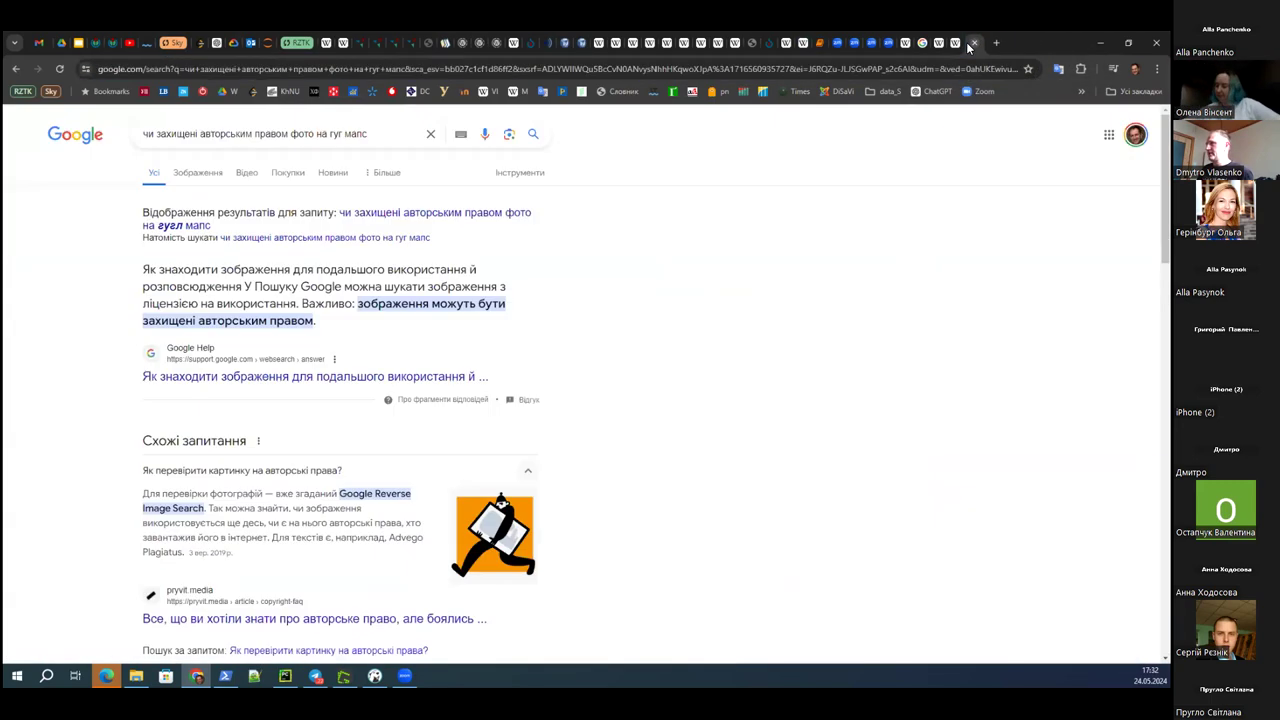
click(970, 44)
- From the user page tab, go to the Ukrainian Wikipedia main page and open Wikidata from its sister project links
click(971, 44)
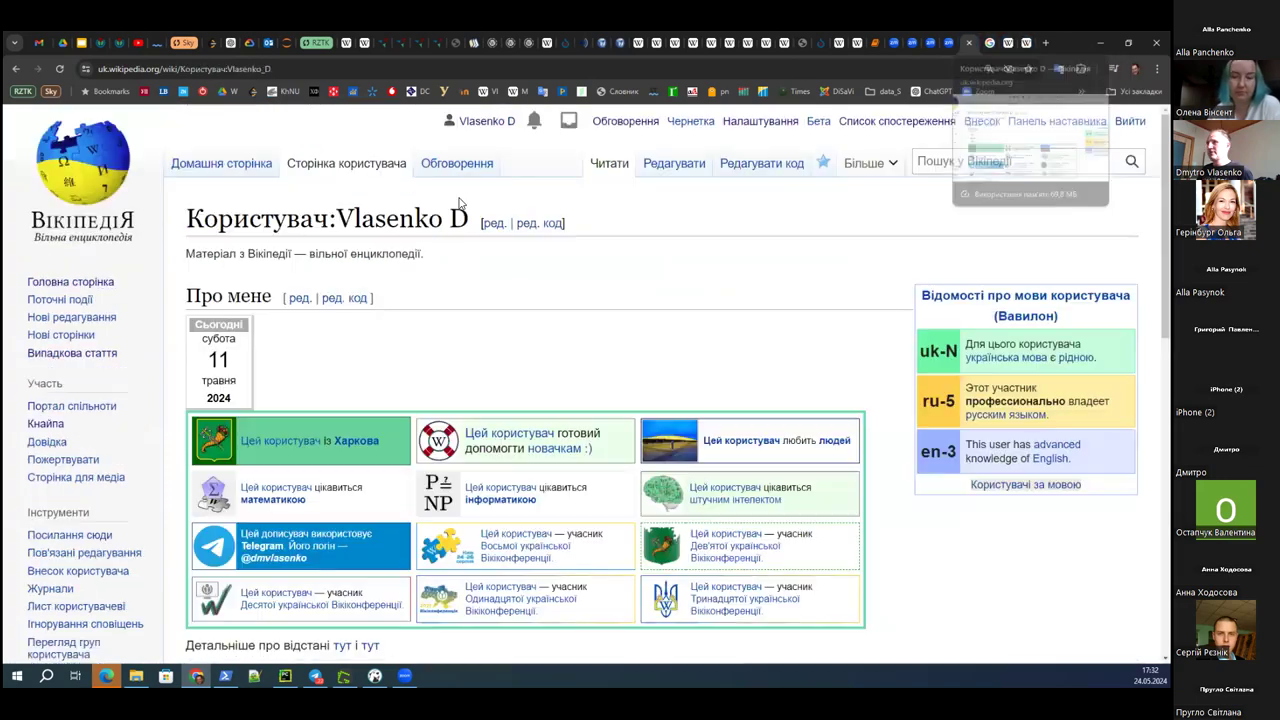
click(67, 176)
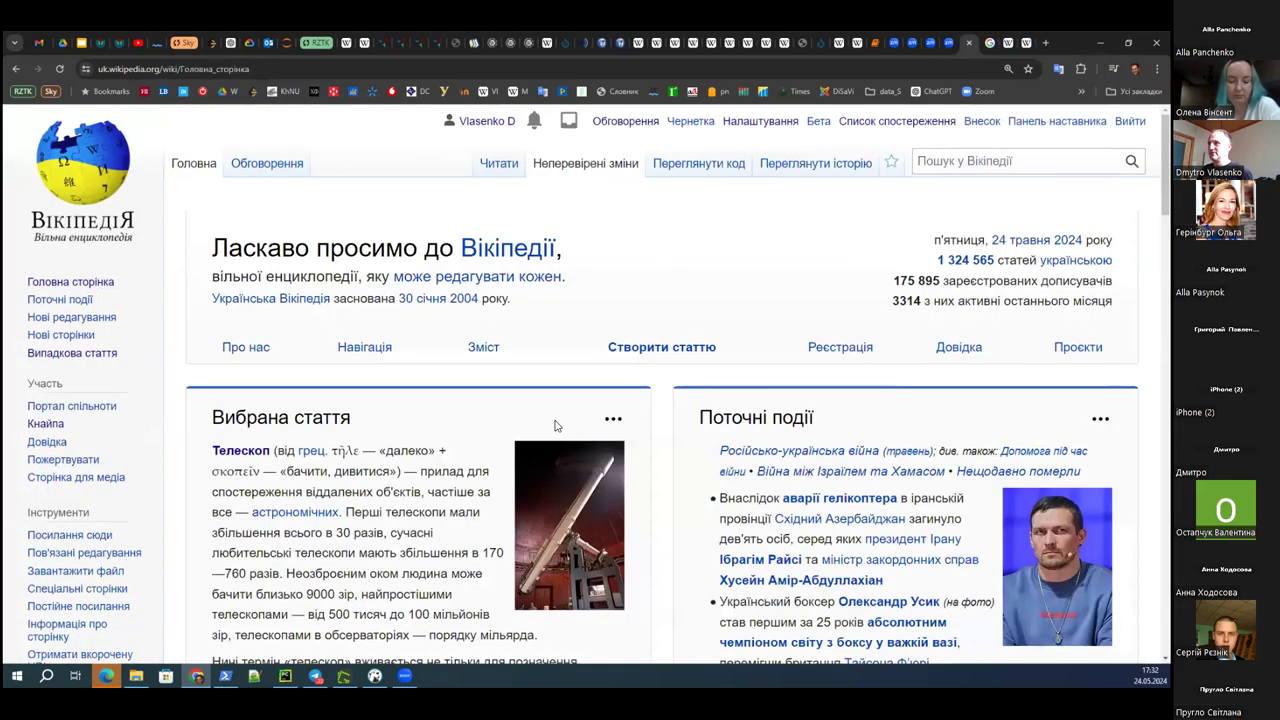
scroll(336, 323, down, 3)
scroll(883, 437, down, 15)
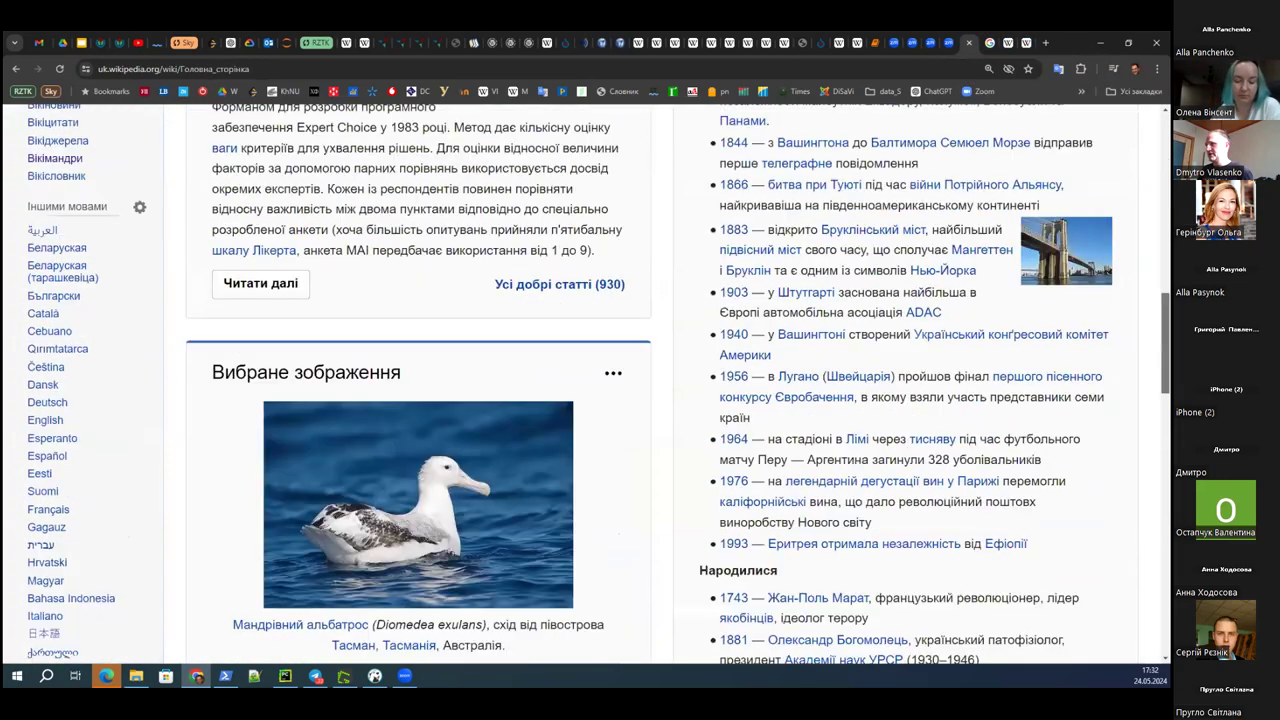
click(873, 416)
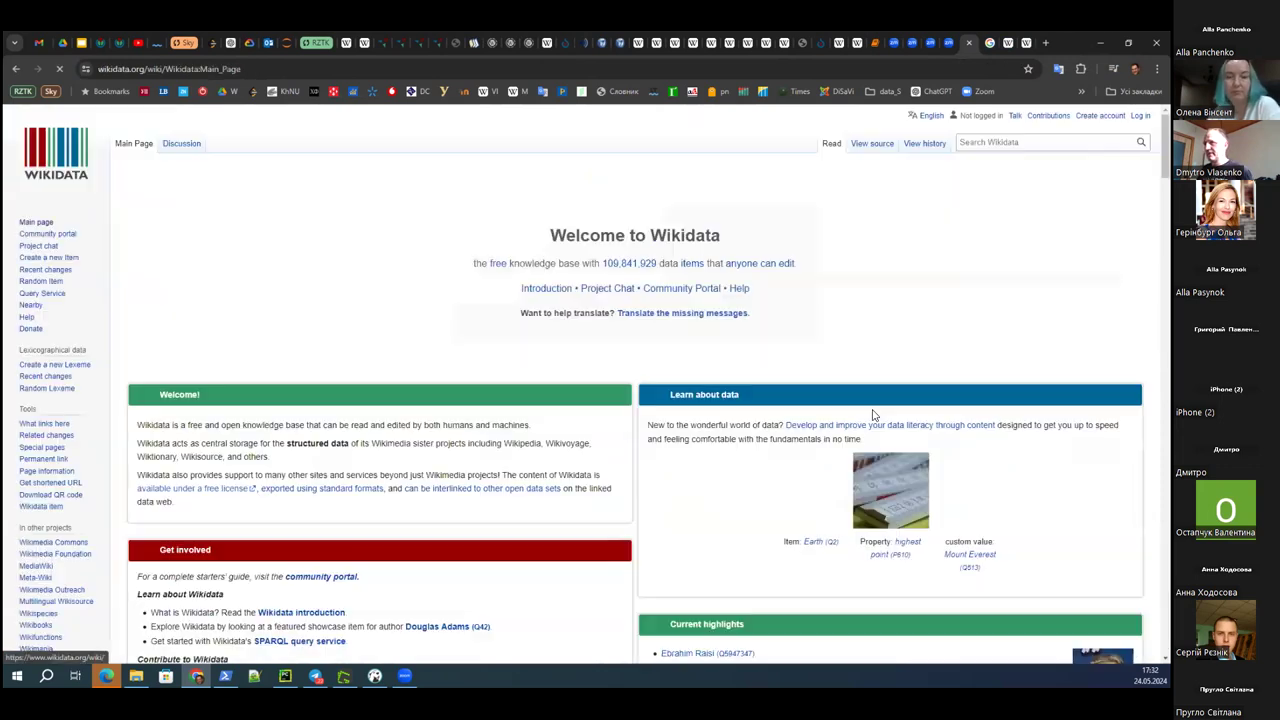
- Copy the article title «Музей М. П. Стельмаха» from Wikipedia and search Wikidata for pages containing it
click(1009, 44)
scroll(318, 192, up, 4)
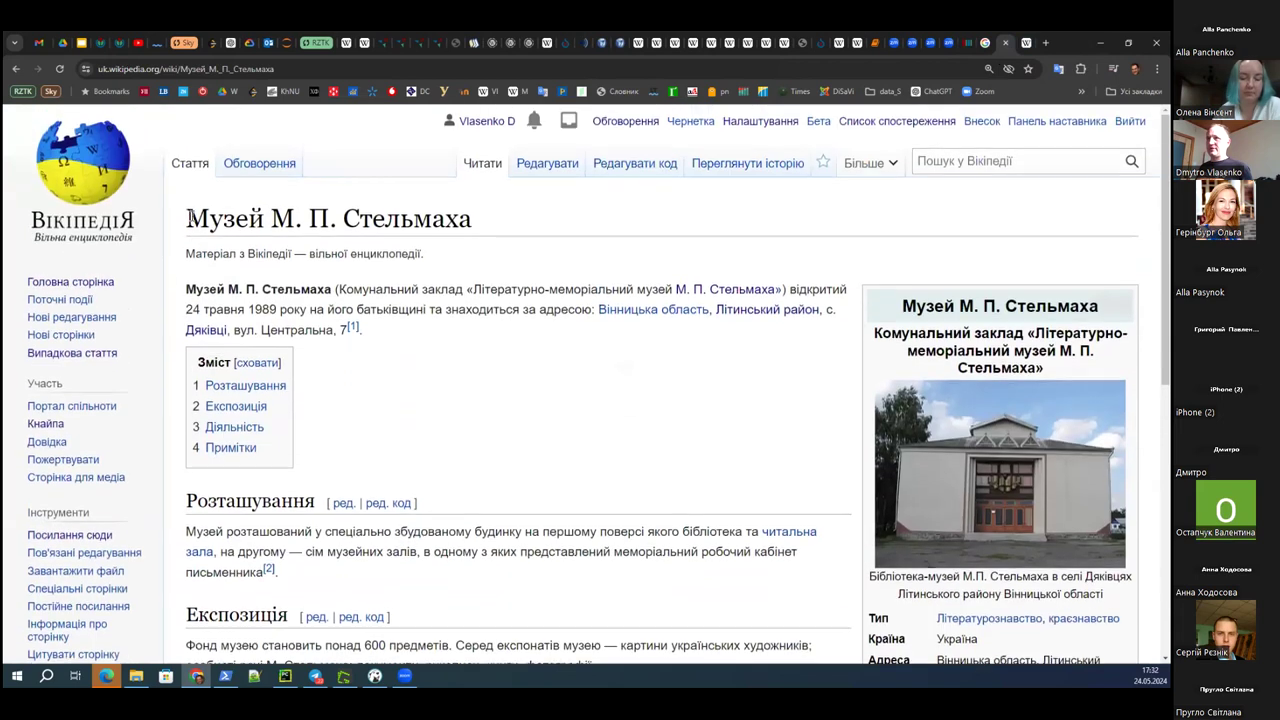
triple_click(520, 211)
key(ctrl+c)
click(955, 43)
click(937, 142)
key(ctrl+v)
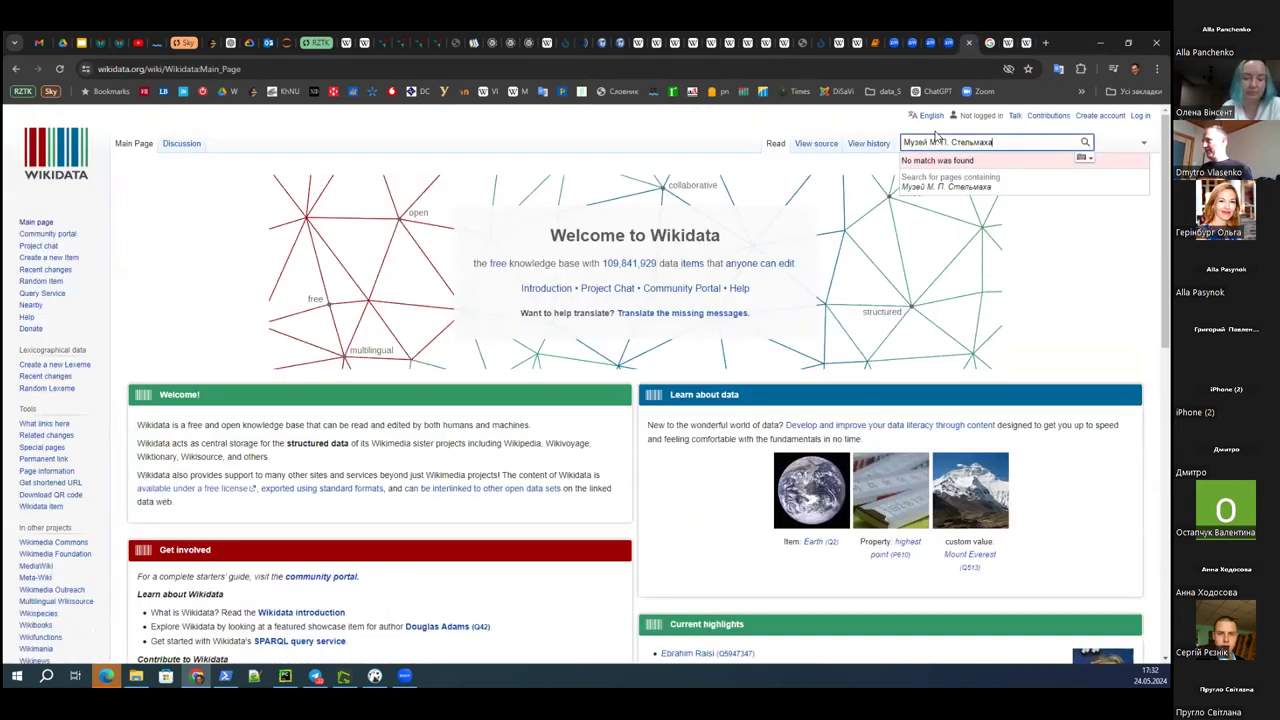
click(966, 185)
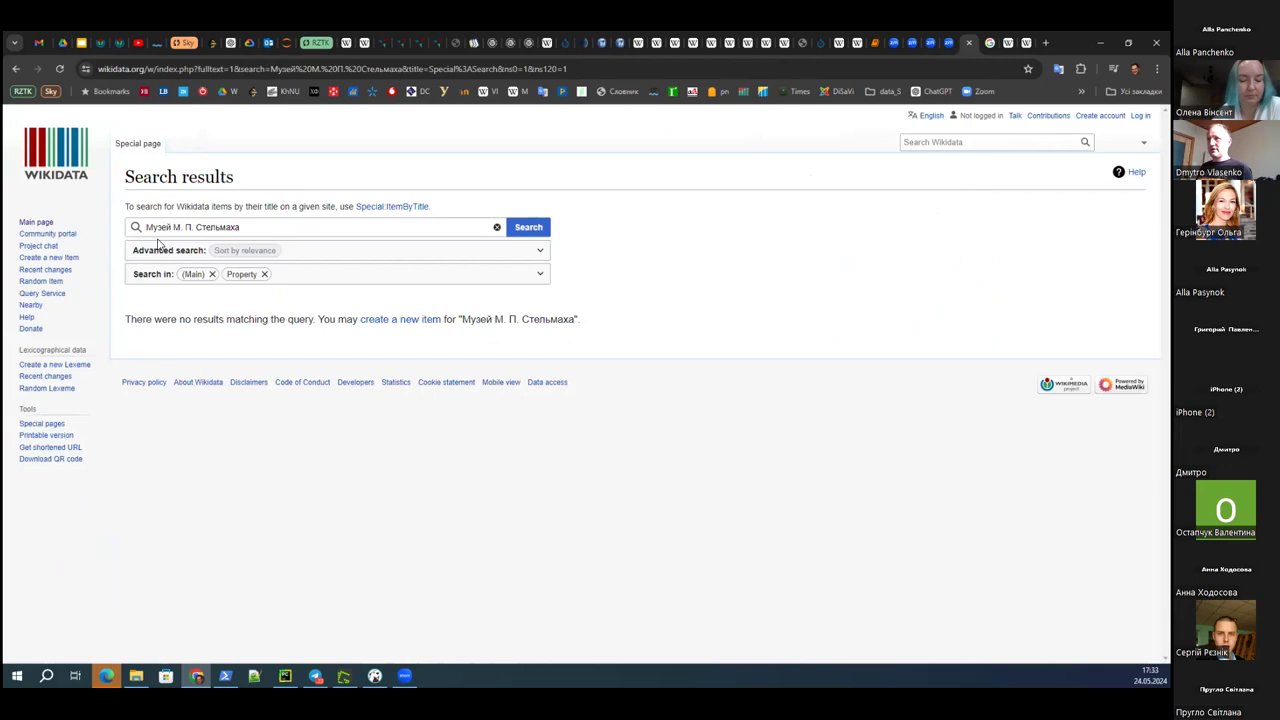
- Return to the «Музей М. П. Стельмаха» article and examine its revision history, including when the page was created
click(1005, 47)
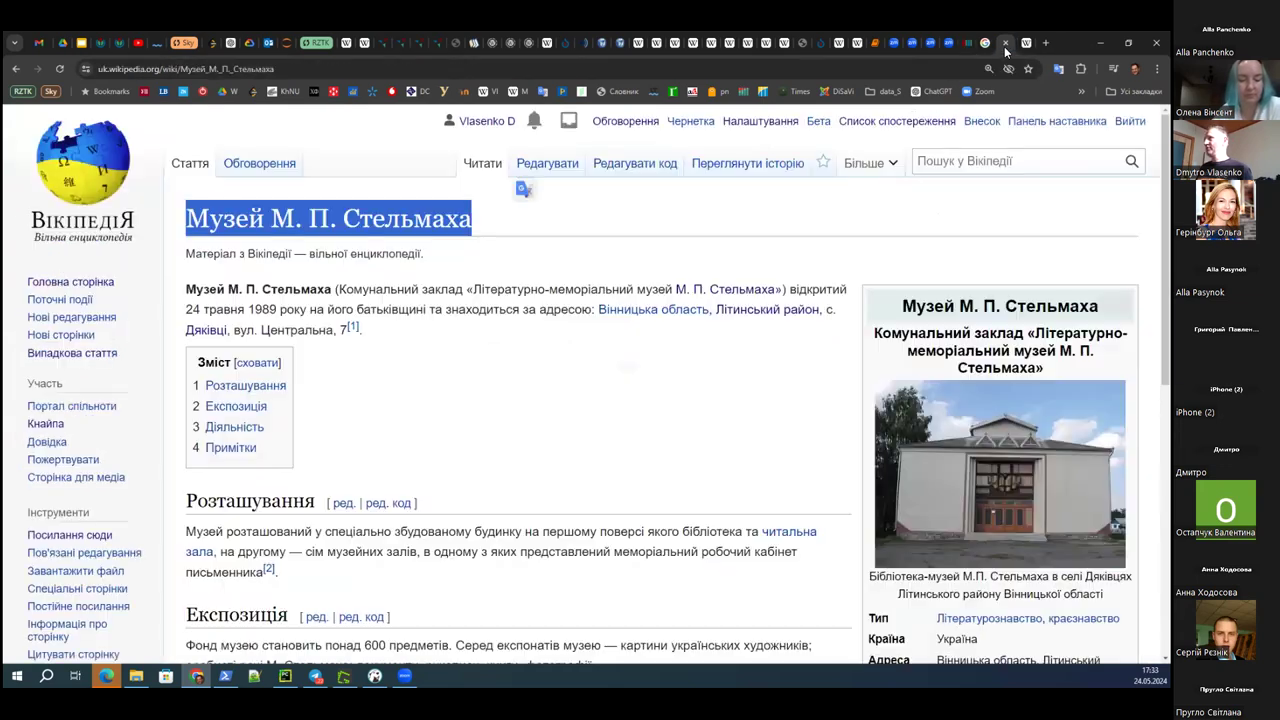
click(767, 170)
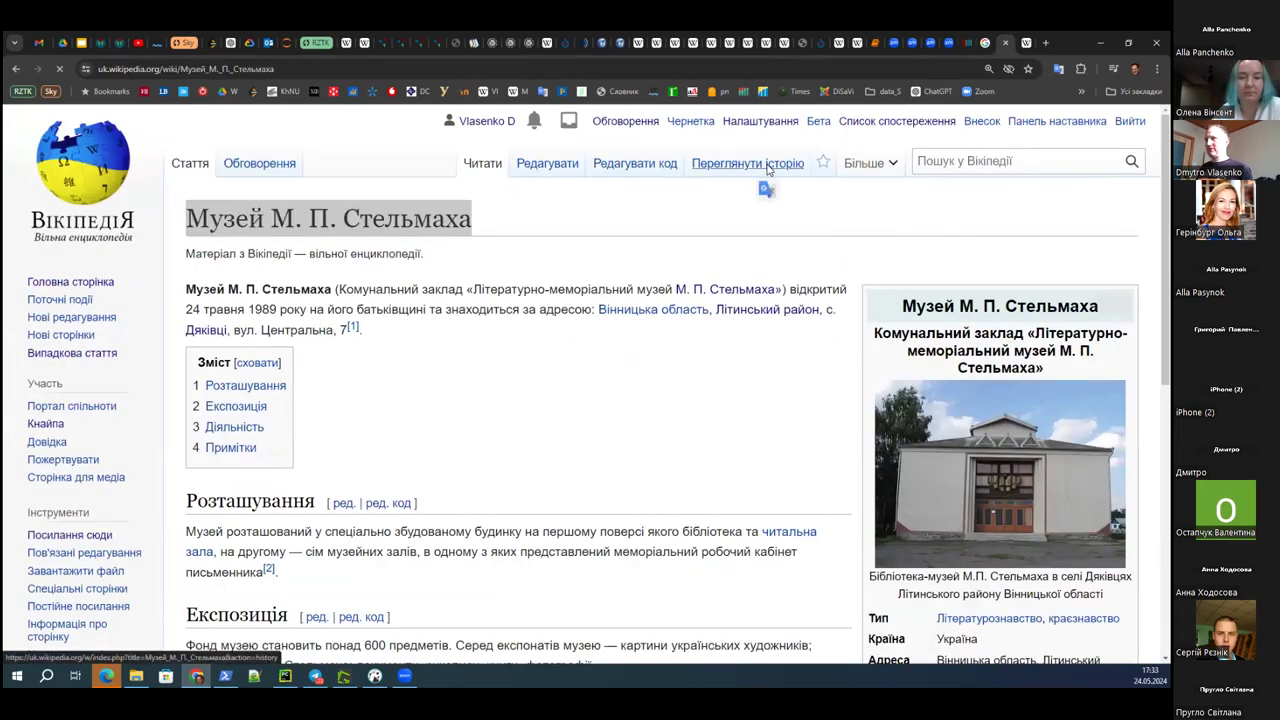
scroll(729, 382, down, 1)
scroll(729, 382, down, 2)
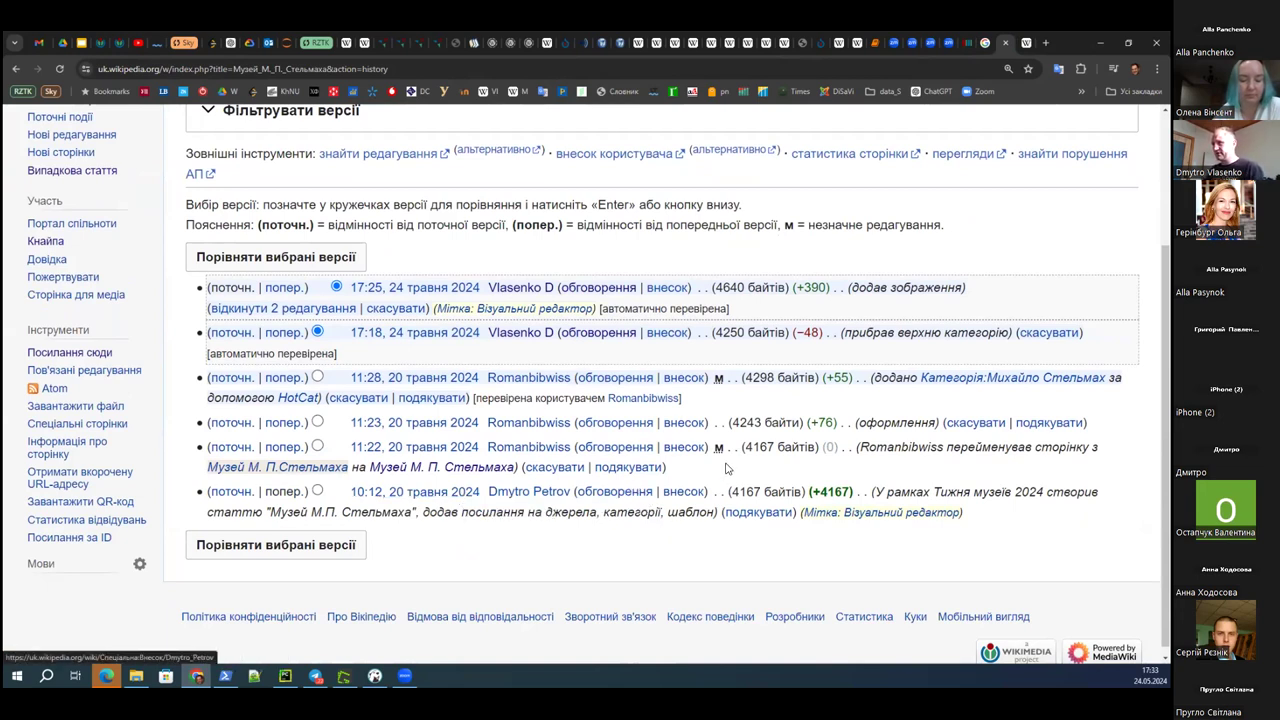
- From the category page «Музеї України», open the article «Музей спротиву Голодомору»
click(858, 53)
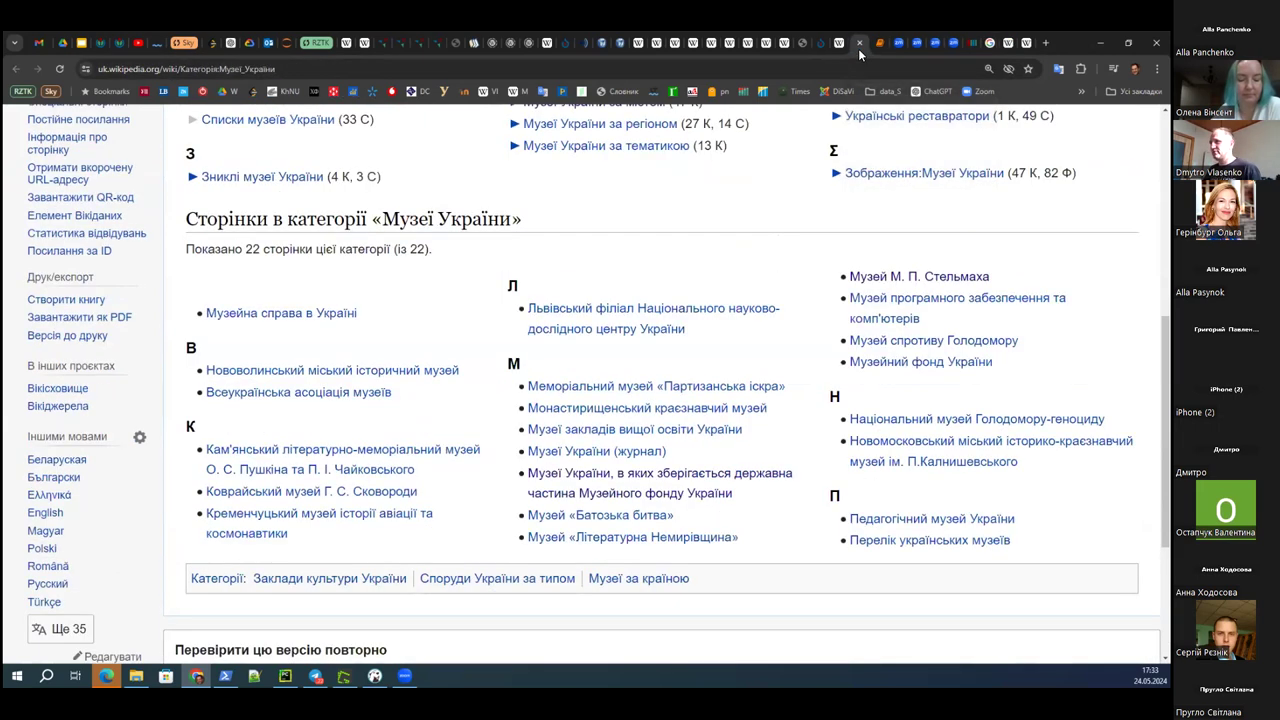
middle_click(940, 363)
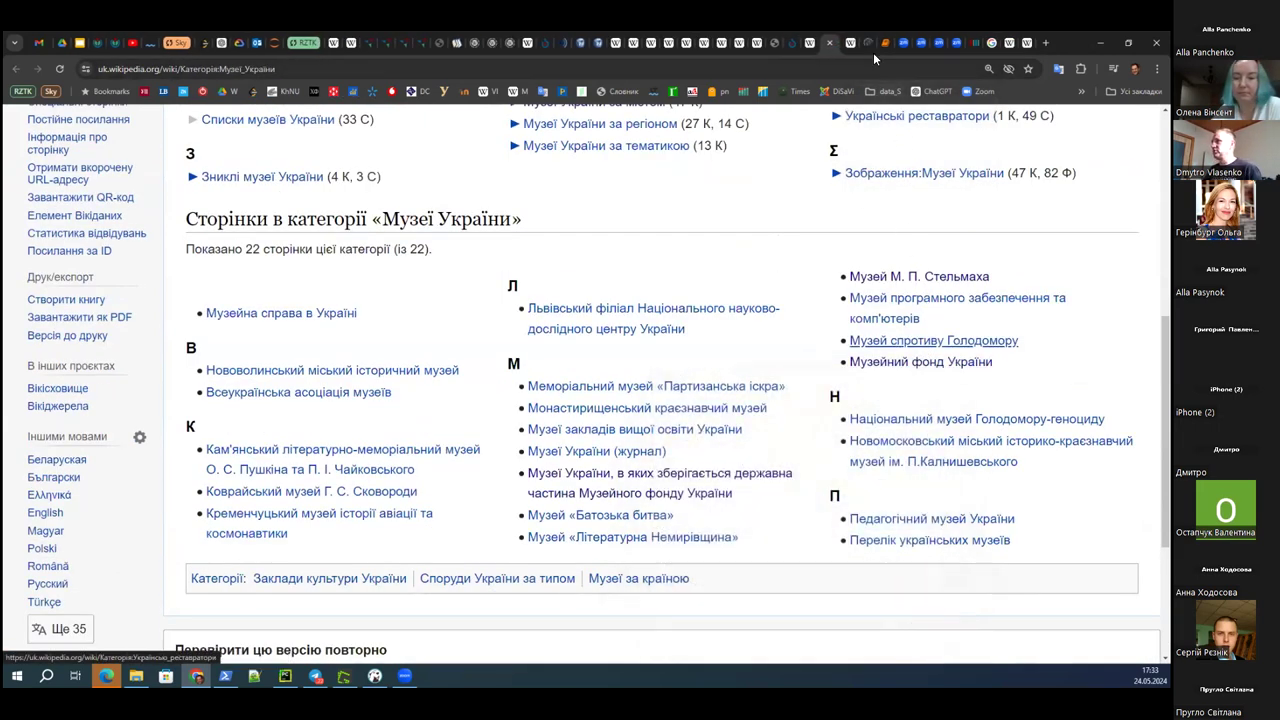
click(926, 342)
scroll(622, 382, down, 3)
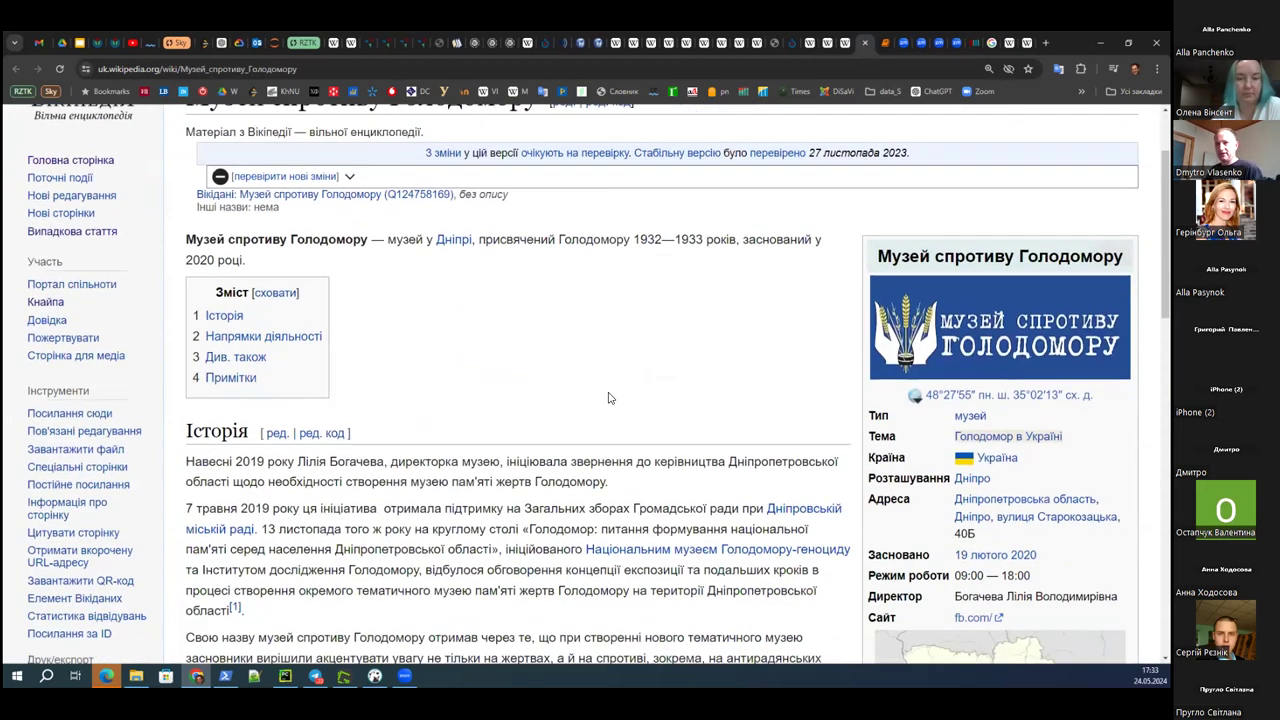
- Open the Wikidata item linked from the «Музей спротиву Голодомору» article in a separate tab and switch to it
scroll(604, 392, down, 1)
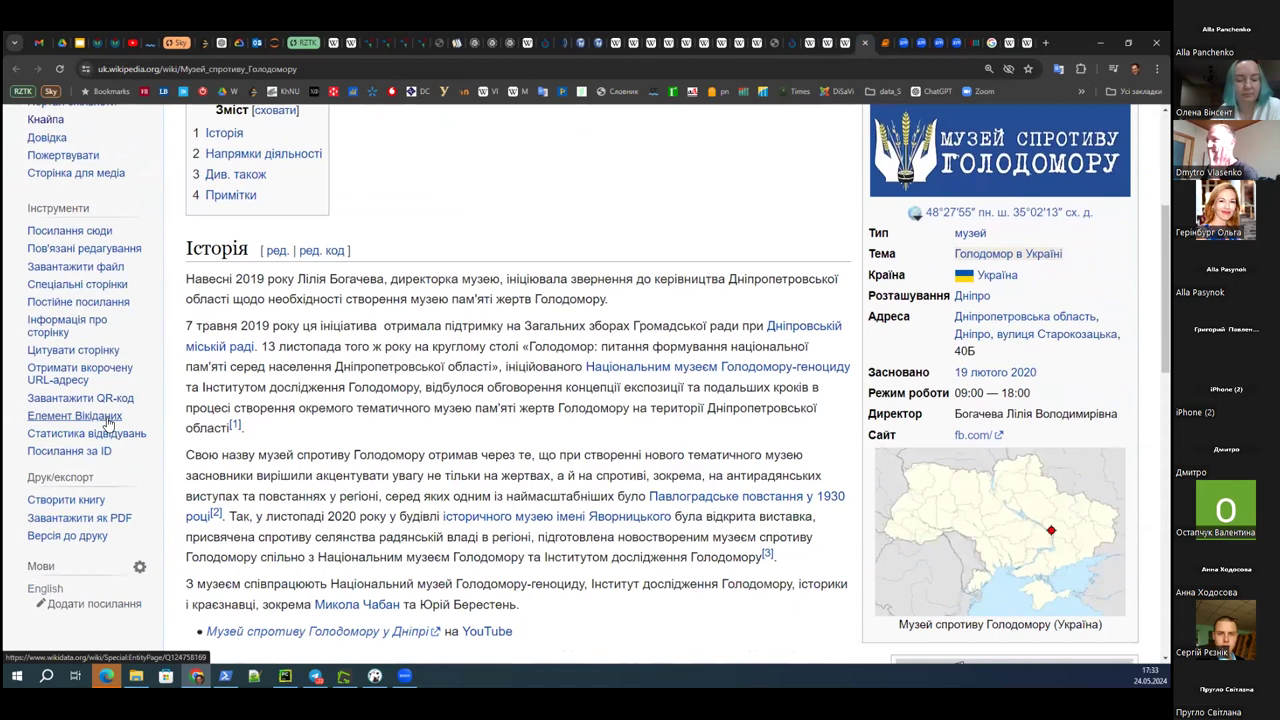
scroll(418, 188, up, 4)
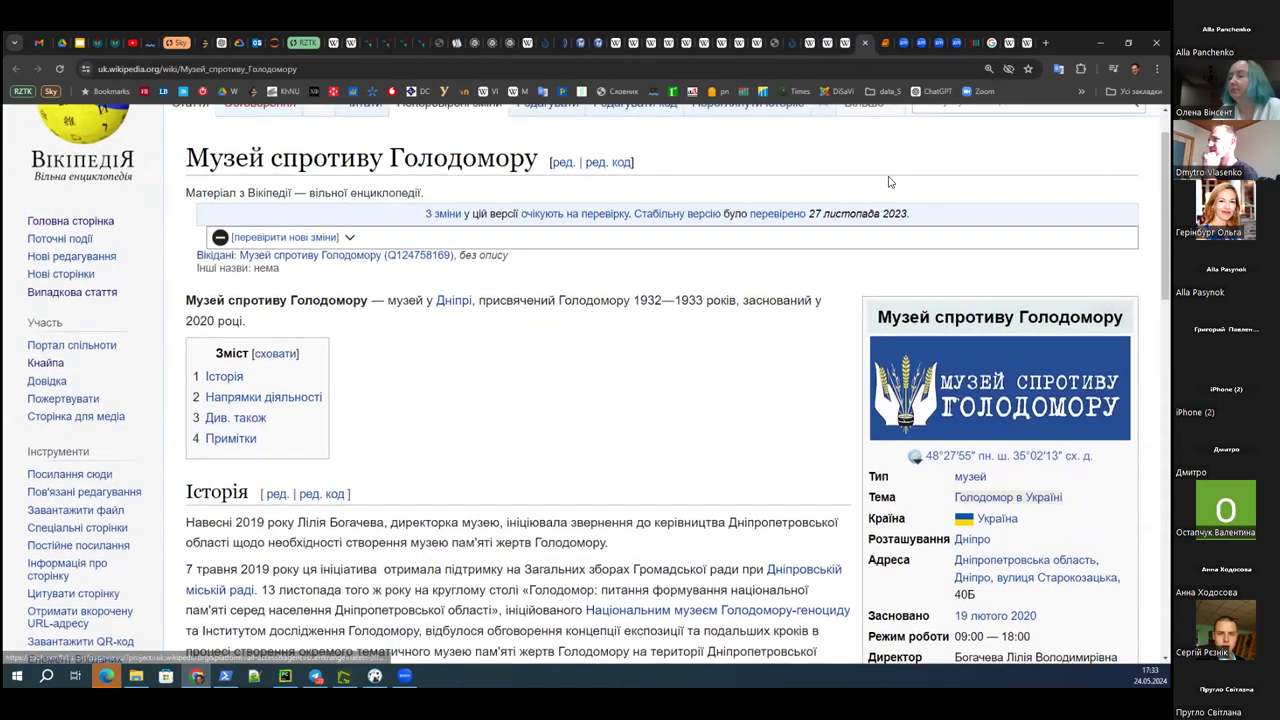
scroll(337, 198, down, 4)
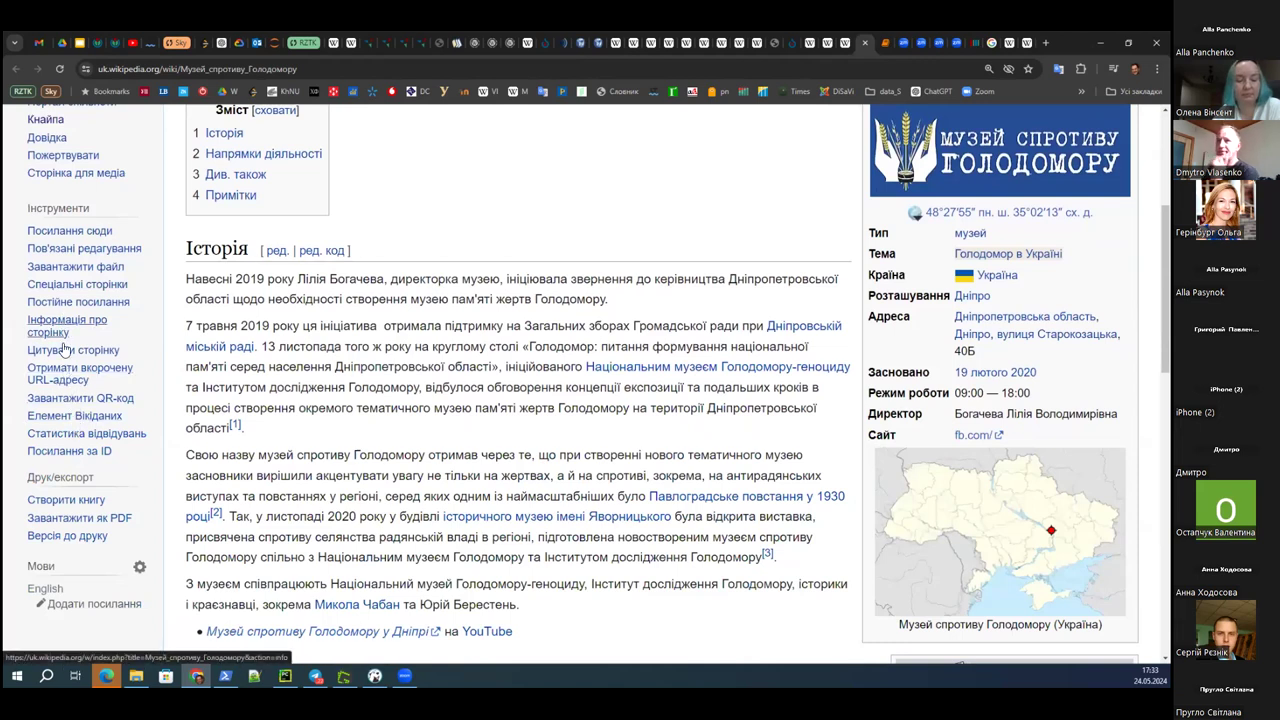
middle_click(60, 422)
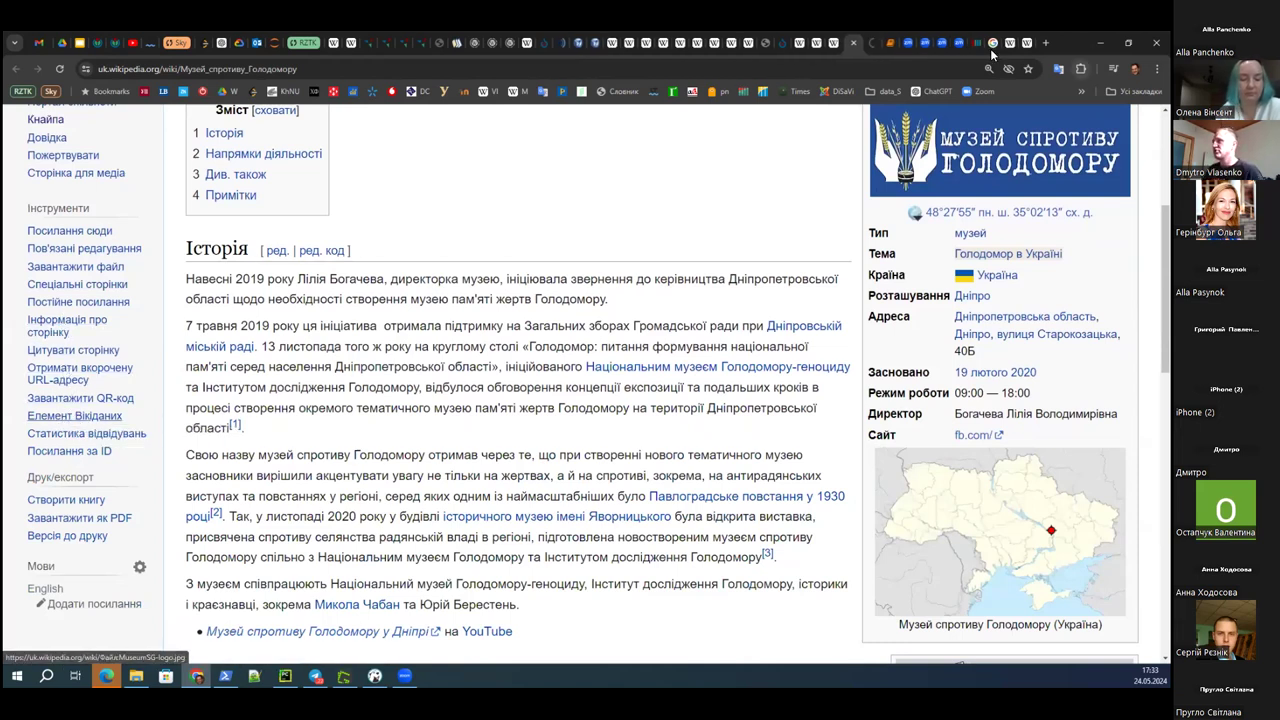
click(866, 48)
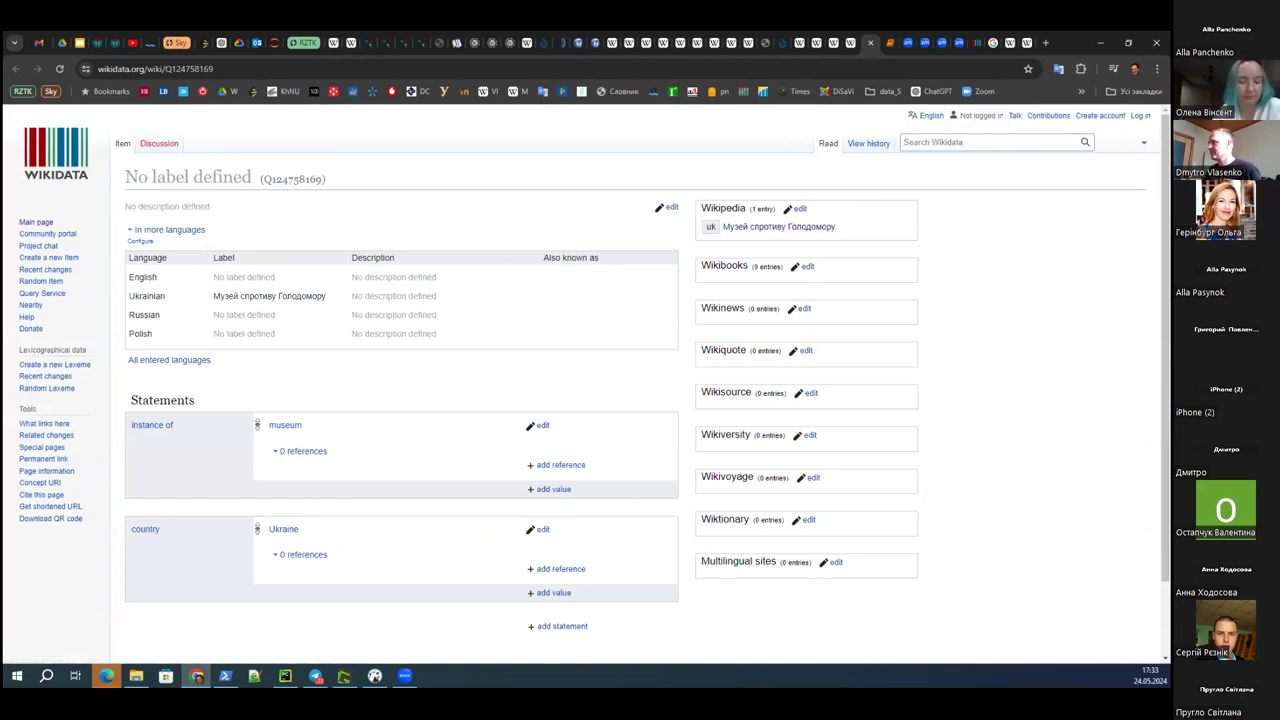
- Log in to Wikidata and compare the item's statements with the museum's Wikipedia article
click(1140, 116)
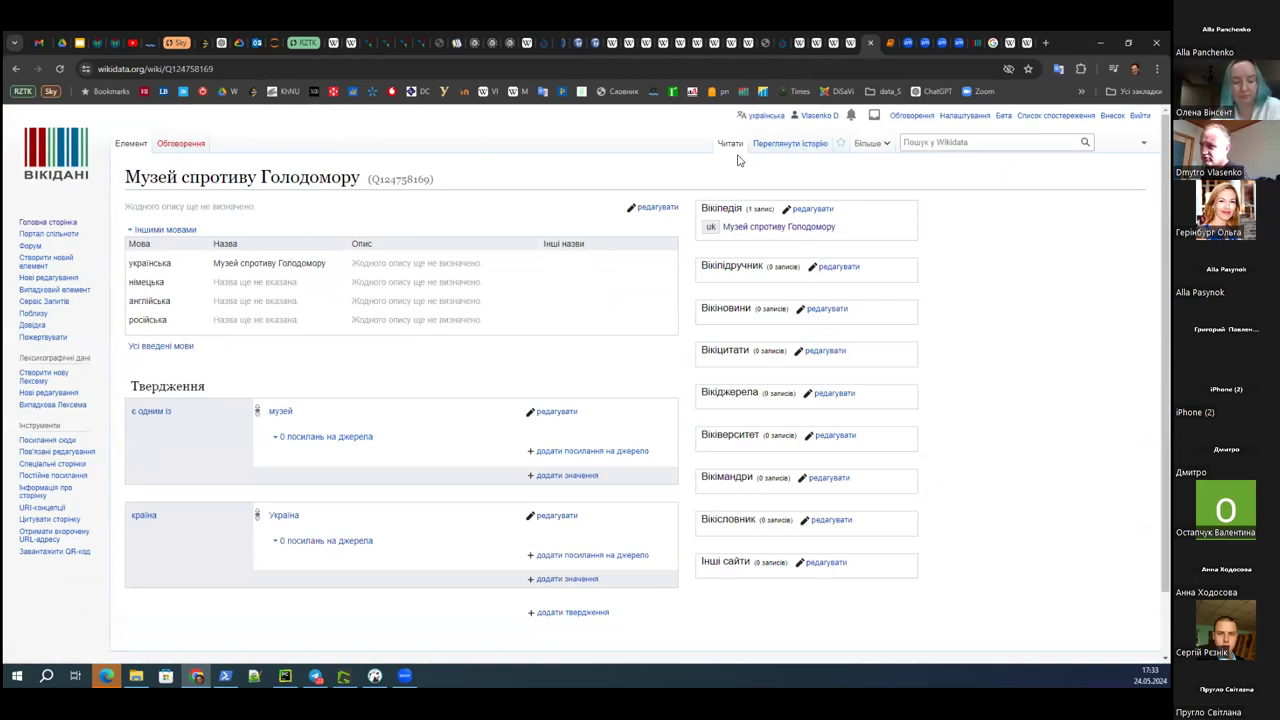
scroll(509, 335, down, 2)
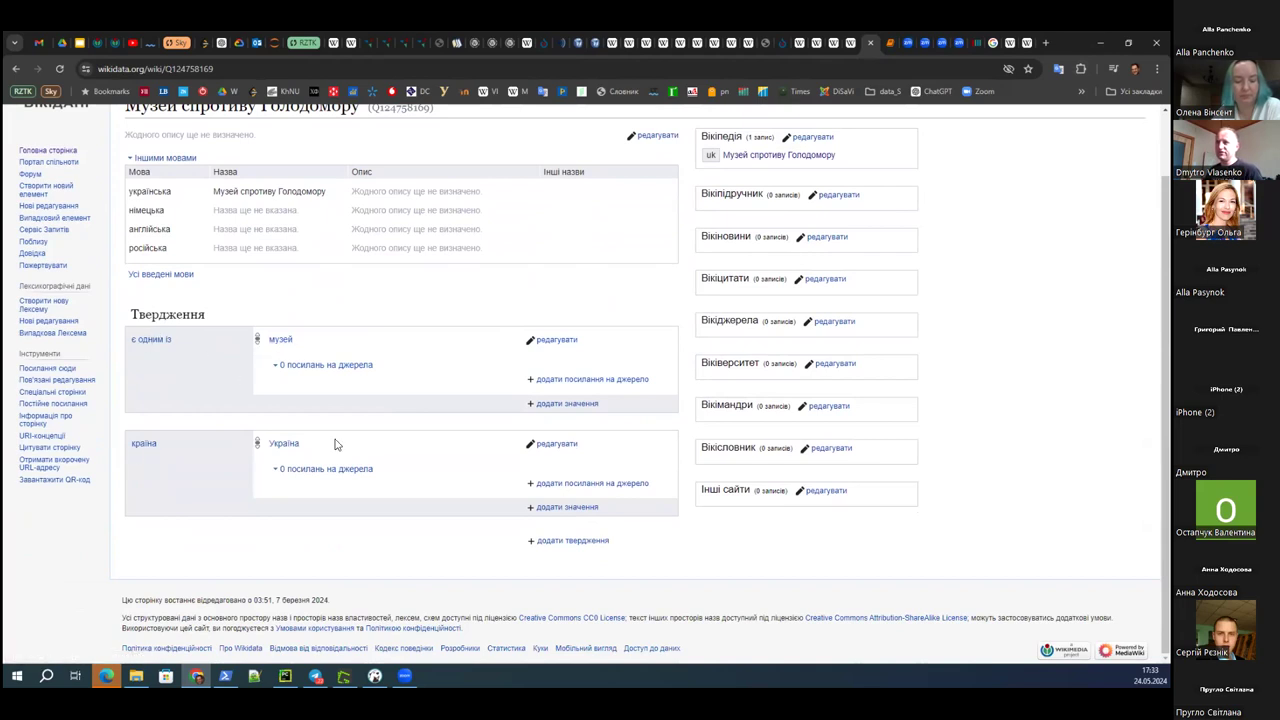
scroll(408, 404, up, 2)
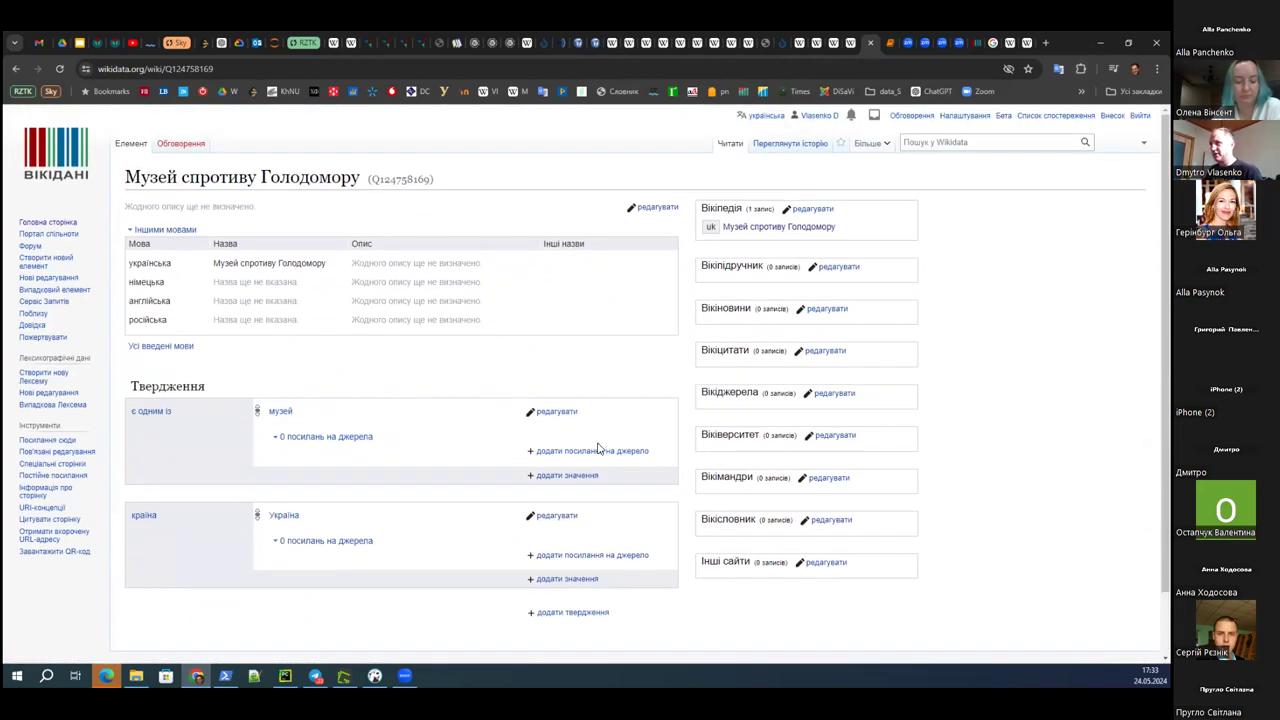
click(850, 42)
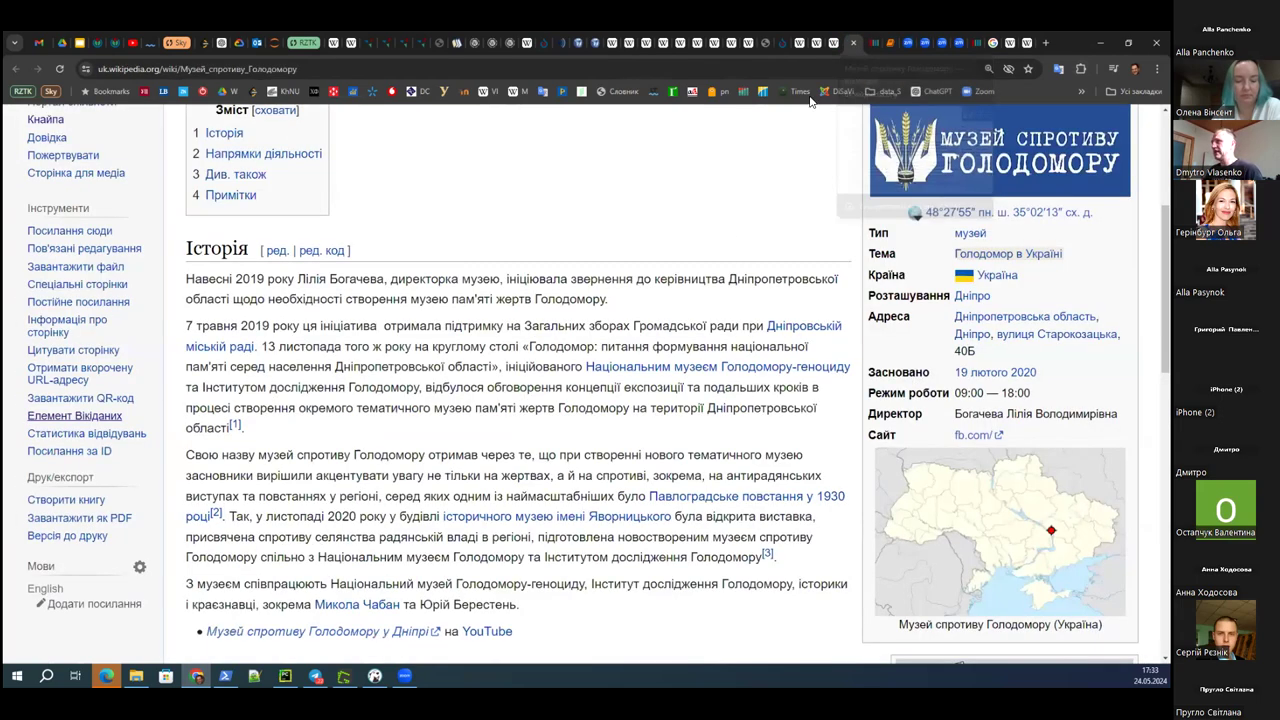
click(861, 42)
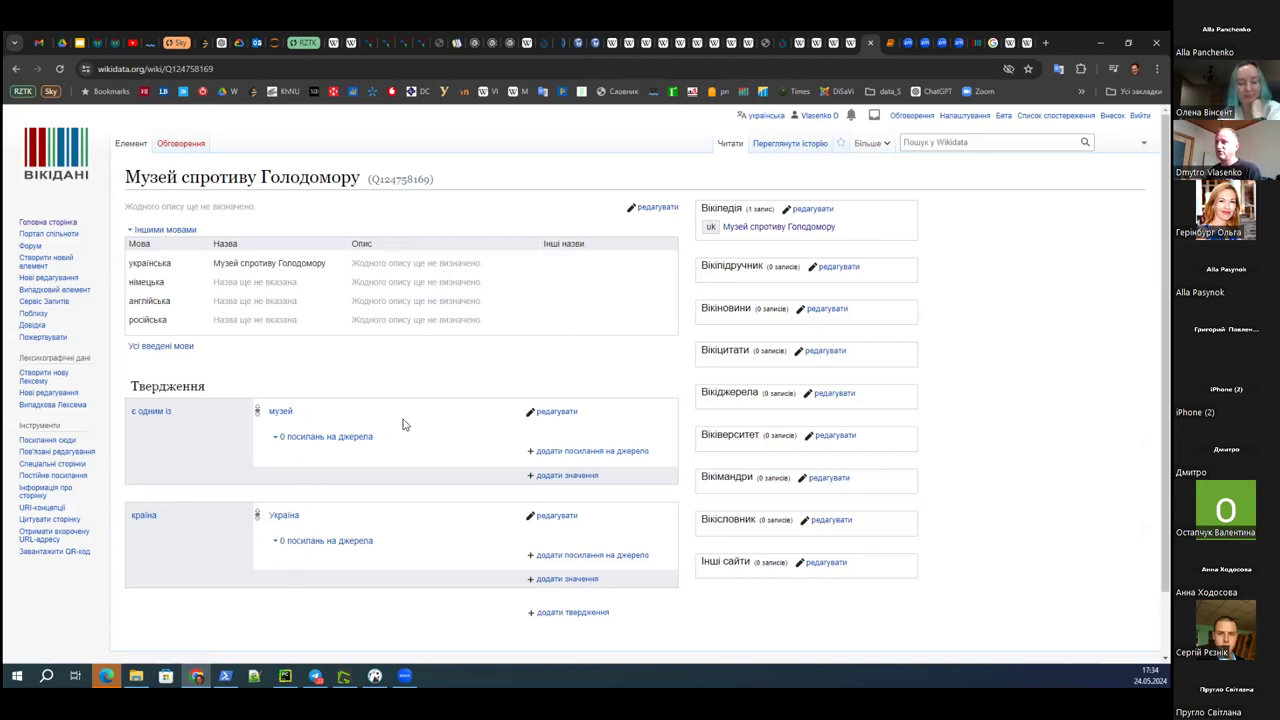
- Start a new statement on the item with the property «офіційний сайт»
click(565, 612)
scroll(277, 434, down, 2)
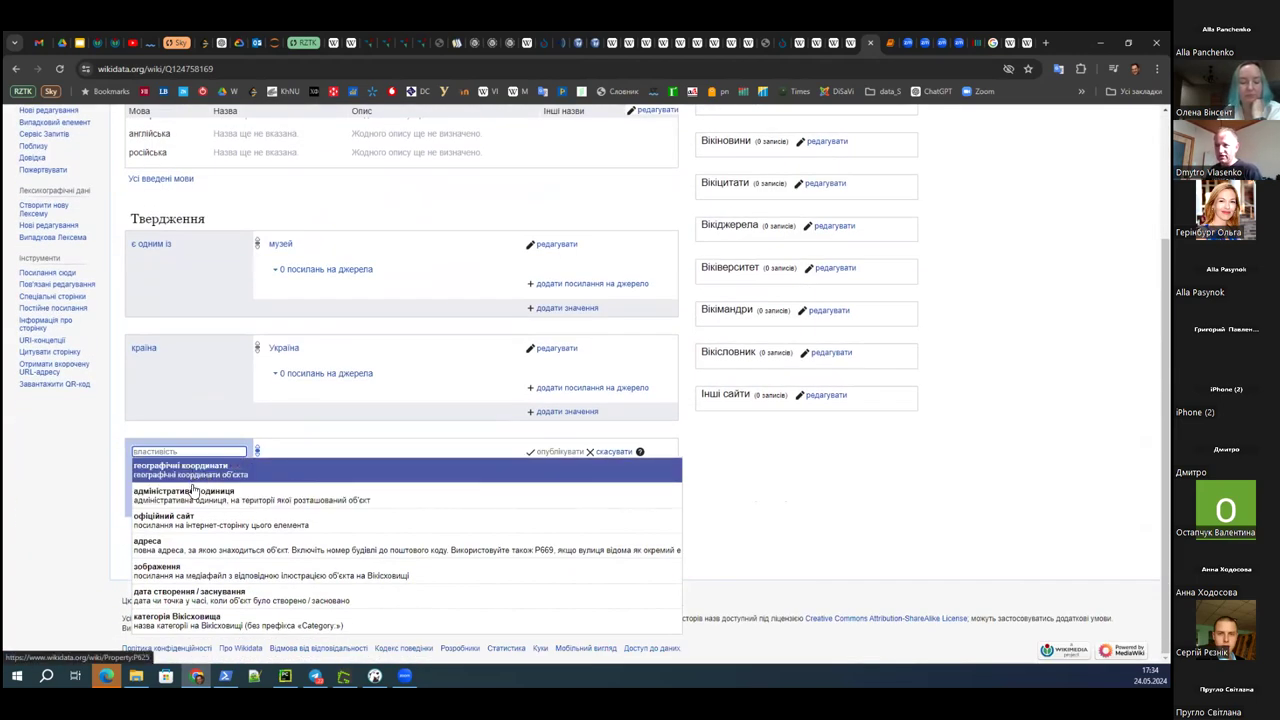
click(196, 522)
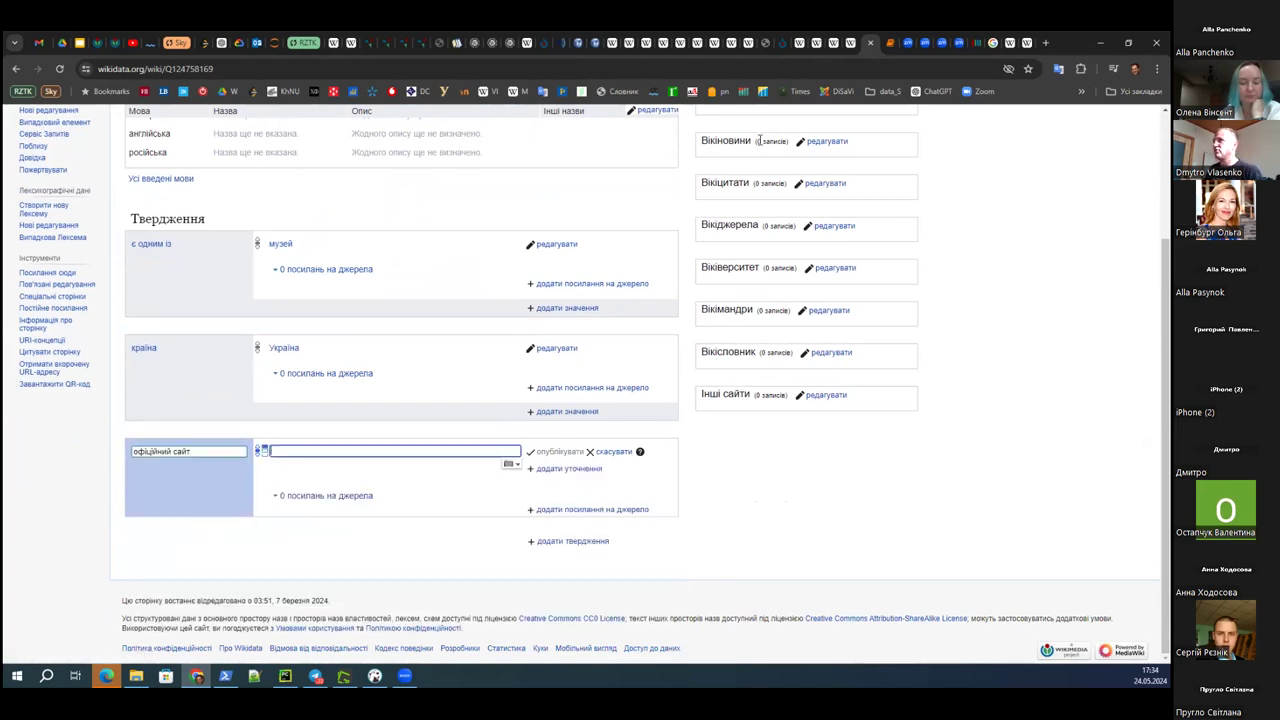
- Copy the address of the museum's Facebook page linked in the article's infobox, enter it as the official site value and publish the statement
click(870, 42)
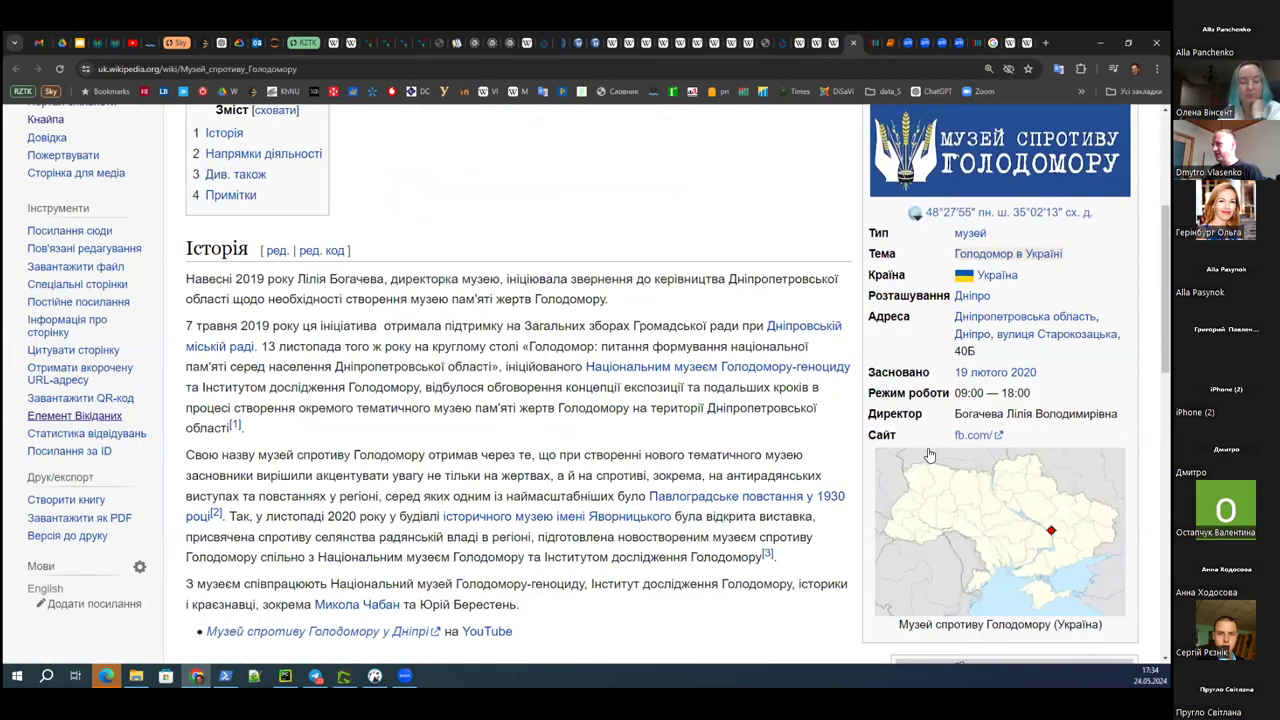
click(970, 437)
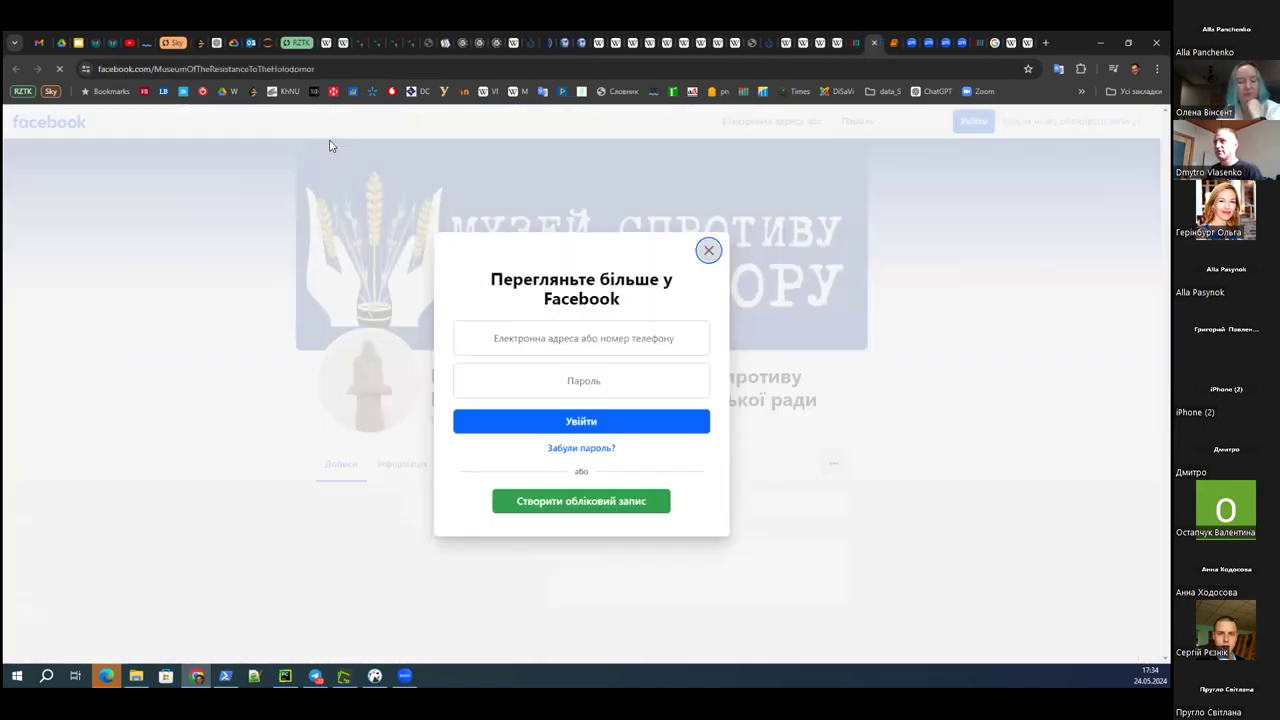
click(334, 68)
key(ctrl+c)
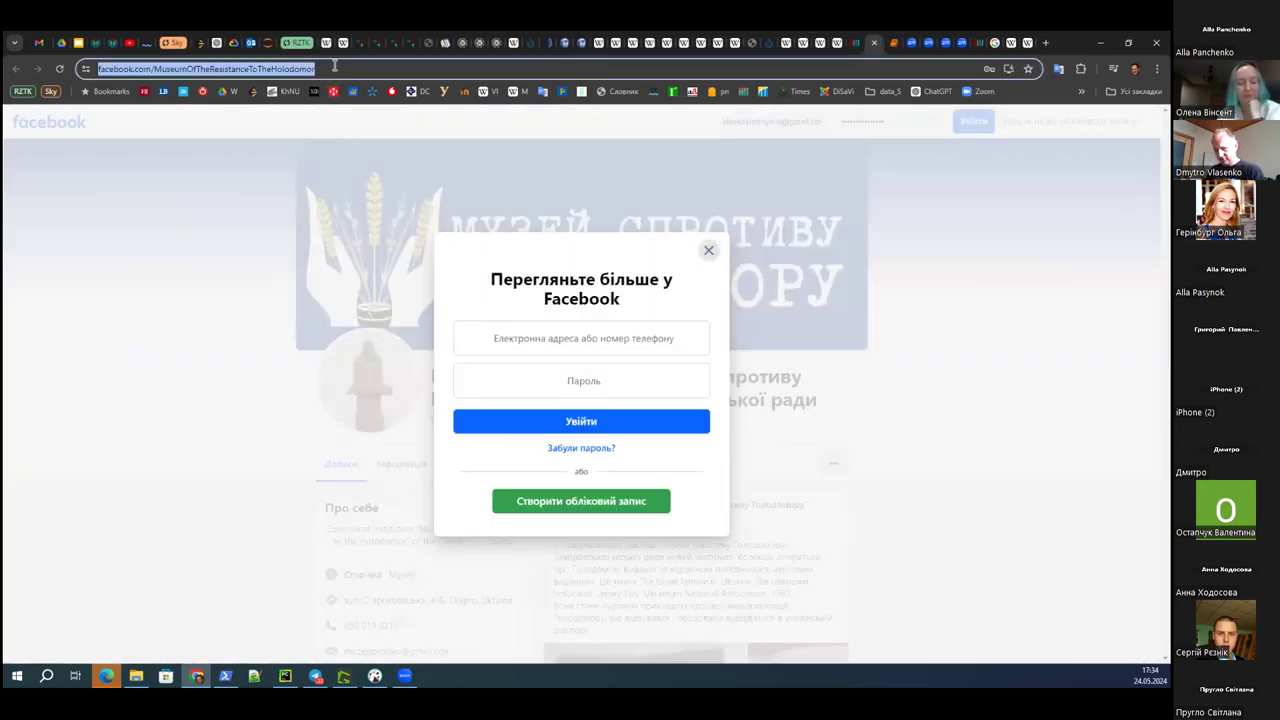
click(843, 42)
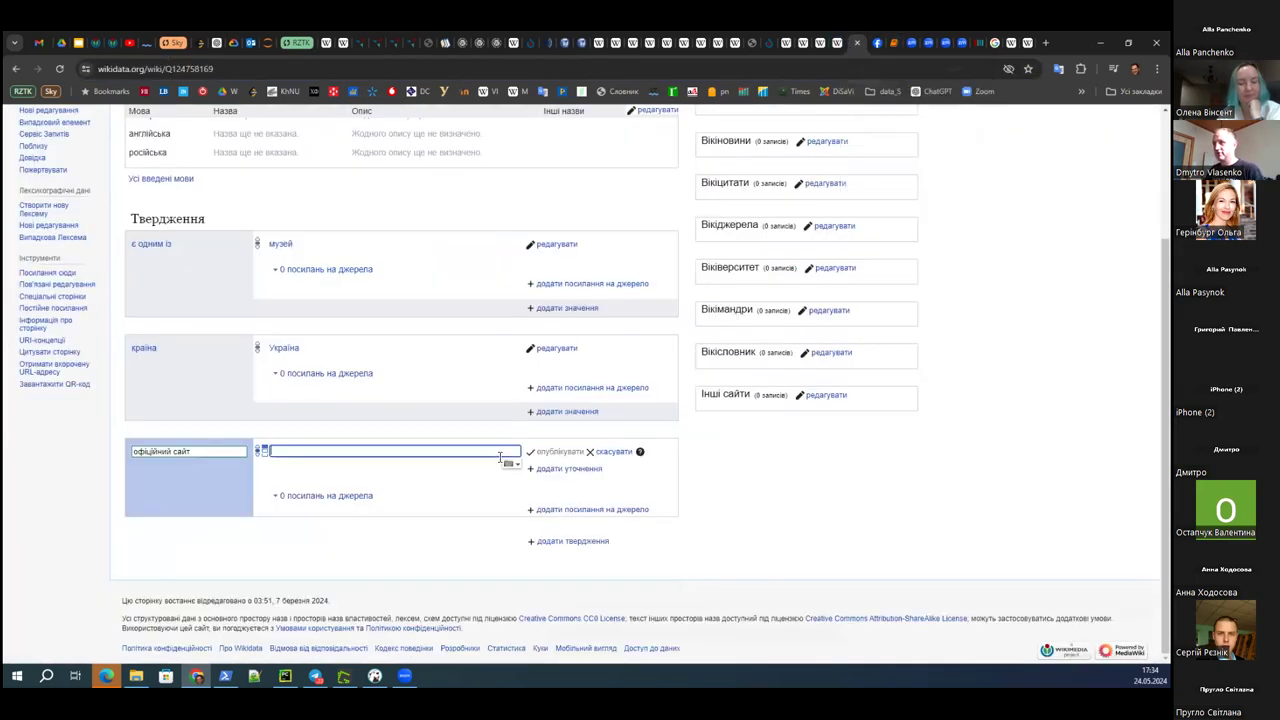
key(ctrl+v)
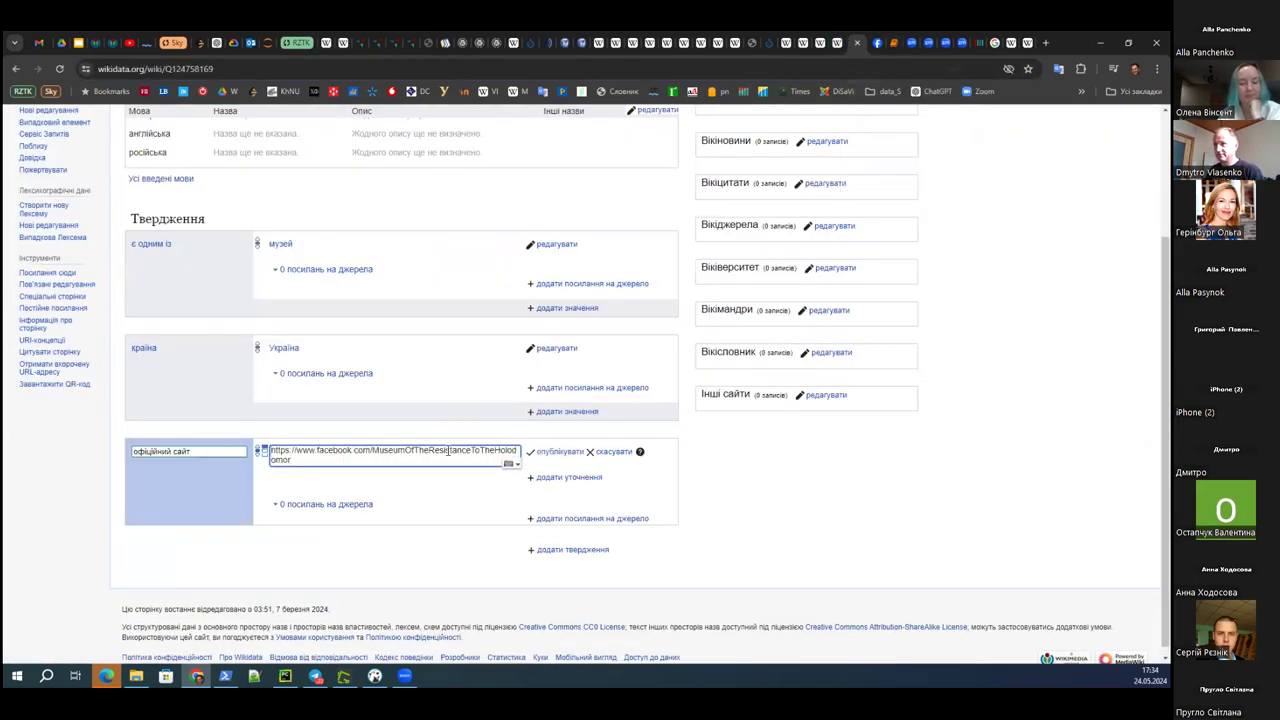
click(553, 455)
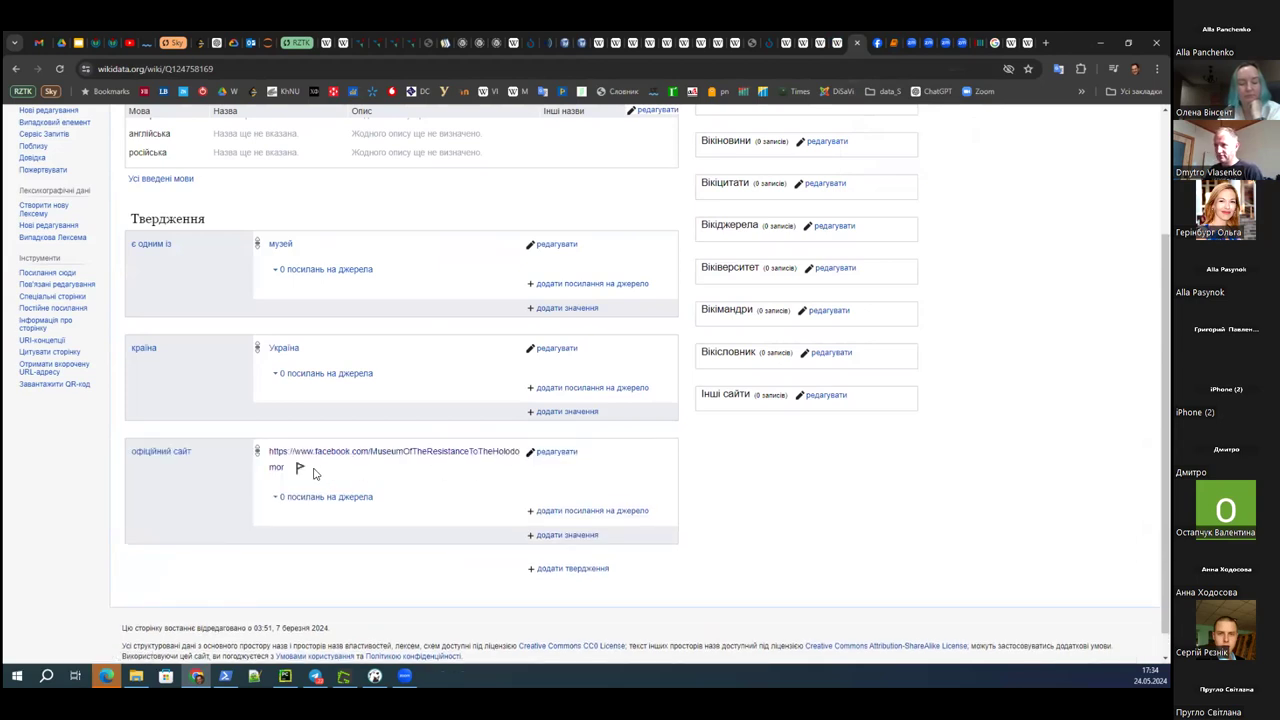
- Read the qualifier suggestion on the official site statement and check the language of the museum's Facebook page
click(299, 469)
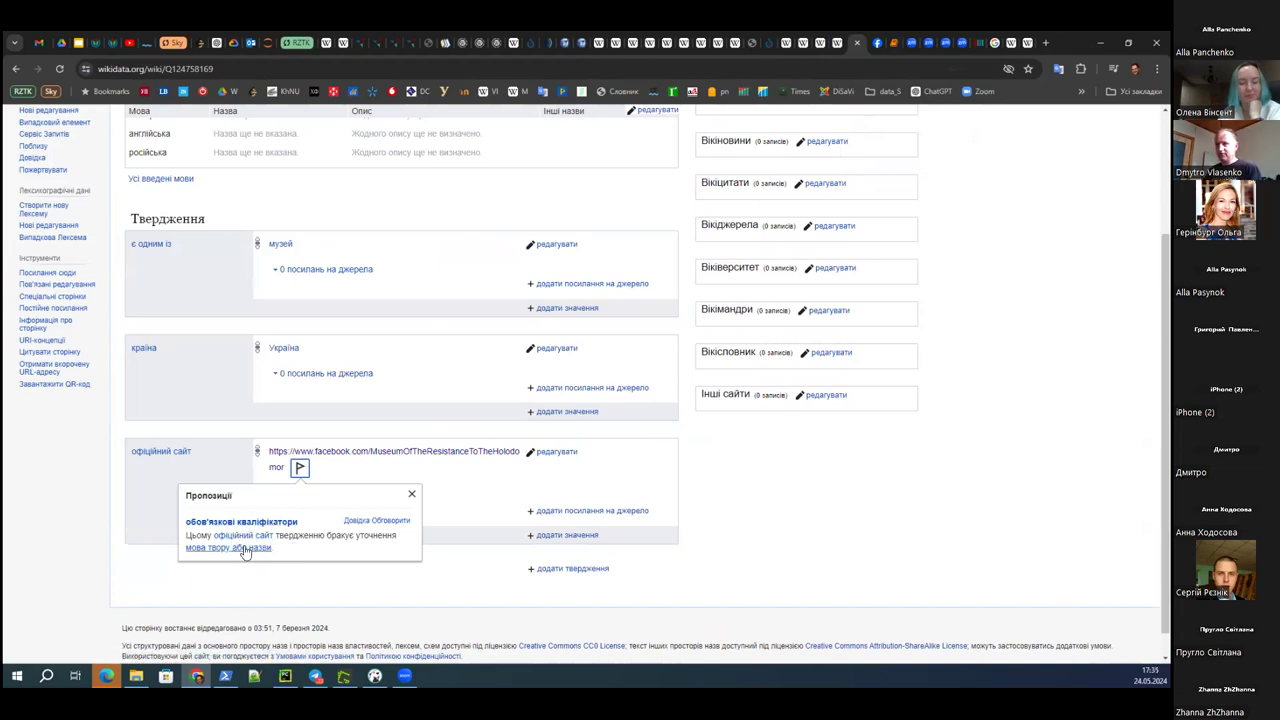
click(877, 42)
click(705, 251)
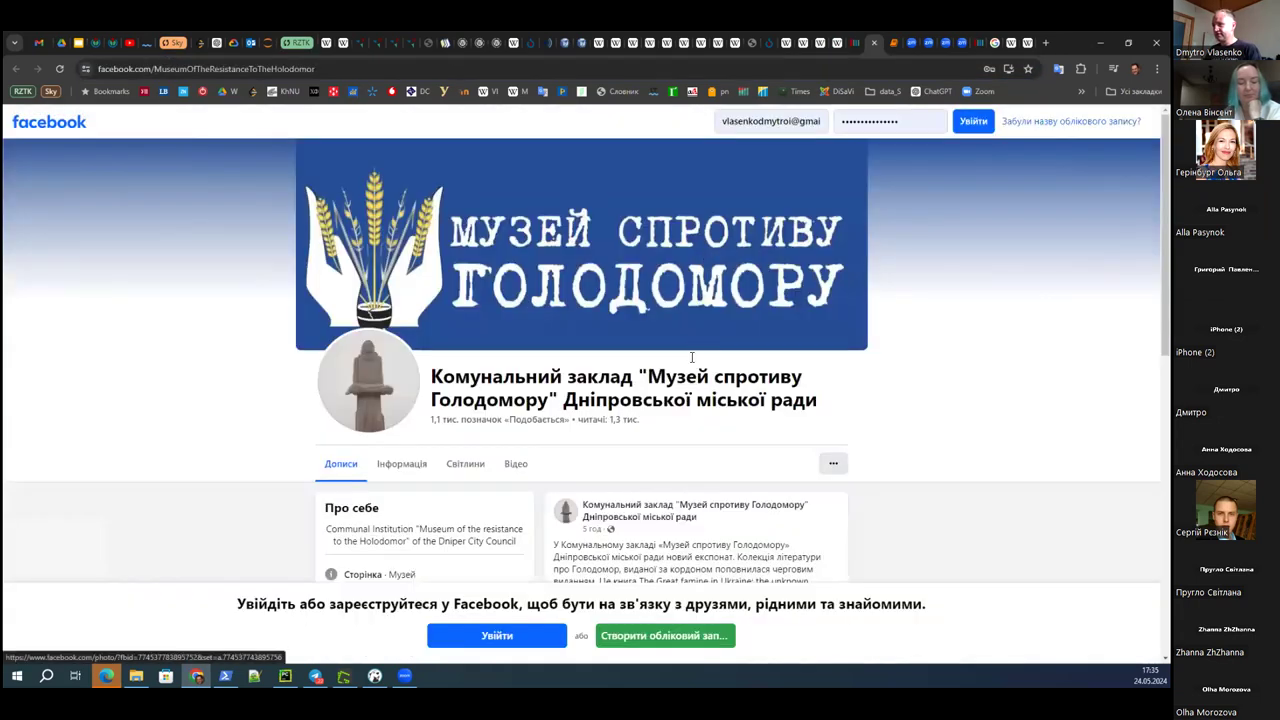
scroll(760, 250, down, 2)
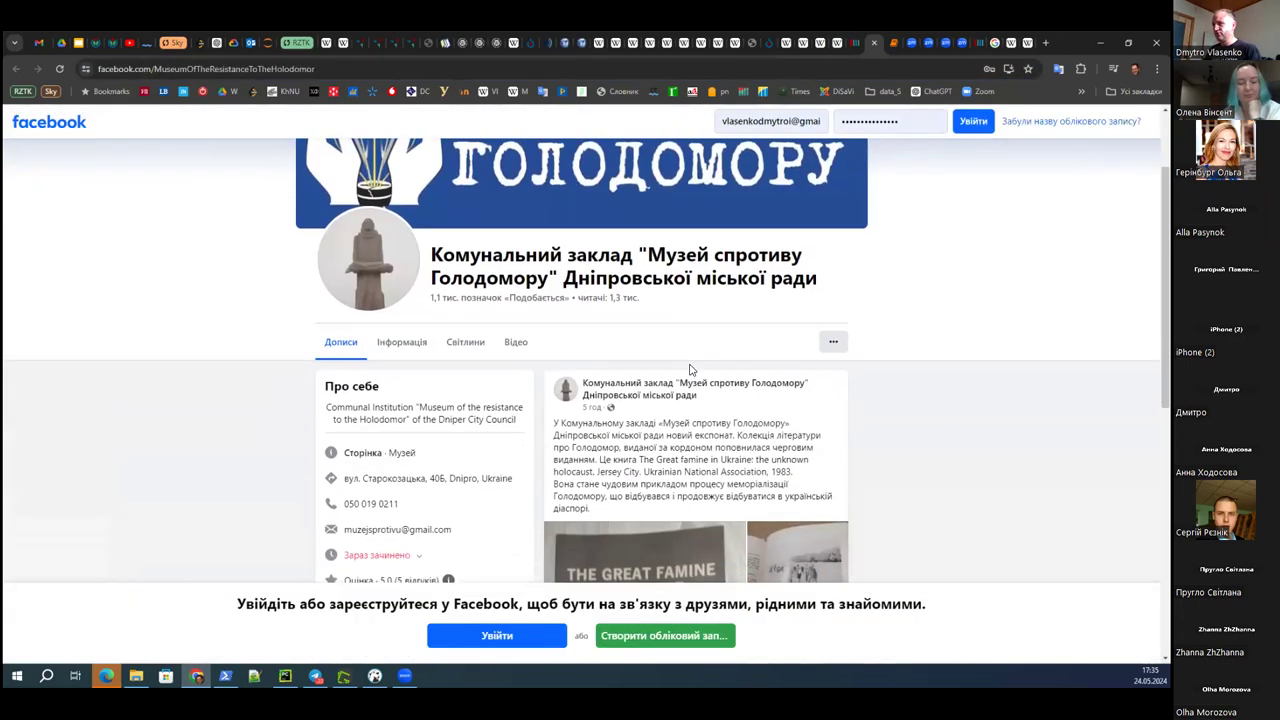
click(874, 42)
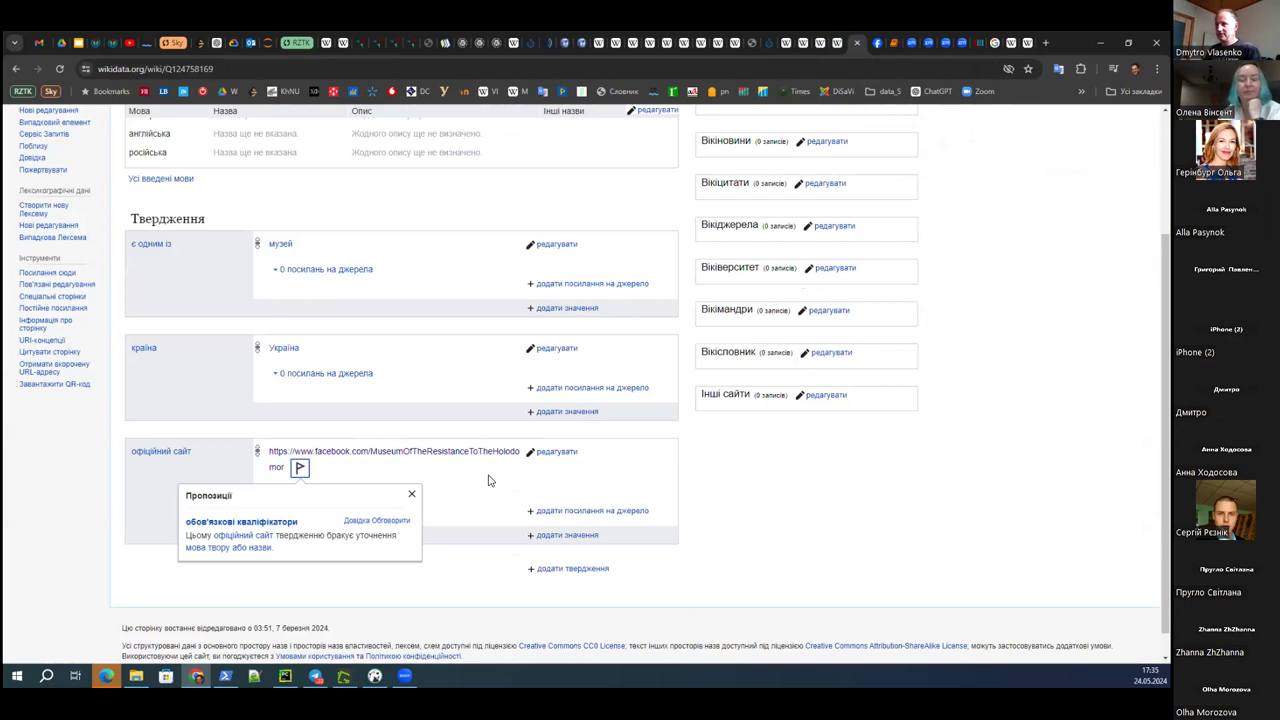
- Add the qualifier «мова твору або назви» with the value «українська мова» to the official site statement and publish it
scroll(669, 480, down, 1)
click(567, 460)
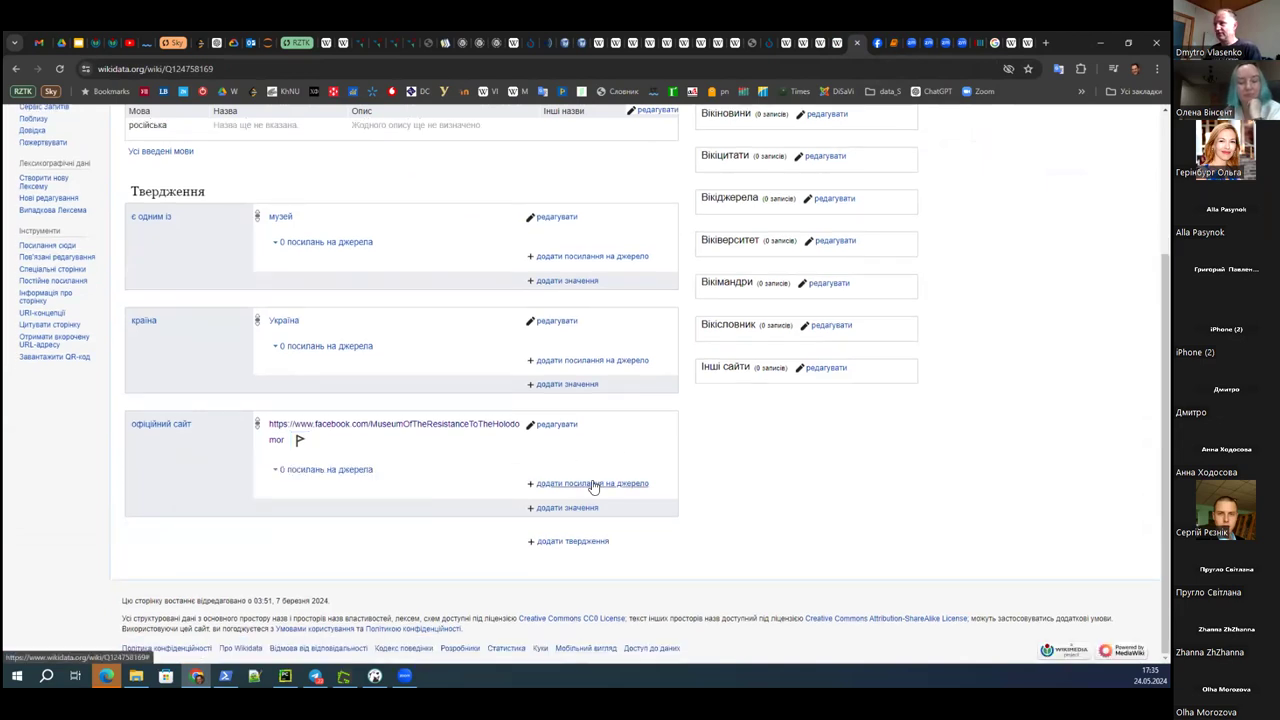
click(565, 425)
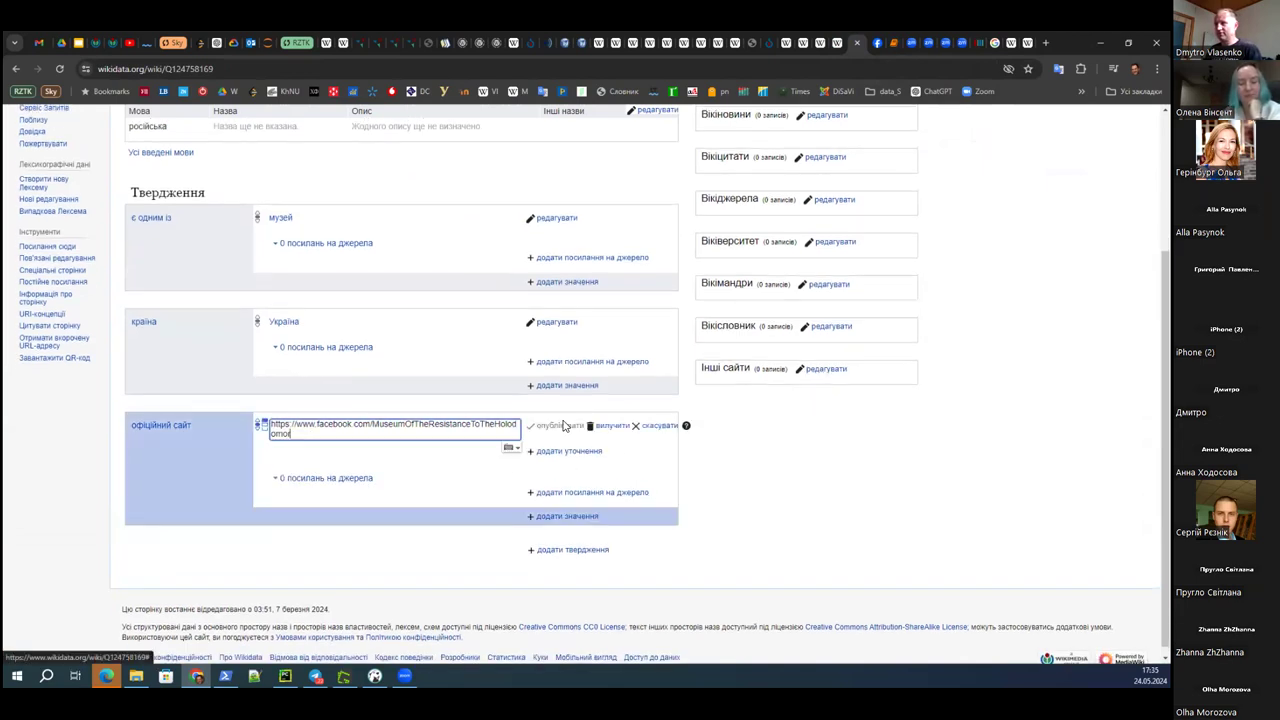
click(585, 450)
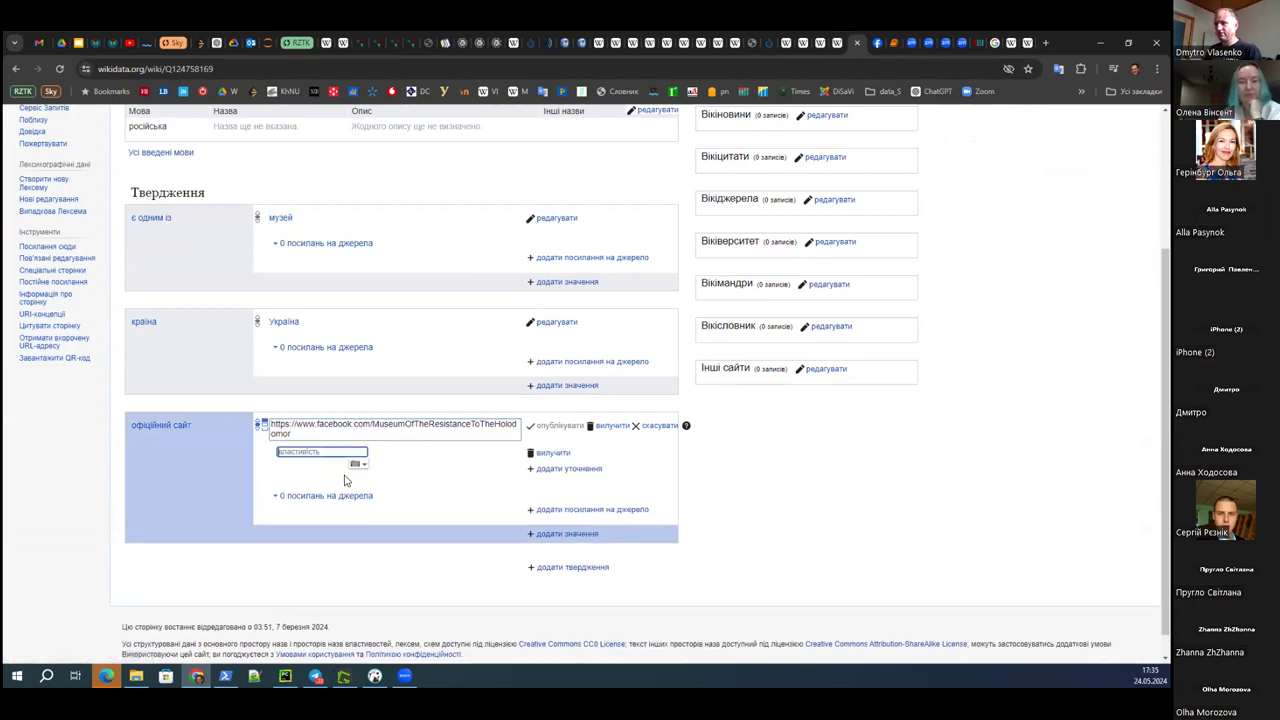
click(316, 453)
text(м)
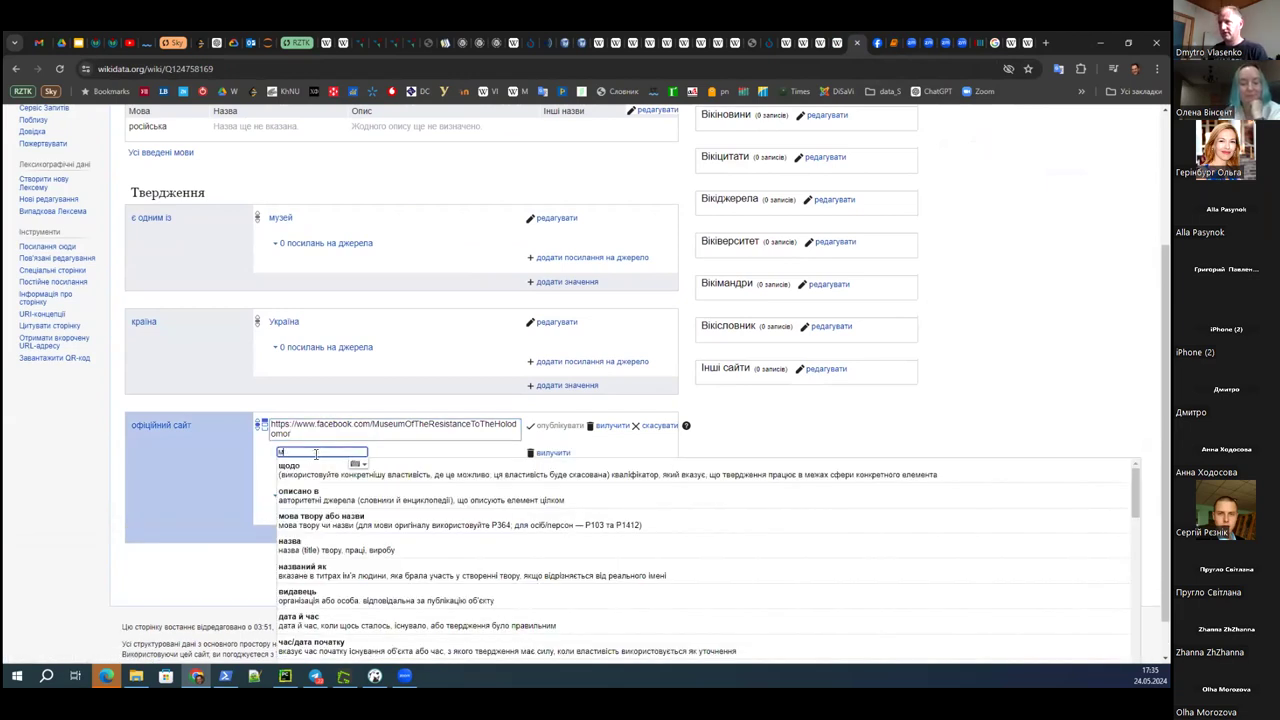
click(305, 521)
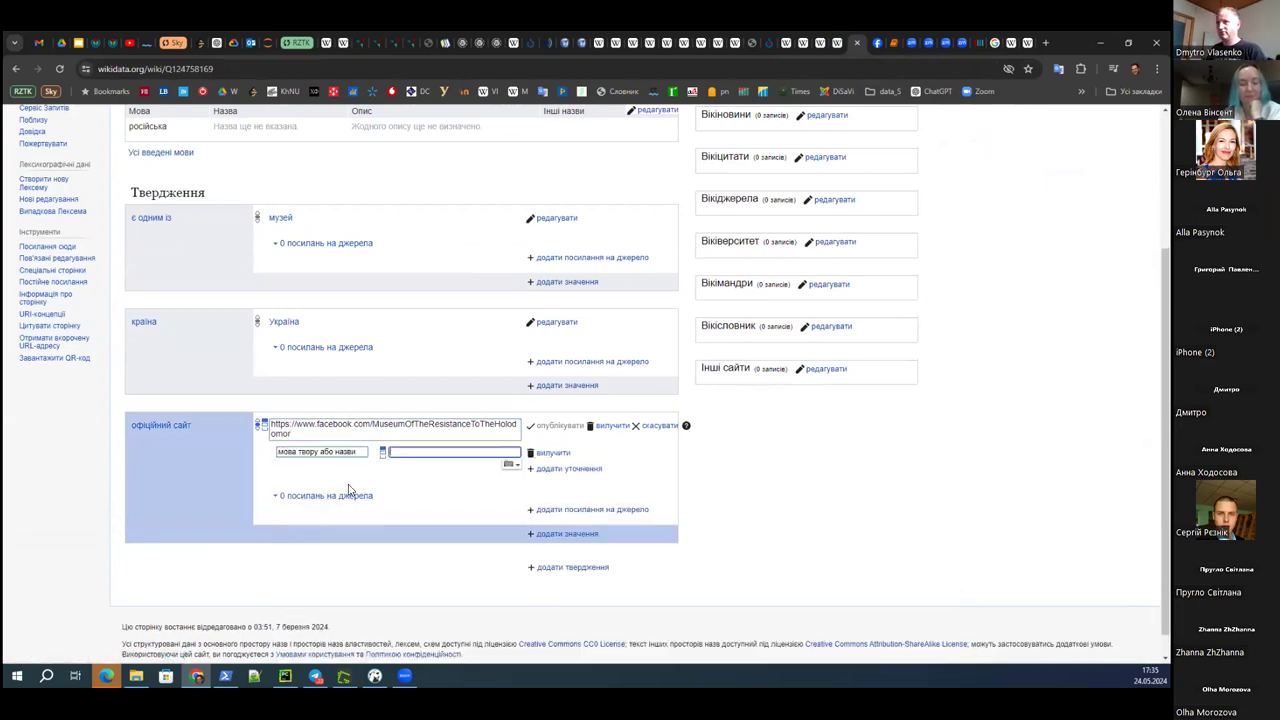
text(укра)
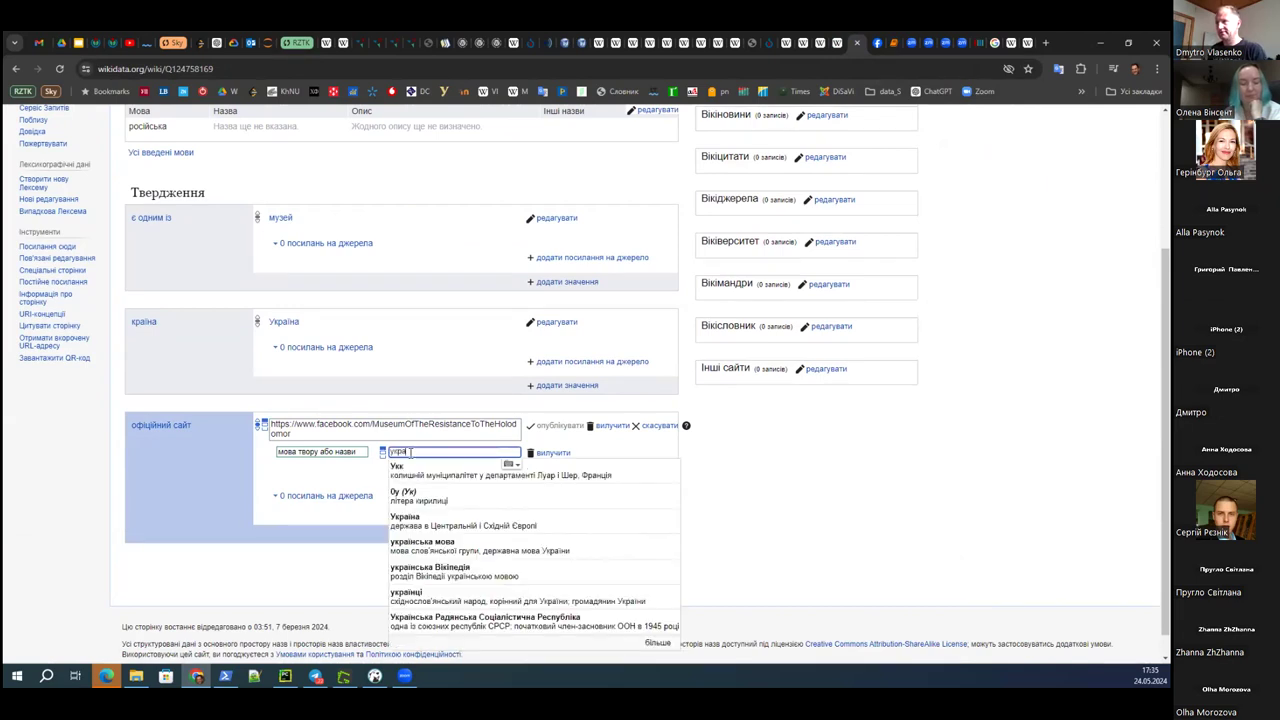
text(їн)
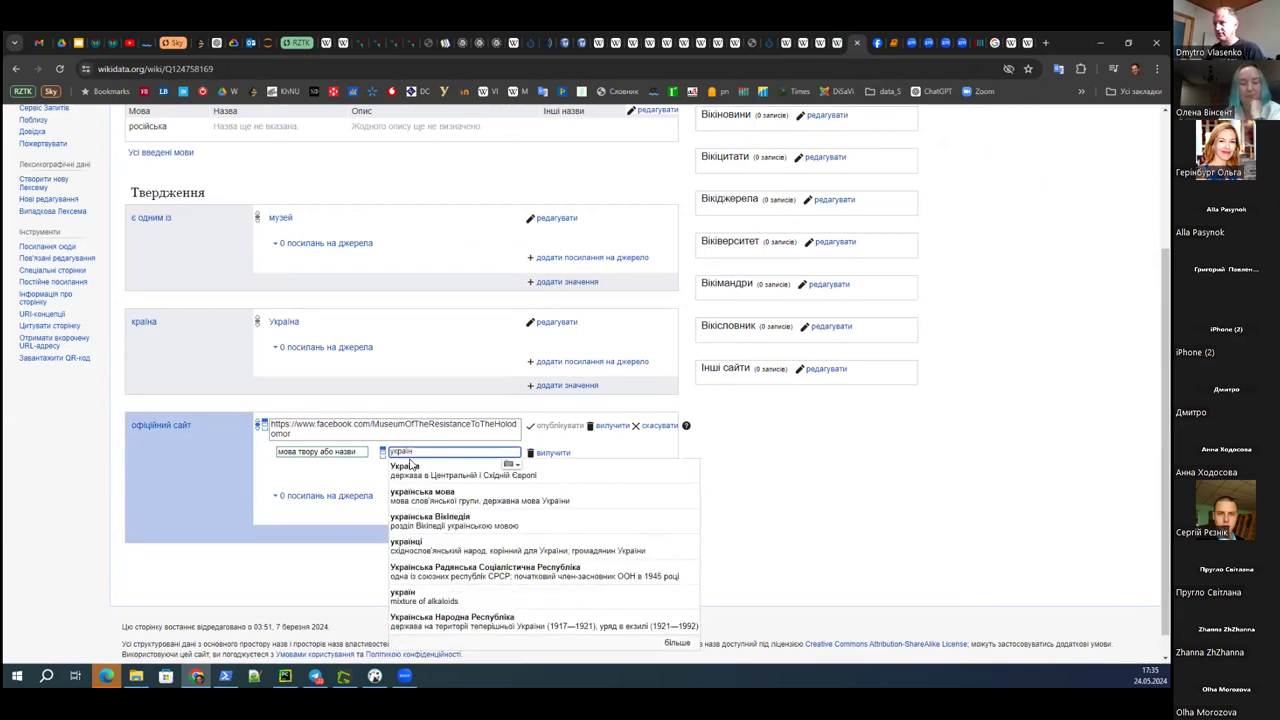
click(422, 494)
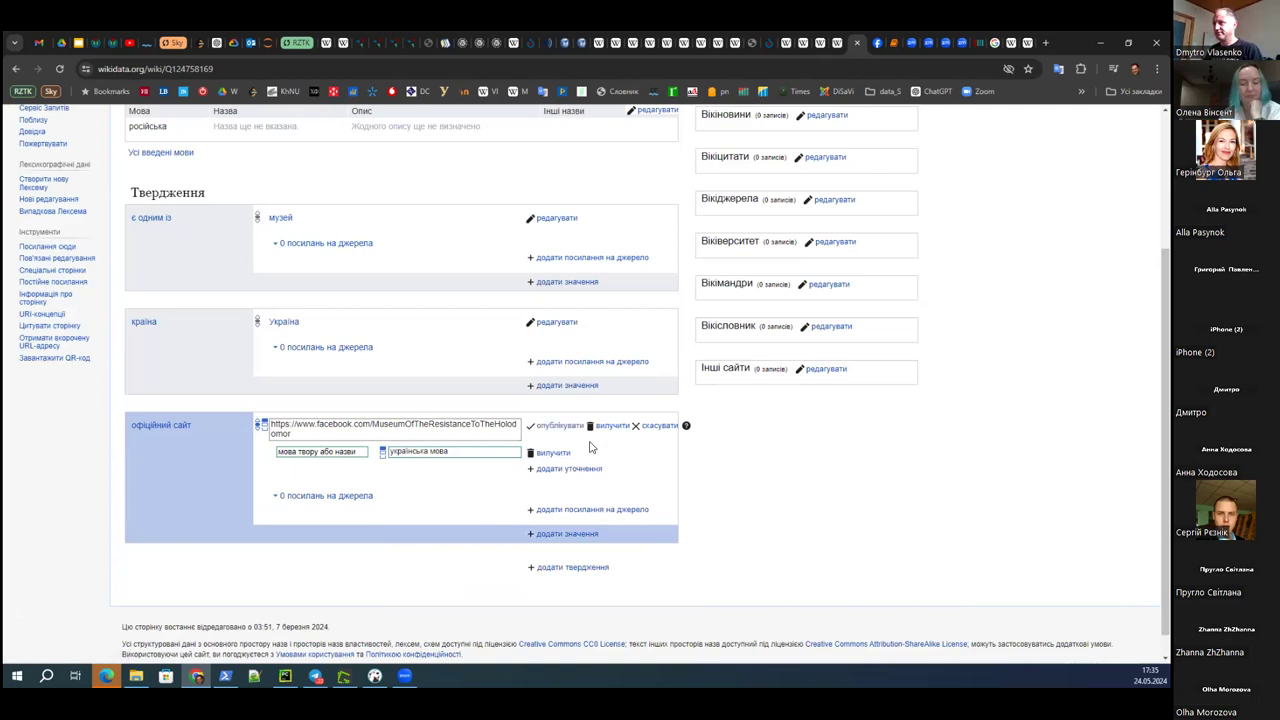
click(558, 425)
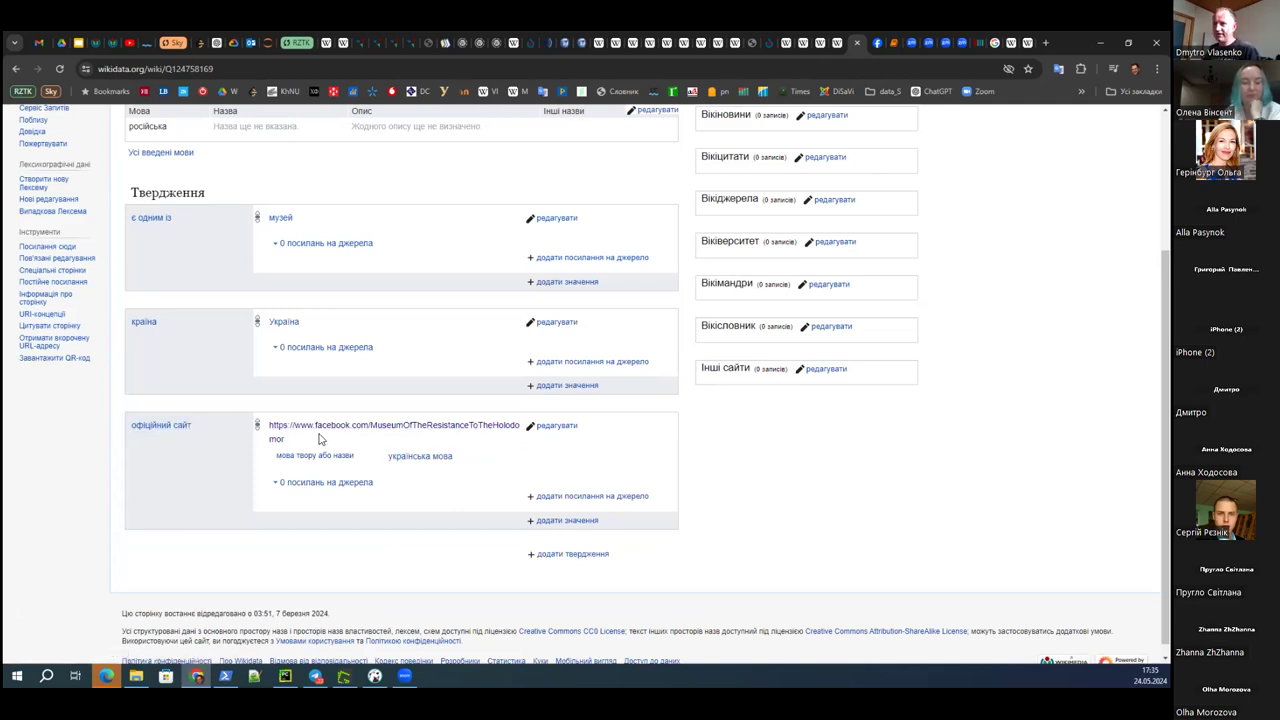
- Close unneeded browser tabs, including the allkiev.info page, and return to the Wikipedia article «Музей М. П. Стельмаха»
click(805, 52)
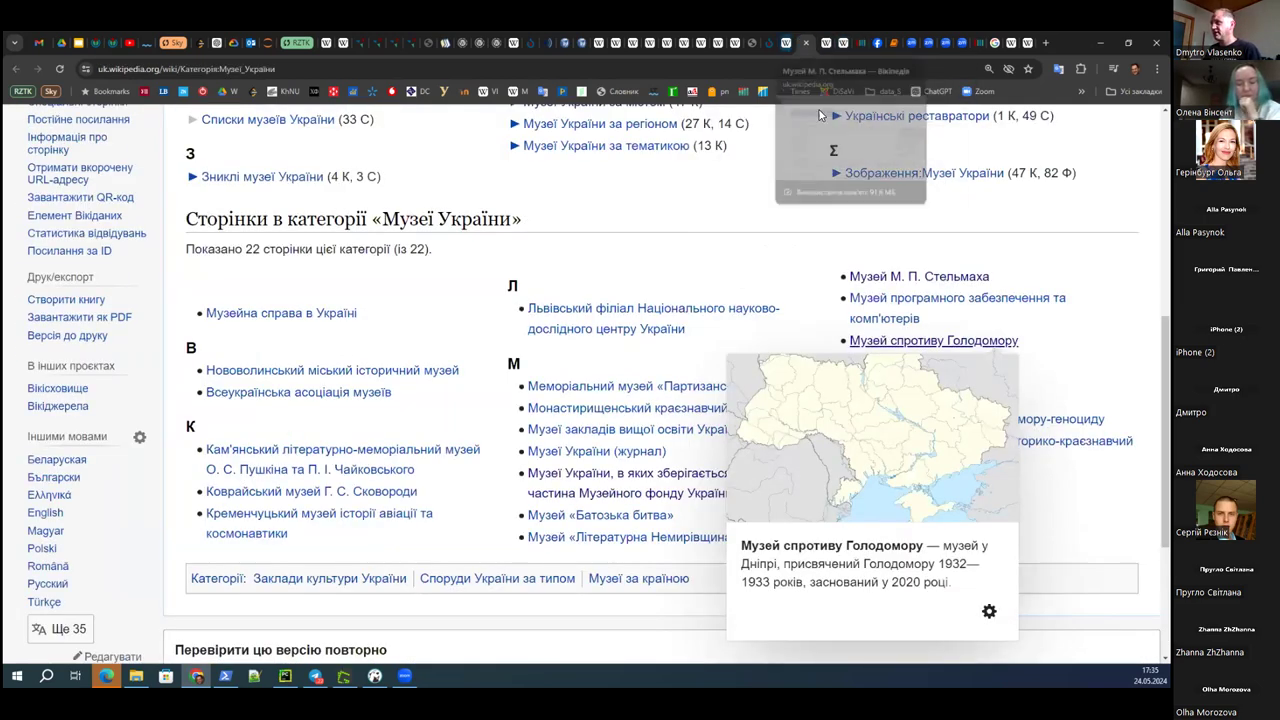
click(787, 45)
click(806, 45)
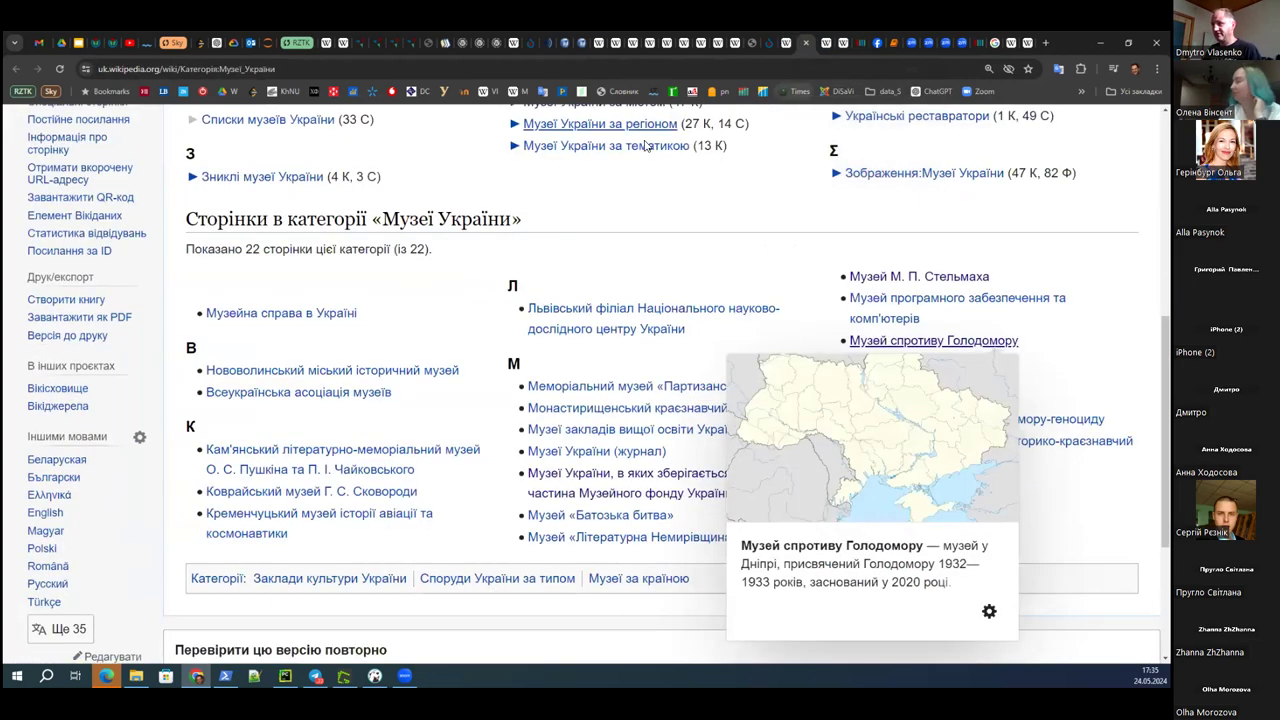
scroll(634, 207, up, 2)
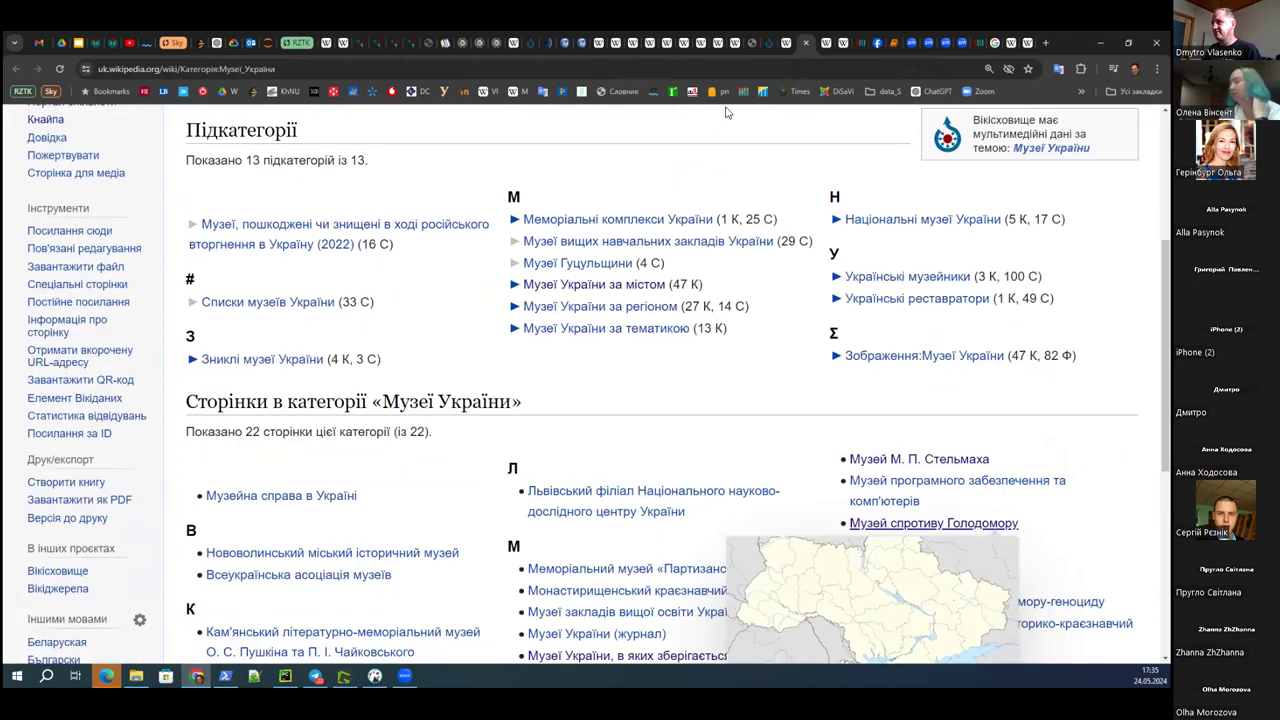
click(737, 44)
click(737, 44)
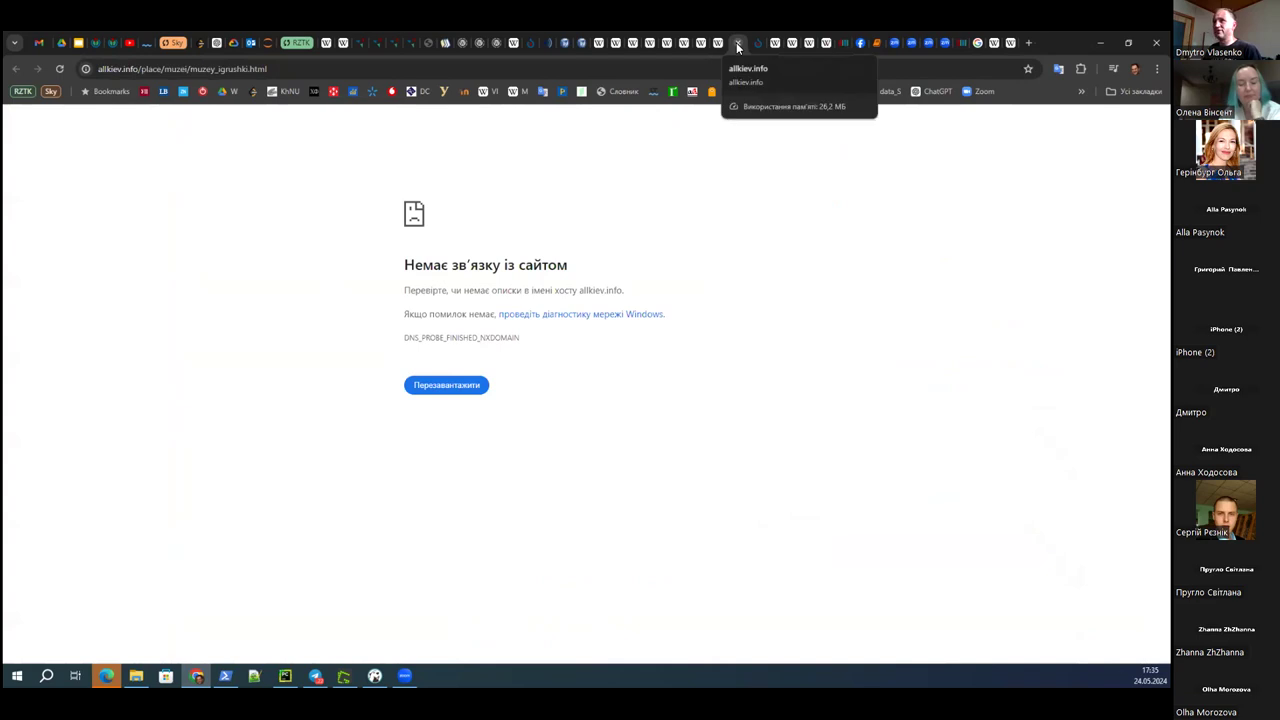
click(737, 44)
click(737, 44)
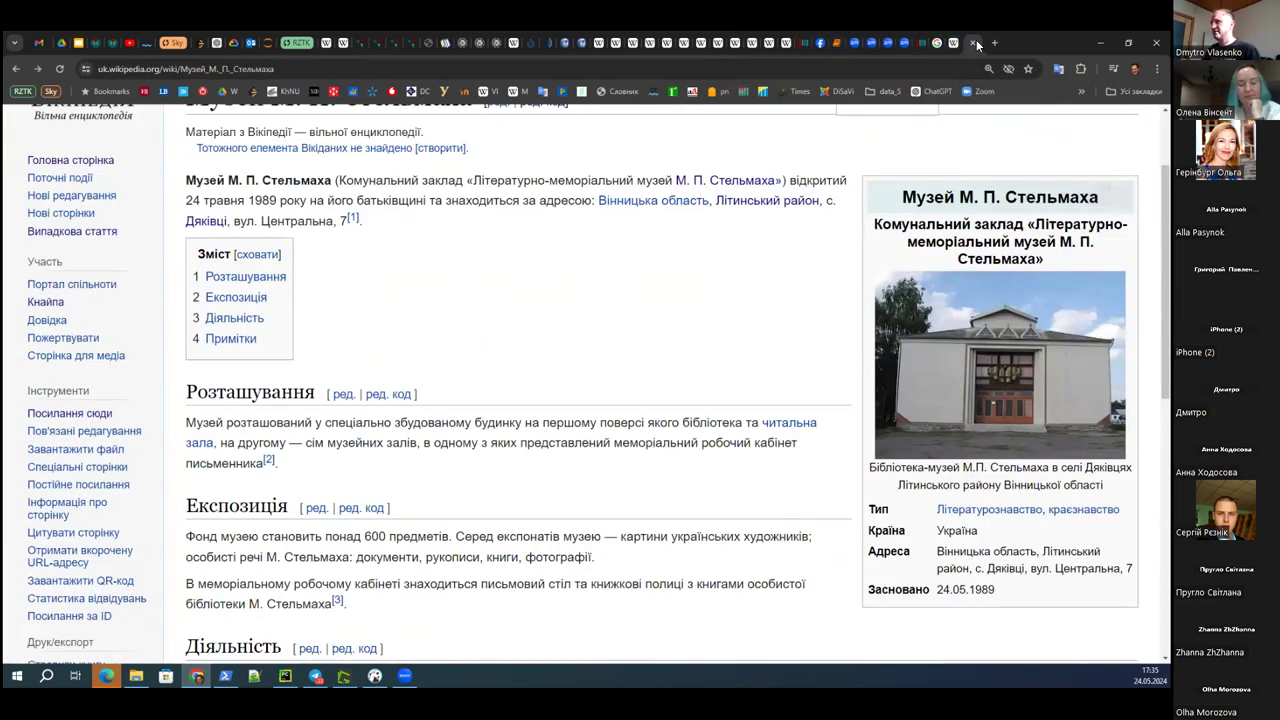
- Follow the article's category «Музеї Вінницької області» up through «Музеї України за регіоном» to «Музеї України»
scroll(670, 362, down, 10)
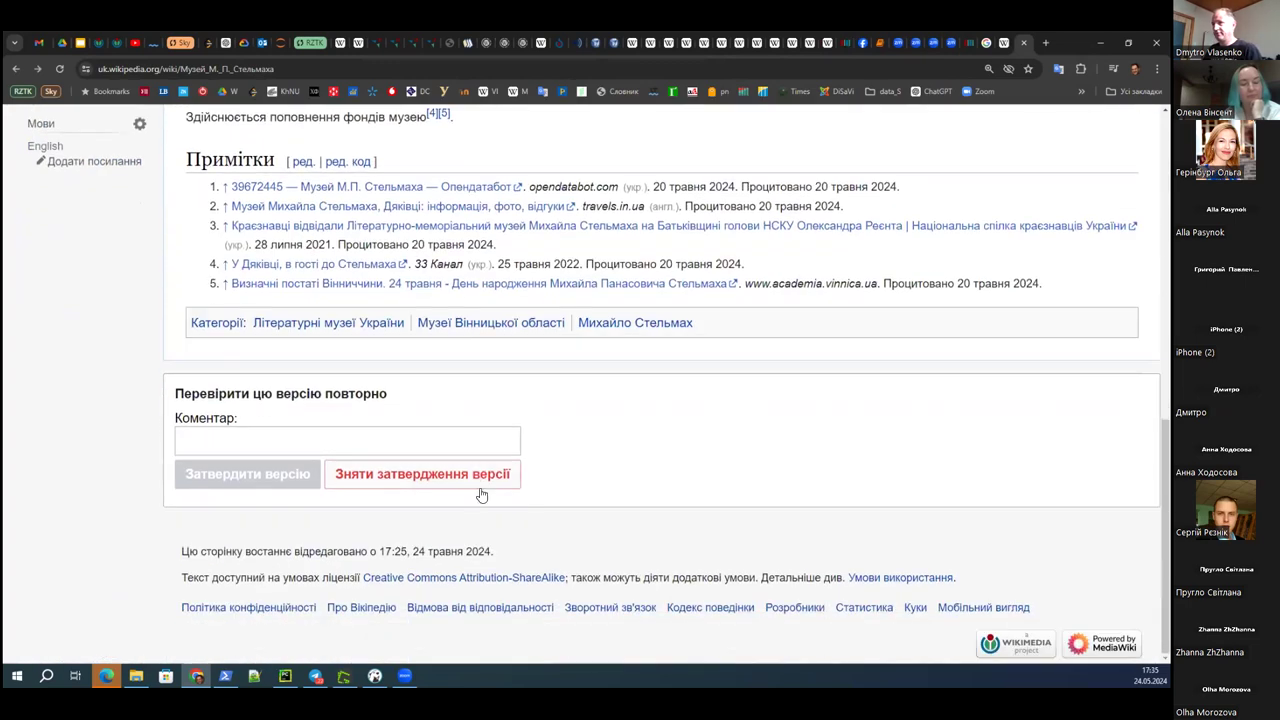
click(490, 323)
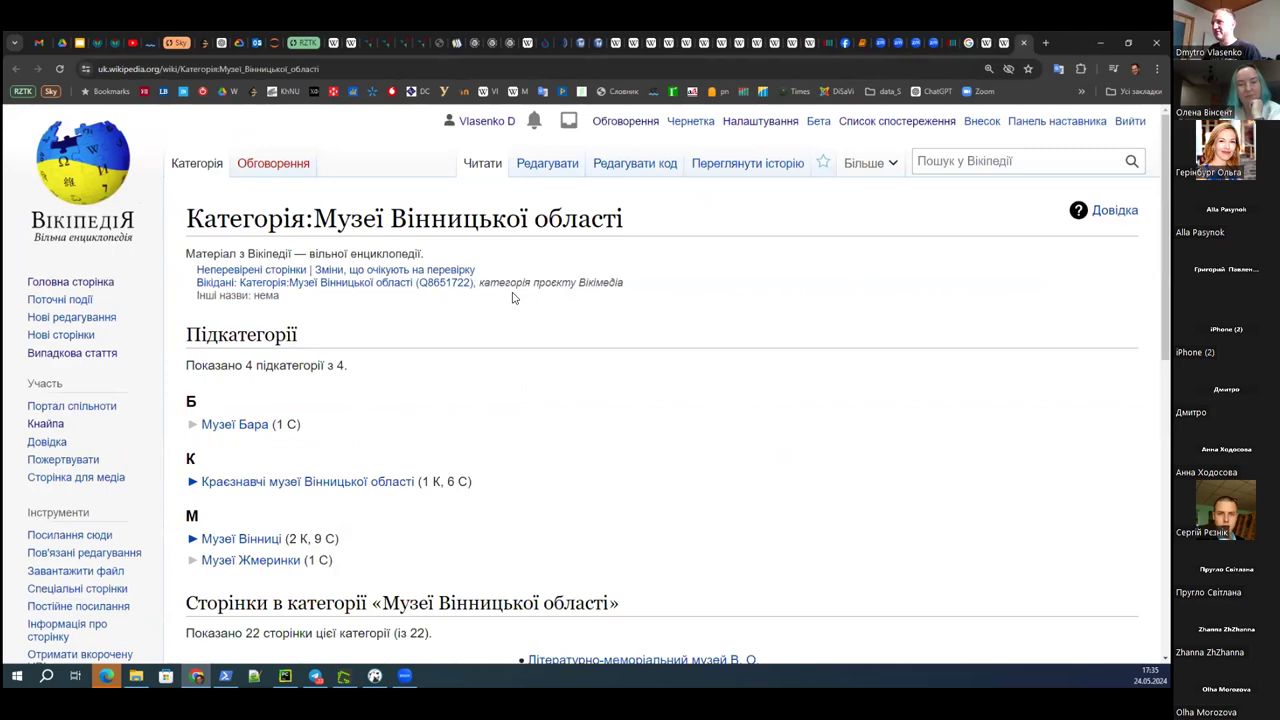
scroll(405, 386, down, 10)
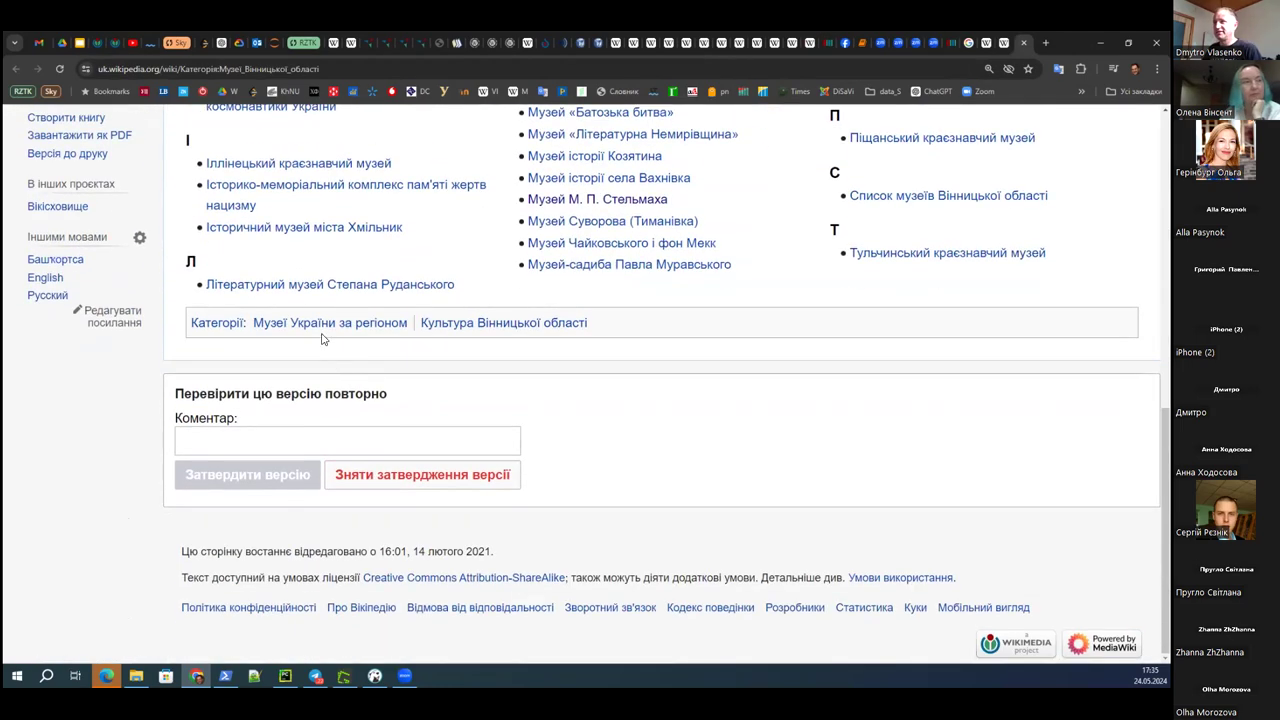
click(319, 329)
scroll(318, 362, down, 8)
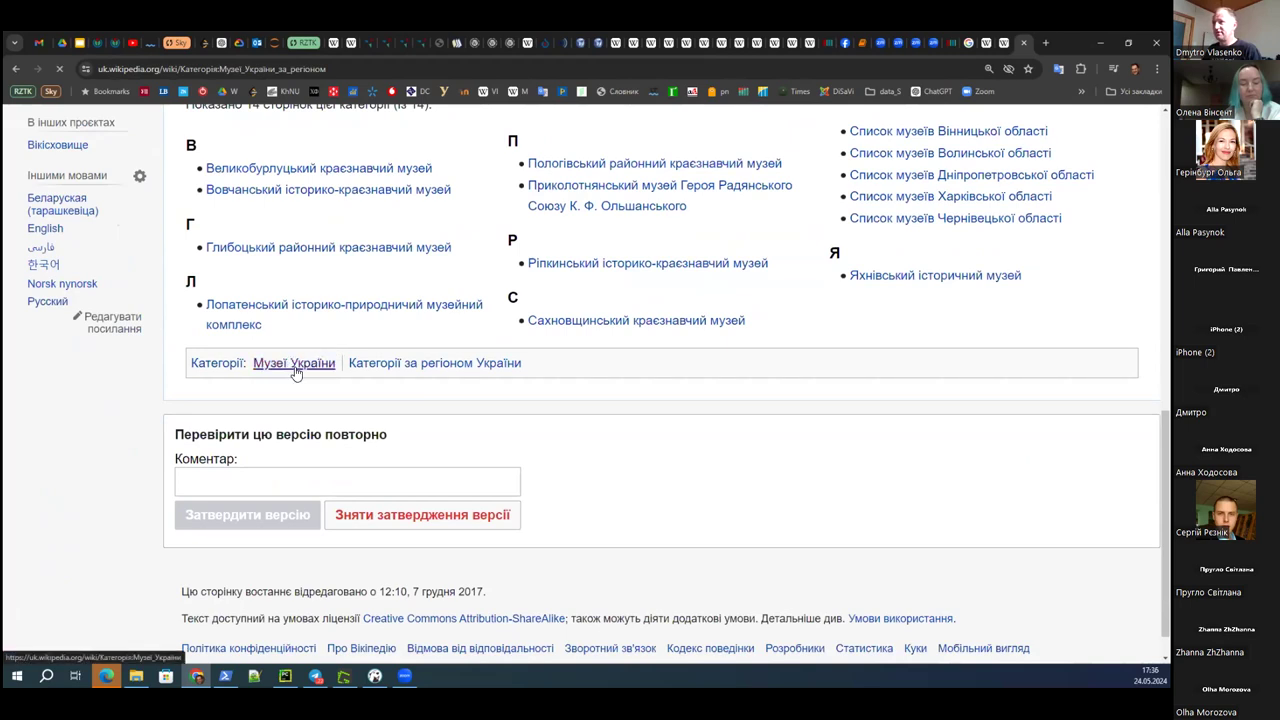
click(294, 363)
scroll(474, 434, down, 1)
scroll(474, 434, down, 3)
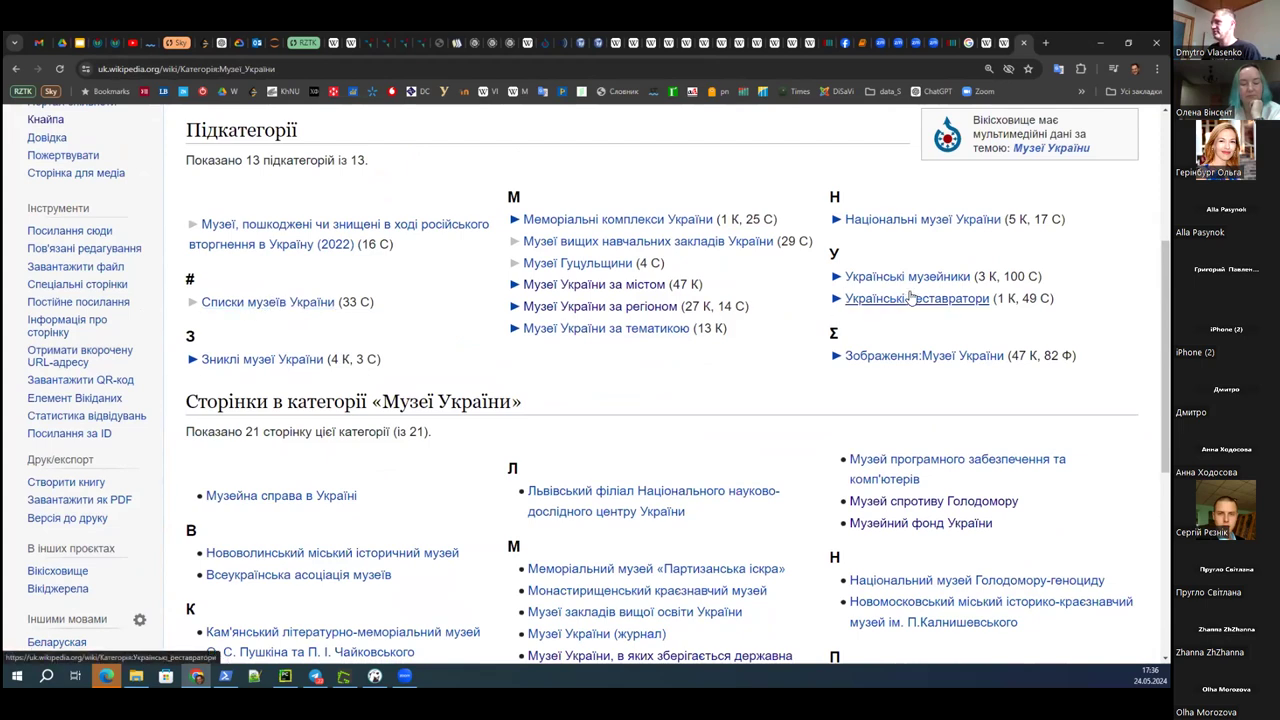
- Open «Національний музей історії України» from the category «Національні музеї України» in a new tab and go to the article's Wikidata item
click(907, 222)
scroll(607, 520, down, 3)
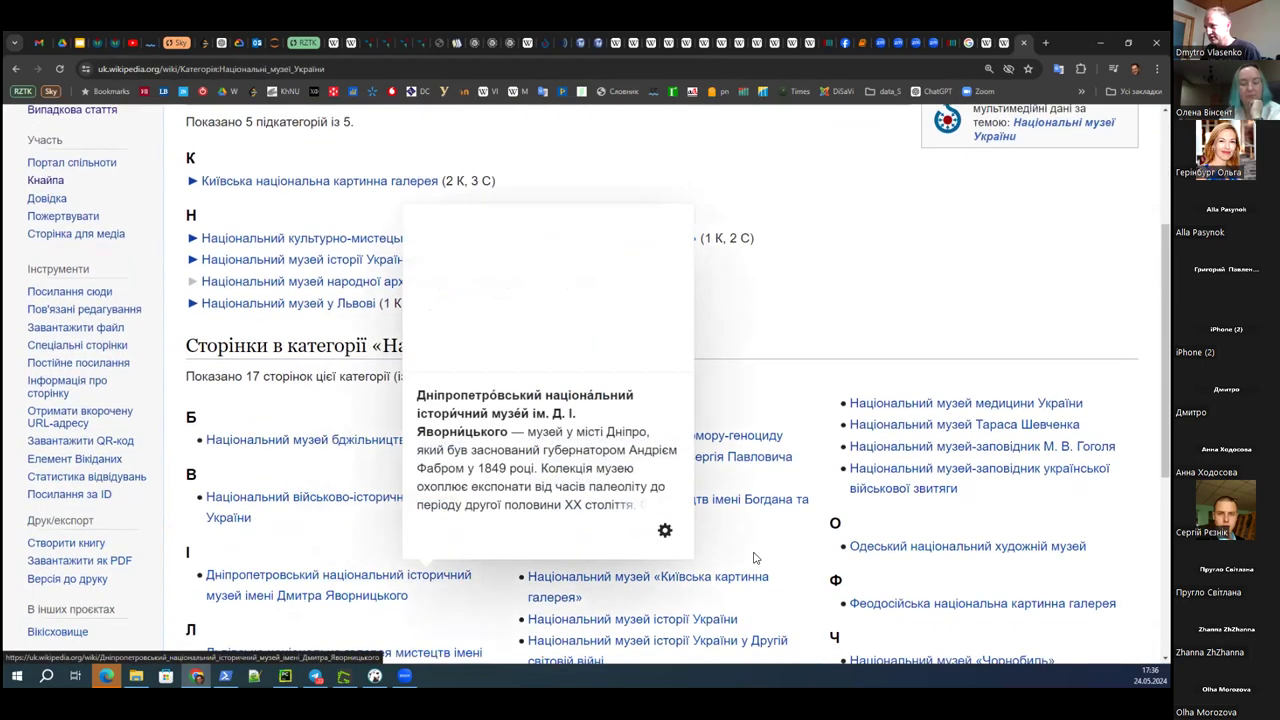
scroll(815, 510, down, 2)
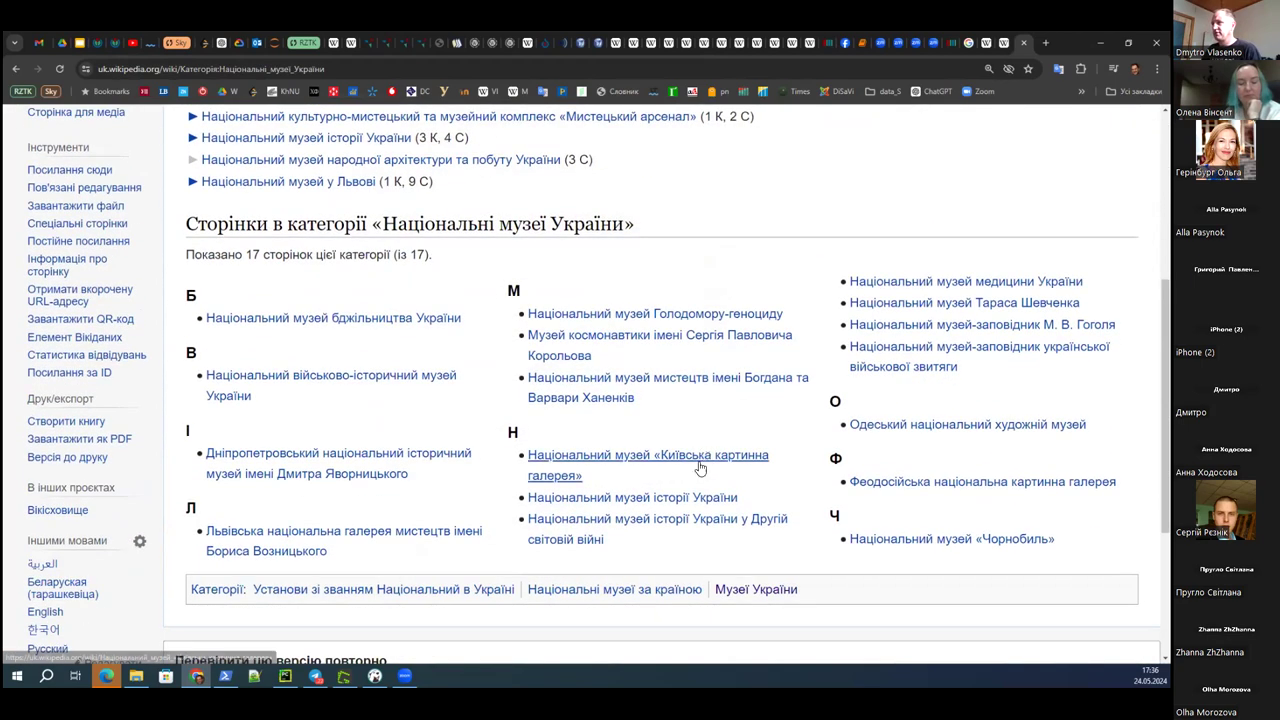
middle_click(681, 503)
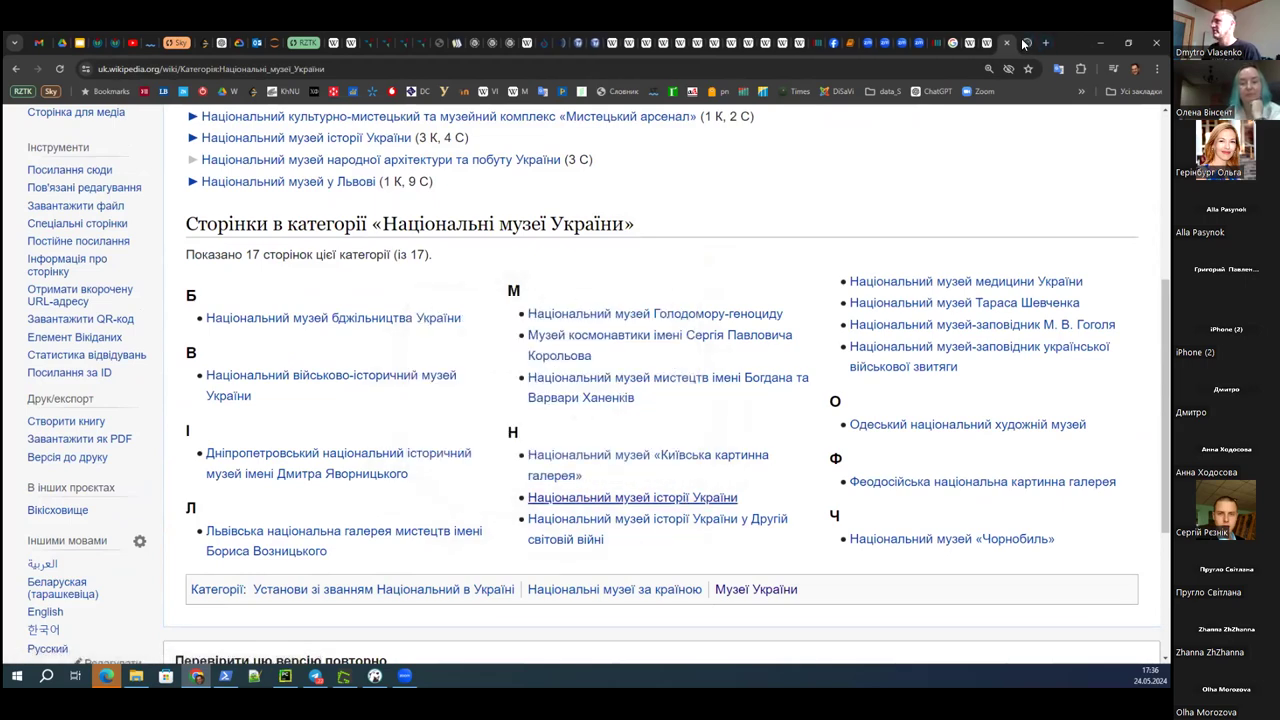
key(ctrl+Tab)
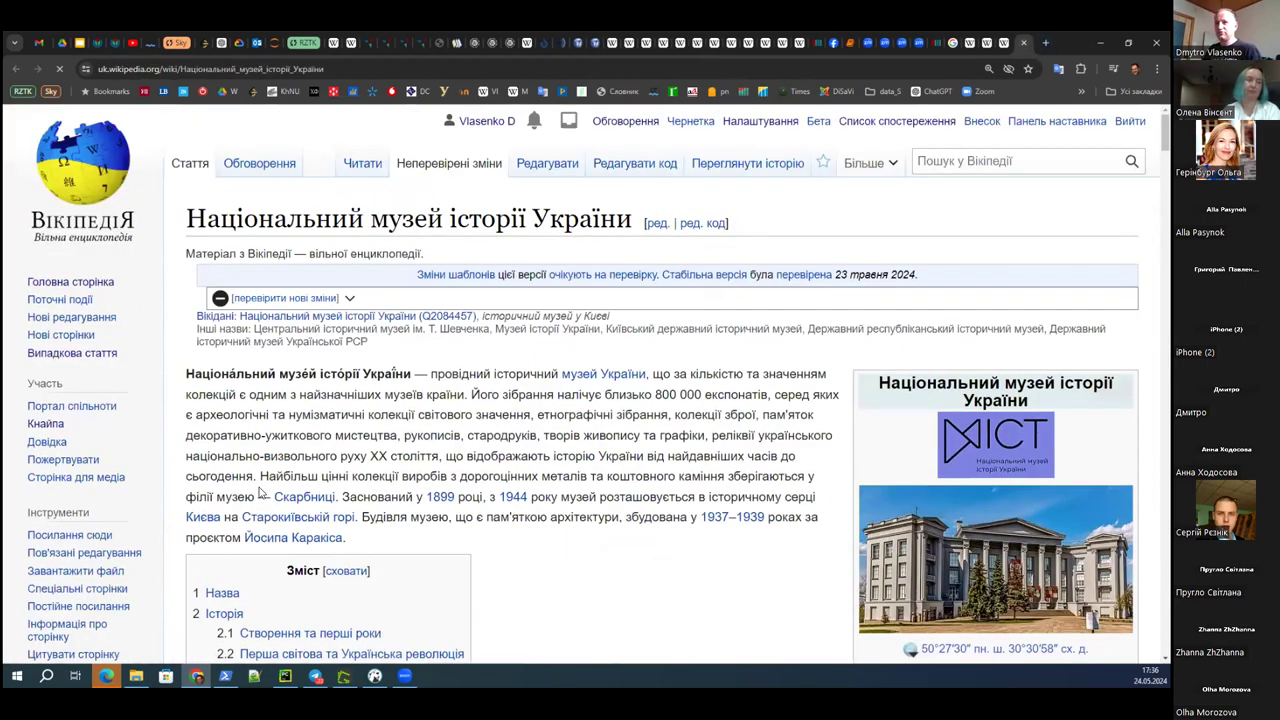
scroll(262, 492, down, 3)
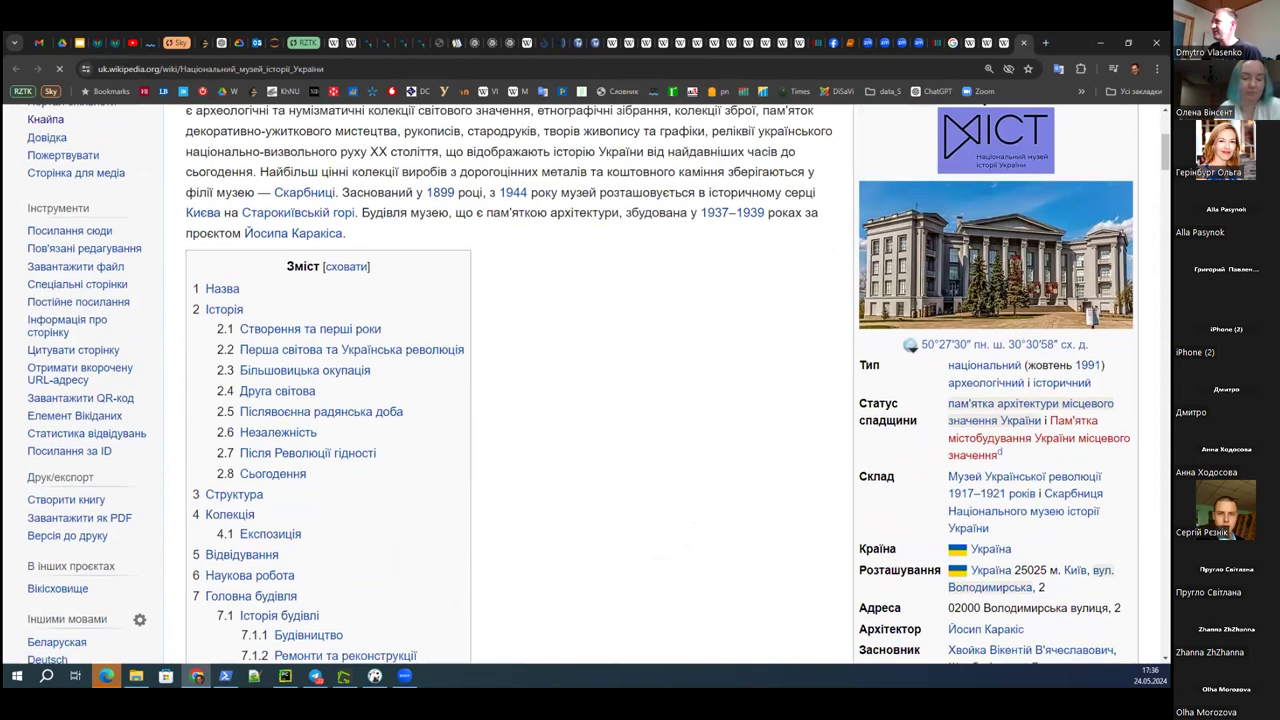
click(74, 415)
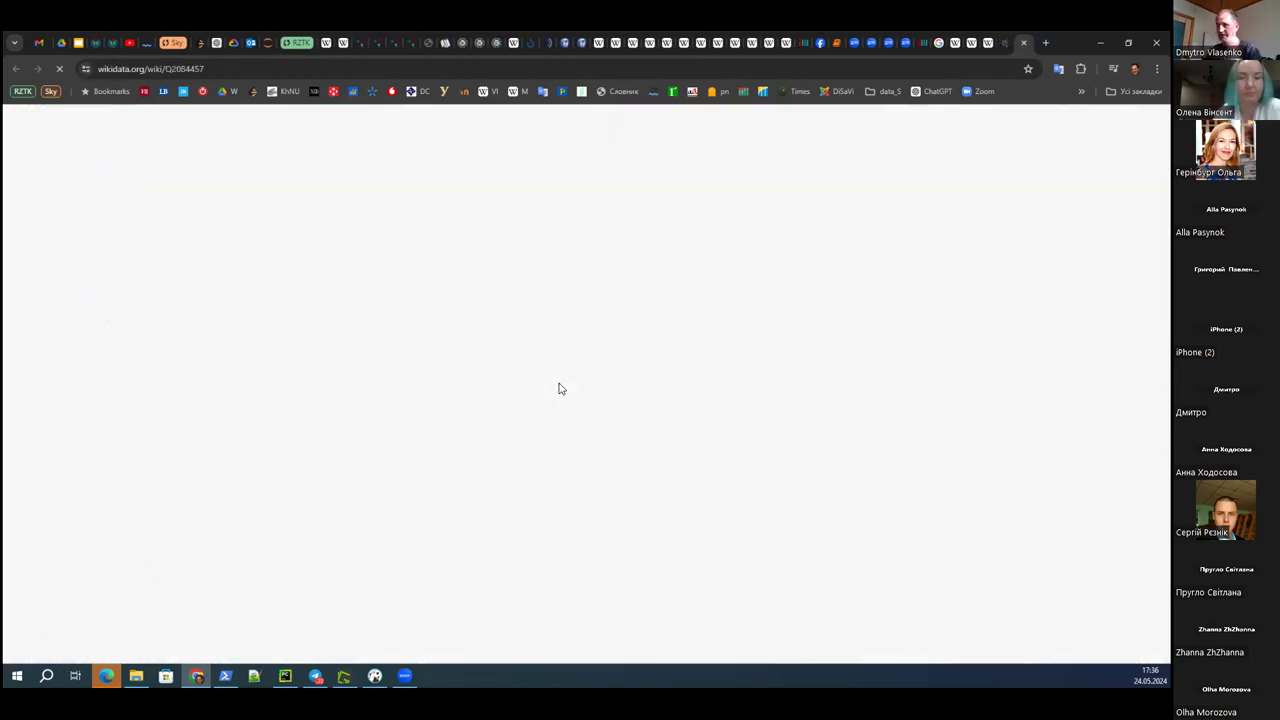
- Examine the museum item's statements from «є одним із» down to its founders and directors, including the reference for the official name
scroll(333, 356, down, 3)
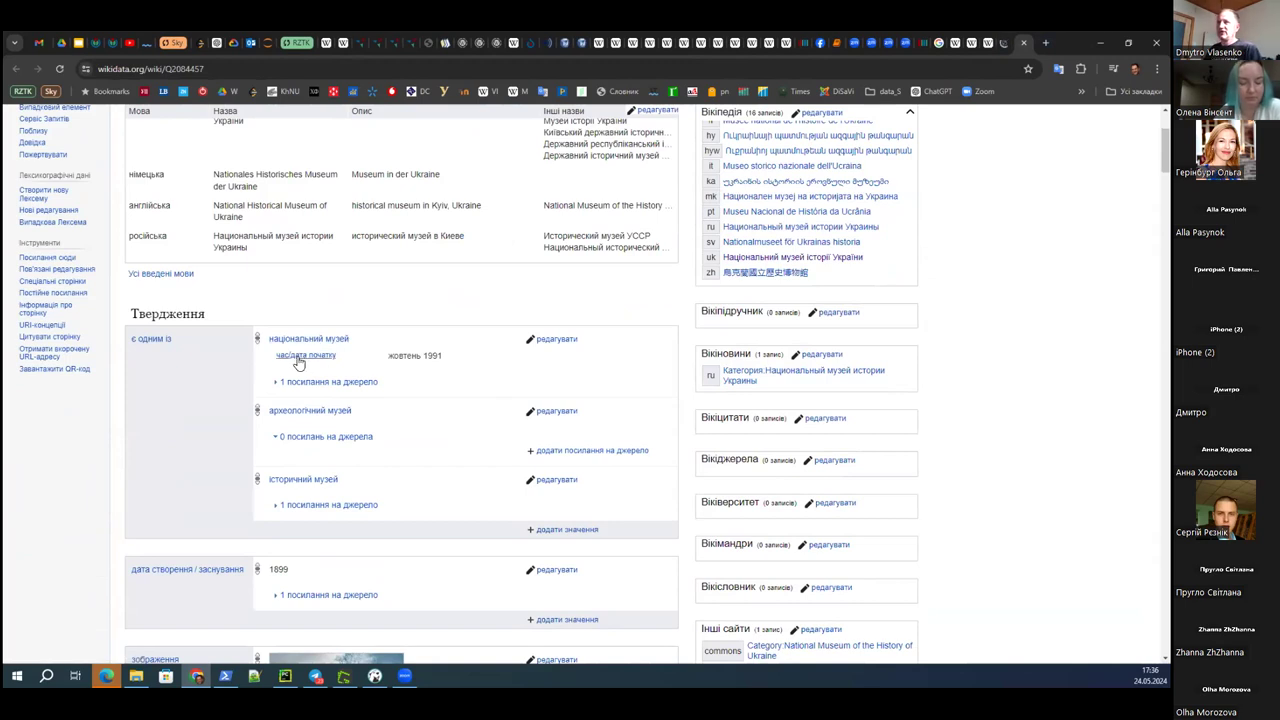
scroll(391, 390, down, 2)
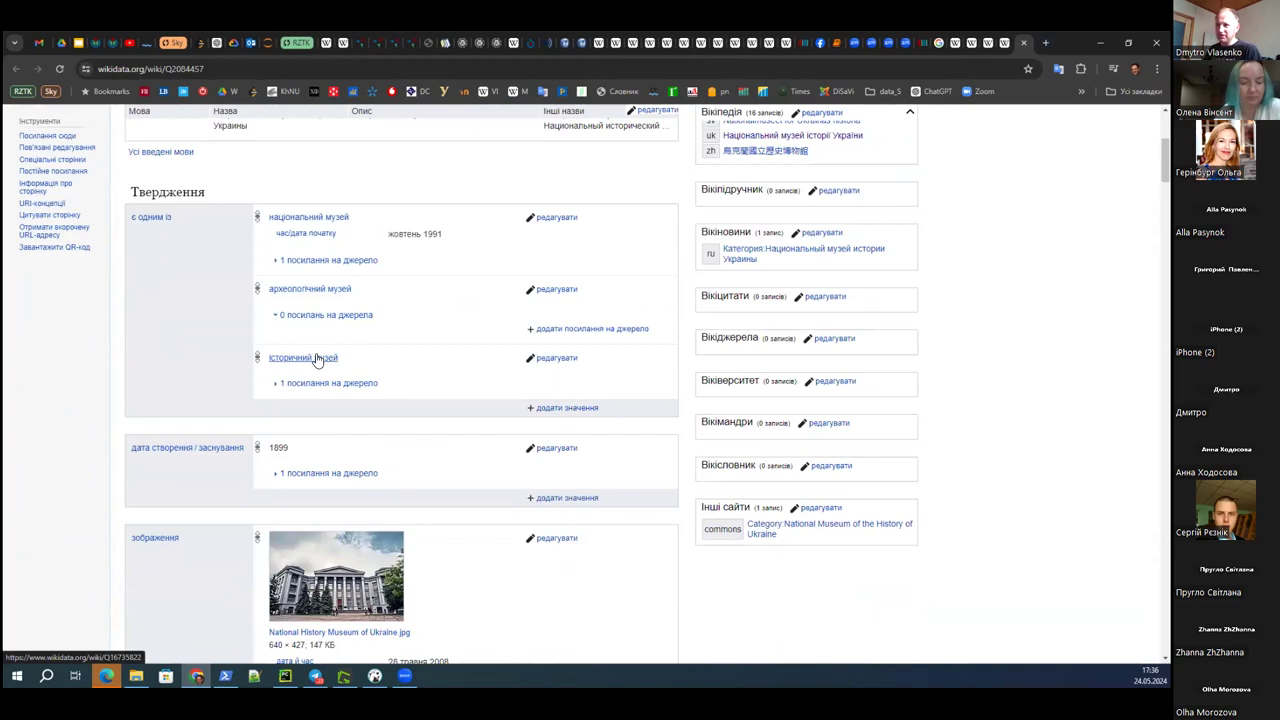
scroll(222, 341, down, 2)
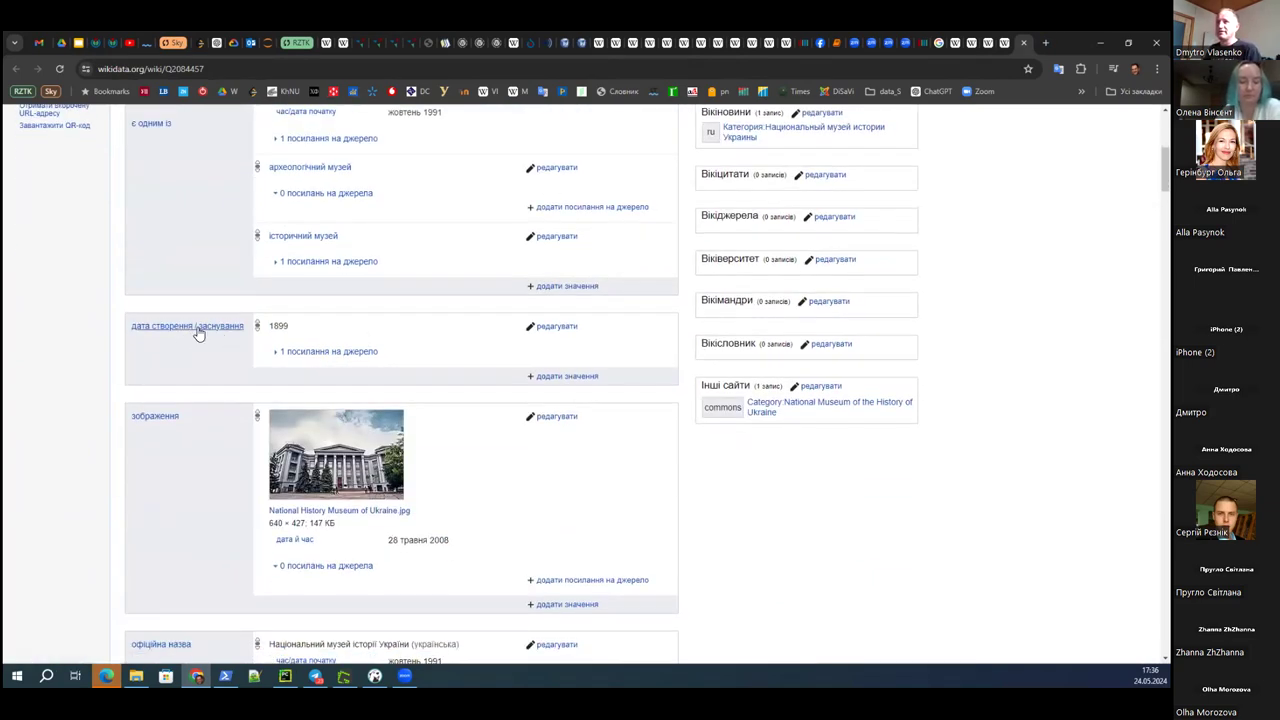
scroll(225, 423, down, 2)
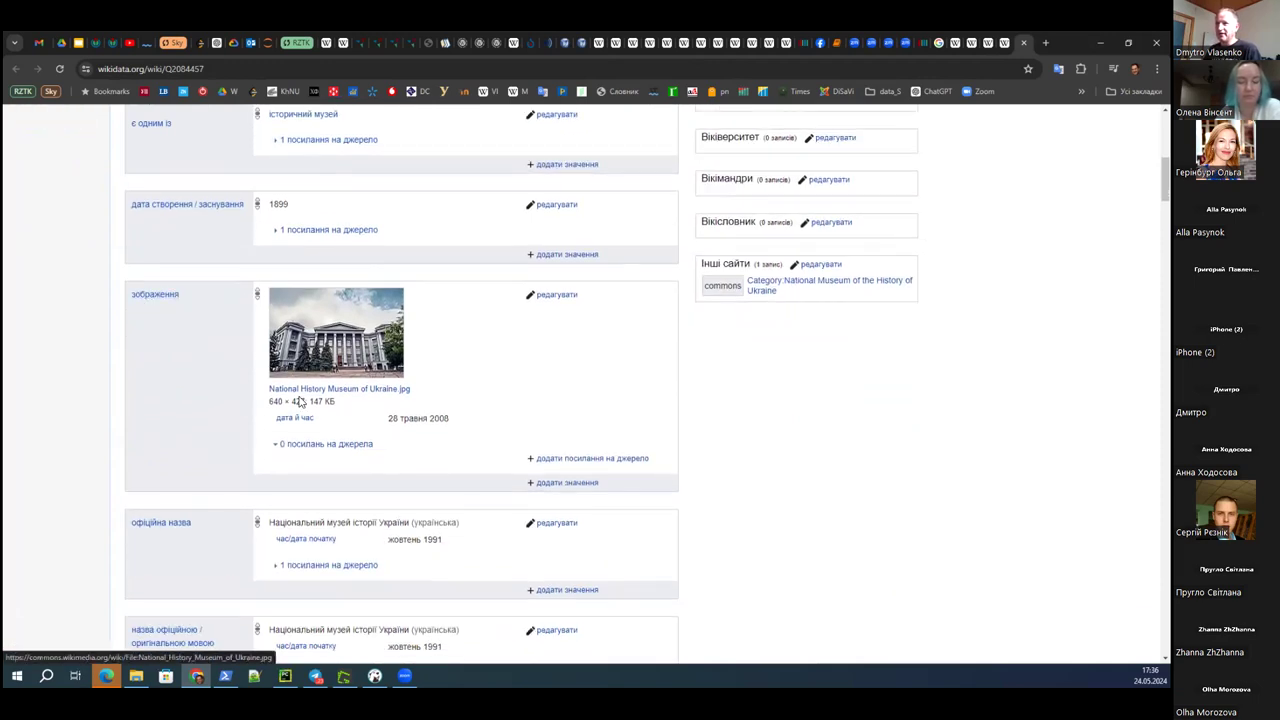
scroll(295, 470, down, 2)
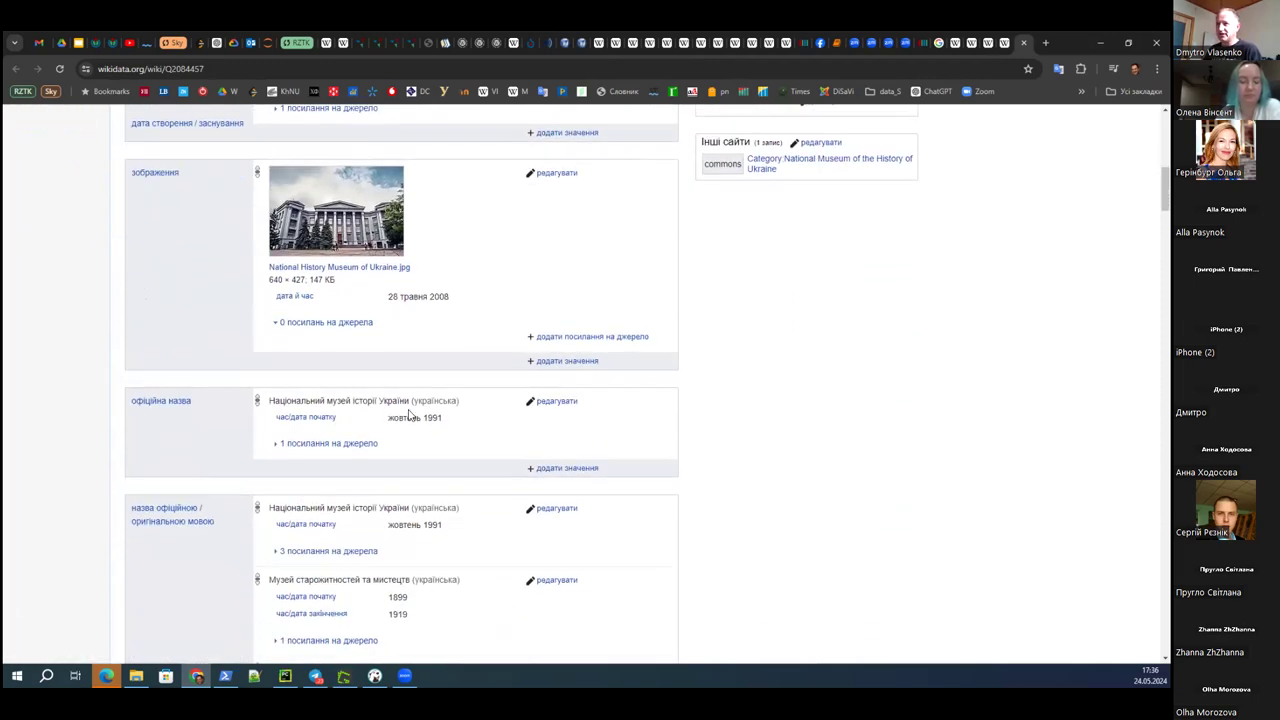
click(276, 444)
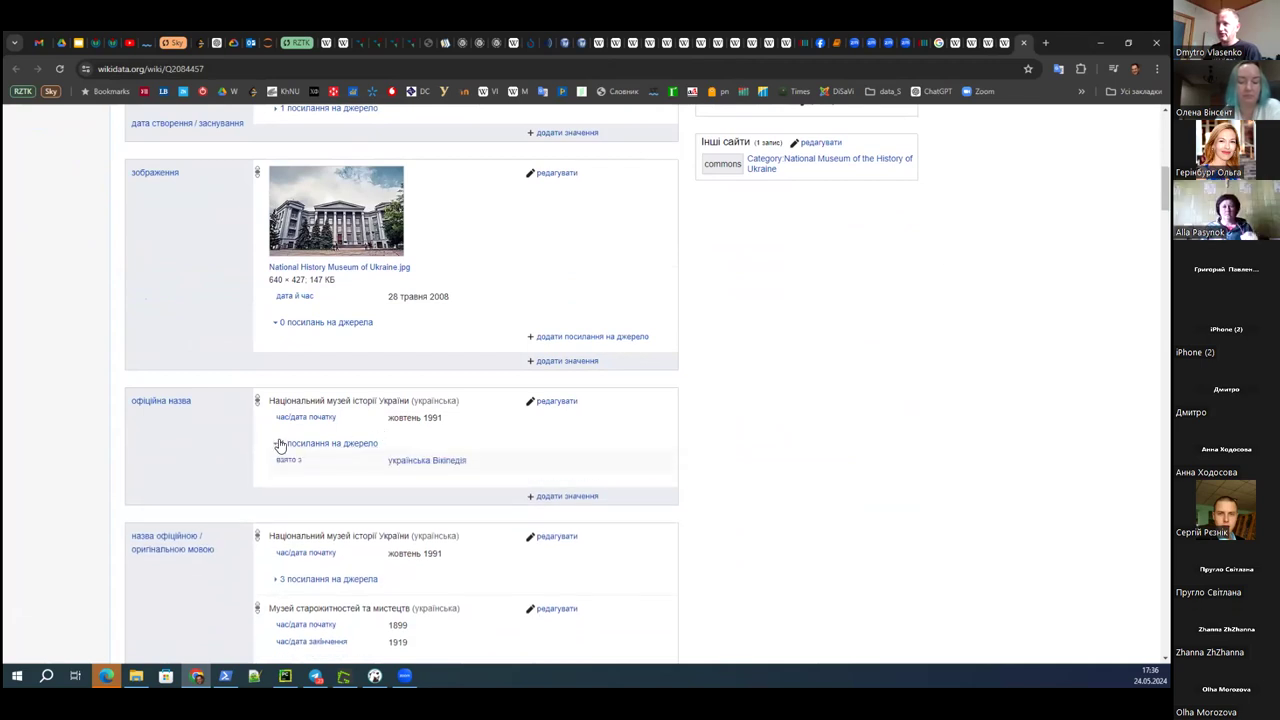
scroll(245, 434, down, 4)
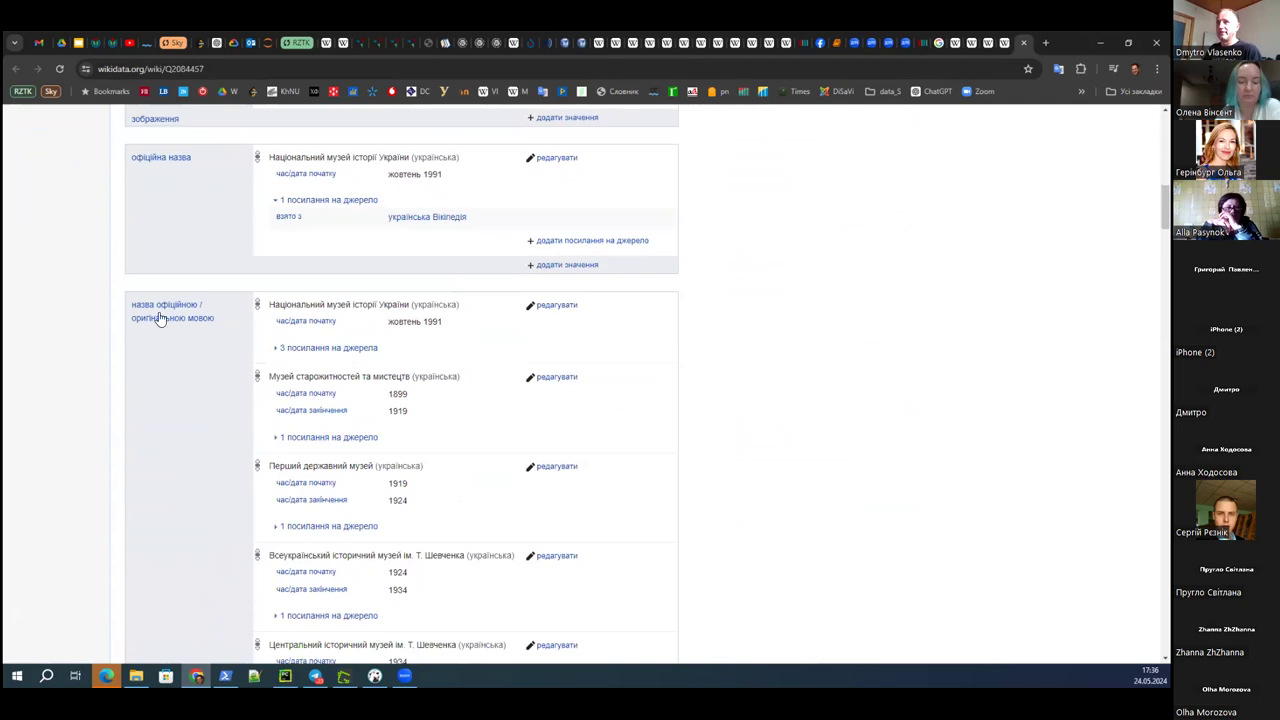
scroll(443, 397, down, 1)
scroll(443, 397, down, 2)
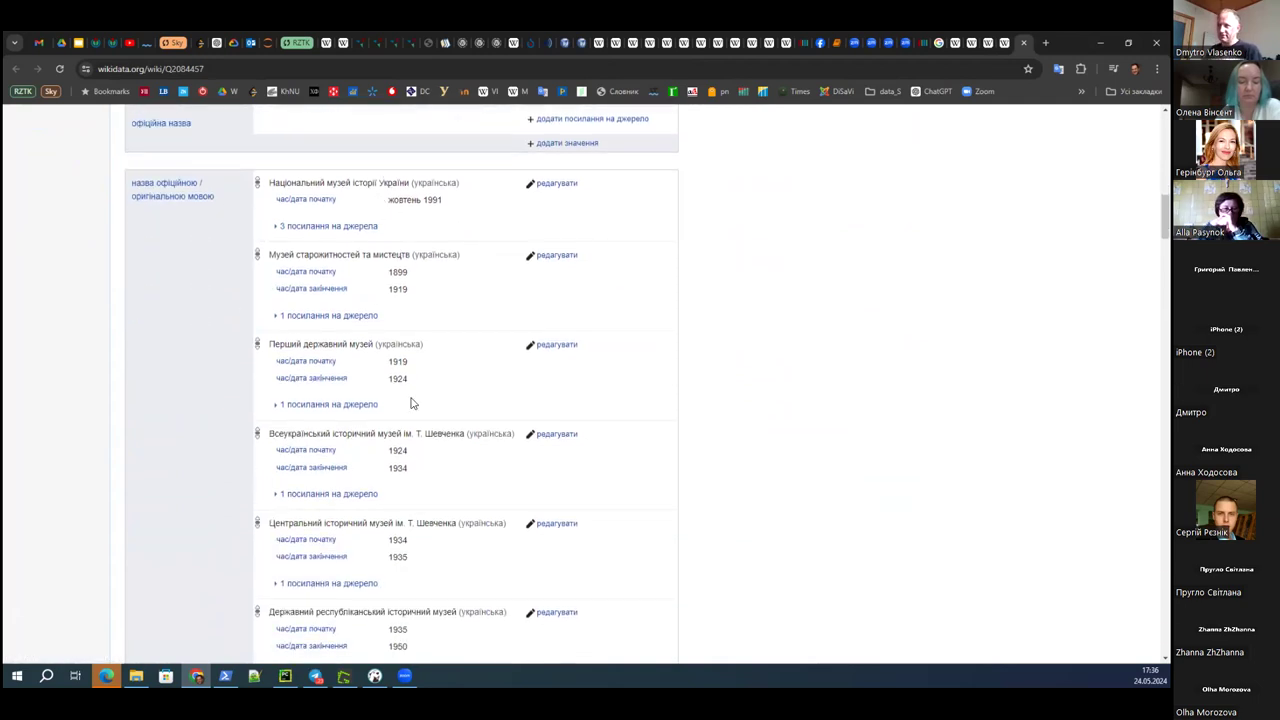
scroll(384, 344, down, 5)
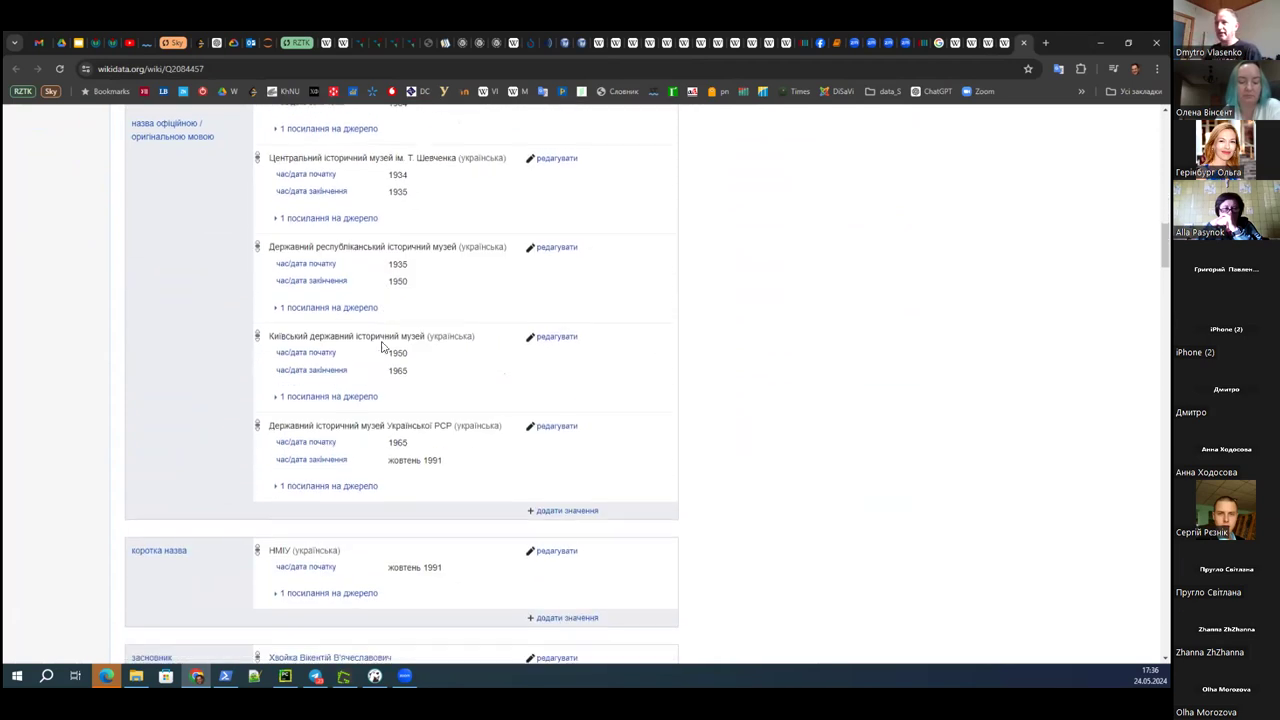
scroll(381, 360, down, 3)
scroll(281, 366, down, 2)
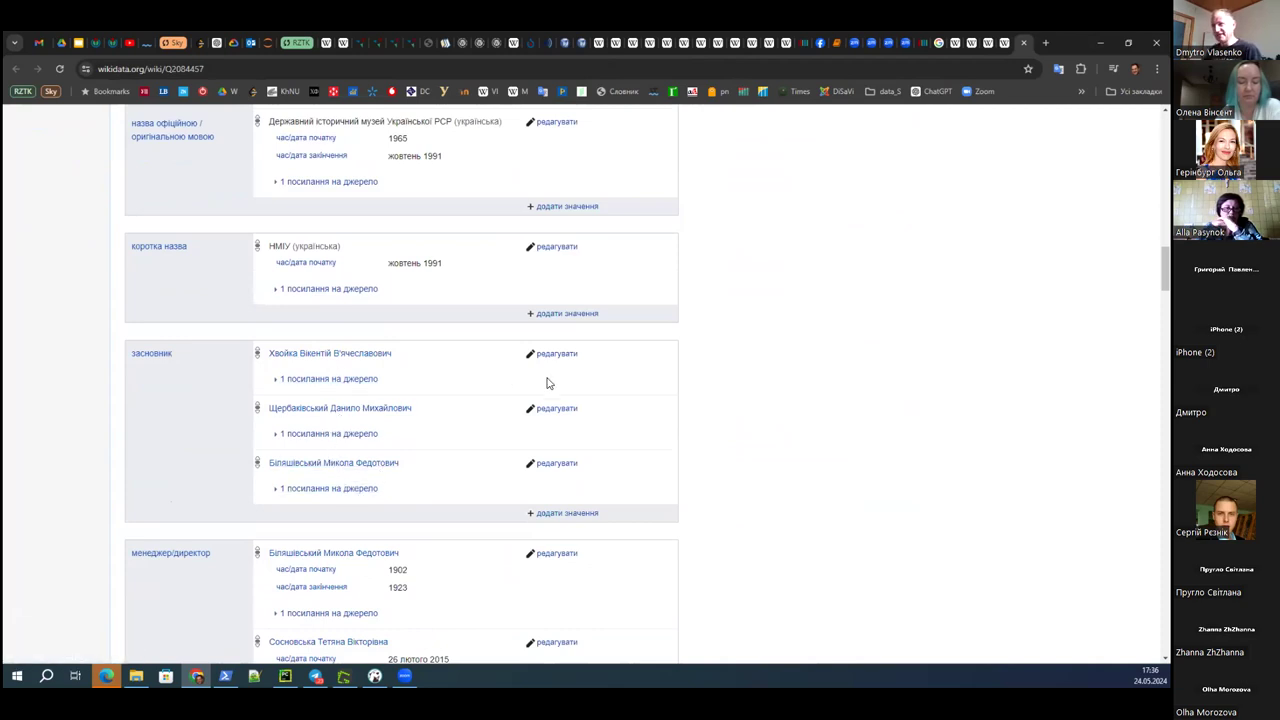
- Open the Wikidata item of the director who started on 17 березня 2020 in a new tab, view it and return to the museum item
scroll(612, 375, down, 2)
scroll(186, 463, down, 1)
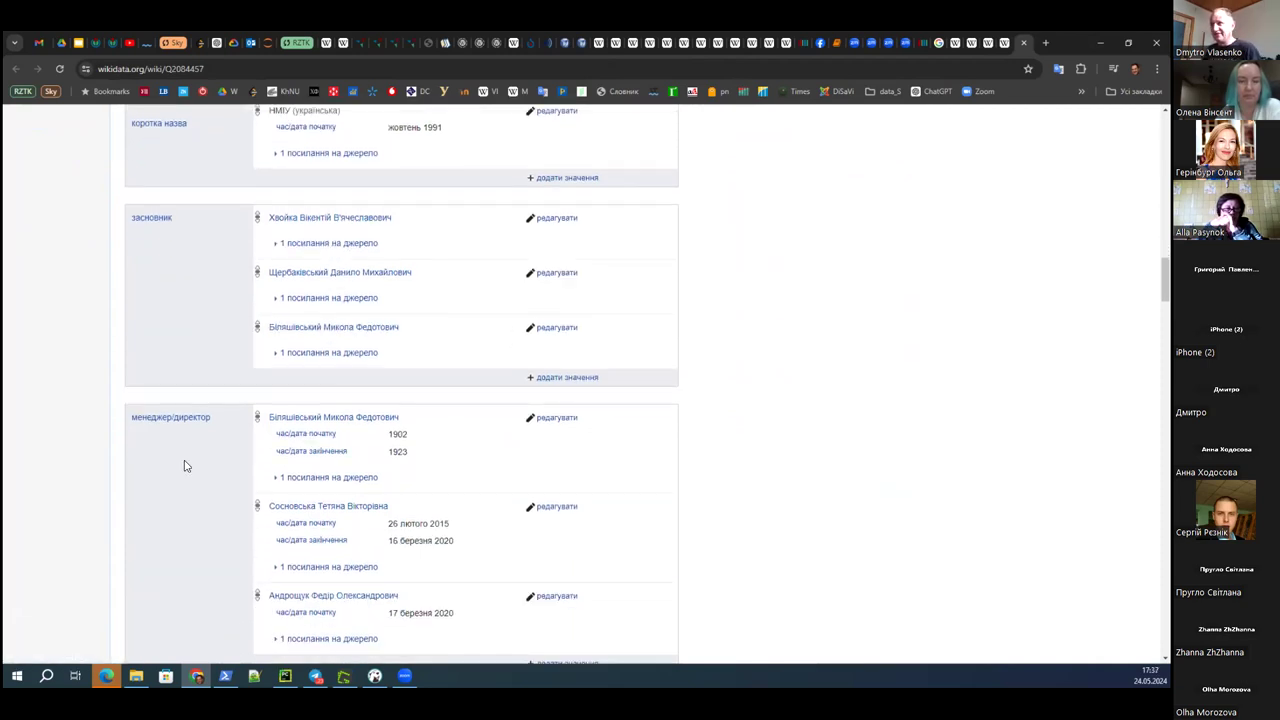
scroll(363, 434, down, 2)
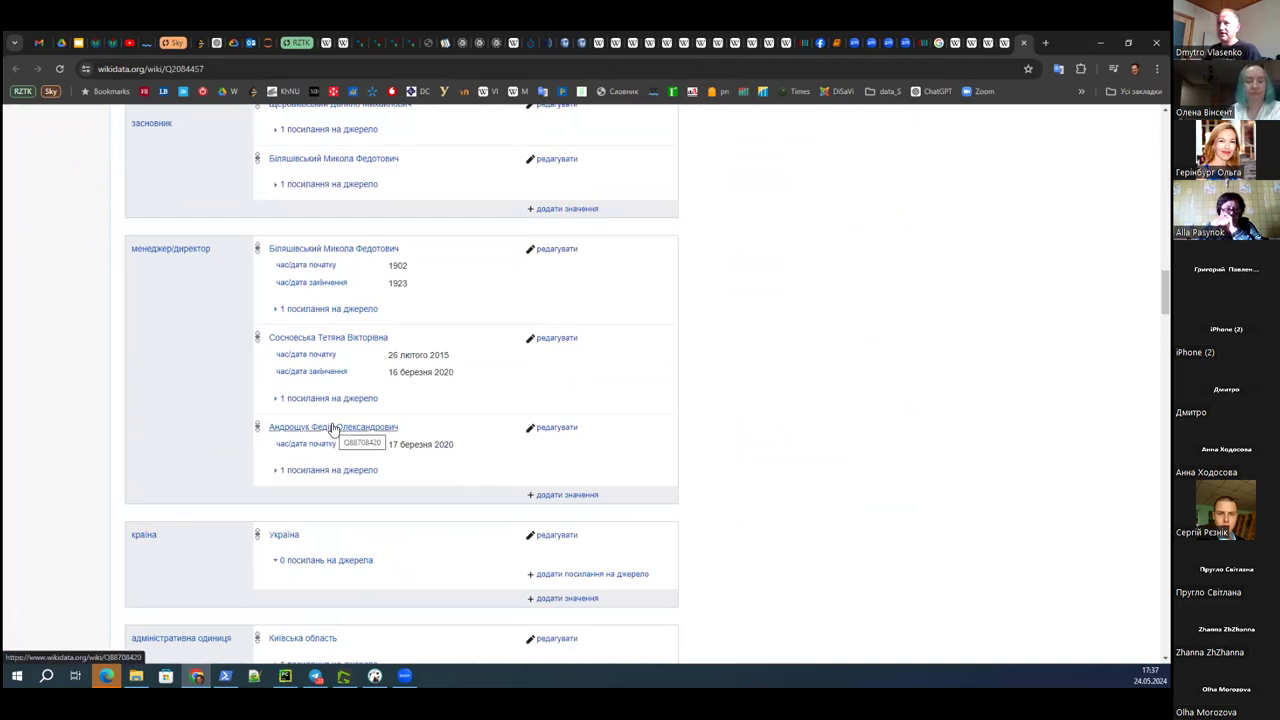
scroll(330, 425, down, 2)
scroll(328, 423, down, 1)
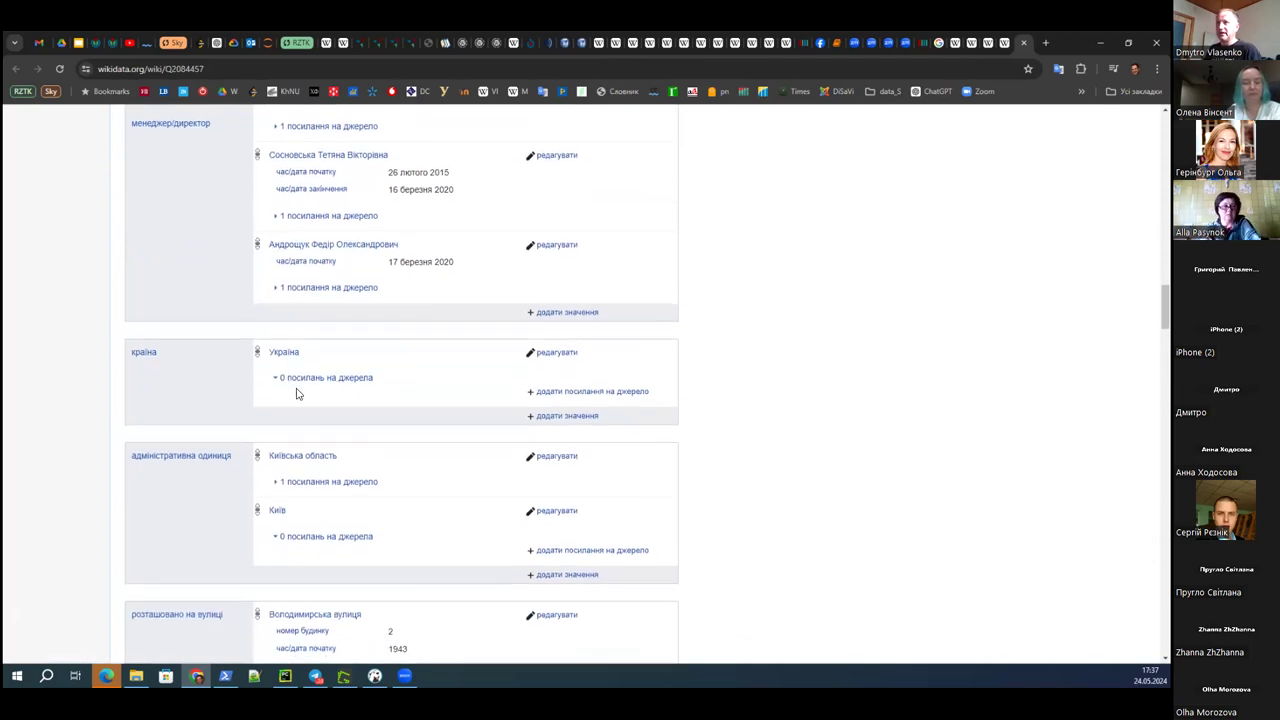
scroll(320, 396, up, 2)
middle_click(292, 367)
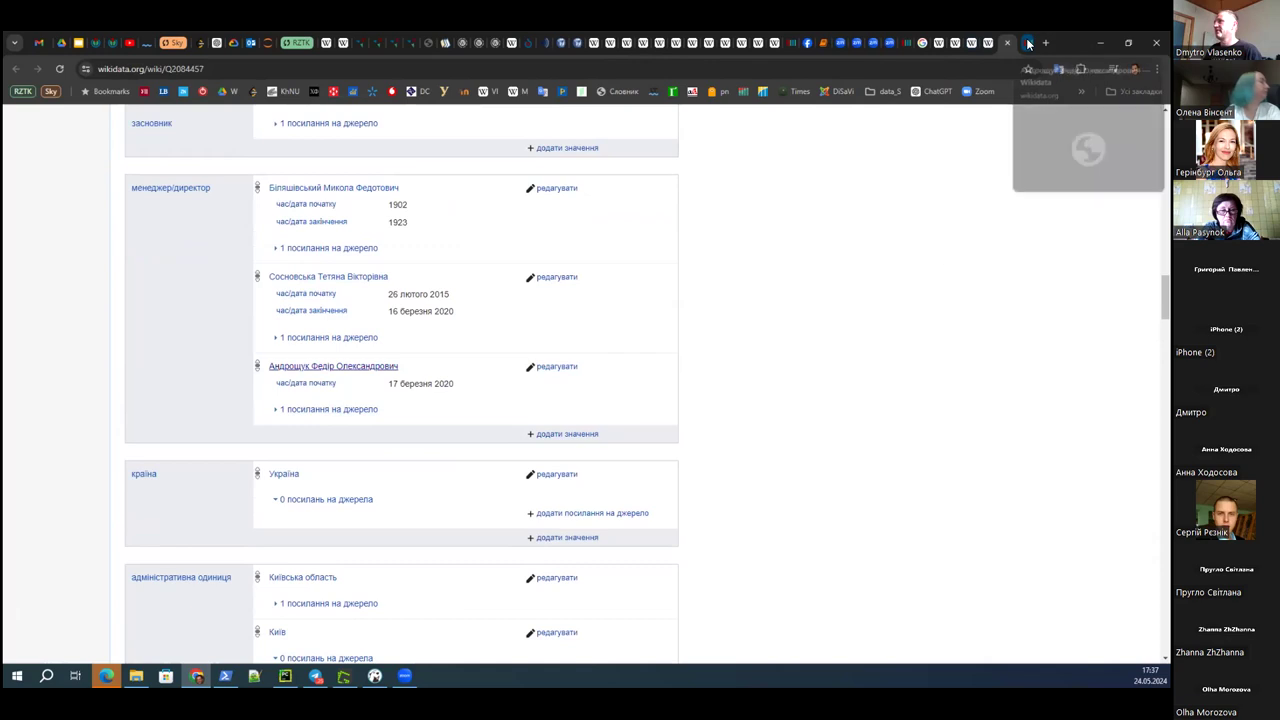
click(1028, 43)
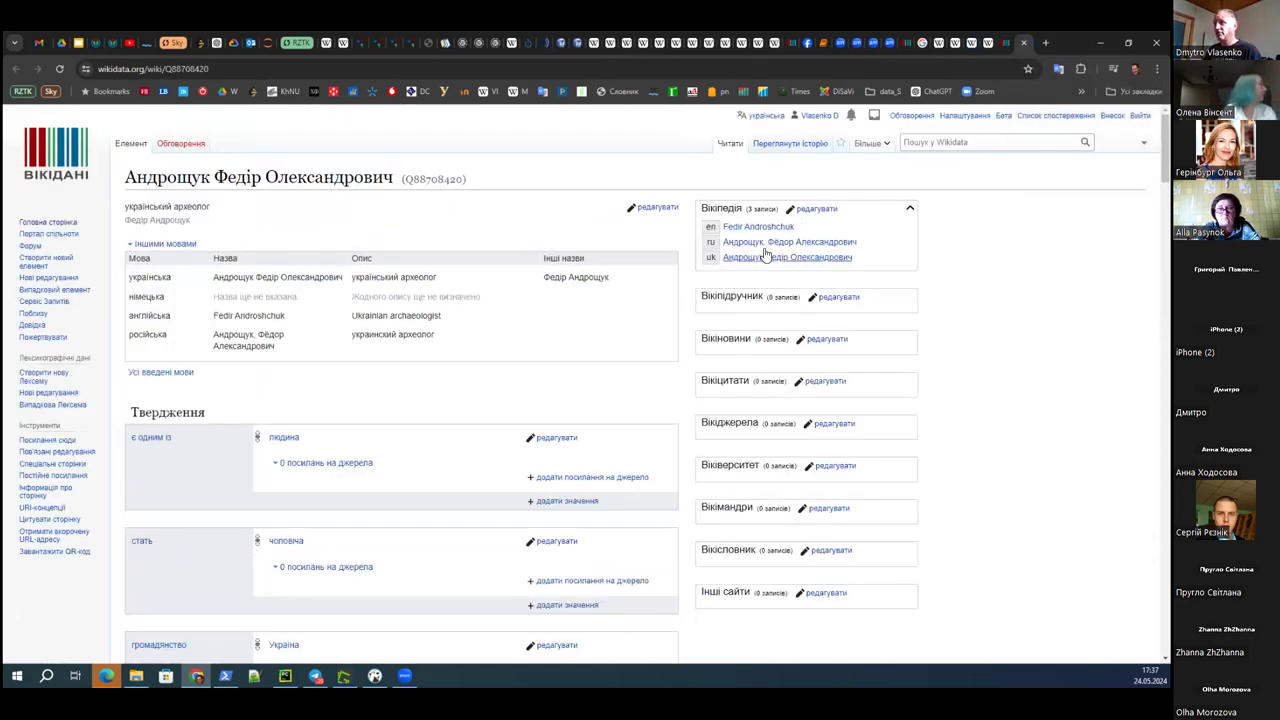
click(998, 43)
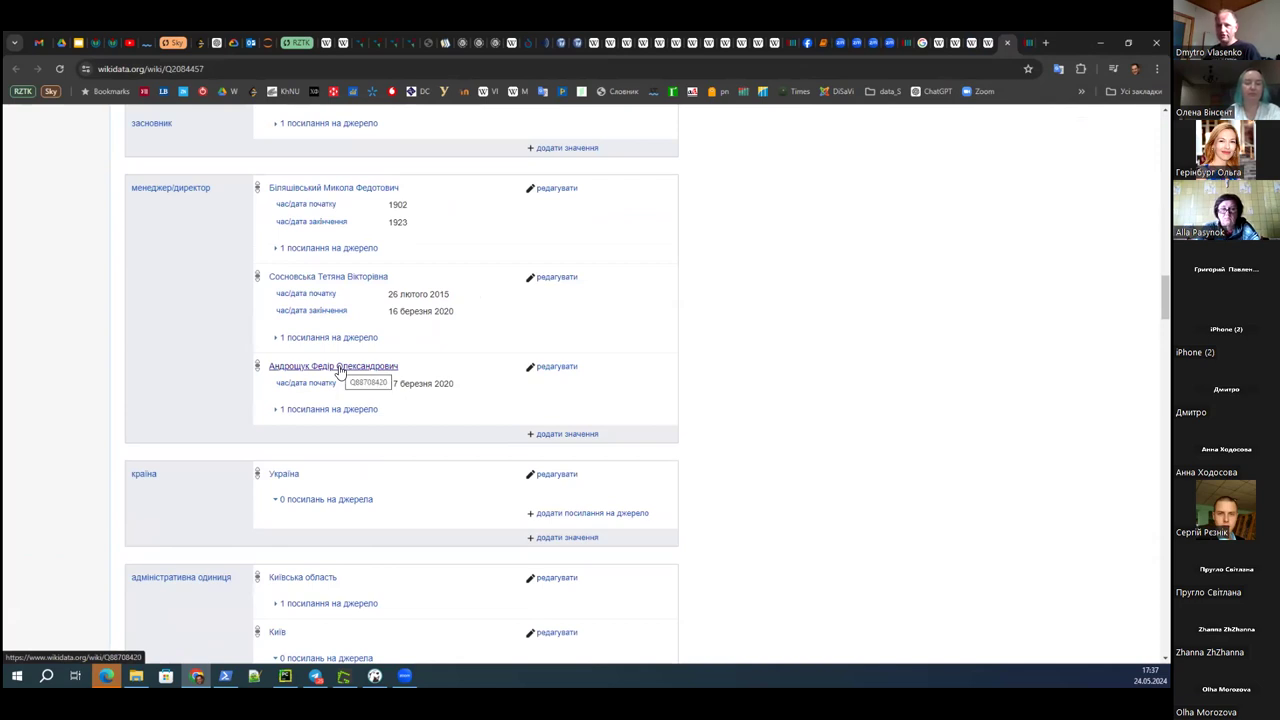
click(1024, 42)
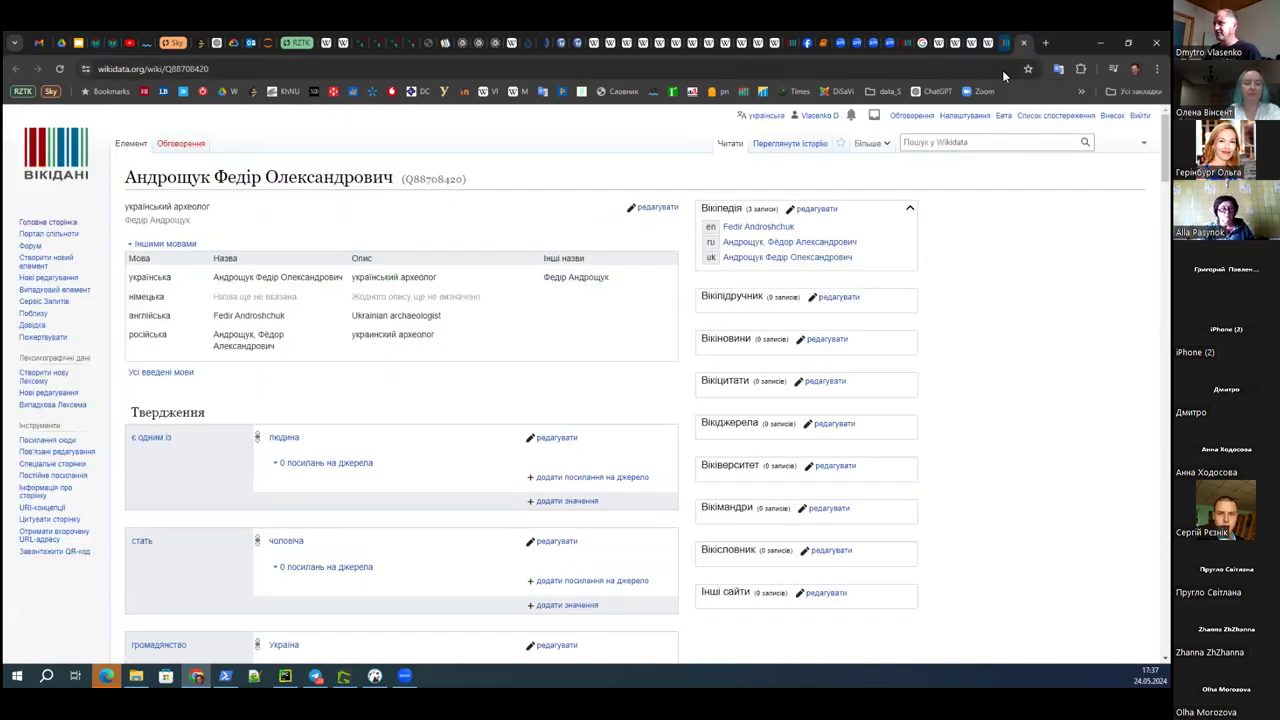
click(1000, 47)
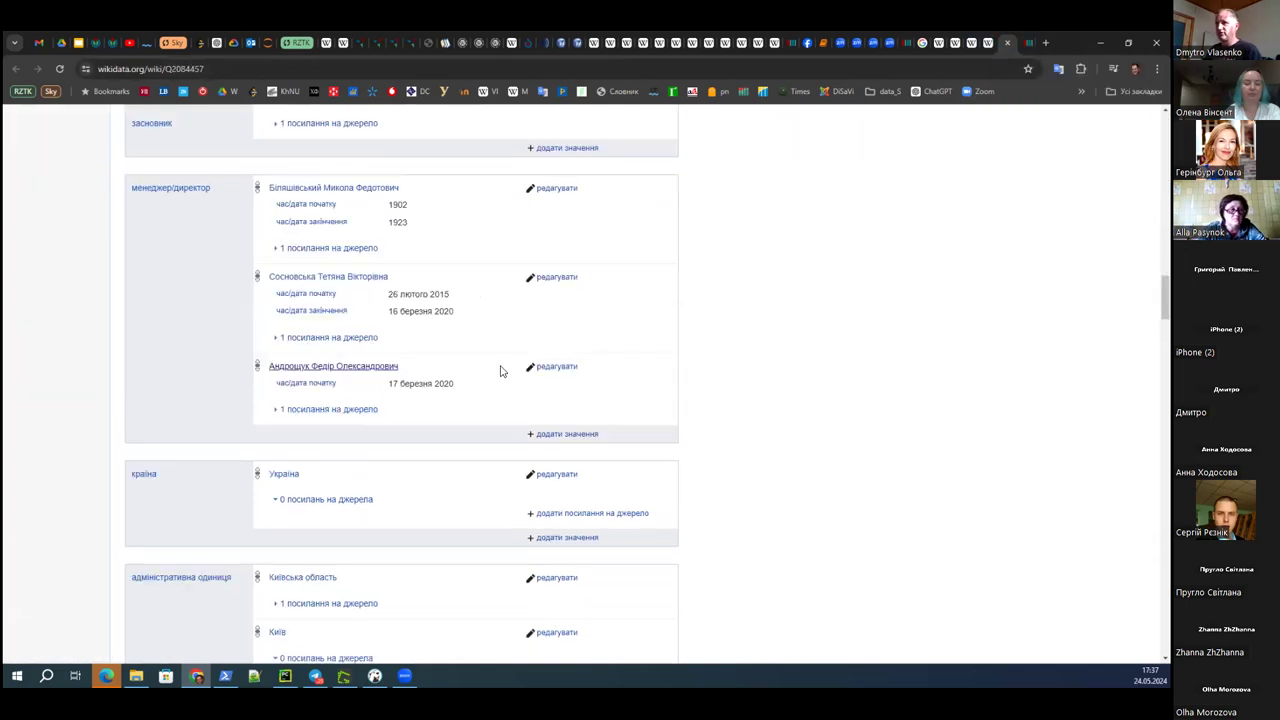
- Examine the museum item's statements from «країна» through its street location and «географічні координати» to «дочірня організація» and «дата офіційного відкриття»
scroll(255, 392, down, 2)
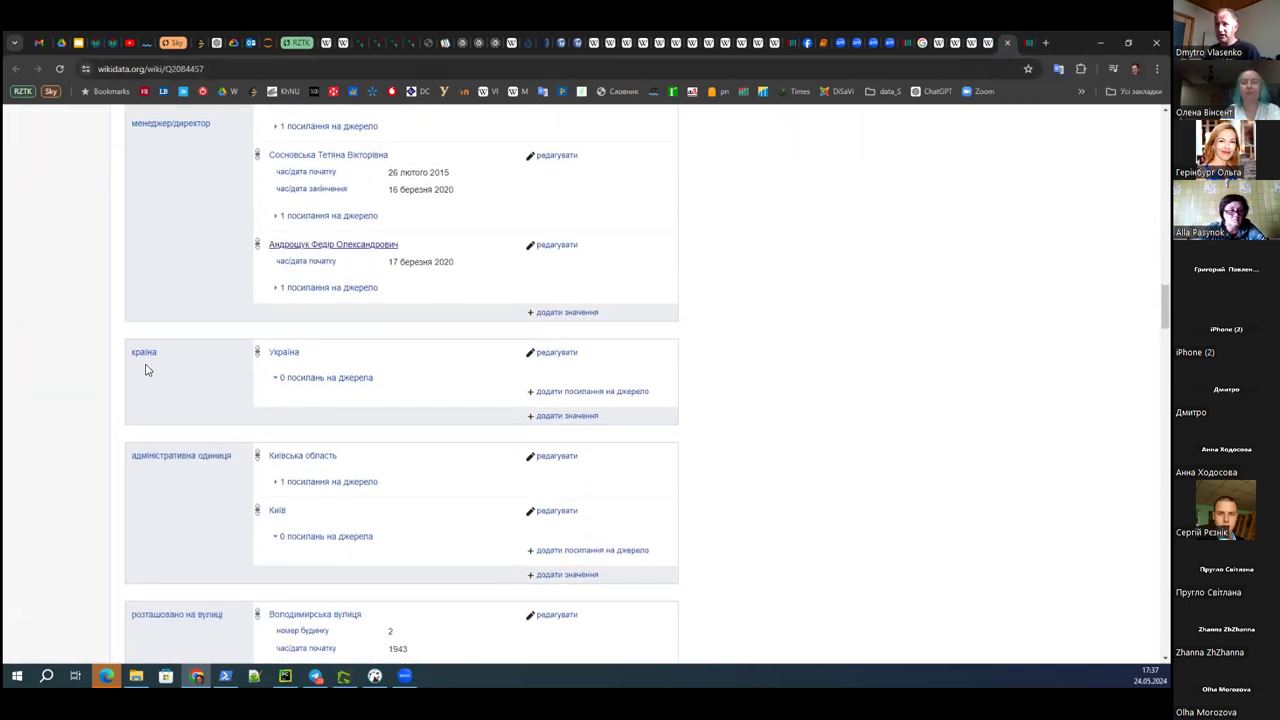
scroll(150, 360, down, 2)
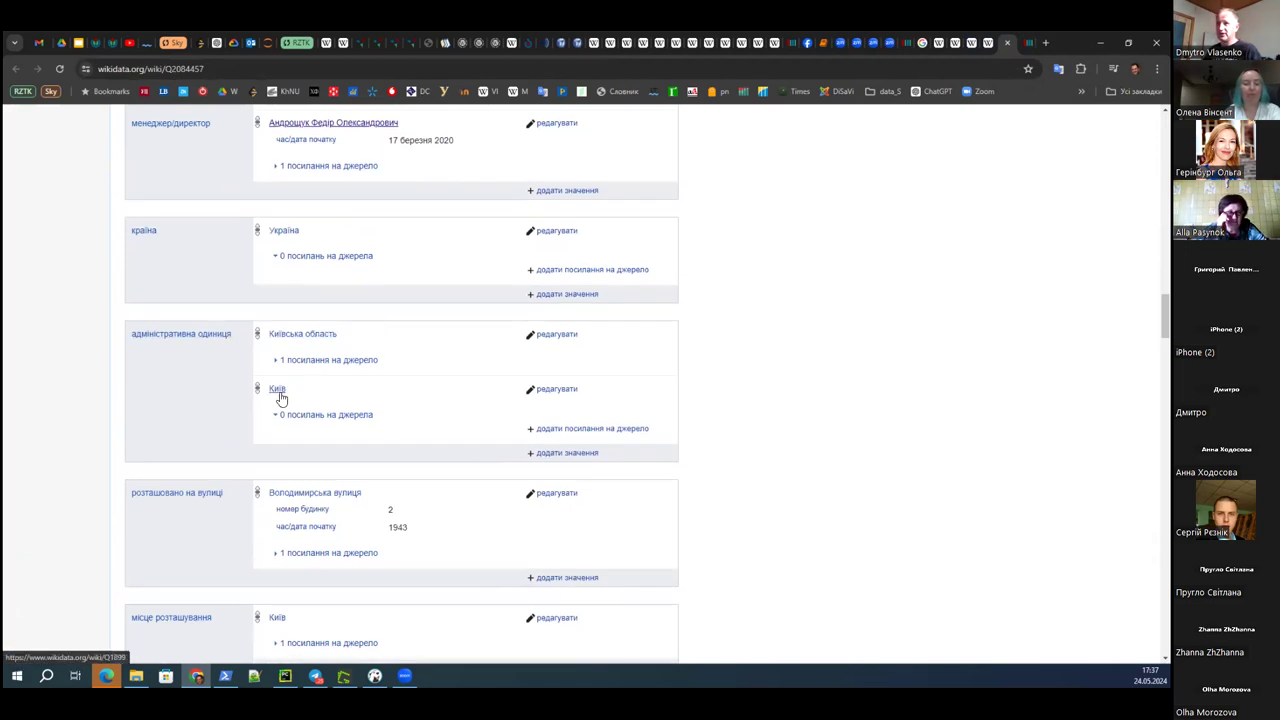
scroll(232, 450, down, 2)
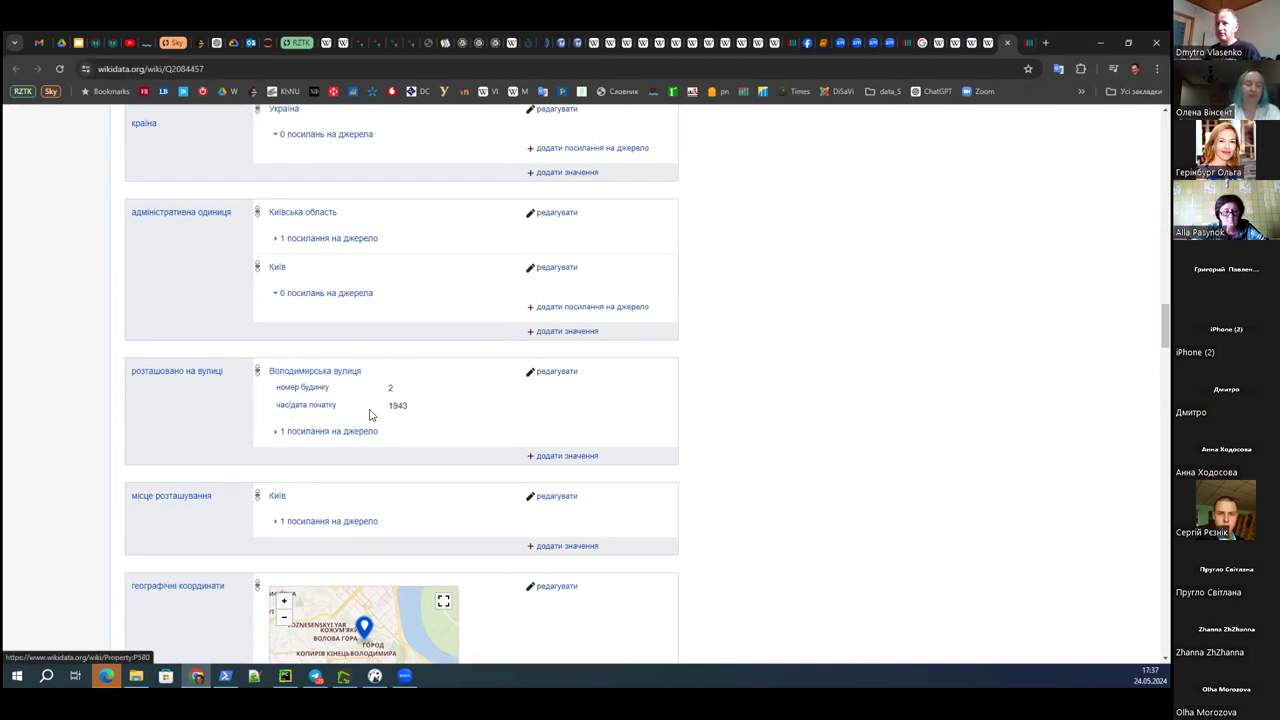
scroll(370, 414, down, 3)
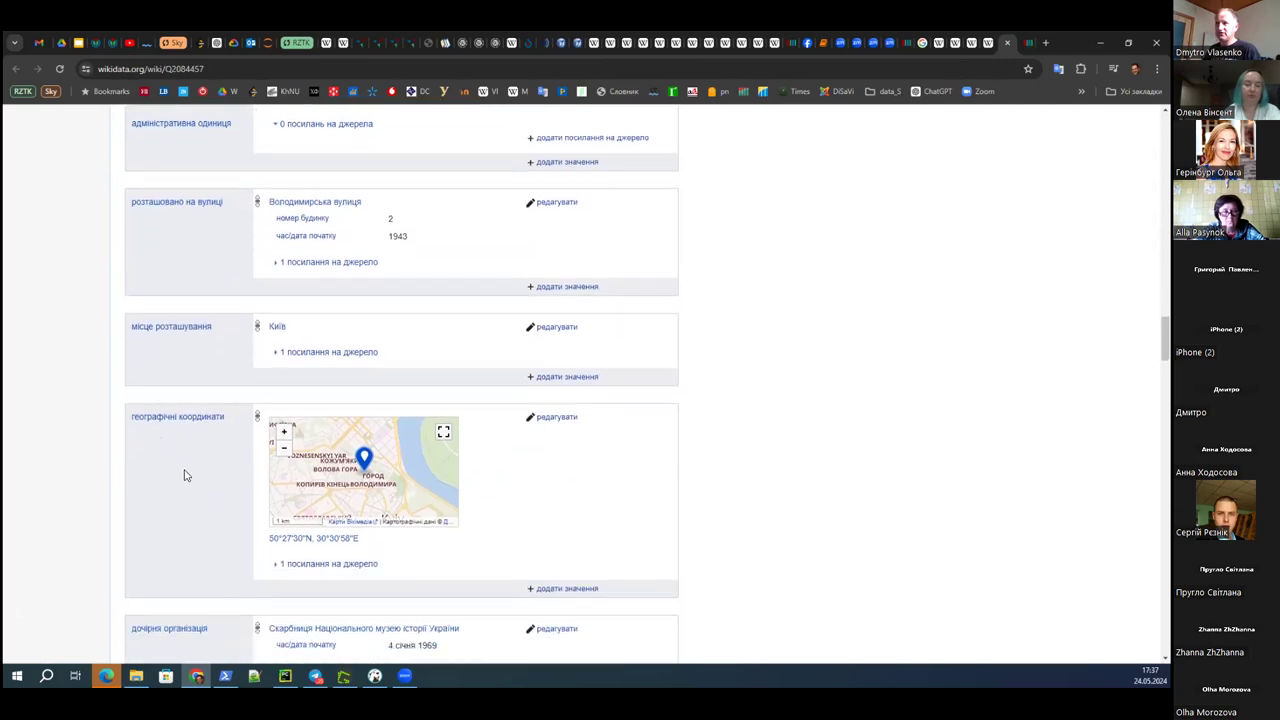
scroll(234, 434, down, 2)
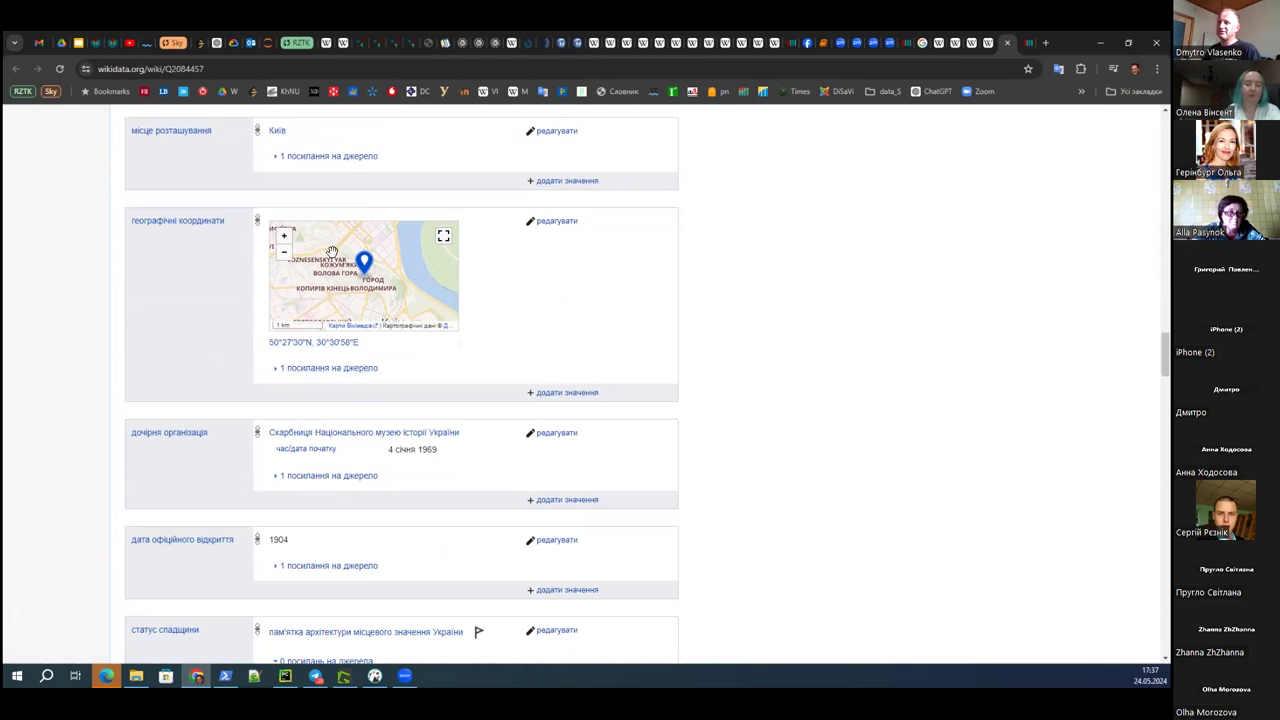
scroll(203, 375, down, 1)
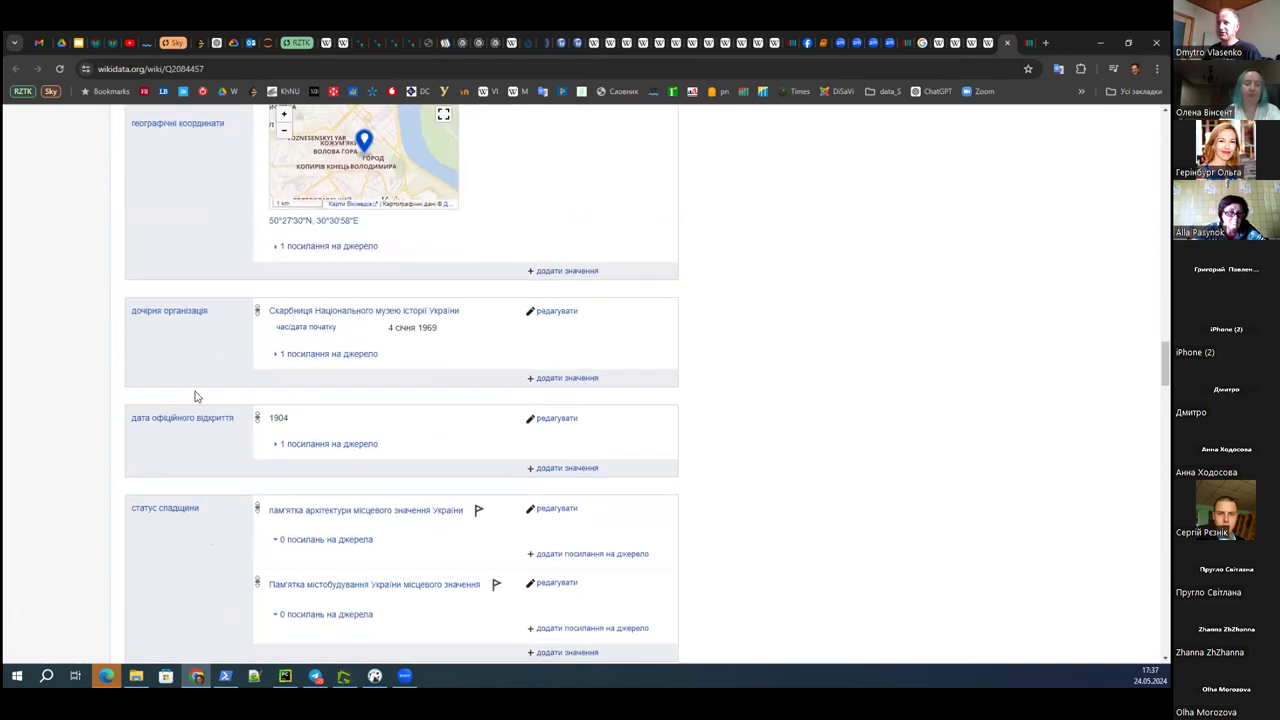
scroll(216, 338, up, 1)
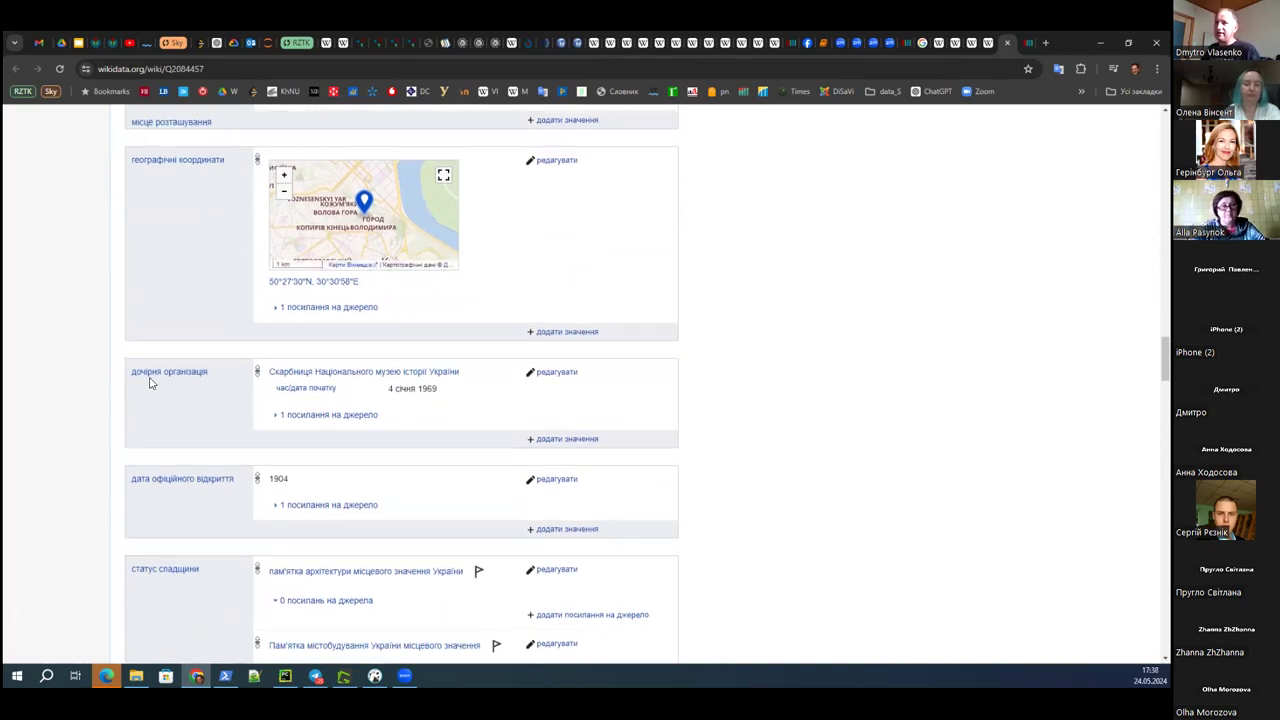
scroll(190, 435, down, 1)
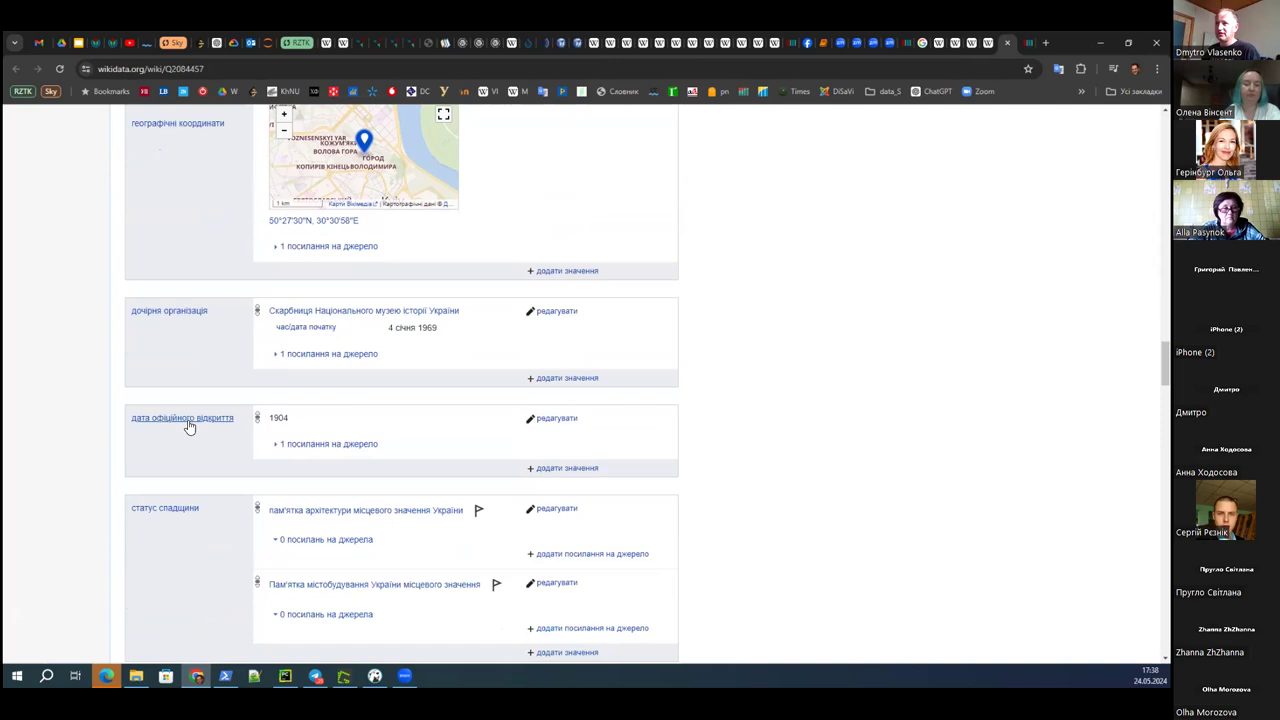
- Read the constraint suggestion attached to the «статус спадщини» value «пам'ятка архітектури місцевого значення України» and close it
scroll(191, 427, down, 1)
scroll(191, 427, down, 1)
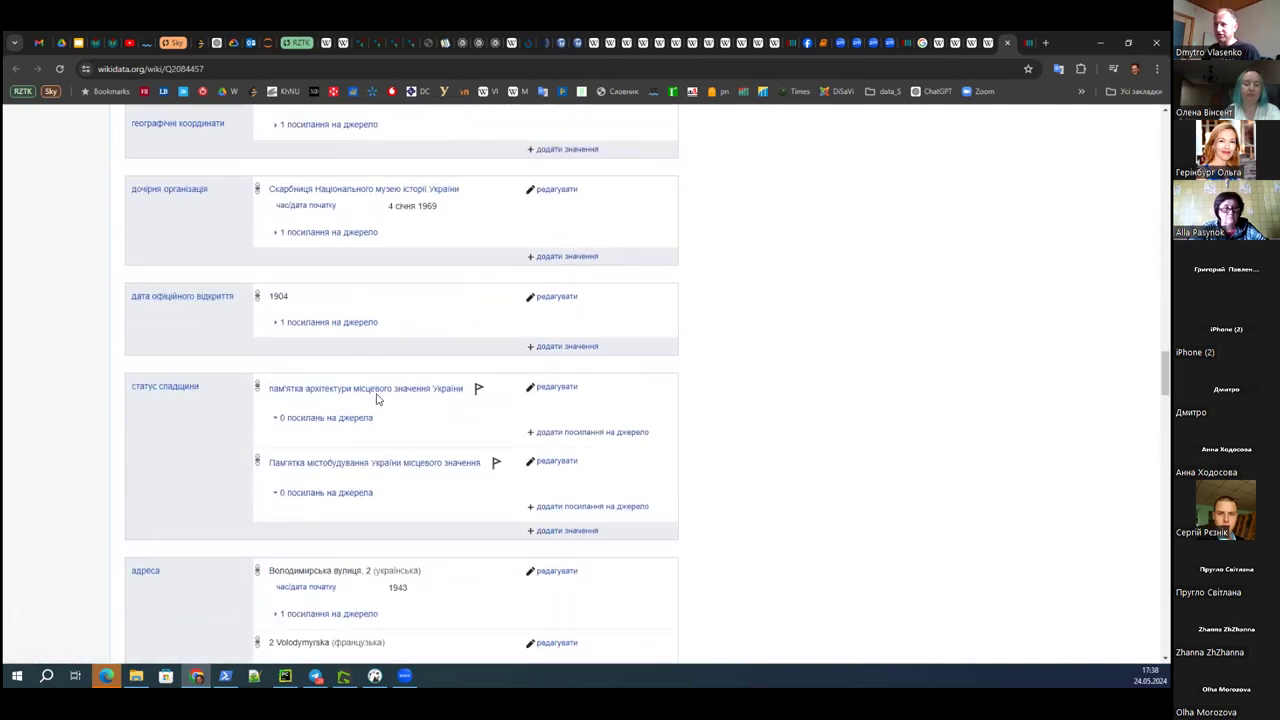
click(479, 391)
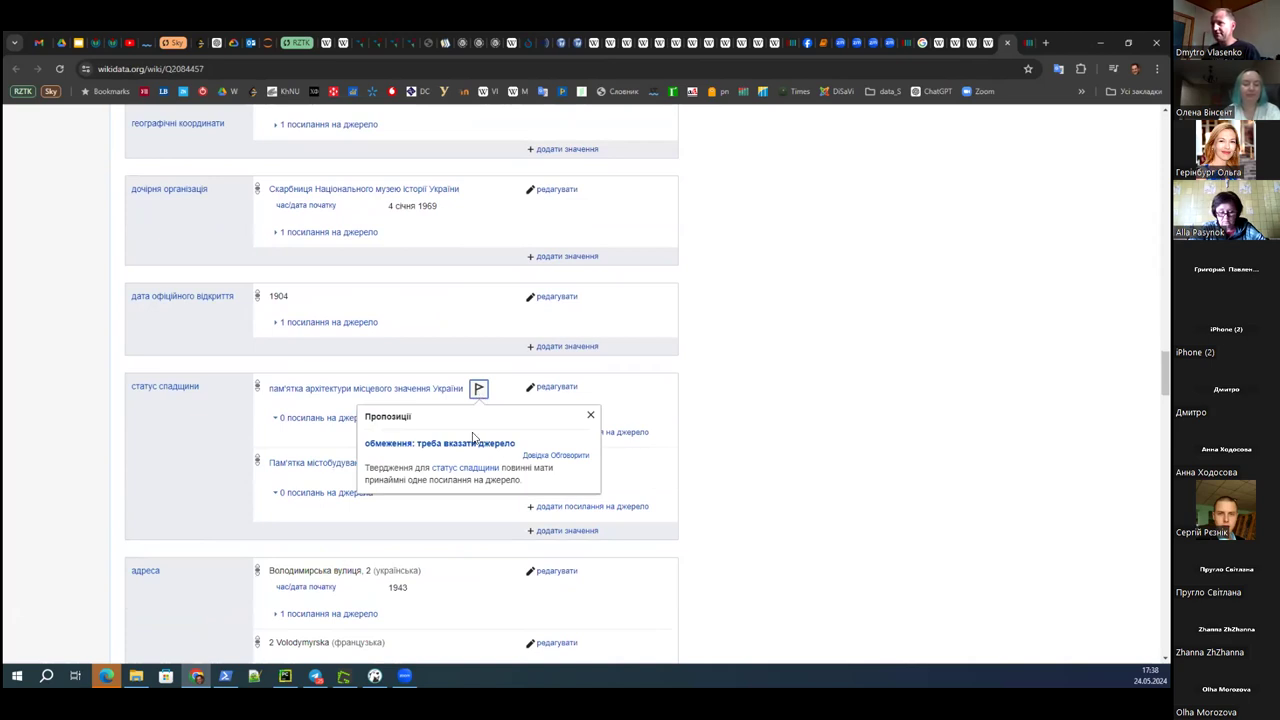
click(192, 445)
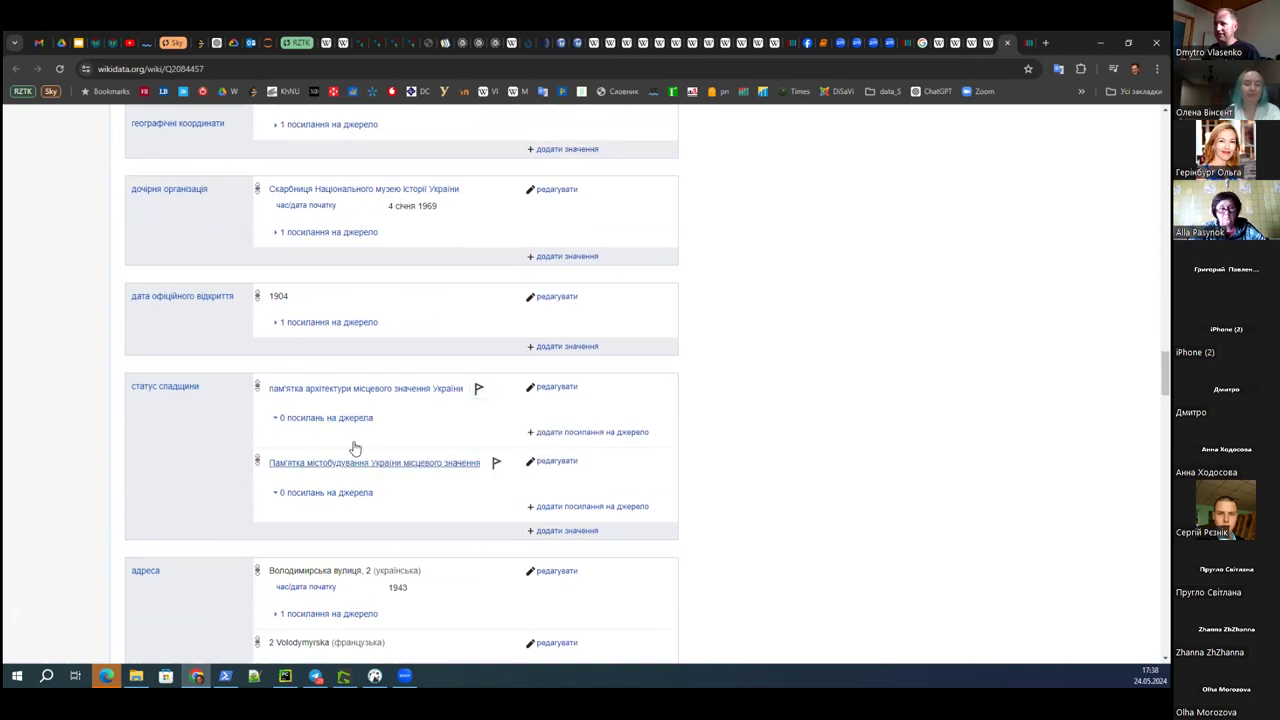
- Examine the museum's contact statements: «адреса» in its different languages, «поштовий індекс», «номер телефону», «електронна пошта» and «офіційний сайт»
scroll(231, 437, down, 2)
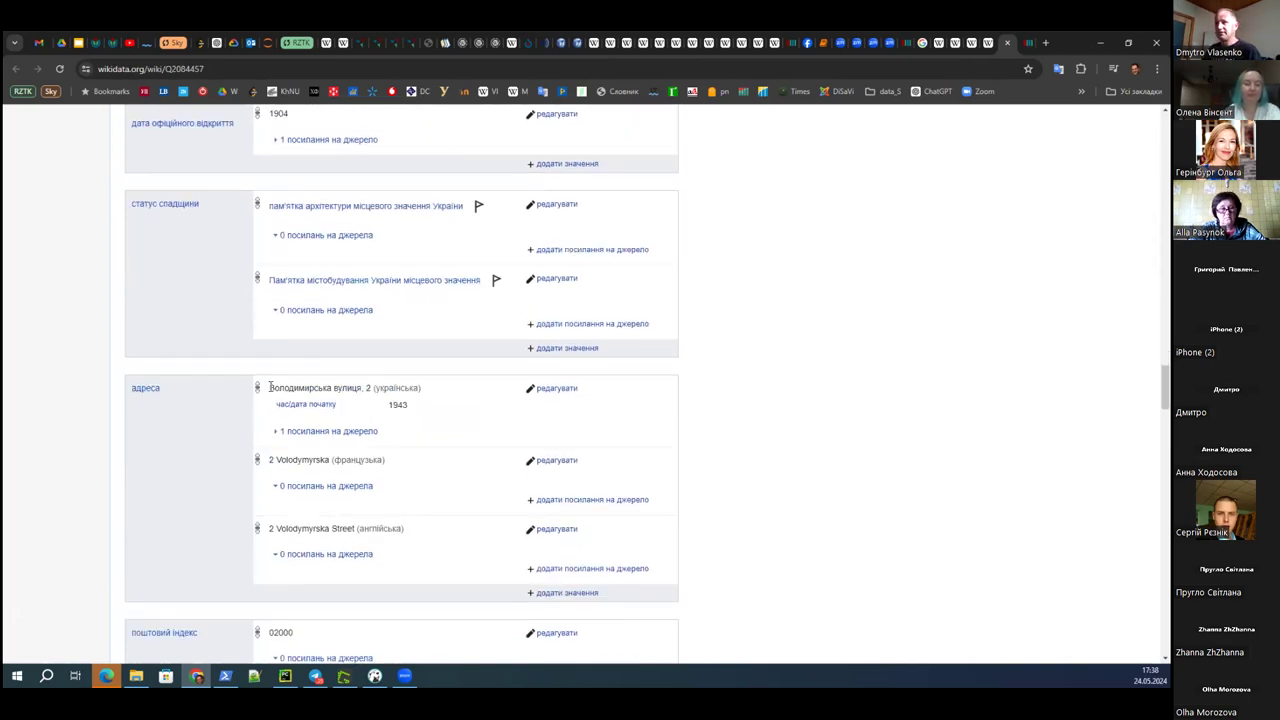
scroll(343, 470, down, 2)
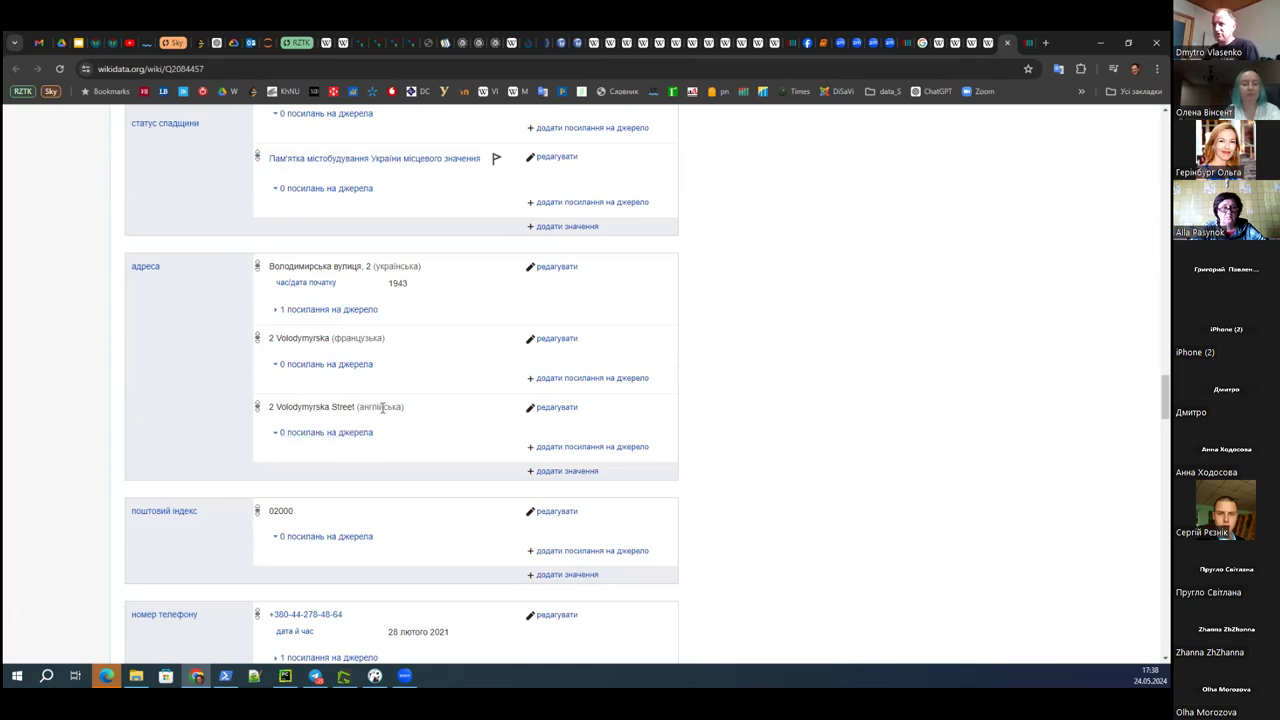
scroll(381, 407, down, 1)
scroll(240, 430, down, 2)
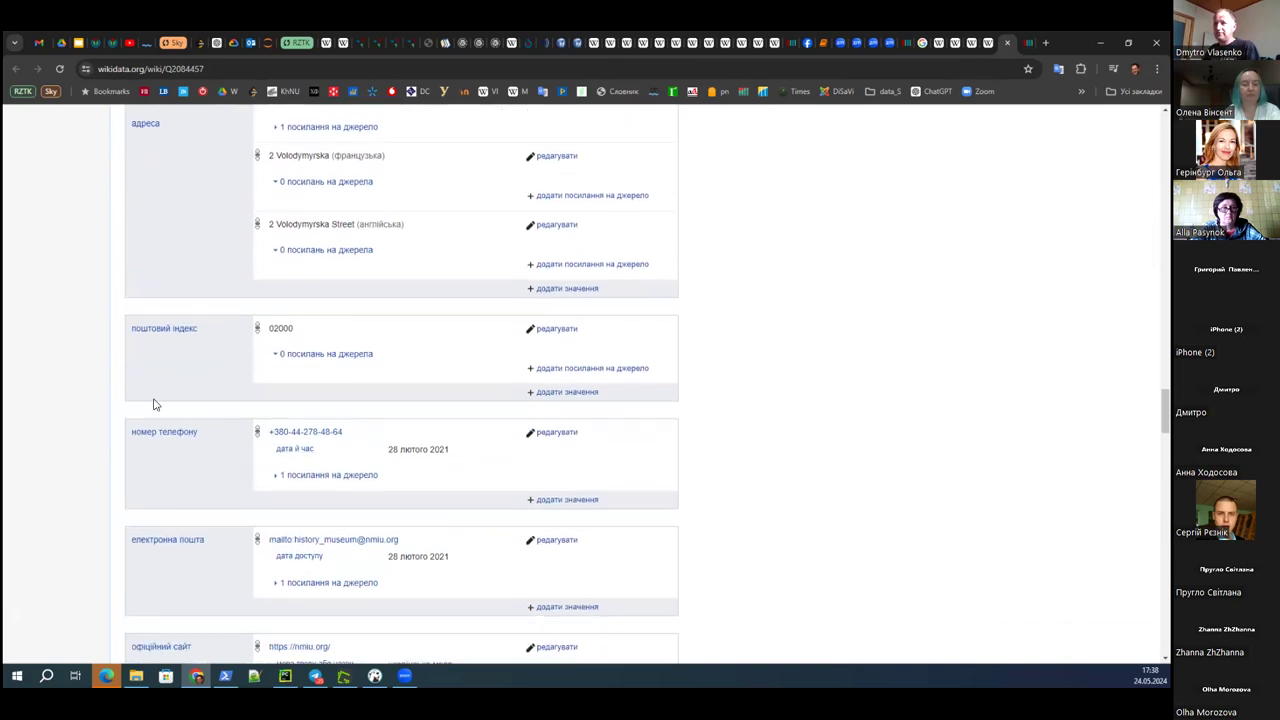
scroll(205, 415, down, 2)
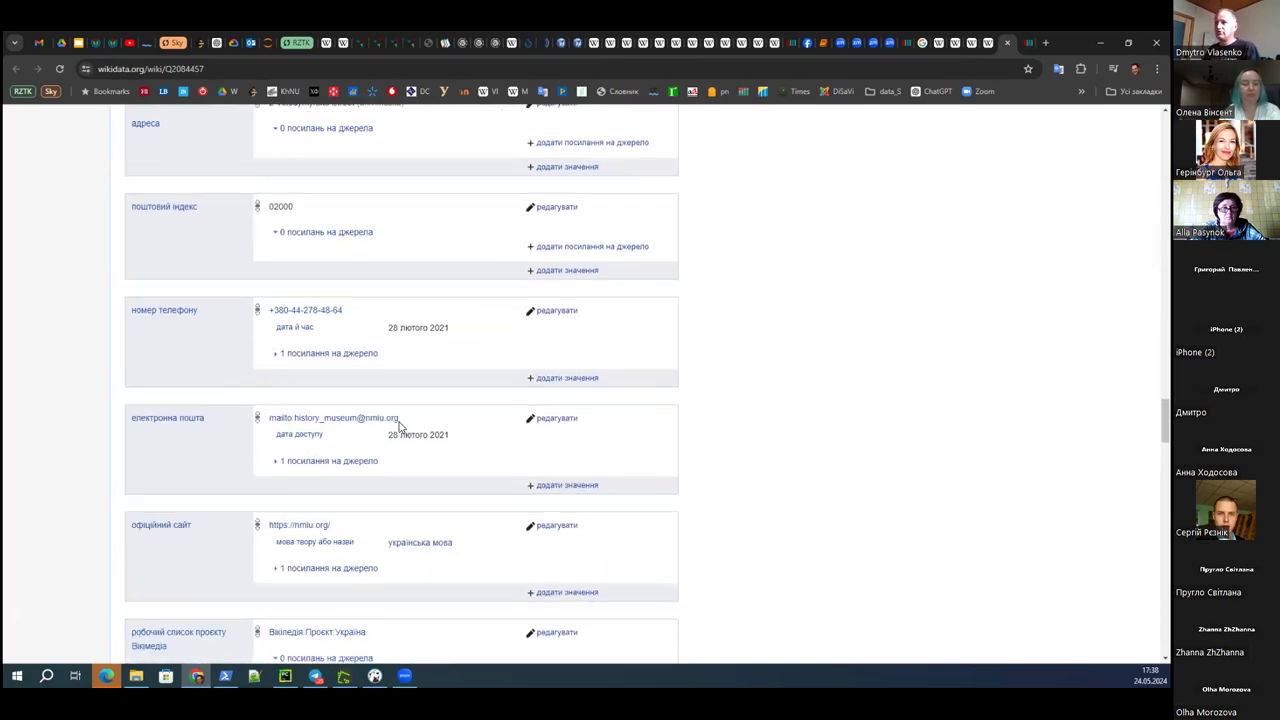
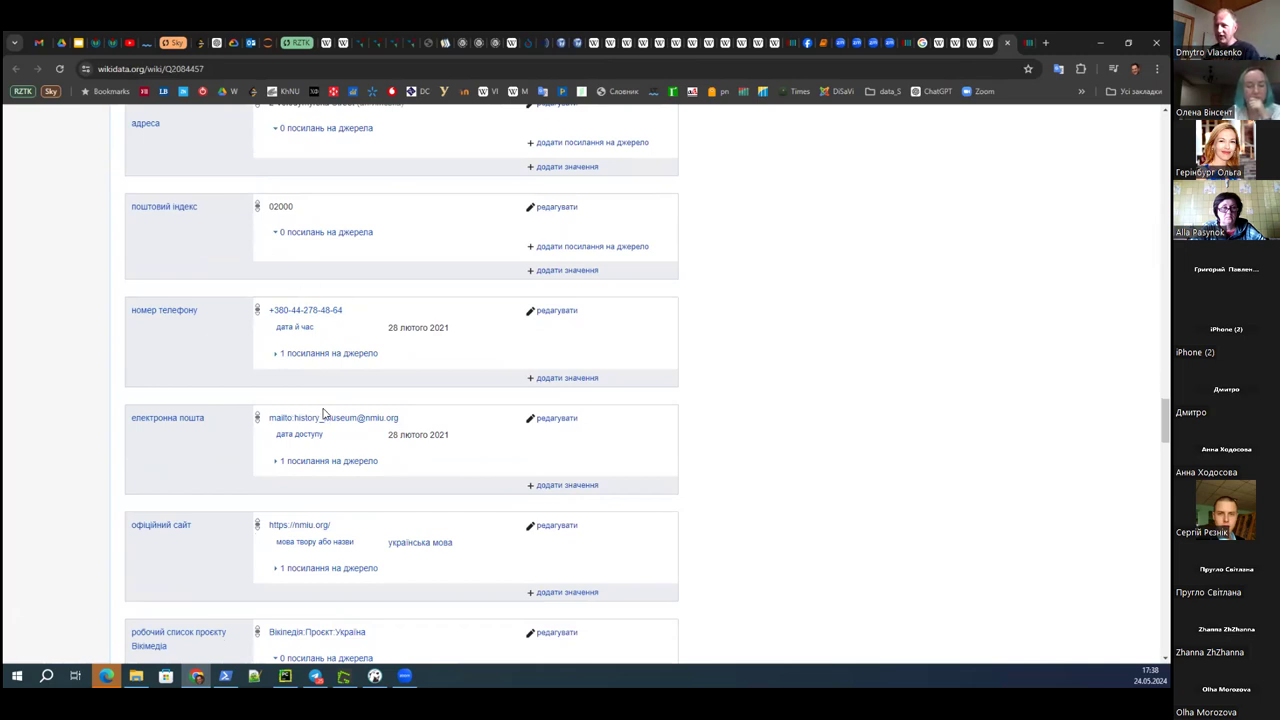
scroll(322, 413, down, 2)
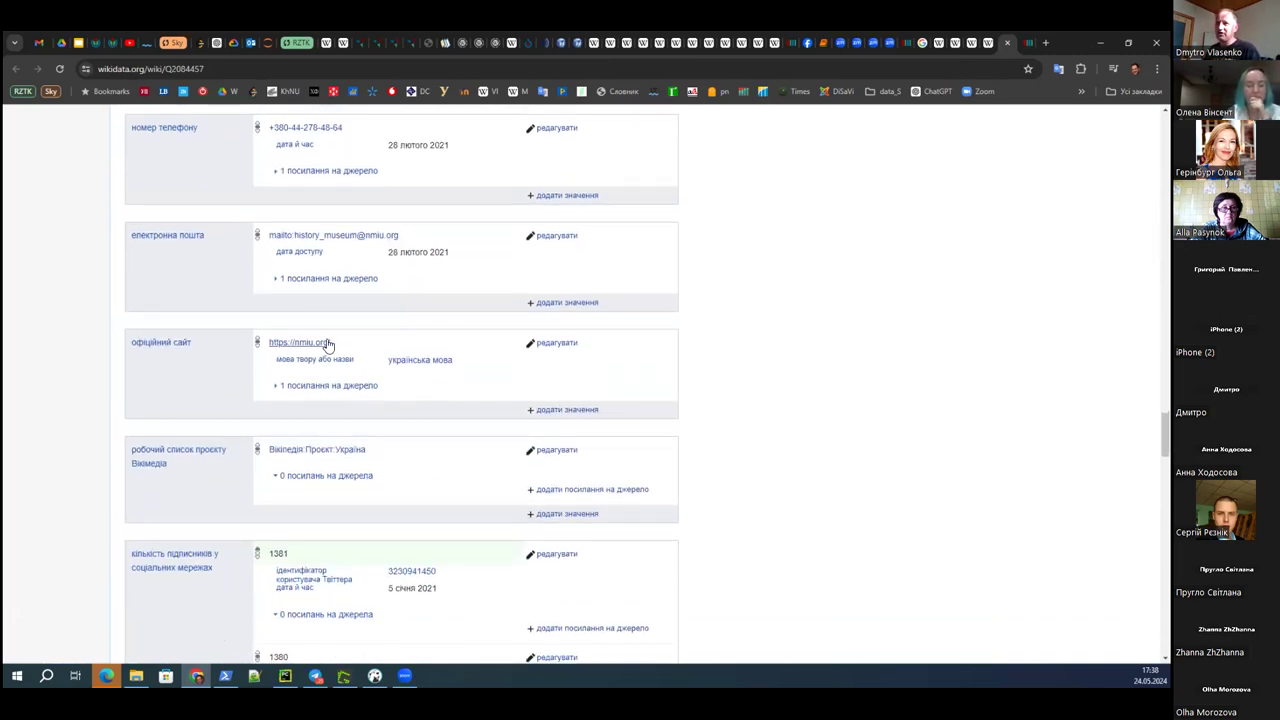
scroll(325, 455, down, 1)
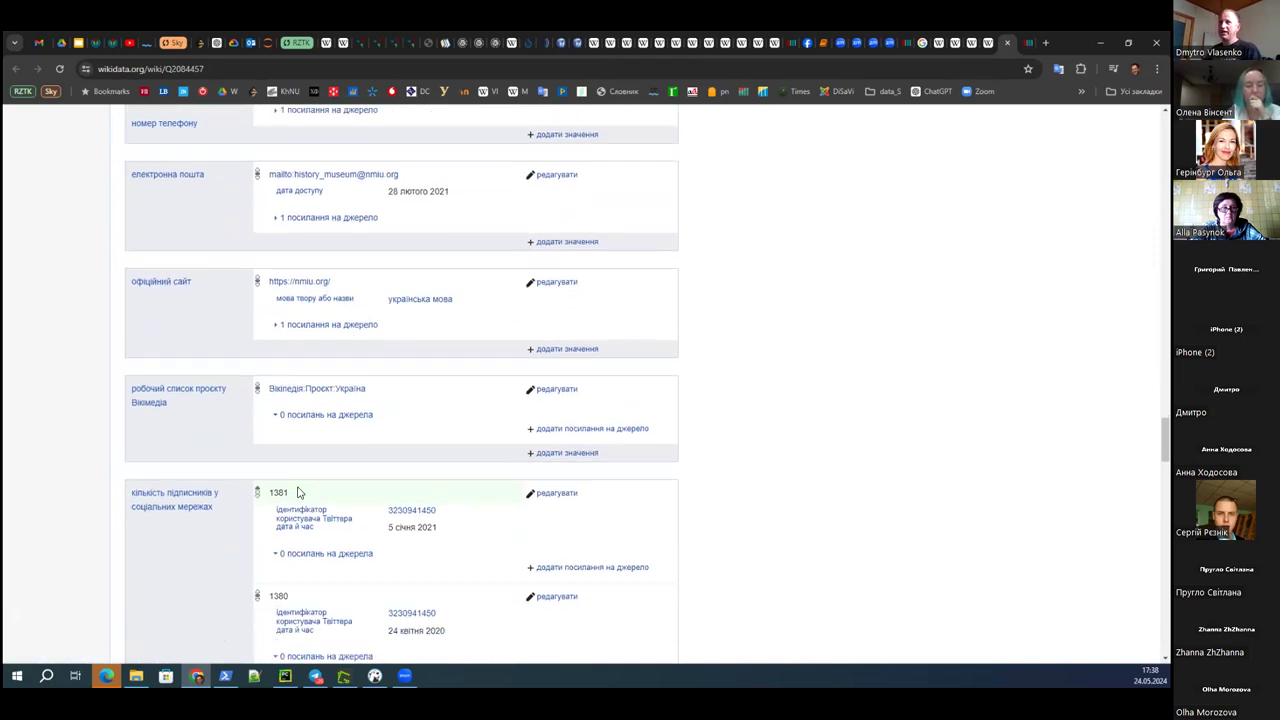
scroll(297, 492, up, 2)
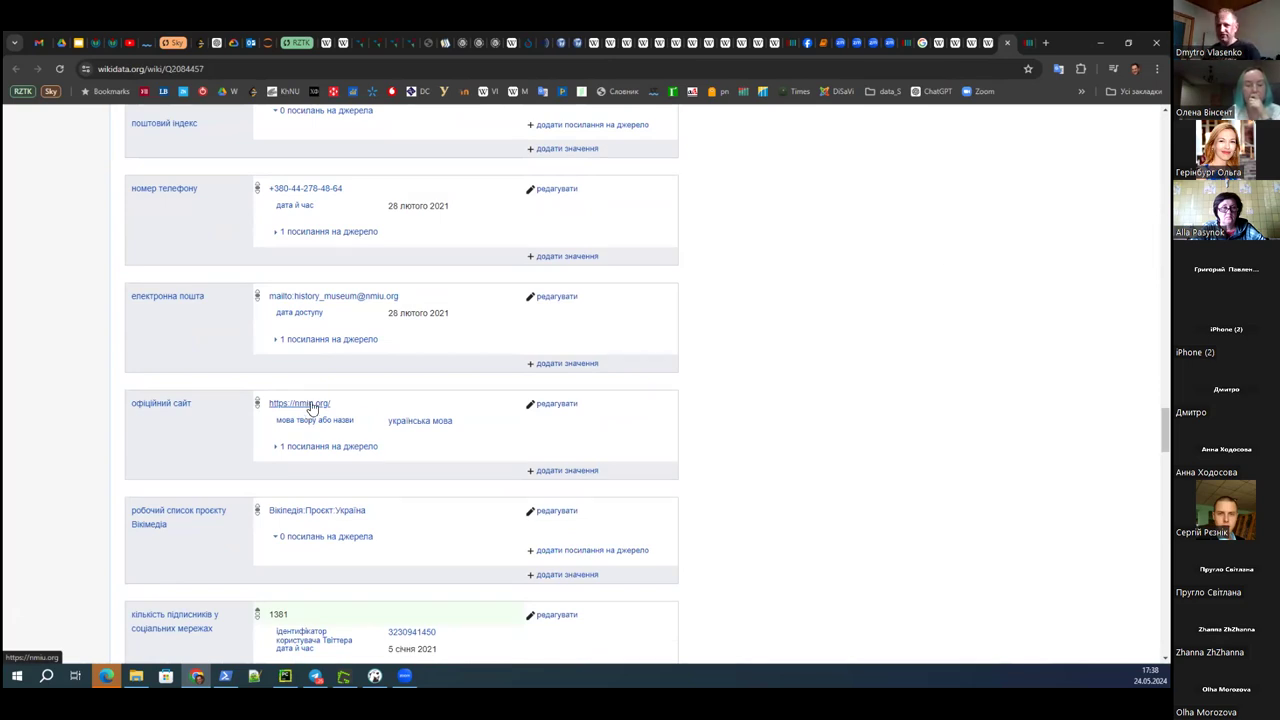
- Examine the statements from «кількість підписників у соціальних мережах» through «складники» and «категорія Вікісховища» down to the «Ідентифікатори» section, including VIAF, ISNI and GND
scroll(335, 398, down, 3)
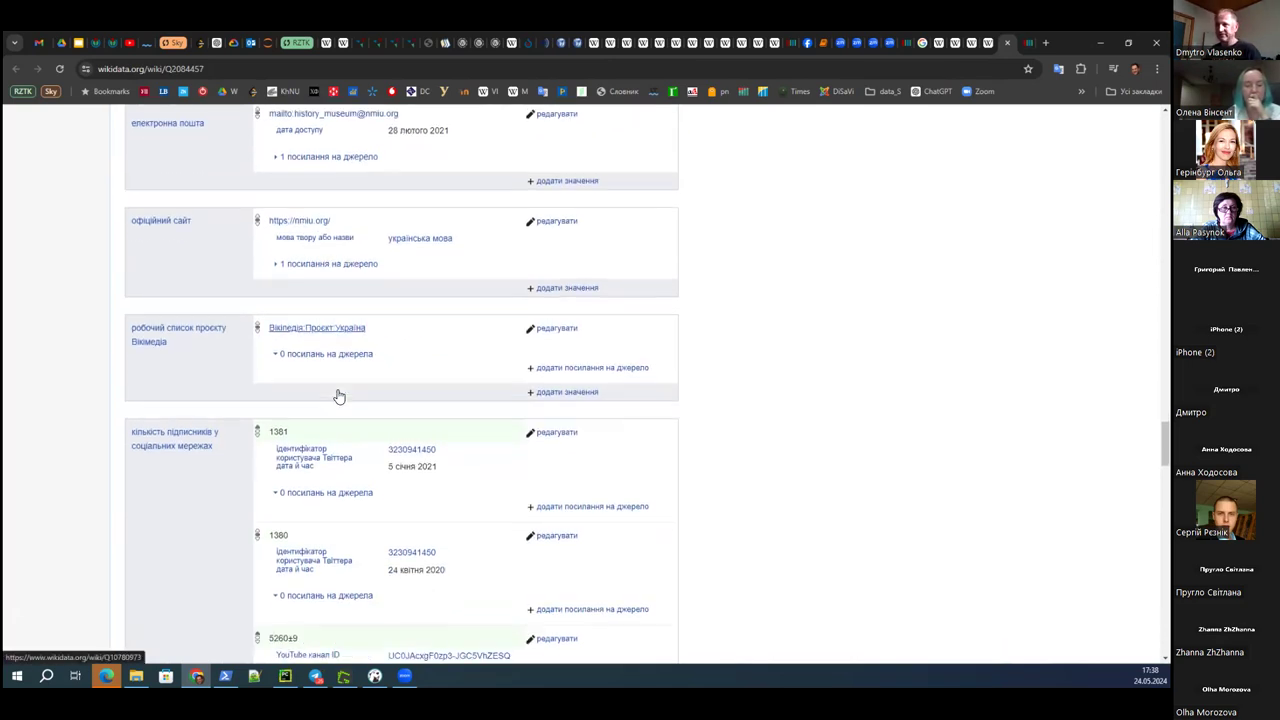
scroll(122, 394, down, 2)
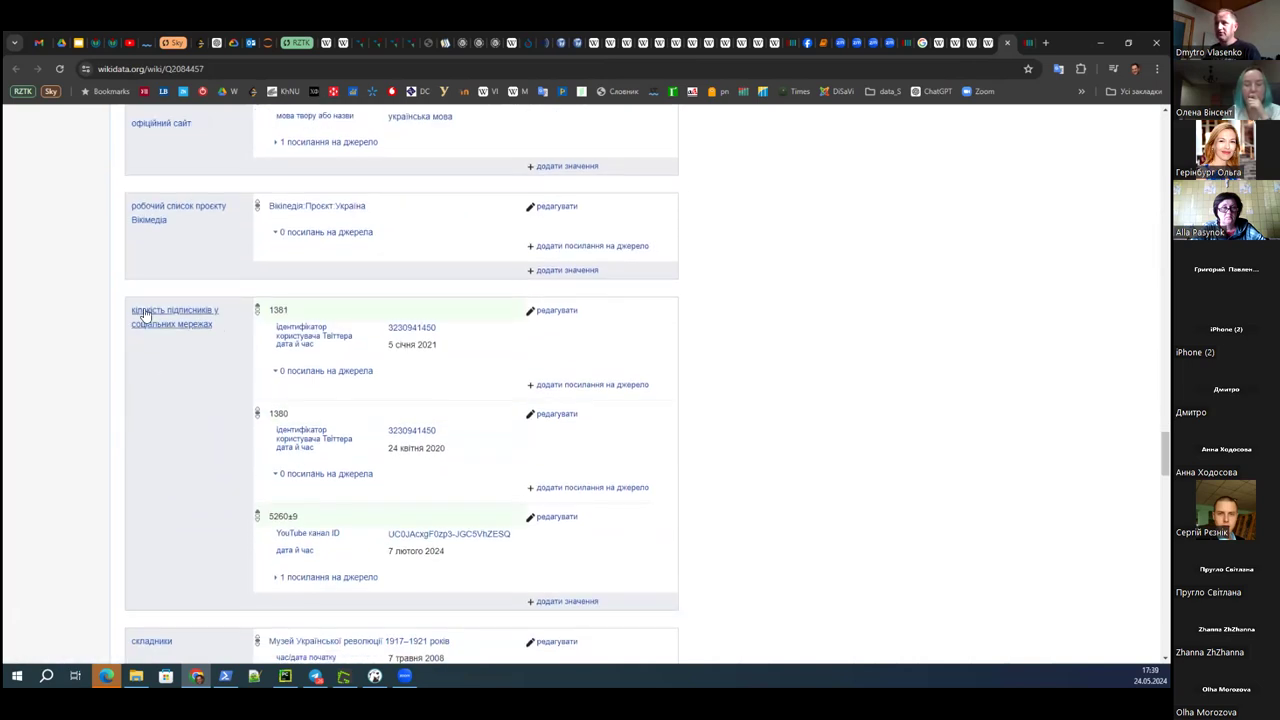
scroll(150, 376, down, 5)
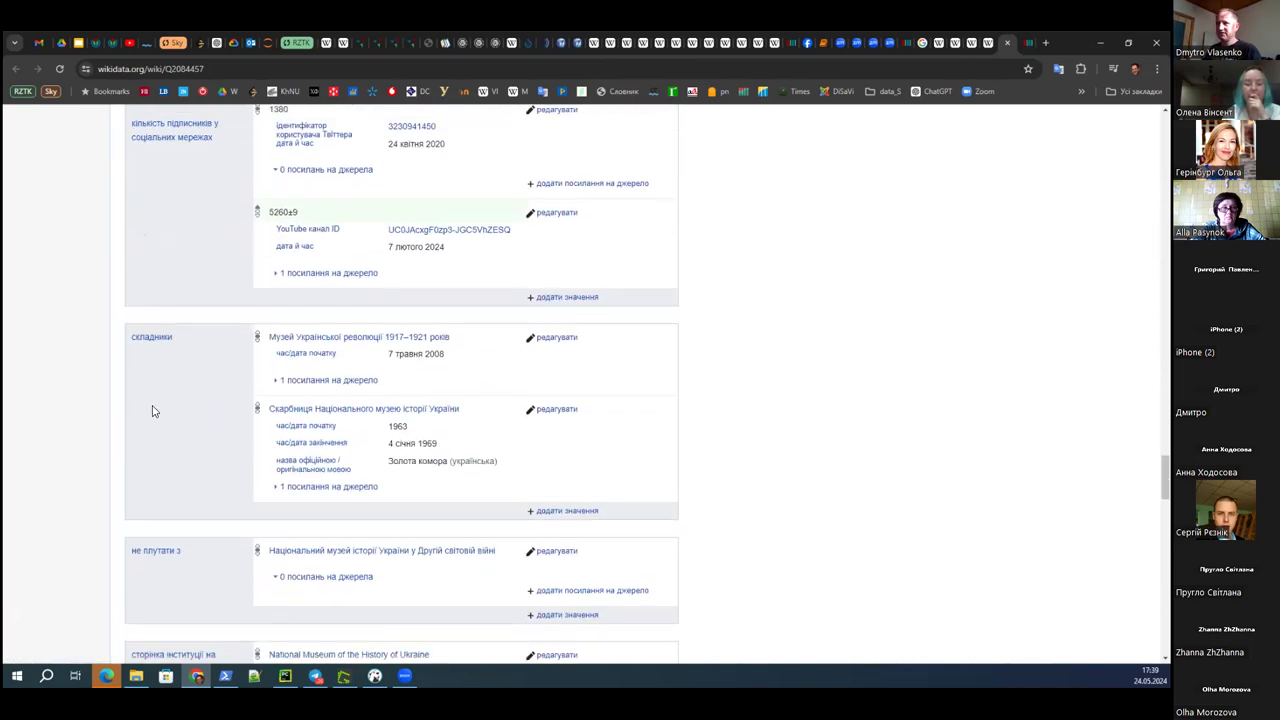
scroll(203, 374, down, 3)
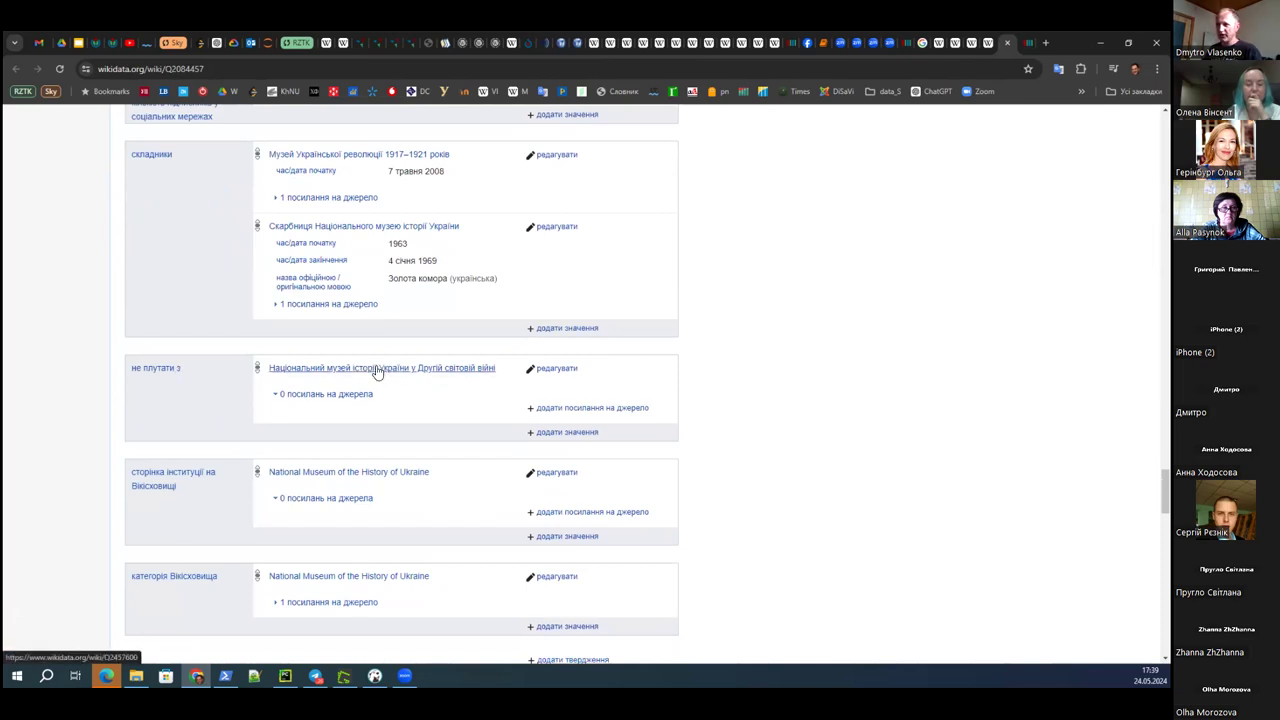
scroll(154, 417, down, 4)
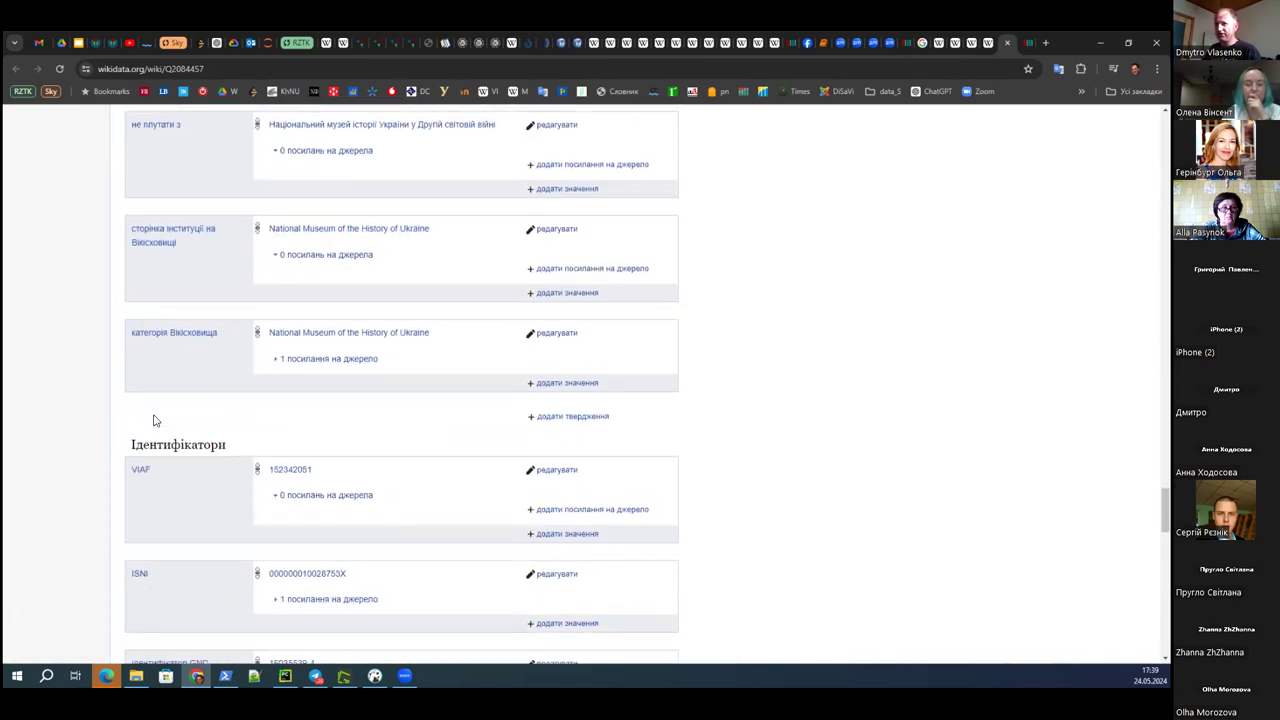
scroll(158, 418, down, 3)
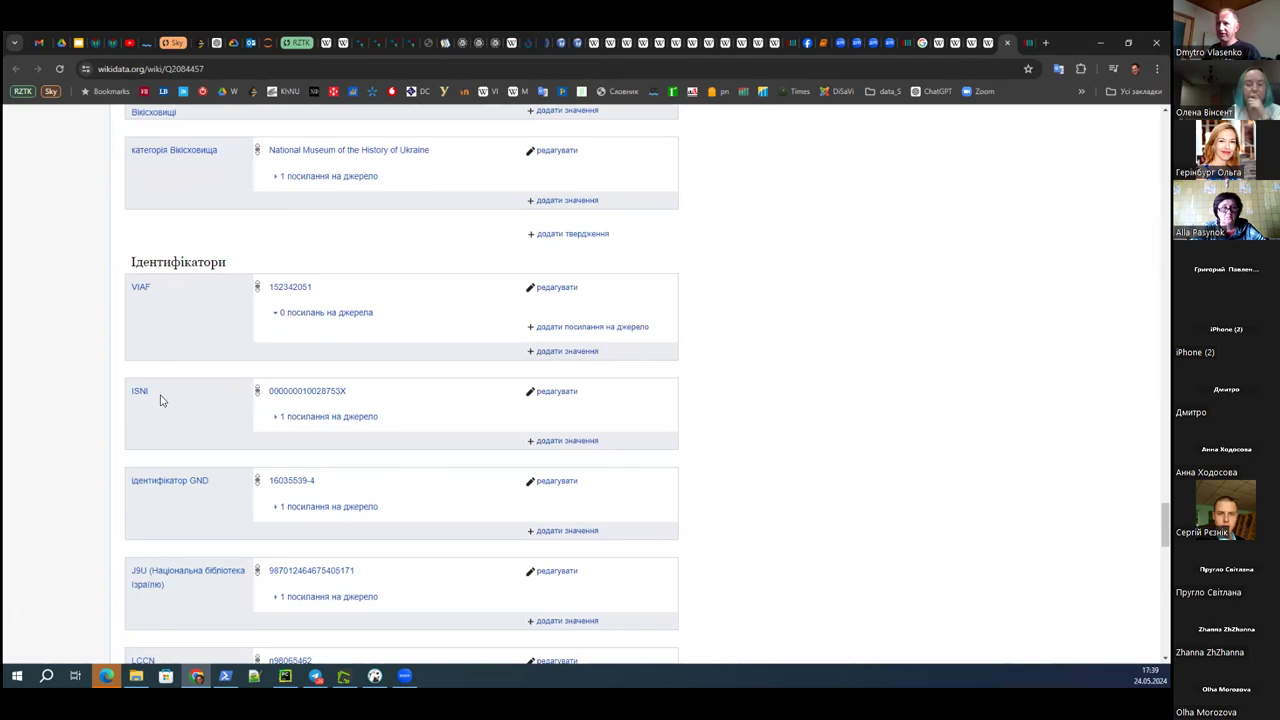
scroll(163, 404, down, 2)
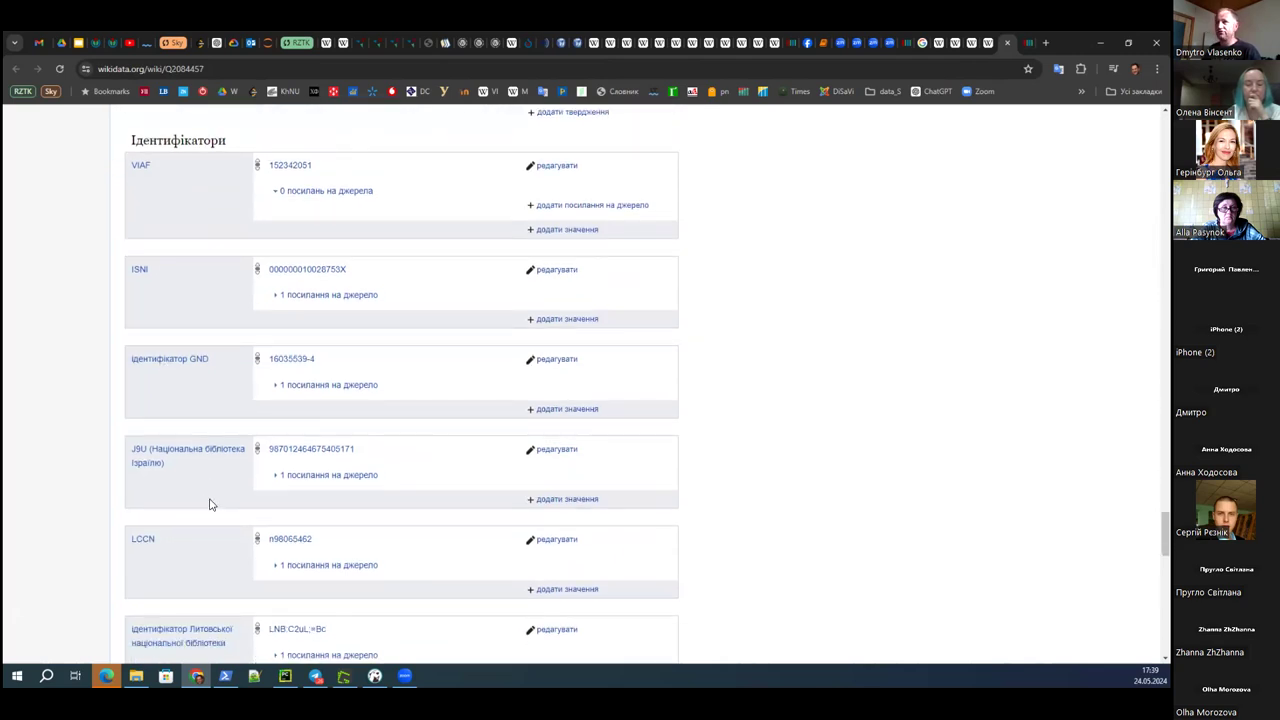
scroll(210, 504, up, 1)
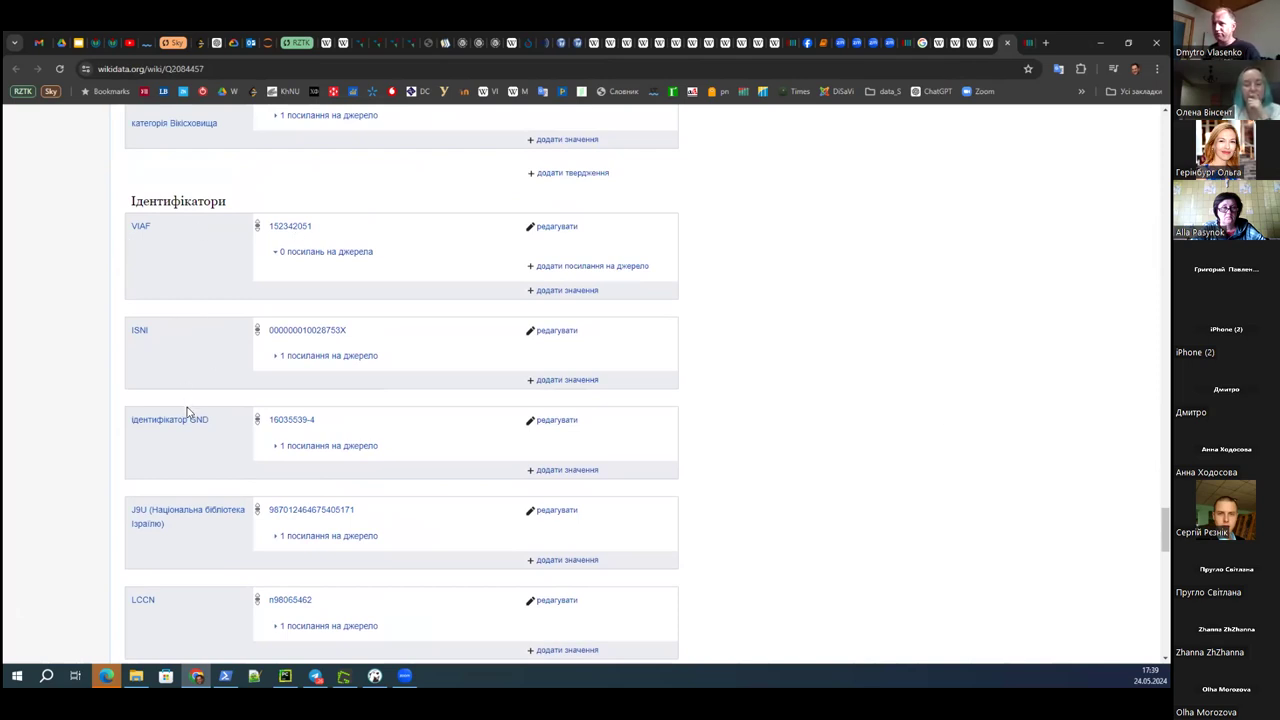
- Compare the museum item's identifiers with the «Нормативний контроль» block near the end of its Wikipedia article
scroll(221, 431, down, 2)
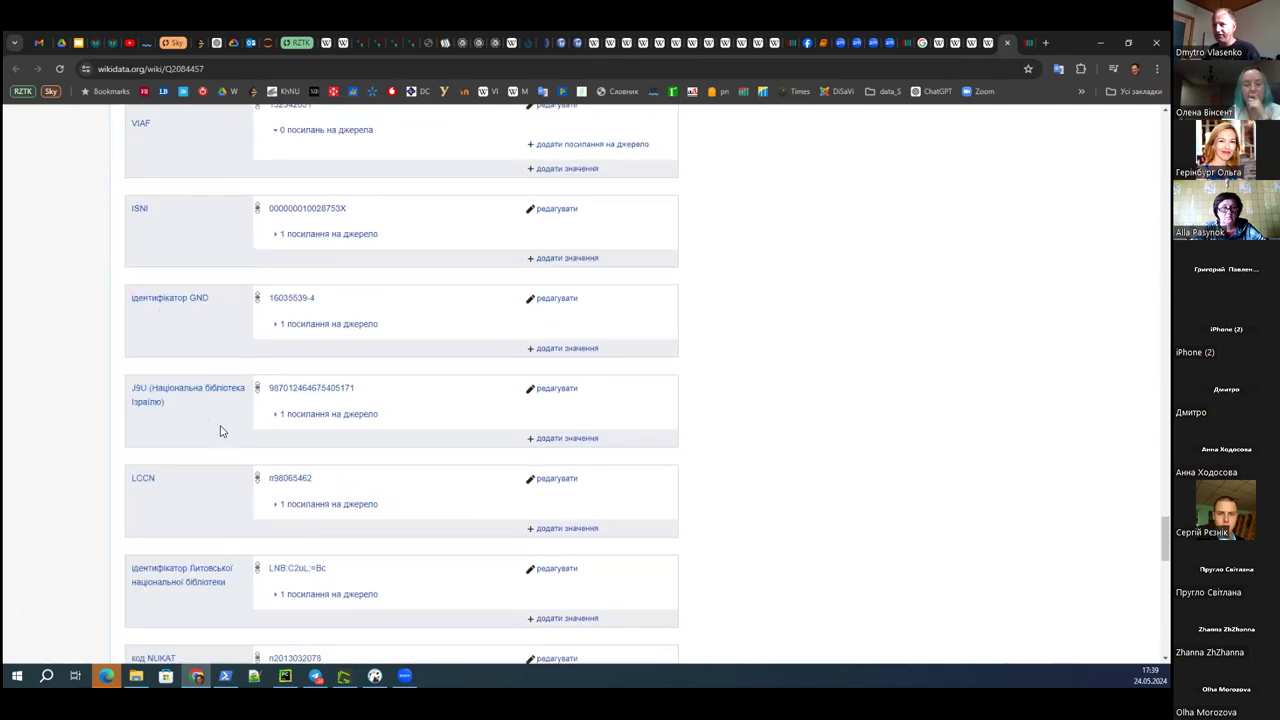
scroll(221, 431, up, 2)
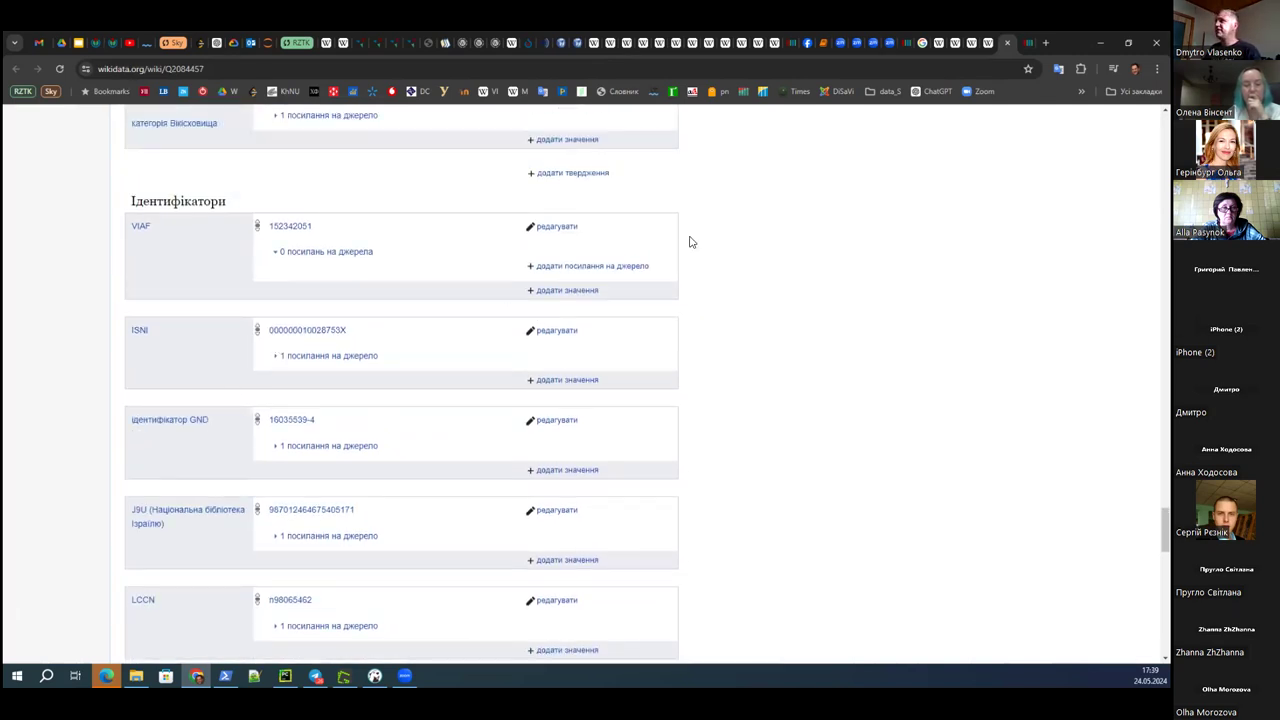
click(985, 43)
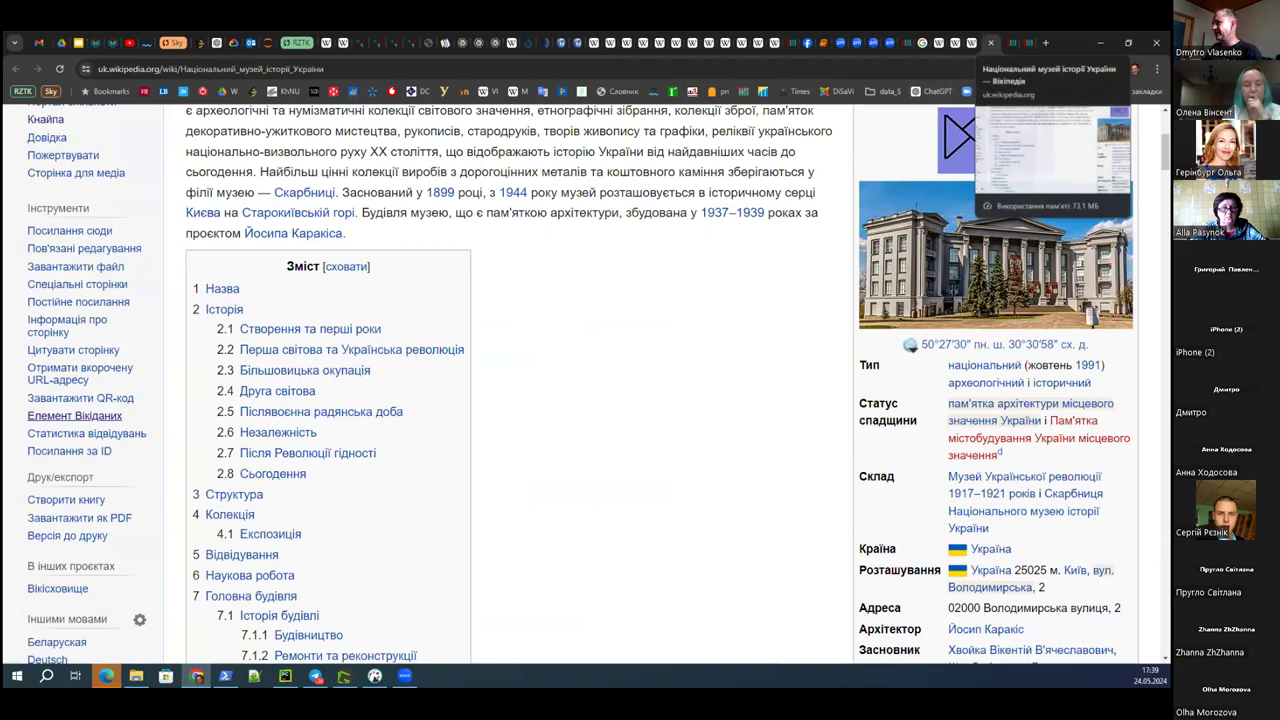
scroll(489, 458, down, 20)
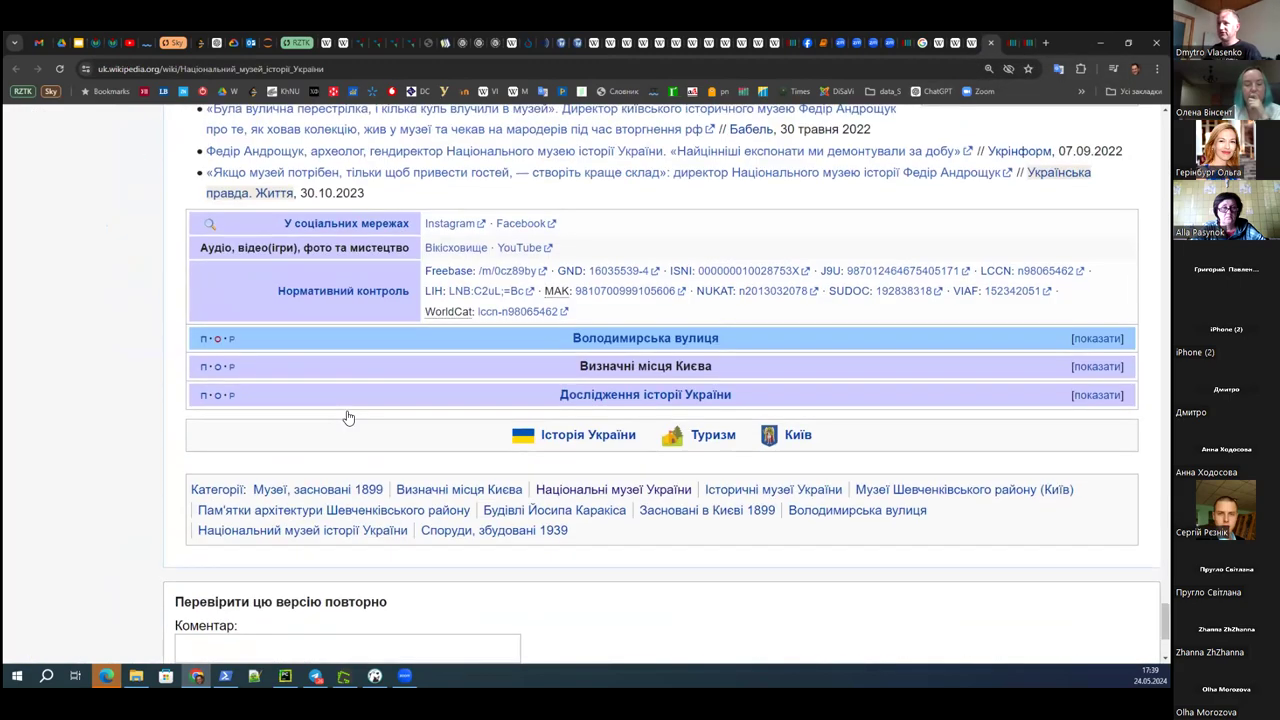
scroll(348, 418, up, 1)
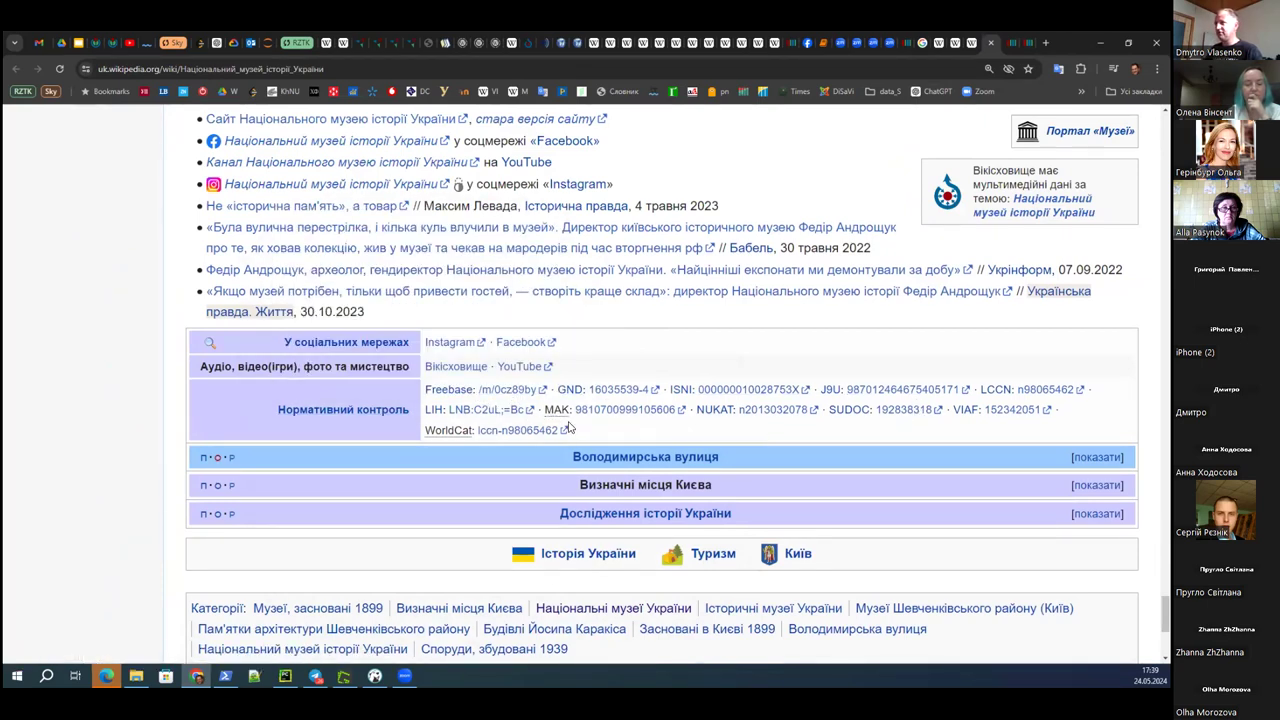
- Return to the museum's Wikidata item and examine the identifiers from ISNI through LCCN and NUKAT down to WorldCat, Facebook and Freebase
click(994, 45)
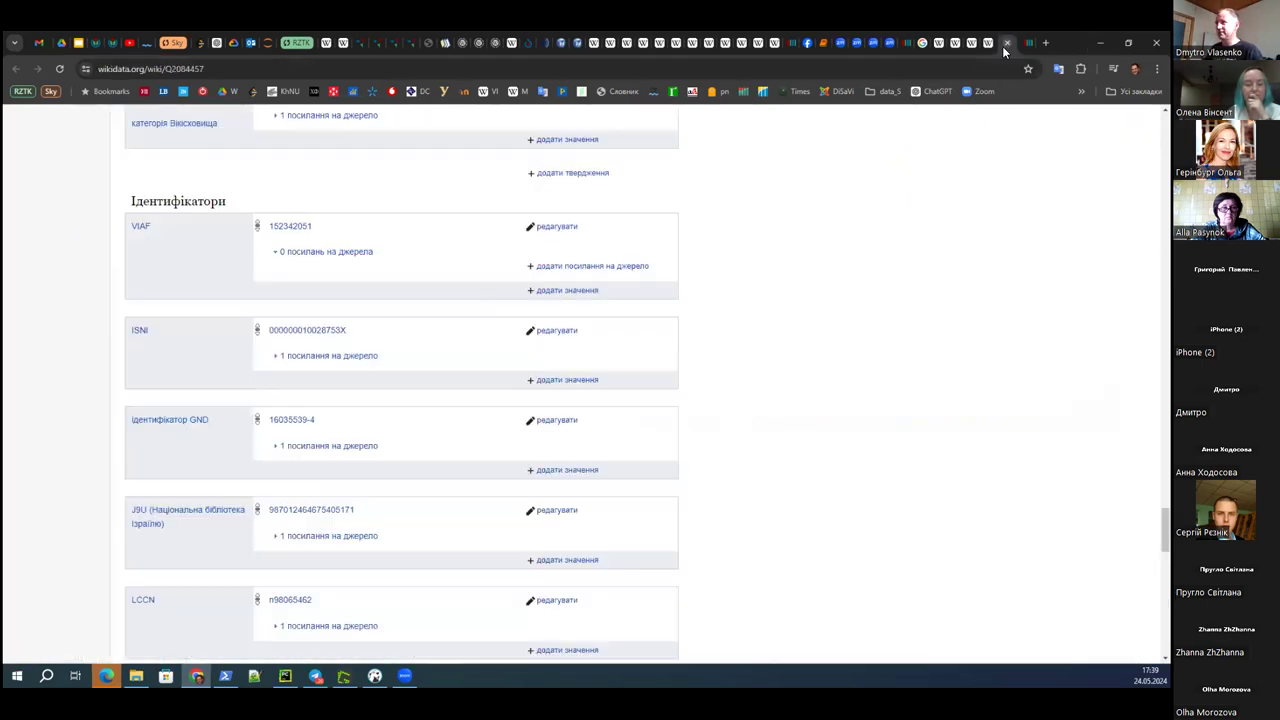
scroll(364, 366, down, 2)
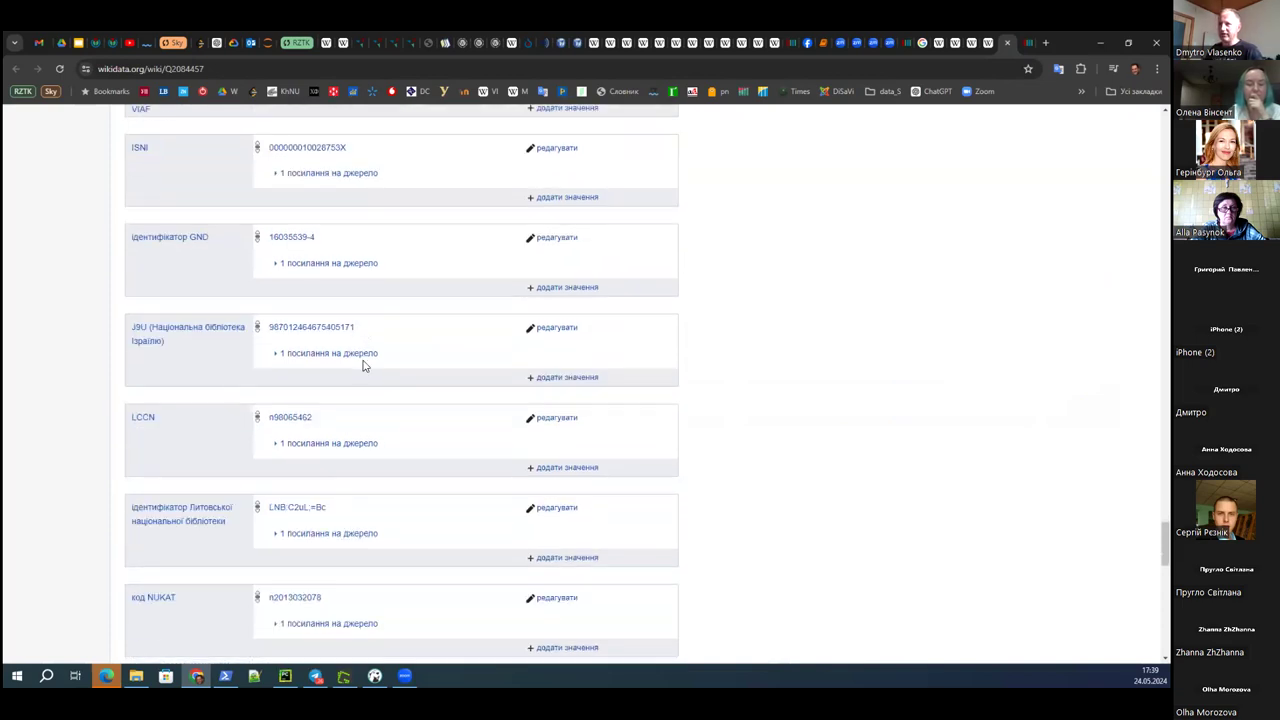
scroll(383, 409, down, 3)
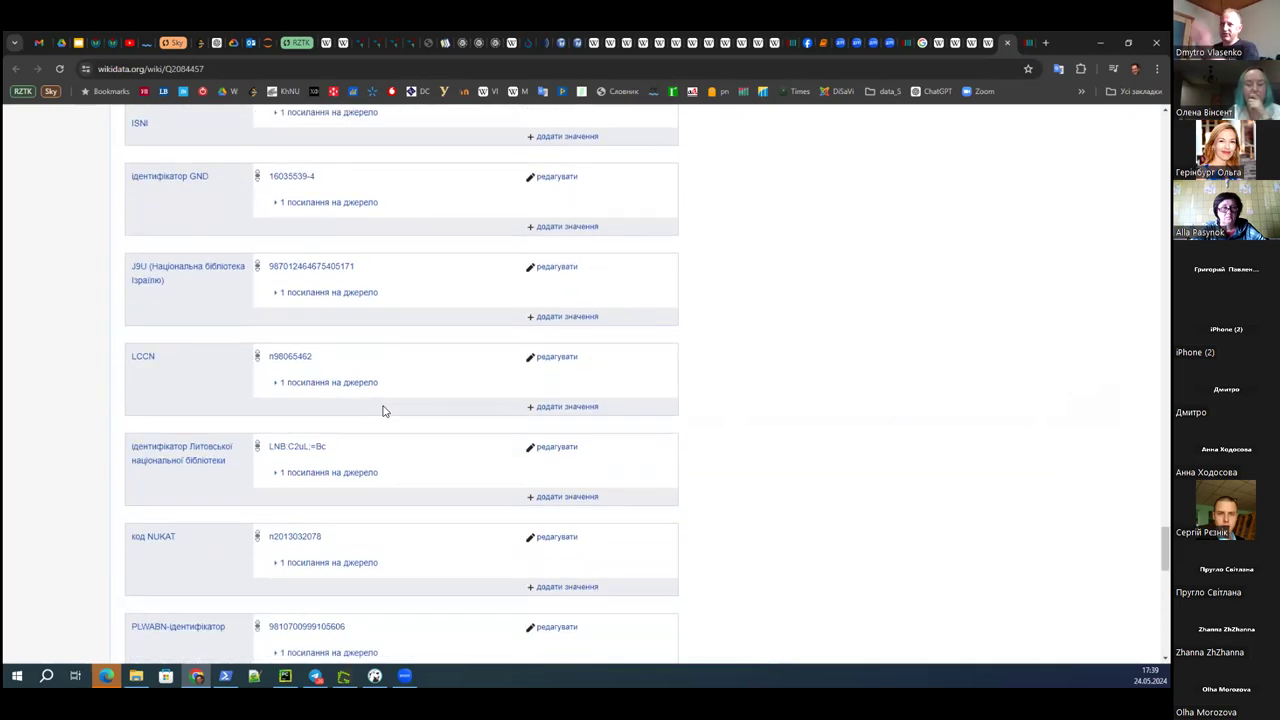
scroll(383, 409, down, 2)
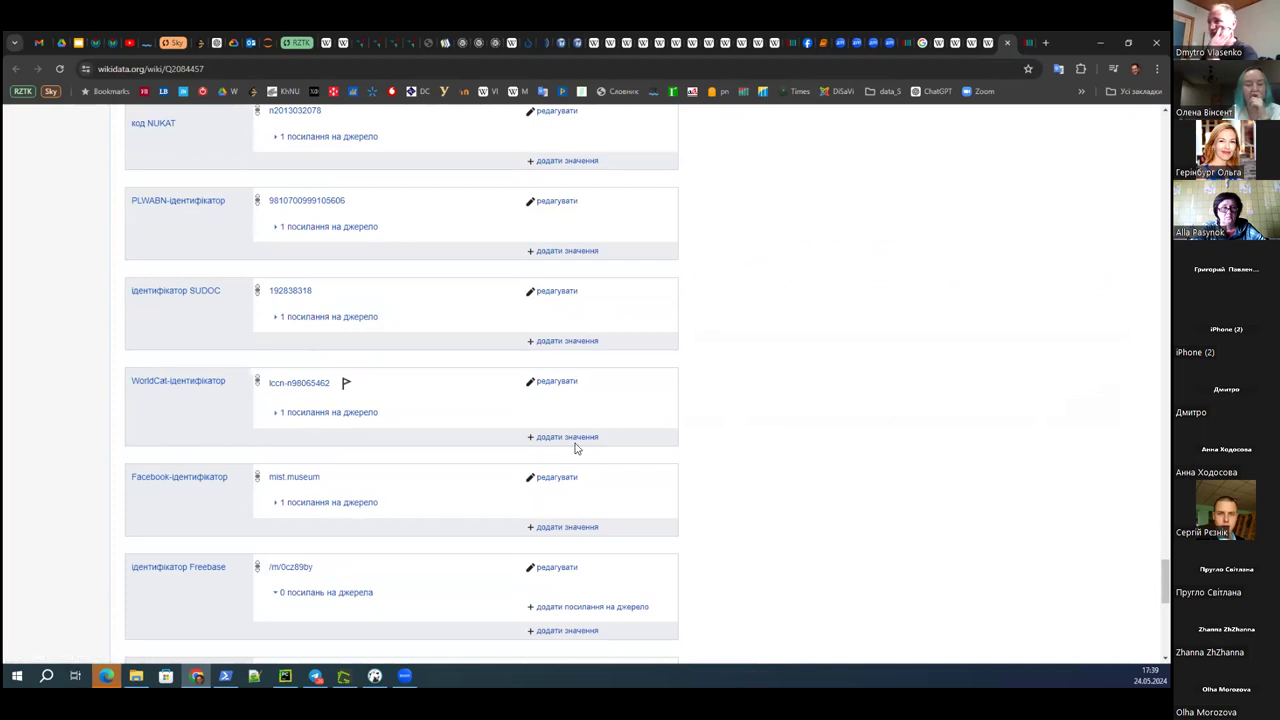
- Open the «WorldCat-ідентифікатор» statement for editing, view the description of this property on its own page, and return to the museum item
click(549, 388)
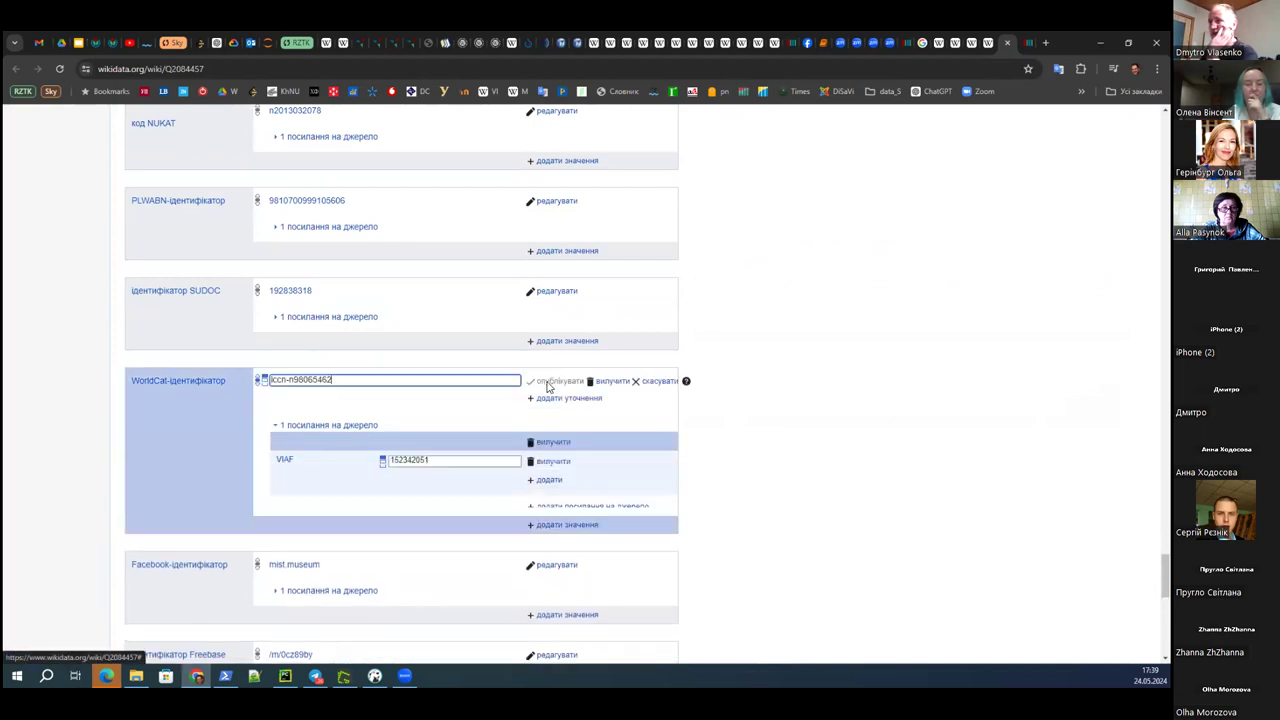
click(219, 386)
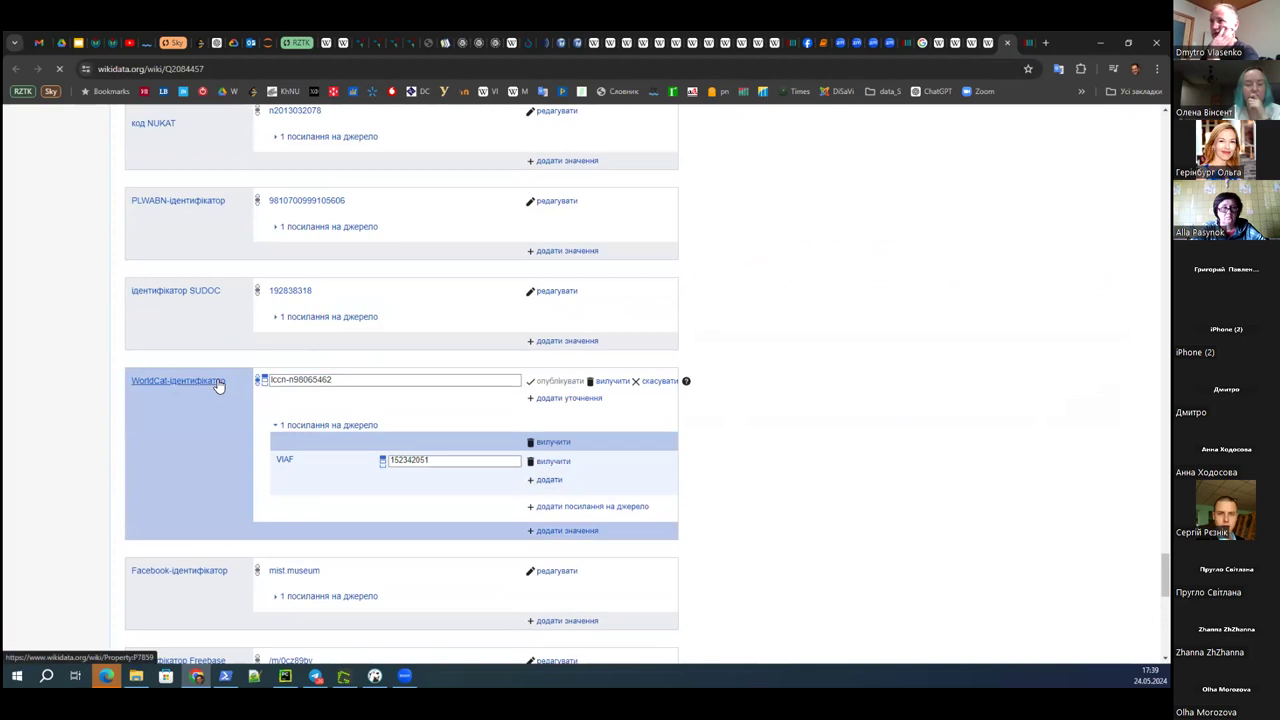
drag(228, 383, 128, 378)
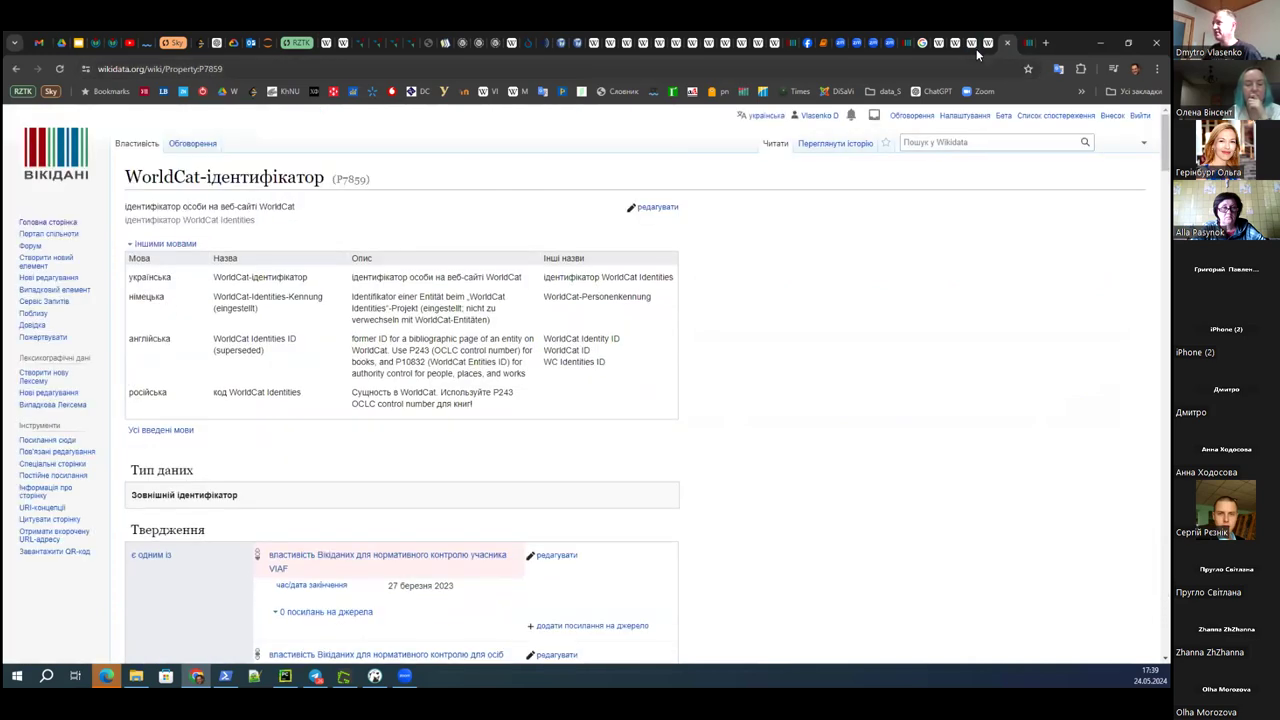
click(15, 68)
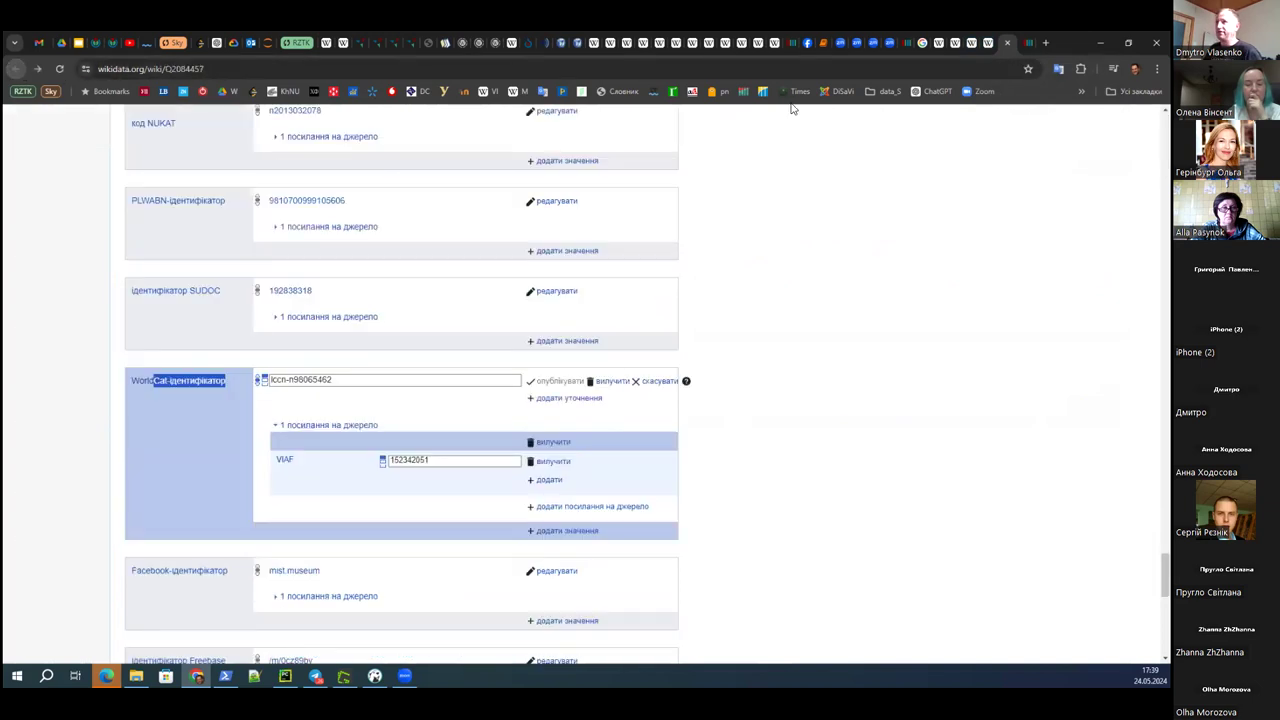
click(941, 384)
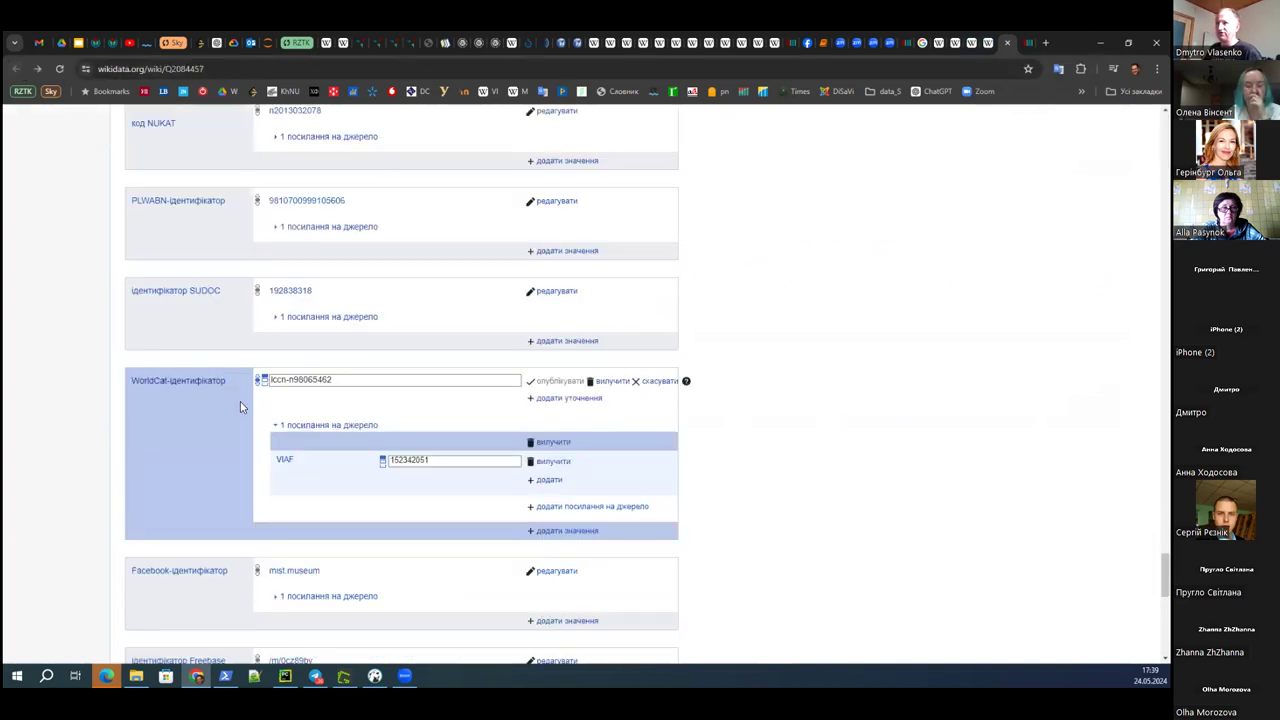
click(1007, 43)
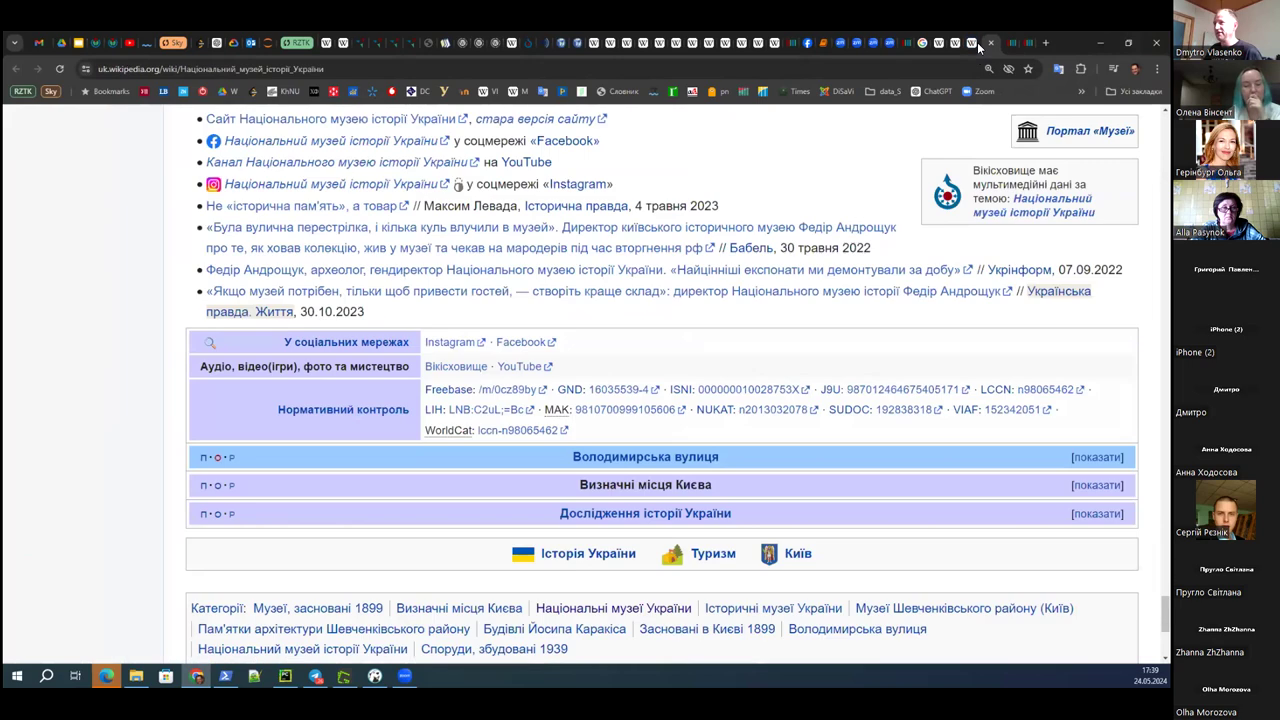
click(972, 44)
click(961, 44)
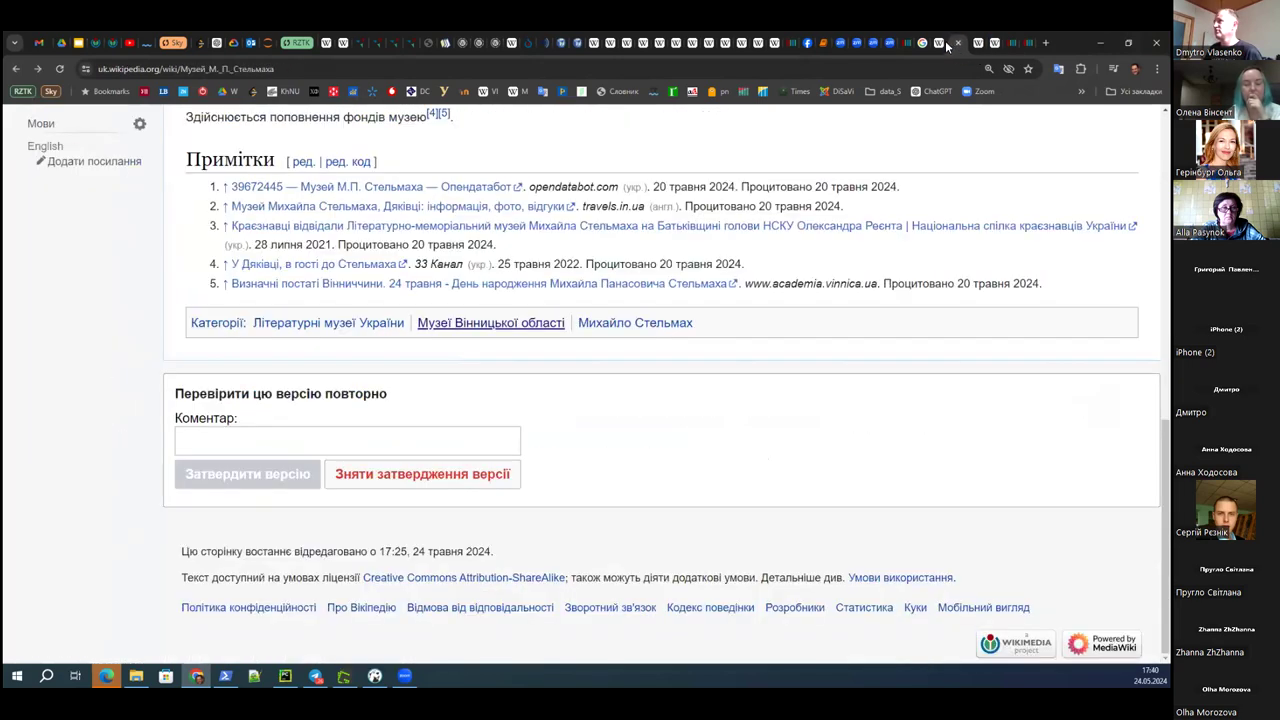
click(1006, 42)
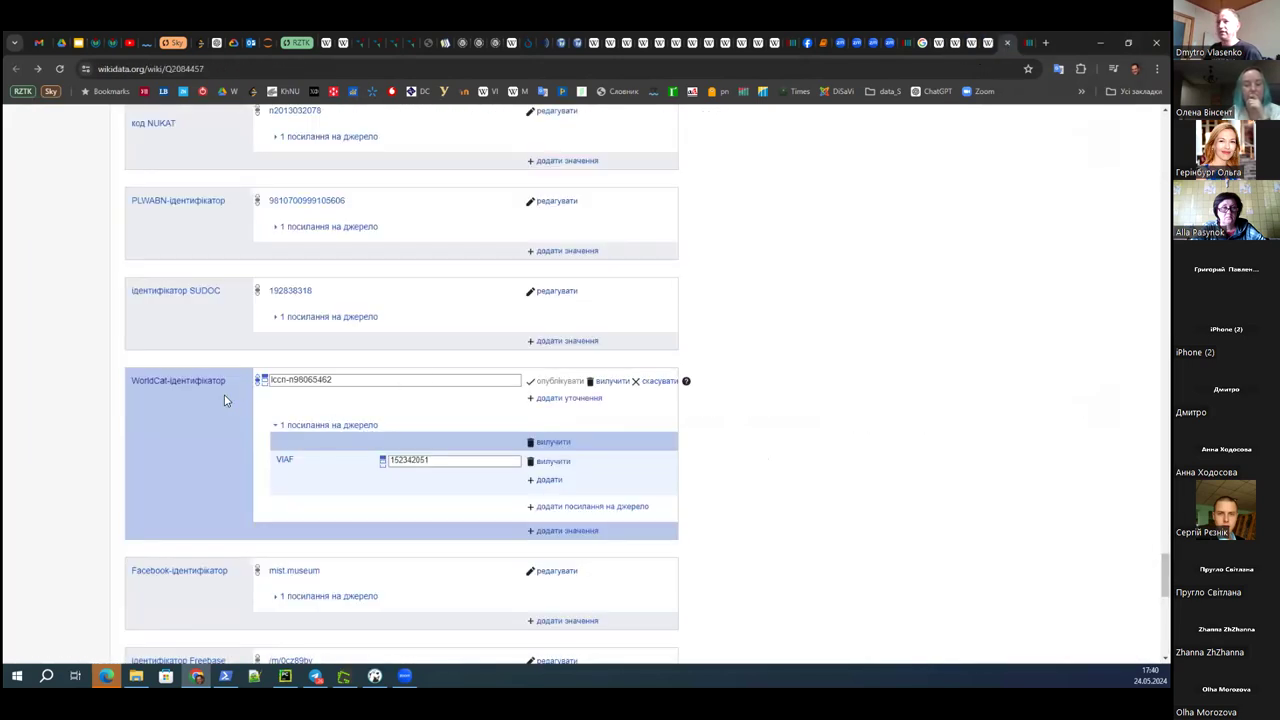
- Examine the archaeologist's Wikidata item down to the birth statements, and switch to the item of «Музей спротиву Голодомору»
click(1022, 43)
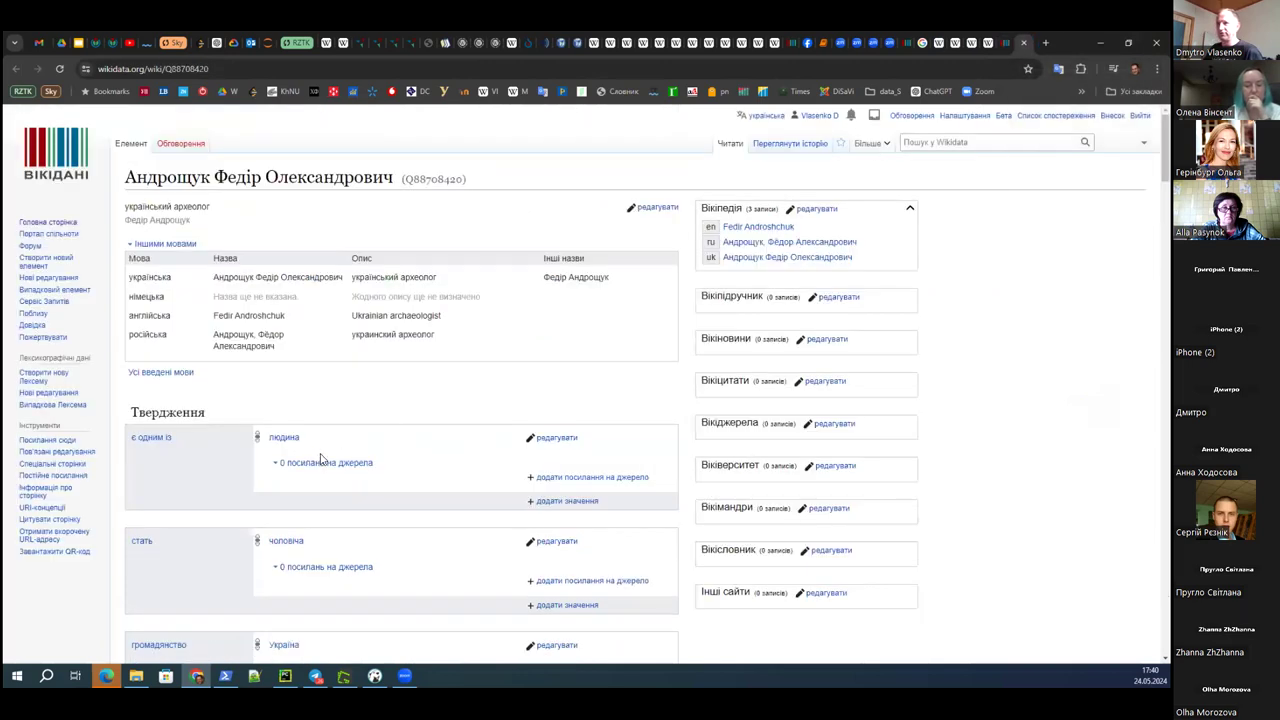
scroll(322, 459, down, 2)
scroll(322, 459, down, 4)
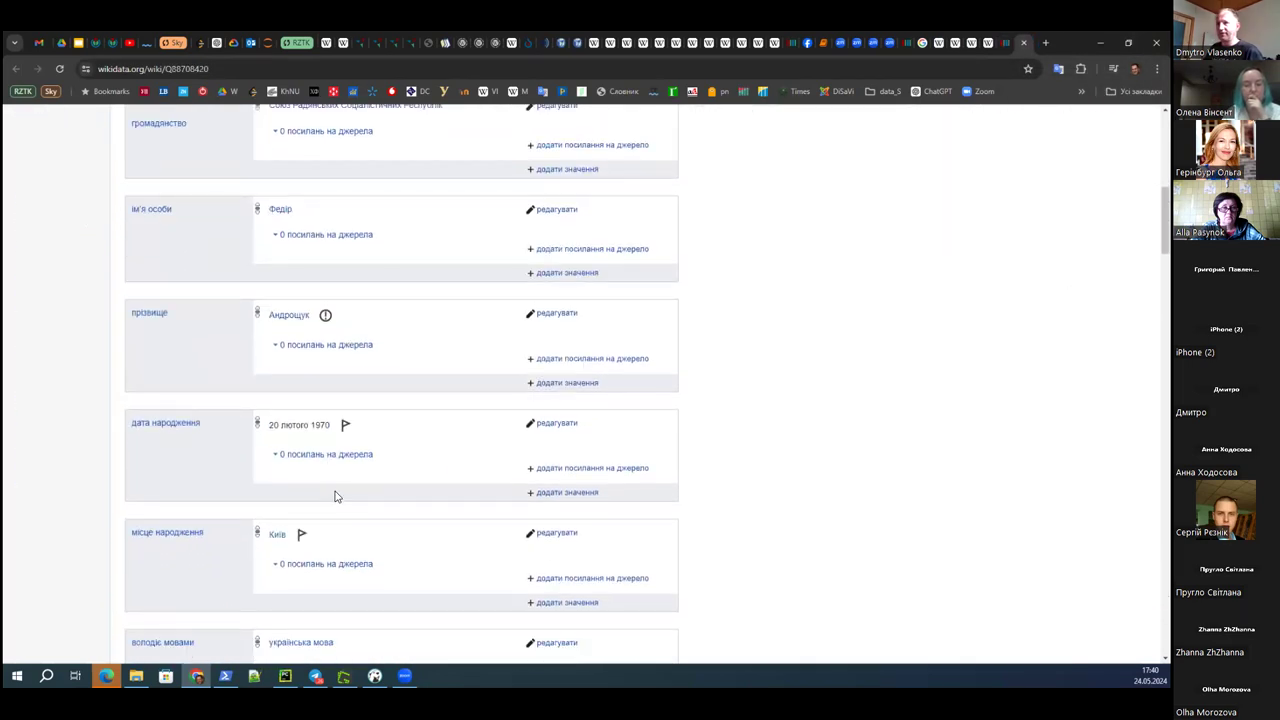
scroll(340, 495, up, 7)
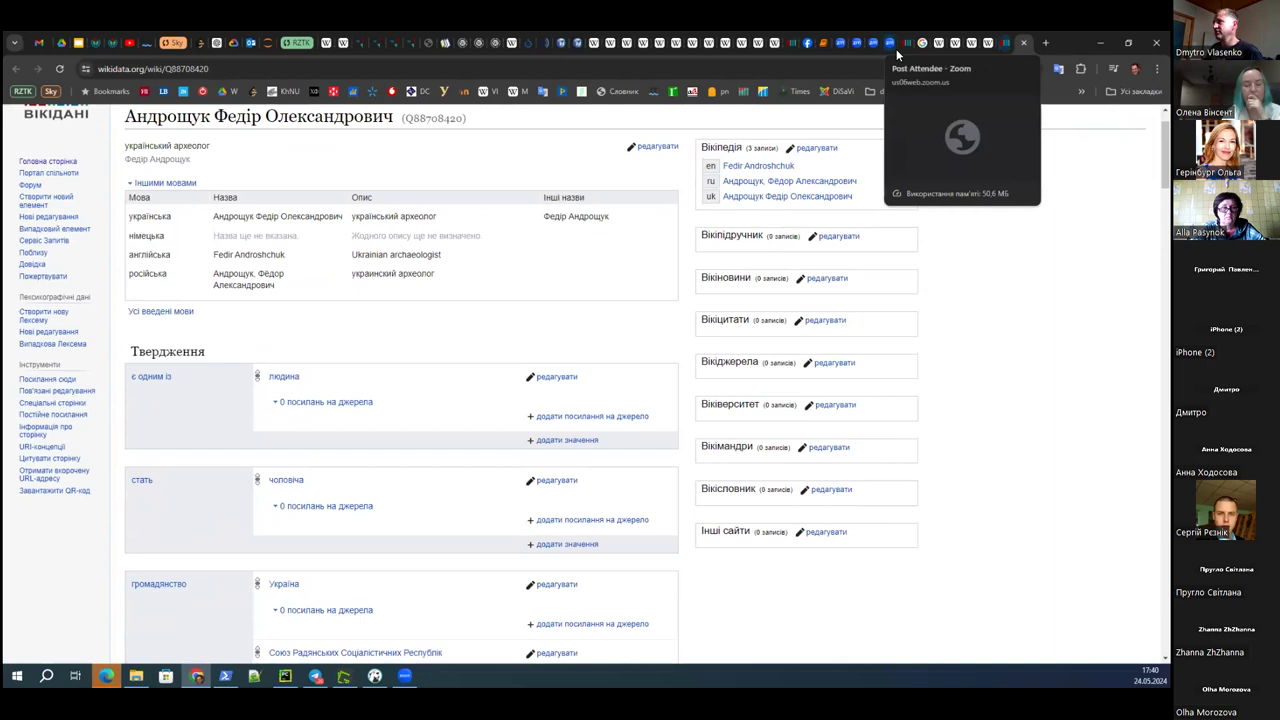
click(900, 44)
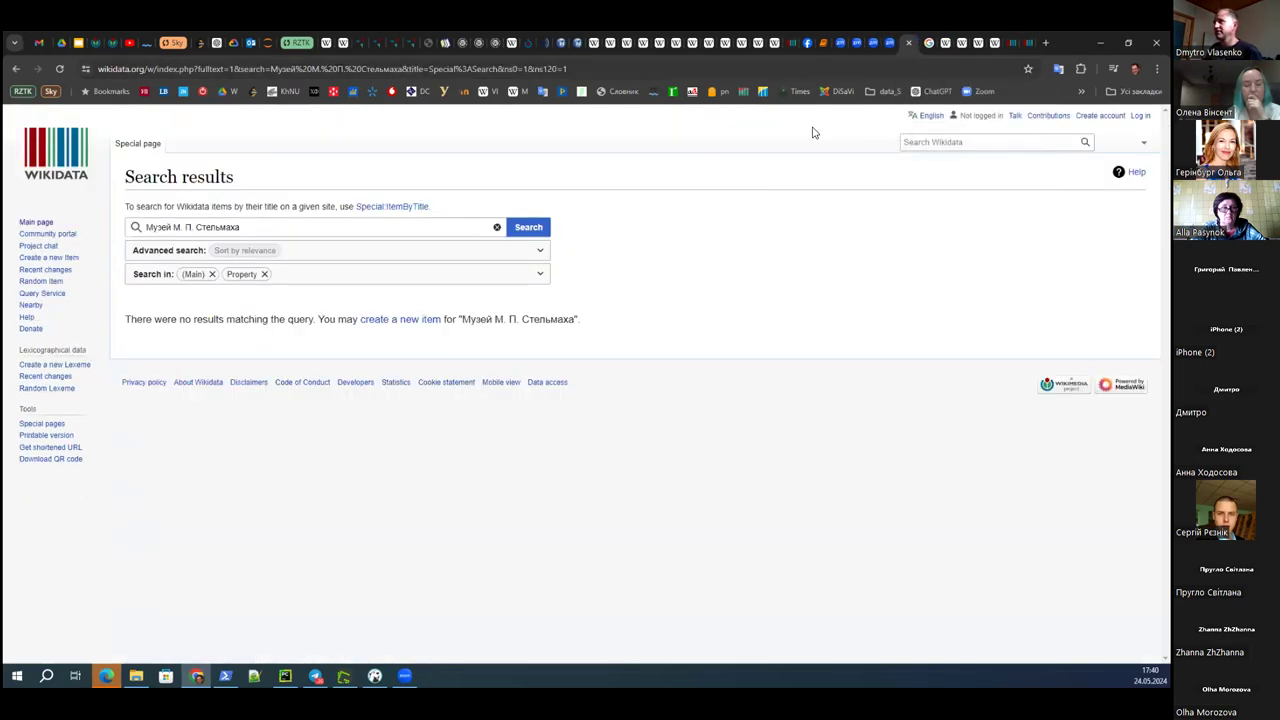
click(792, 44)
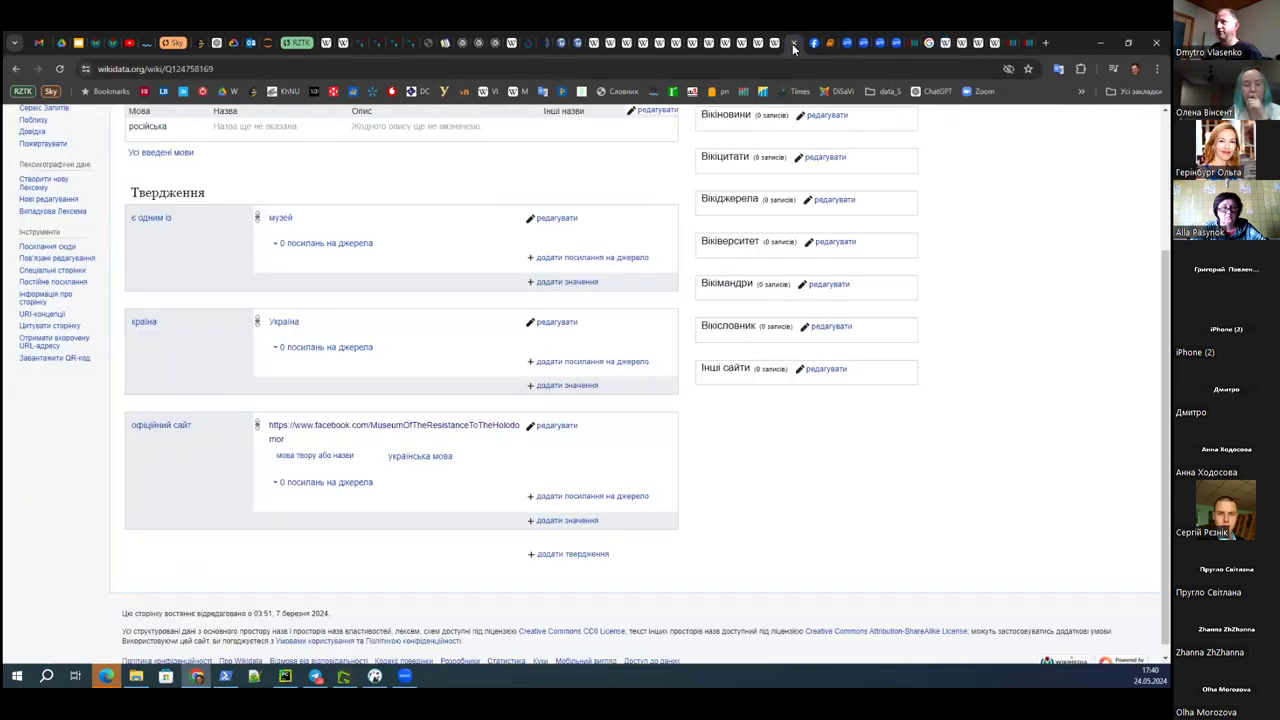
- Start a new statement in the «Музей спротиву Голодомору» item with the property «WorldCat-ідентифікатор»
click(570, 554)
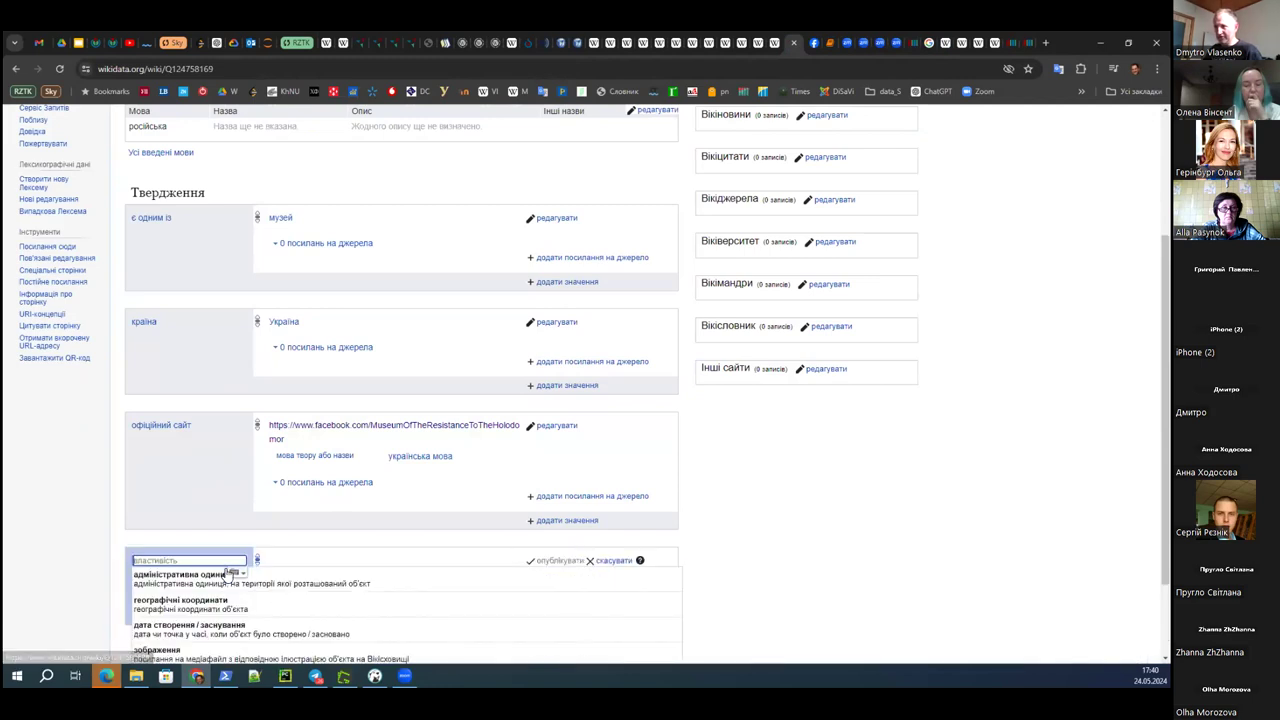
text(https://www.facebook.com/MuseumOfTheResistanceToTheHolodomor)
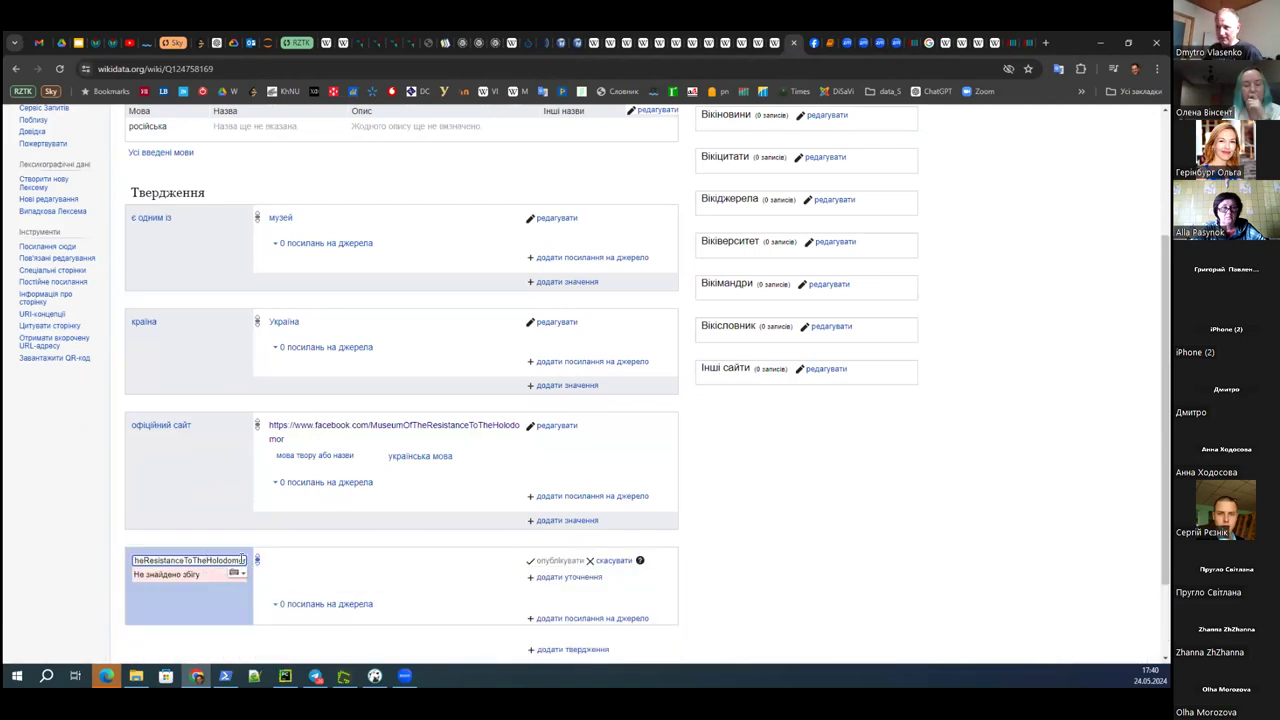
key(ctrl+a)
key(BackSpace)
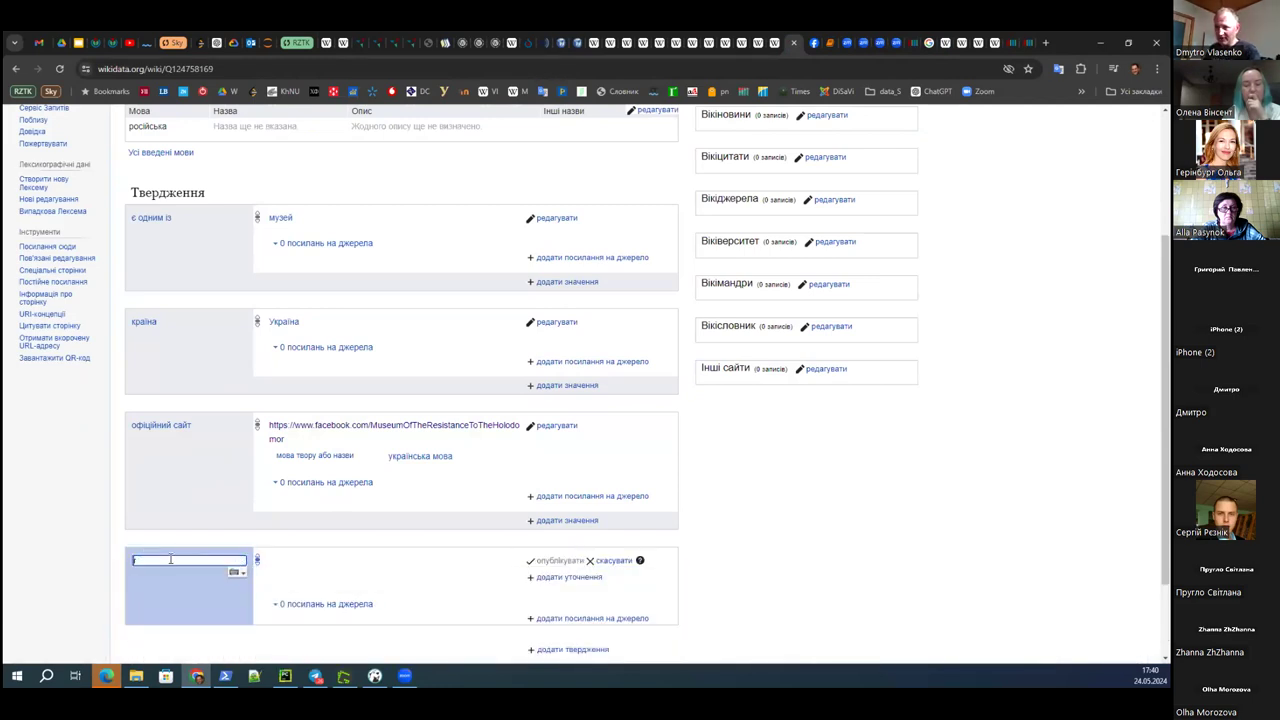
click(98, 560)
click(160, 556)
text(Цщкд)
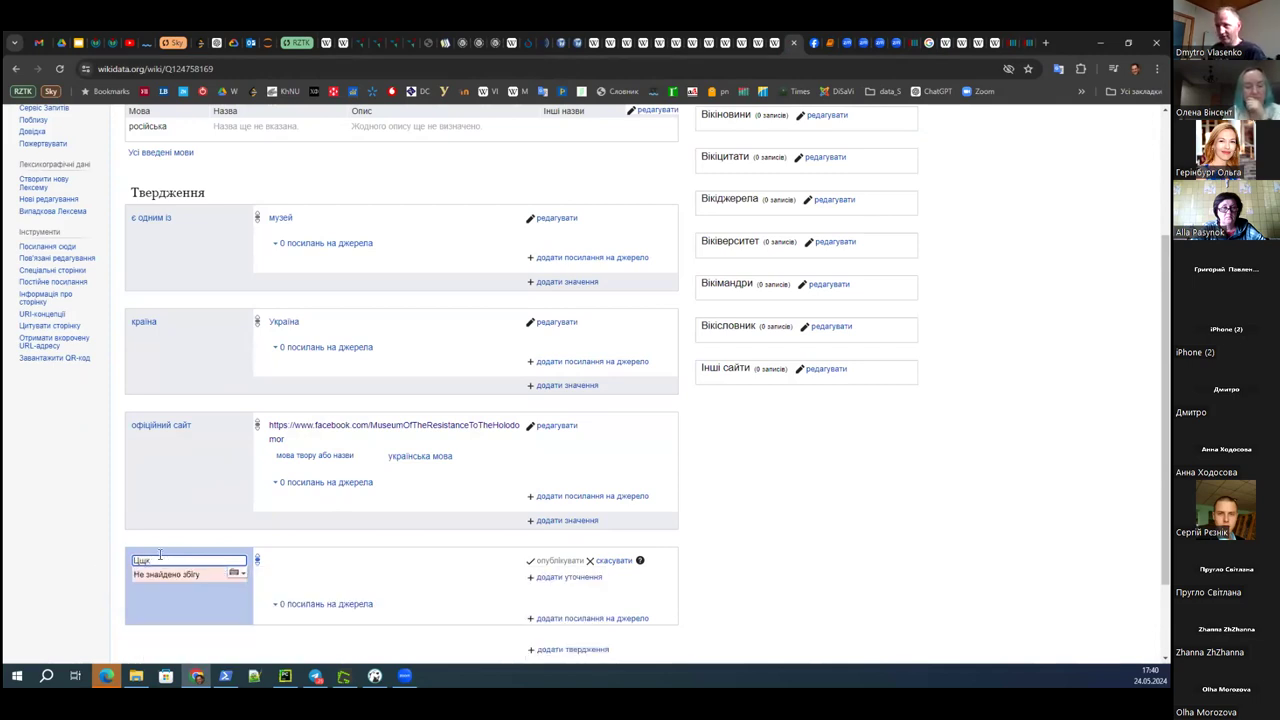
text(W)
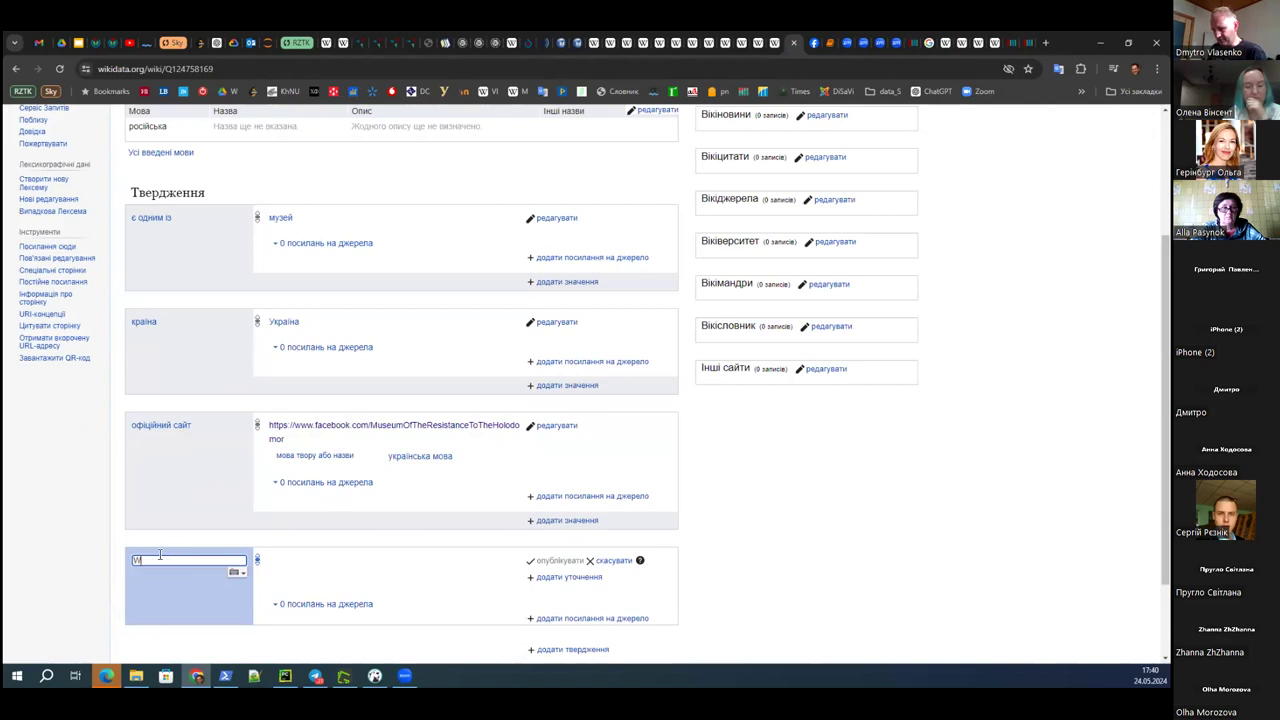
text(orl)
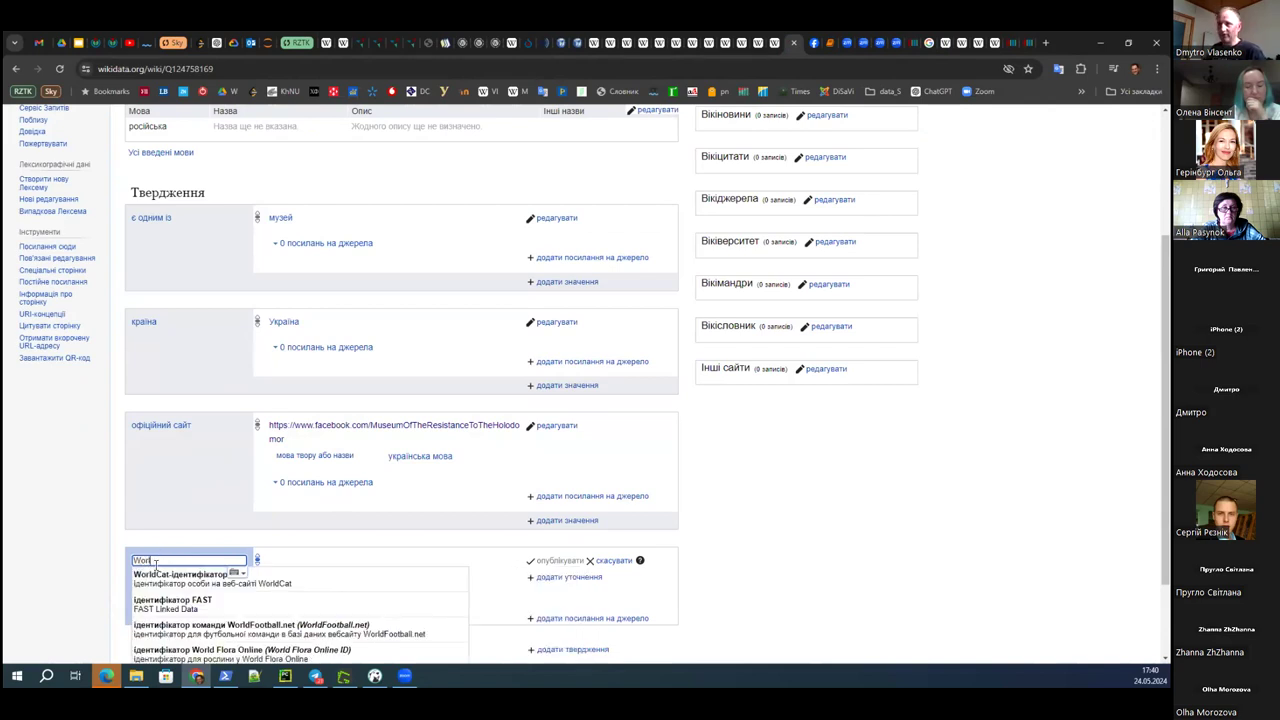
scroll(163, 522, down, 2)
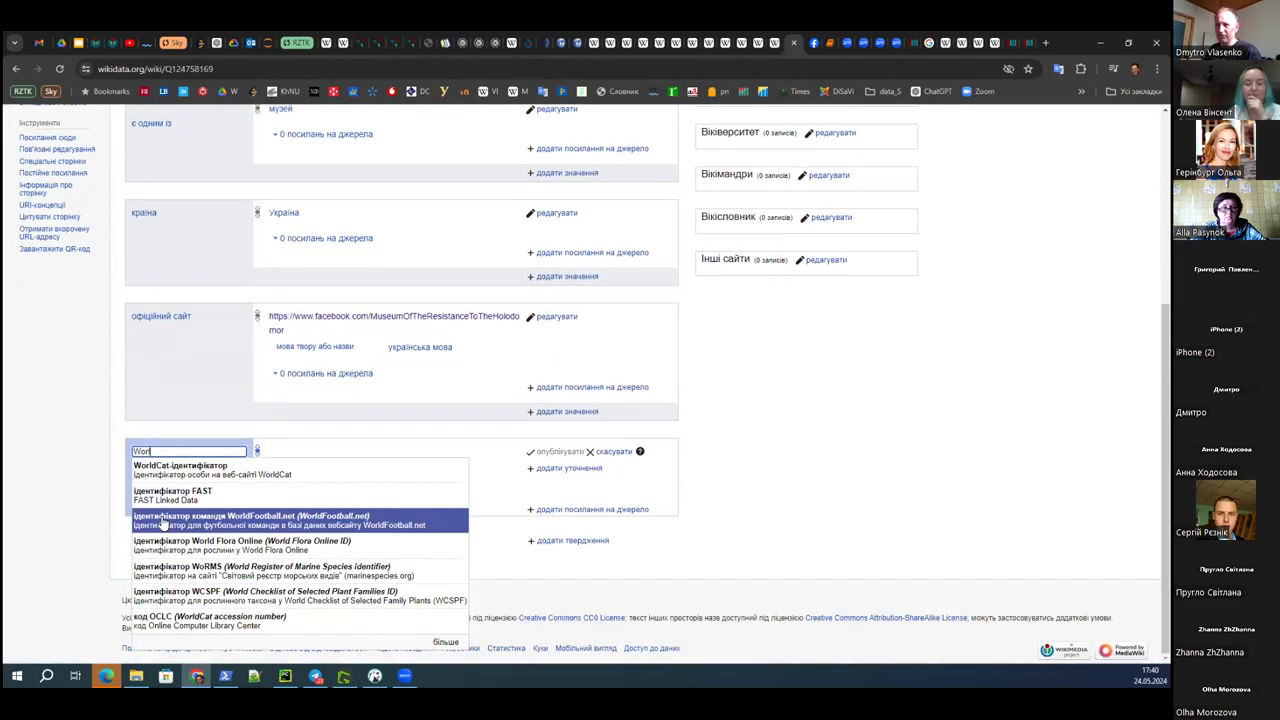
click(182, 469)
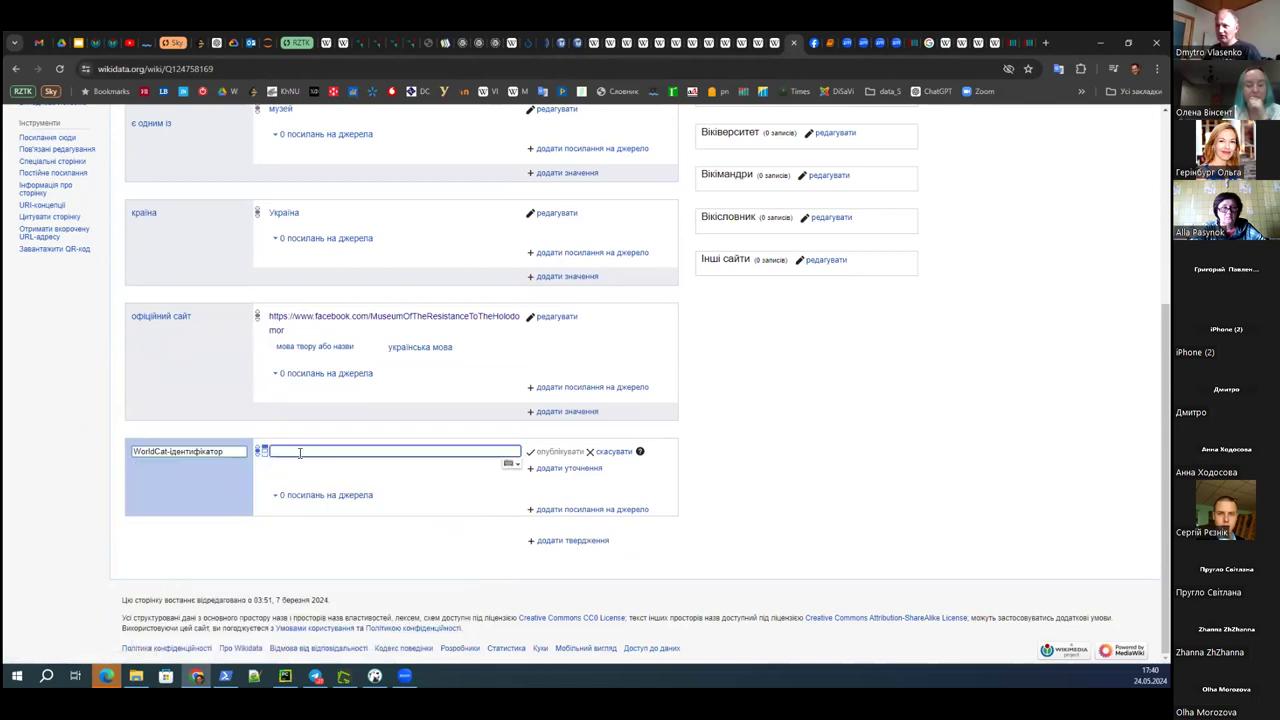
- Try out placeholder text as the «WorldCat-ідентифікатор» value, clear it, and discard the unsaved statement
drag(309, 450, 264, 451)
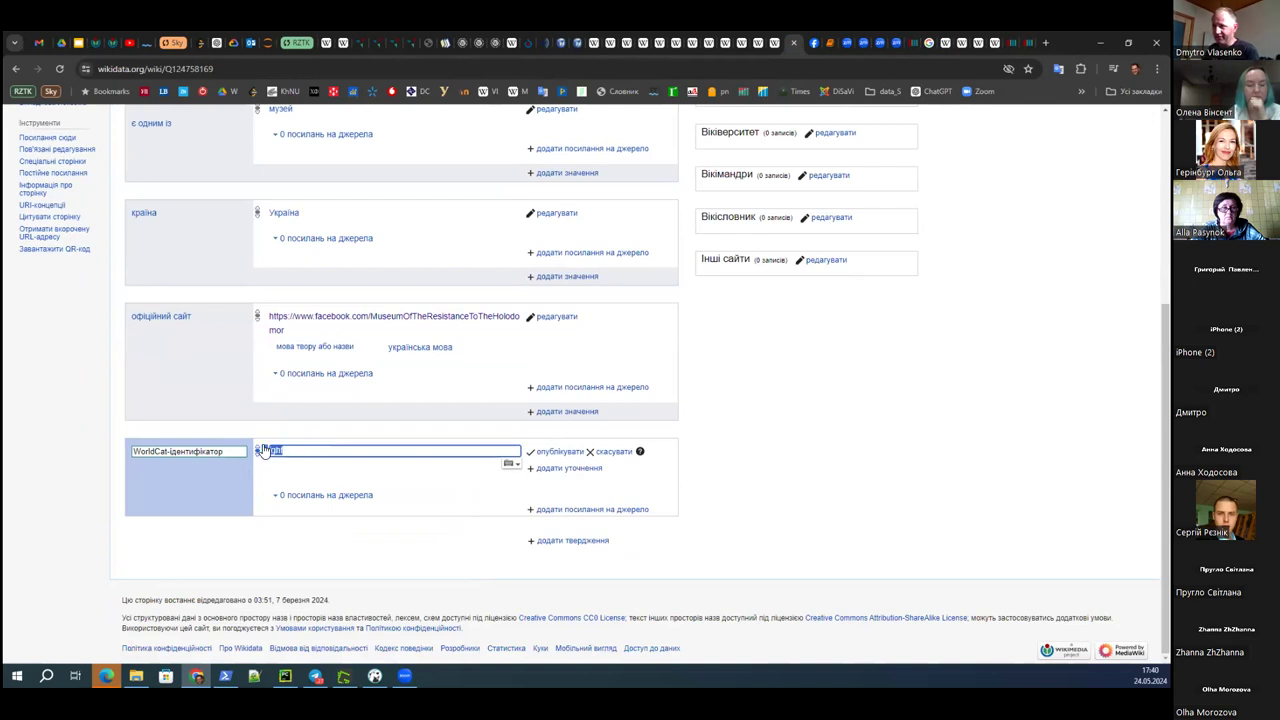
text(nfgsd)
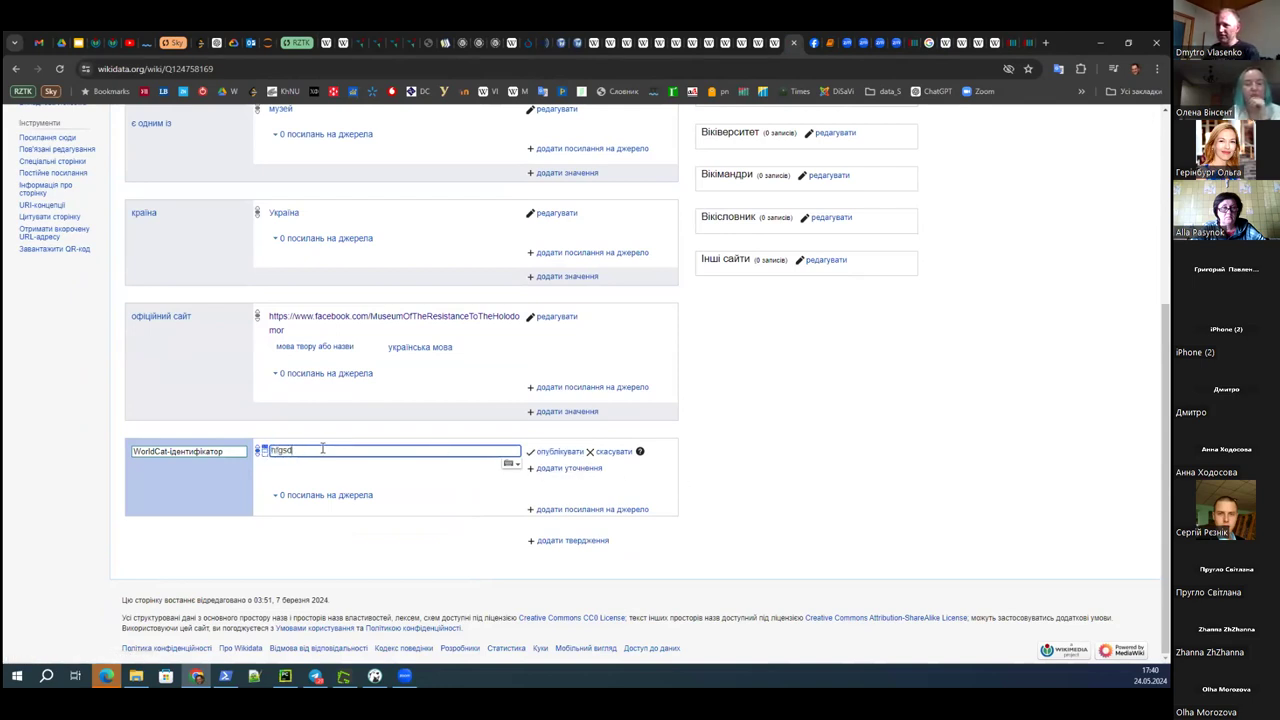
drag(315, 451, 263, 452)
key(BackSpace)
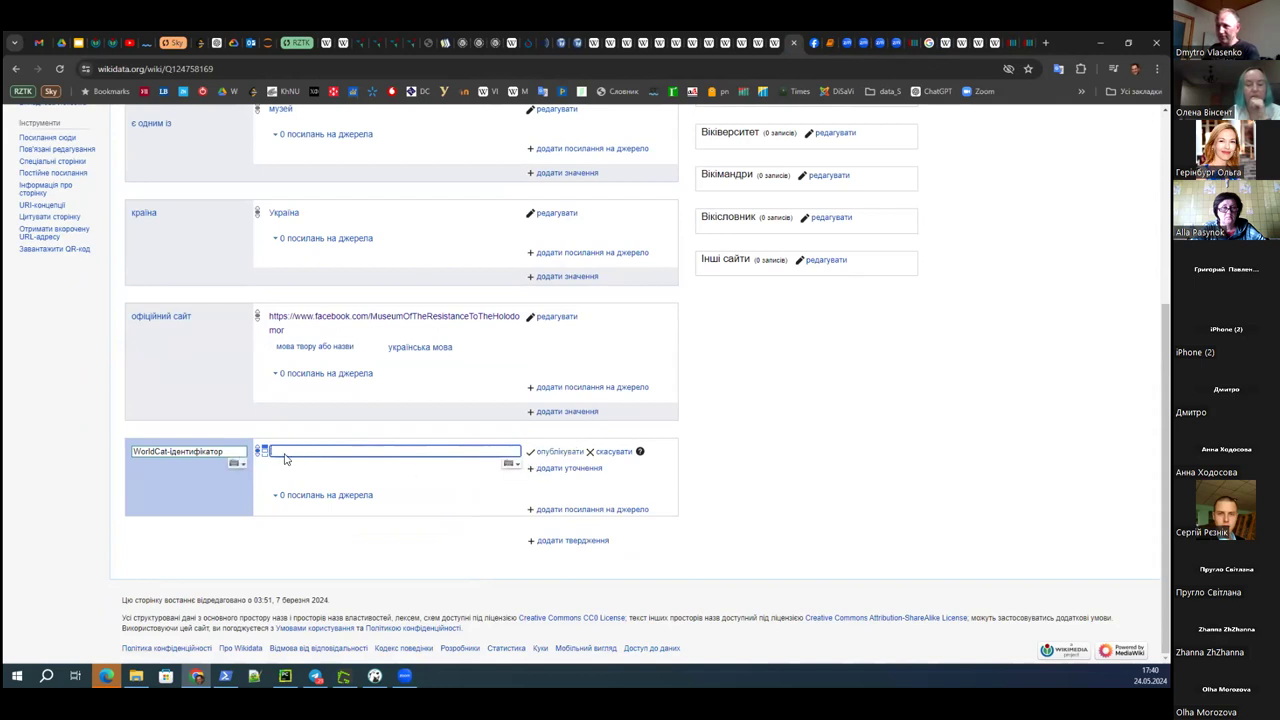
click(605, 453)
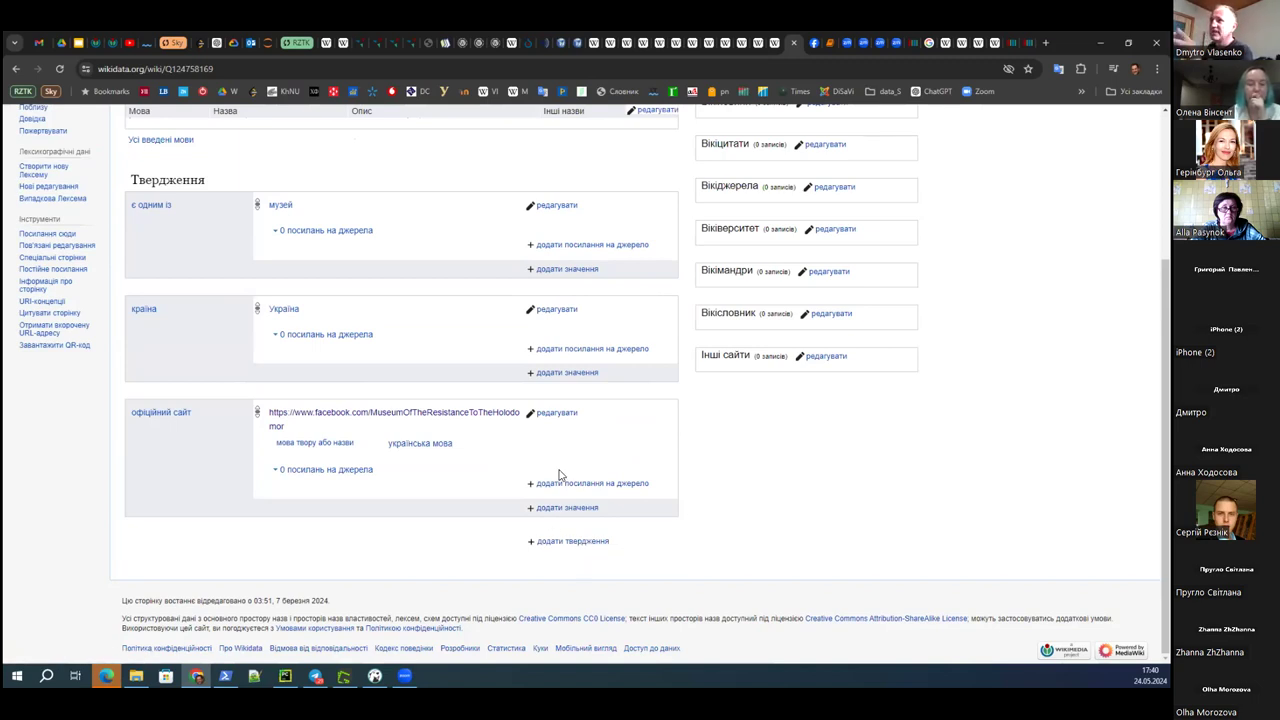
scroll(434, 329, up, 2)
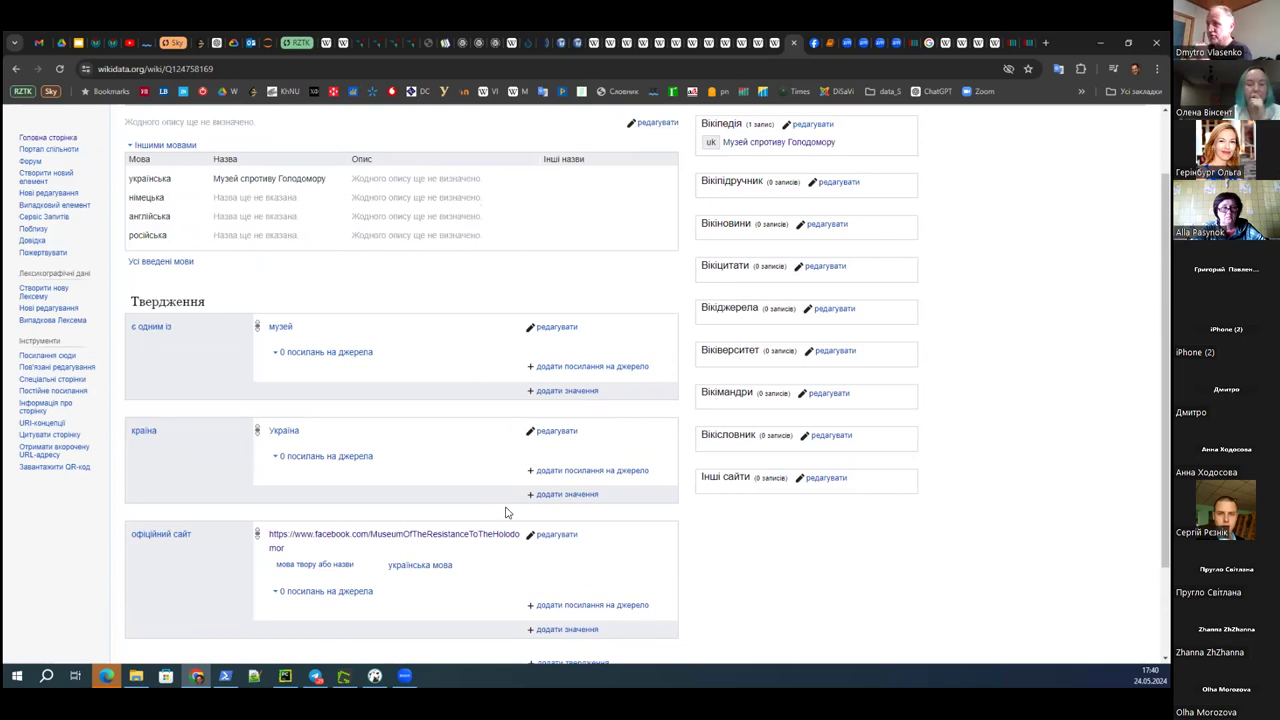
- Switch to the history page of «Музей М. П. Стельмаха», open the watchlist, and go to the project page «Тиждень музеїв 2024»
scroll(506, 512, down, 2)
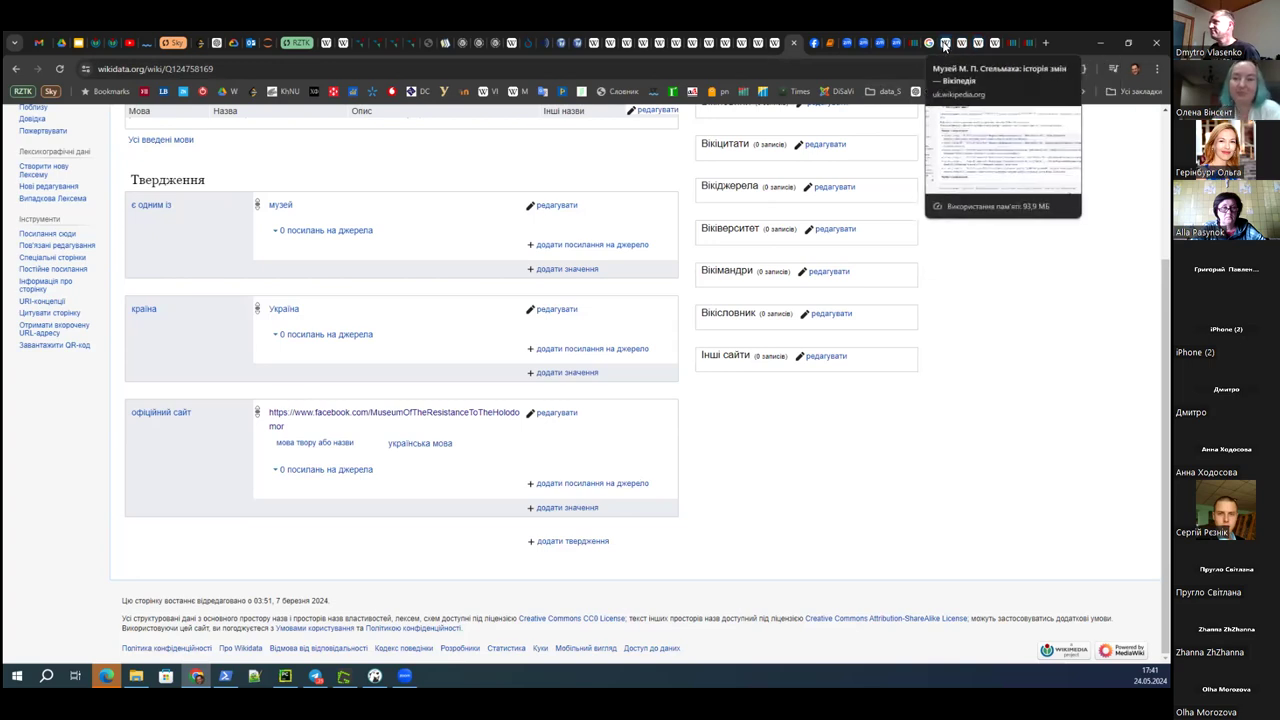
click(944, 45)
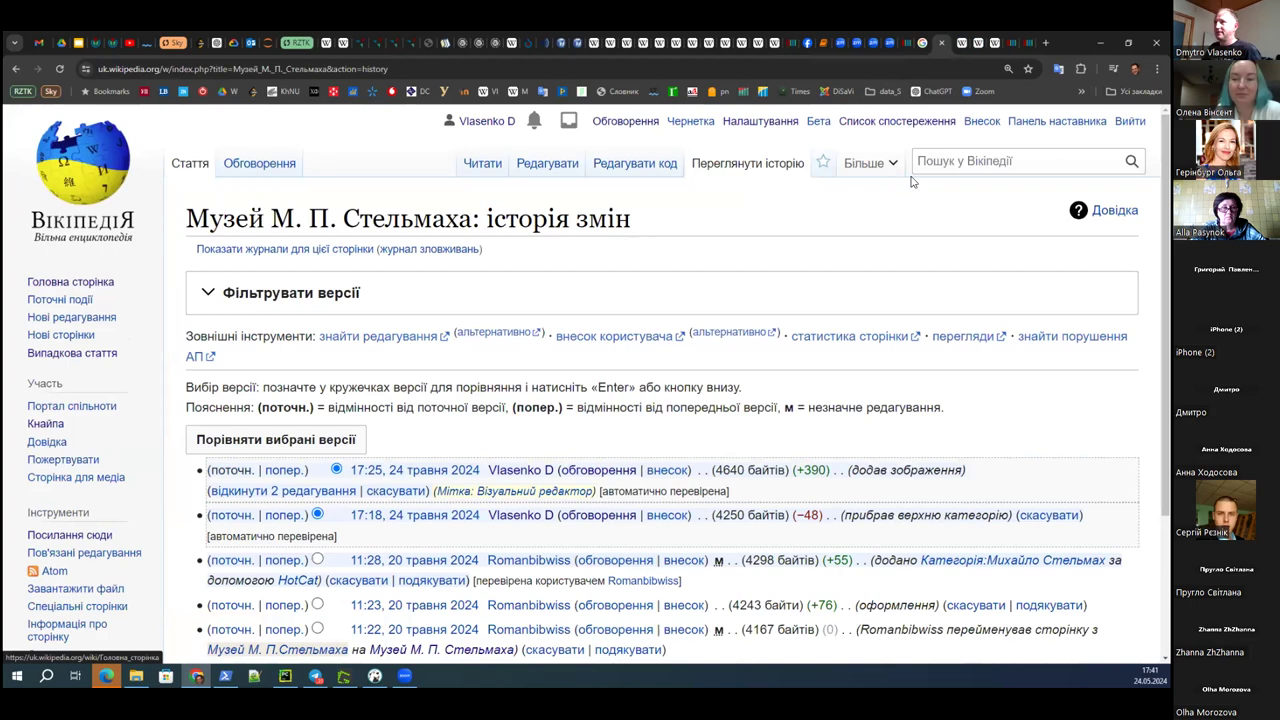
click(904, 122)
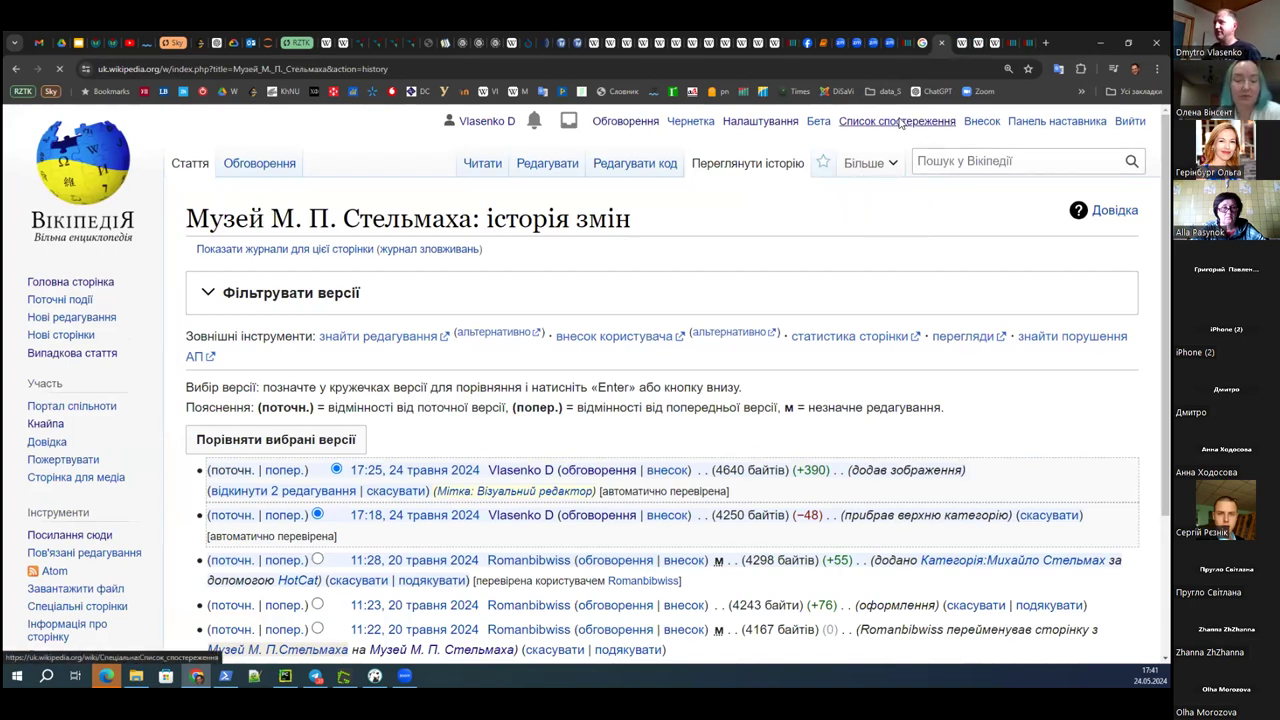
click(595, 345)
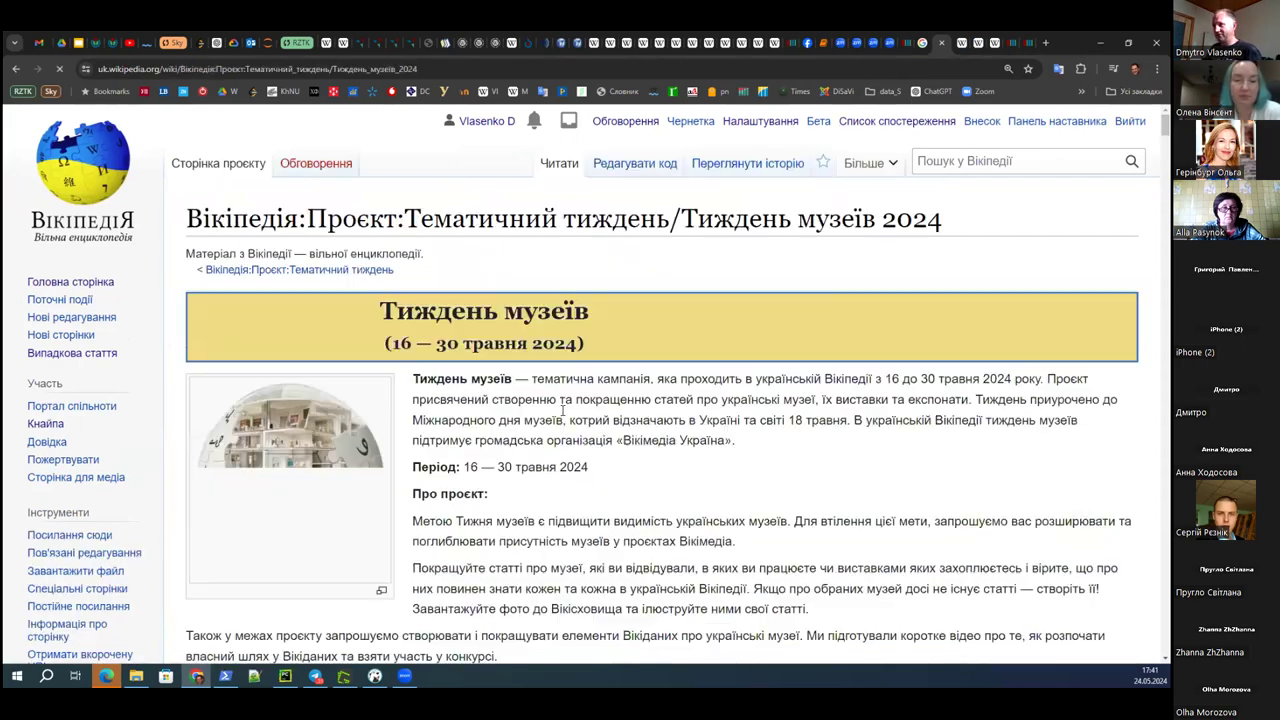
- Find the section «Учасники та учасниці» on the project page and subscribe to notifications about its new comments
scroll(538, 463, down, 2)
scroll(538, 463, down, 8)
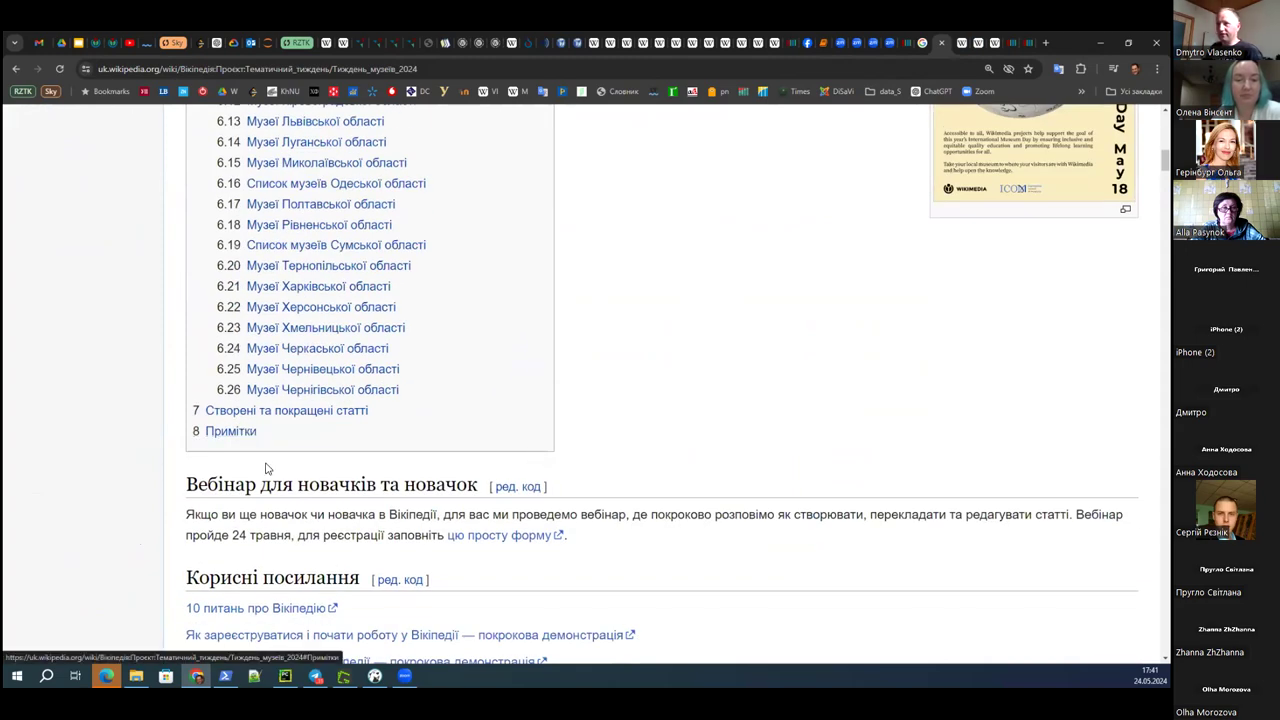
scroll(270, 475, up, 3)
scroll(275, 520, up, 4)
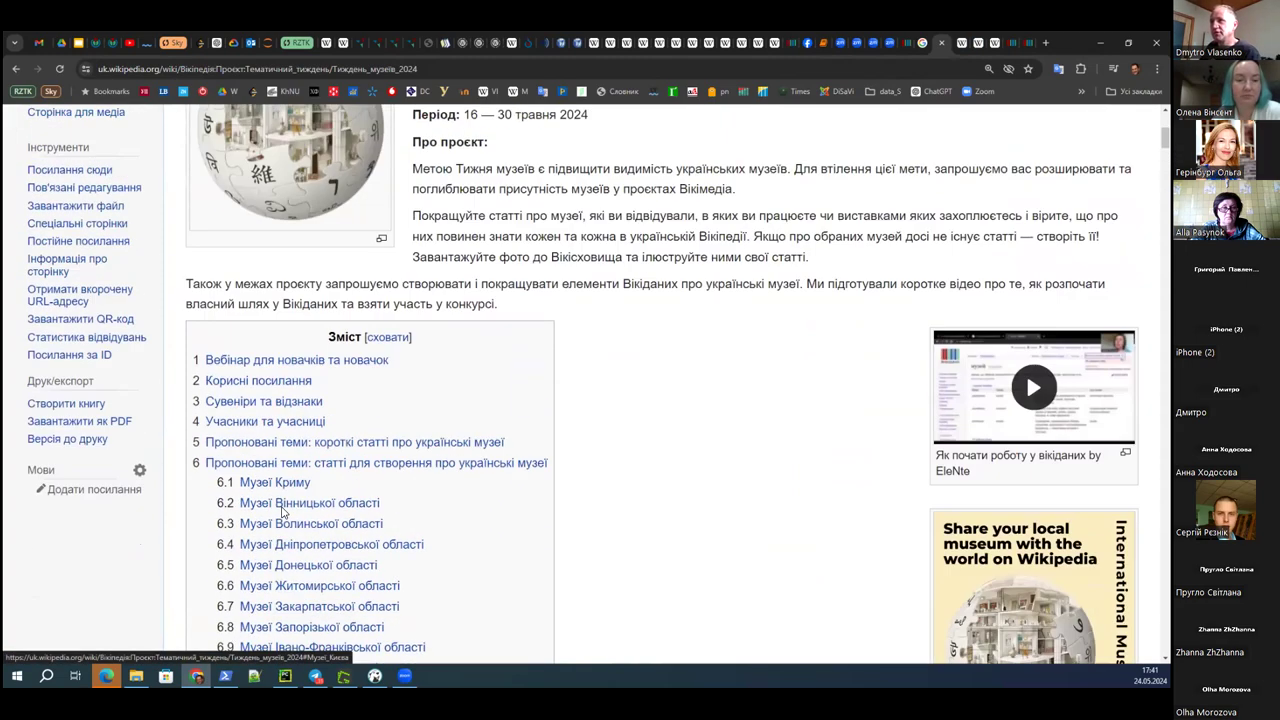
click(262, 423)
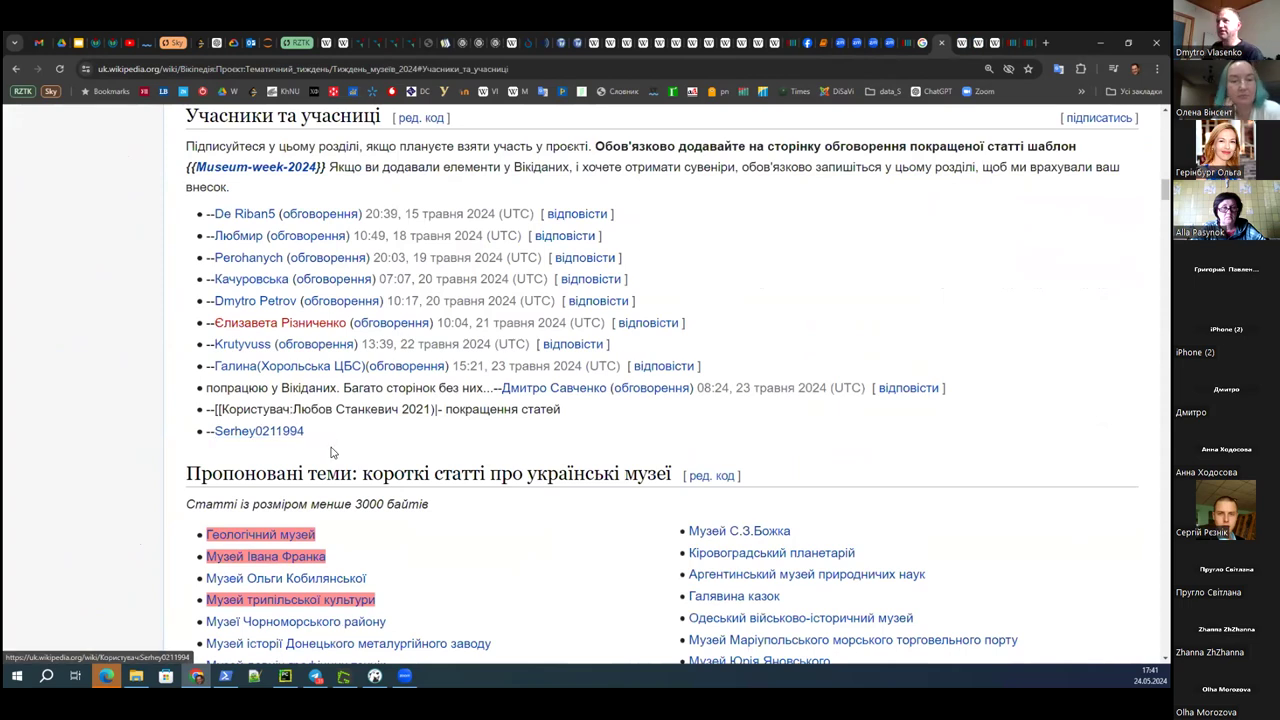
scroll(510, 272, up, 2)
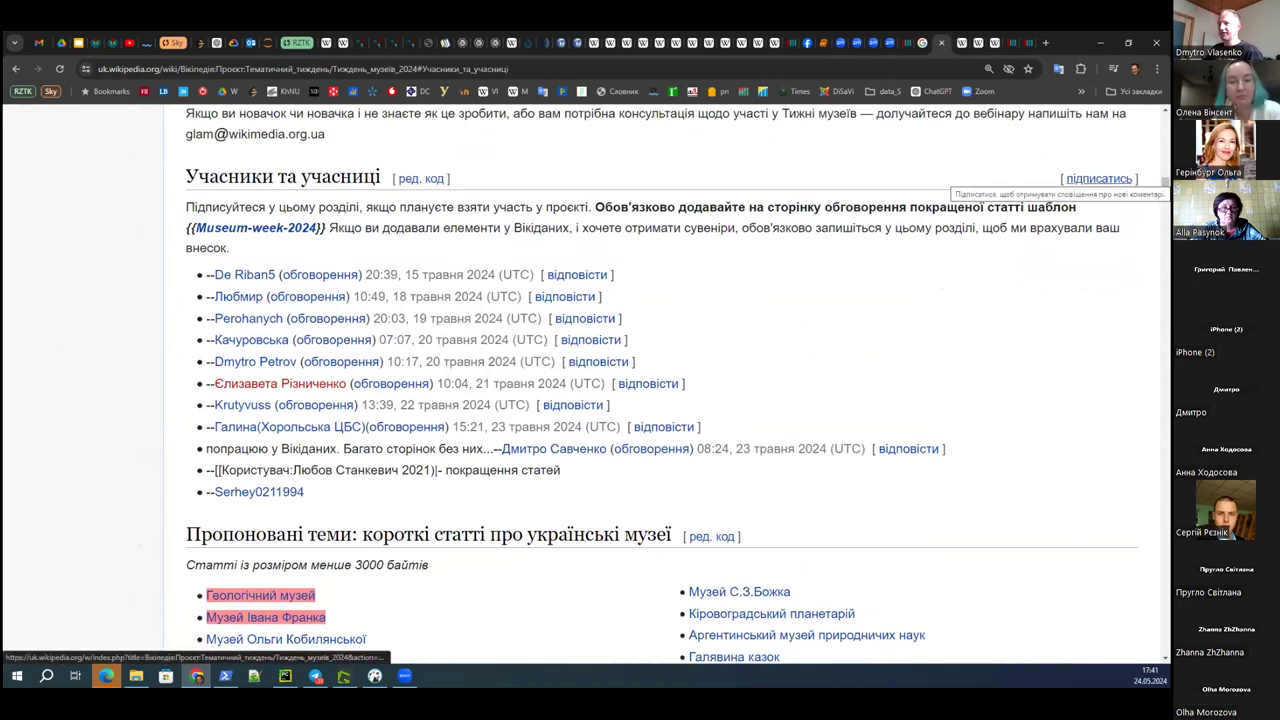
click(1100, 179)
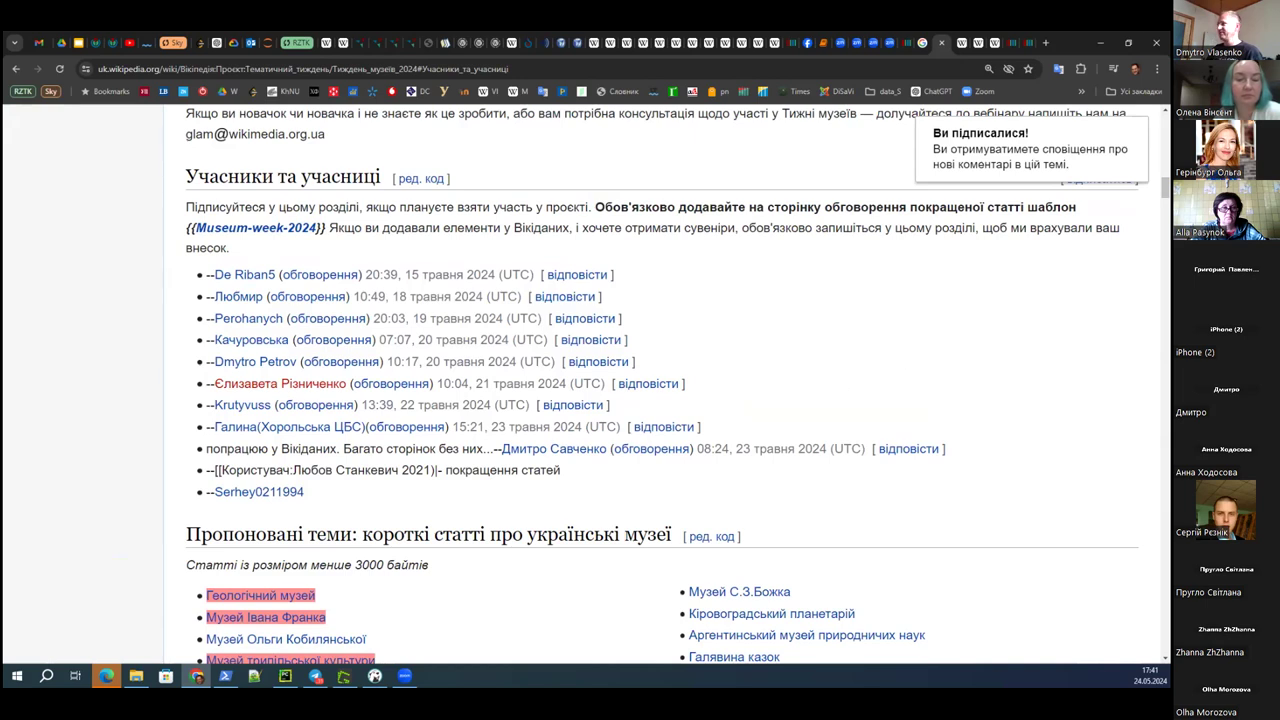
- View the edit history of the «Тиждень музеїв 2024» project page and return to the page itself
scroll(922, 217, up, 15)
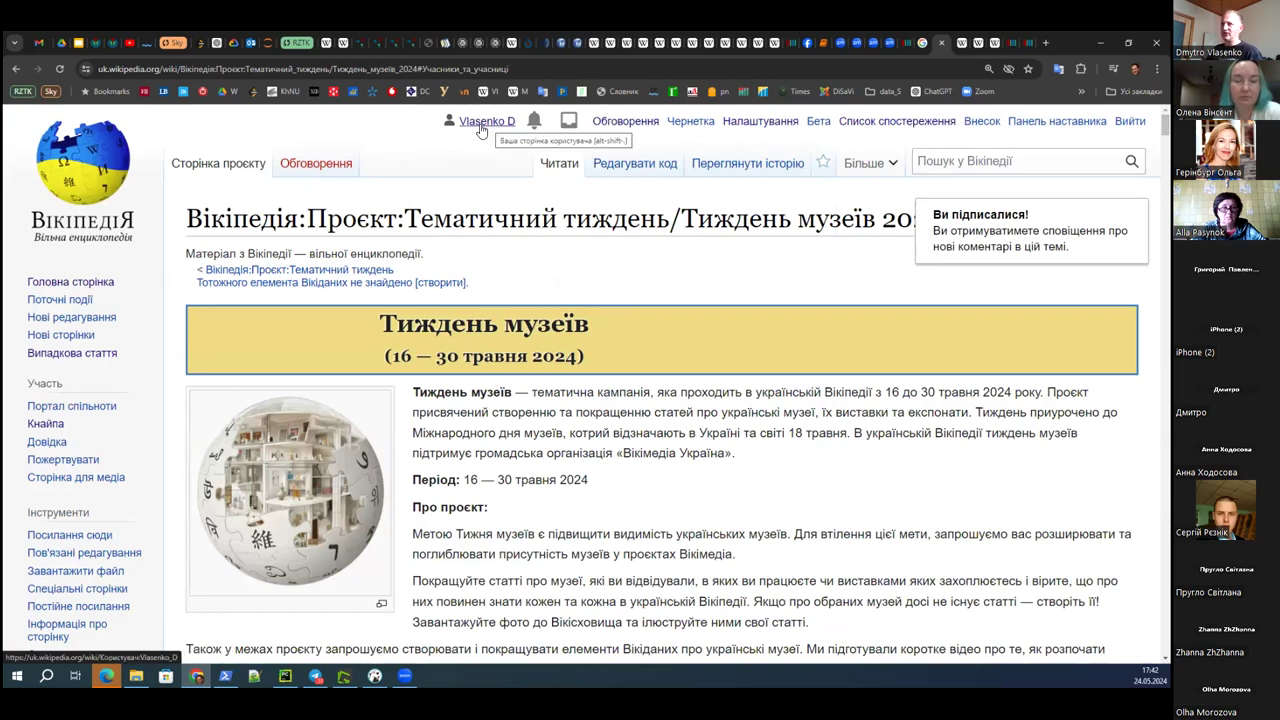
click(747, 165)
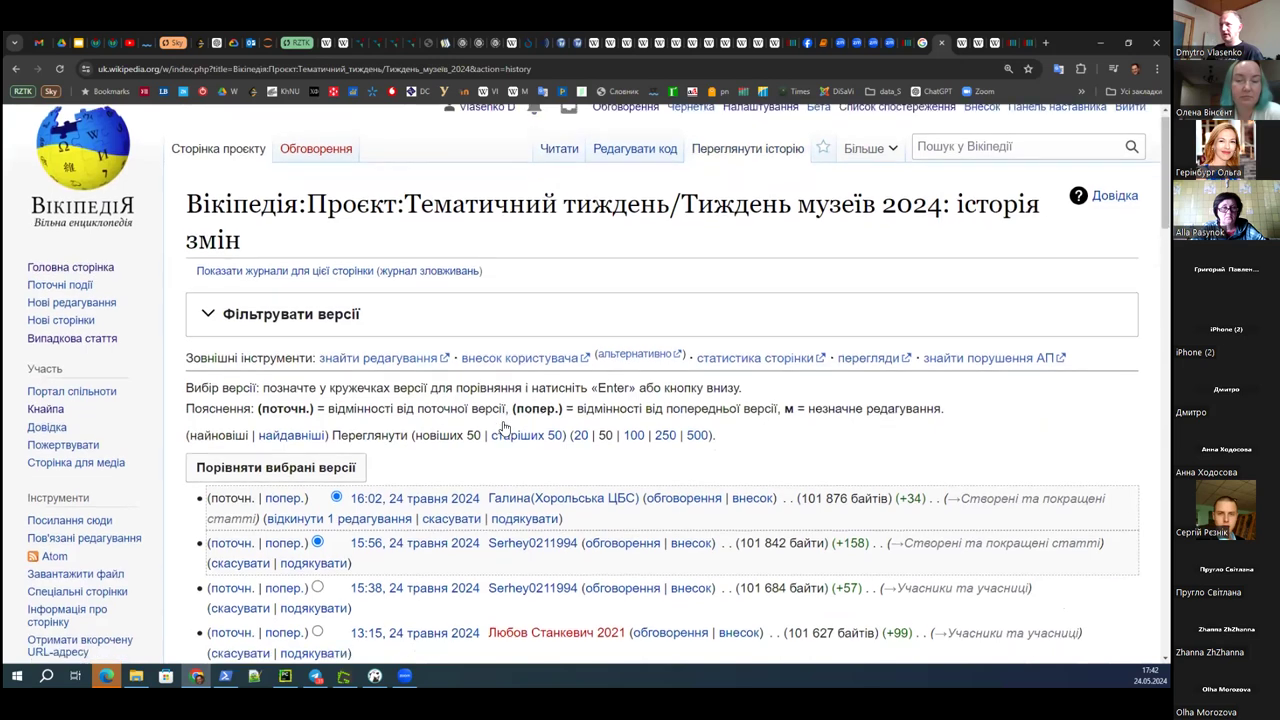
scroll(597, 465, down, 1)
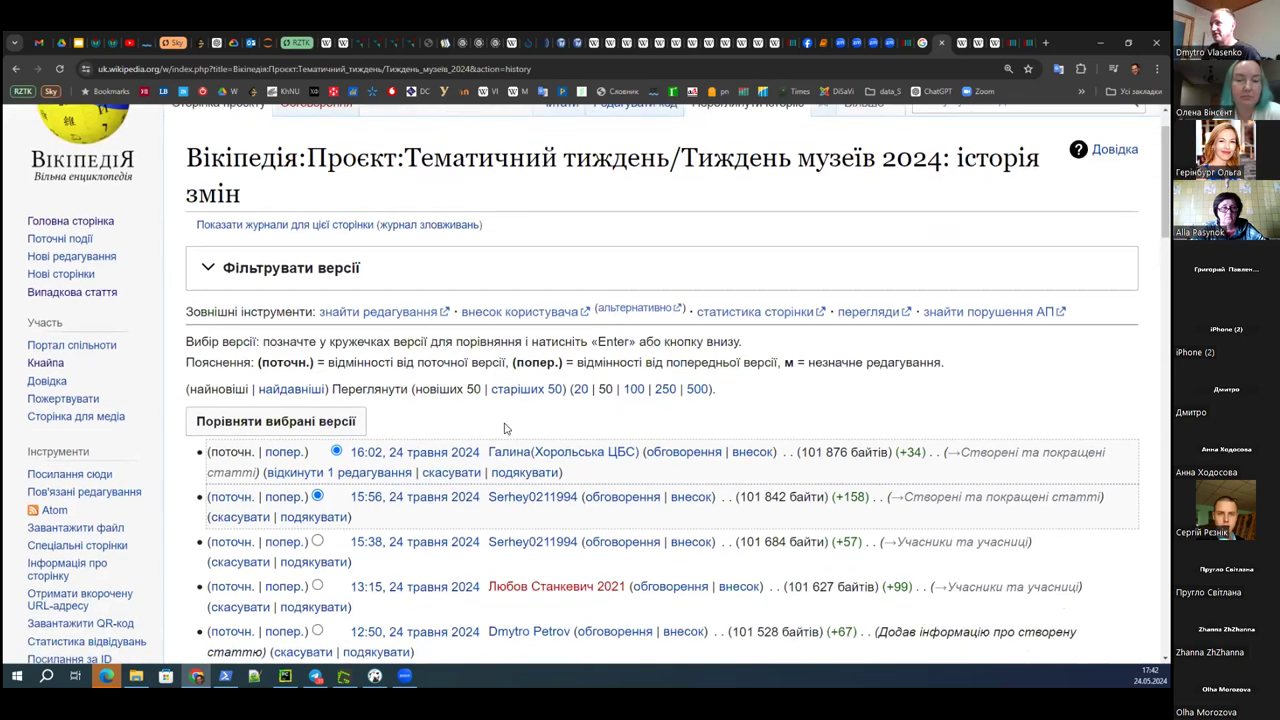
scroll(510, 452, up, 1)
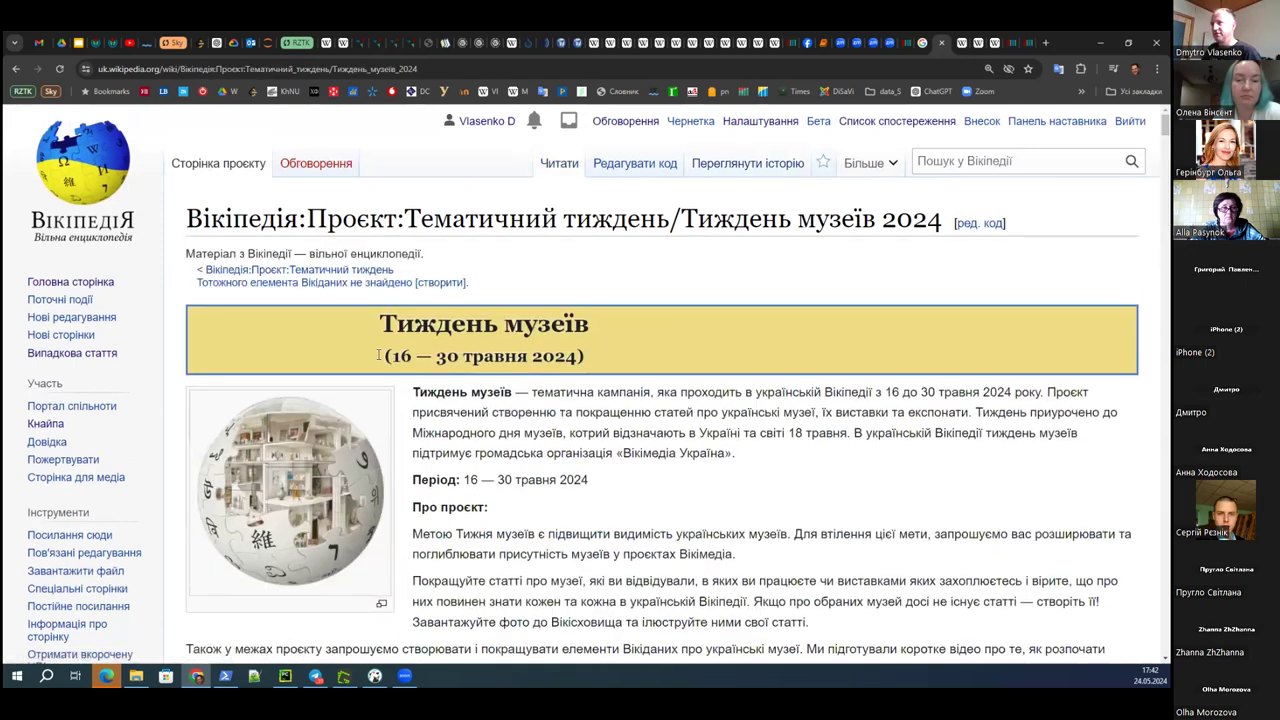
- Open the source code of the section «Учасники та учасниці» for editing
scroll(312, 444, down, 3)
scroll(310, 444, down, 2)
click(258, 363)
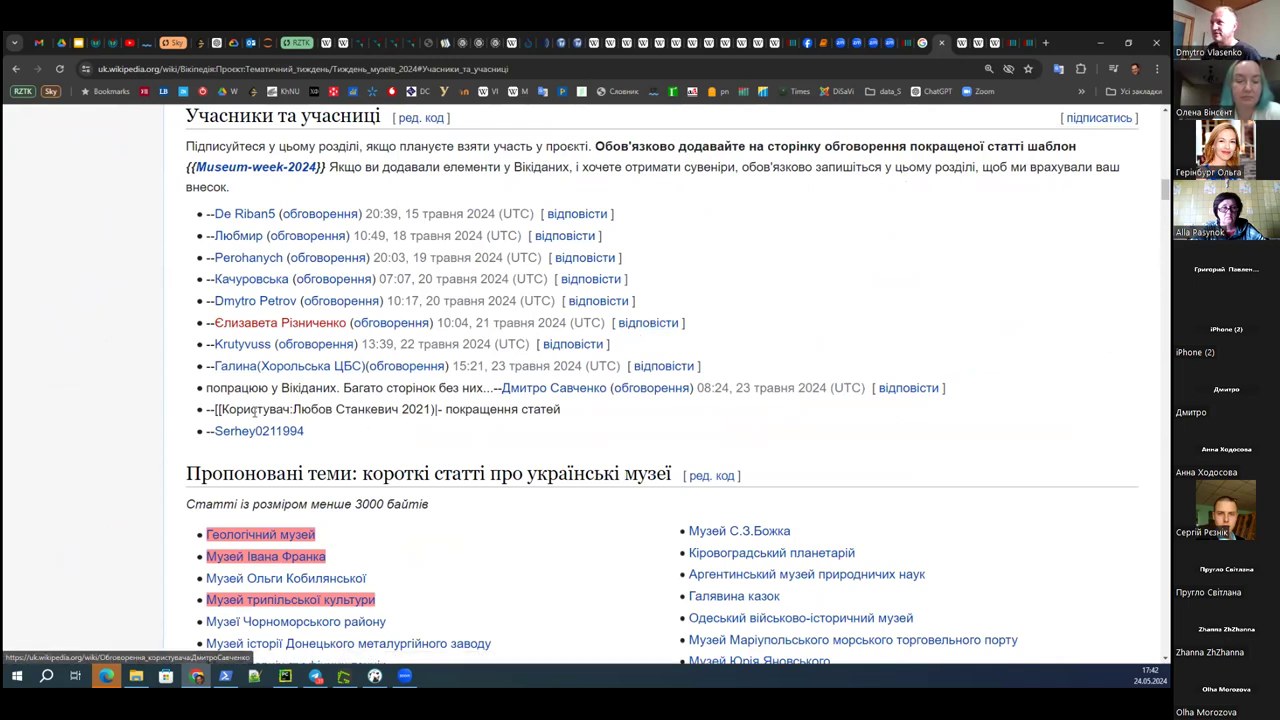
scroll(720, 245, up, 2)
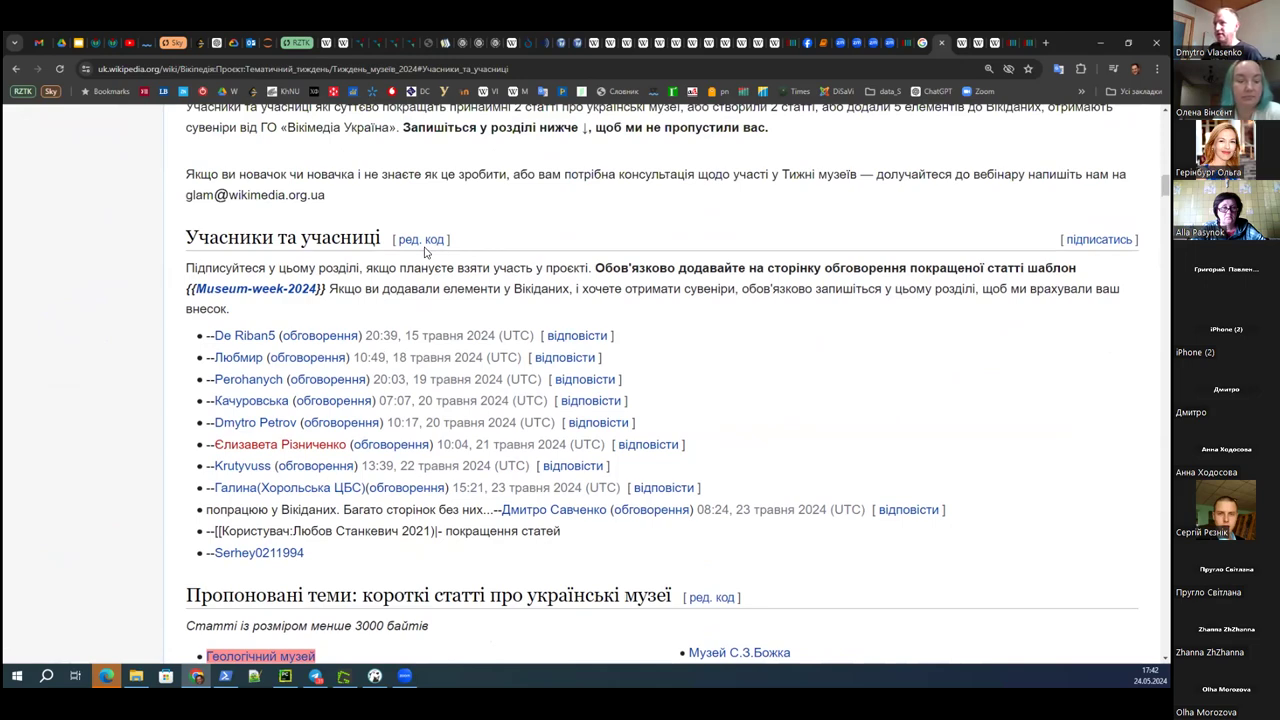
click(425, 243)
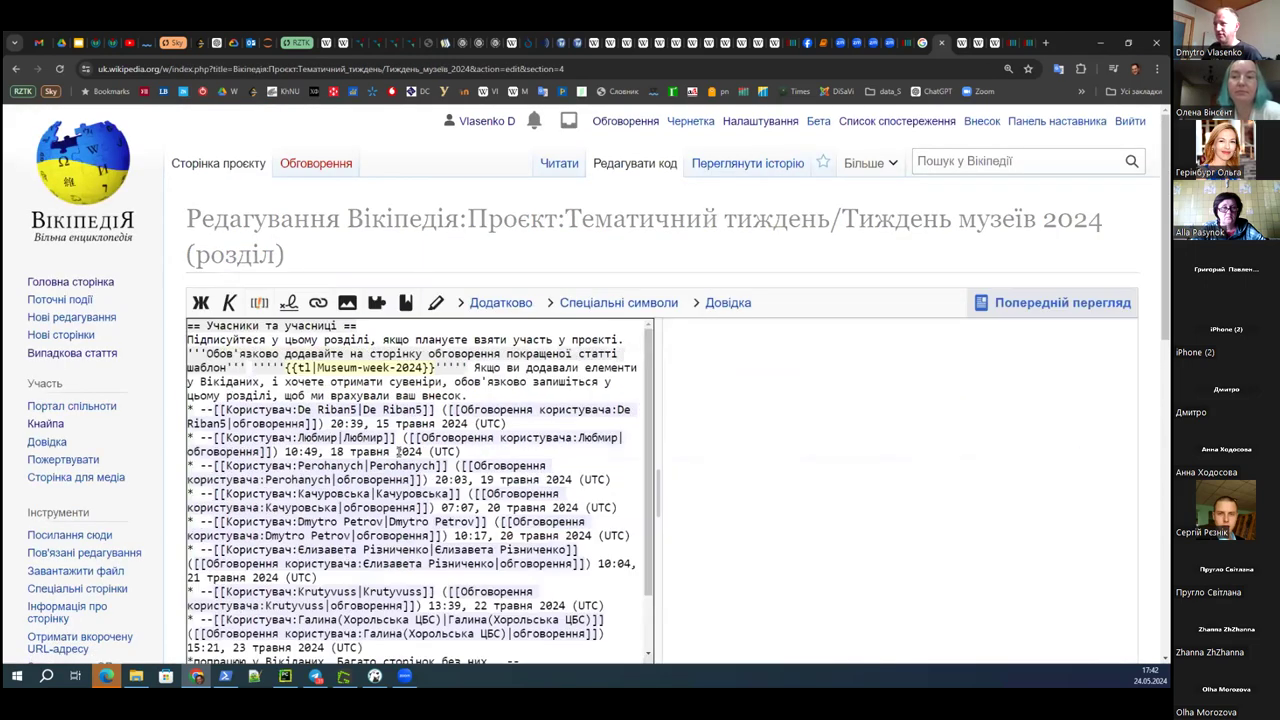
- Duplicate the last participant entry on a new line at the end of the list in the section's source code
scroll(387, 543, down, 1)
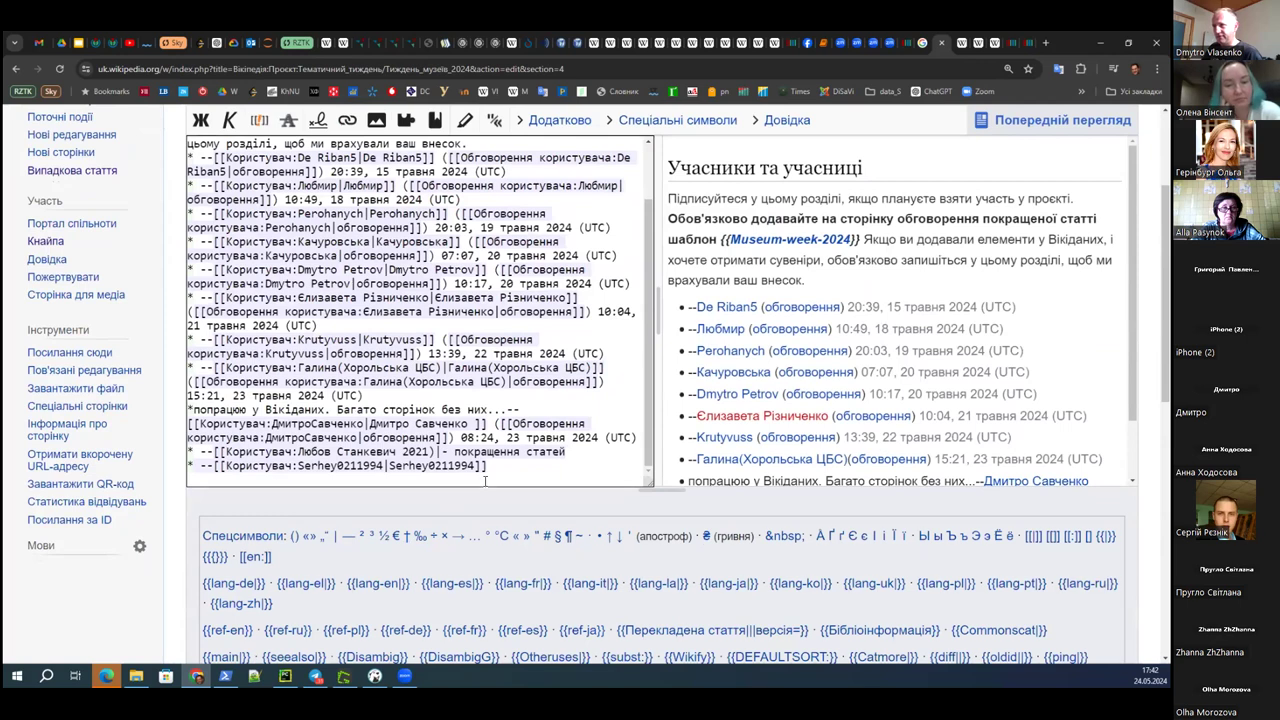
drag(580, 454, 577, 477)
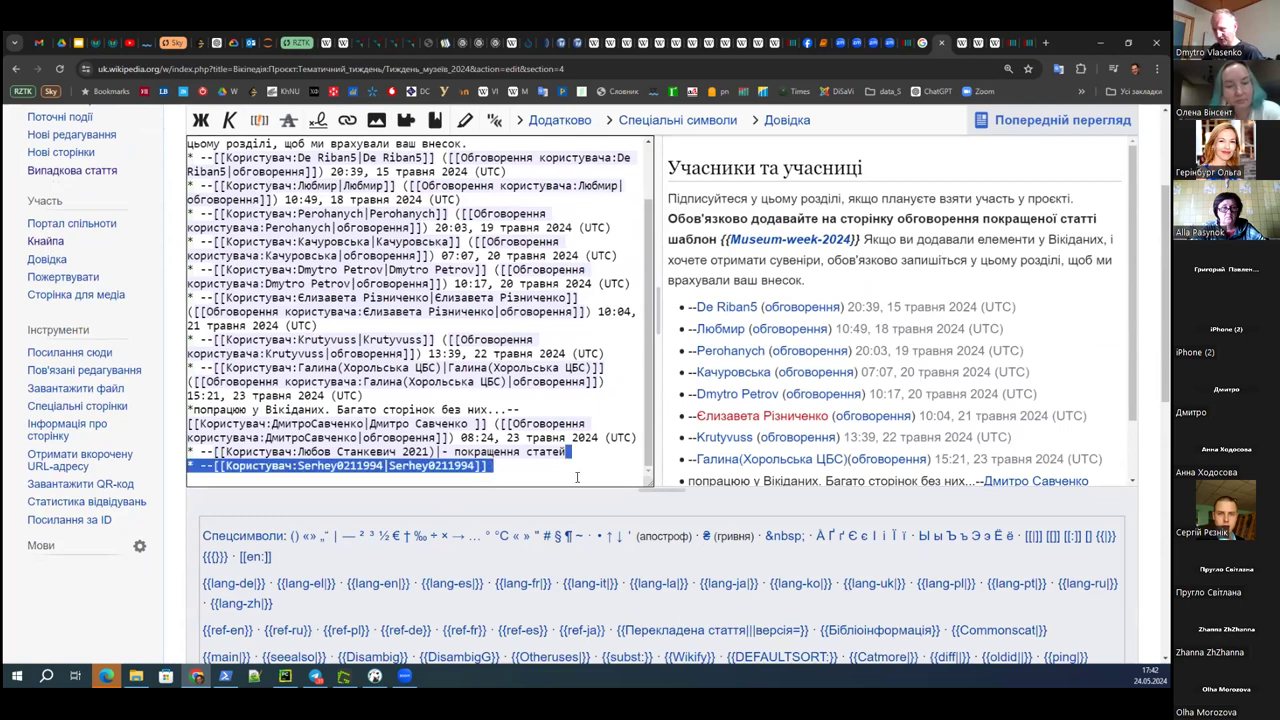
key(ctrl+c)
key(Right)
key(Return)
key(ctrl+v)
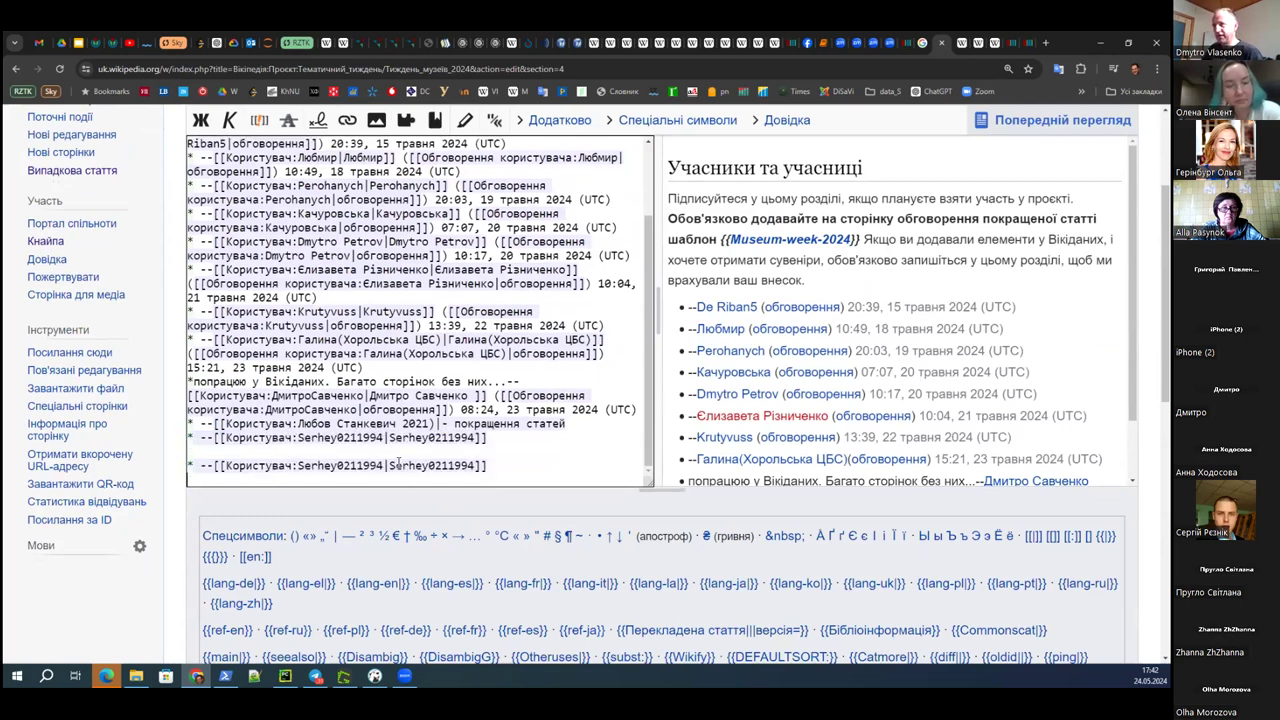
- Replace the user name in the link target of the duplicated entry with the logged-in account's user name
scroll(103, 362, up, 2)
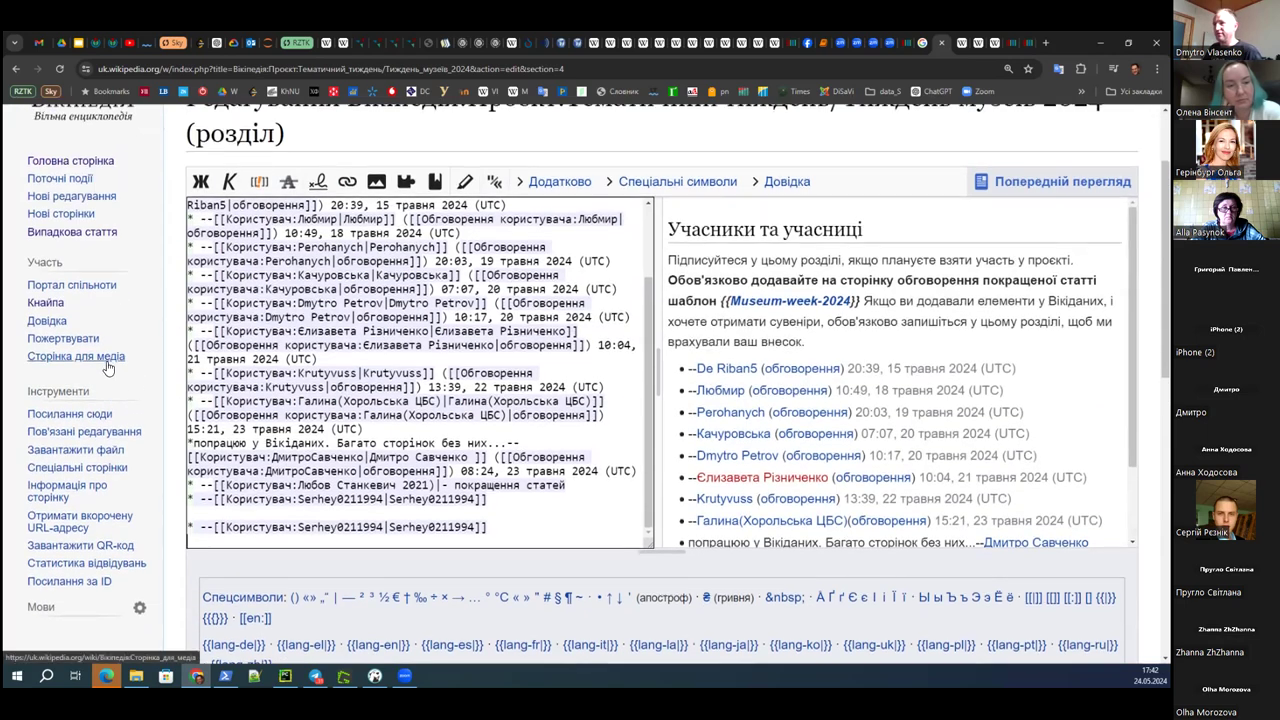
drag(520, 124, 463, 541)
drag(343, 524, 343, 524)
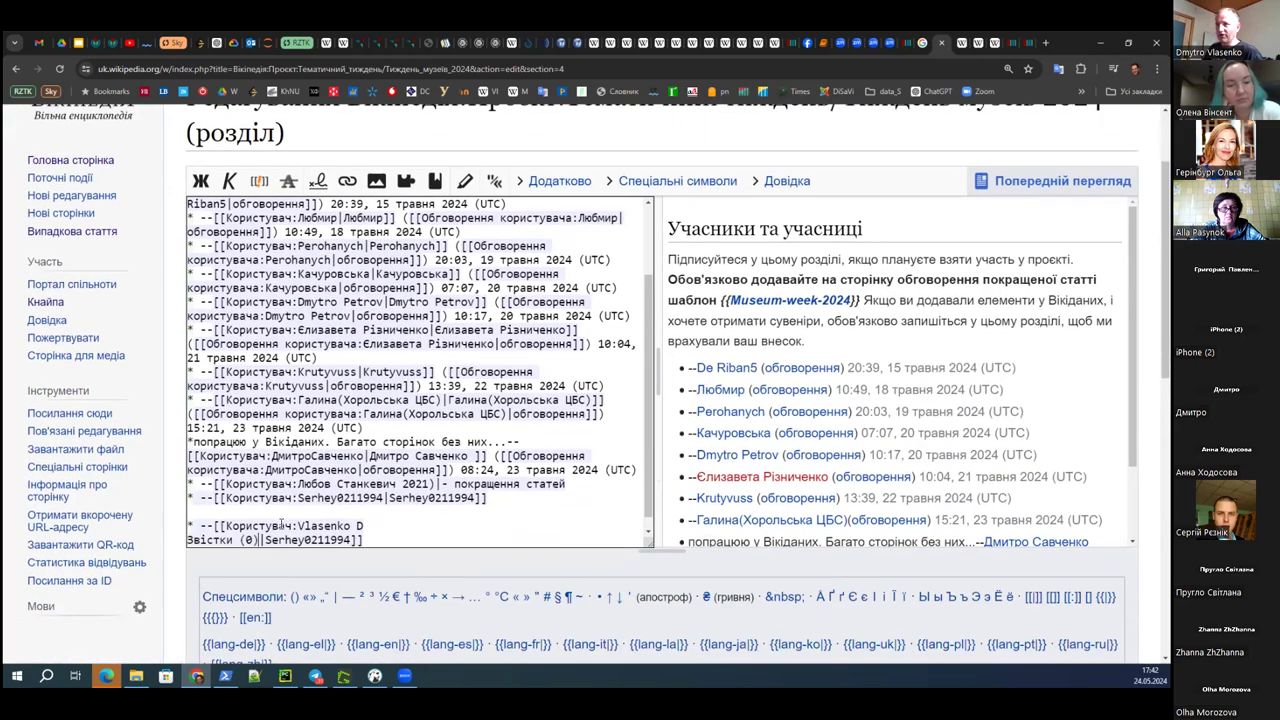